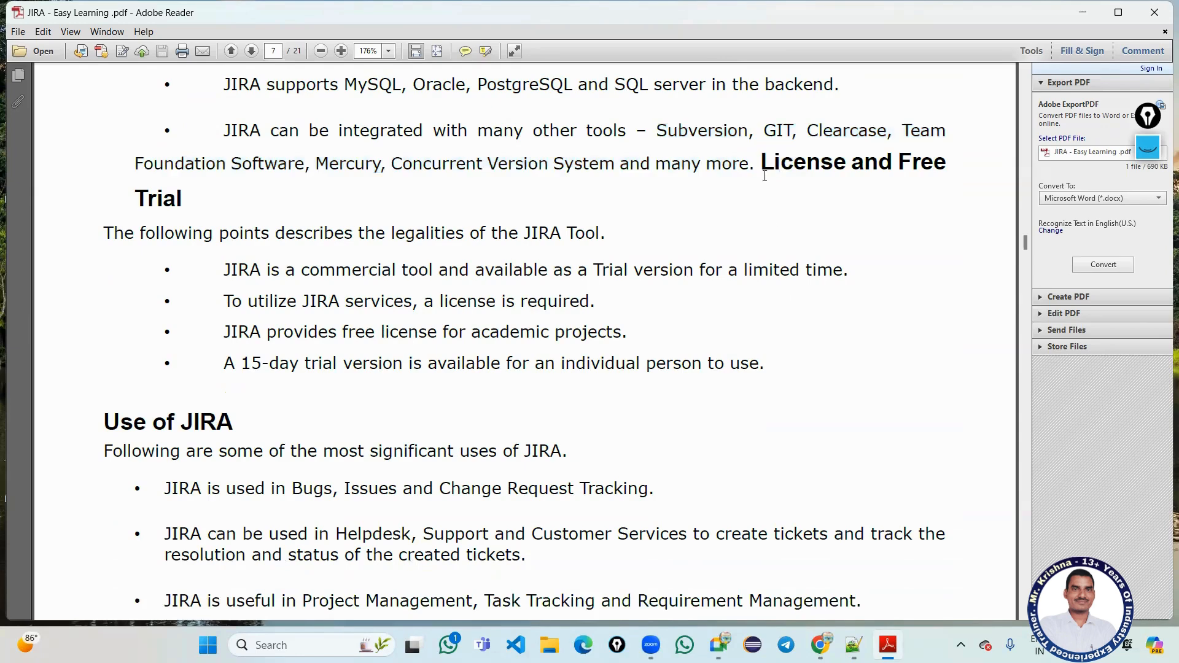
Highlight the License and Free Trial heading words, 'commercial tool', 'limited time' and the 15-day trial phrase.
drag(762, 163, 846, 161)
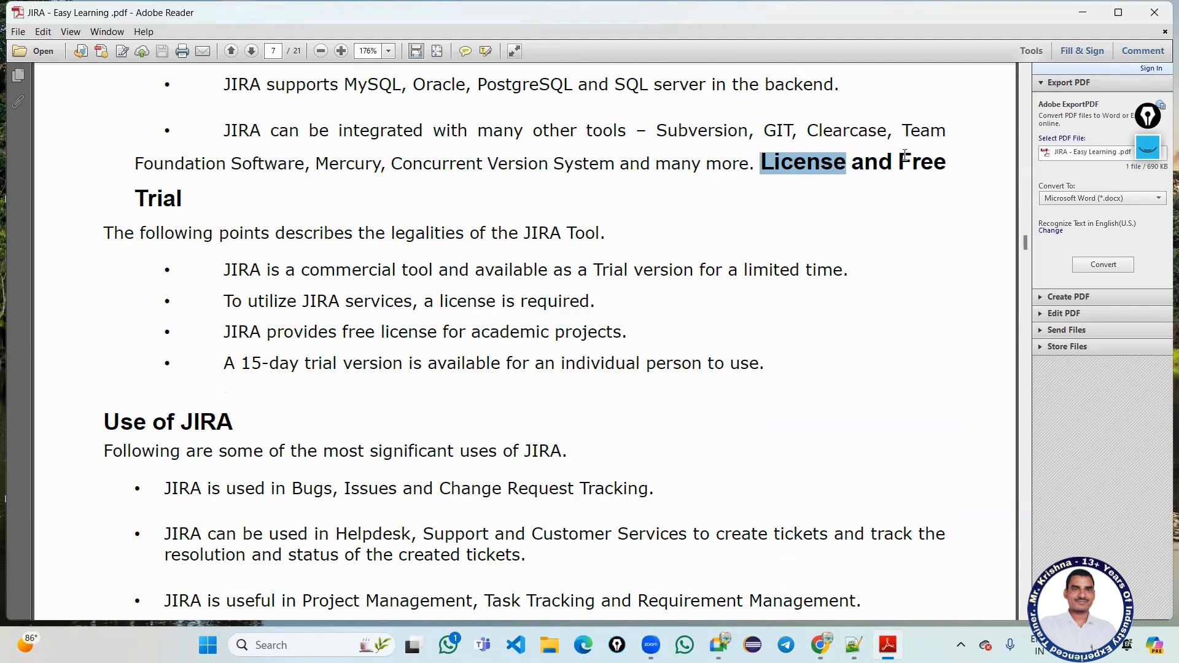
drag(899, 162, 183, 211)
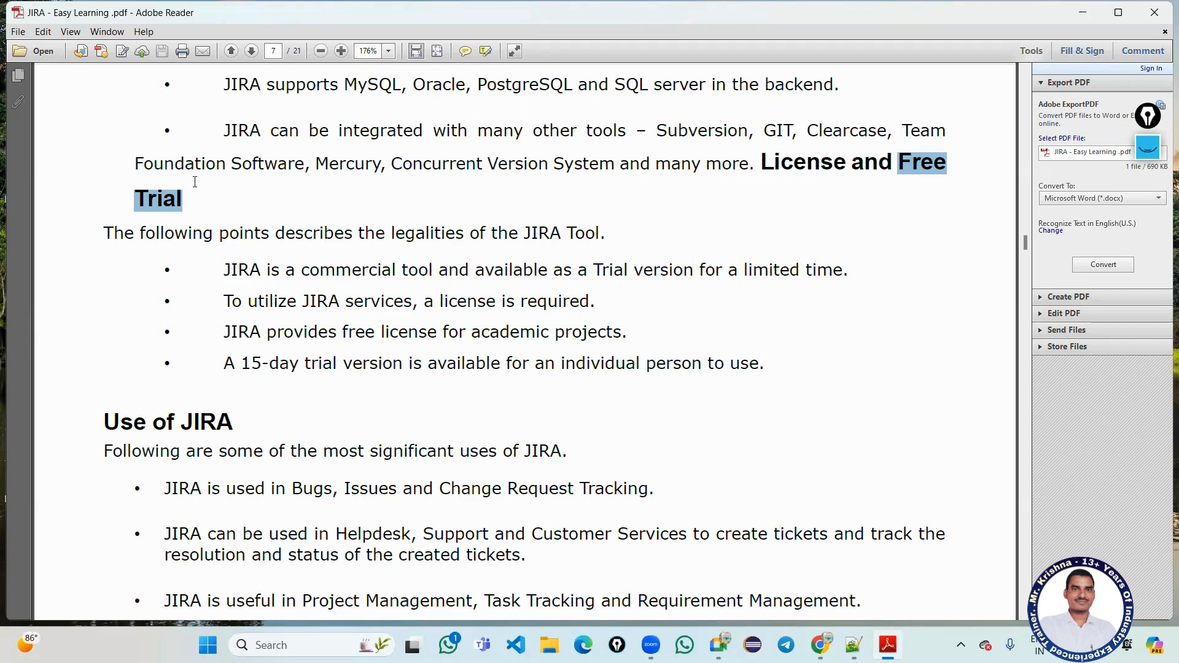
scroll(195, 182, down, 4)
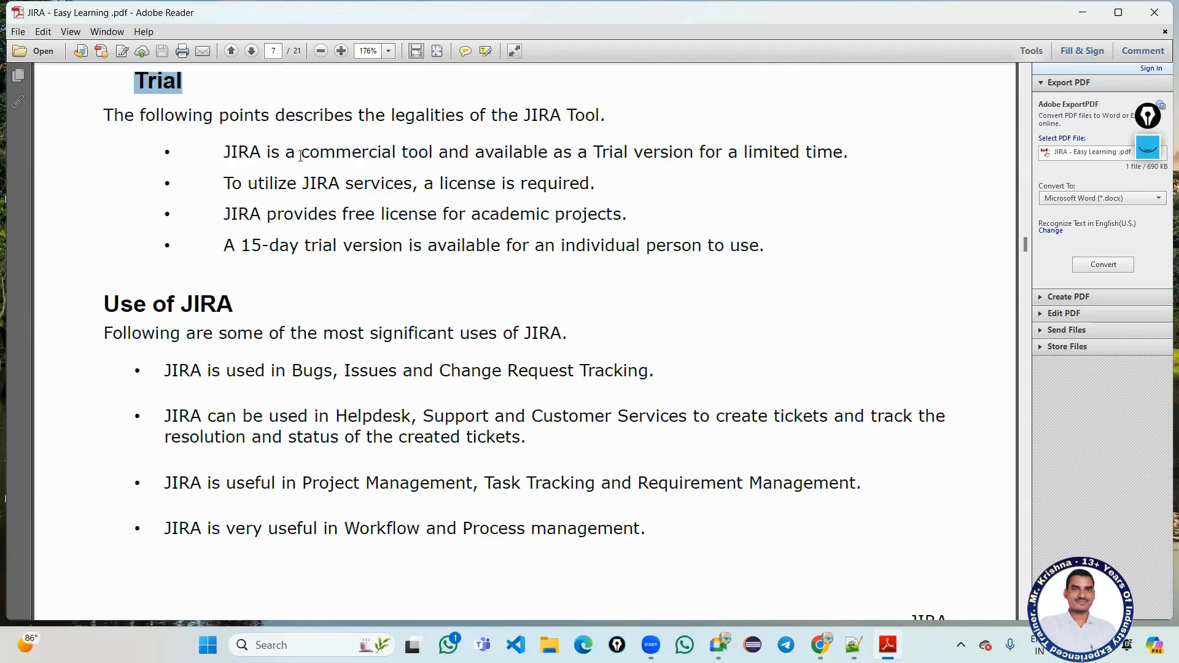
drag(301, 155, 432, 152)
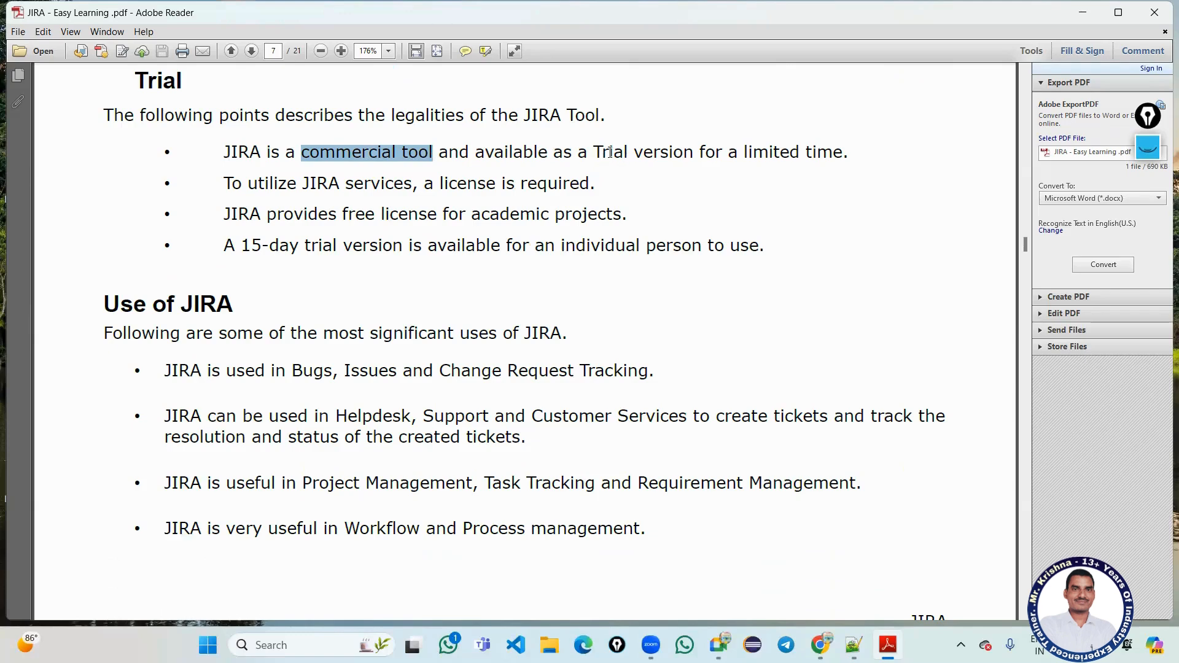
drag(772, 153, 823, 155)
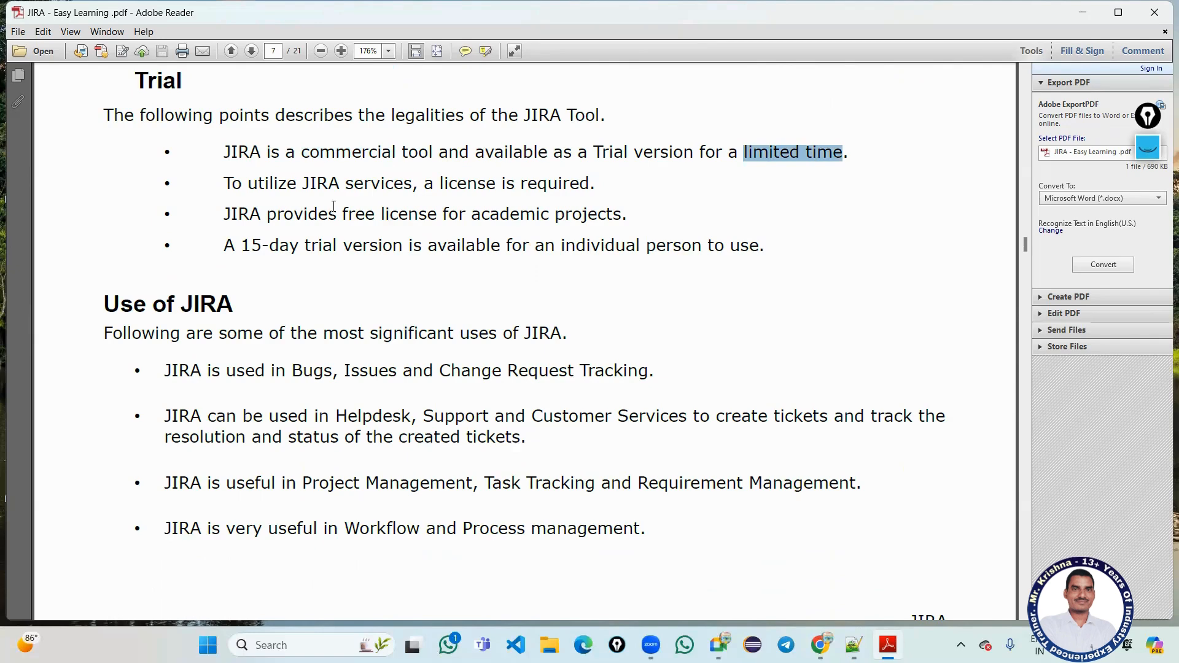
scroll(332, 204, down, 2)
drag(240, 192, 502, 188)
click(399, 188)
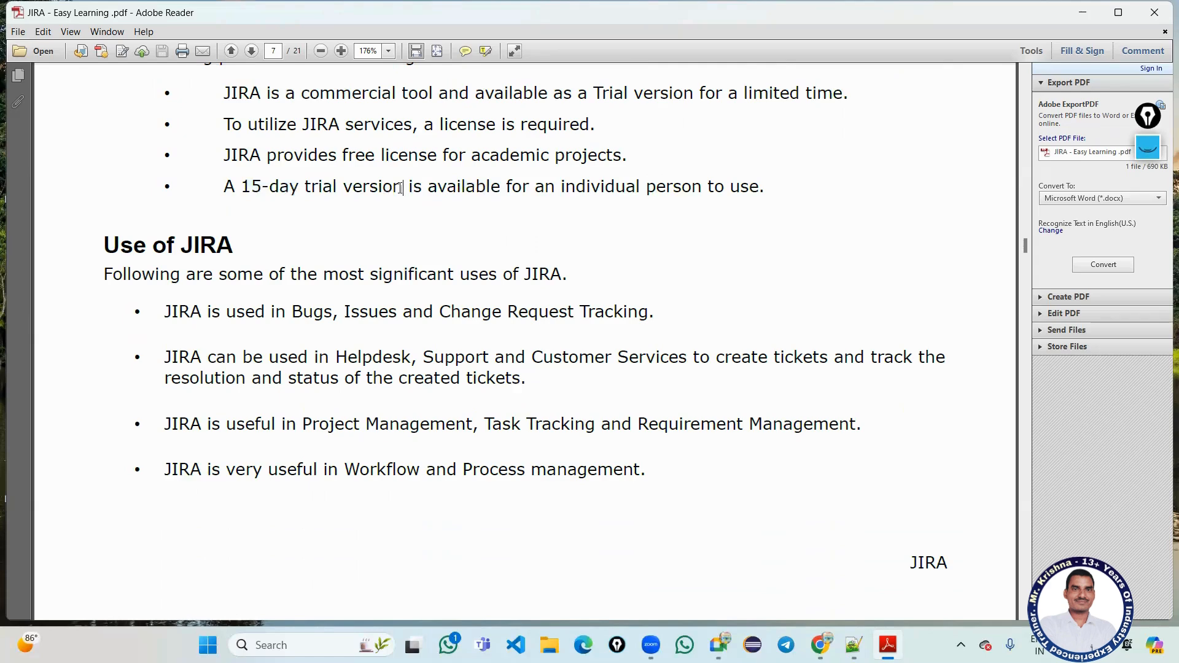
Highlight the JIRA tracking uses, Management and Task Tracking, continuing to the Core Features table on page 8.
scroll(278, 165, down, 4)
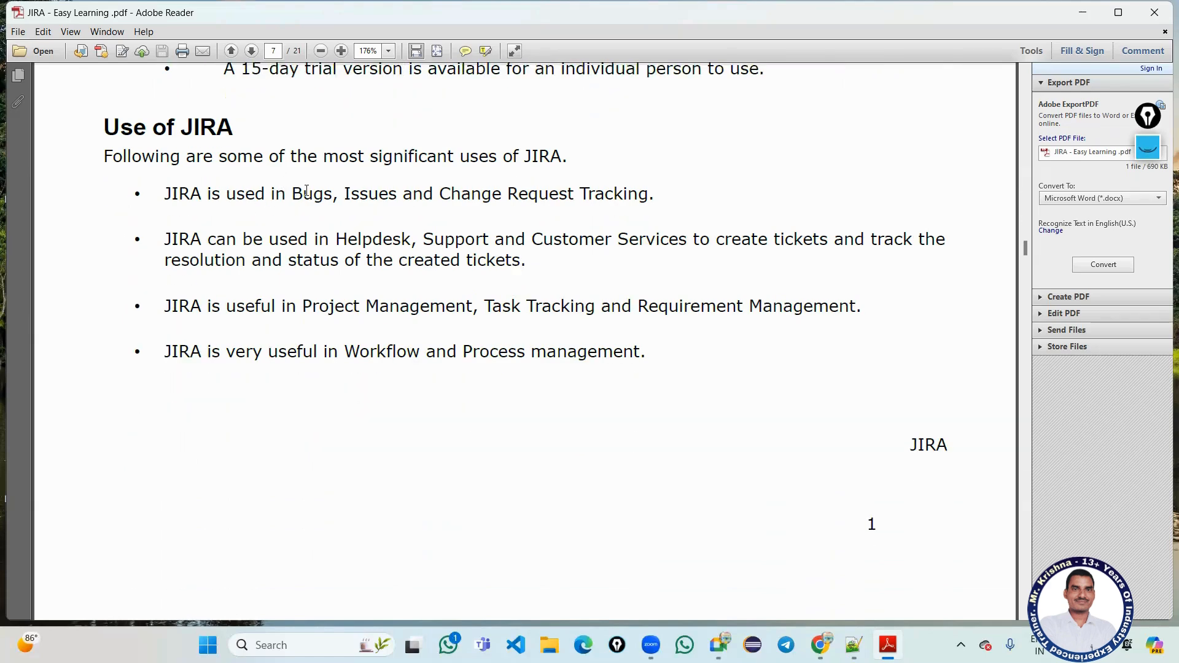
drag(292, 193, 648, 194)
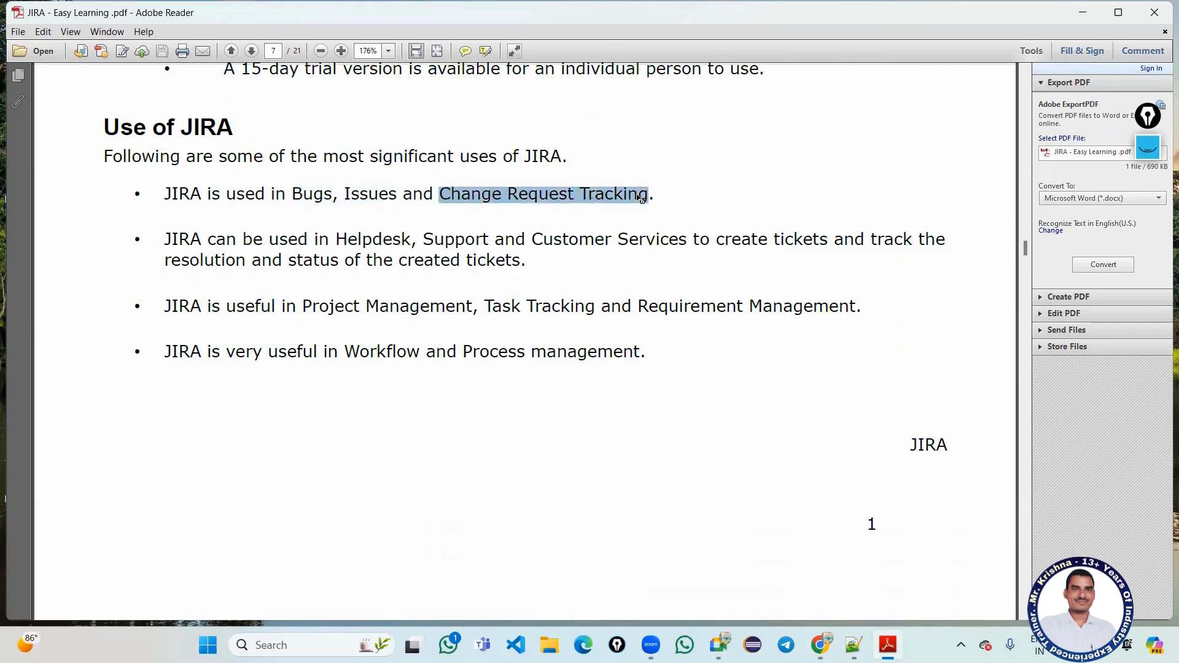
scroll(586, 187, down, 2)
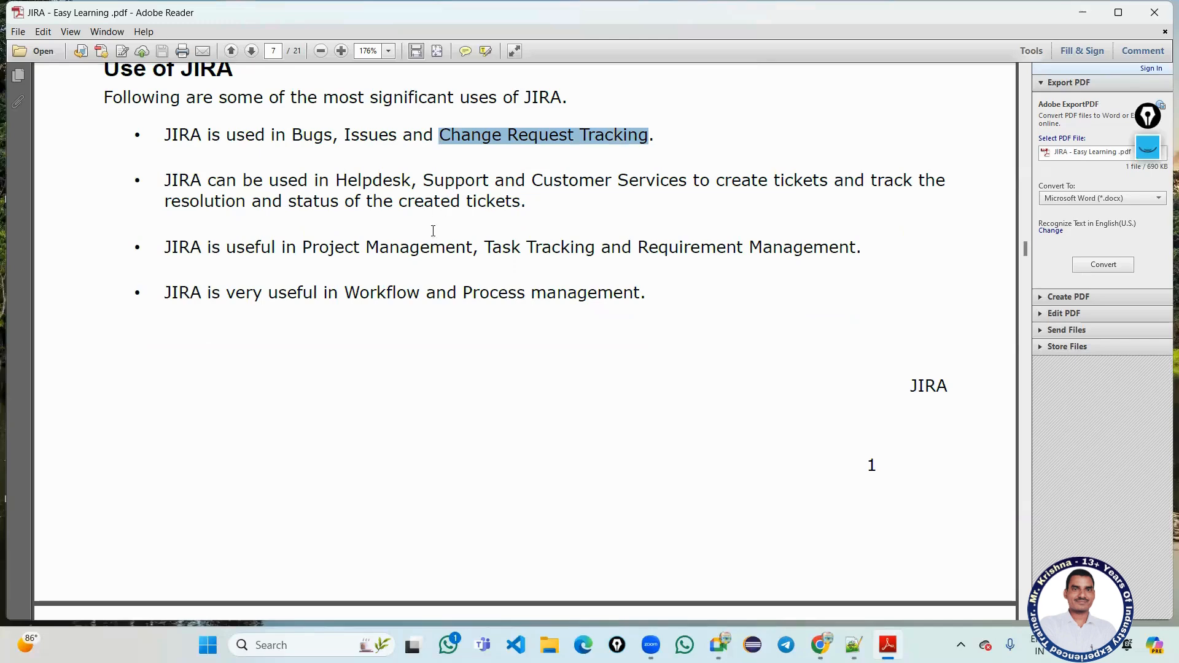
drag(362, 247, 478, 247)
drag(551, 247, 609, 243)
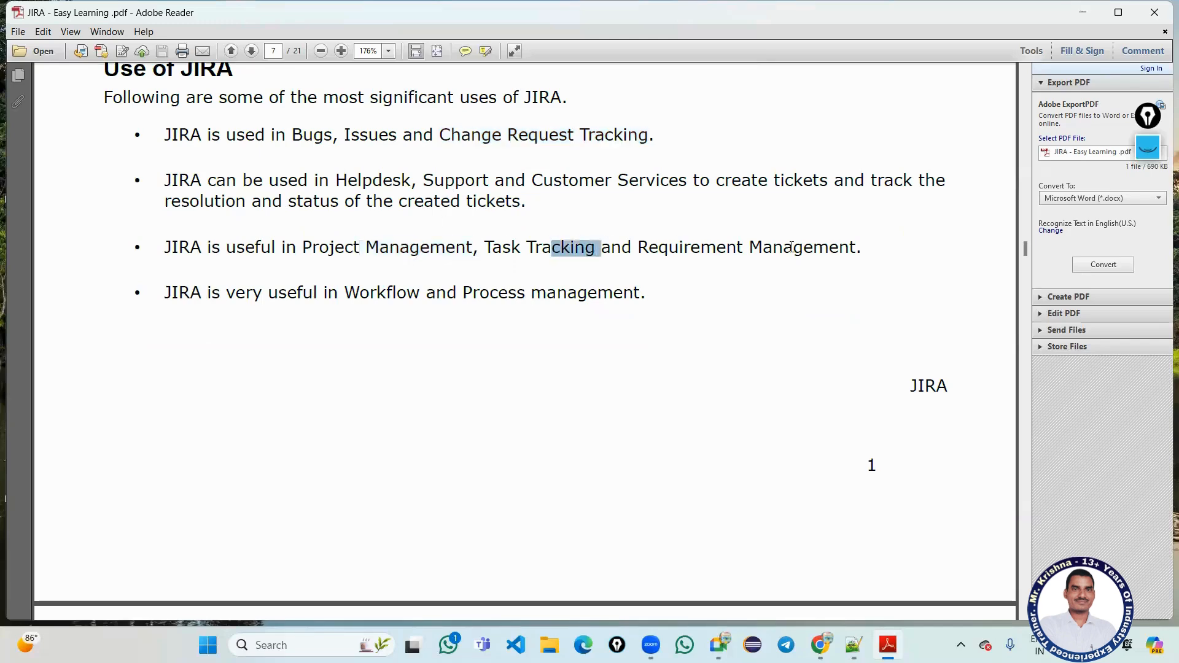
scroll(780, 249, down, 3)
drag(344, 204, 600, 210)
scroll(581, 243, down, 7)
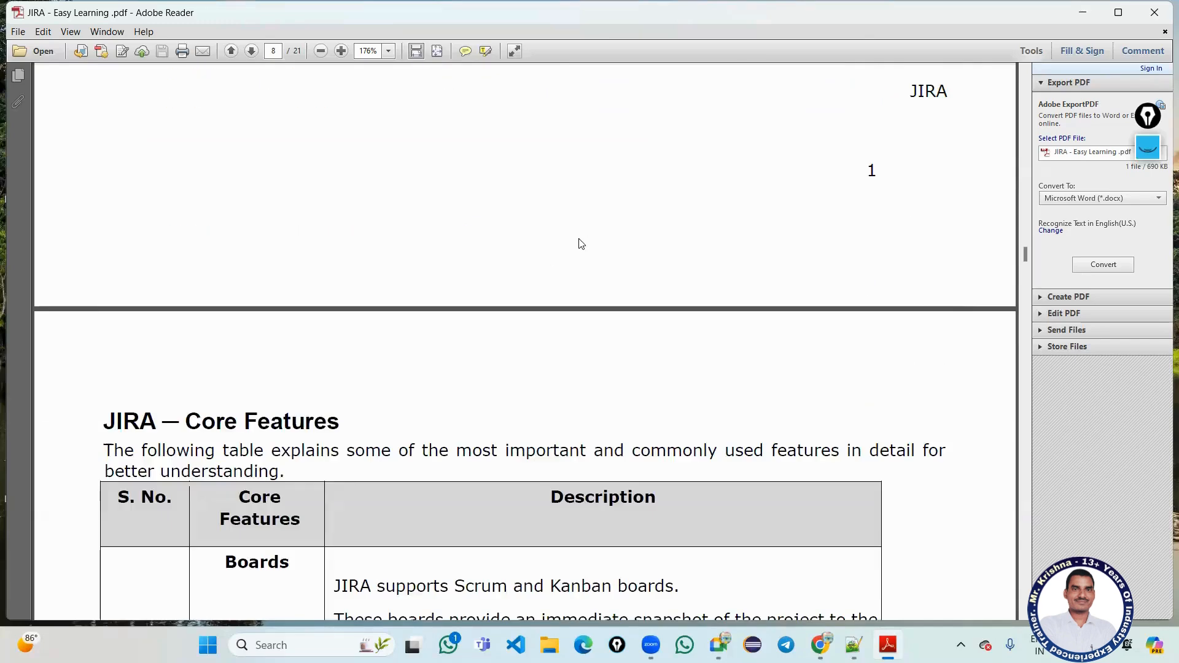
Select the Boards feature name and the following feature rows in the Core Features table.
scroll(581, 244, down, 7)
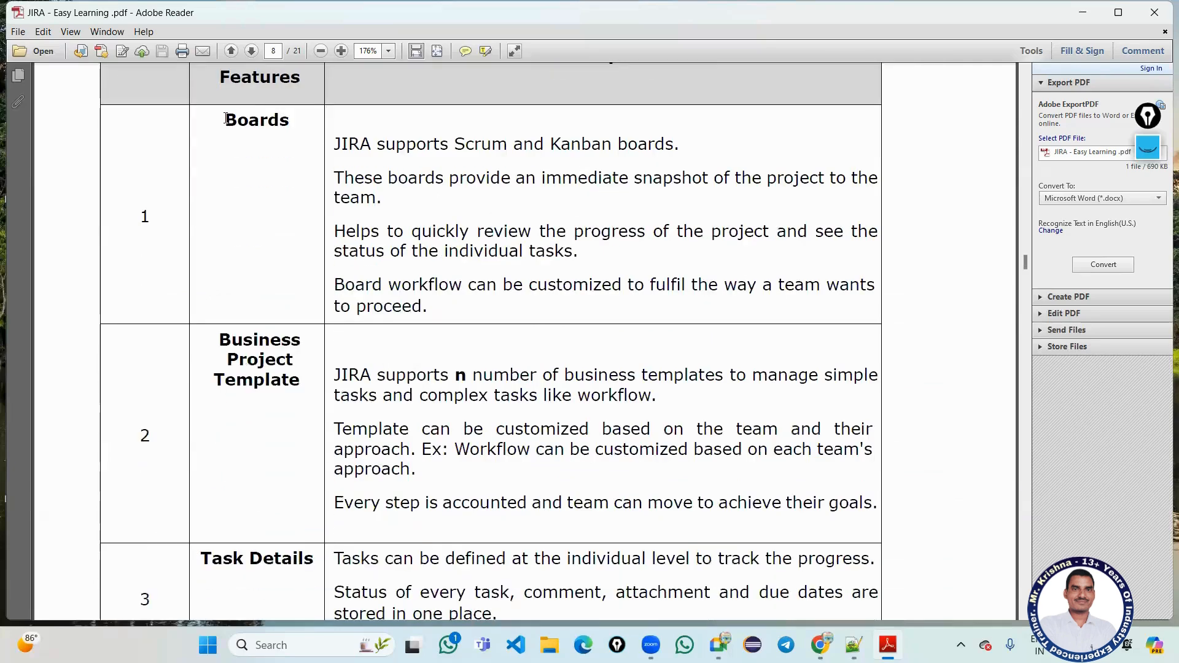
drag(226, 118, 271, 242)
scroll(276, 233, up, 1)
click(274, 232)
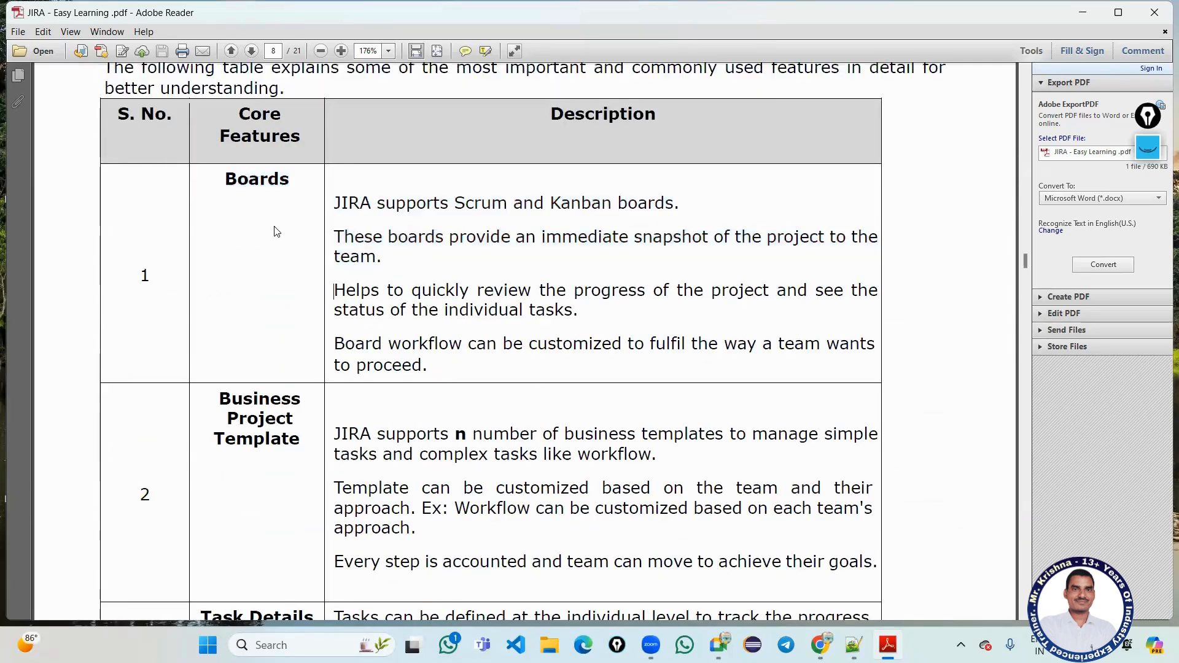
double_click(230, 177)
scroll(289, 184, down, 3)
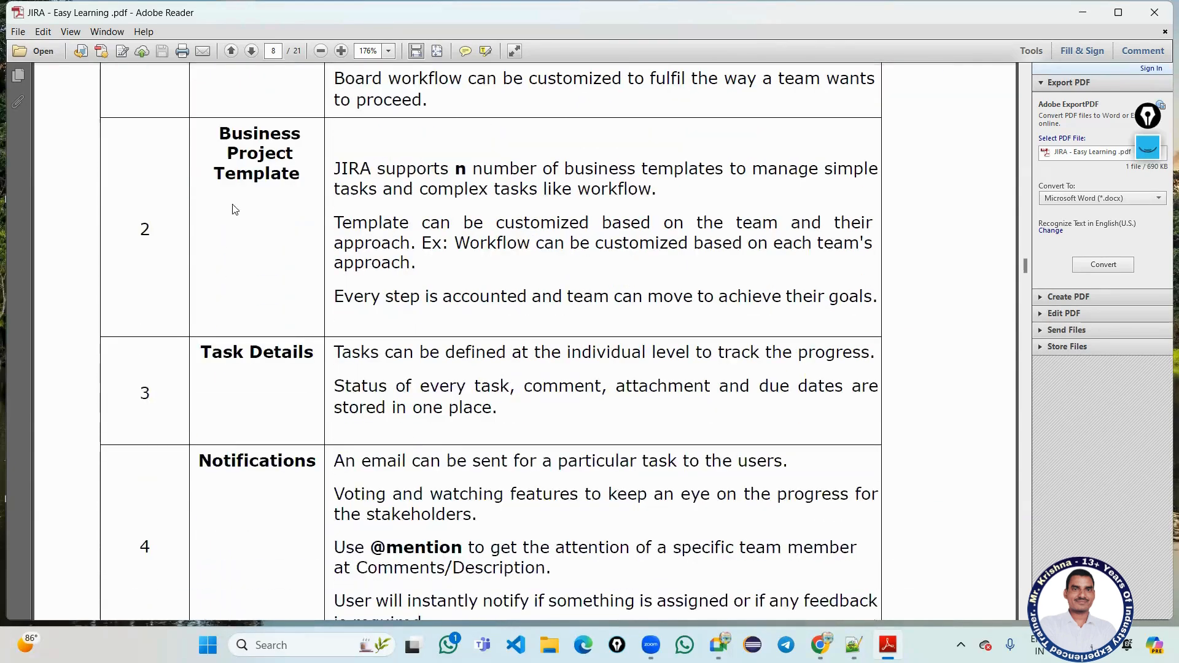
drag(219, 130, 293, 197)
scroll(297, 204, down, 3)
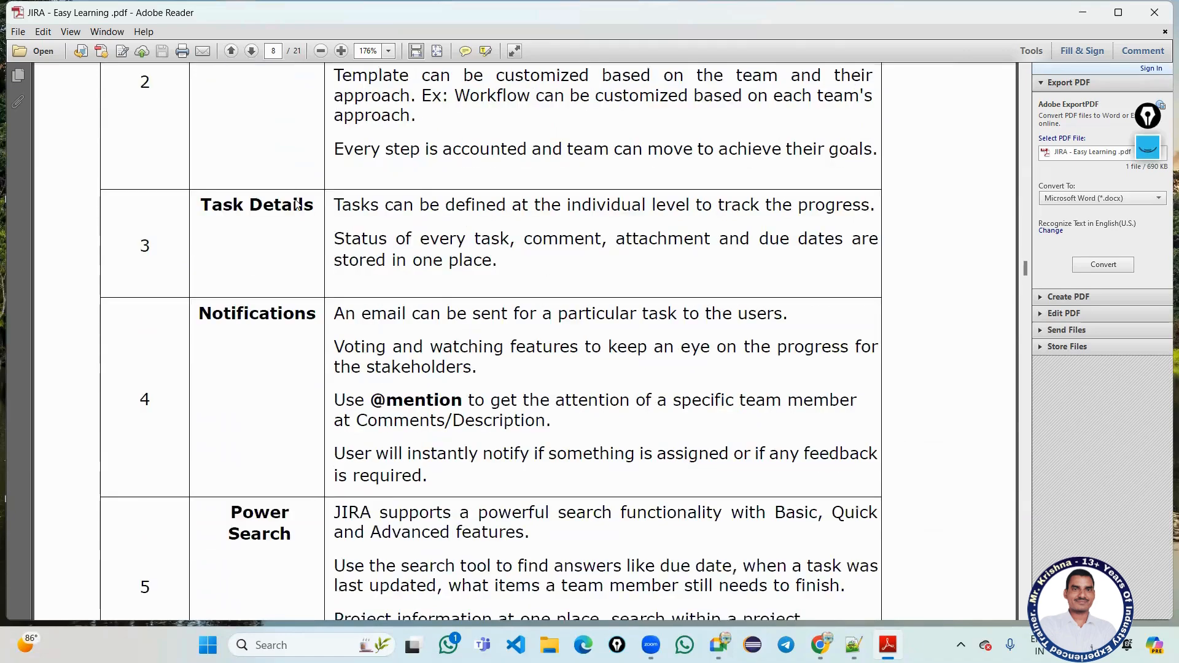
scroll(297, 204, down, 2)
drag(206, 116, 369, 125)
drag(223, 233, 308, 227)
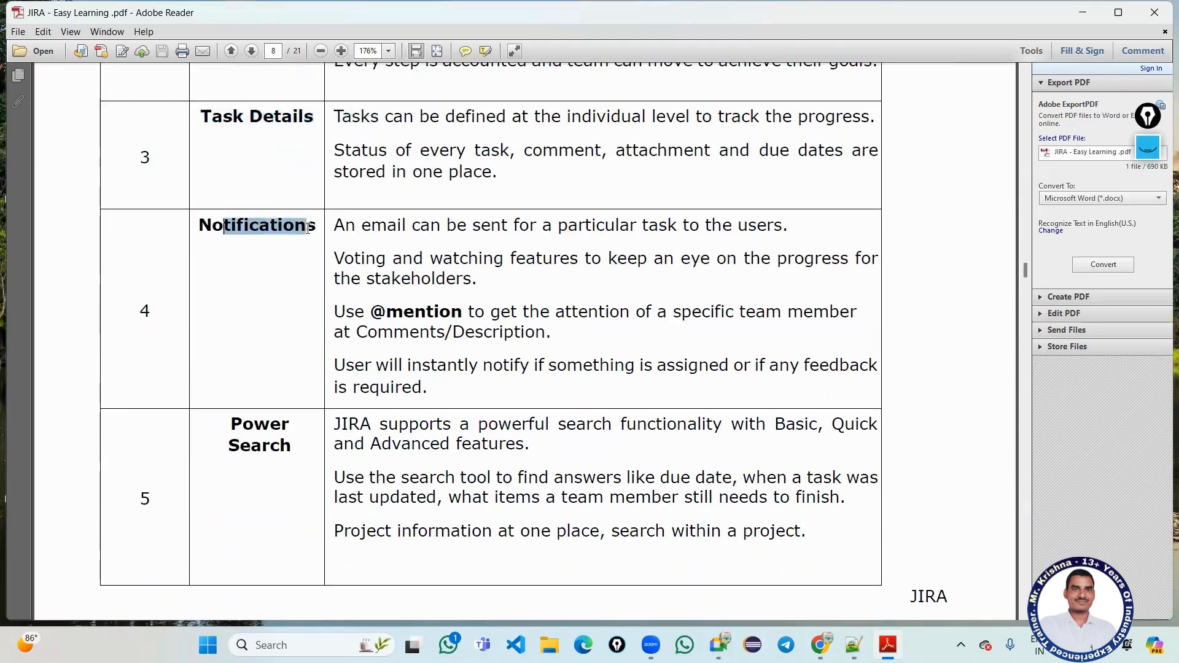
scroll(307, 227, down, 13)
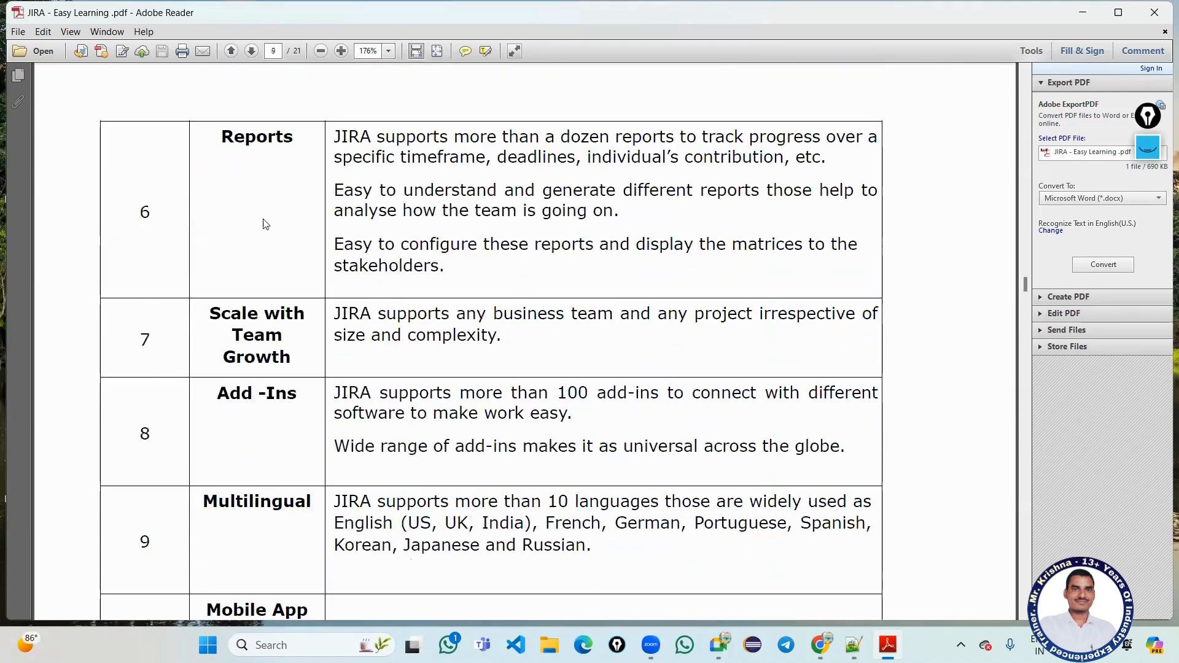
Highlight the Reports row, later features and Mobile App / Mobile Application, reaching the project types on page 9.
drag(220, 139, 316, 154)
scroll(316, 154, down, 4)
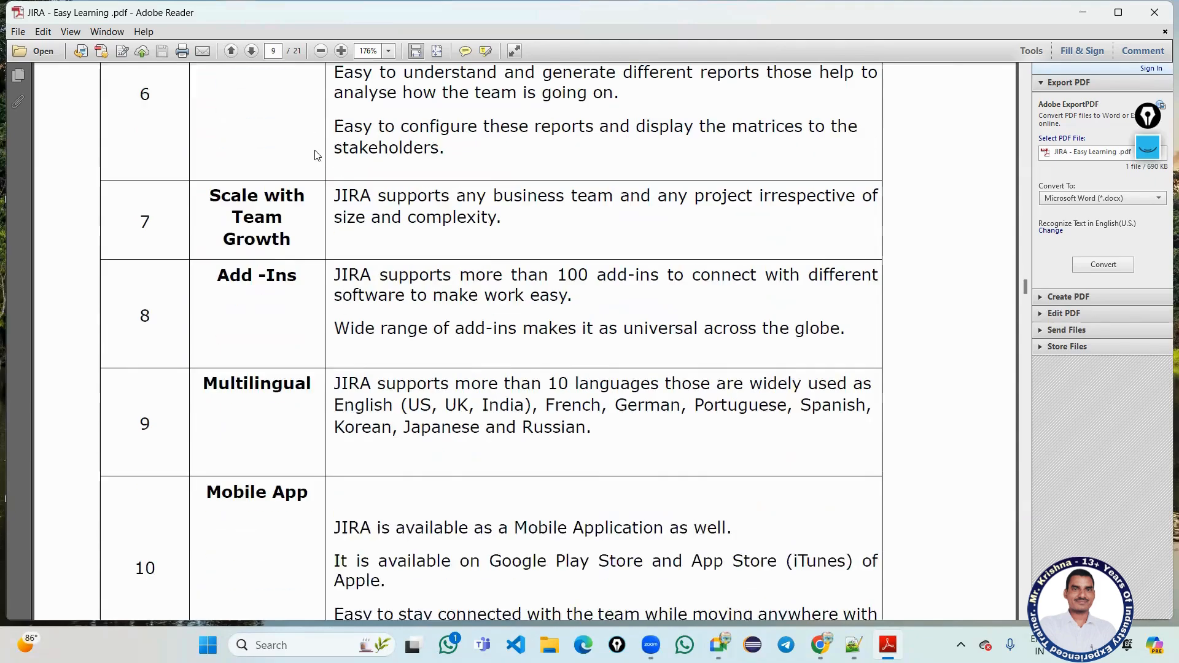
scroll(319, 151, down, 5)
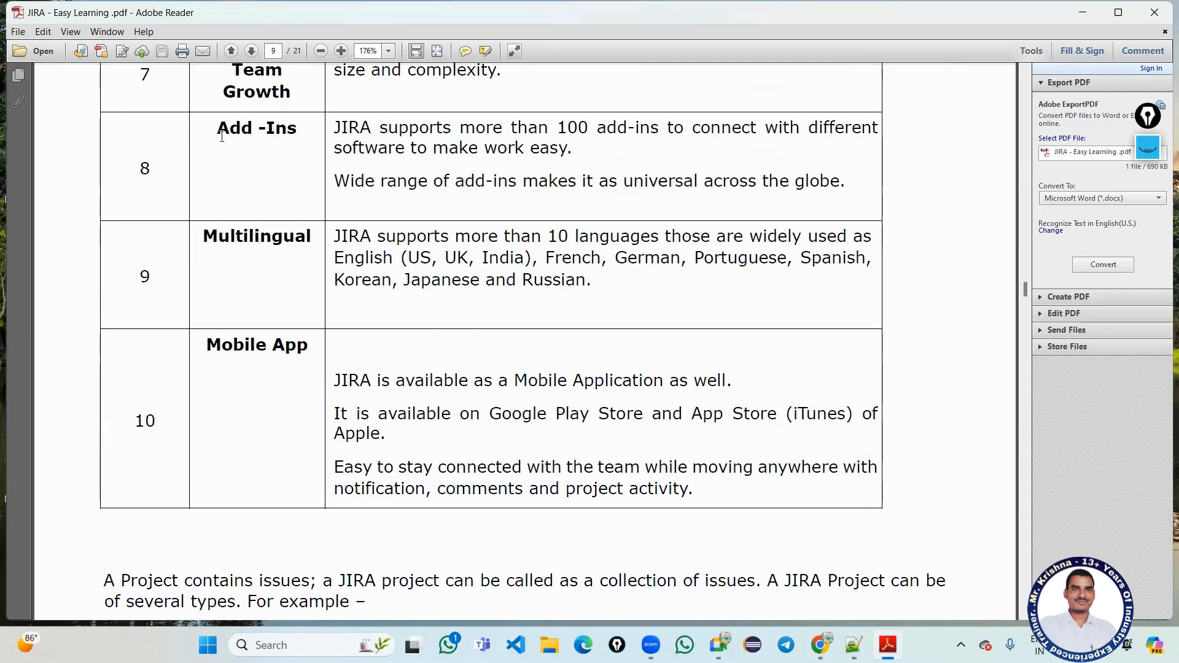
drag(218, 131, 311, 128)
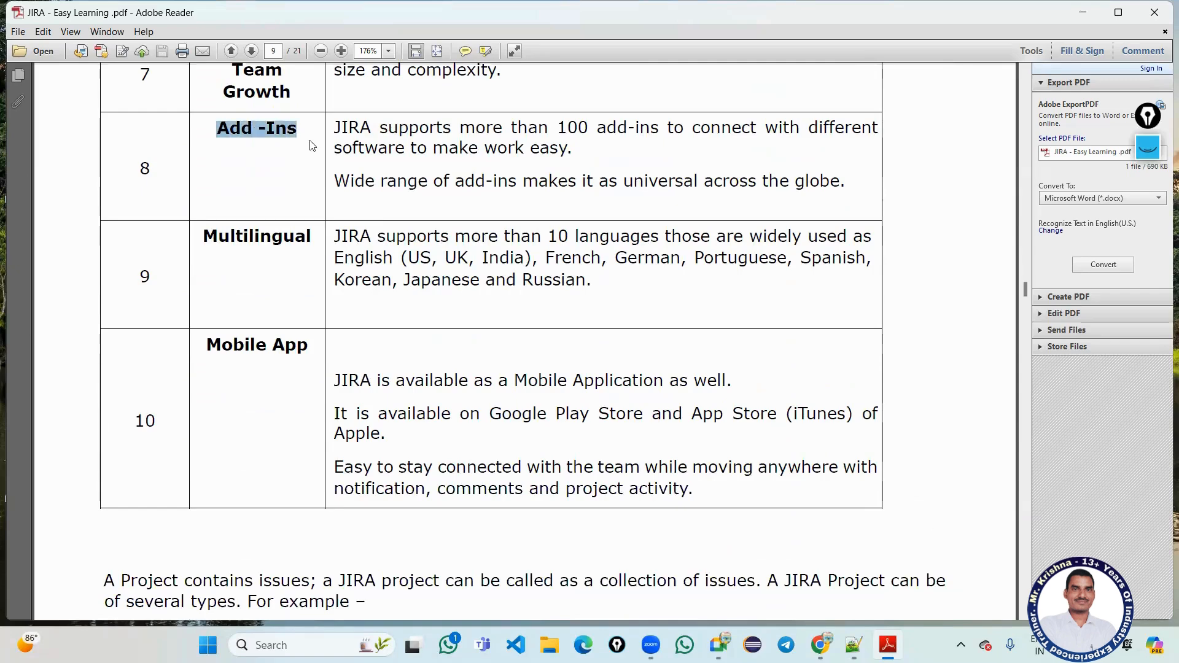
scroll(312, 145, down, 4)
scroll(312, 145, down, 5)
scroll(311, 150, up, 5)
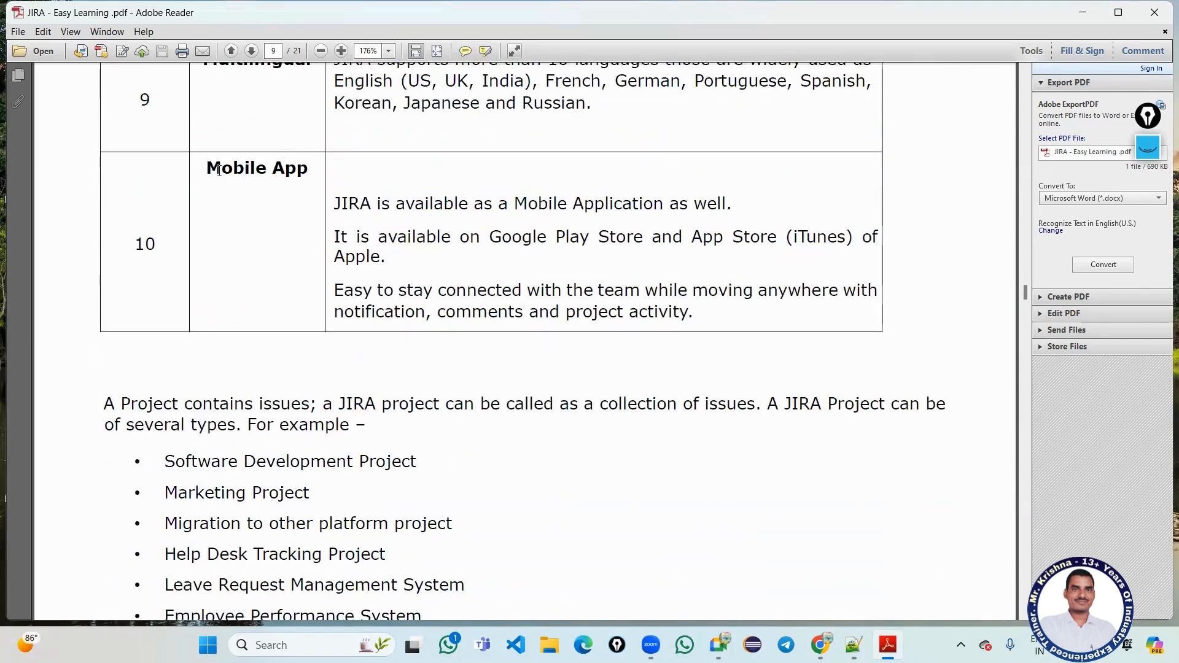
drag(207, 168, 300, 170)
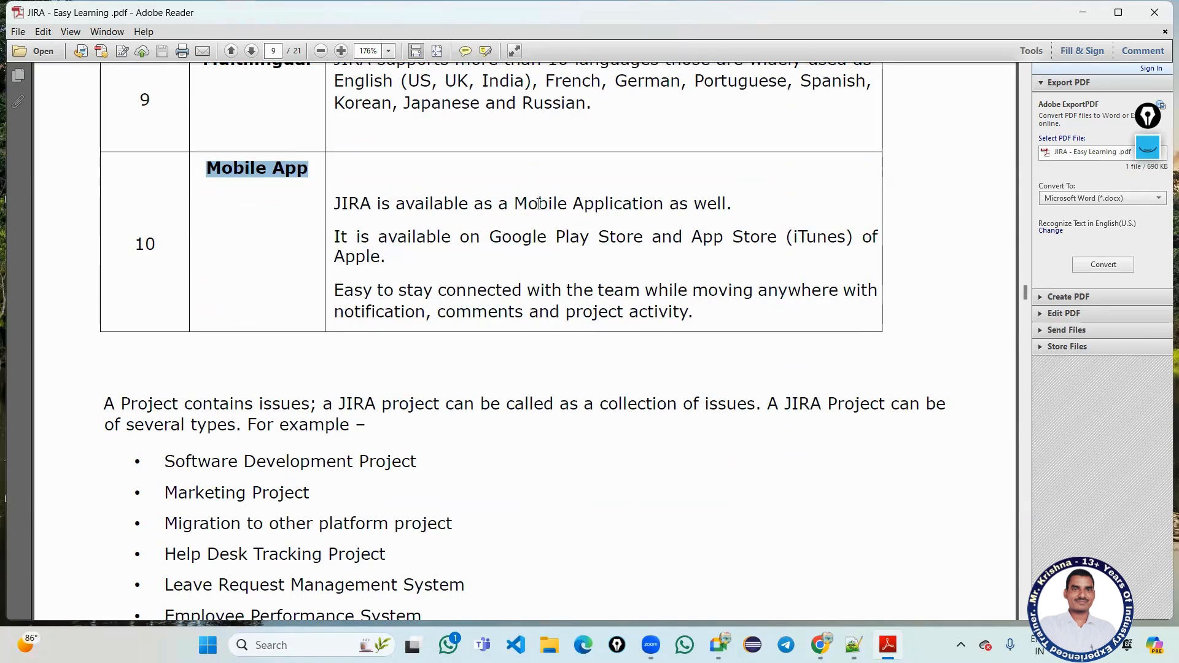
drag(514, 204, 725, 204)
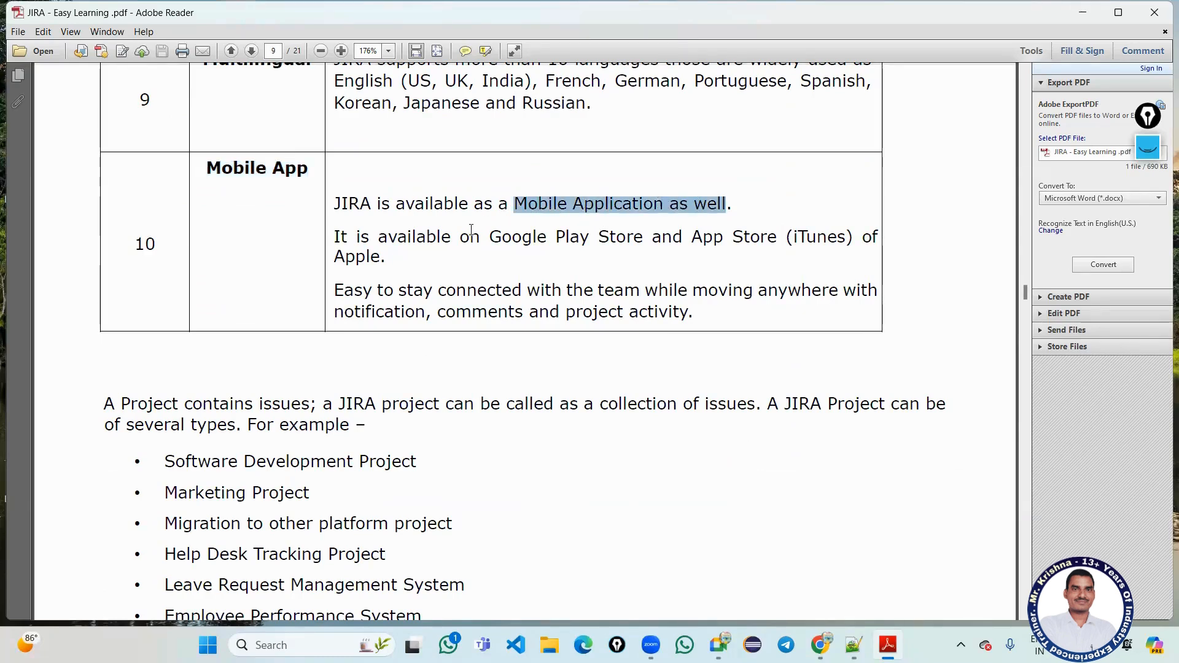
scroll(471, 229, down, 5)
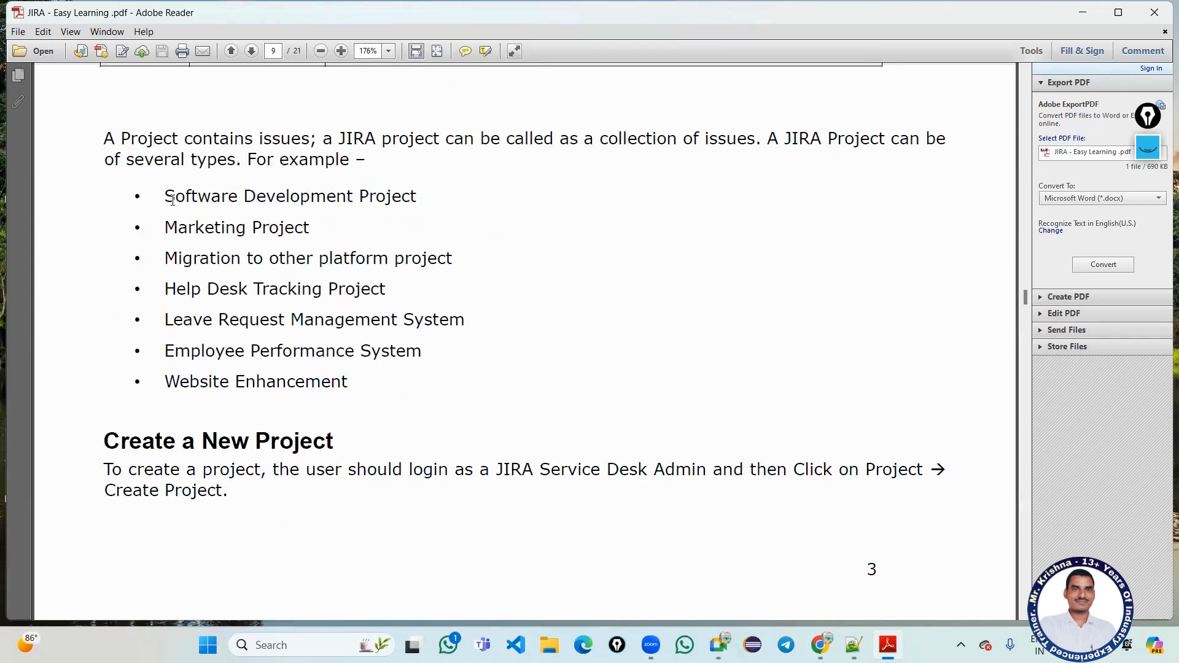
Highlight the project types (Software Development, Marketing, Migration, Leave Request Management) and the Create a New Project heading.
drag(165, 198, 417, 198)
drag(205, 235, 345, 231)
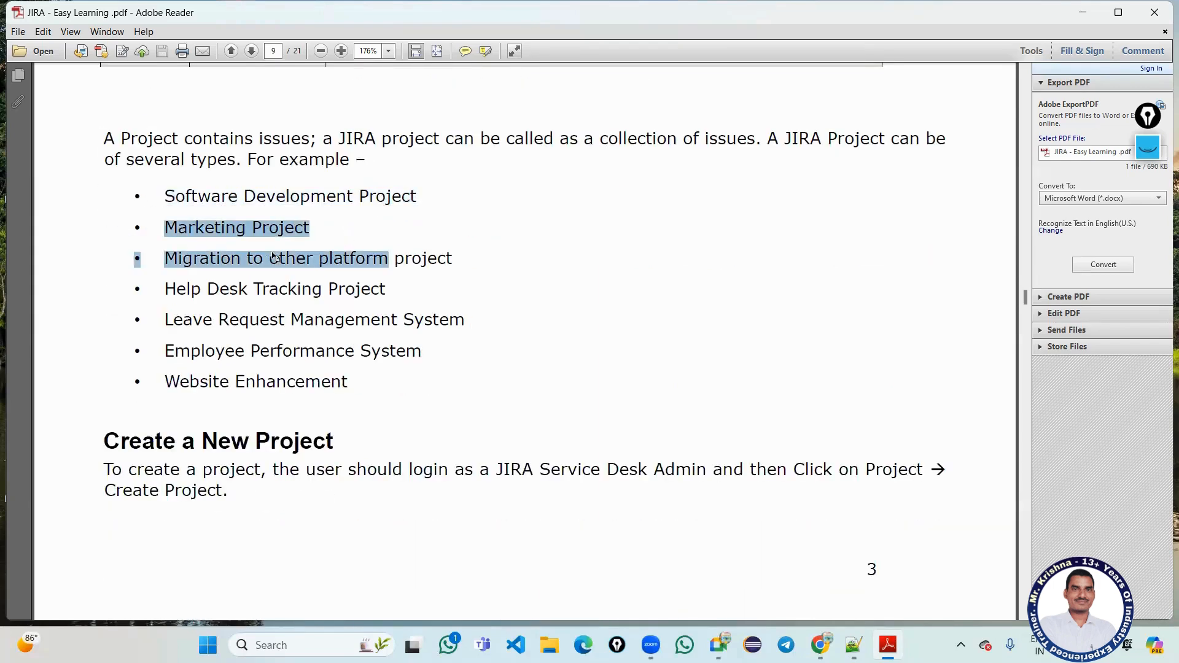
drag(189, 294, 331, 325)
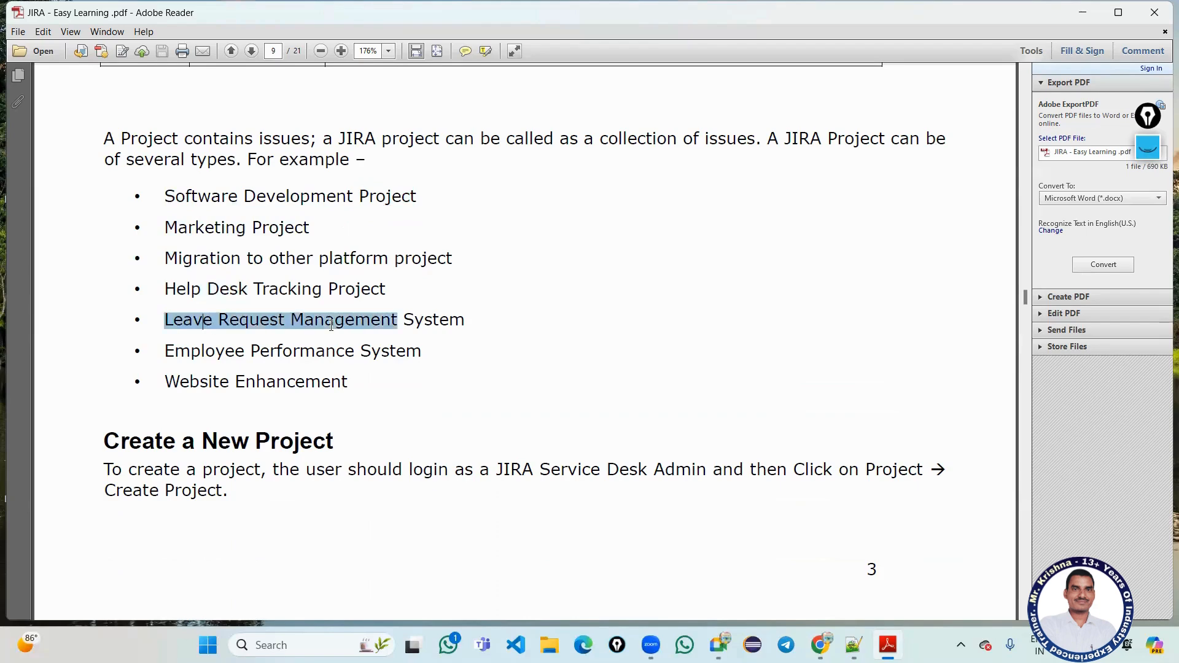
drag(227, 353, 120, 174)
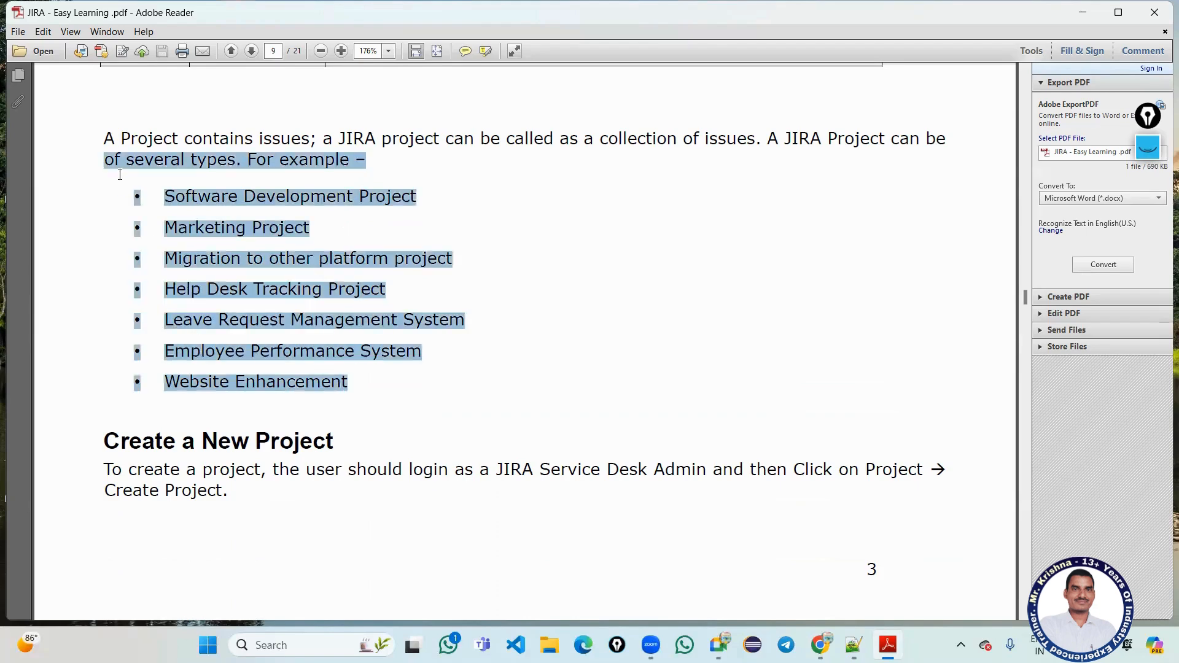
scroll(414, 258, down, 5)
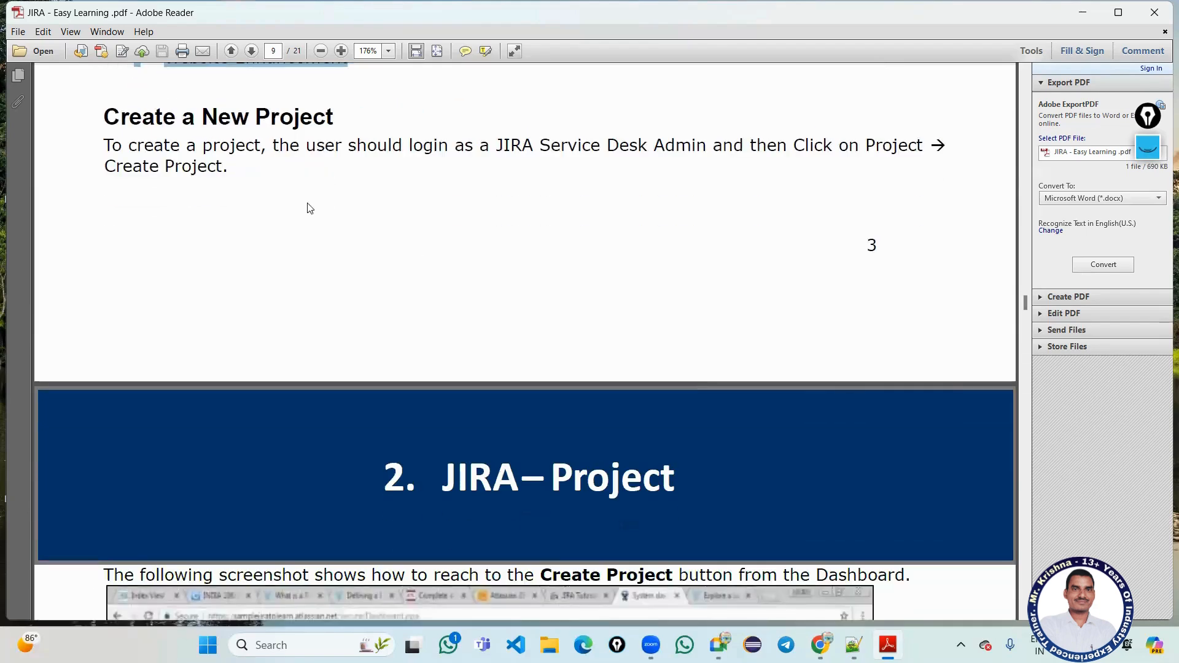
drag(109, 114, 330, 113)
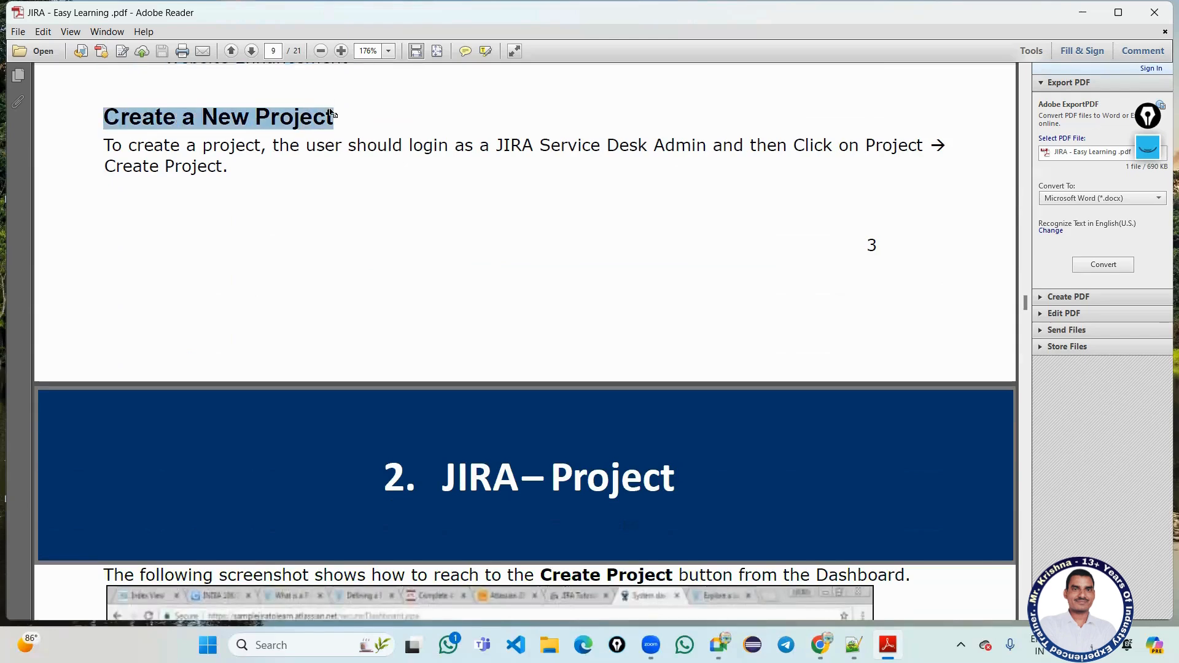
Read down through the '3. JIRA – Issues' chapter to the '4. JIRA – Workflow' heading on page 15.
scroll(246, 162, down, 8)
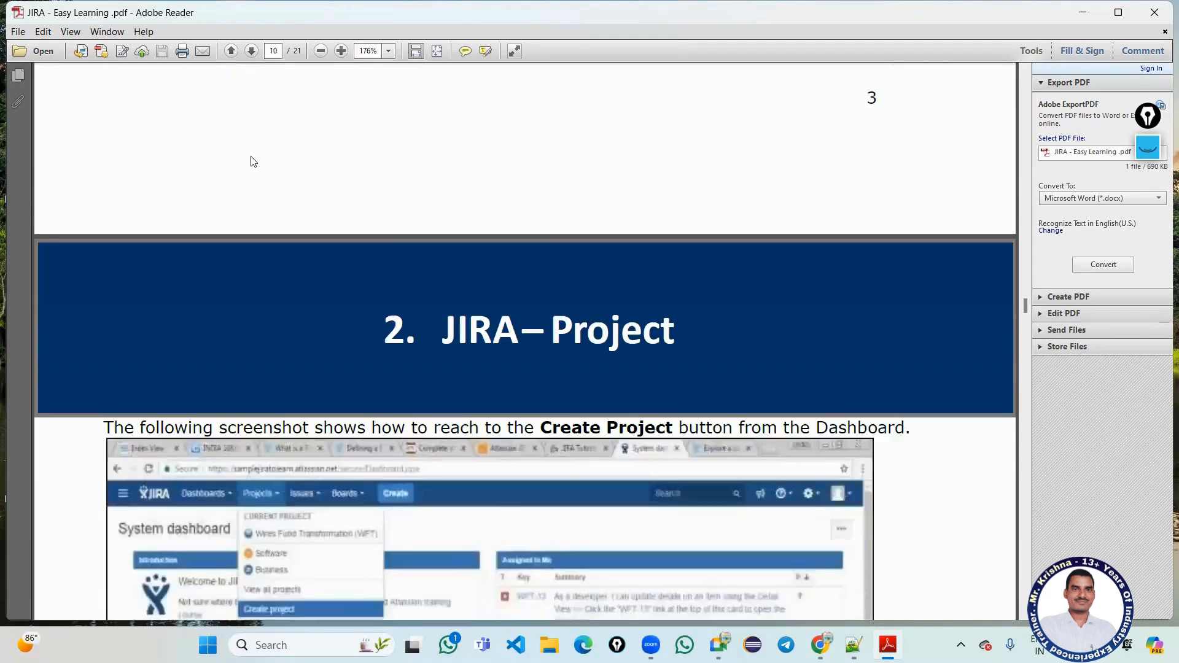
scroll(329, 262, down, 10)
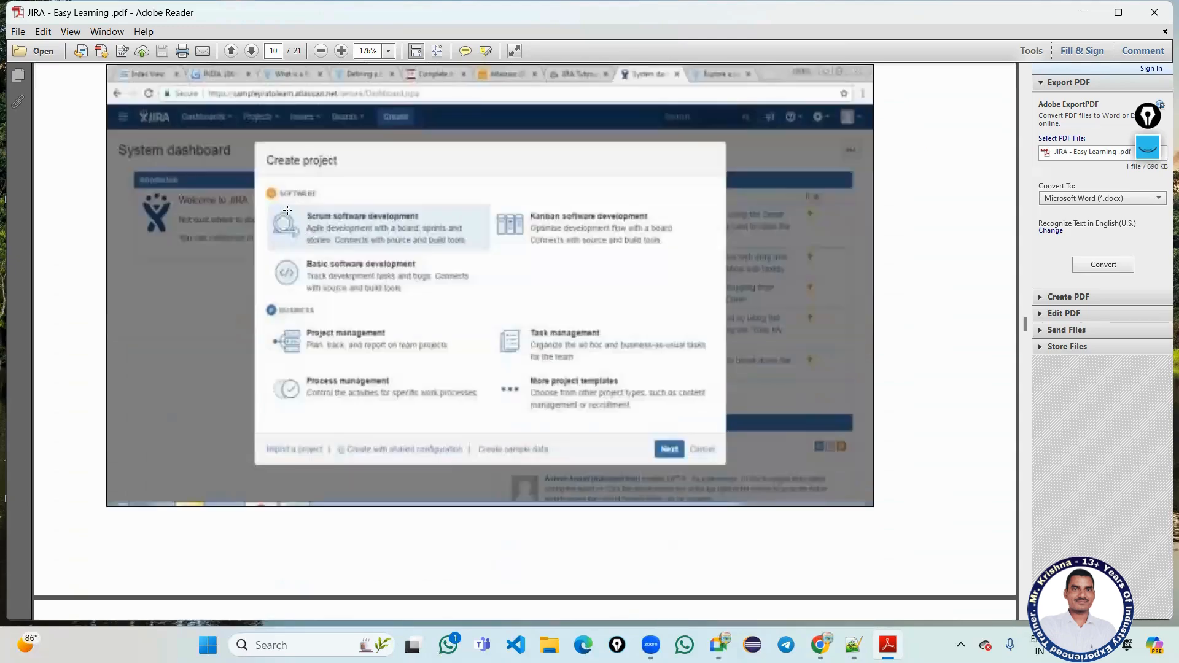
scroll(288, 210, down, 10)
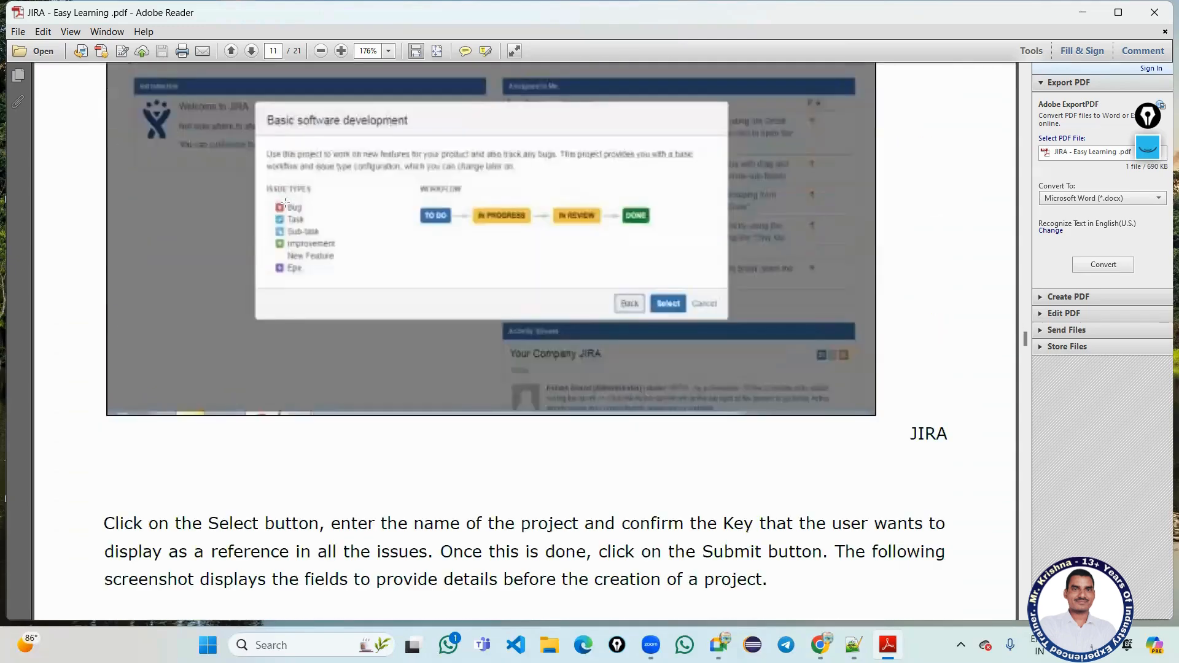
scroll(285, 202, down, 12)
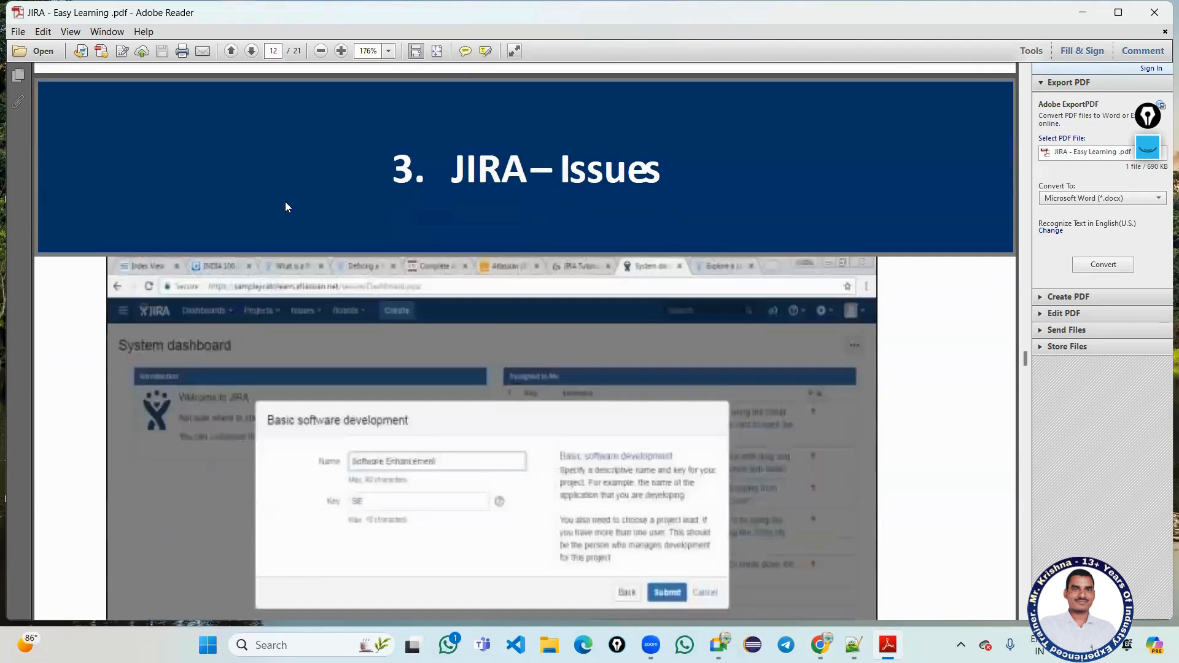
scroll(285, 203, down, 3)
scroll(286, 202, up, 2)
drag(559, 156, 698, 145)
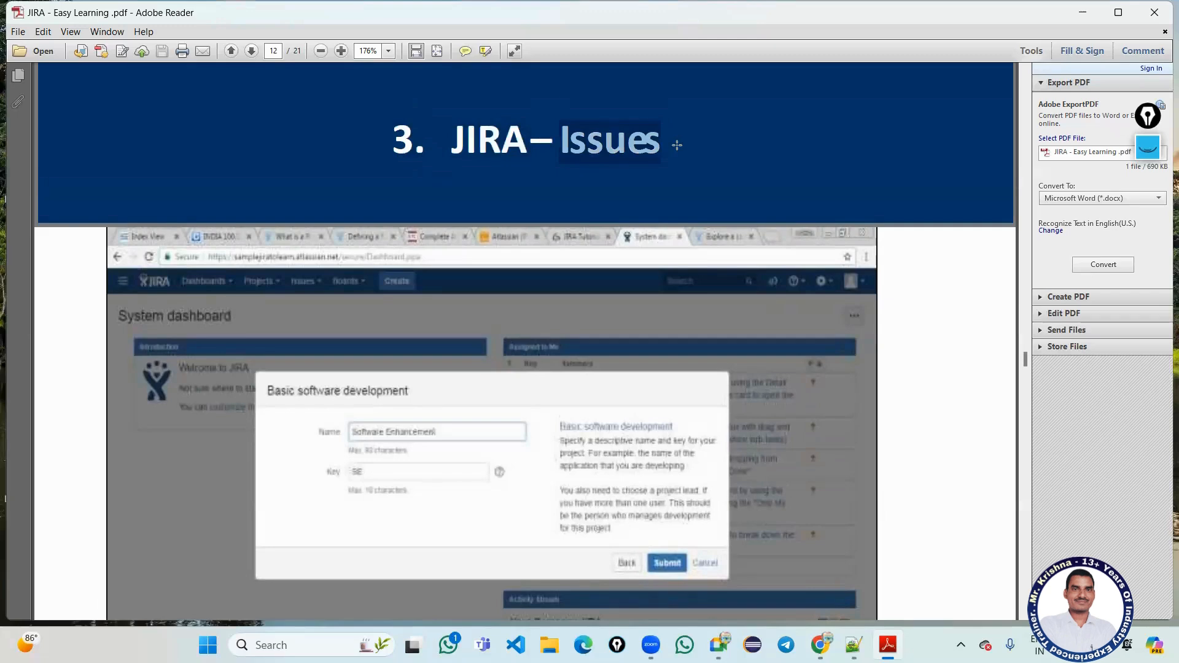
scroll(677, 145, down, 20)
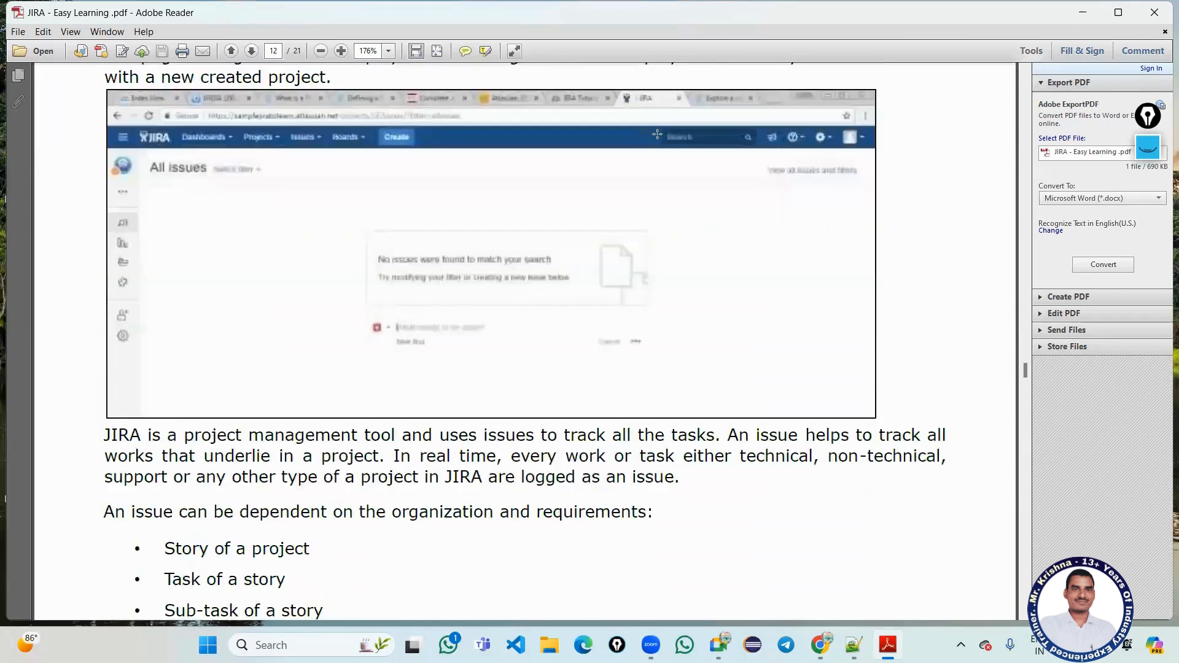
scroll(203, 163, down, 14)
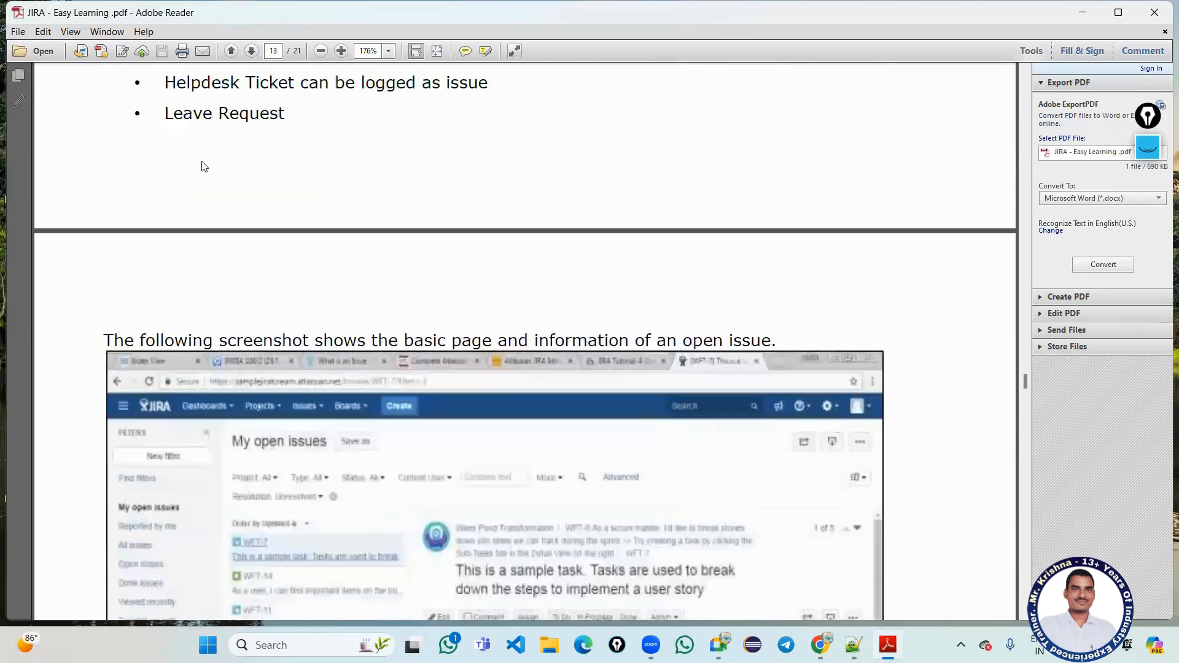
scroll(201, 162, down, 15)
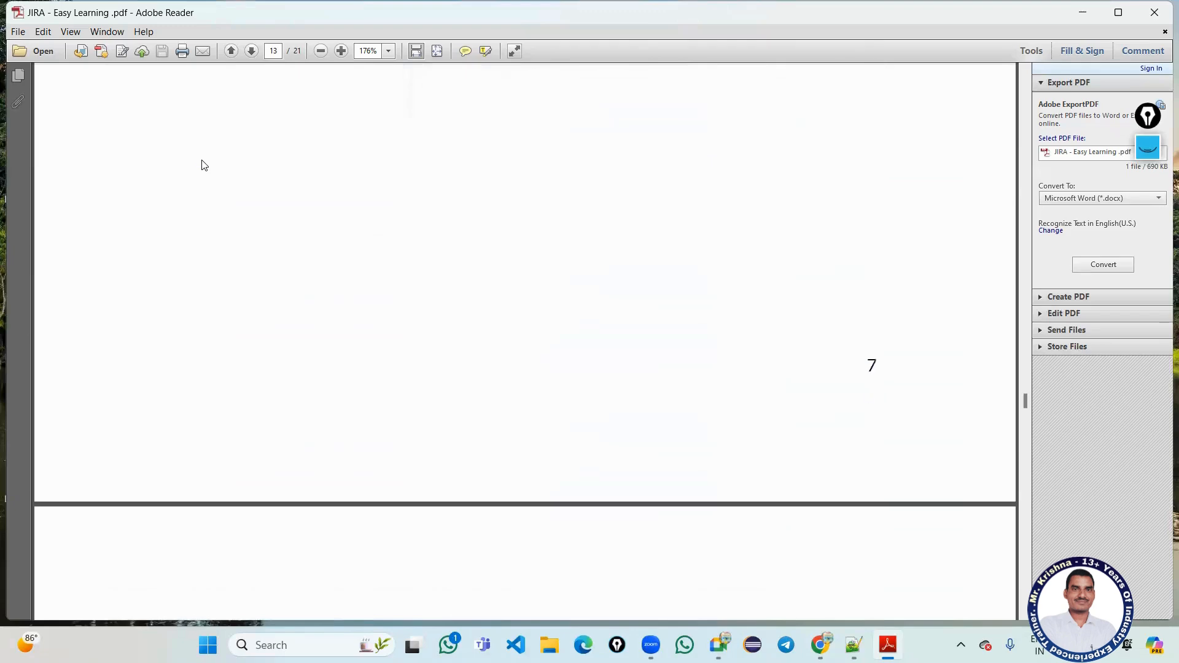
scroll(204, 163, down, 4)
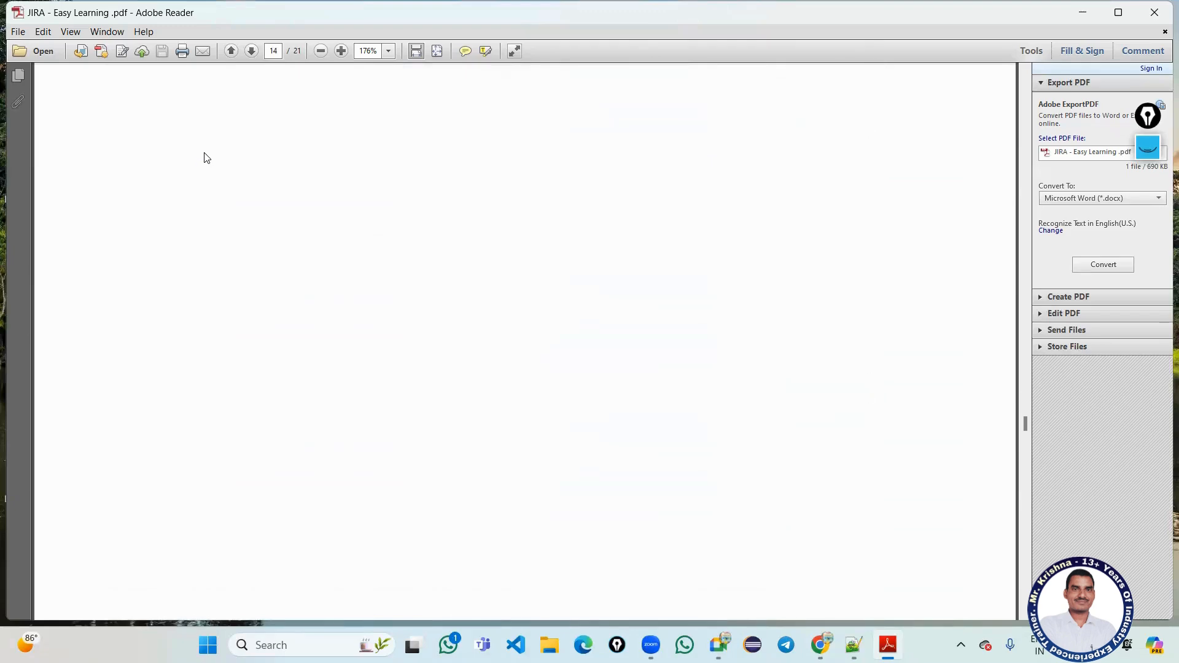
scroll(205, 157, down, 8)
scroll(393, 242, down, 2)
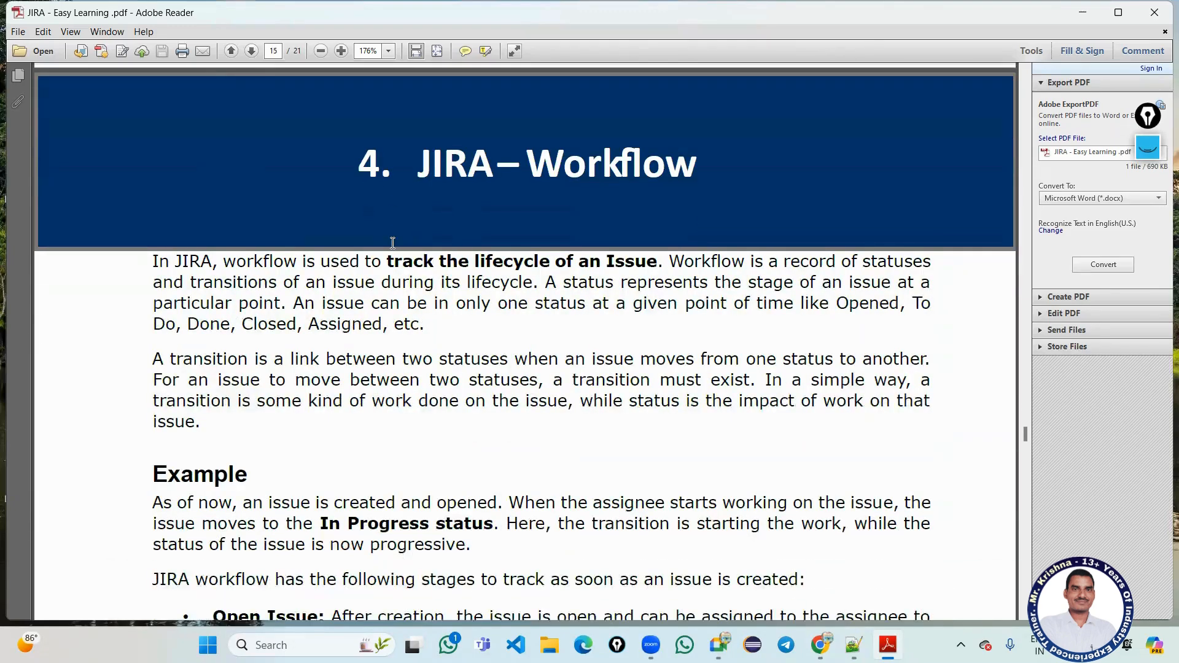
Highlight the In Progress Issue, Resolved Issue and other workflow status labels.
scroll(393, 242, up, 1)
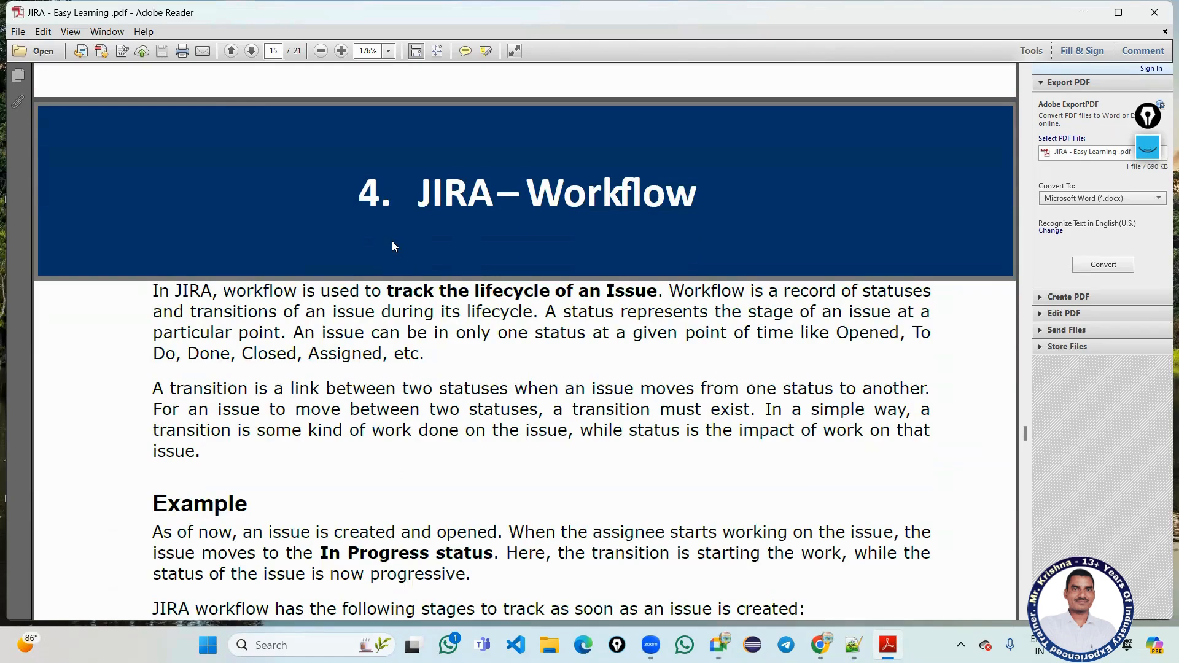
scroll(392, 240, down, 10)
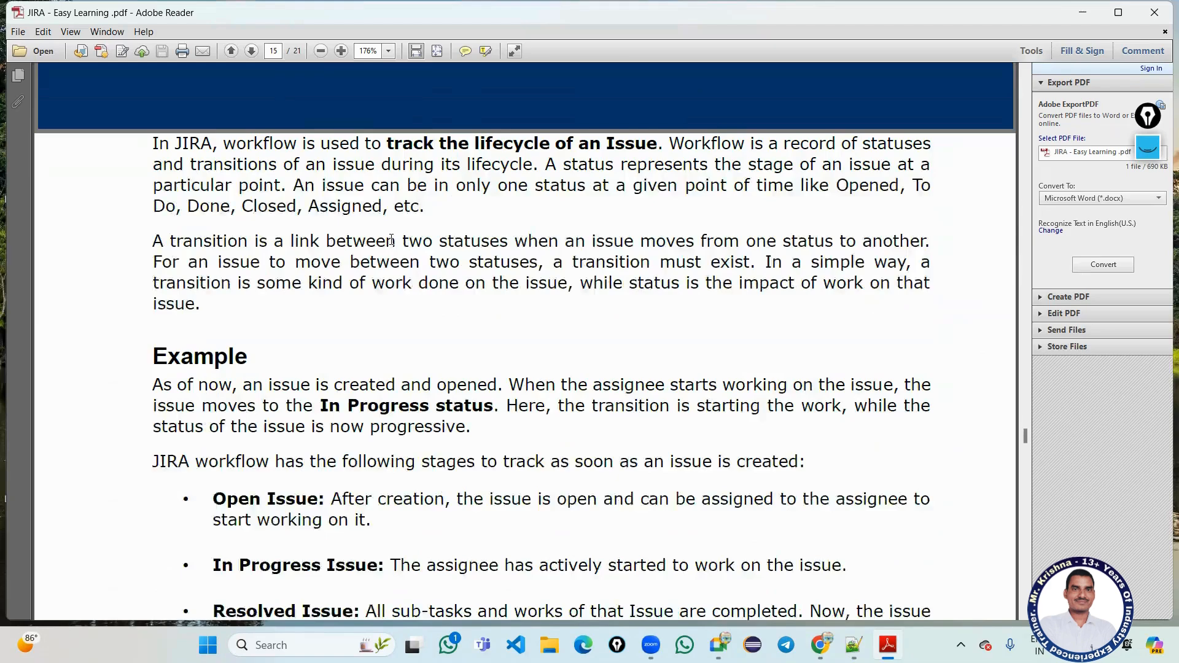
scroll(391, 239, up, 5)
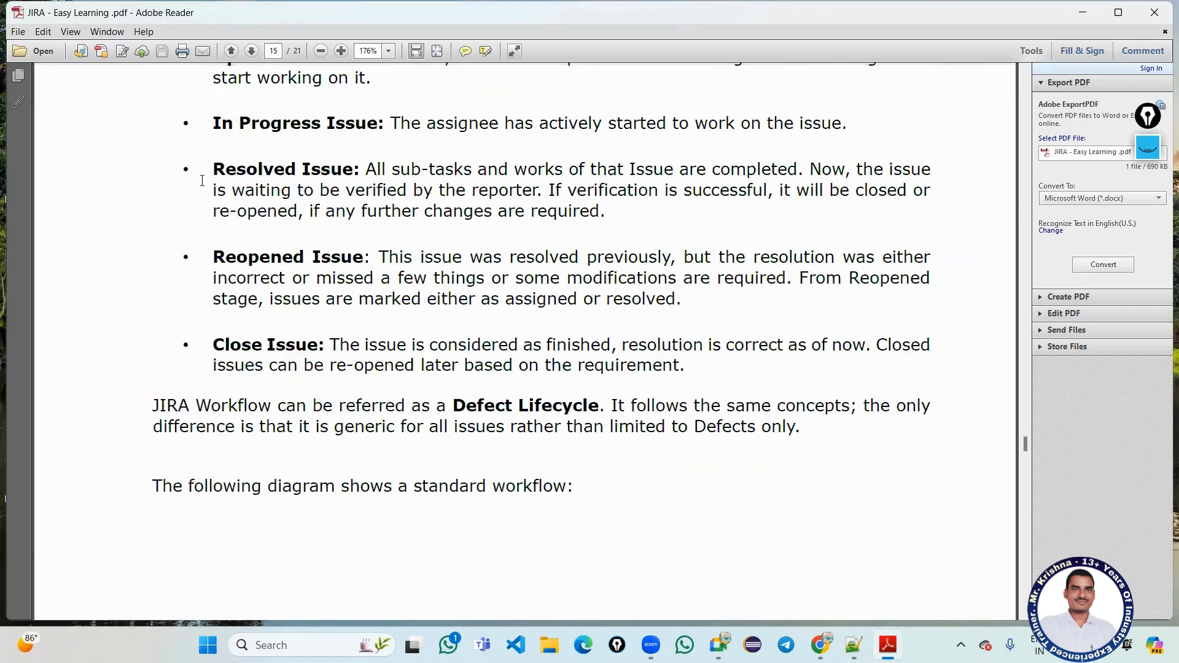
drag(223, 132, 392, 129)
drag(211, 170, 324, 170)
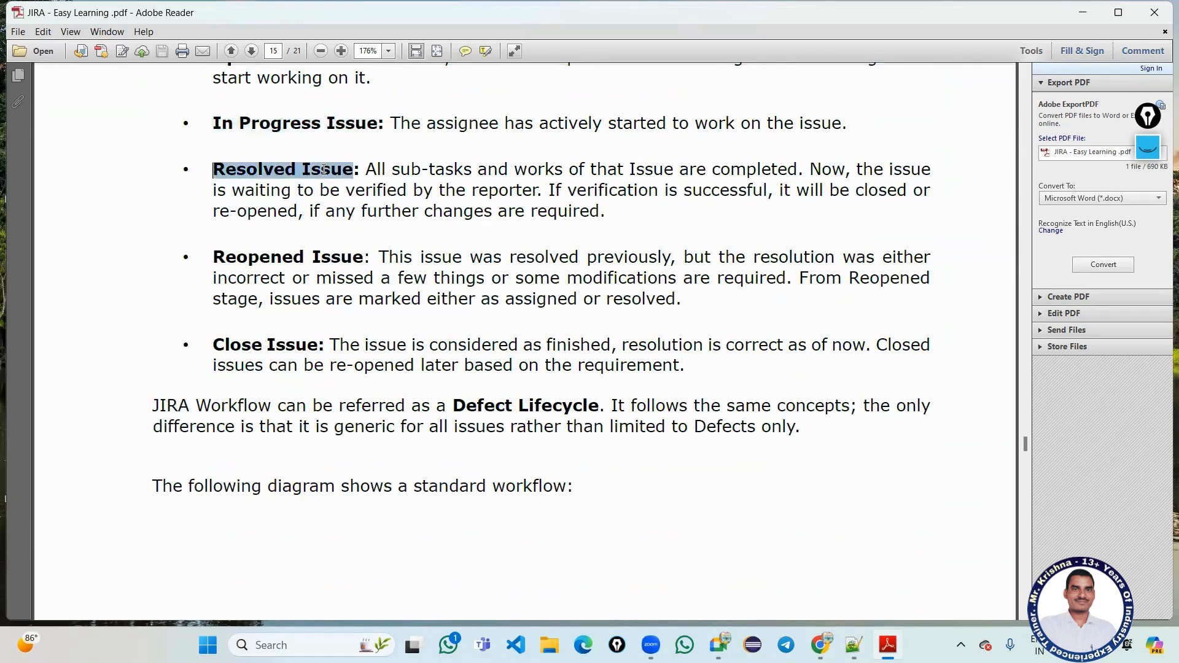
drag(213, 257, 370, 278)
drag(213, 344, 317, 344)
scroll(326, 329, down, 9)
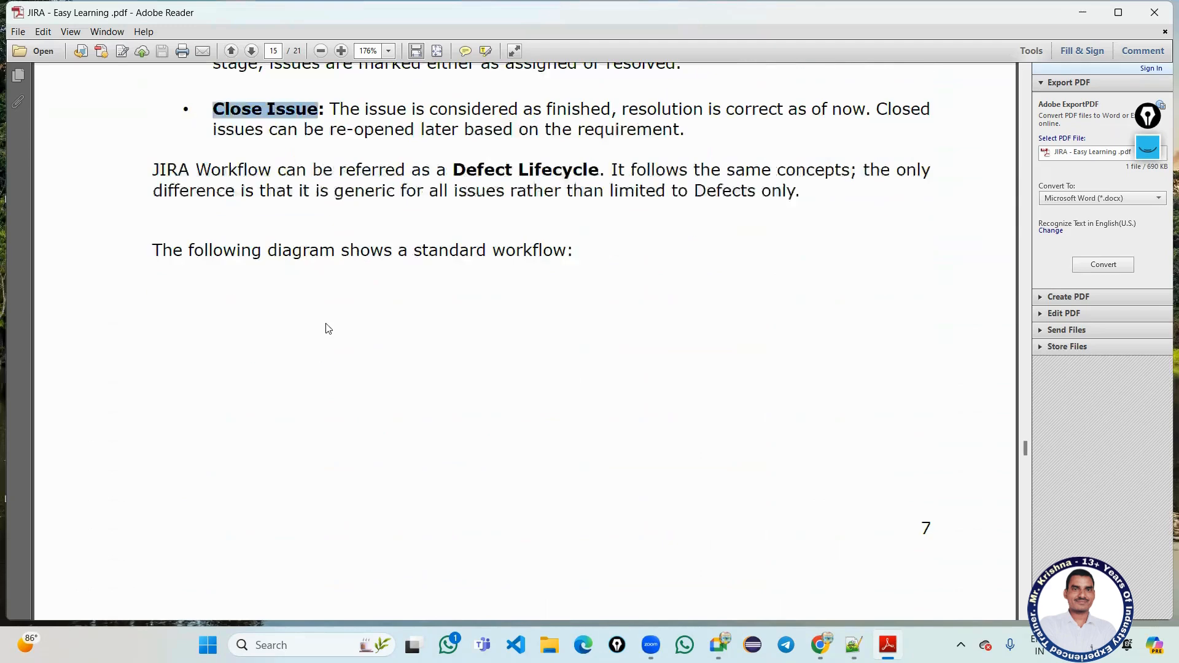
drag(454, 141, 606, 142)
Read through the Installation chapter to the installer screenshot on page 21, then minimize Adobe Reader.
scroll(536, 181, down, 20)
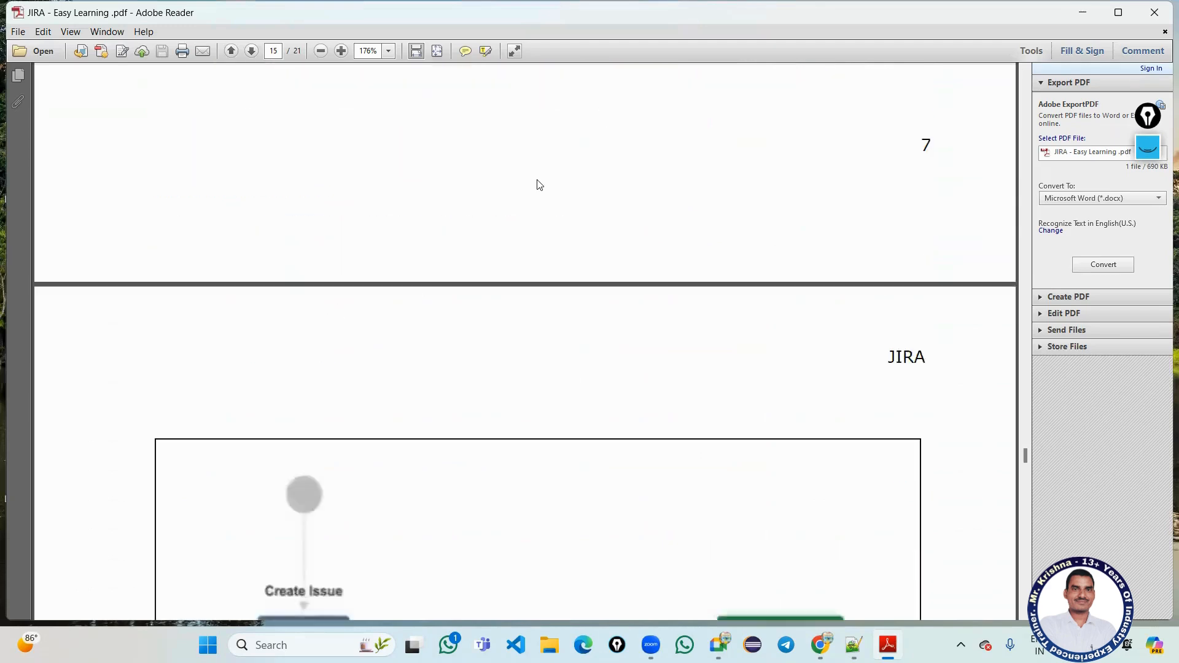
scroll(304, 163, down, 3)
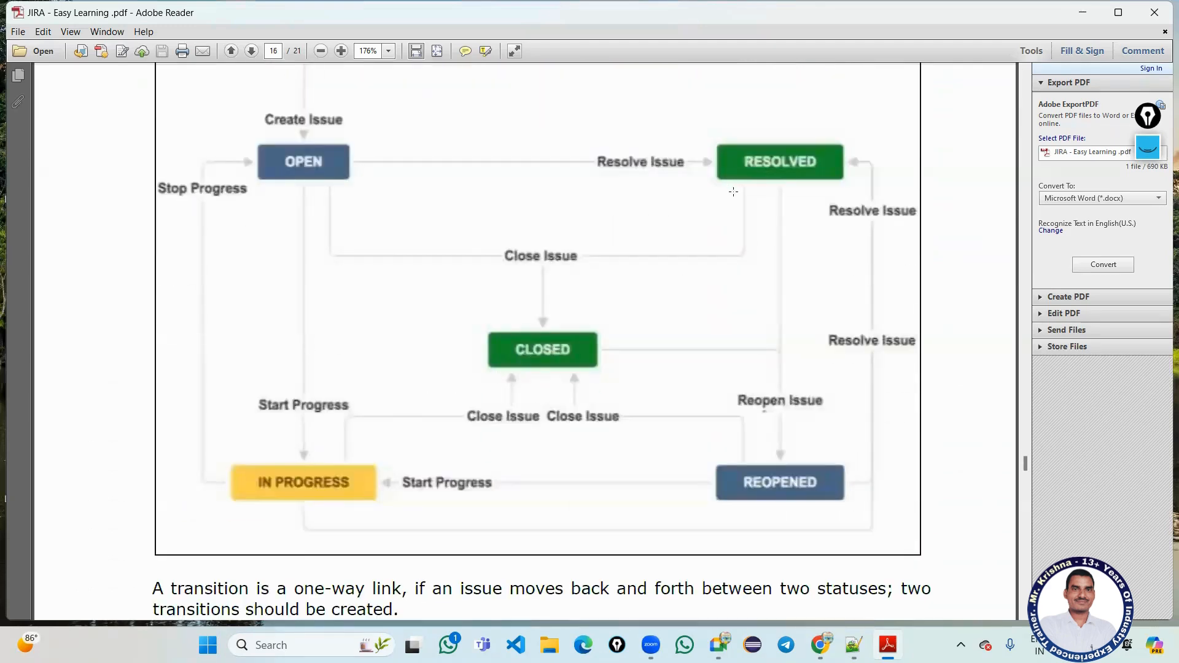
scroll(727, 490, down, 20)
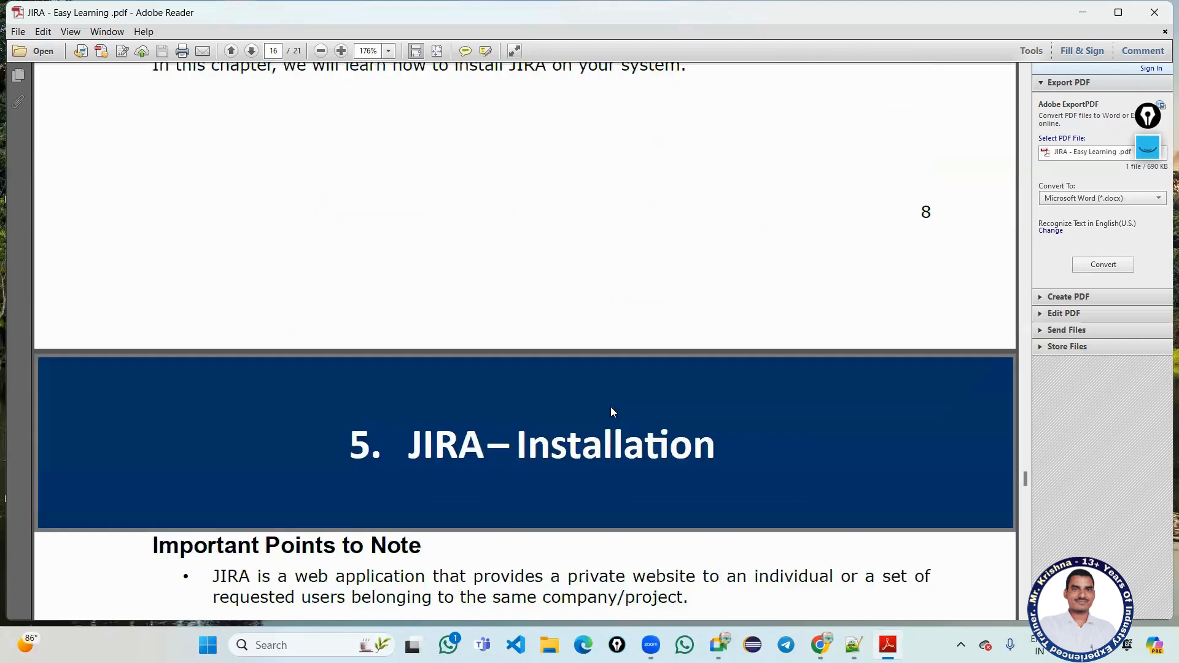
scroll(183, 267, down, 19)
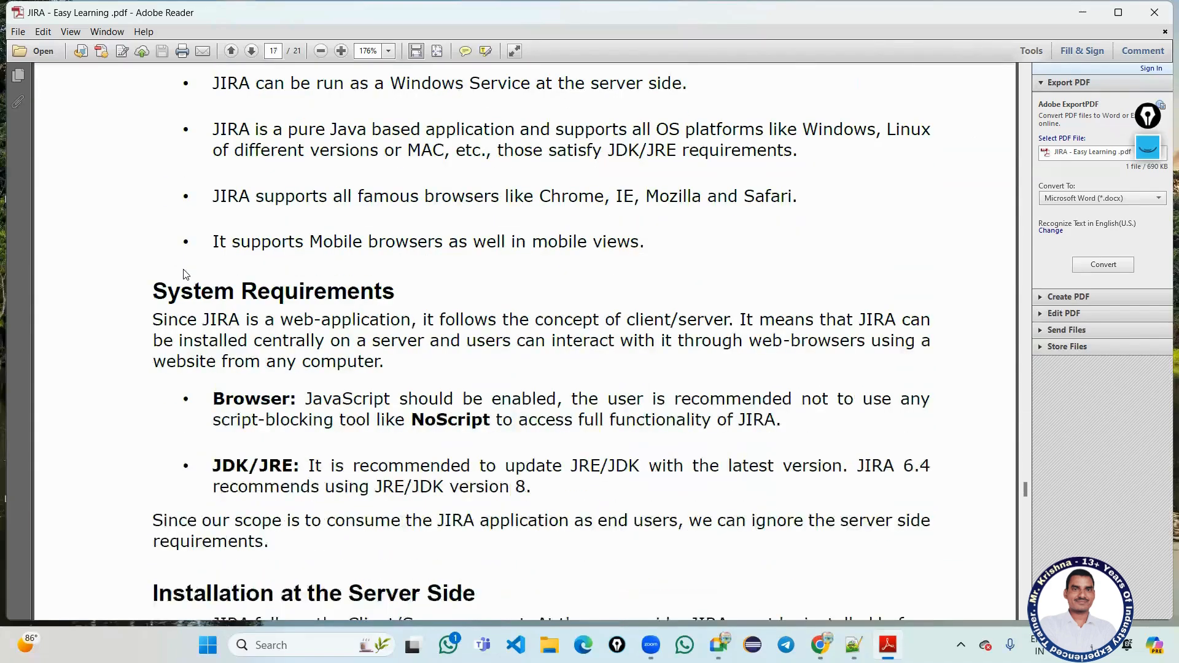
scroll(184, 267, down, 10)
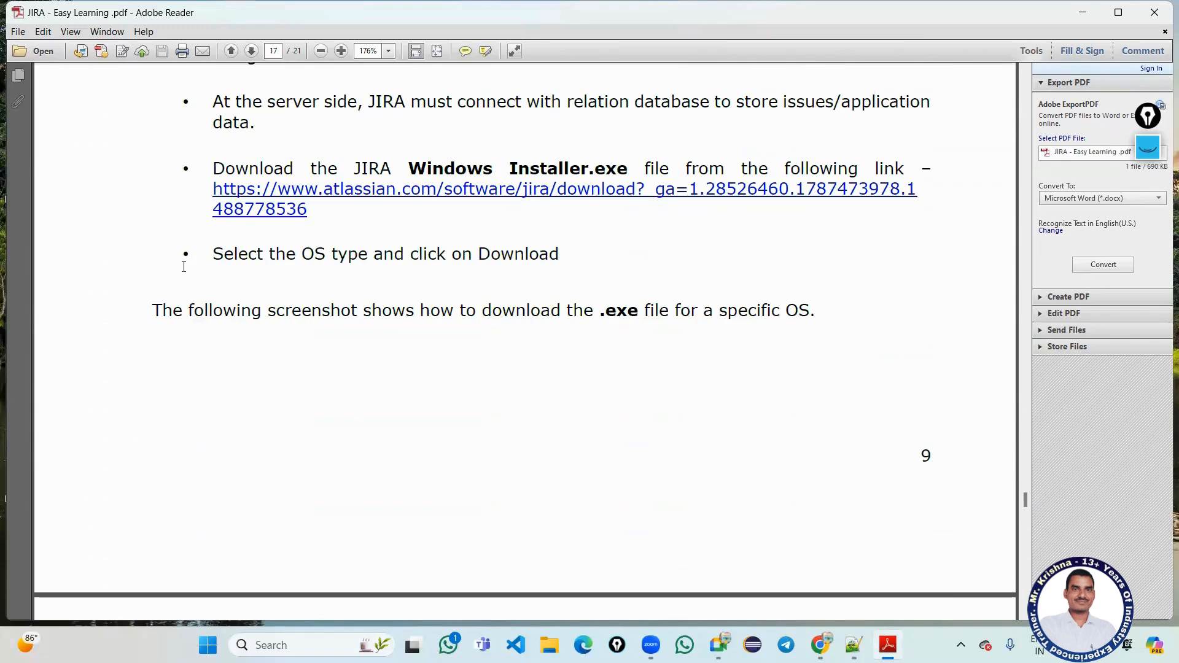
scroll(183, 267, down, 12)
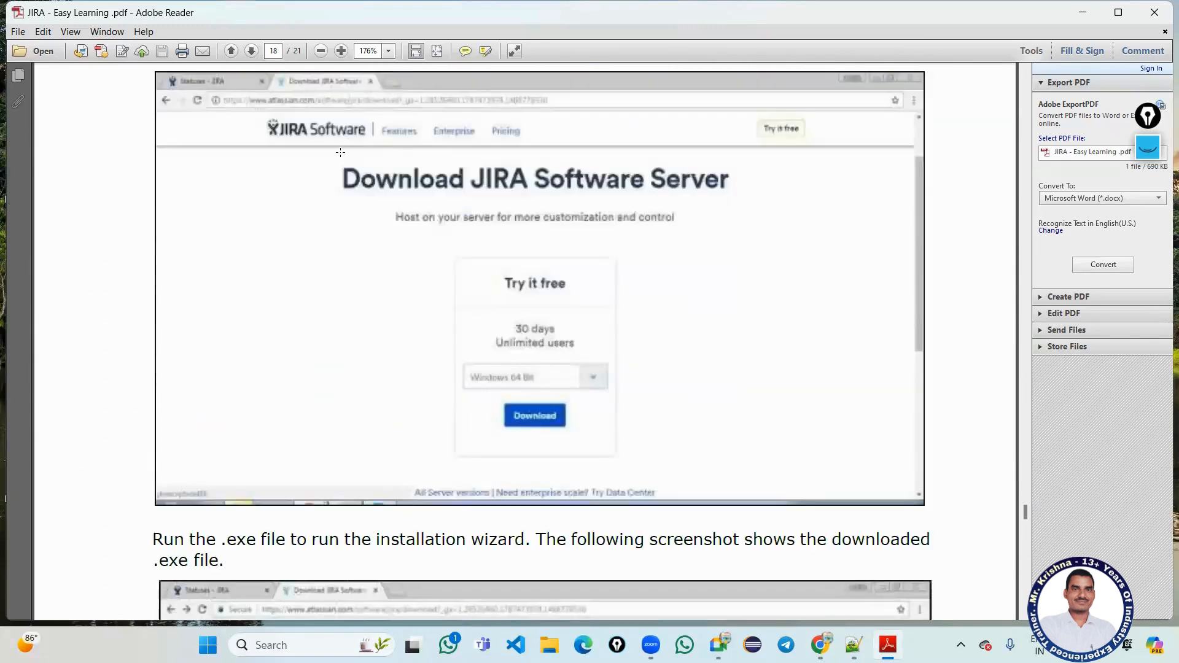
drag(332, 165, 731, 180)
scroll(305, 263, down, 15)
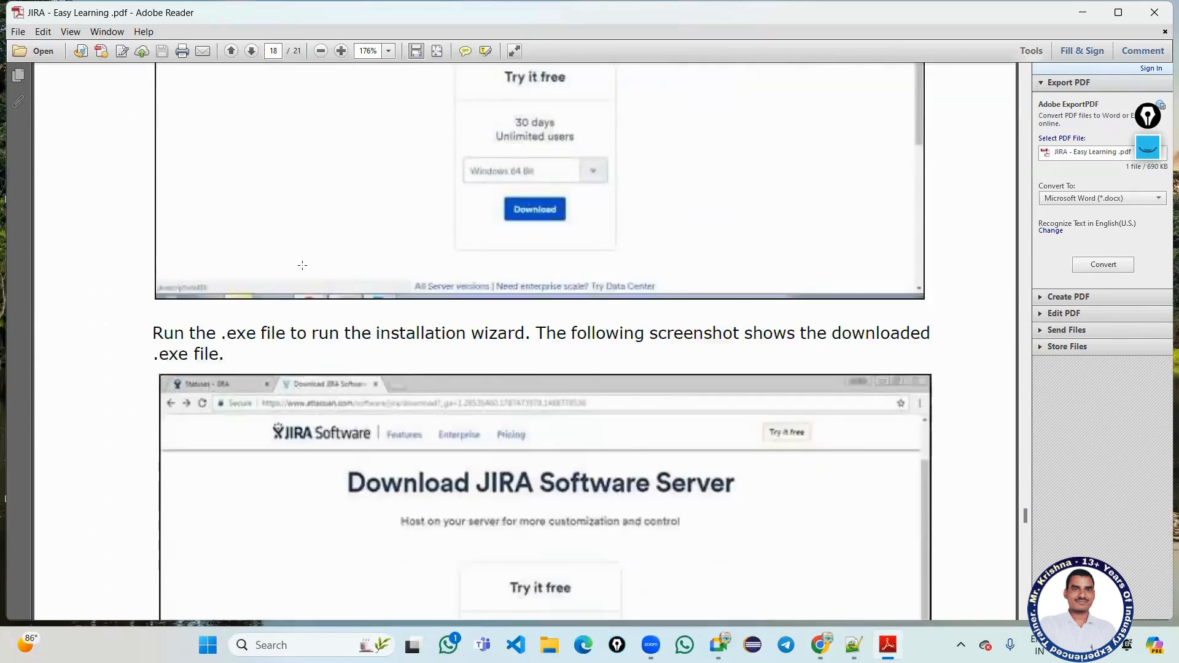
scroll(307, 270, down, 15)
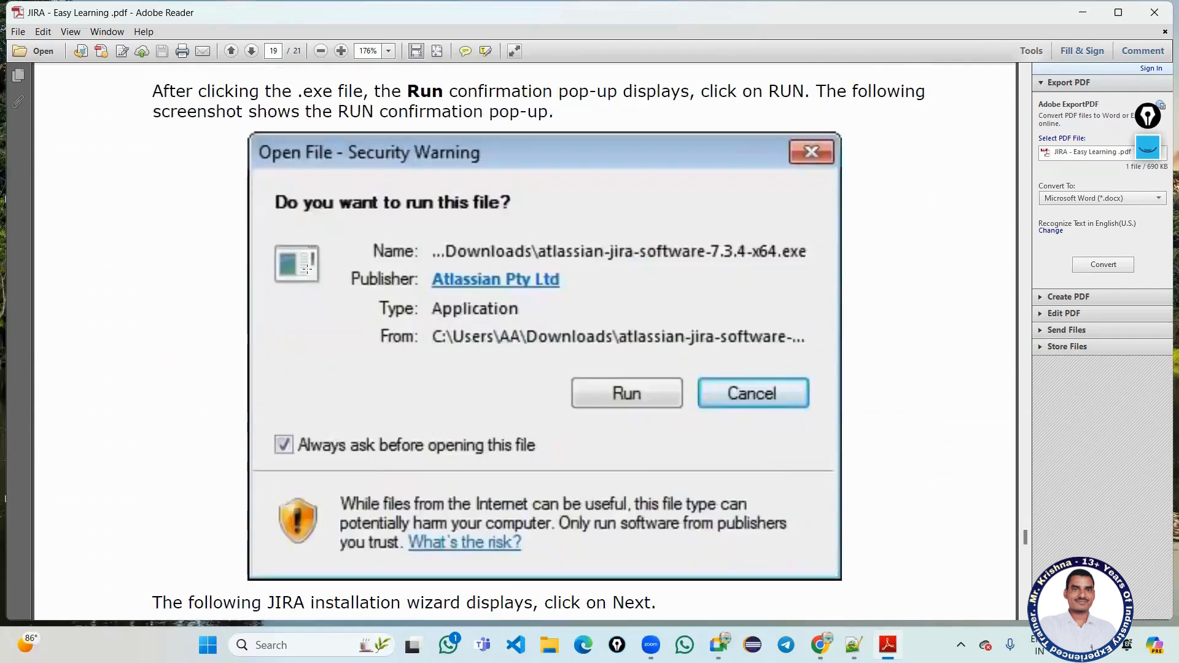
scroll(307, 269, down, 3)
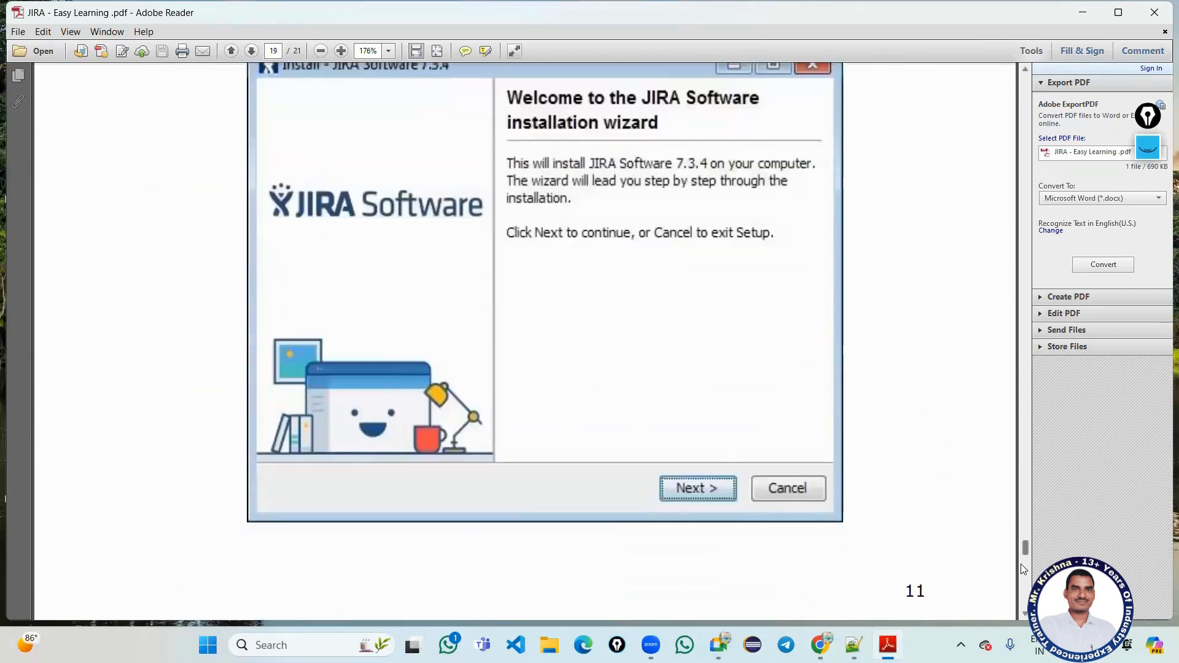
drag(1020, 563, 1022, 632)
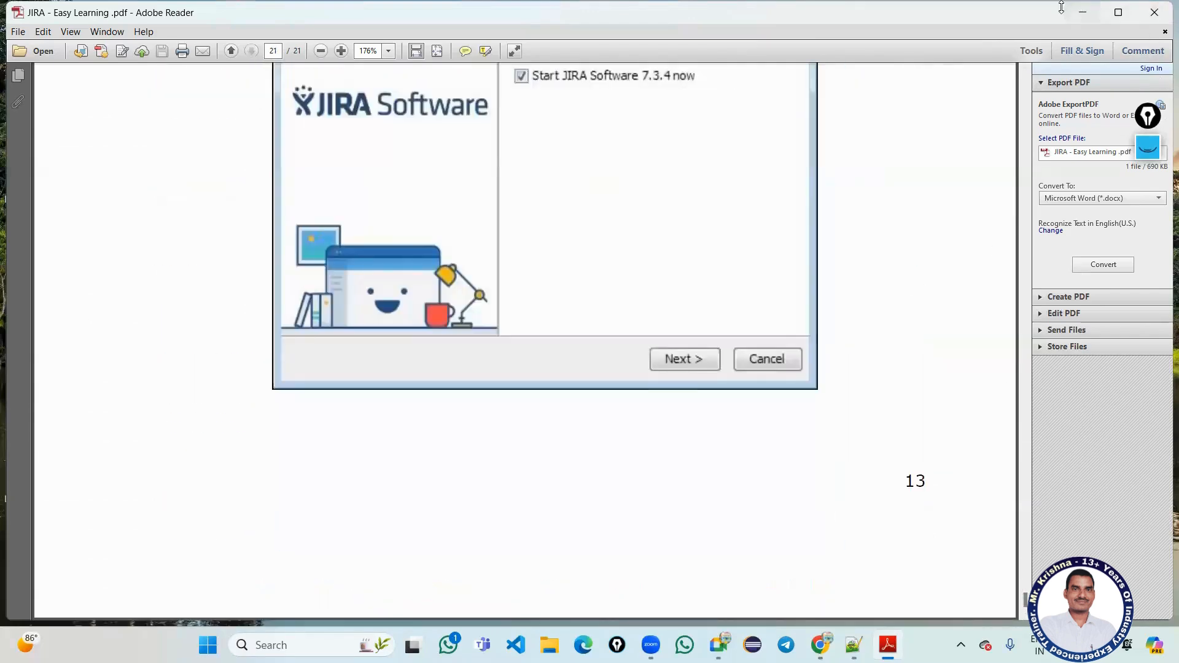
click(1080, 8)
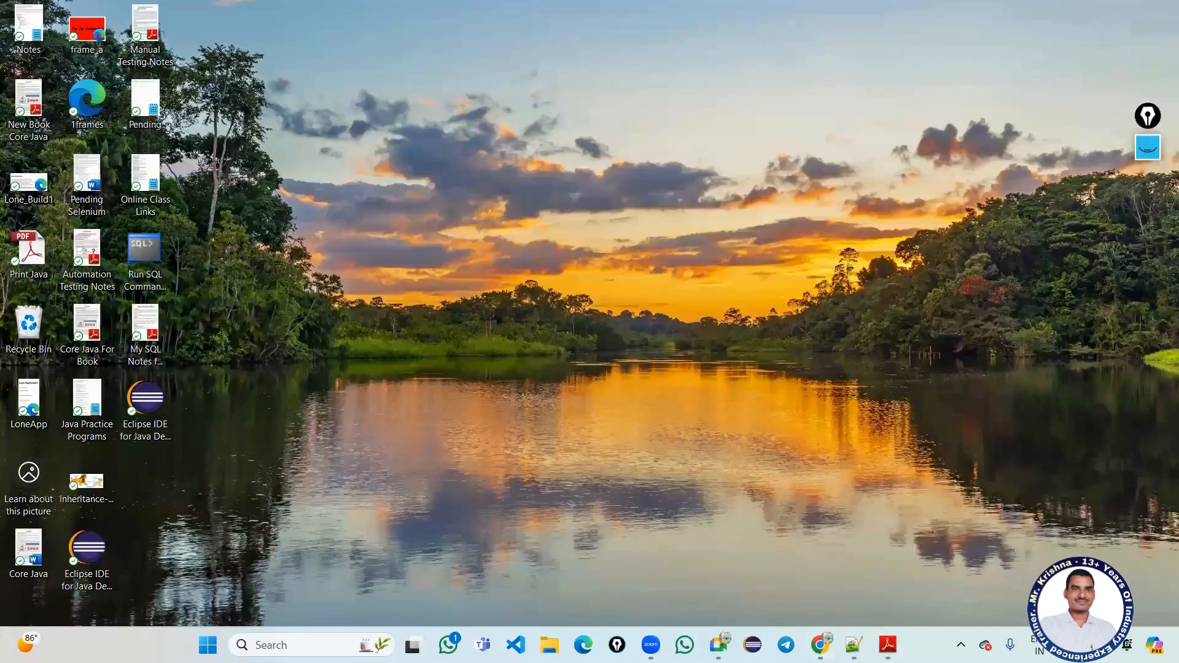
Search Google for 'jira project management tool' in a new Chrome tab.
key(alt+Tab)
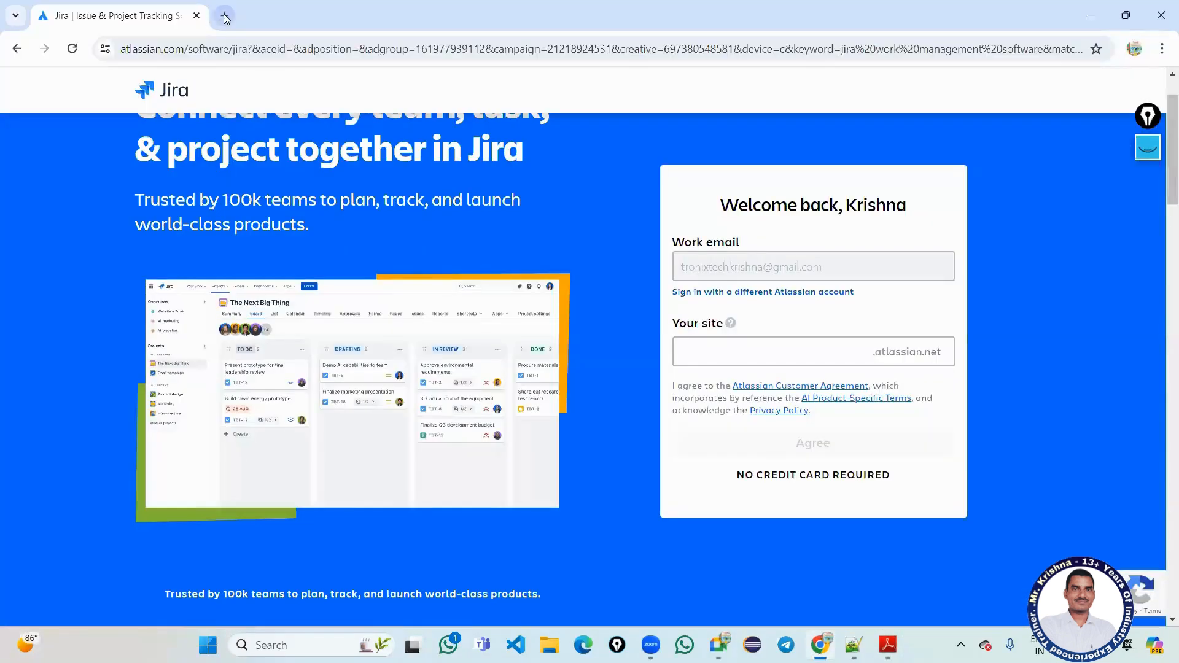
click(223, 16)
click(234, 48)
text(j)
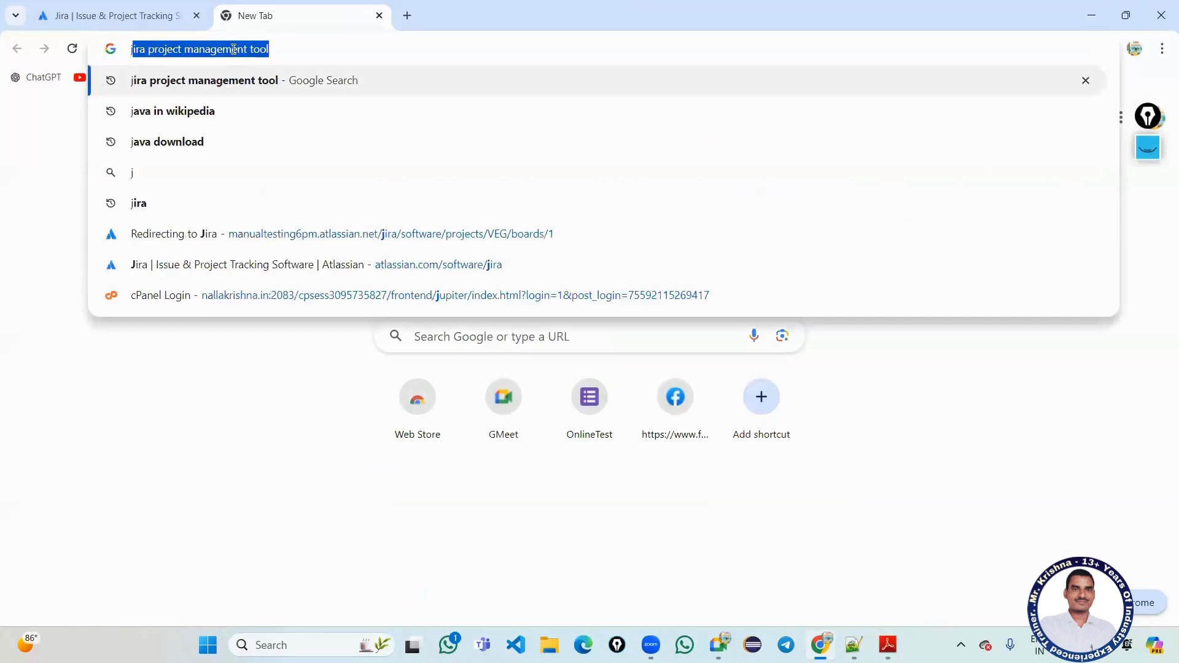
text(ir)
key(Return)
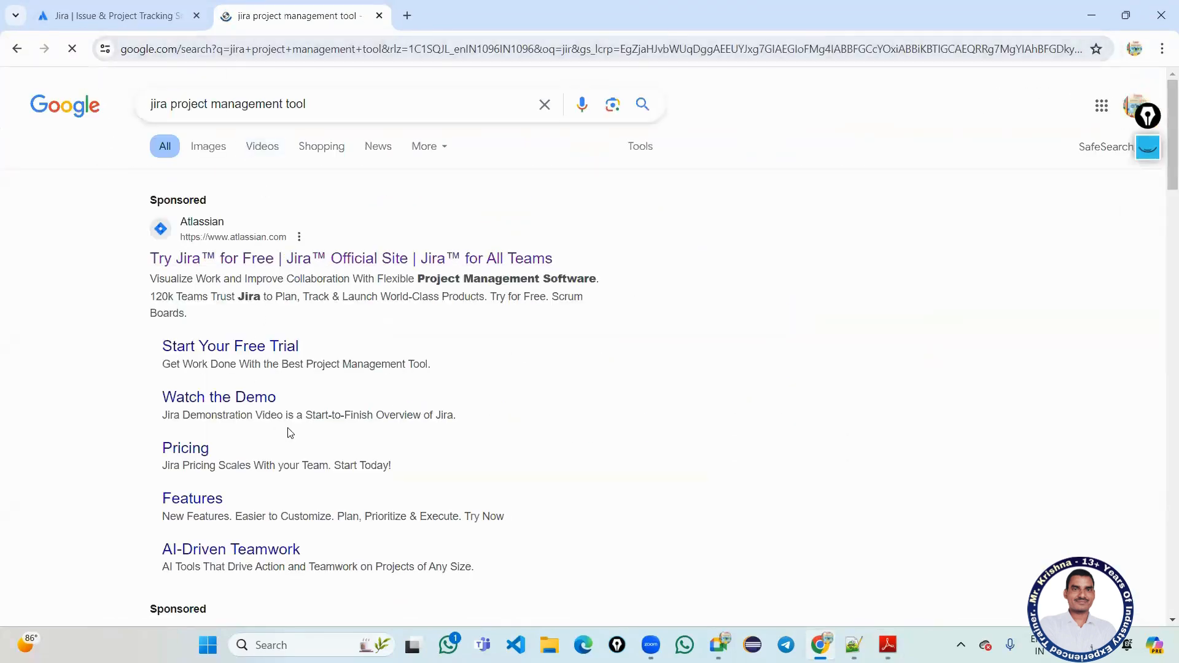
Open the official Try Jira result from the search results.
scroll(289, 430, down, 5)
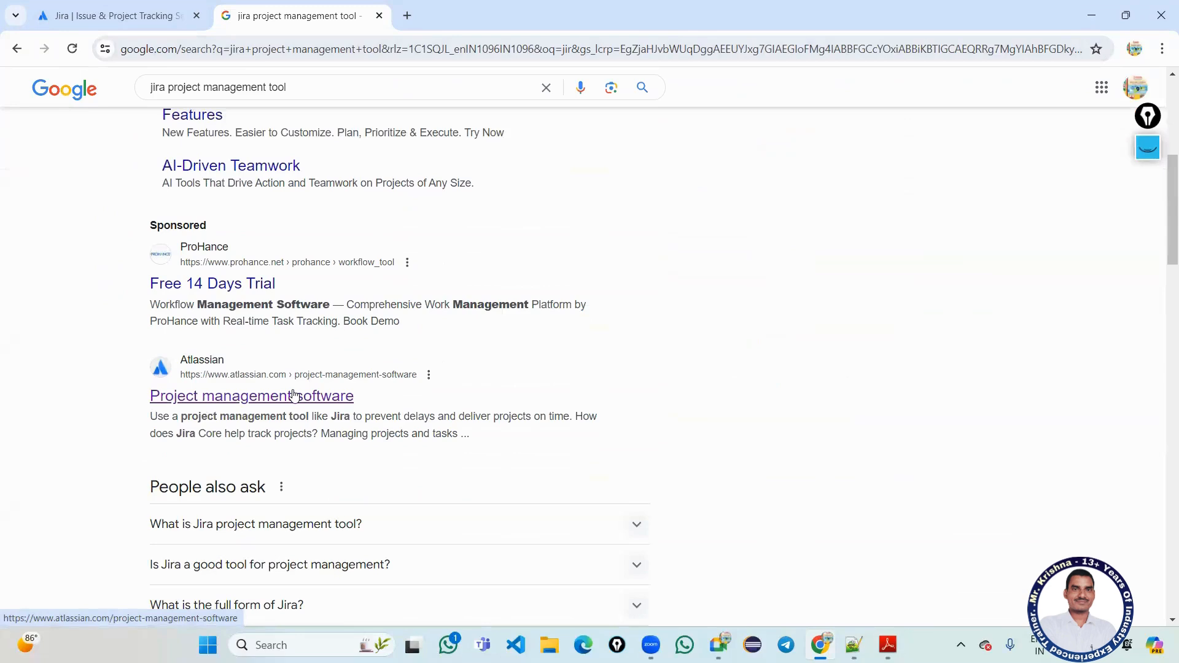
scroll(292, 393, up, 5)
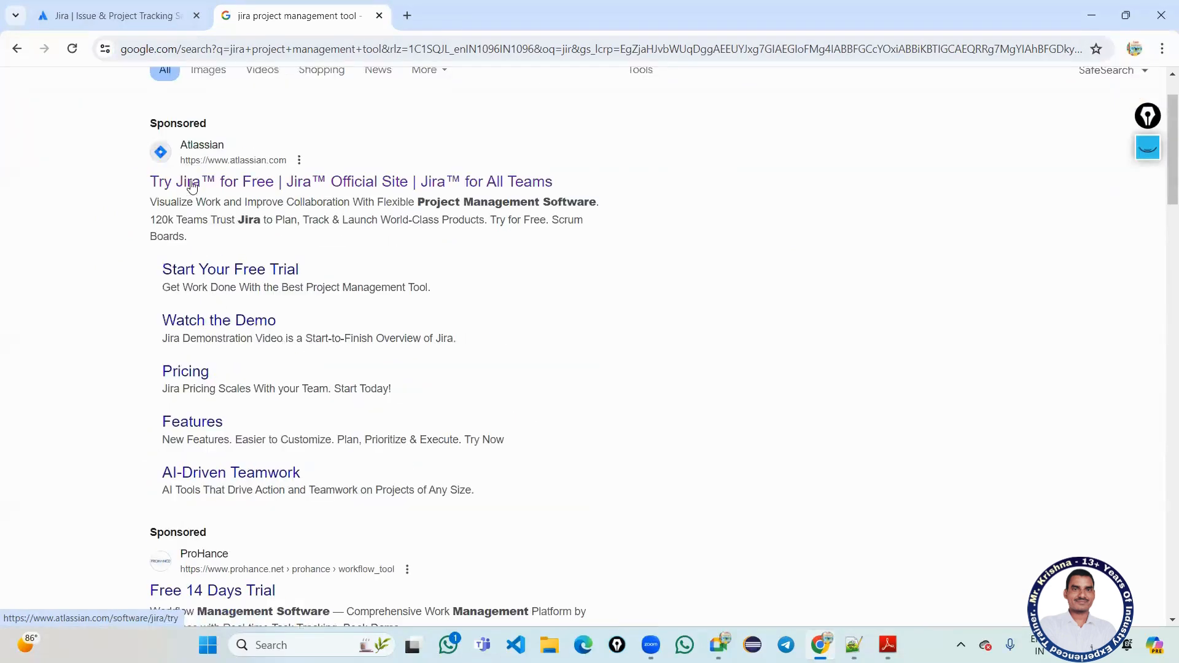
scroll(192, 186, up, 2)
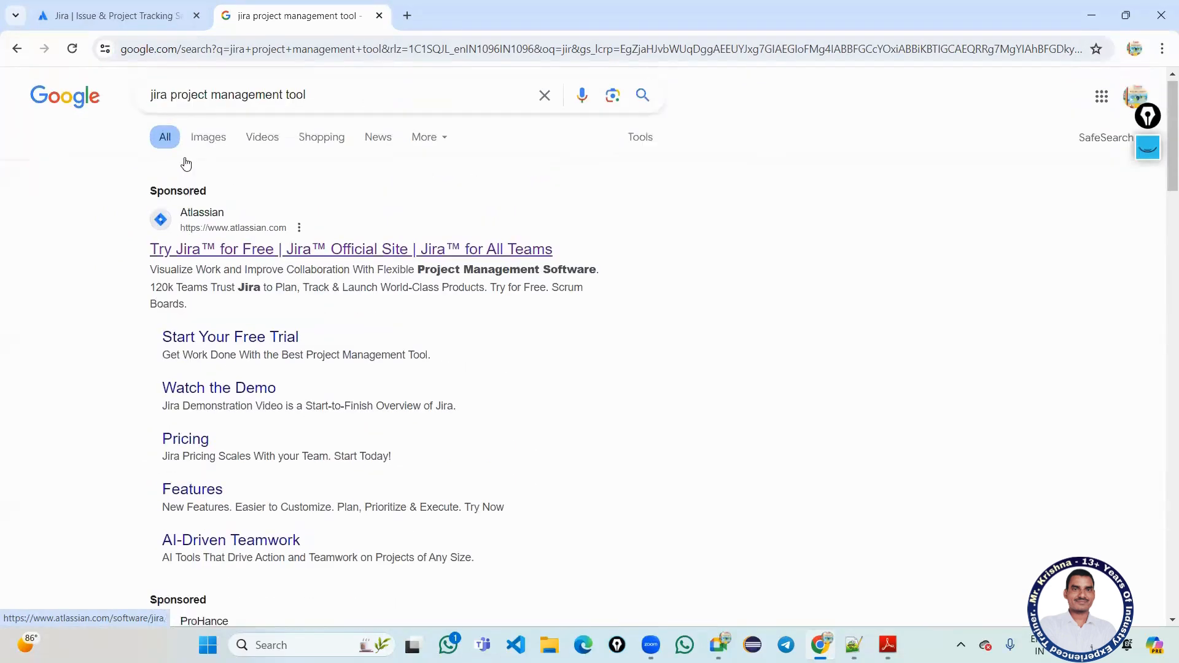
click(244, 263)
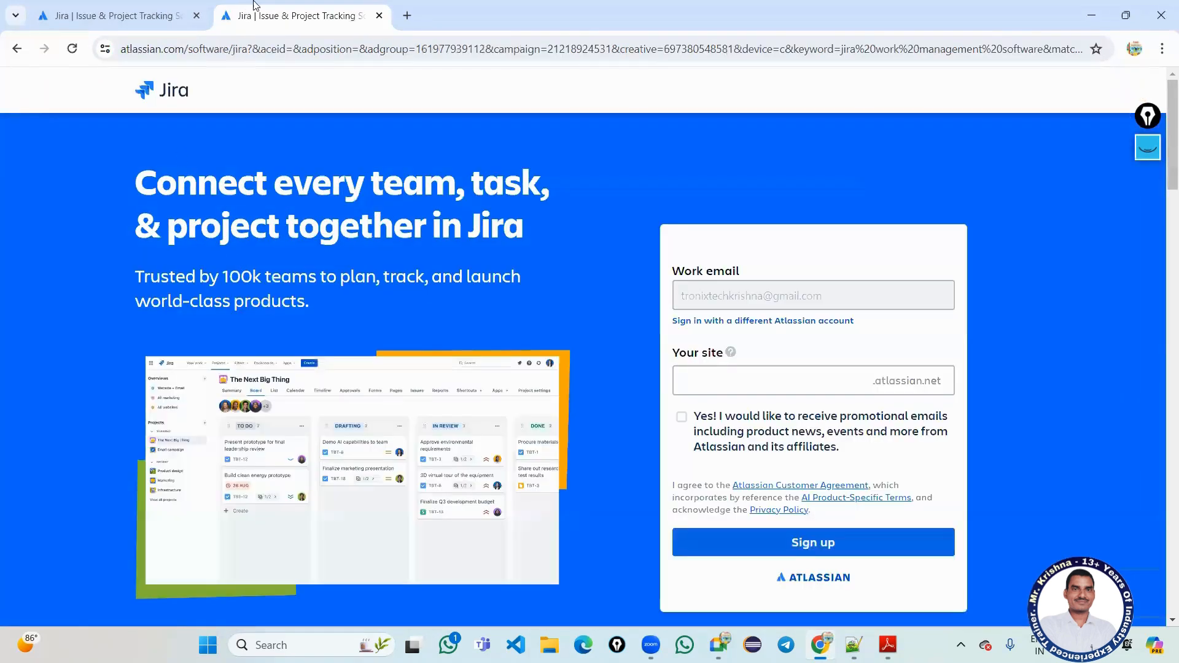
Close the duplicate Jira tab, reload the page, and log out of the Atlassian account.
click(197, 15)
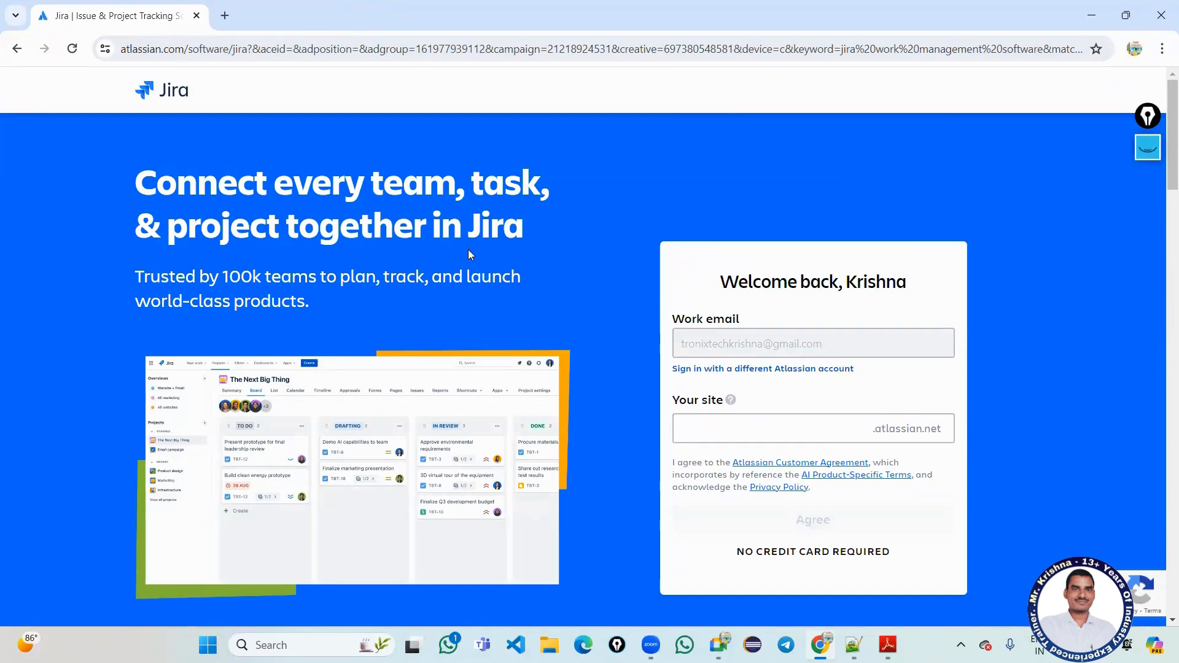
click(172, 92)
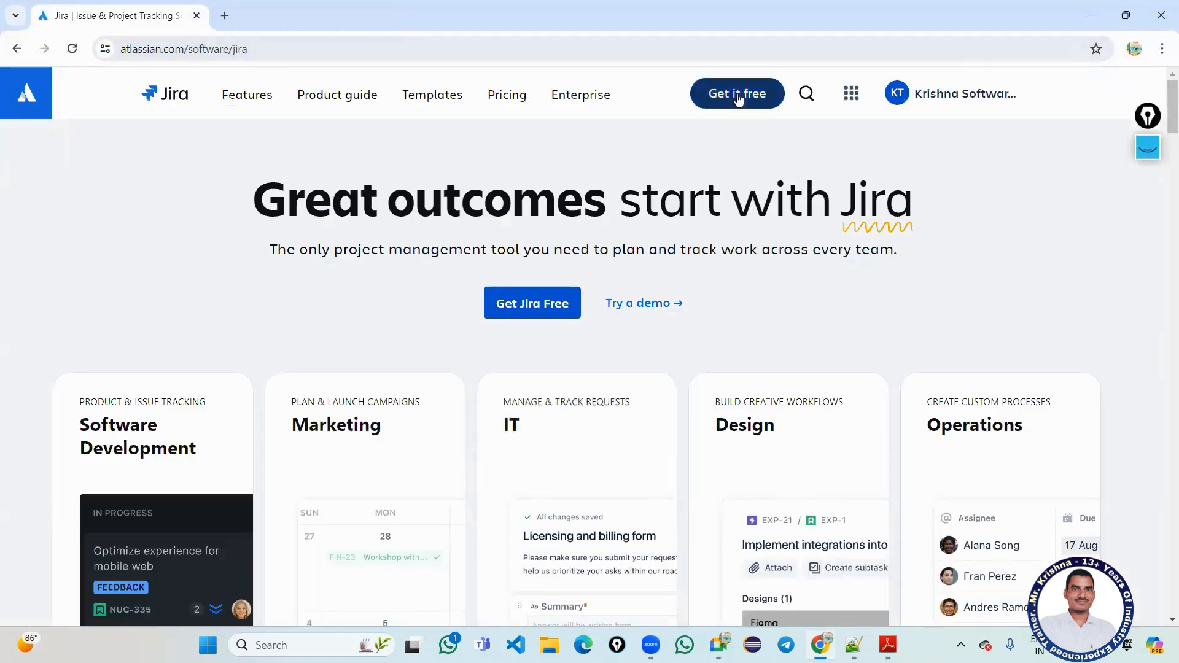
click(963, 98)
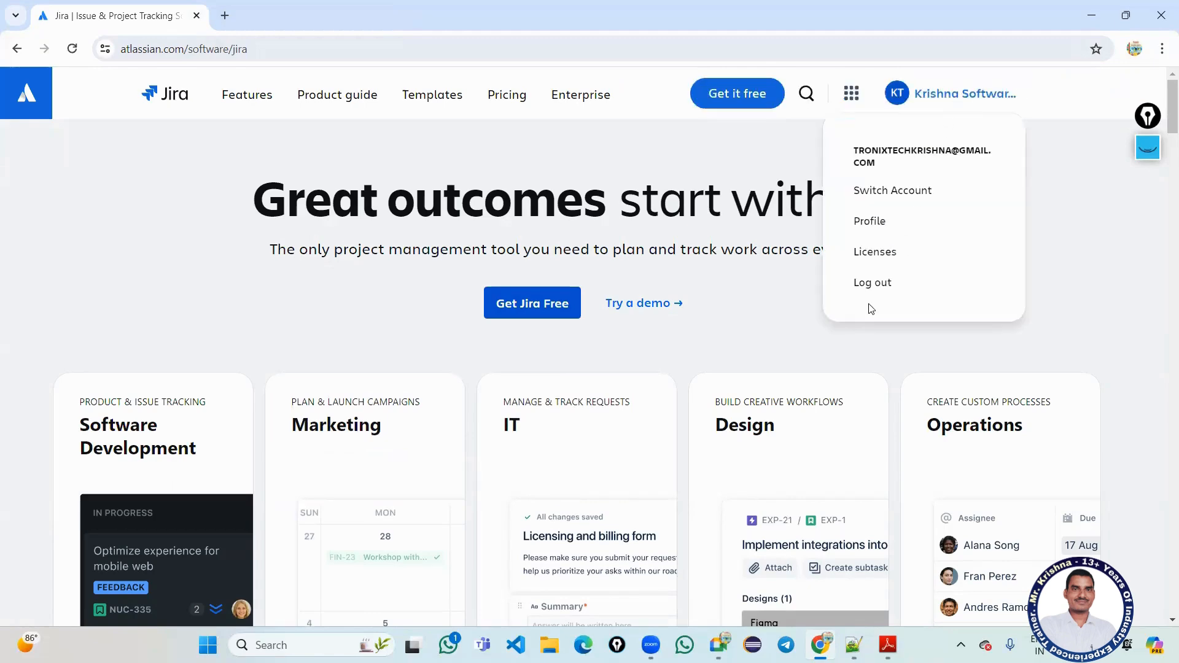
click(873, 284)
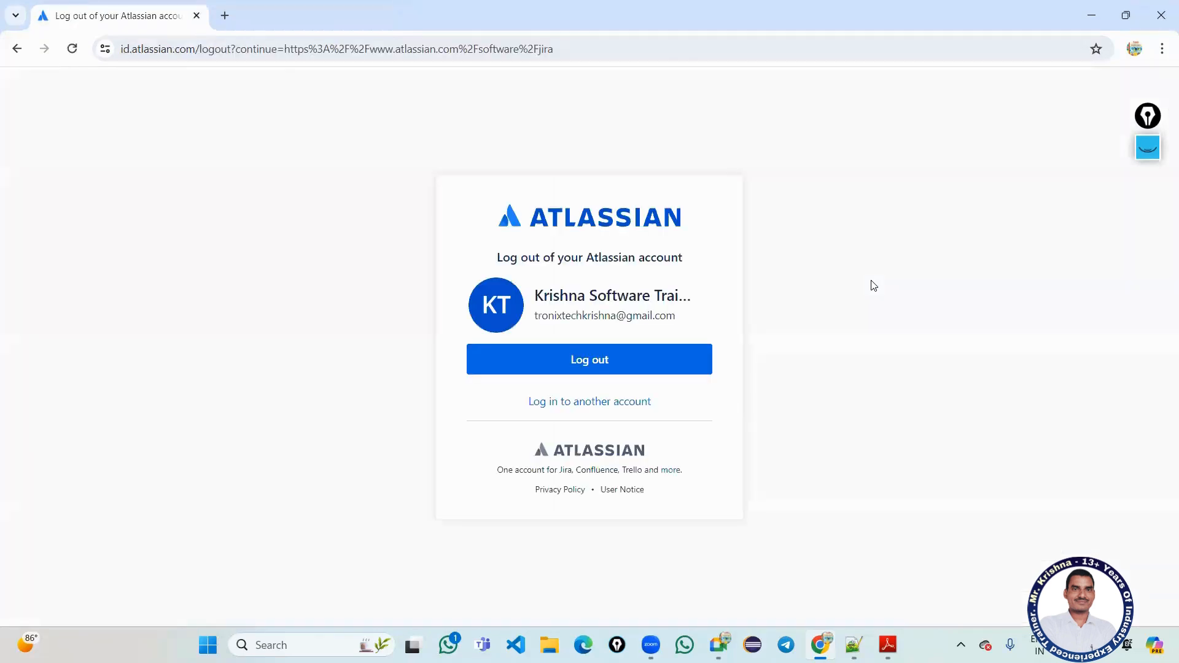
click(592, 356)
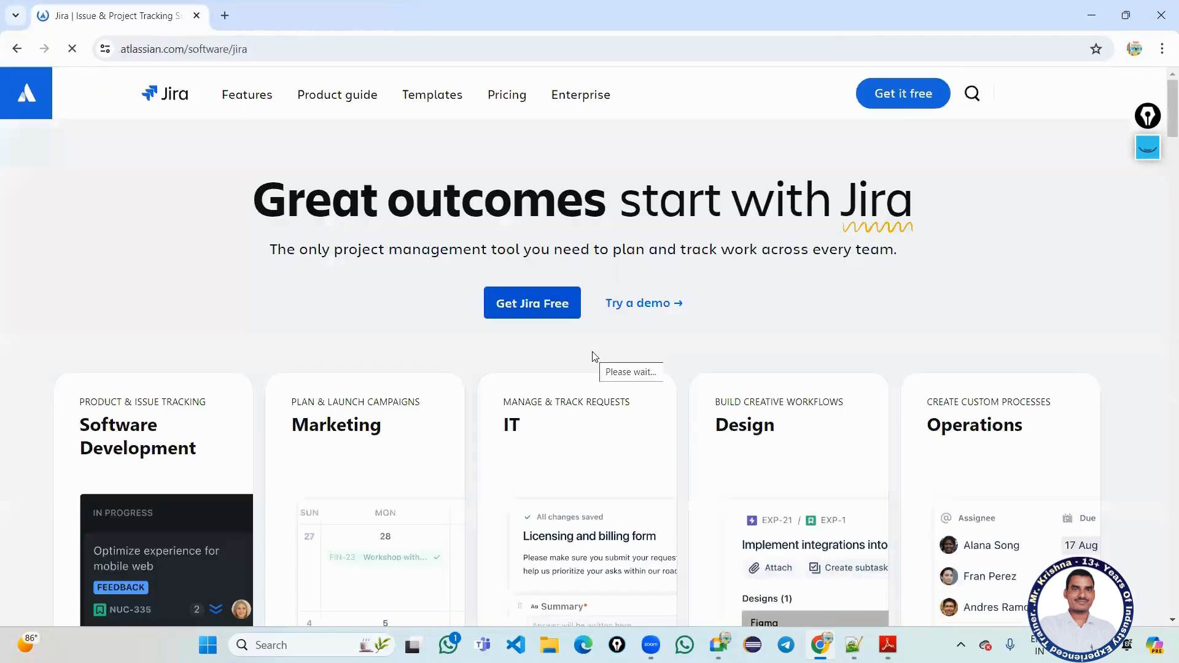
click(852, 101)
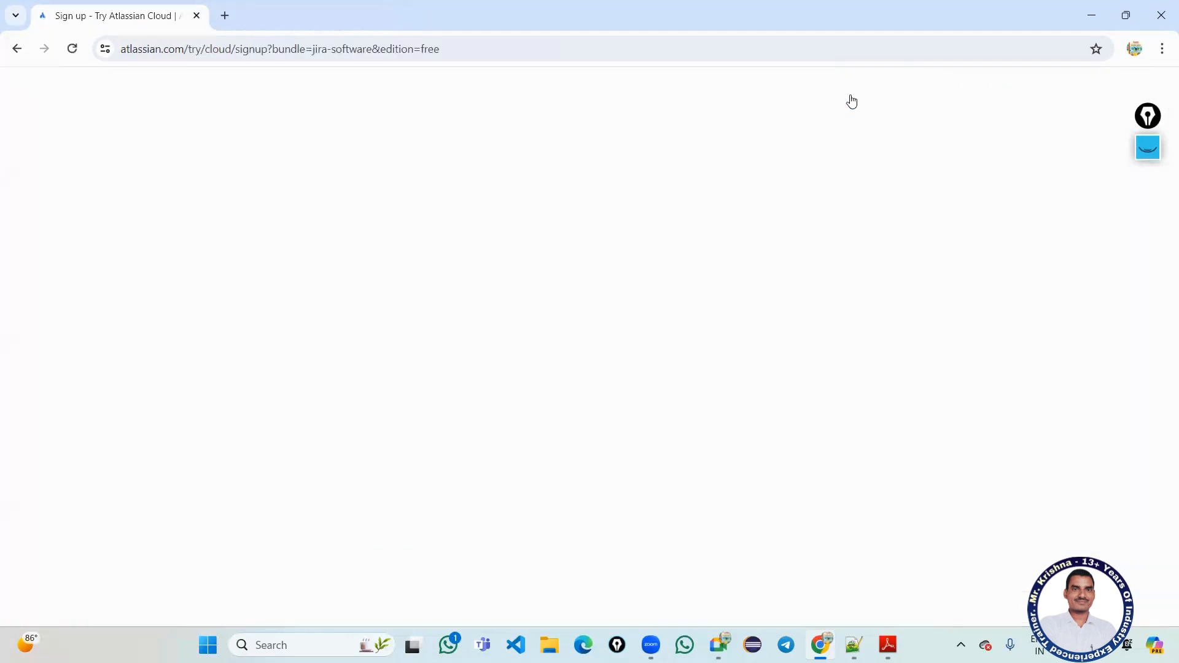
Sign up for free Jira with the saved work email and continue the login through the Google account.
click(678, 253)
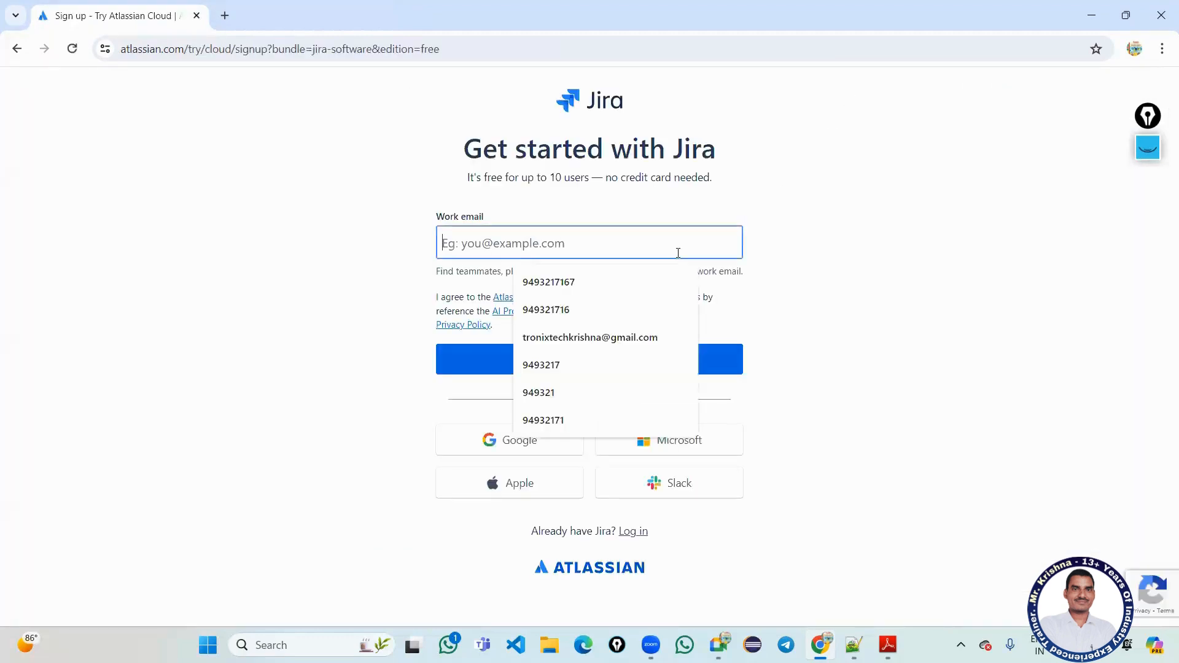
click(639, 338)
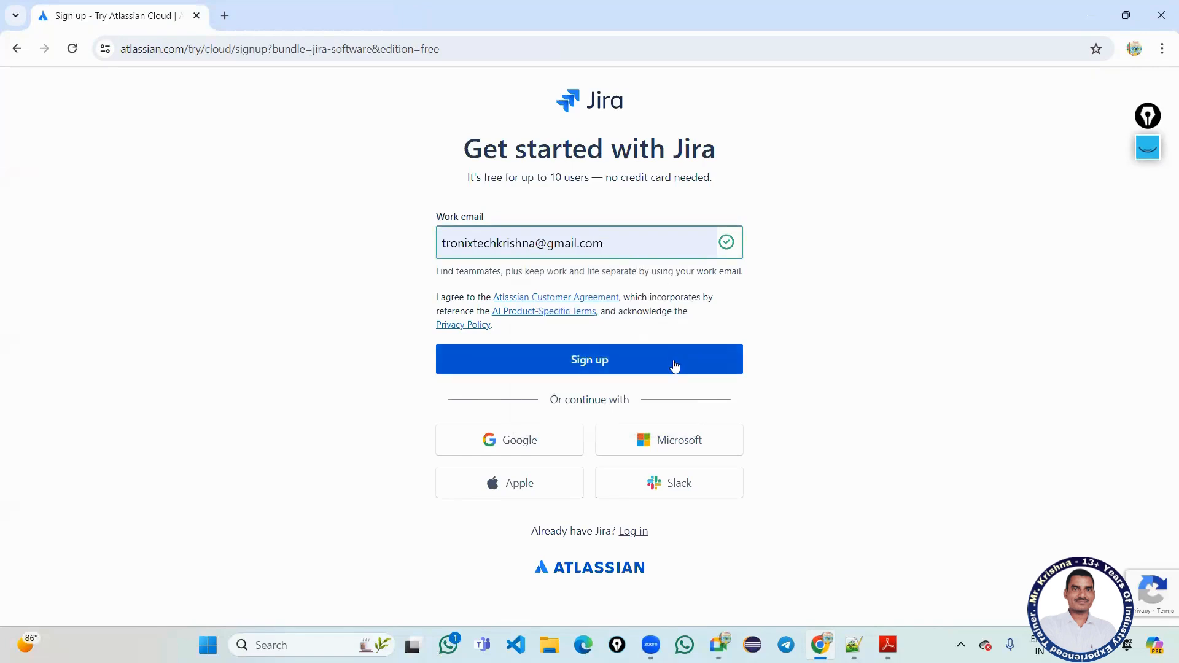
click(675, 365)
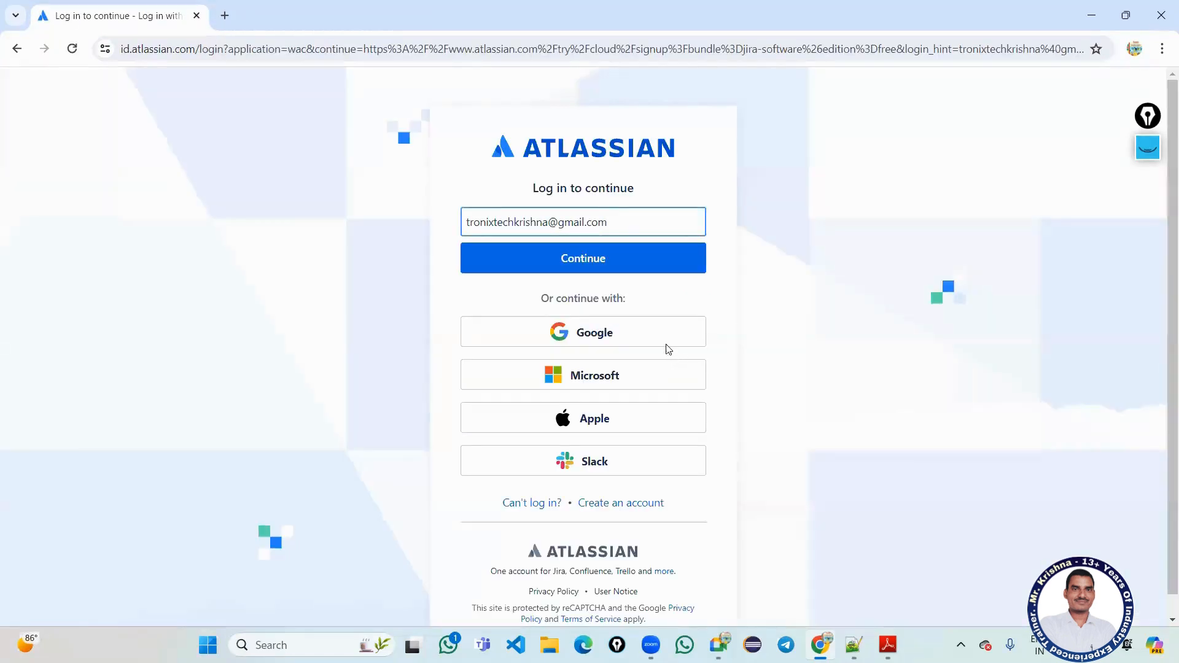
click(621, 263)
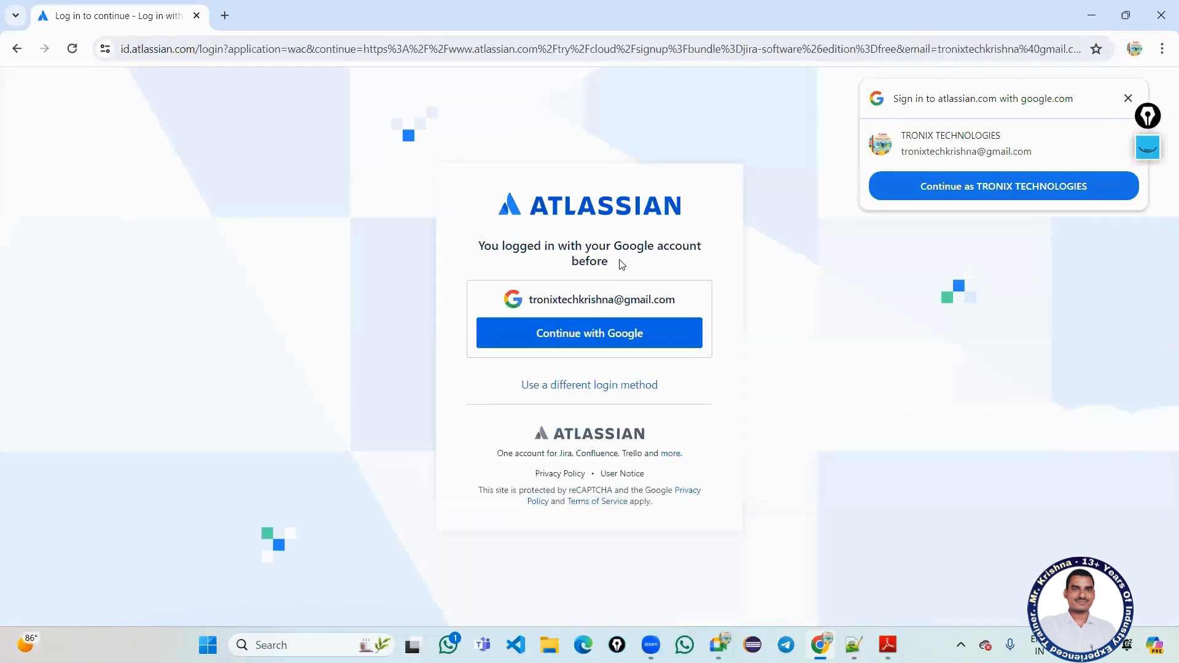
click(620, 334)
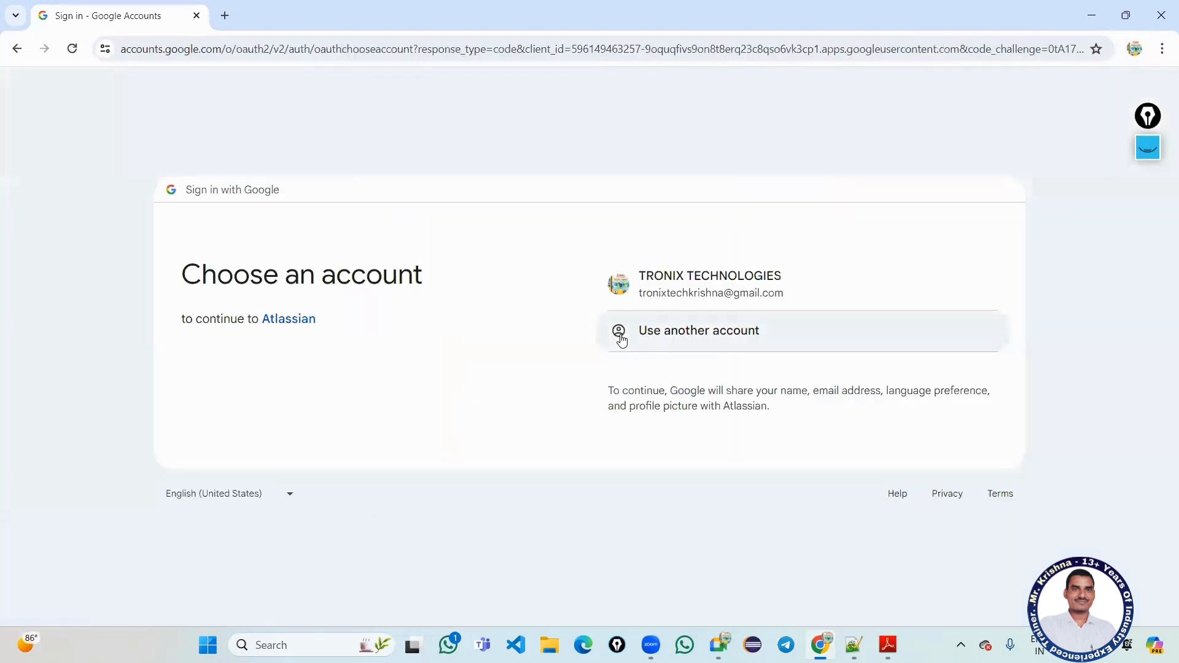
click(671, 291)
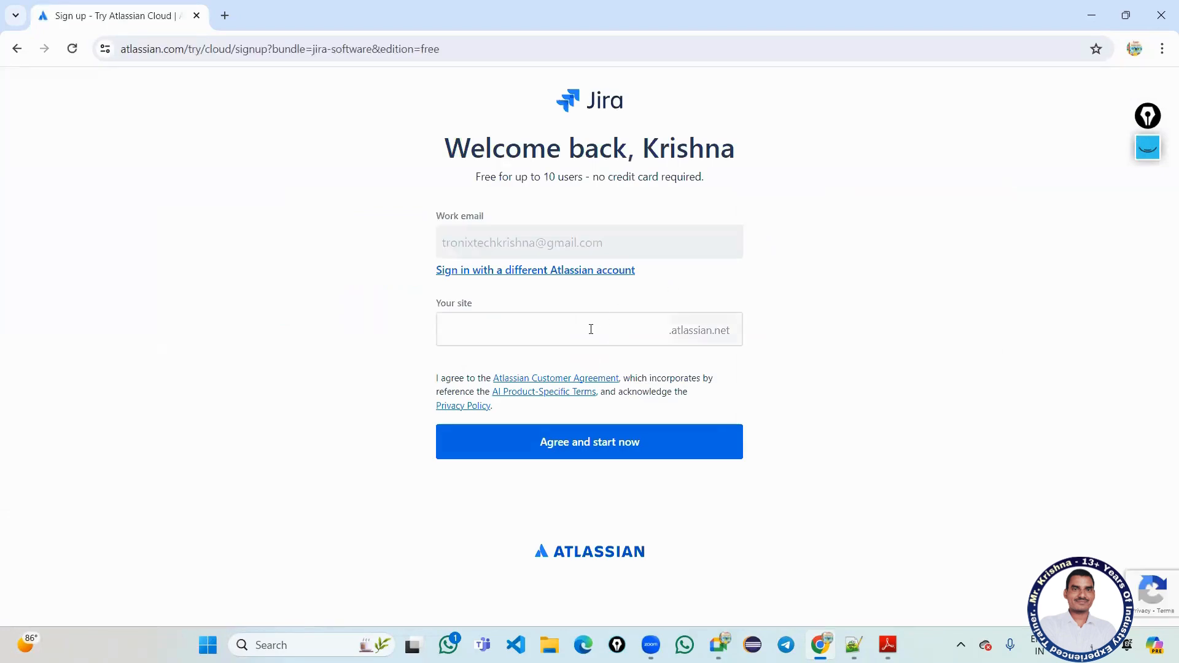
Replace the suggested site name with 'loneapplication', lowercasing the capitals, and agree to create the site.
click(589, 330)
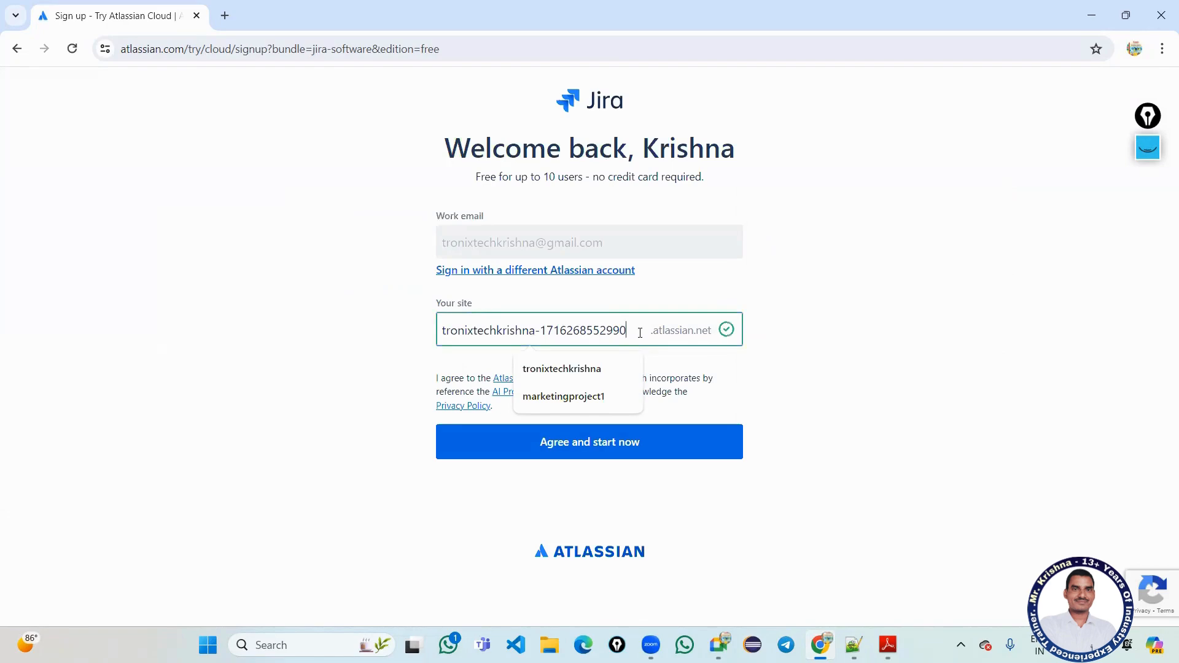
drag(640, 332, 395, 327)
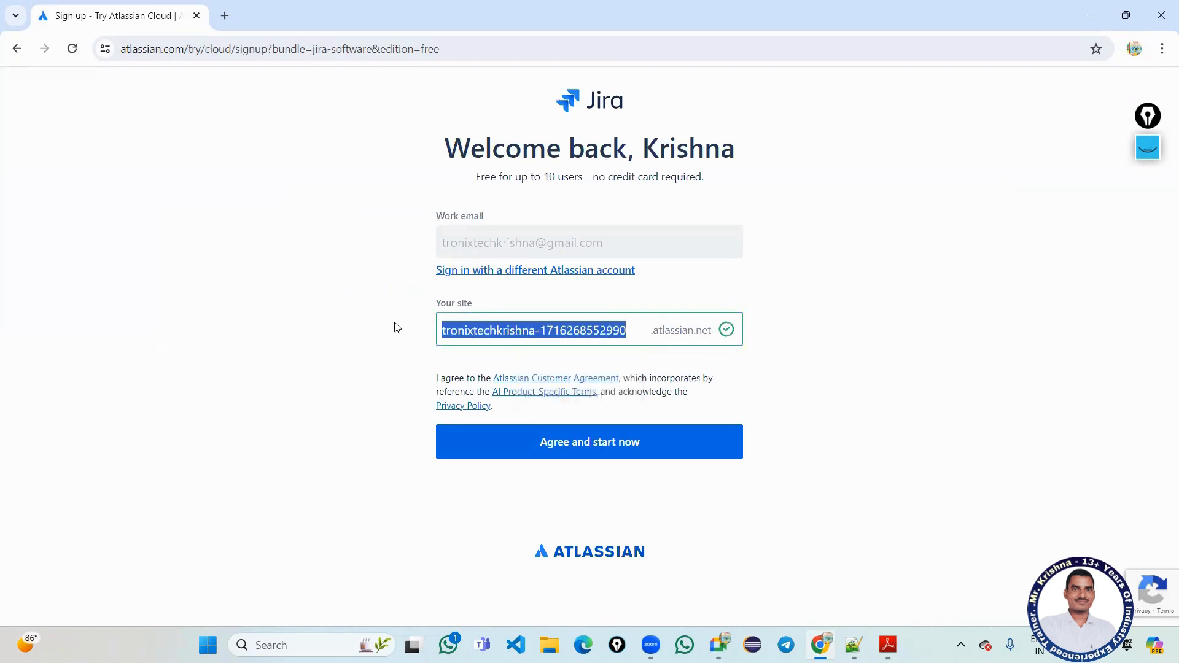
key(BackSpace)
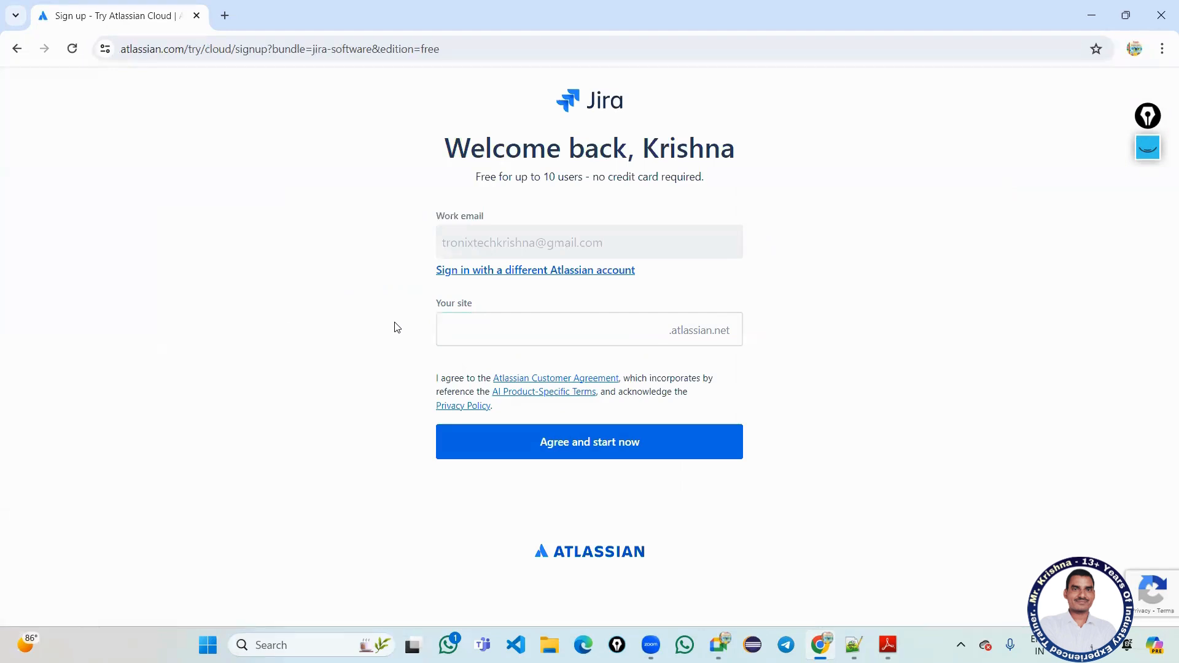
text(Lon)
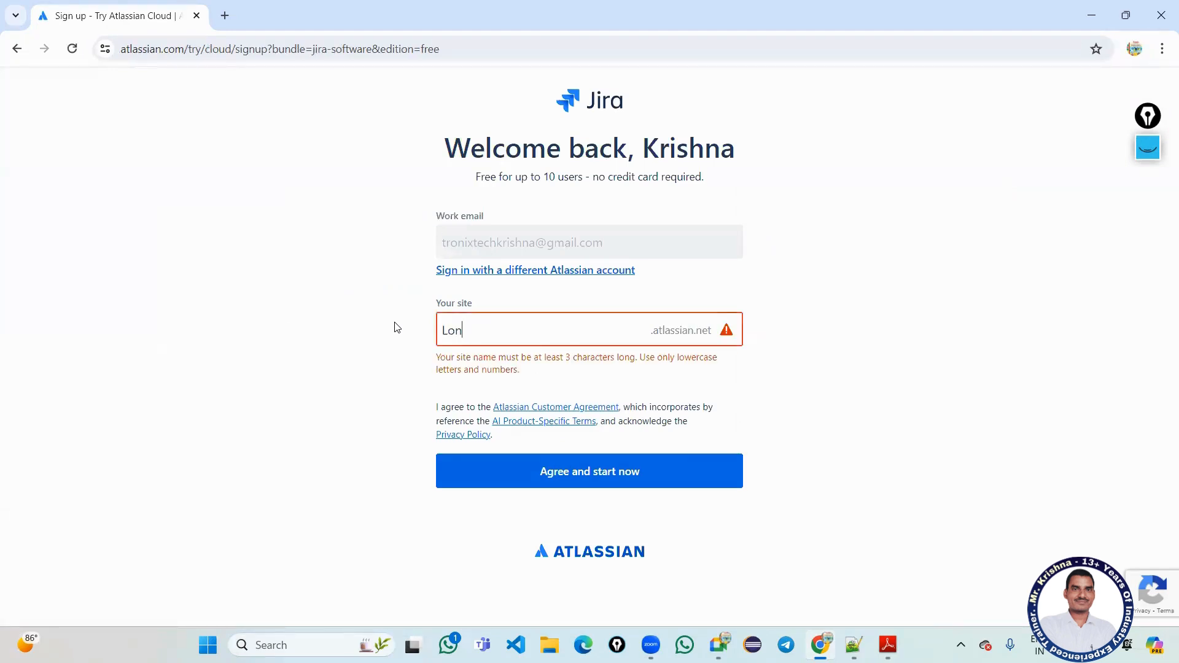
text(eApplication)
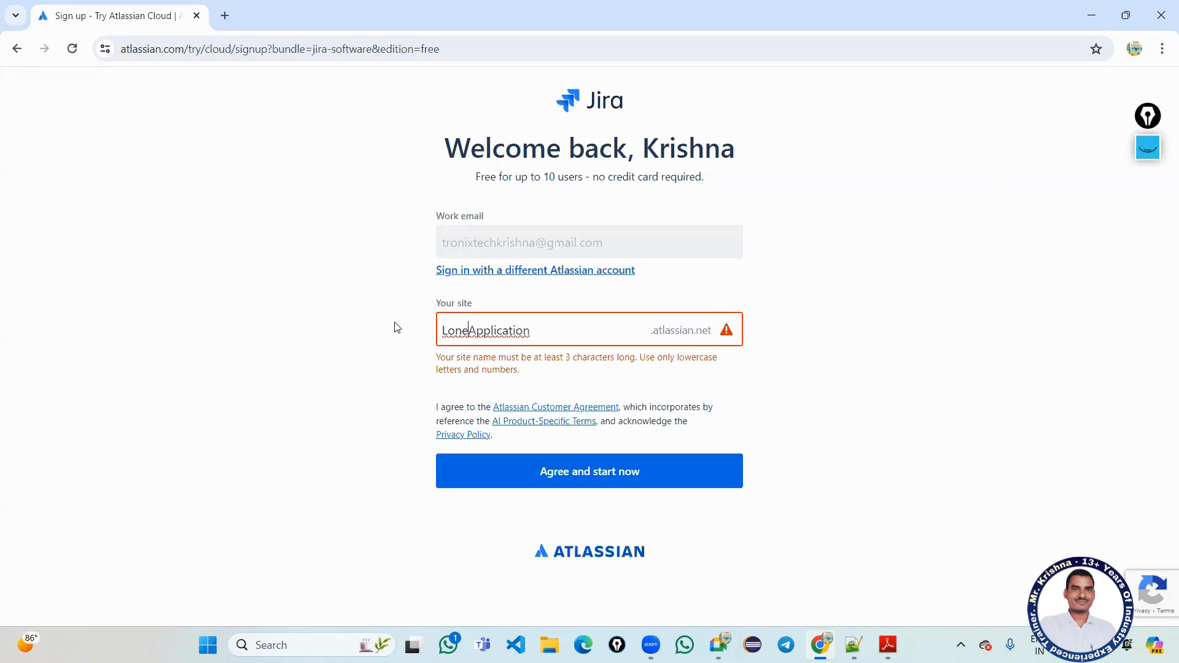
key(BackSpace)
text(l)
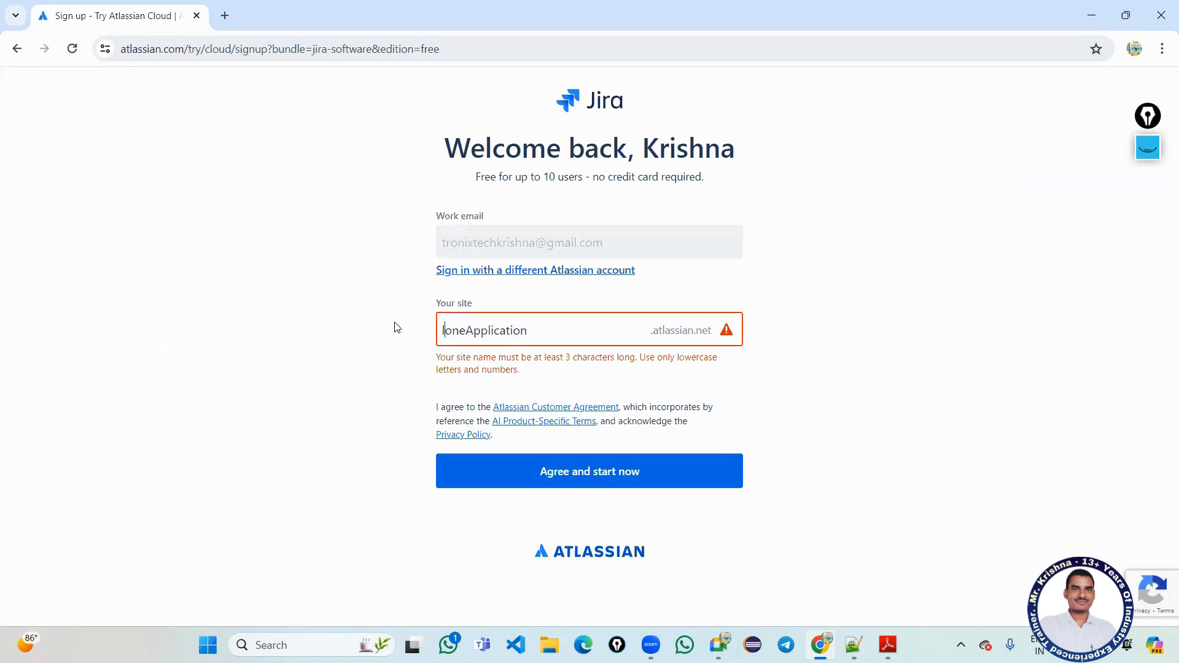
key(Right)
key(Right)
key(BackSpace)
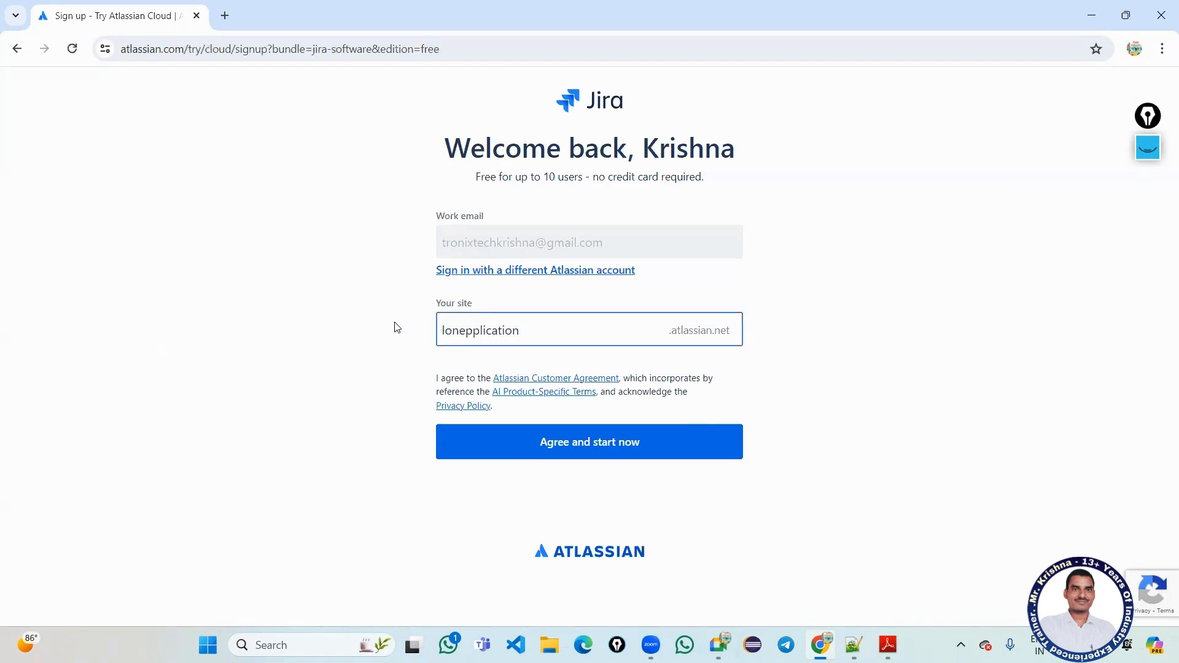
text(a)
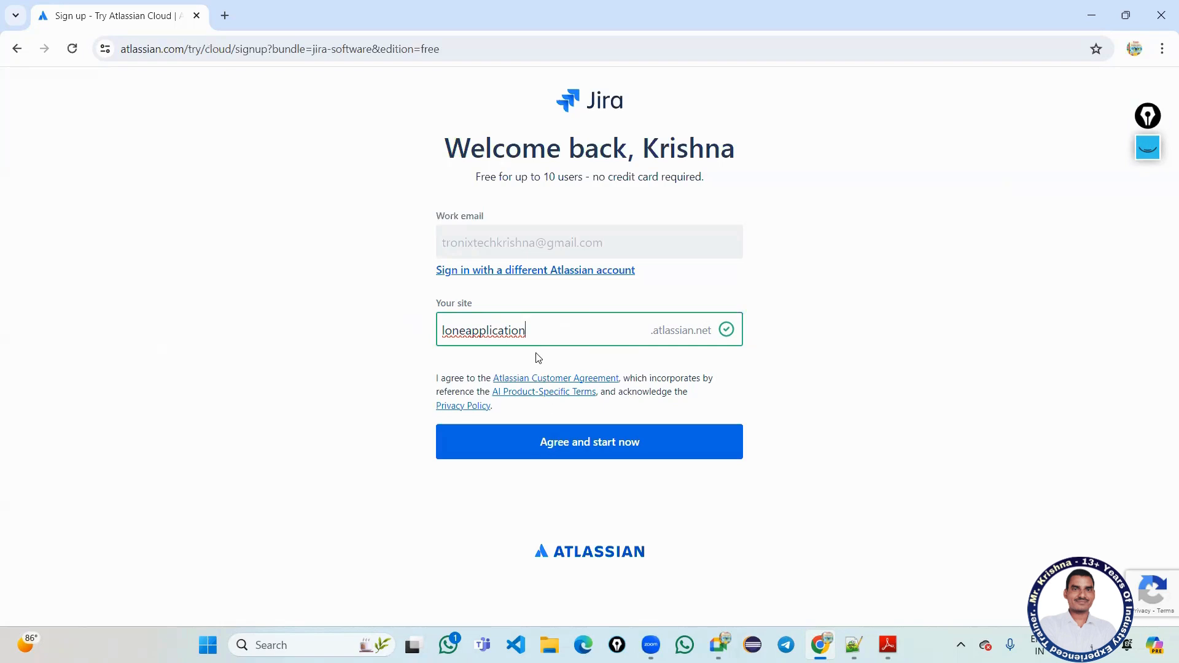
click(659, 445)
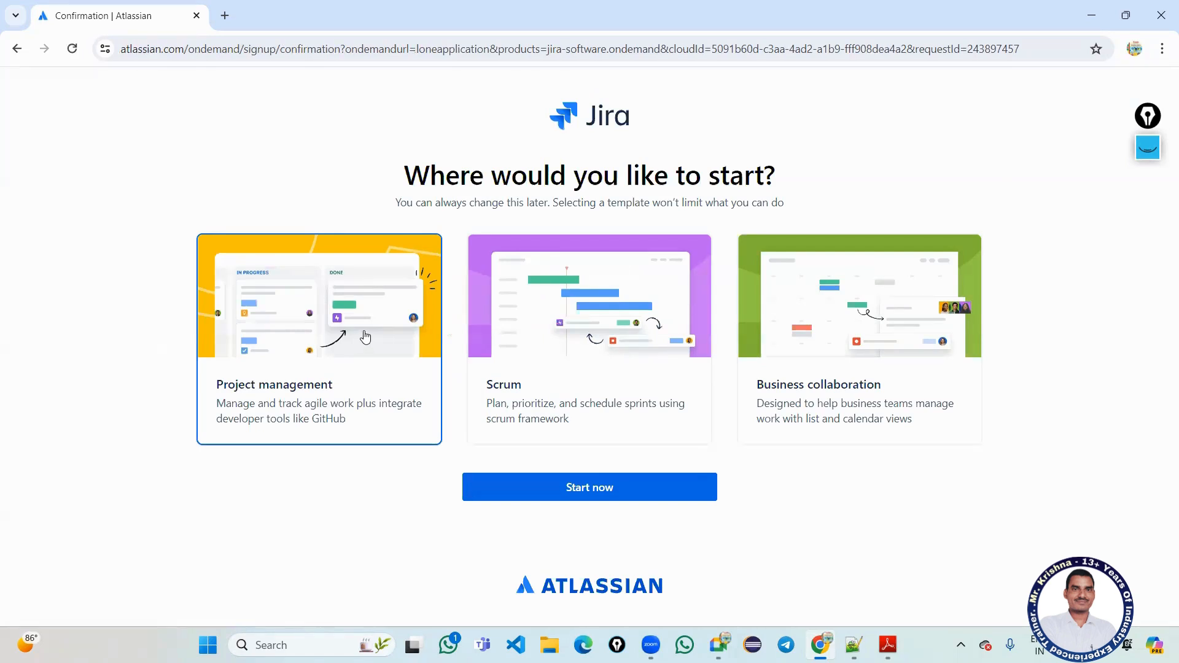
Pick the Scrum template and start the workspace with it.
click(570, 323)
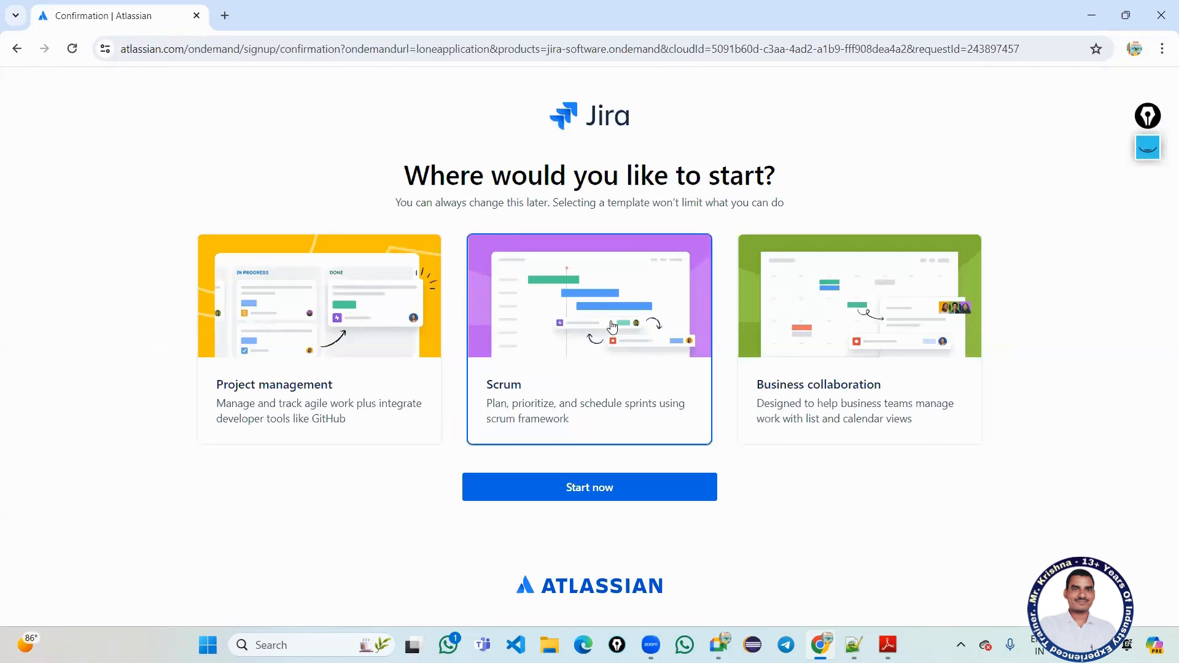
click(620, 488)
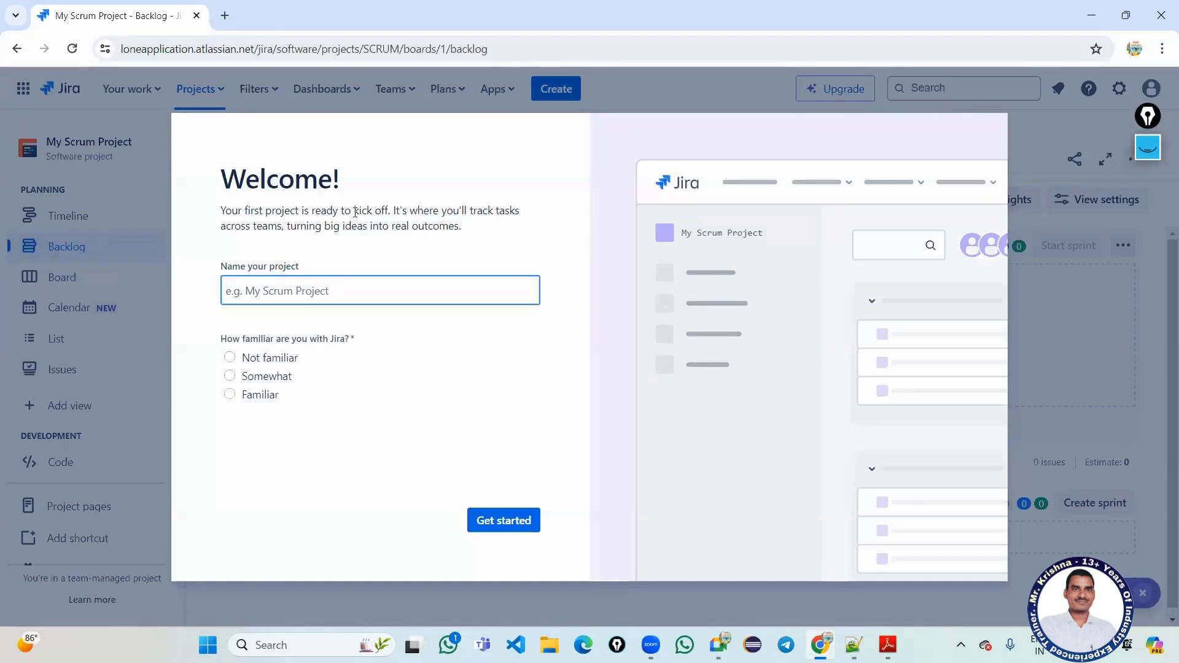
Name the project 'LoneApplicationProject', set Jira familiarity to Familiar, and finish setup to reach the backlog.
drag(355, 212, 389, 210)
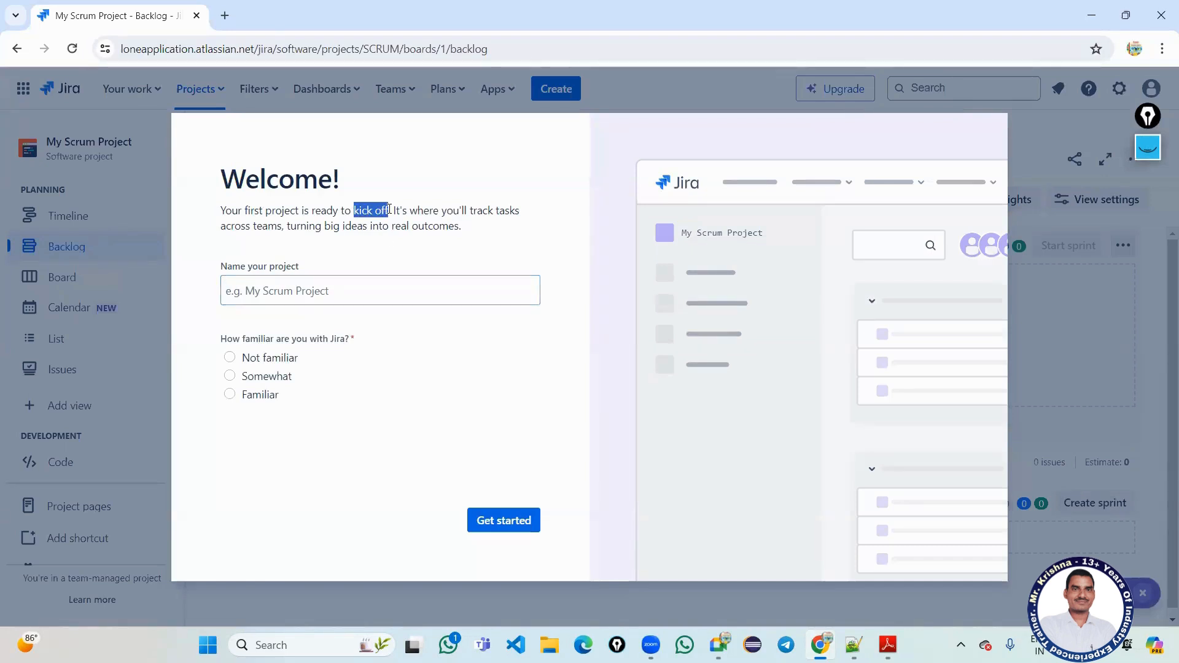
click(389, 210)
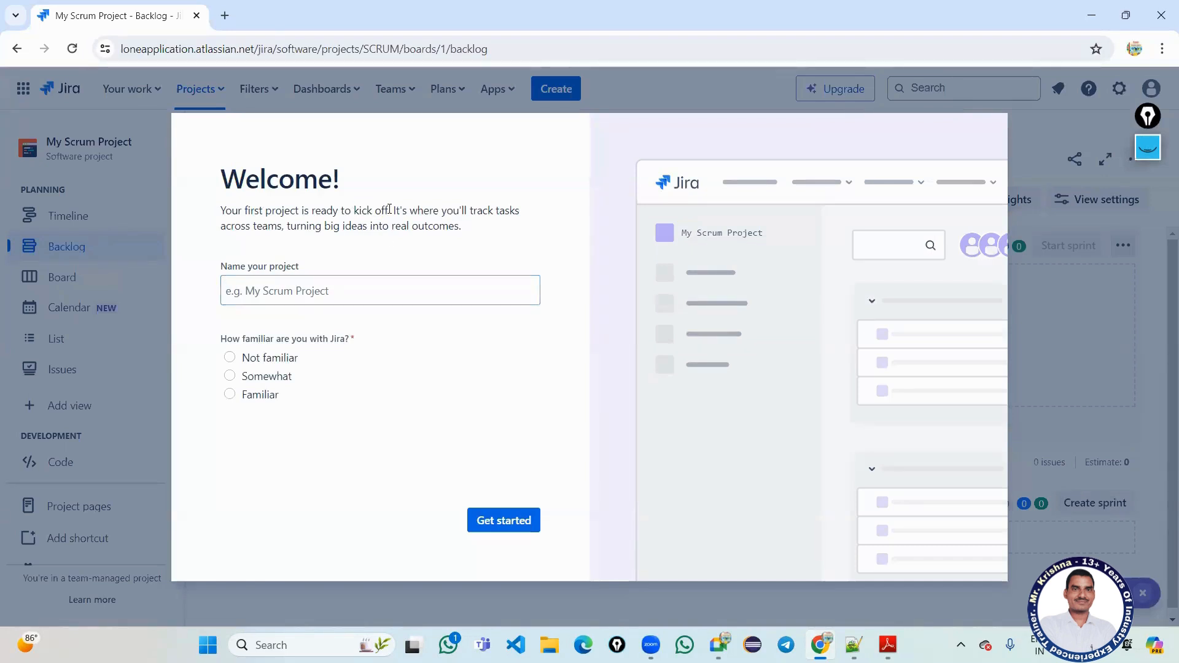
click(324, 294)
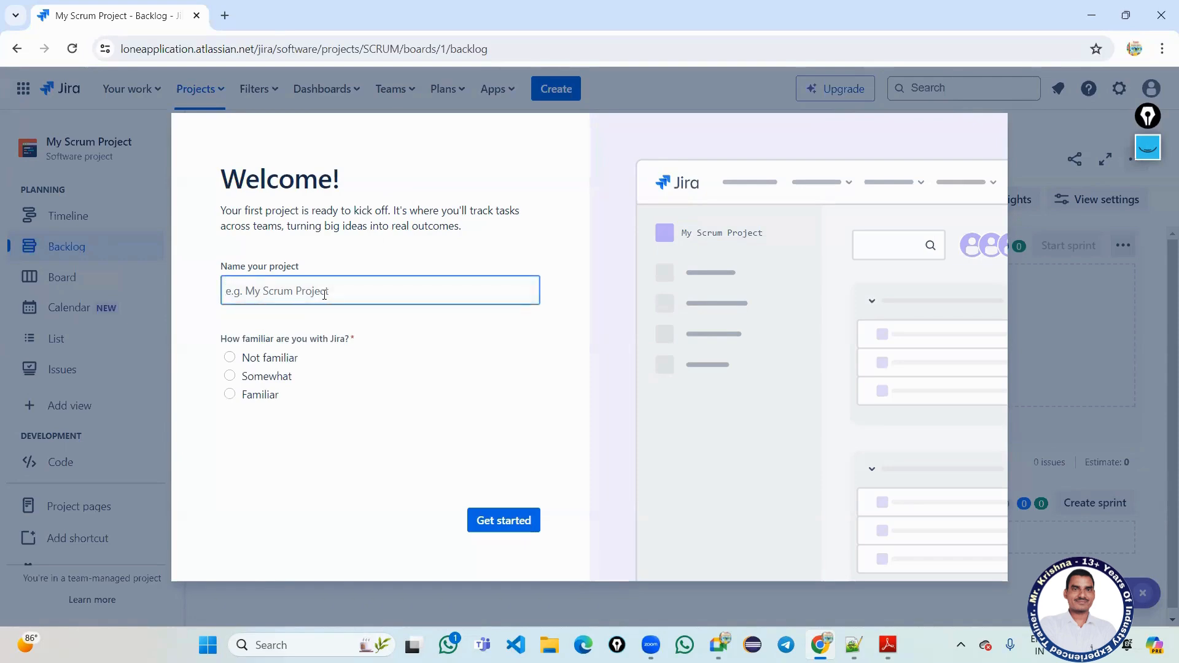
text(Lo)
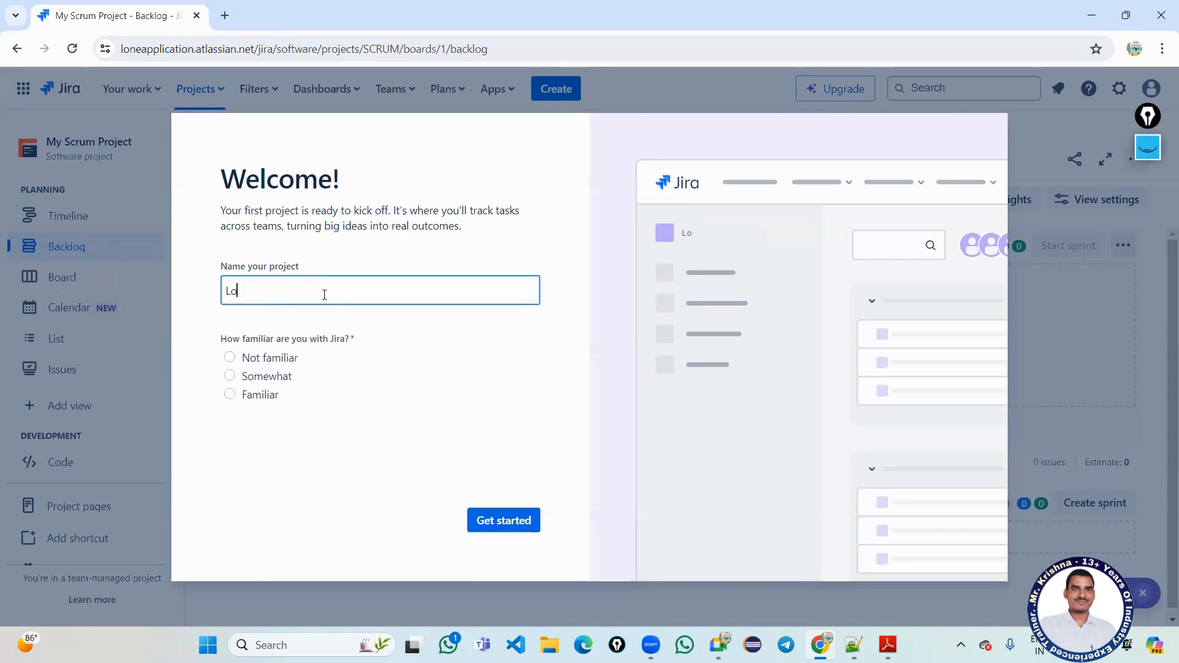
text(neApplication)
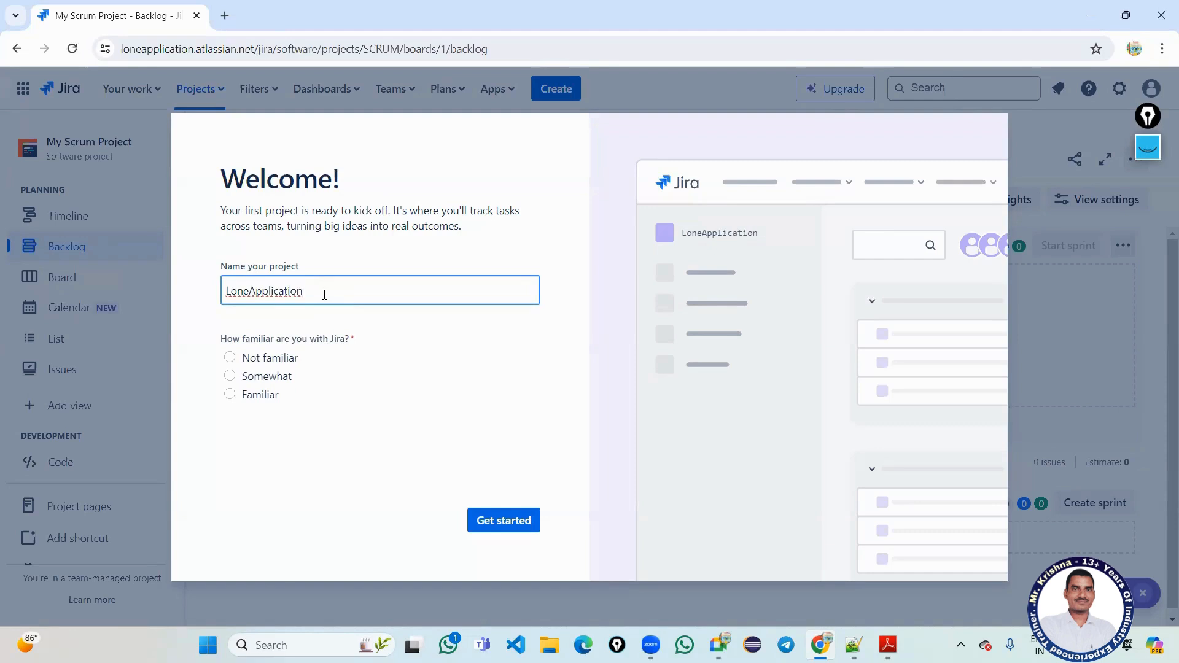
text(Project)
click(513, 526)
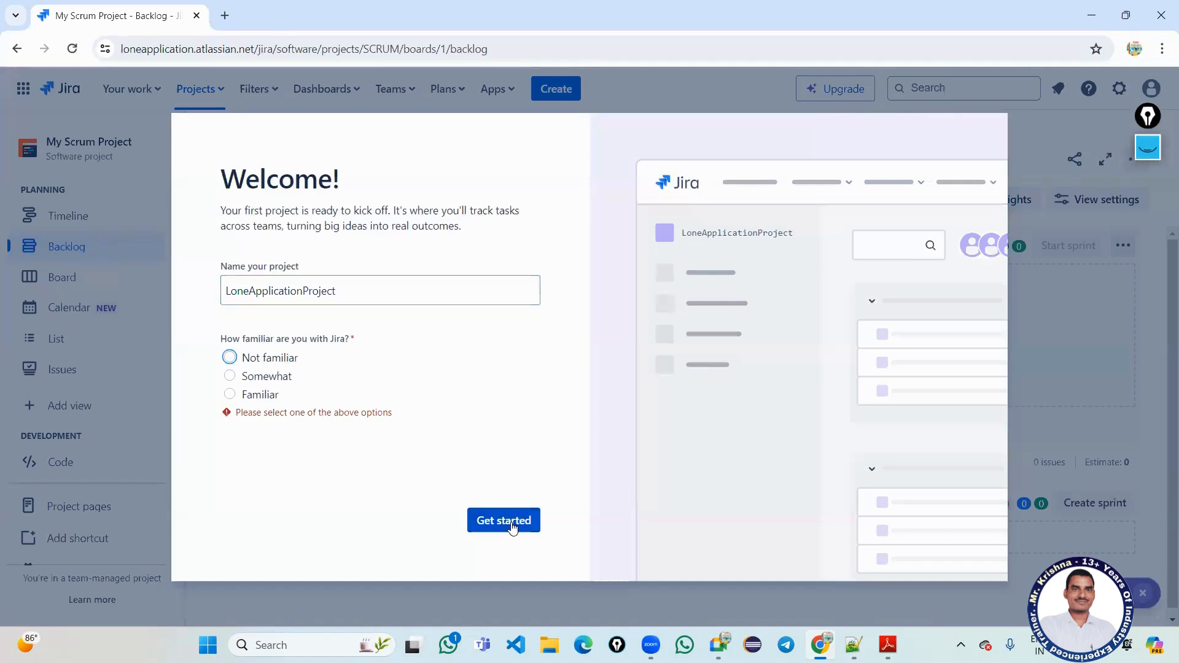
click(229, 395)
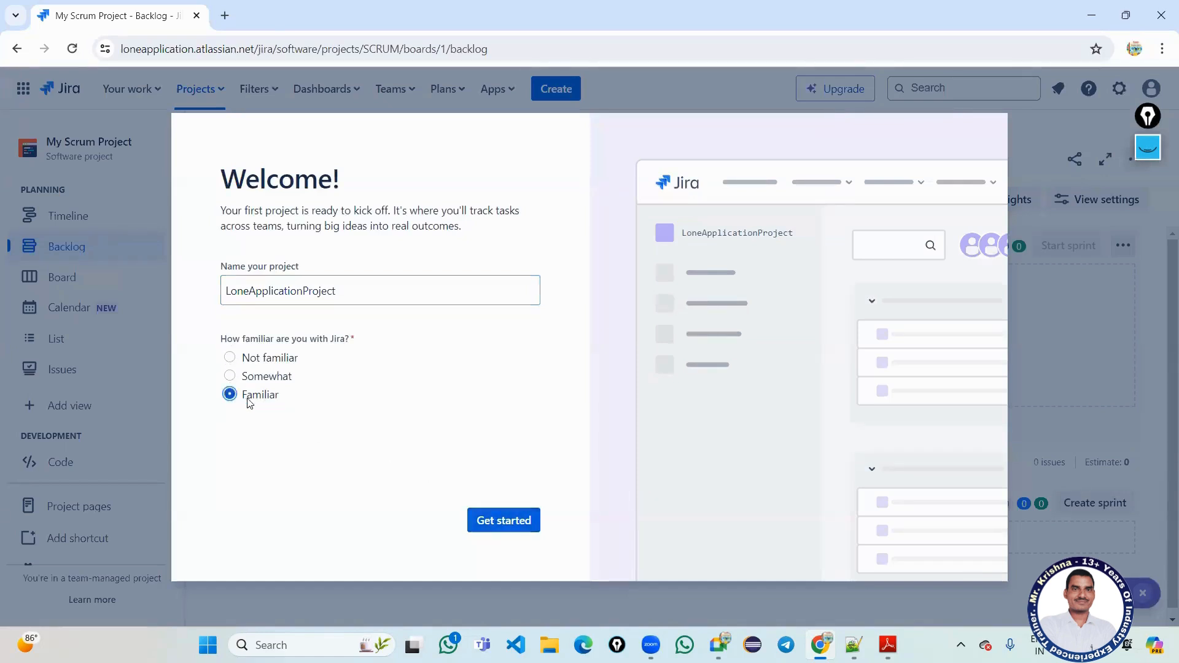
click(491, 520)
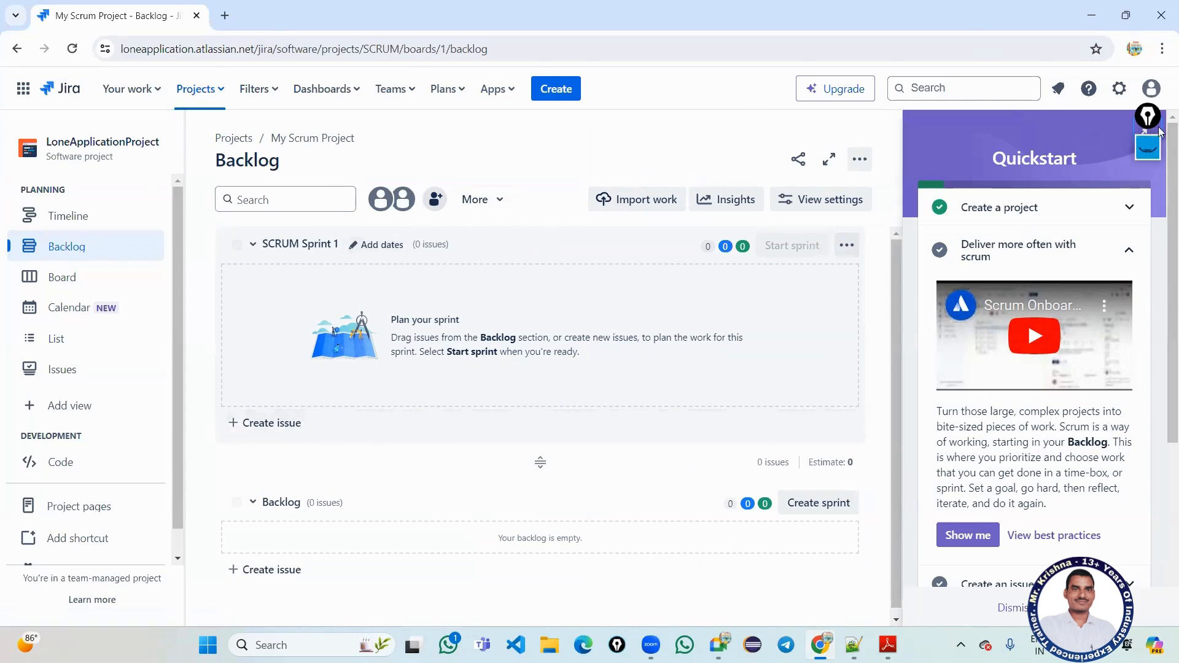
drag(1147, 148, 989, 72)
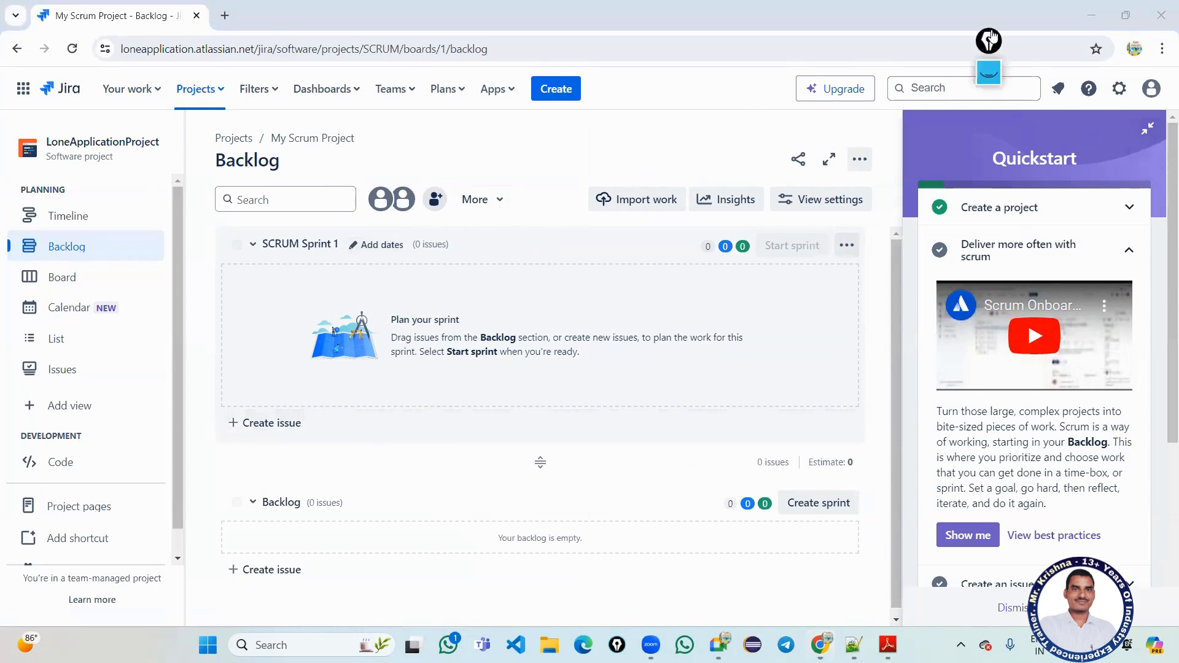
click(1146, 129)
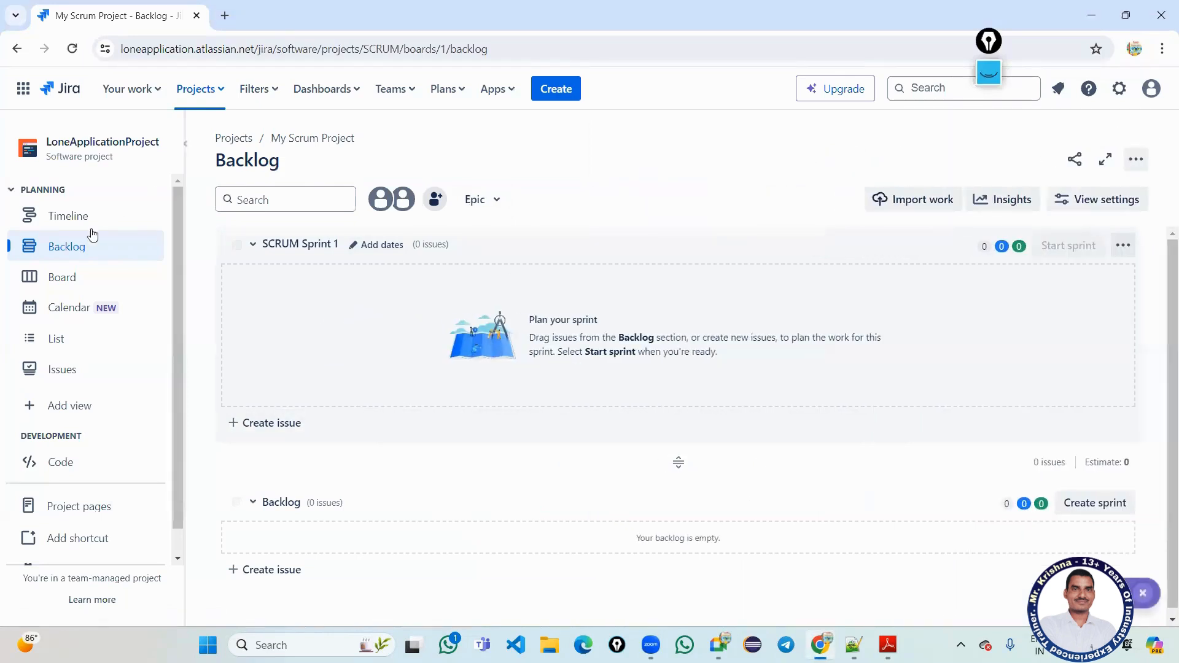
click(70, 281)
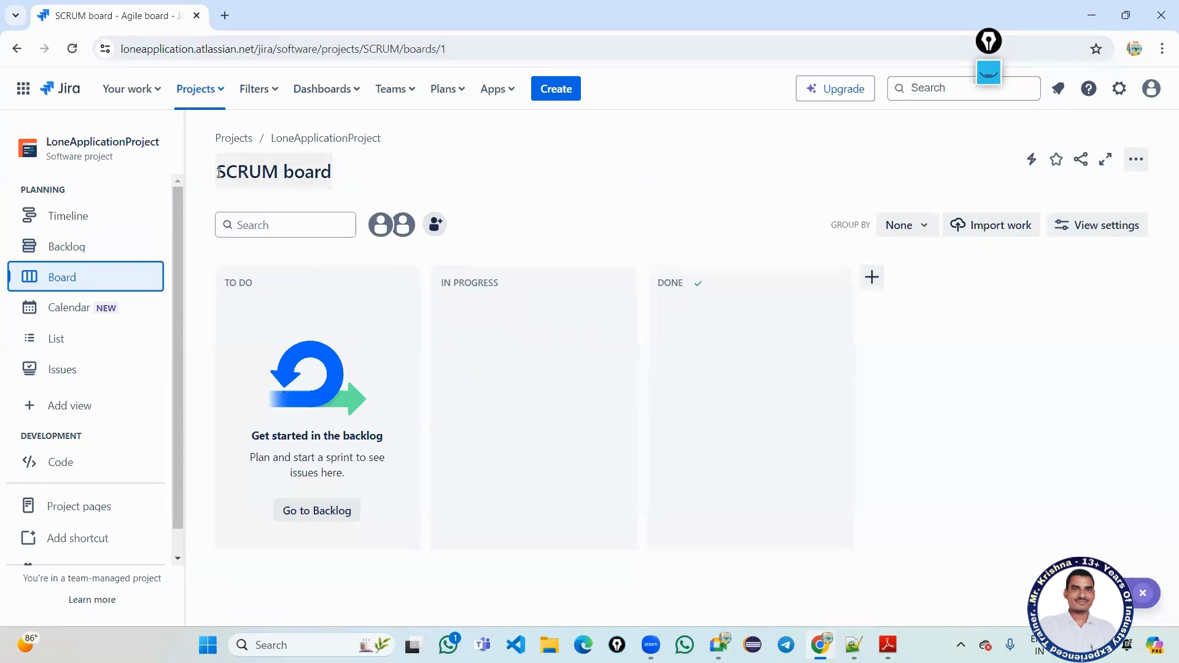
drag(219, 174, 337, 179)
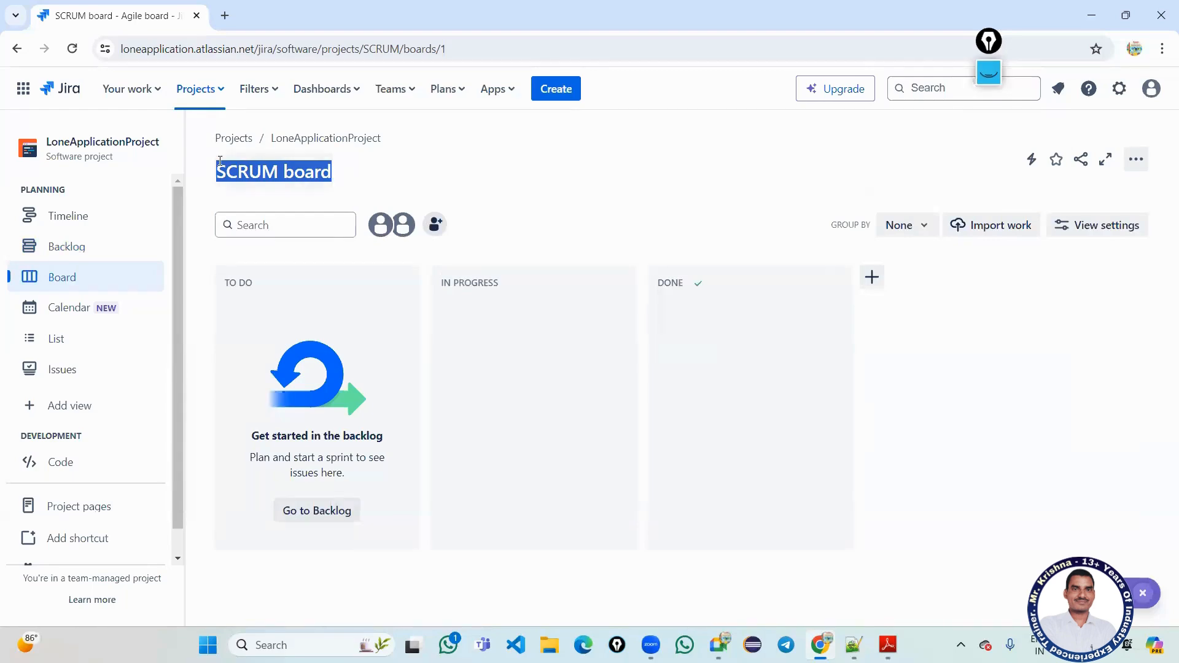
click(118, 152)
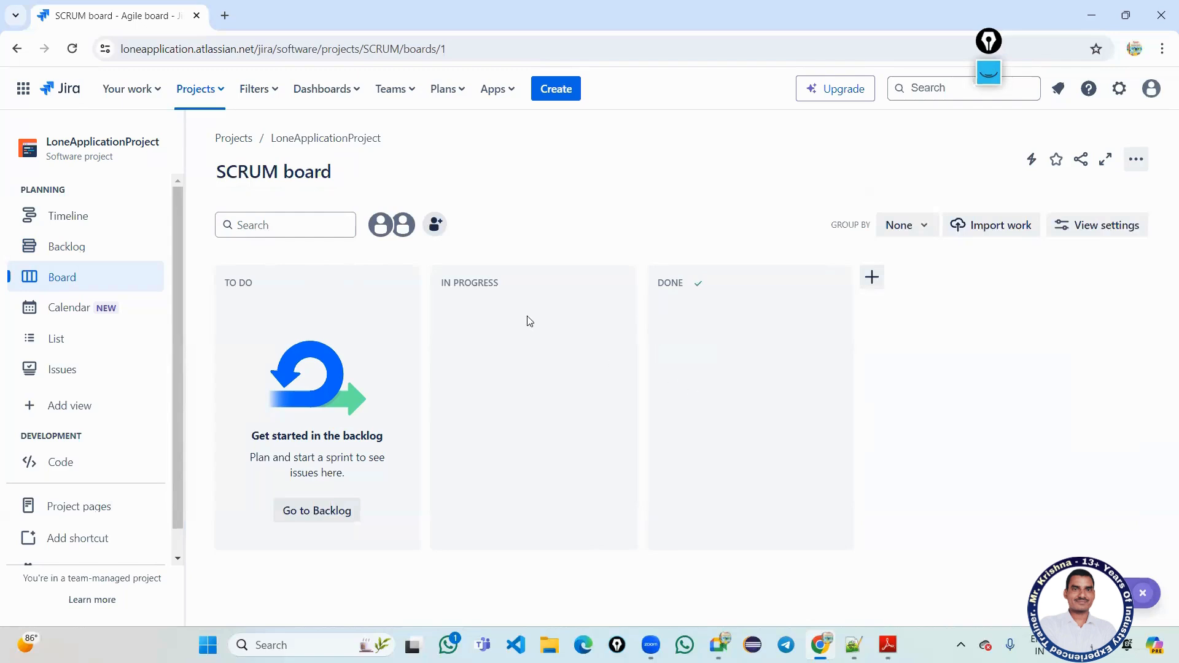
click(544, 90)
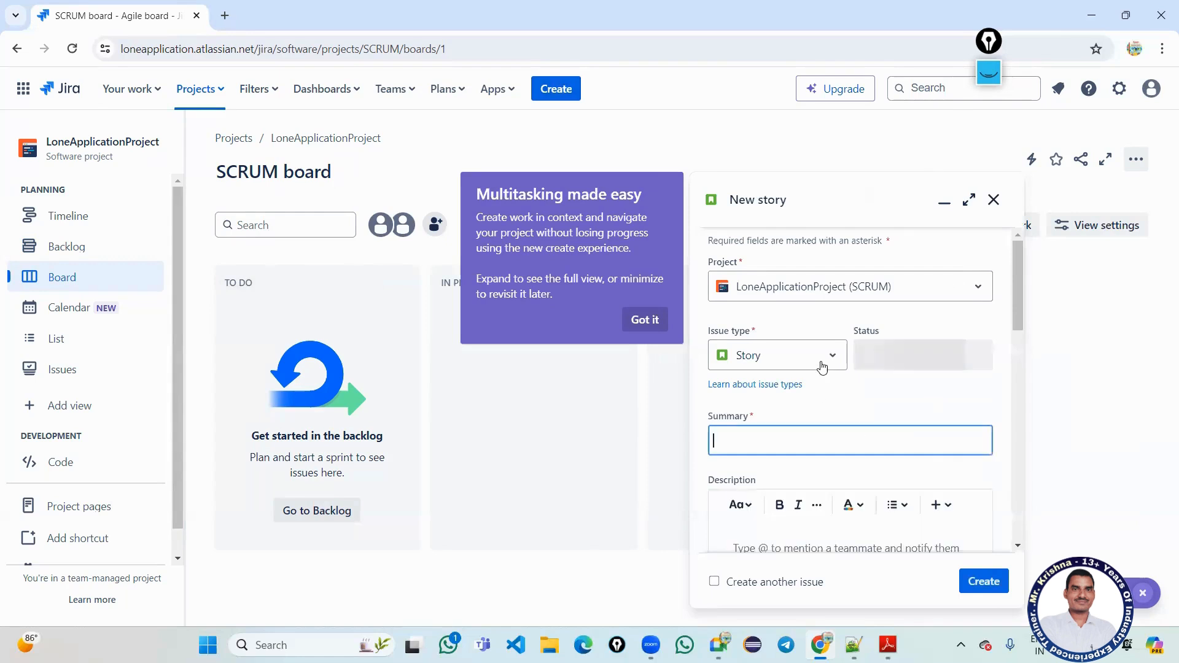
click(823, 366)
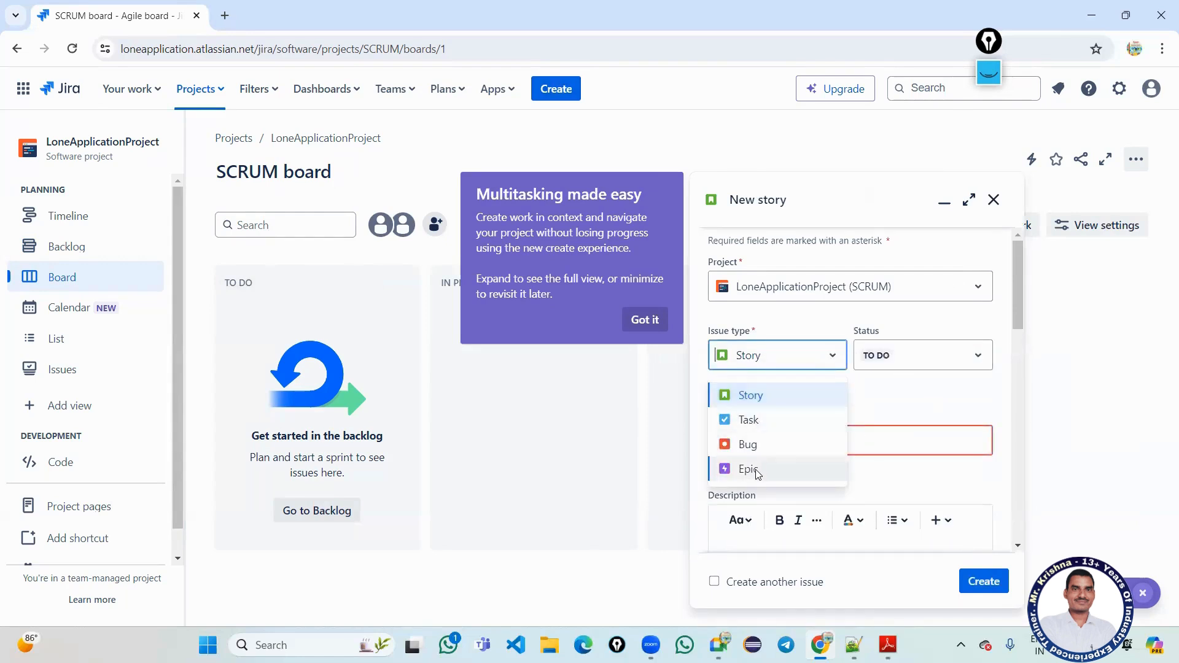
click(754, 417)
click(757, 362)
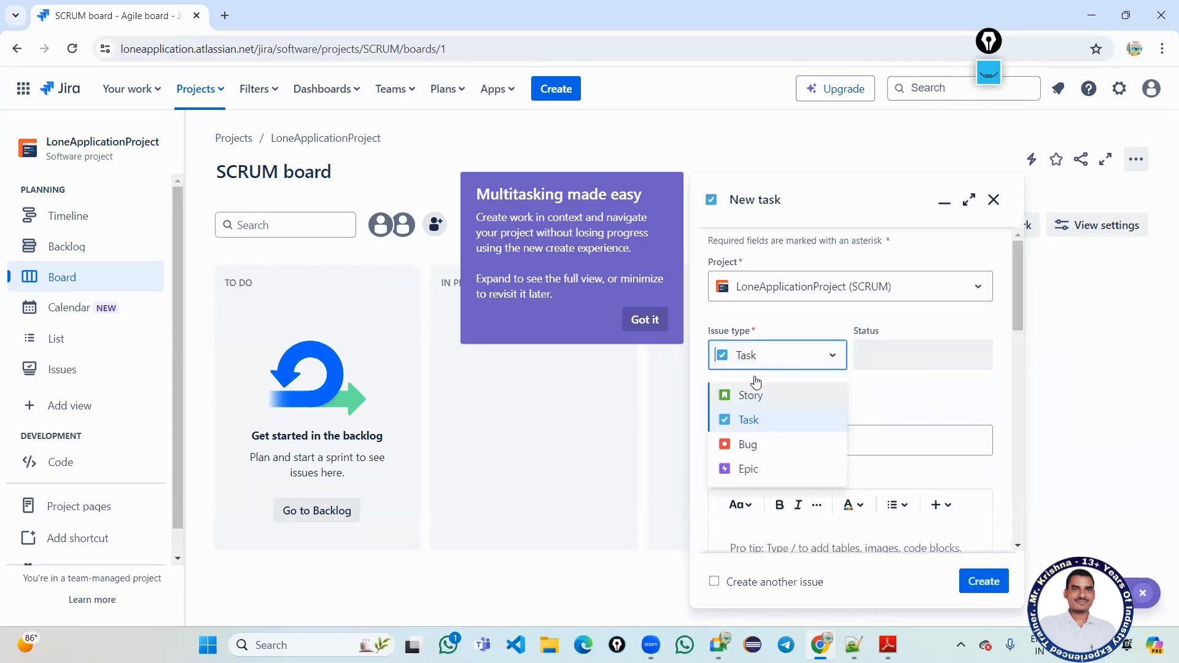
click(644, 446)
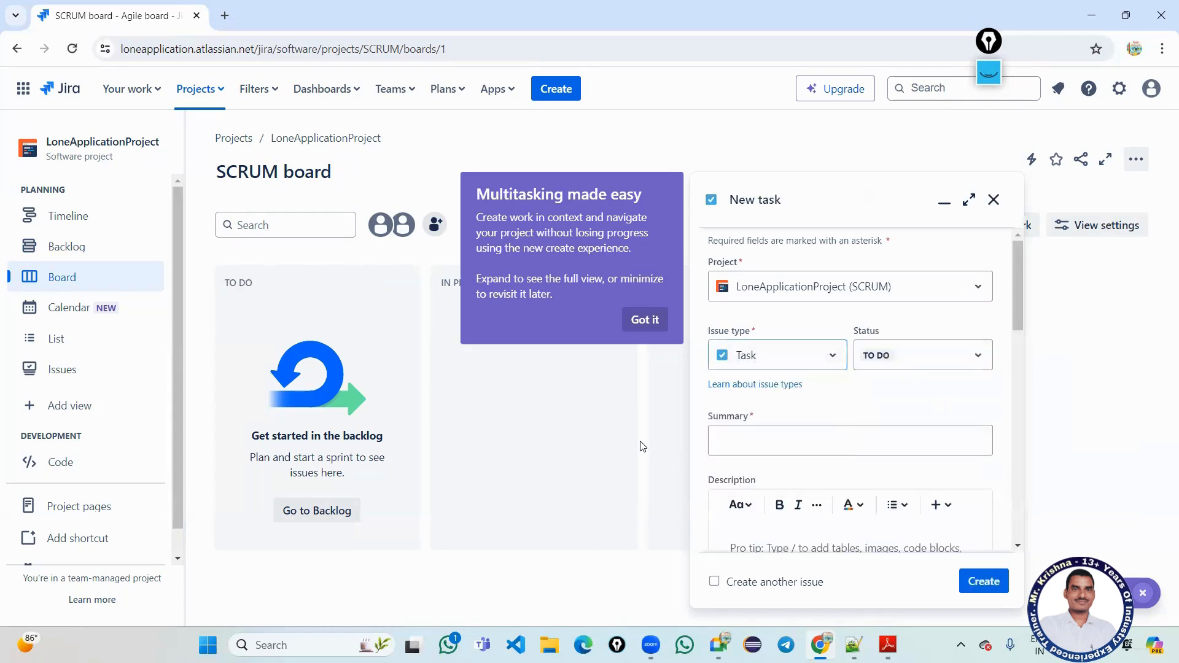
click(826, 287)
click(826, 286)
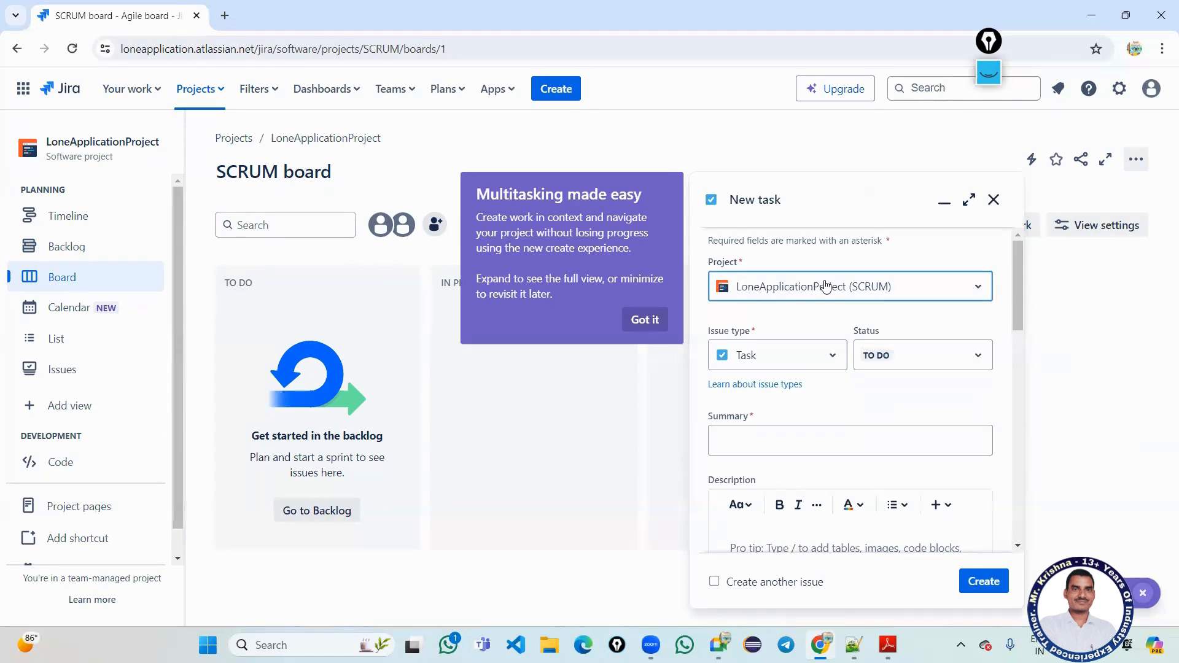
click(826, 286)
click(826, 287)
click(907, 357)
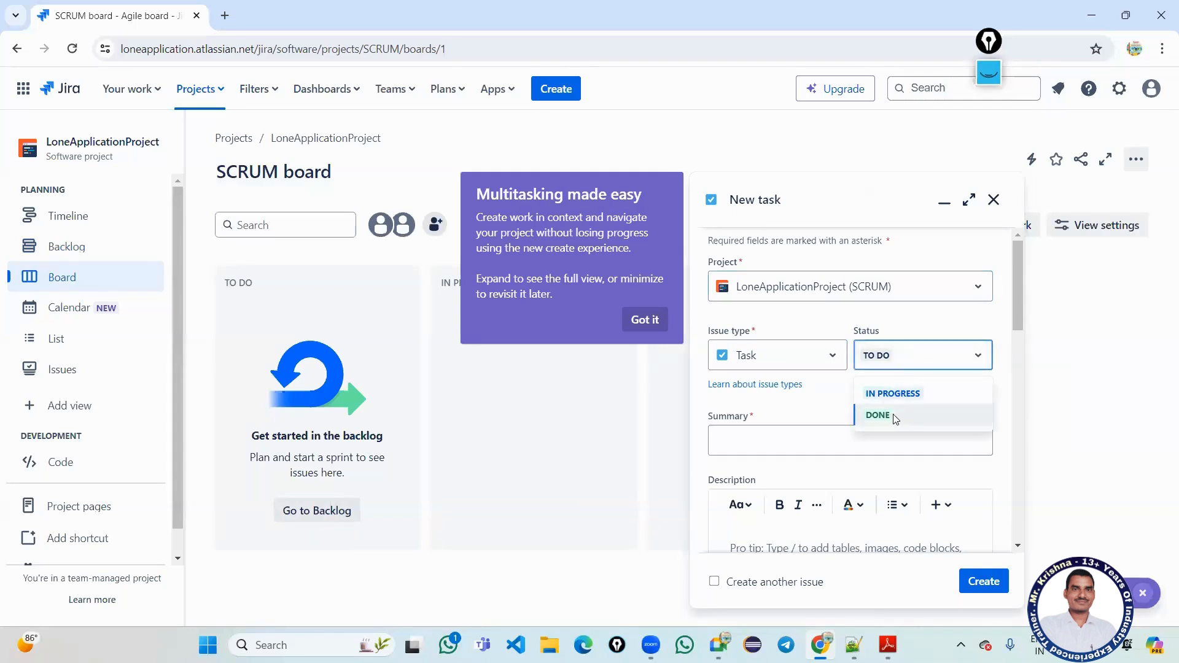
click(893, 397)
click(895, 353)
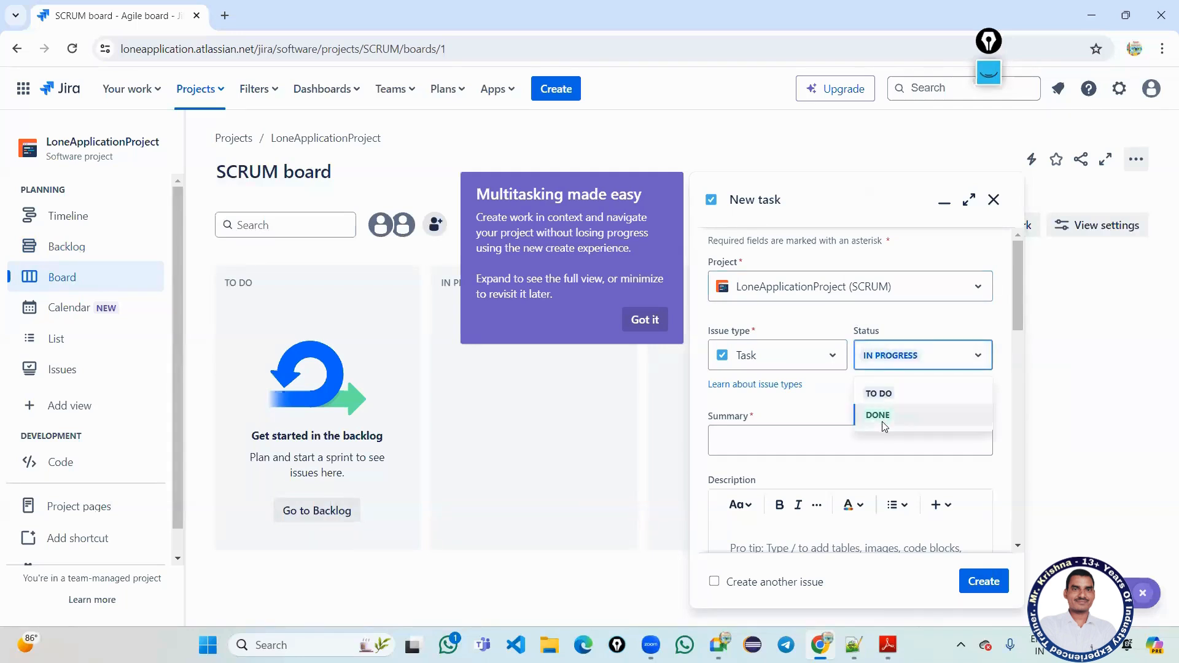
click(883, 422)
click(894, 364)
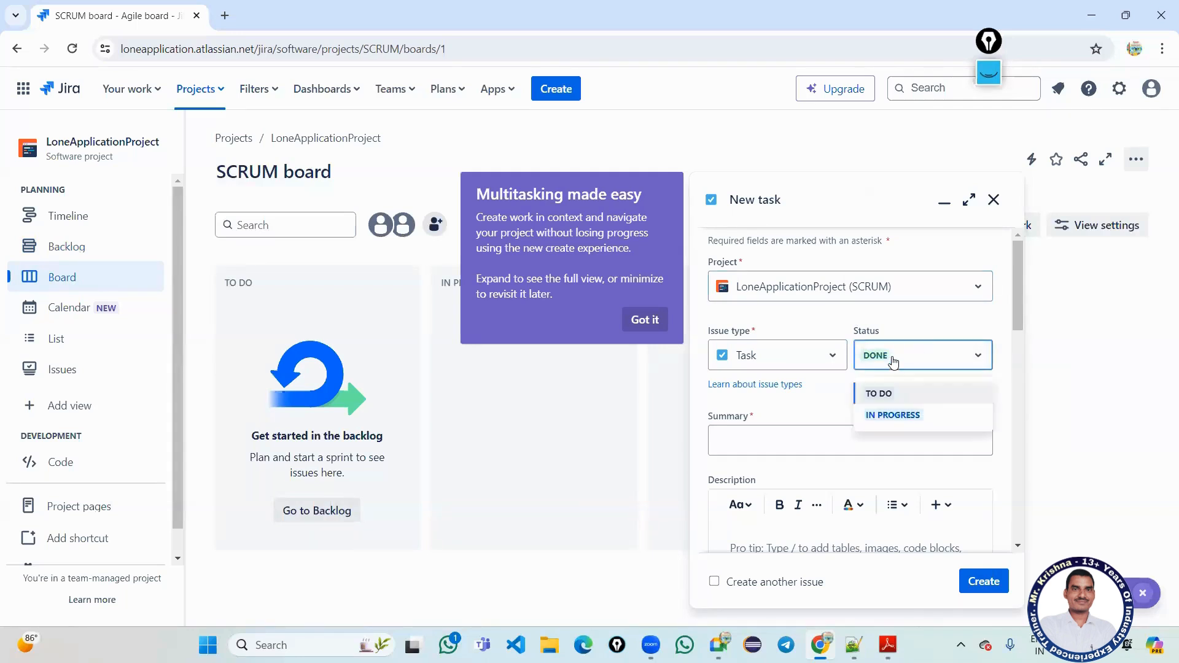
click(885, 396)
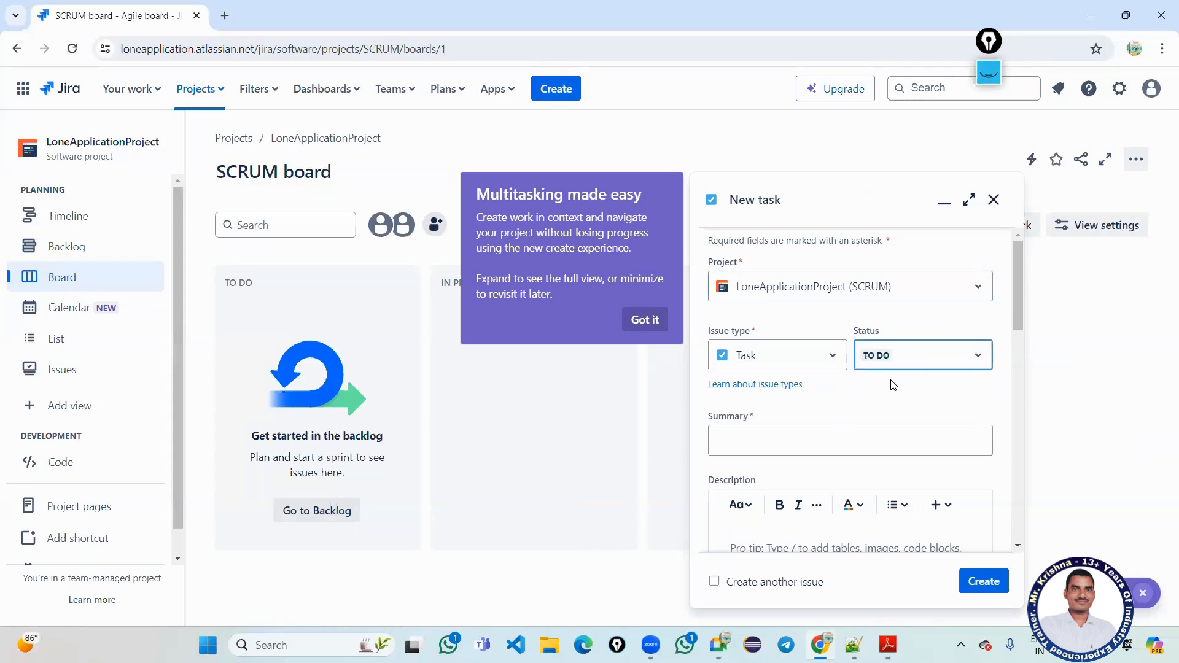
click(645, 319)
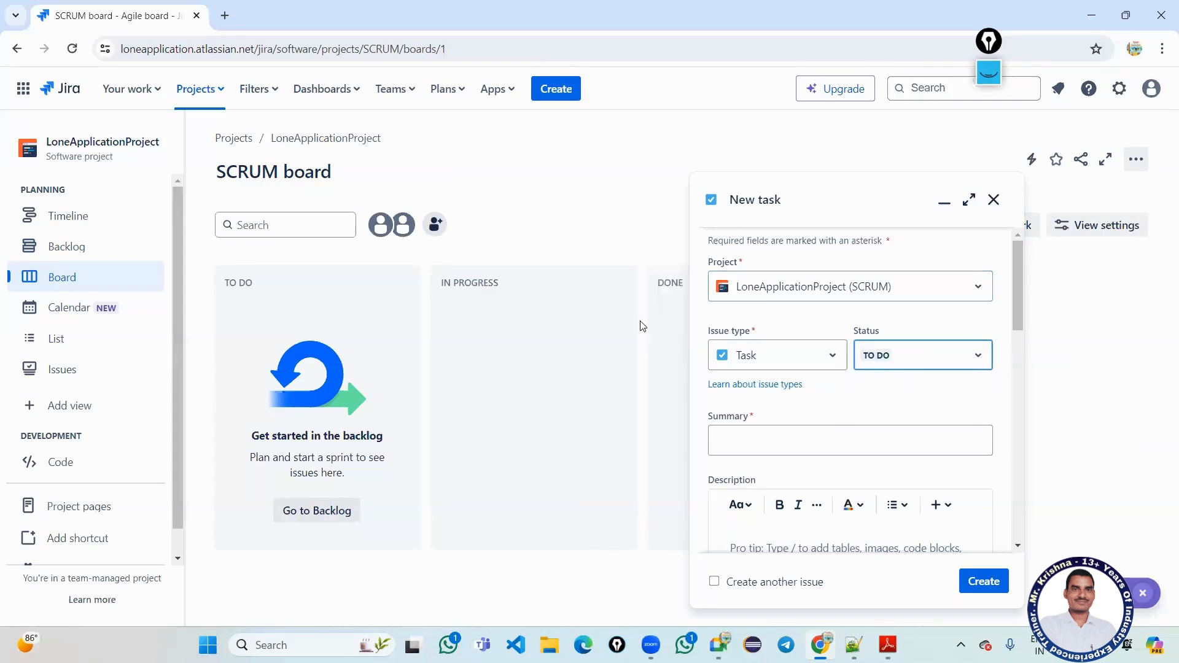
click(992, 200)
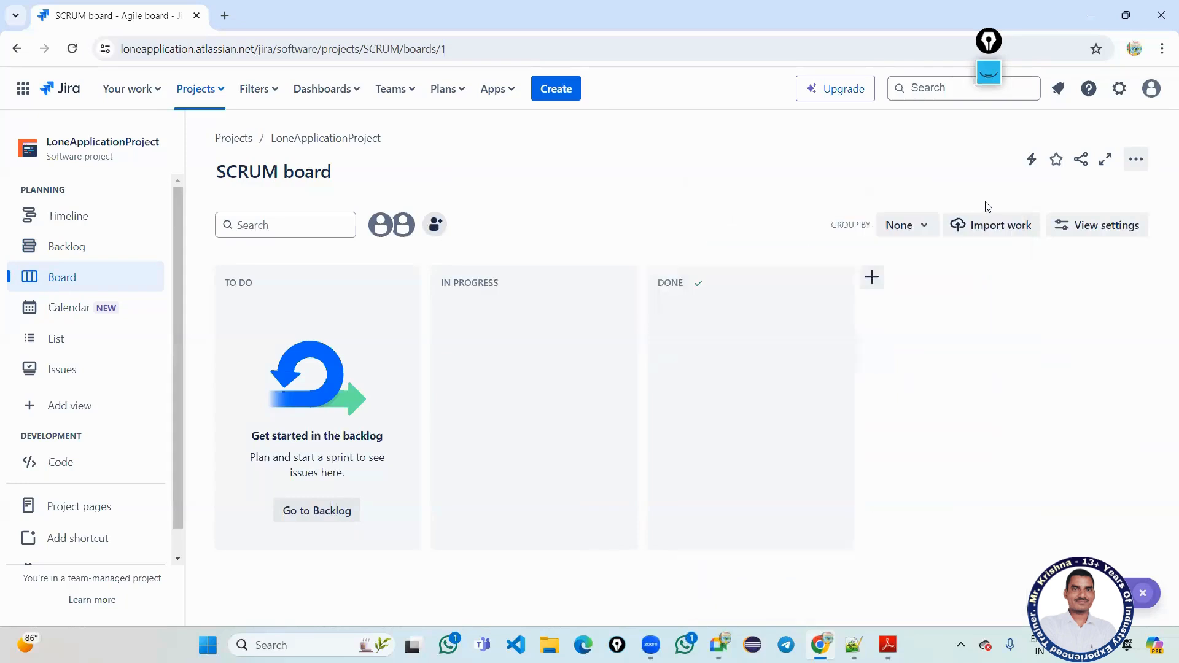
Visit Backlog, Timeline, Board, Calendar, List and Issues (no issues found), then Project pages.
click(76, 250)
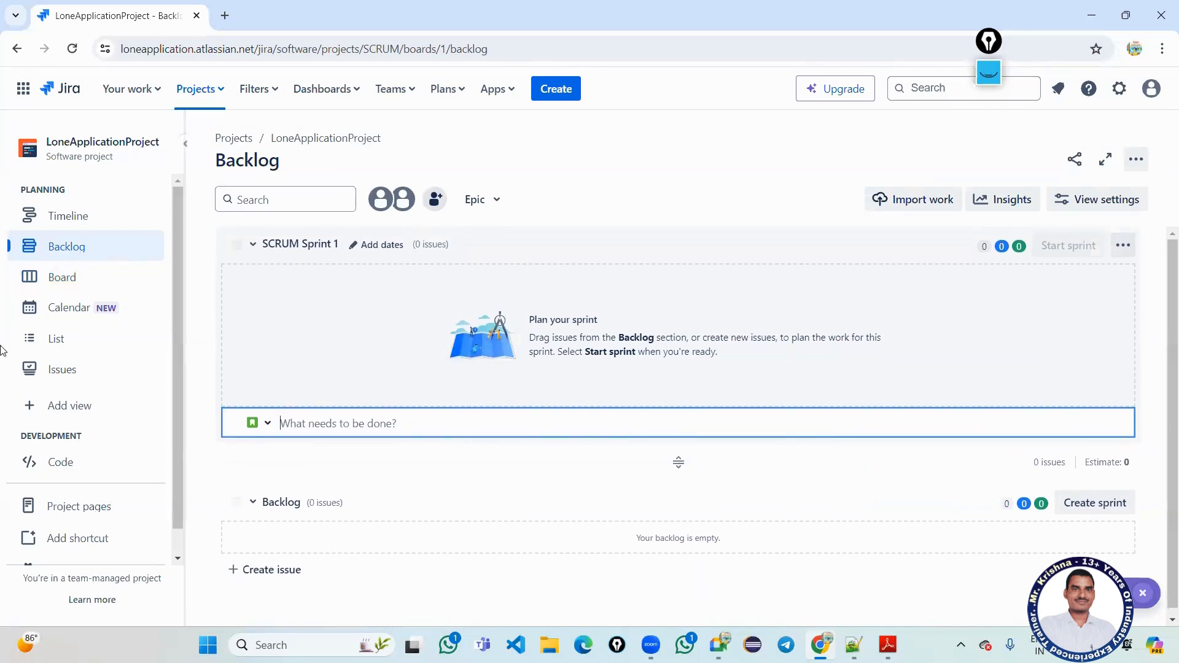
click(73, 226)
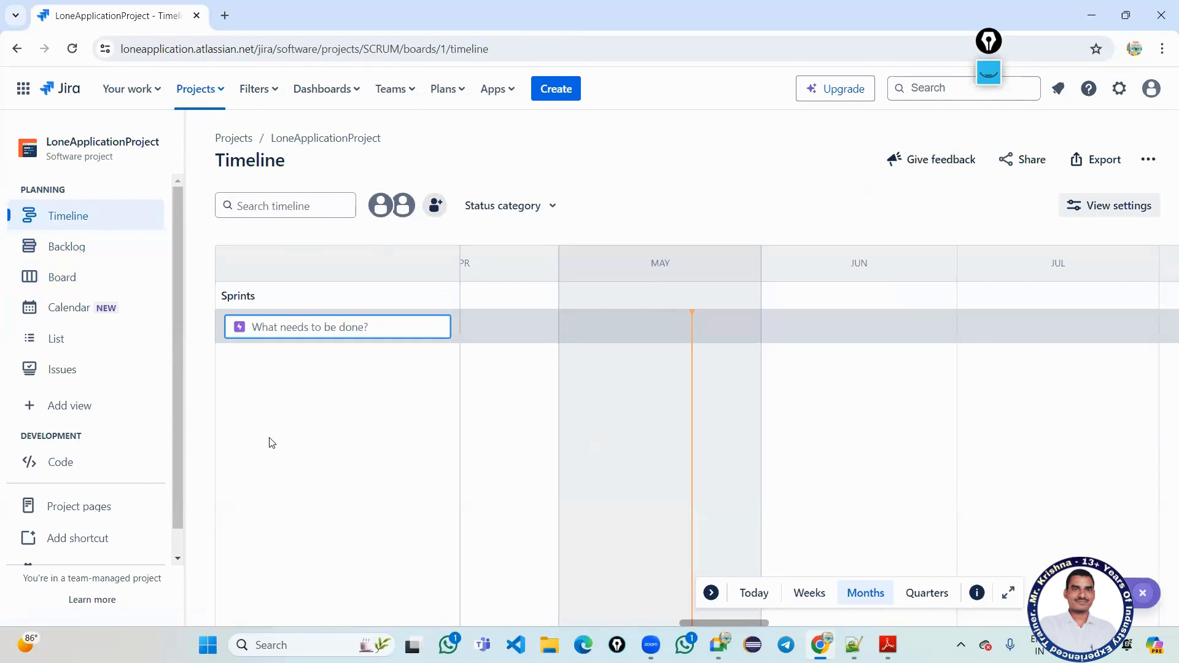
click(56, 247)
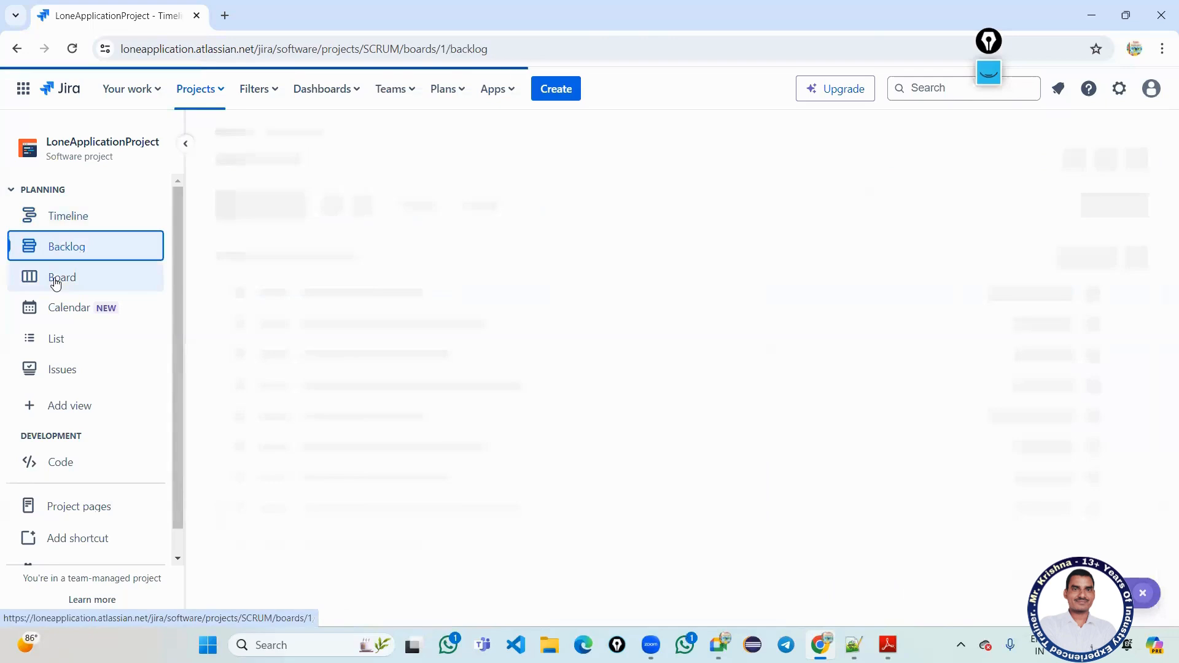
click(56, 278)
click(59, 312)
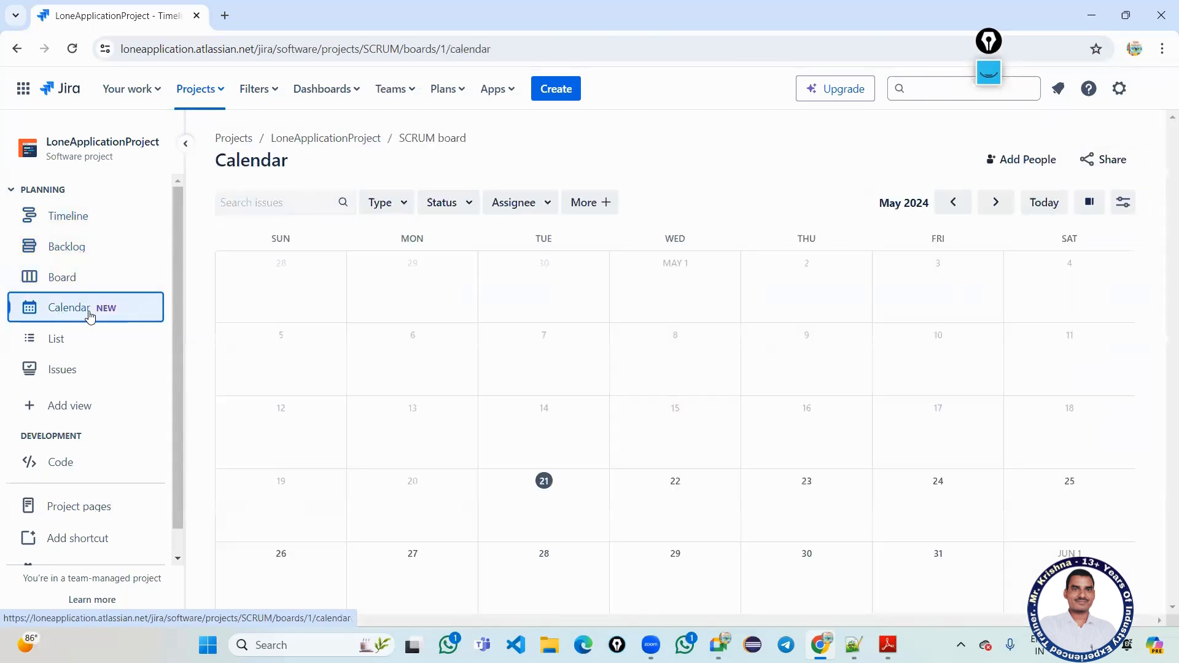
click(81, 339)
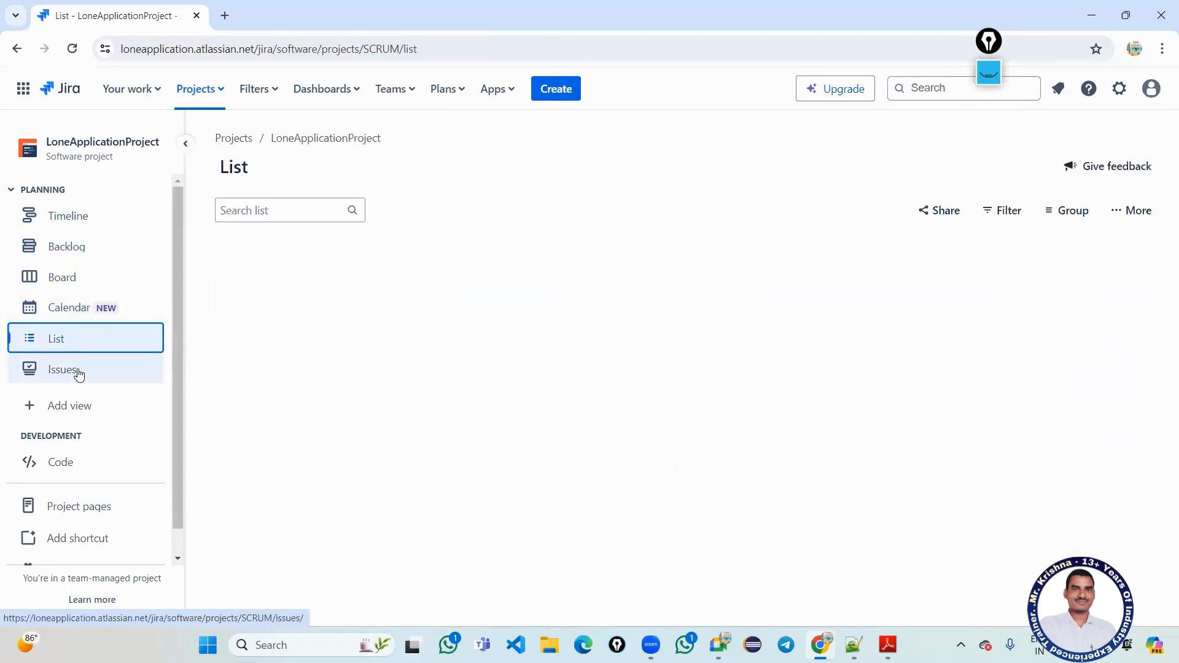
click(79, 372)
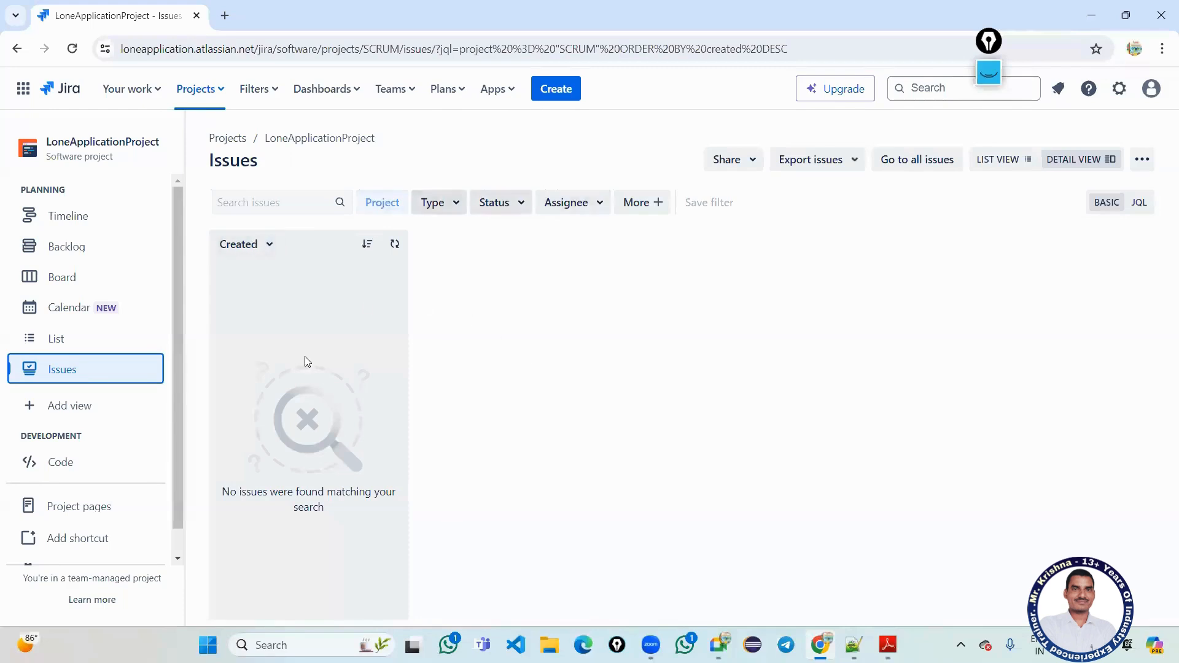
scroll(118, 439, down, 1)
click(101, 483)
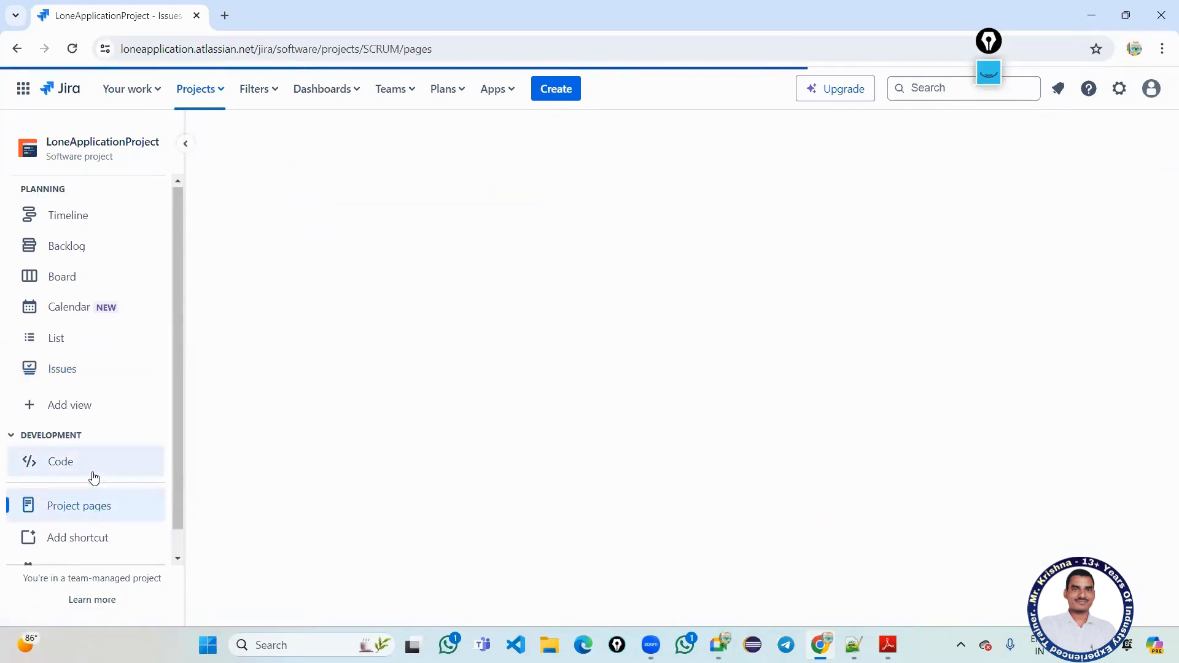
Browse the project settings' Features and Issue types pages.
scroll(89, 504, down, 1)
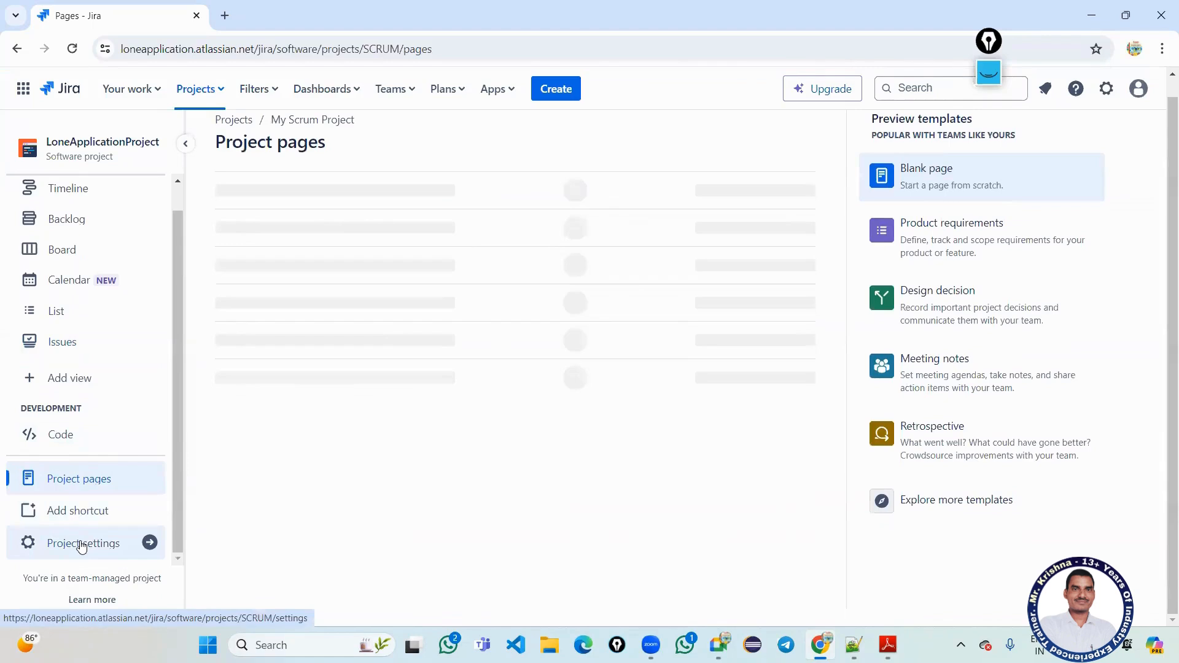
click(82, 544)
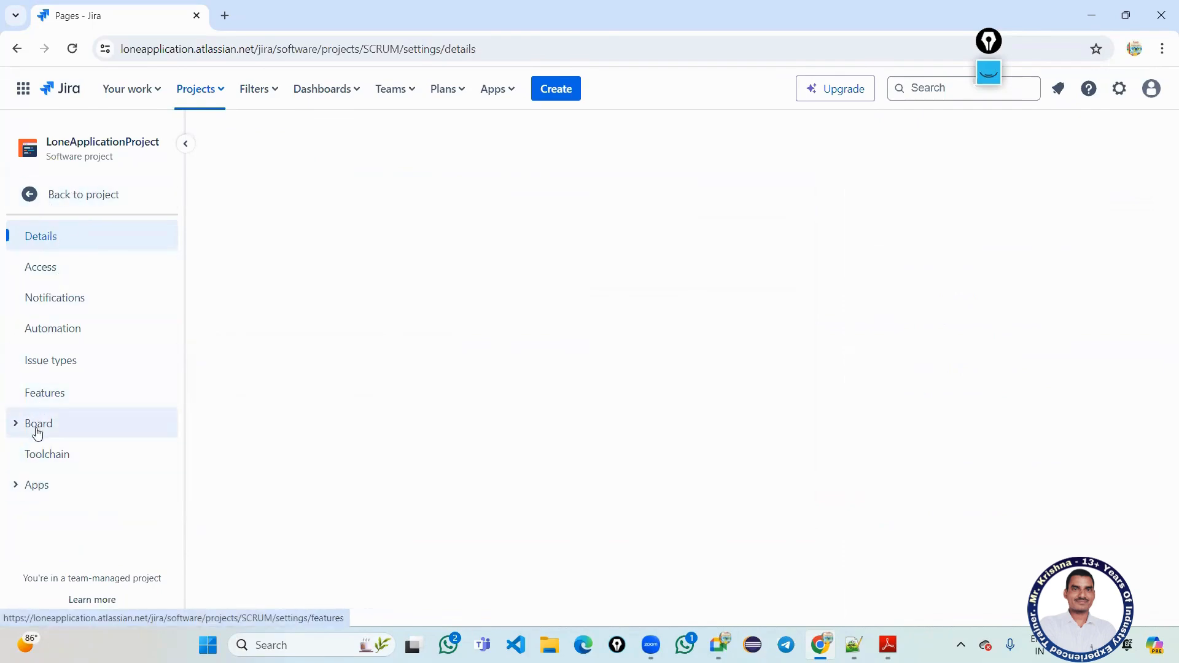
click(43, 400)
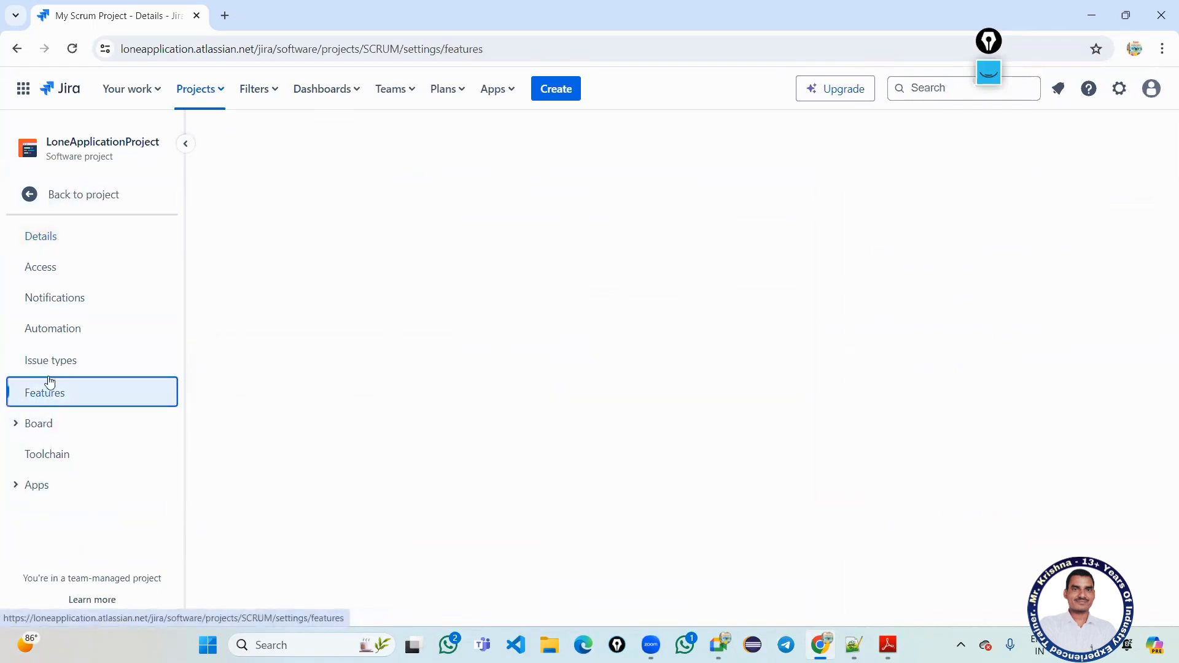
click(51, 367)
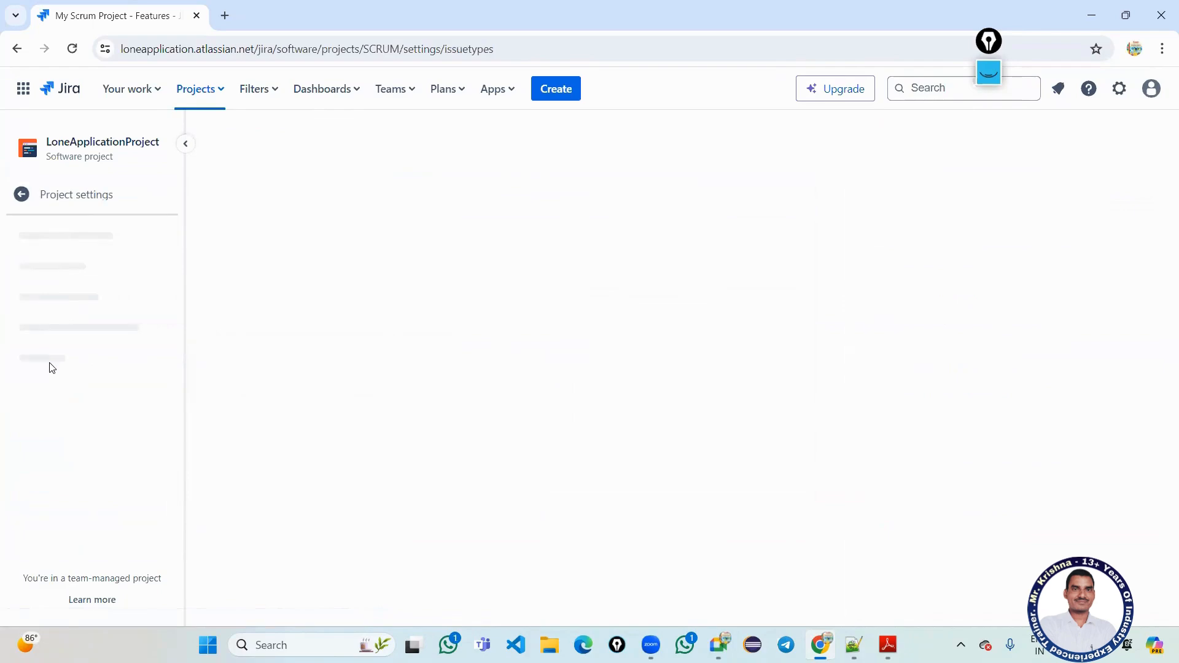
click(19, 198)
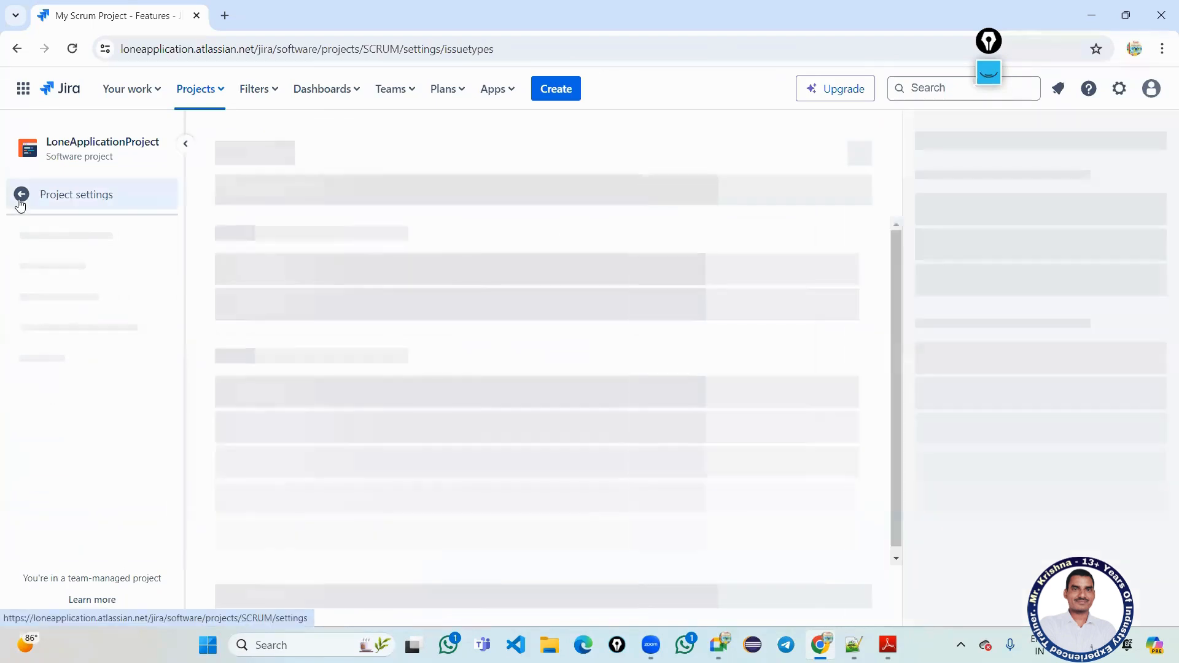
Return to the SCRUM board and empty backlog, then bring up the Notepad++ course notes.
click(23, 194)
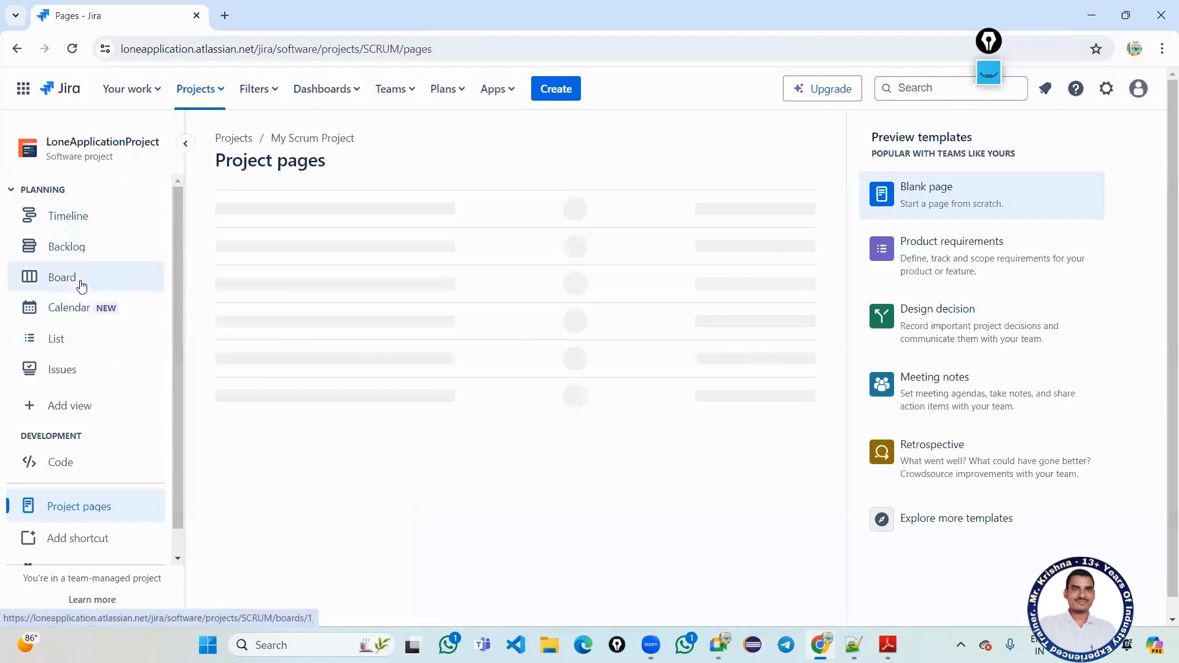
click(79, 280)
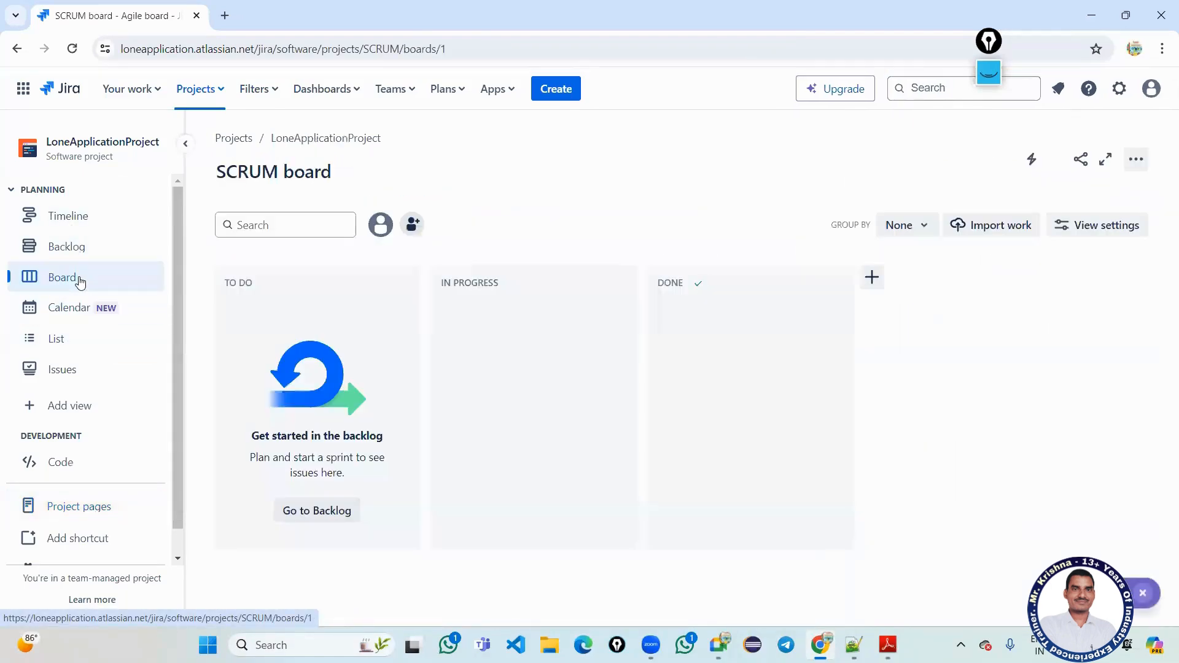
click(81, 253)
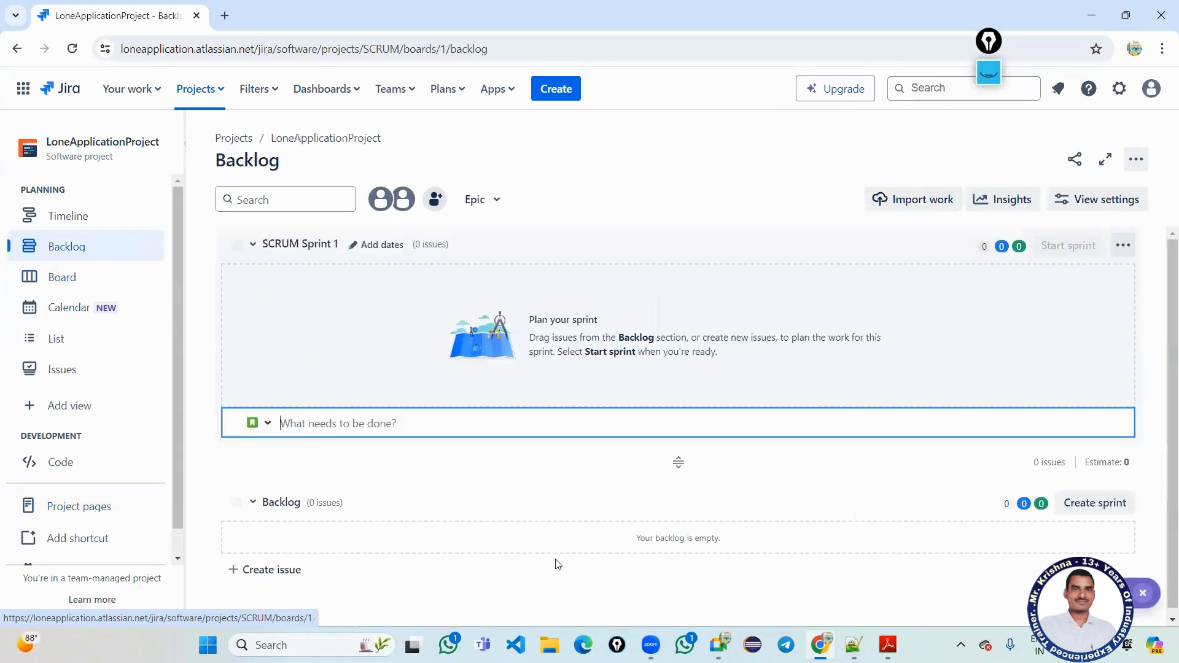
scroll(536, 565, down, 1)
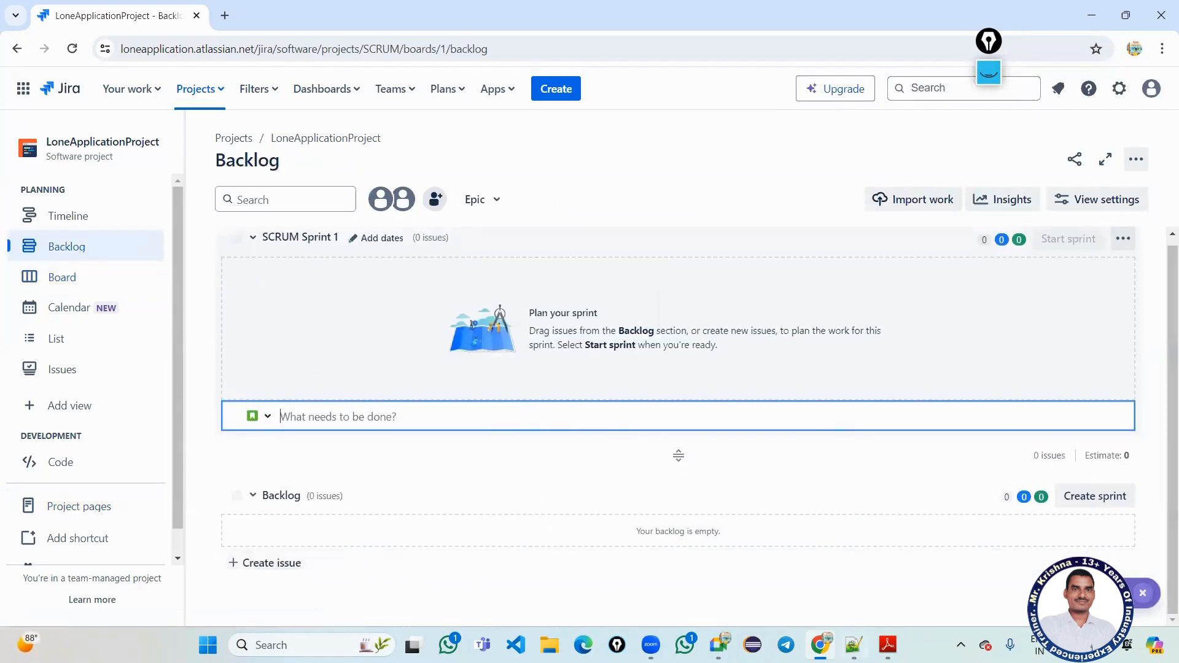
click(853, 644)
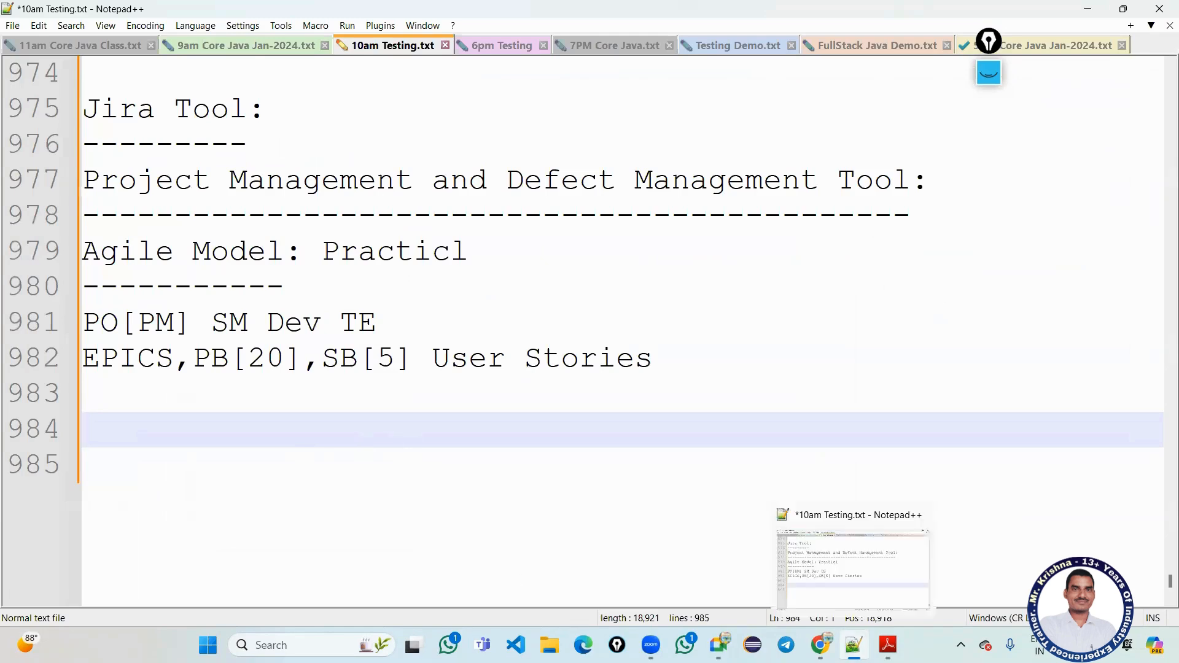
Switch from the 10am Testing.txt notes back to the Jira backlog in Chrome.
click(821, 645)
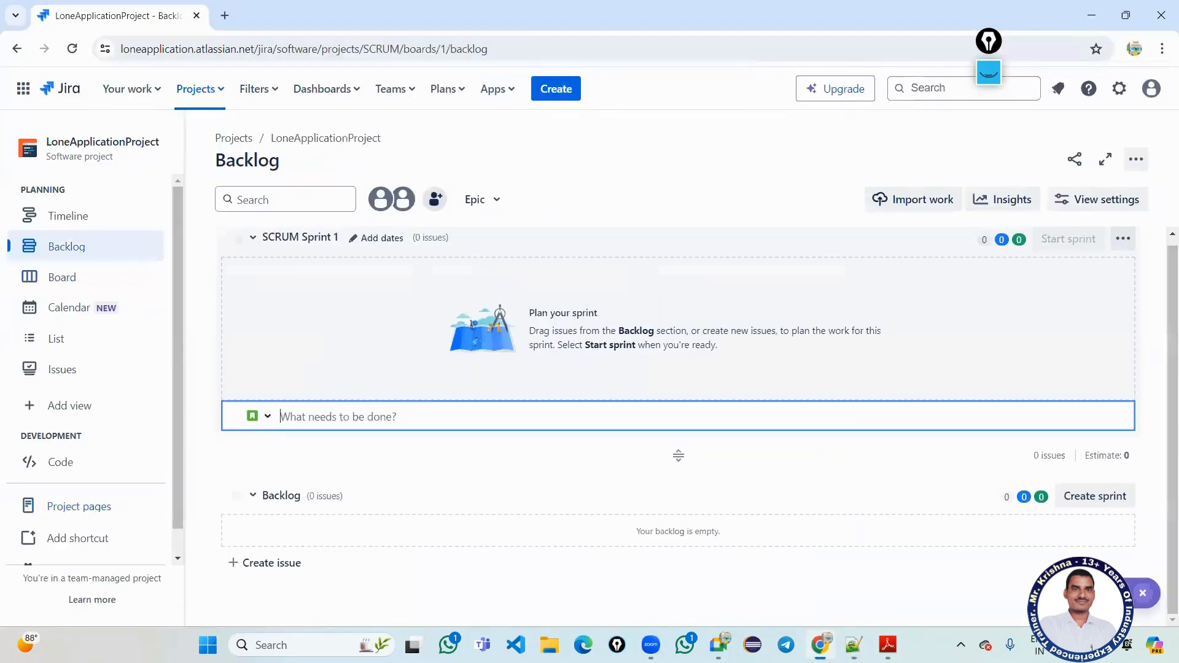
Create the Story 'Register For Lone' in the backlog.
click(268, 564)
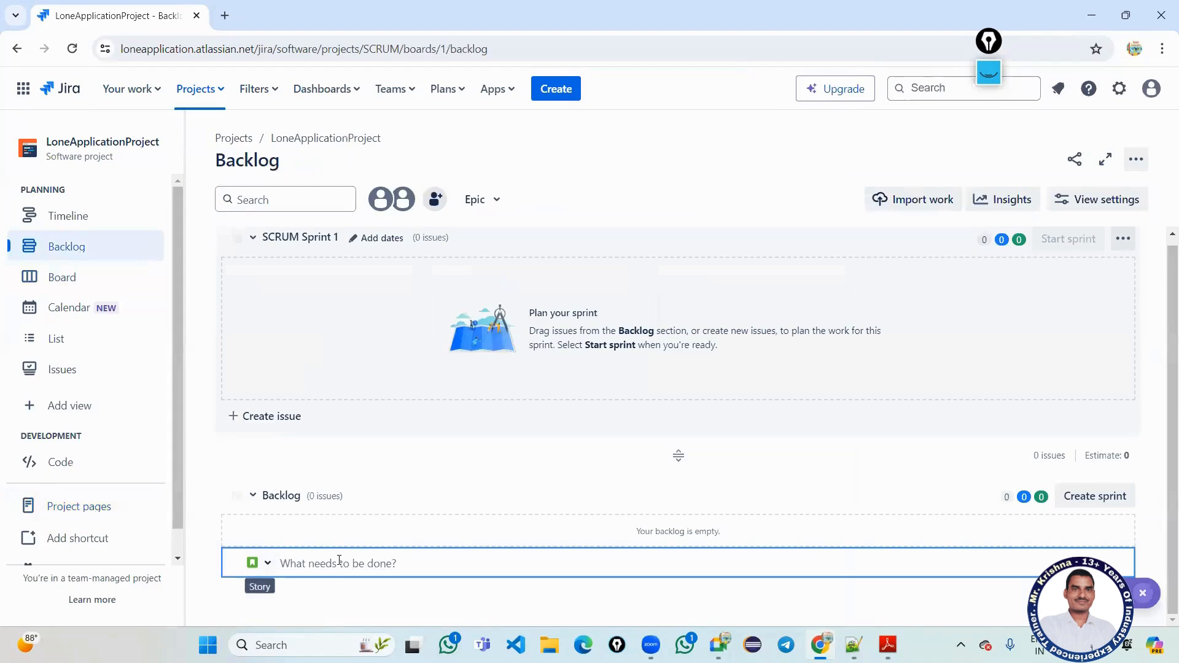
click(268, 564)
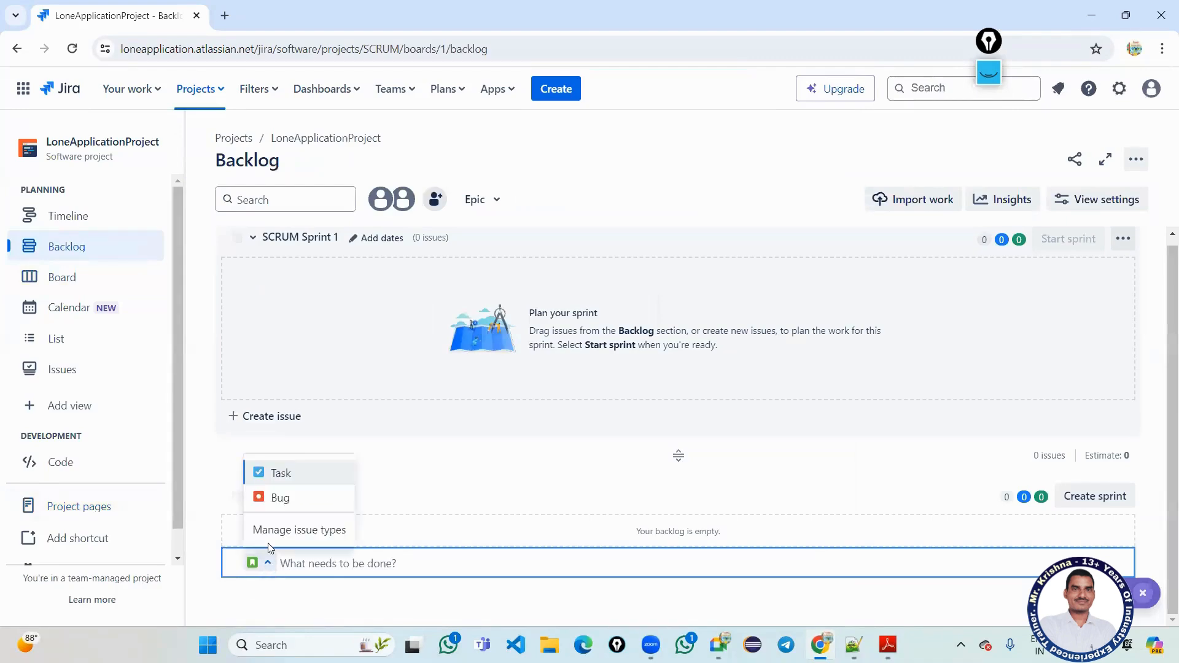
click(283, 484)
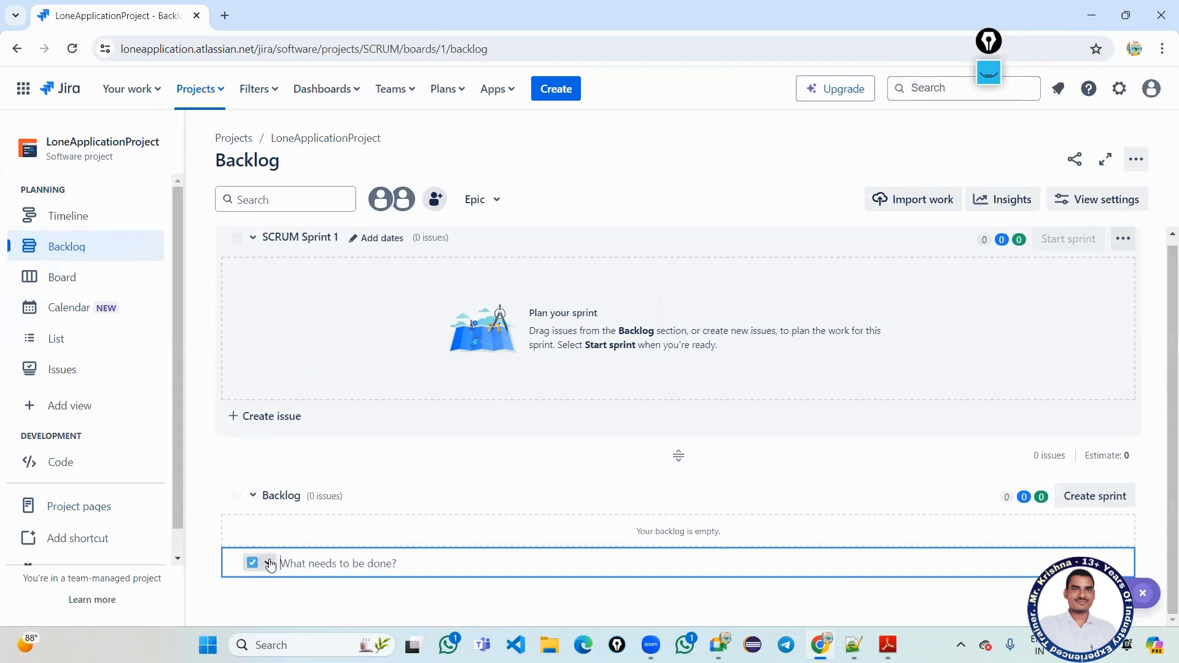
click(266, 562)
click(280, 473)
text(Register For Lone)
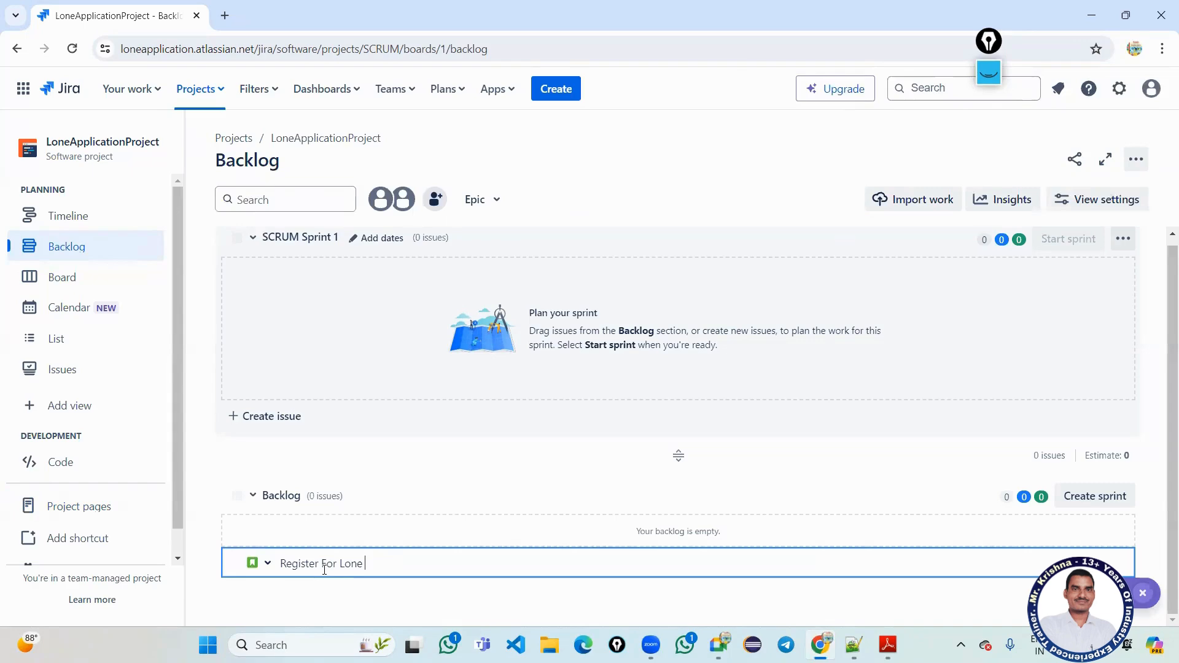
key(Return)
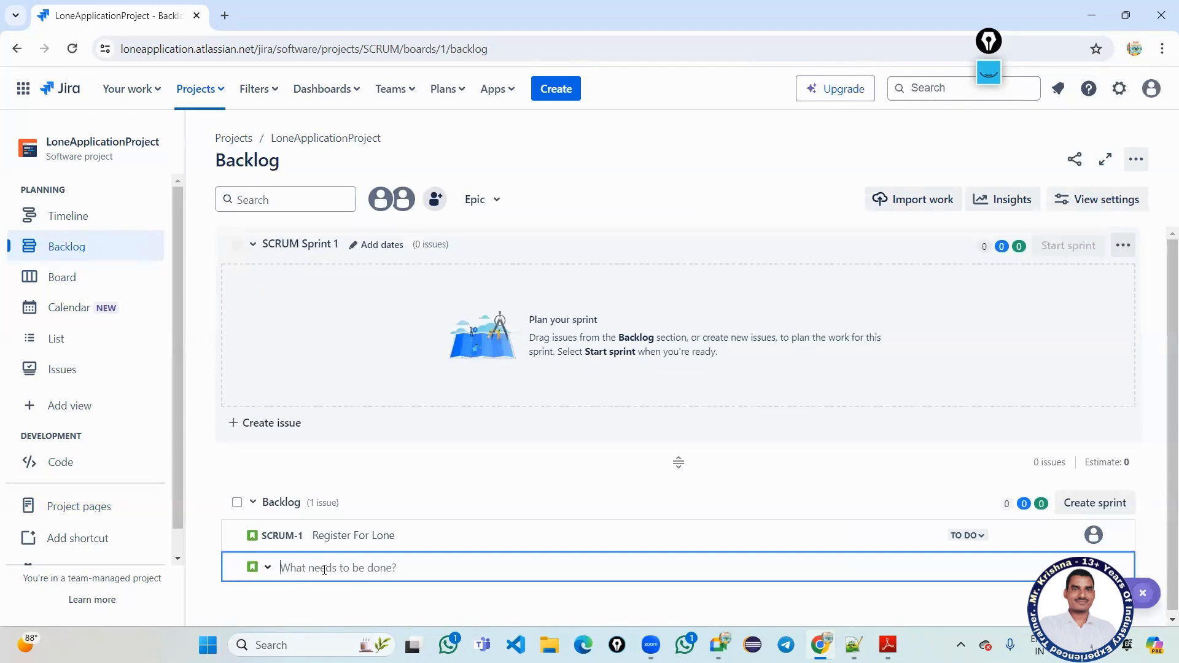
Add stories 'Login For Lone' and 'History of Your Lone', correcting the 'Histroy' typo.
text(L)
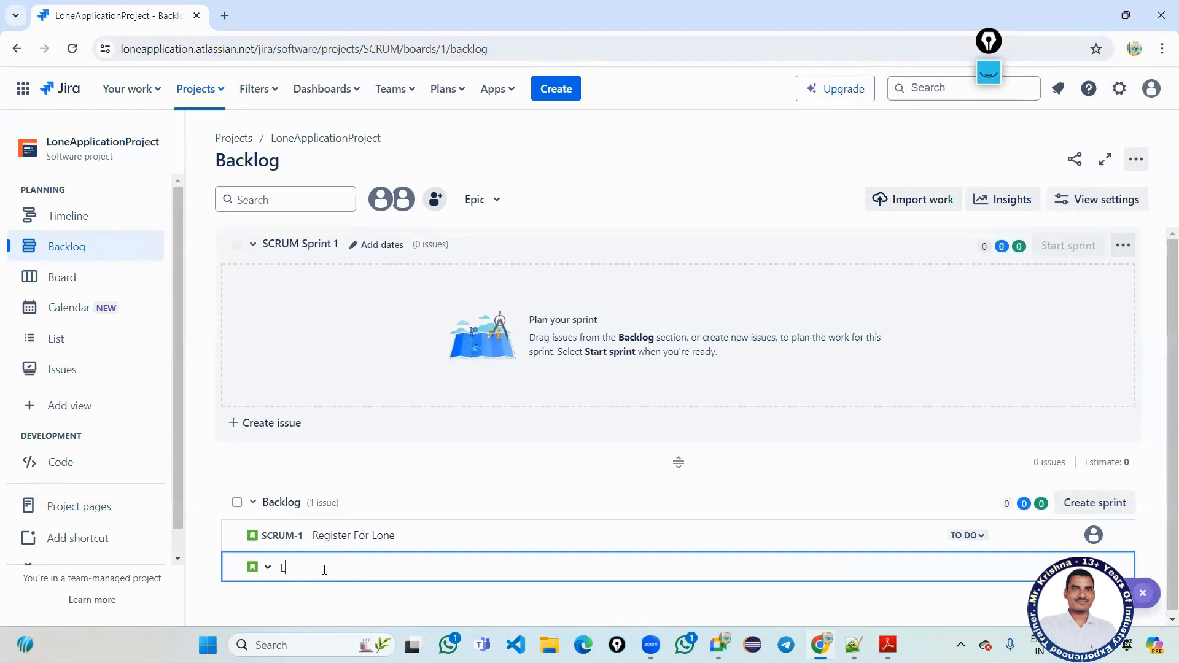
text(ogin For Lone)
key(Return)
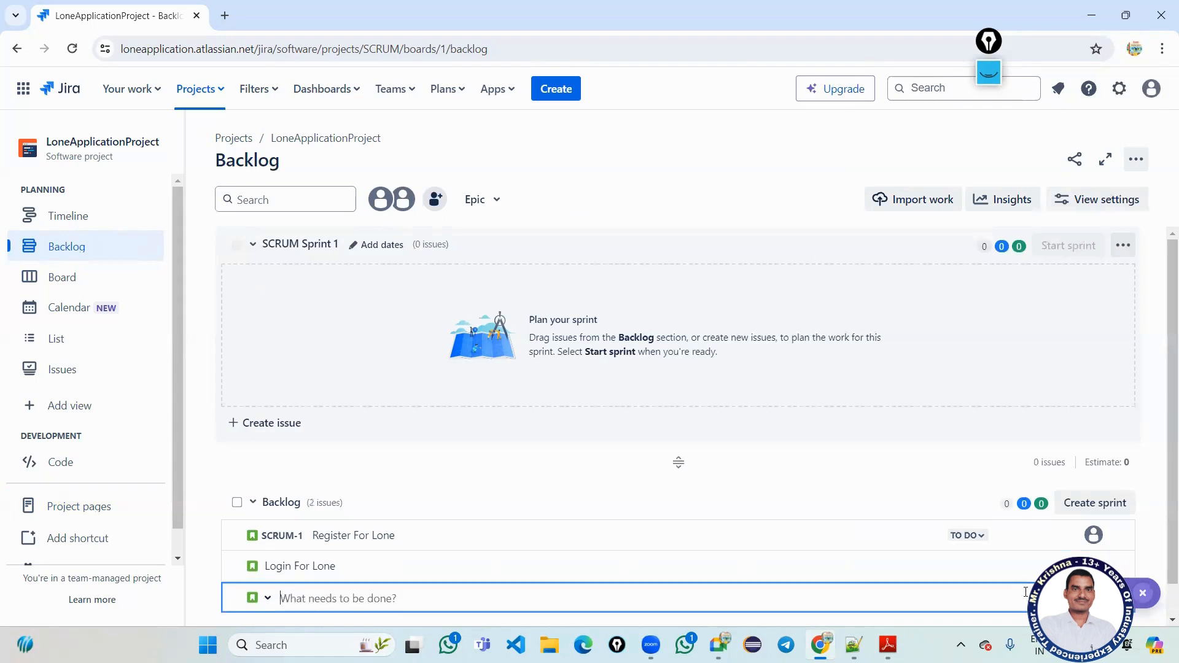
scroll(1019, 598, down, 1)
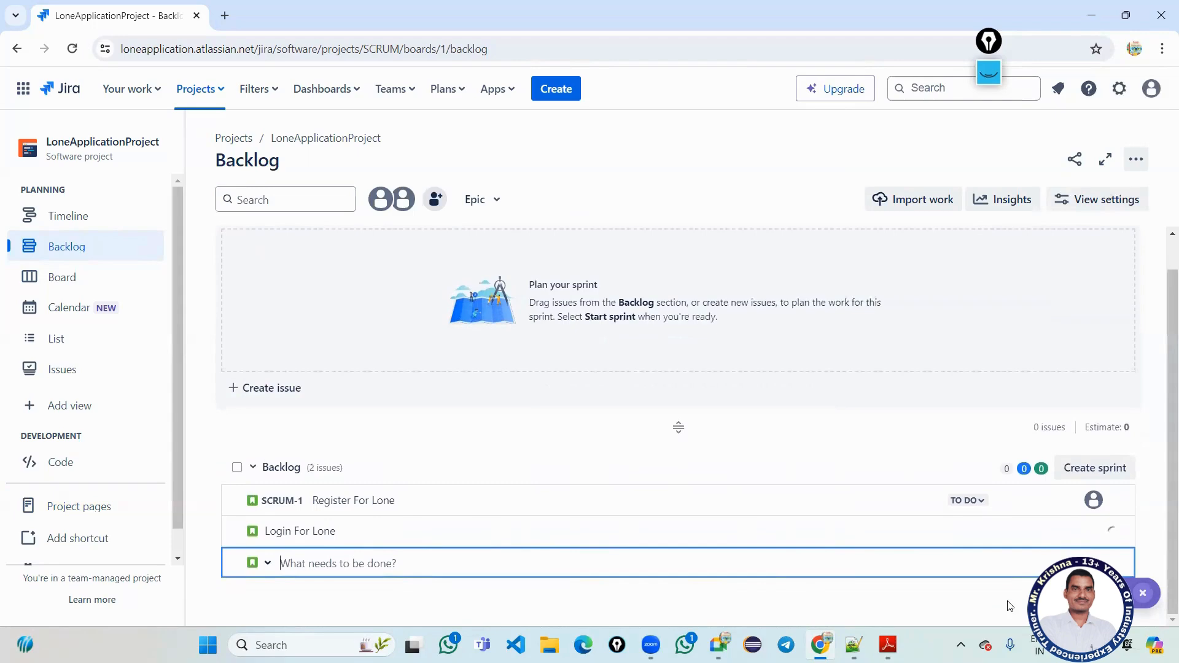
text(Hist)
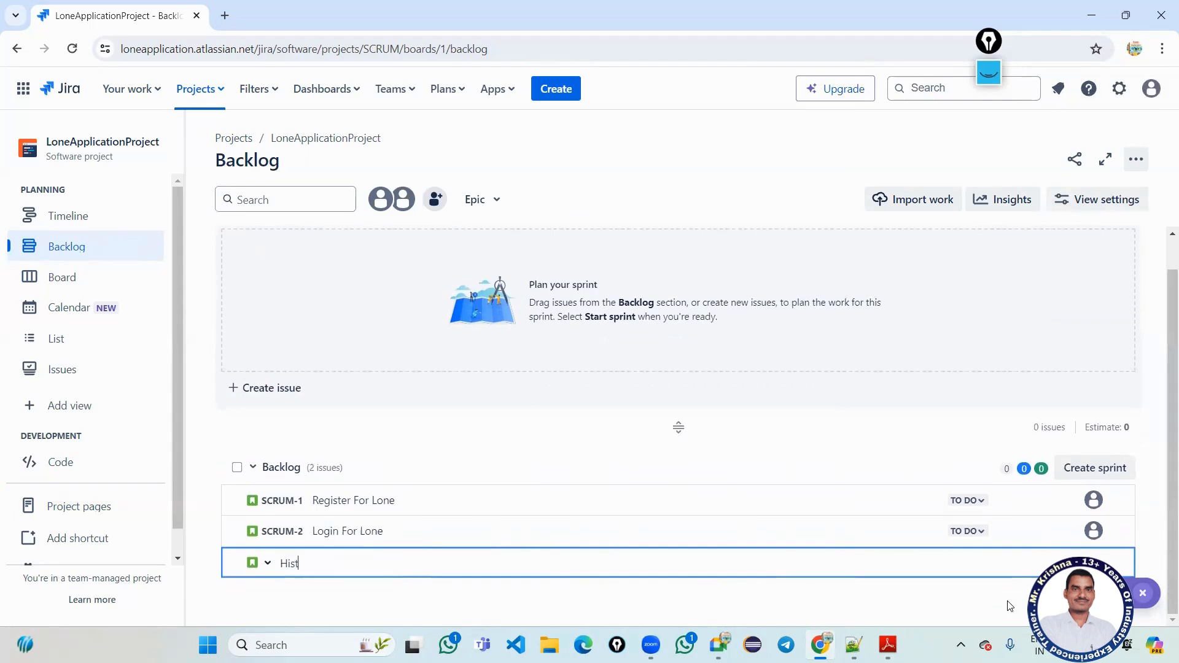
text(roy of)
right_click(306, 564)
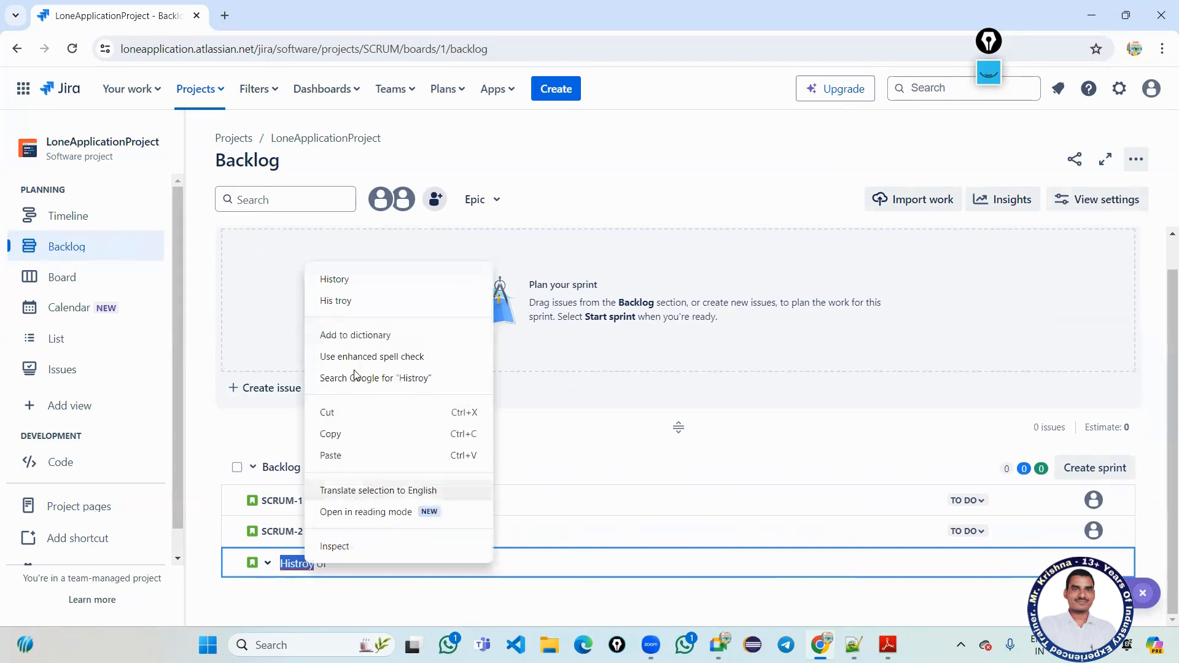
click(359, 281)
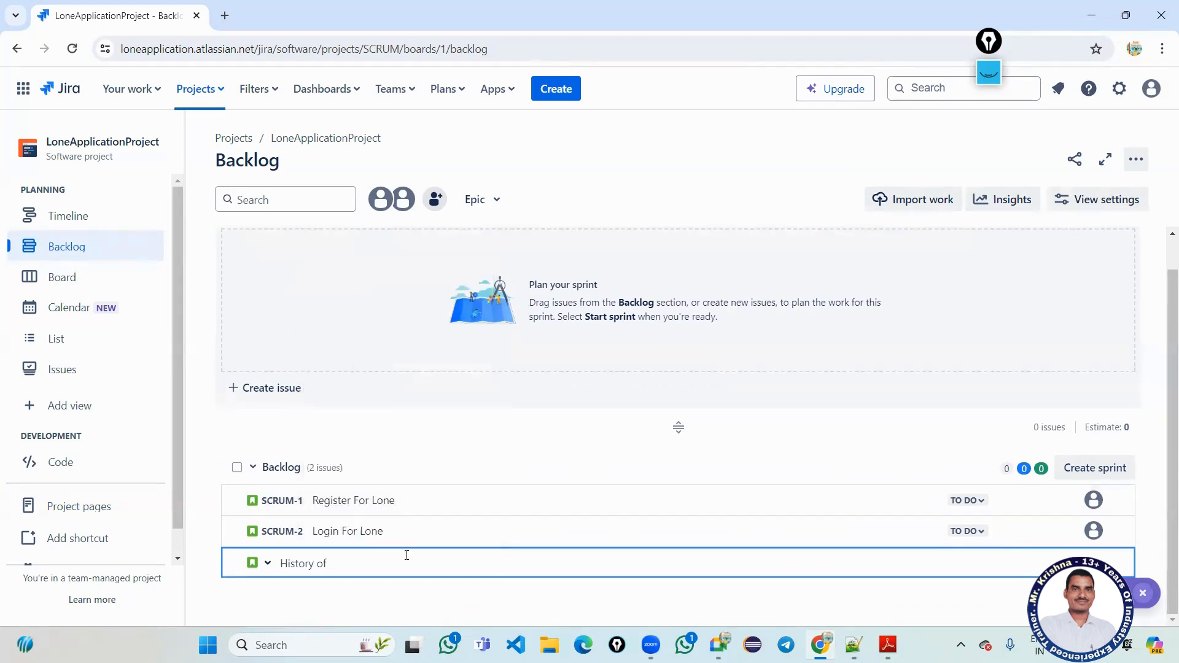
text(Lone)
text(Your)
key(Return)
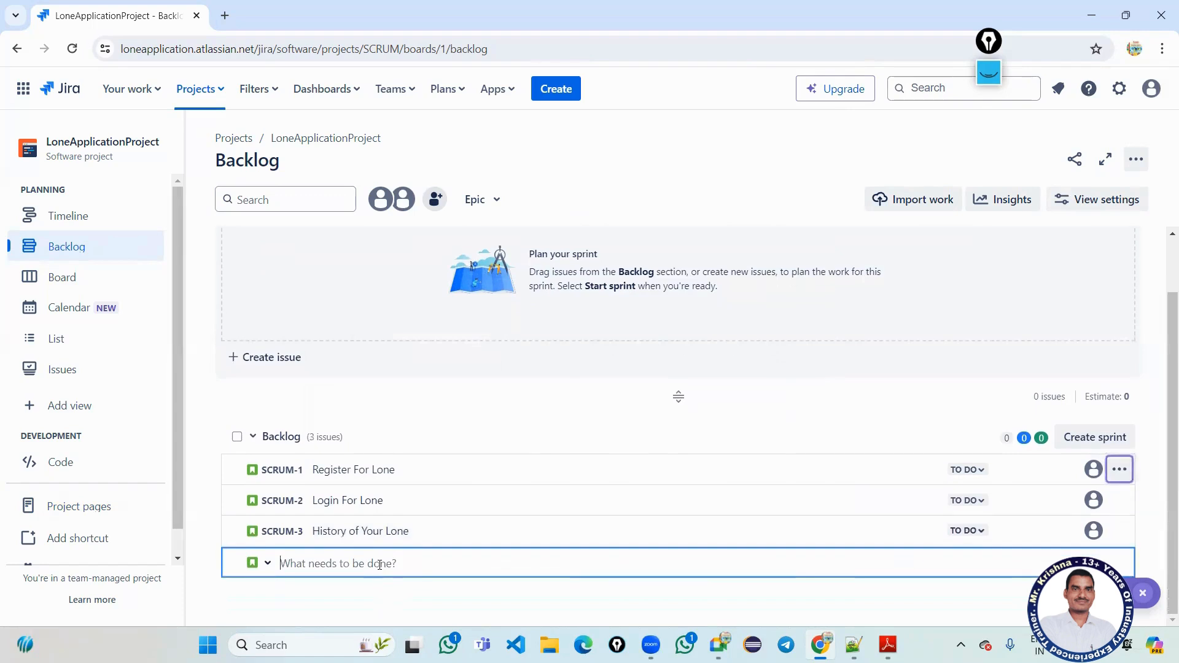
Rename SCRUM-3's summary to 'Status of Your Lone'.
click(423, 530)
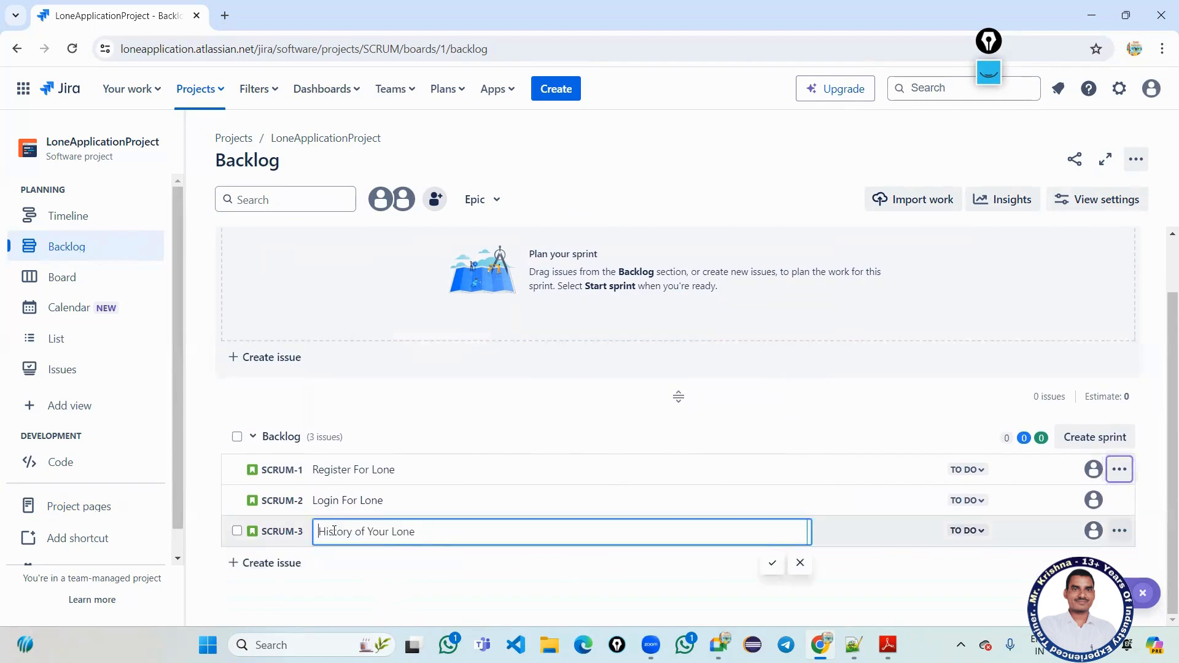
drag(351, 532, 300, 536)
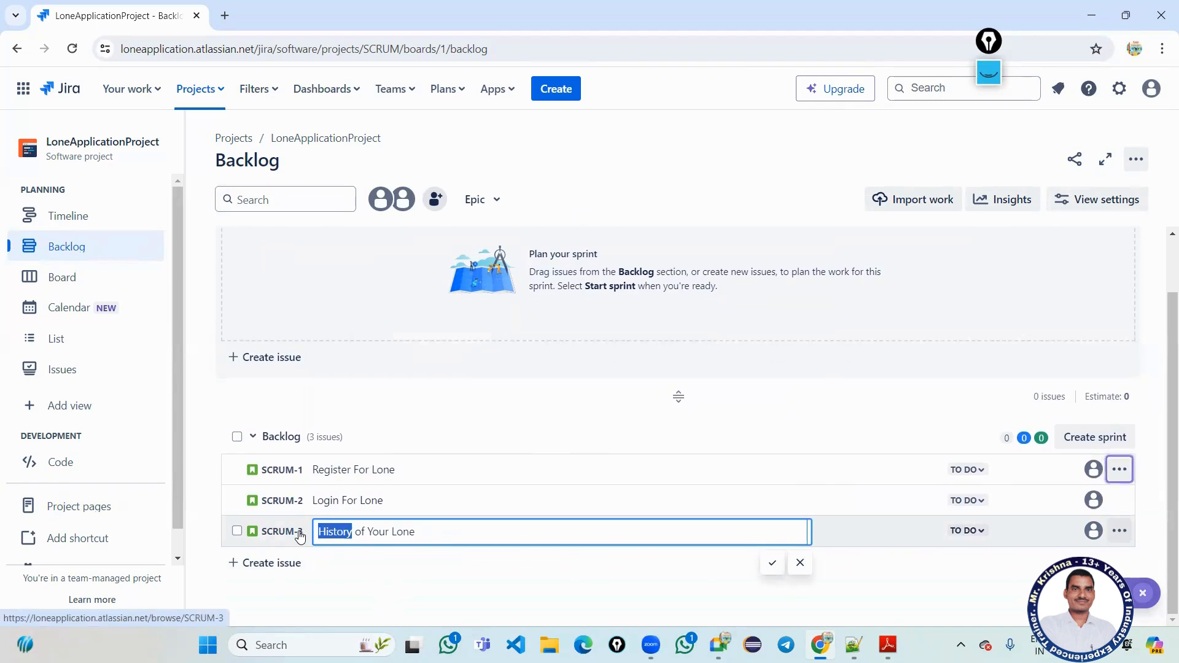
text(Statu)
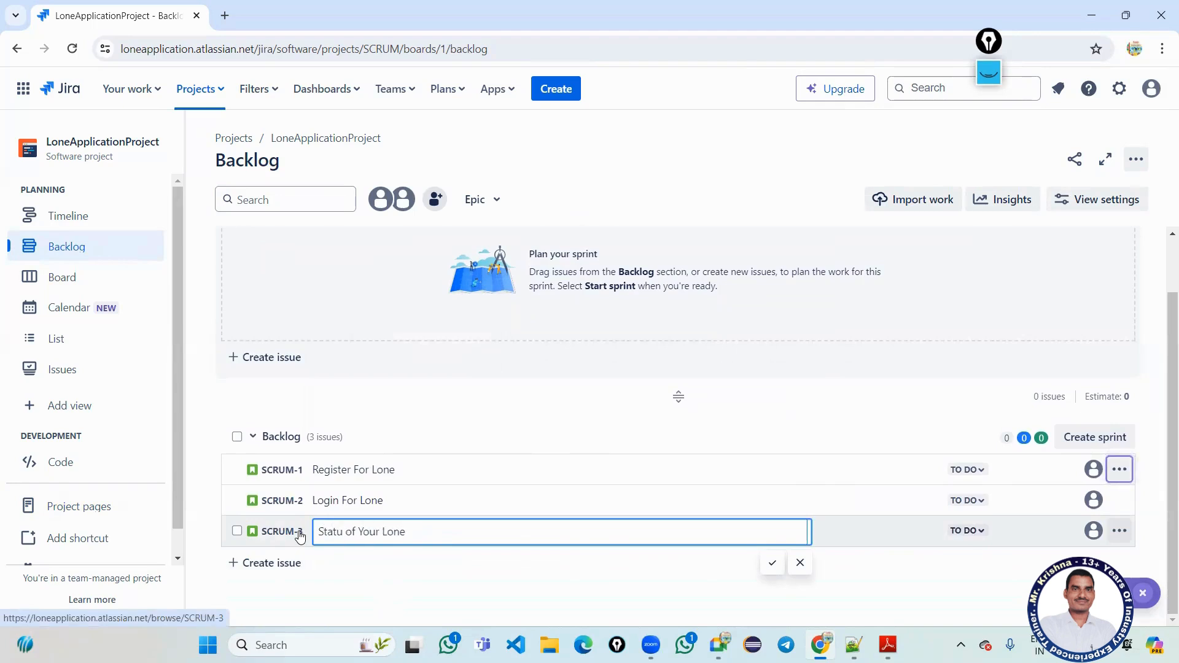
text(s)
key(Return)
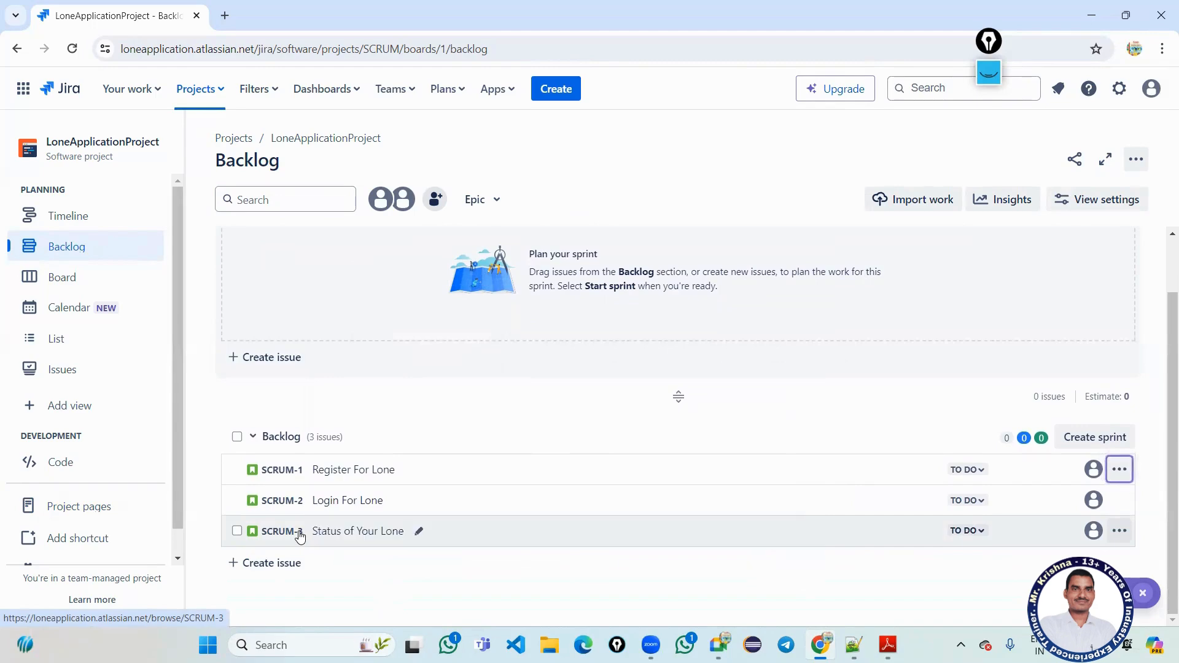
Add a fourth story, 'Close your lone'.
click(296, 572)
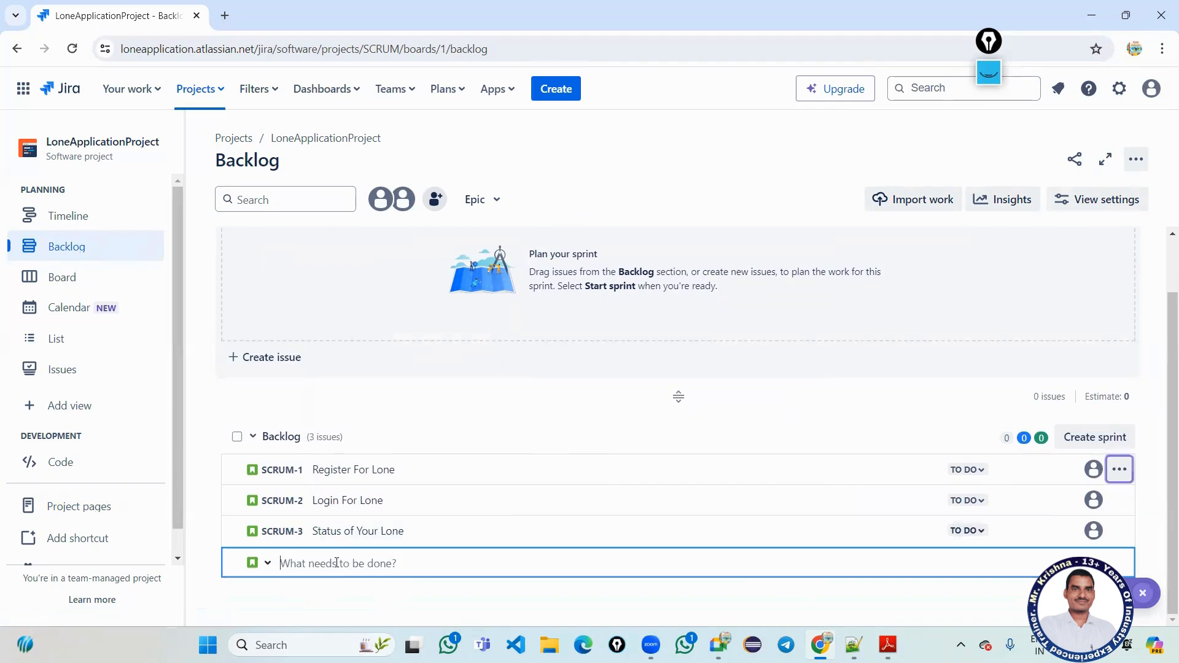
text(Clo)
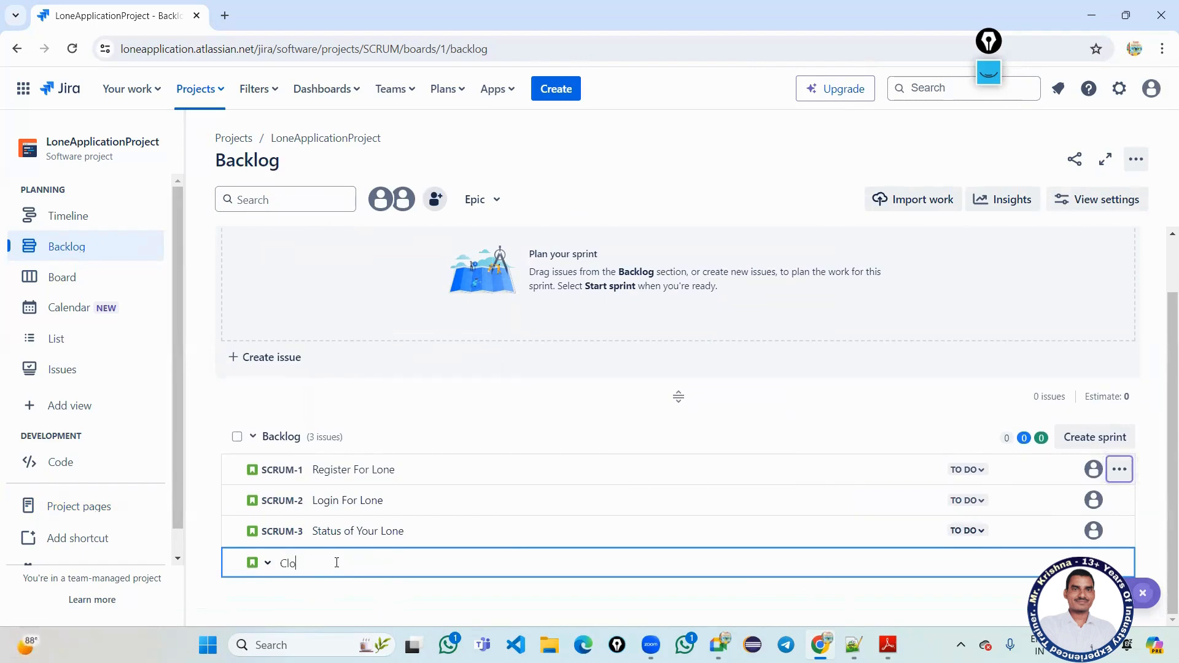
text(se your lone)
key(Return)
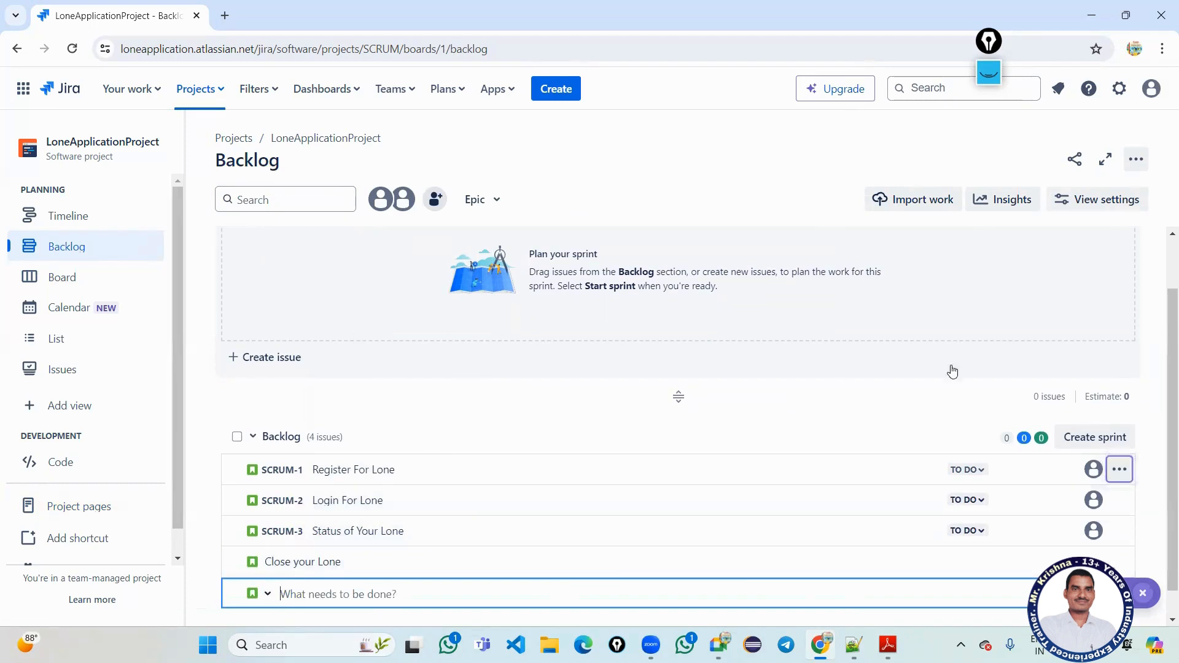
Open SCRUM-1 Register For Lone's detail panel, then its full issue page in a new tab.
click(967, 470)
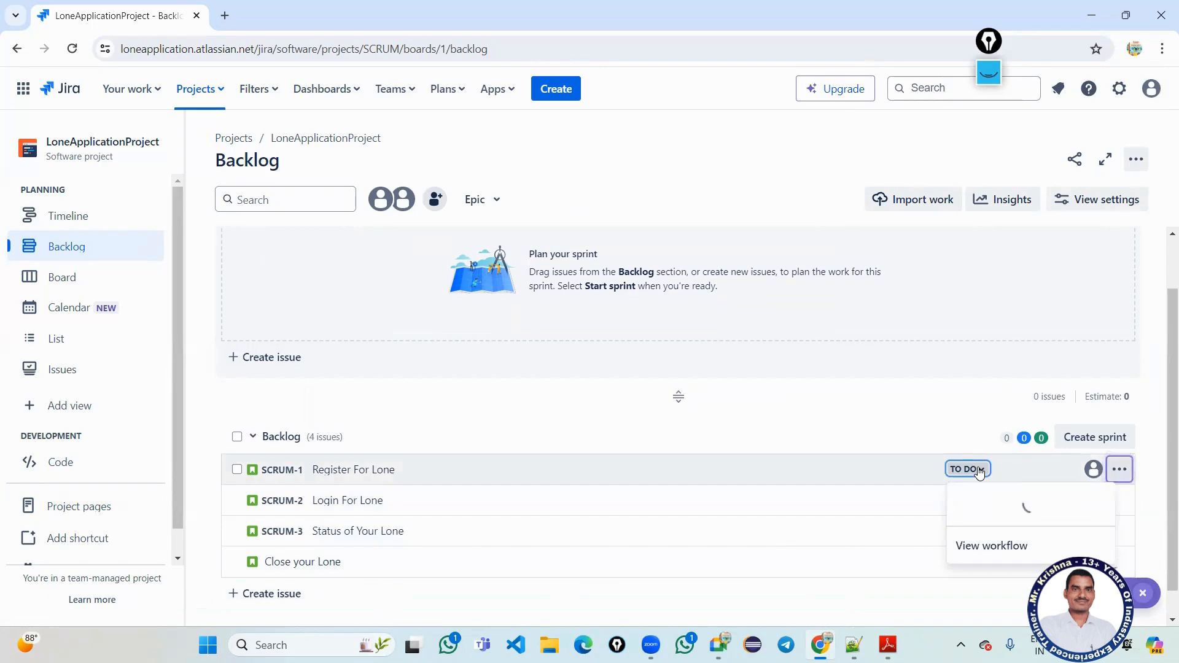
click(858, 435)
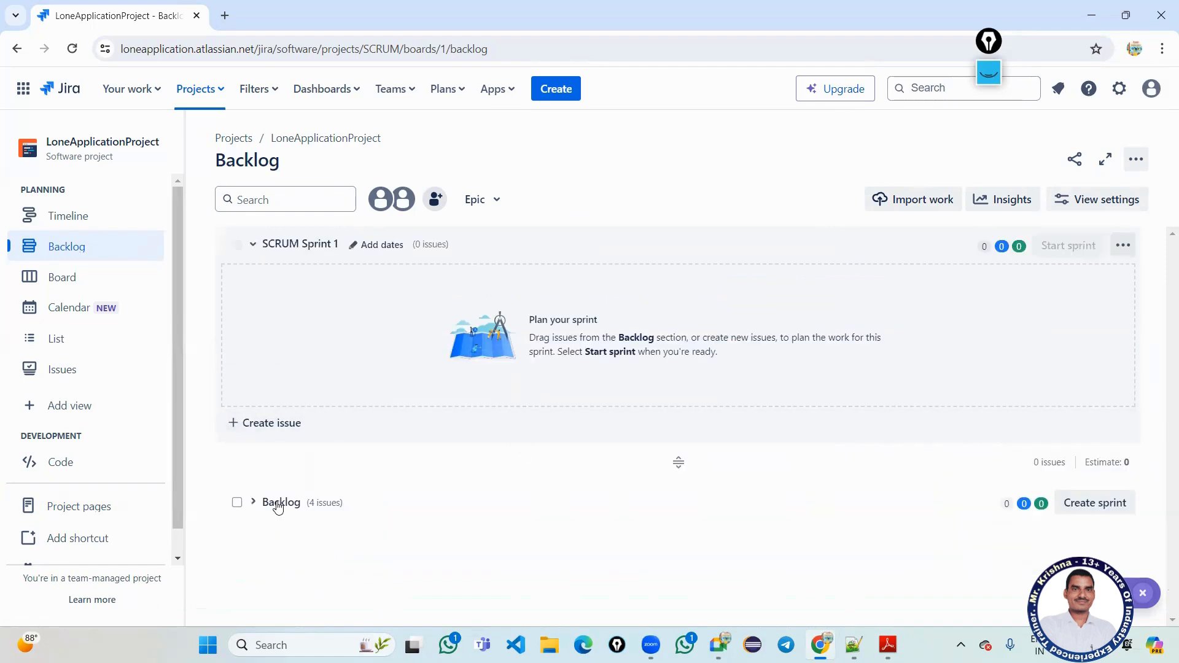
click(277, 503)
scroll(516, 522, down, 2)
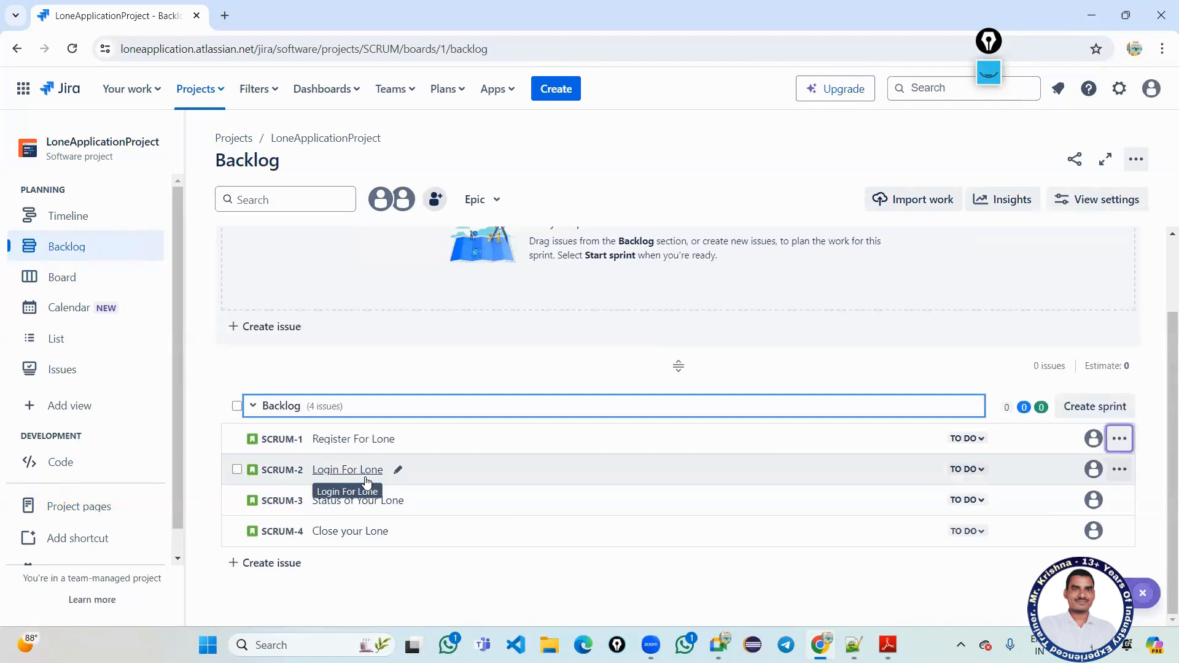
click(334, 441)
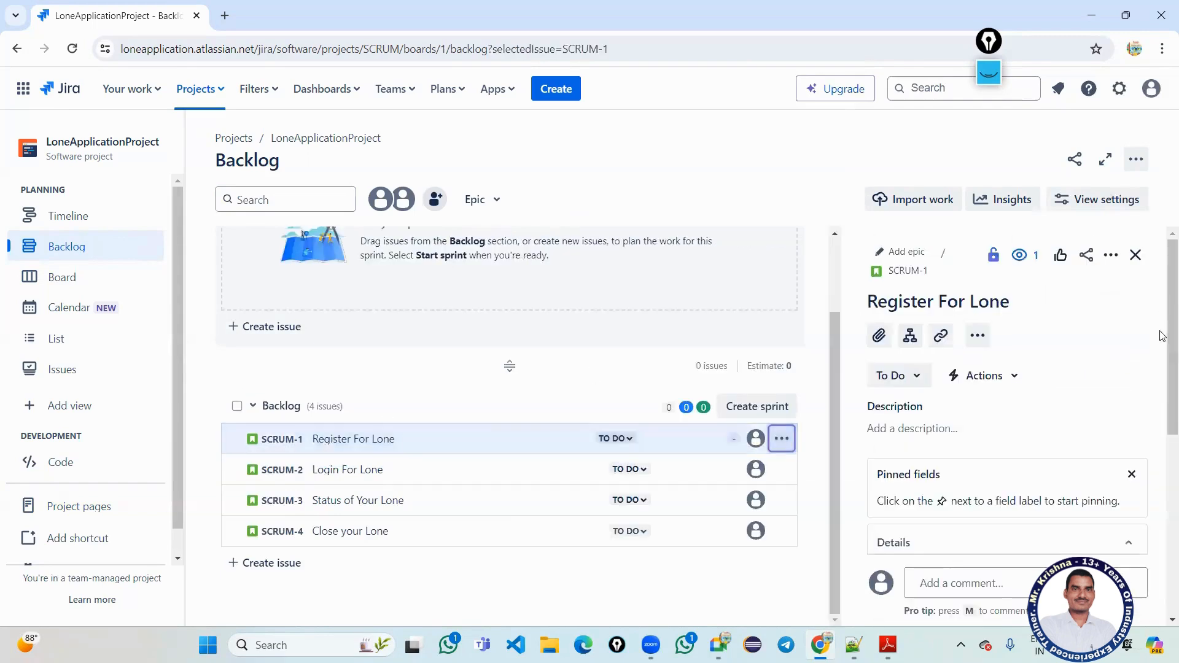
click(904, 271)
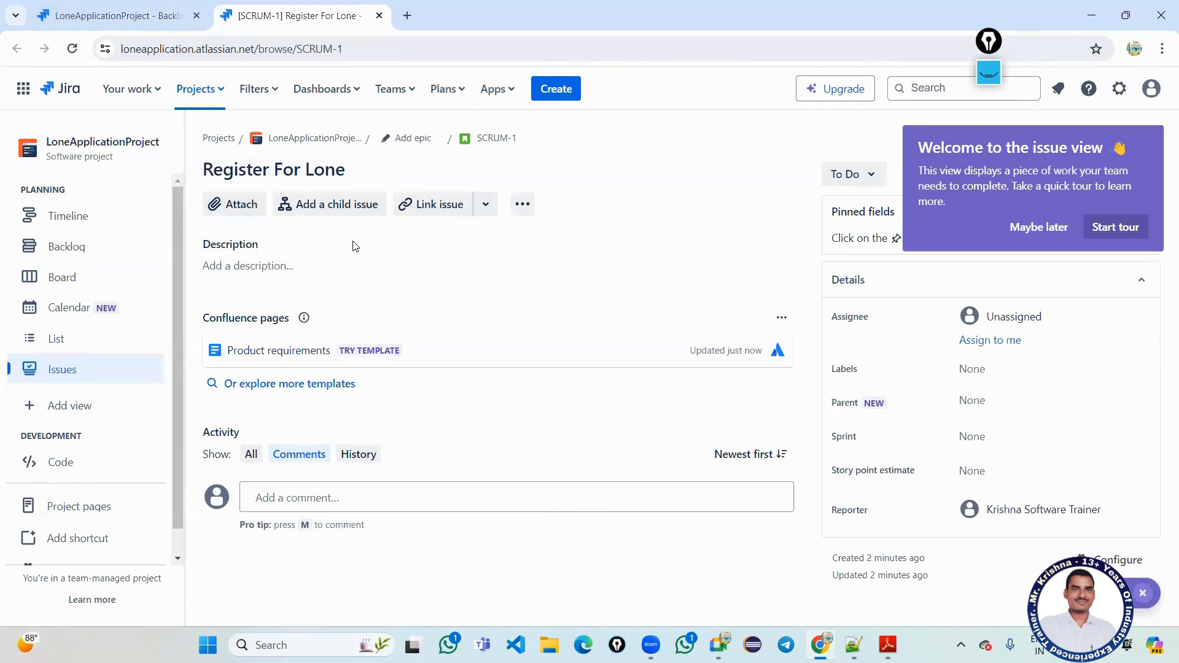
Dismiss the issue view tour and copy the title 'Register For Lone'.
click(282, 268)
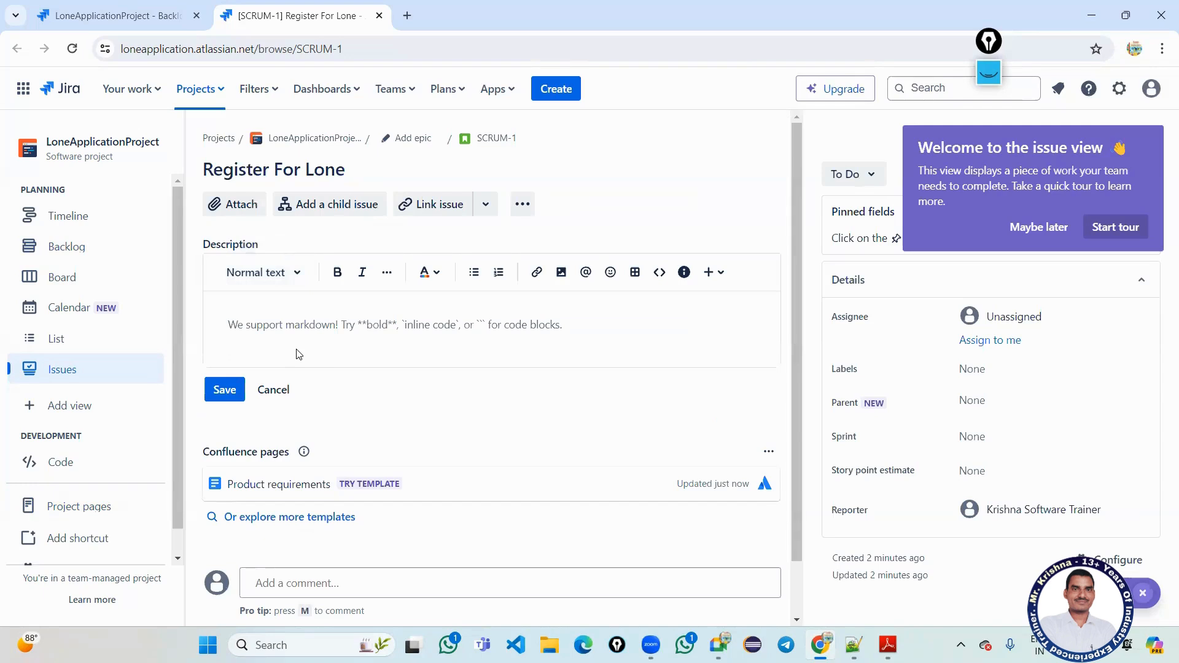
scroll(296, 335, down, 1)
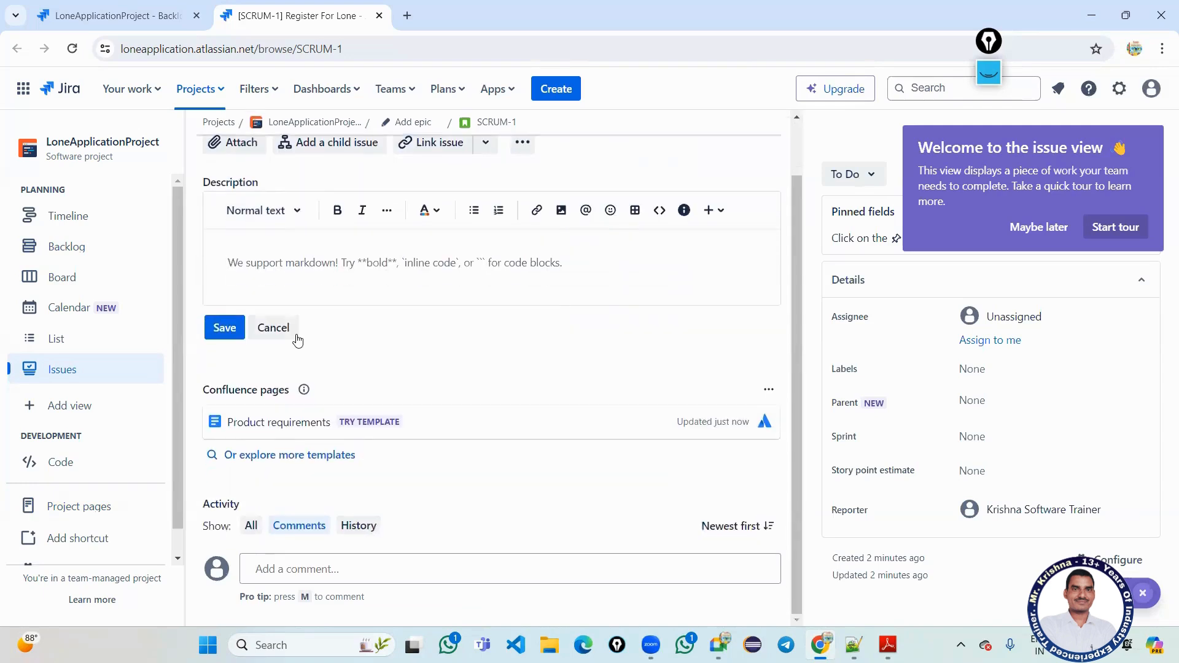
scroll(296, 335, up, 1)
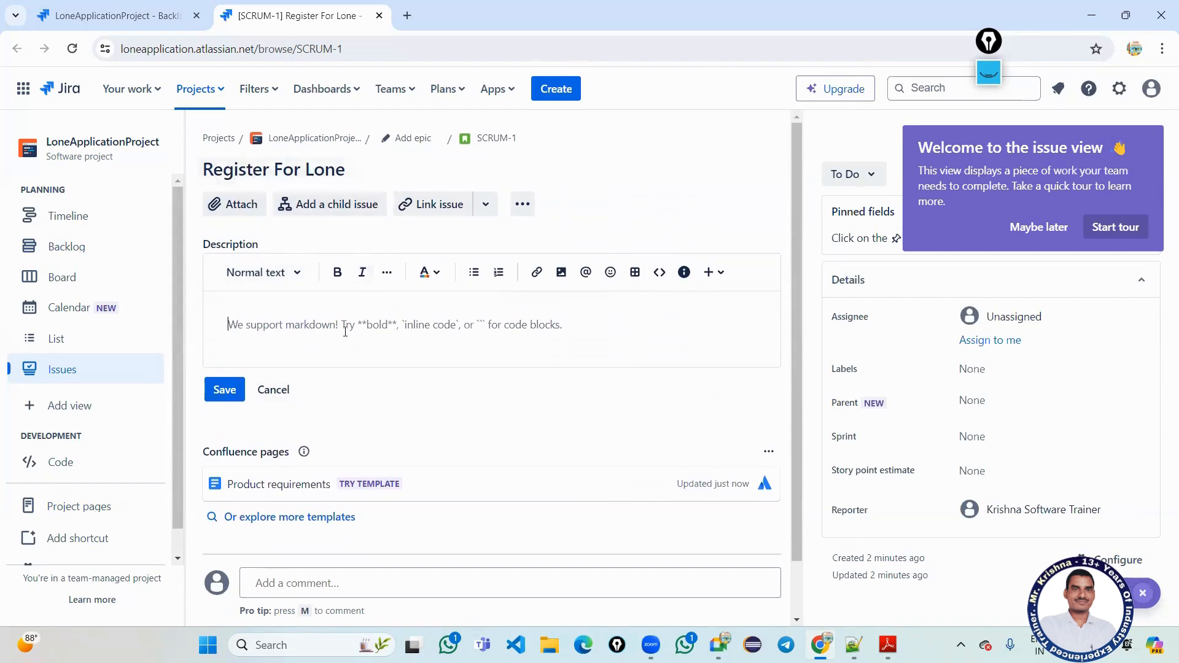
click(1044, 227)
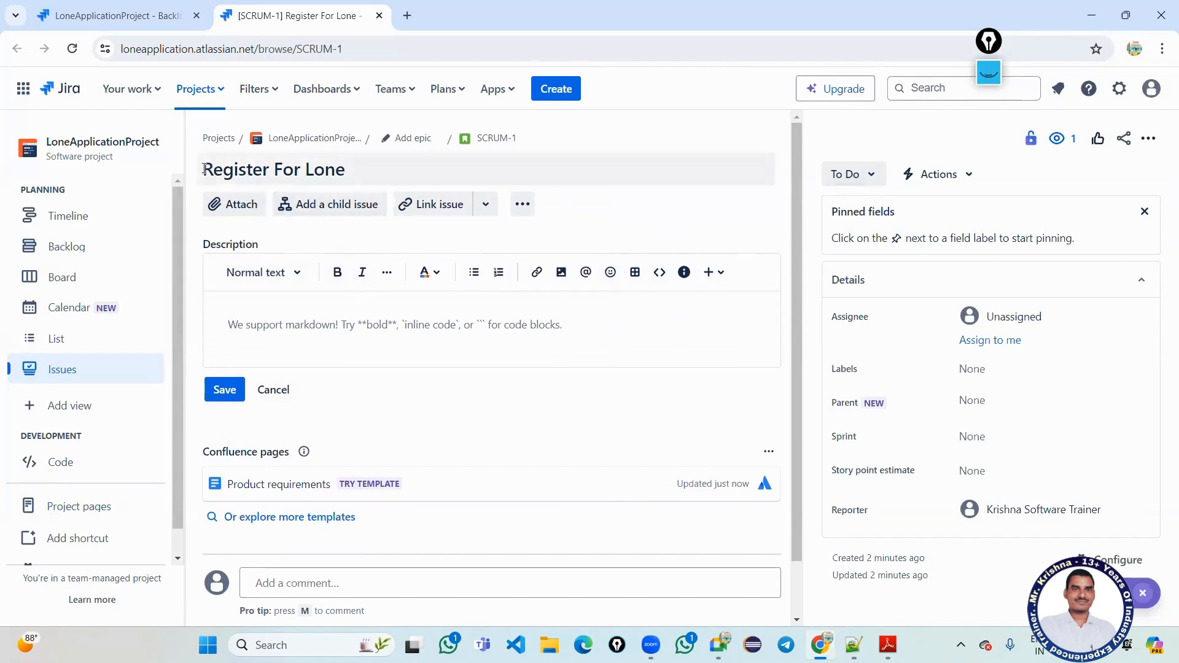
drag(208, 167, 348, 171)
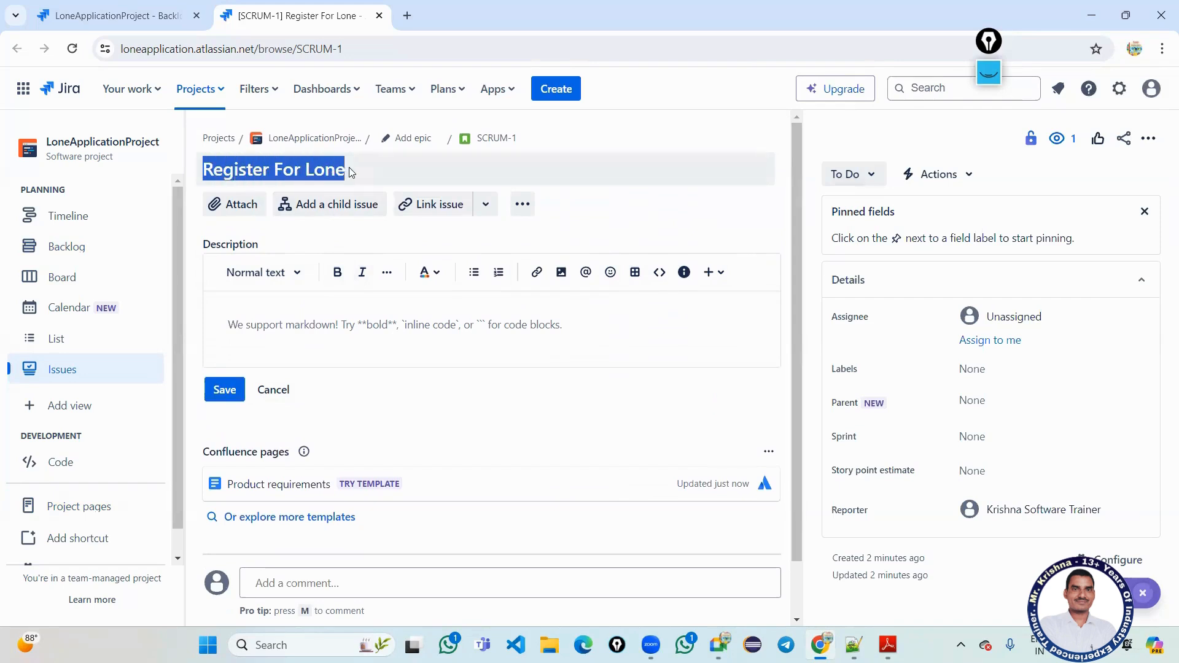
key(ctrl+c)
Start the description with a 'Register For Lone:' heading and a dashed divider line.
click(252, 318)
key(ctrl+v)
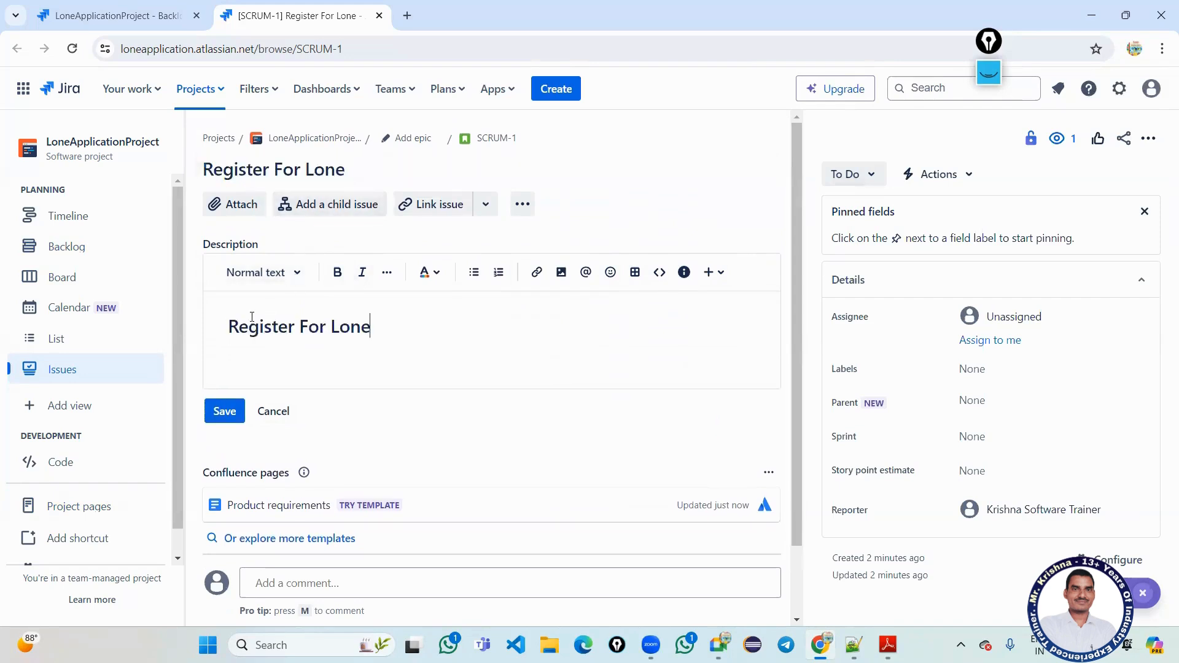
text(:)
key(Return)
text(------------------)
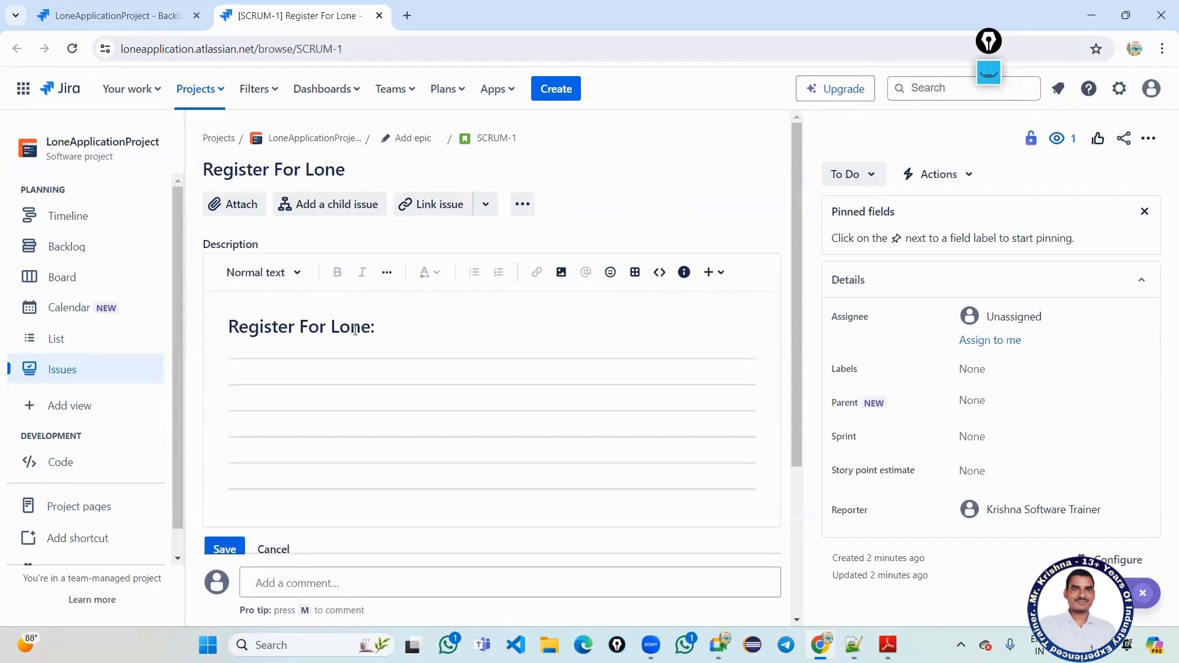
key(BackSpace)
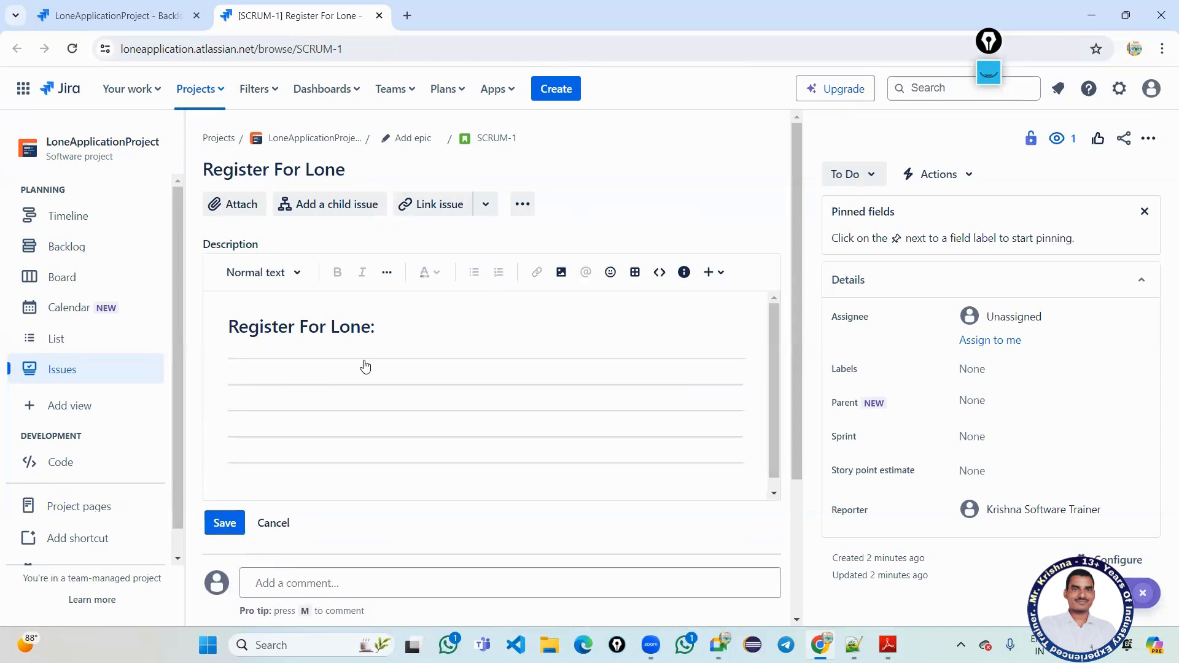
key(BackSpace)
key(BackSpace)
key(BackSpace)
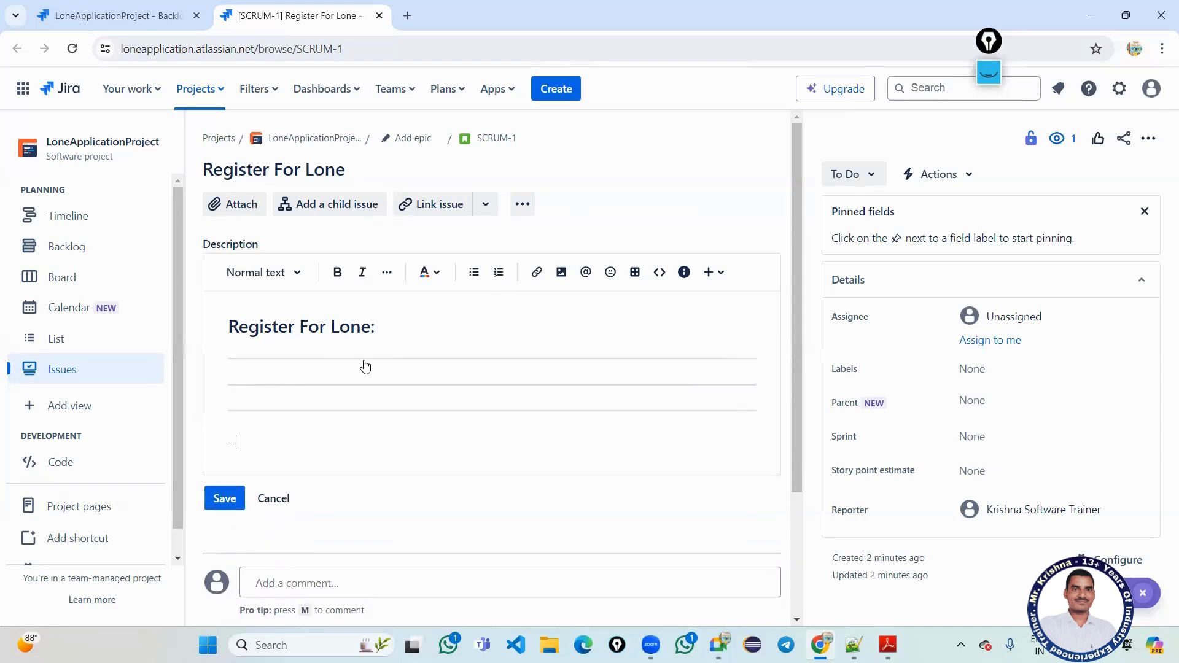
key(BackSpace)
key(BackSpace)
key(BackSpace)
key(BackSpace)
key(BackSpace)
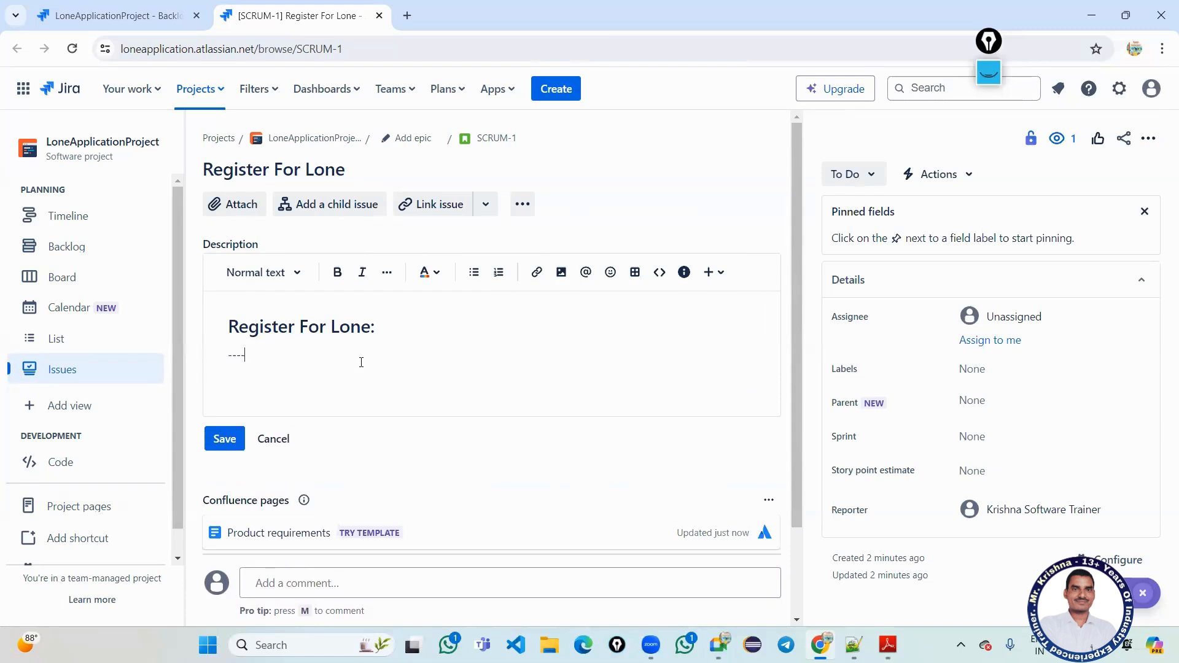
text(-------------------------)
key(Return)
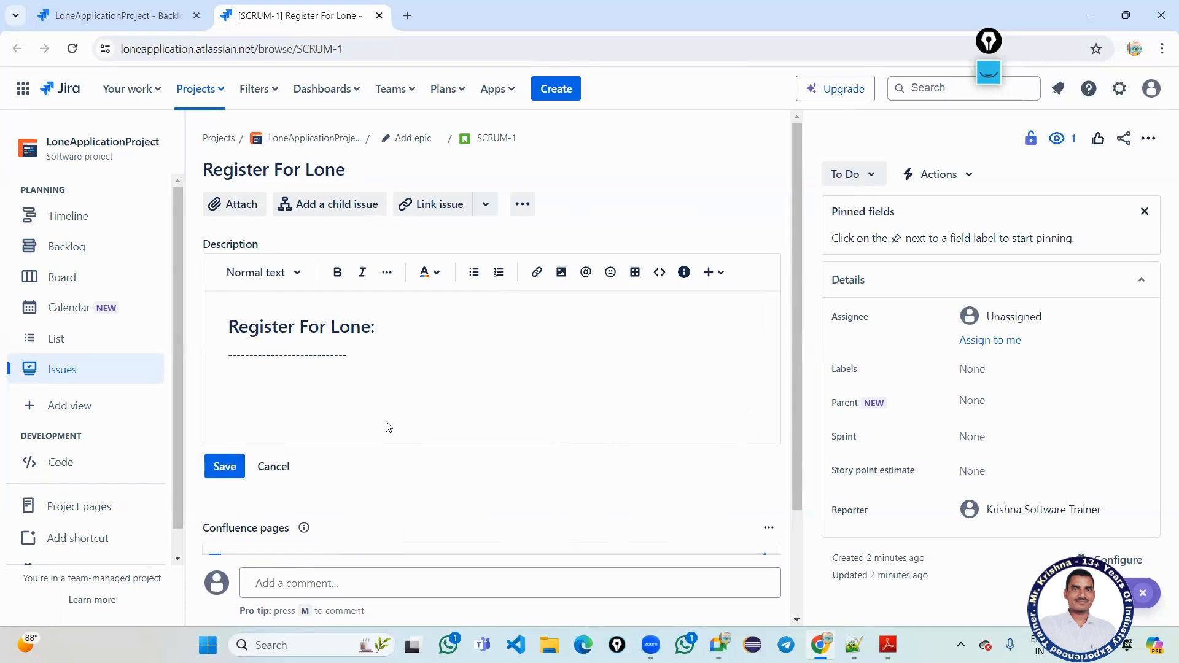
Add '1.Enter Your Name' as the first field, then go back to the Backlog tab.
text(1)
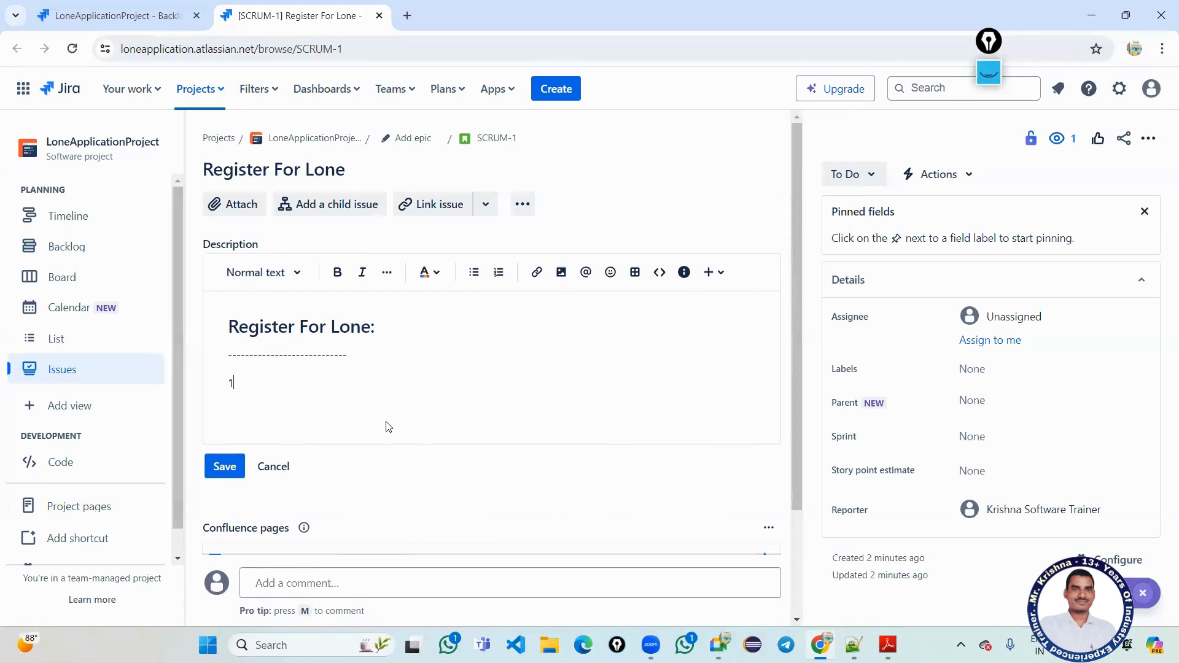
text(.Enter Your Name)
scroll(388, 427, down, 3)
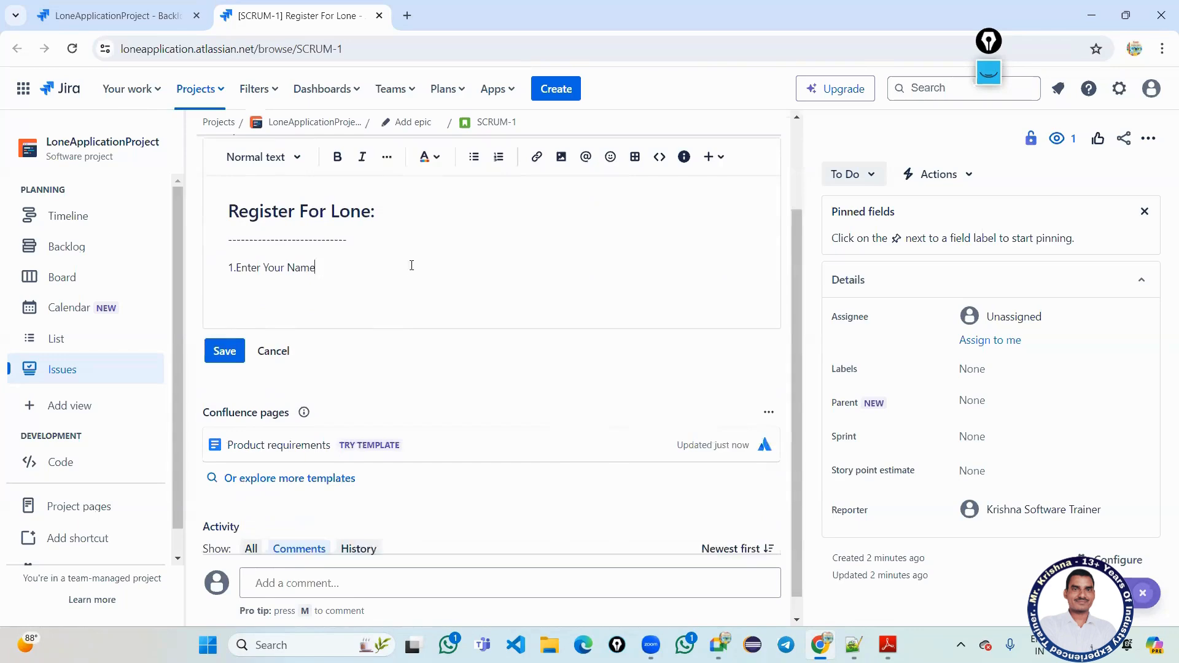
scroll(444, 371, up, 3)
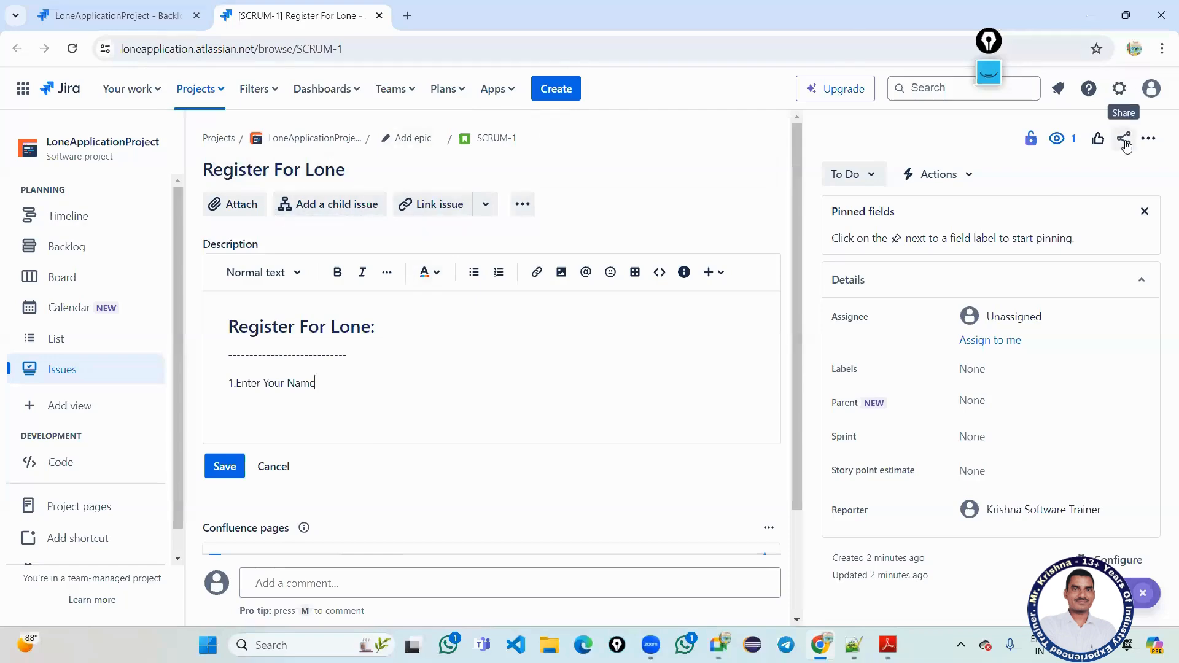
click(158, 20)
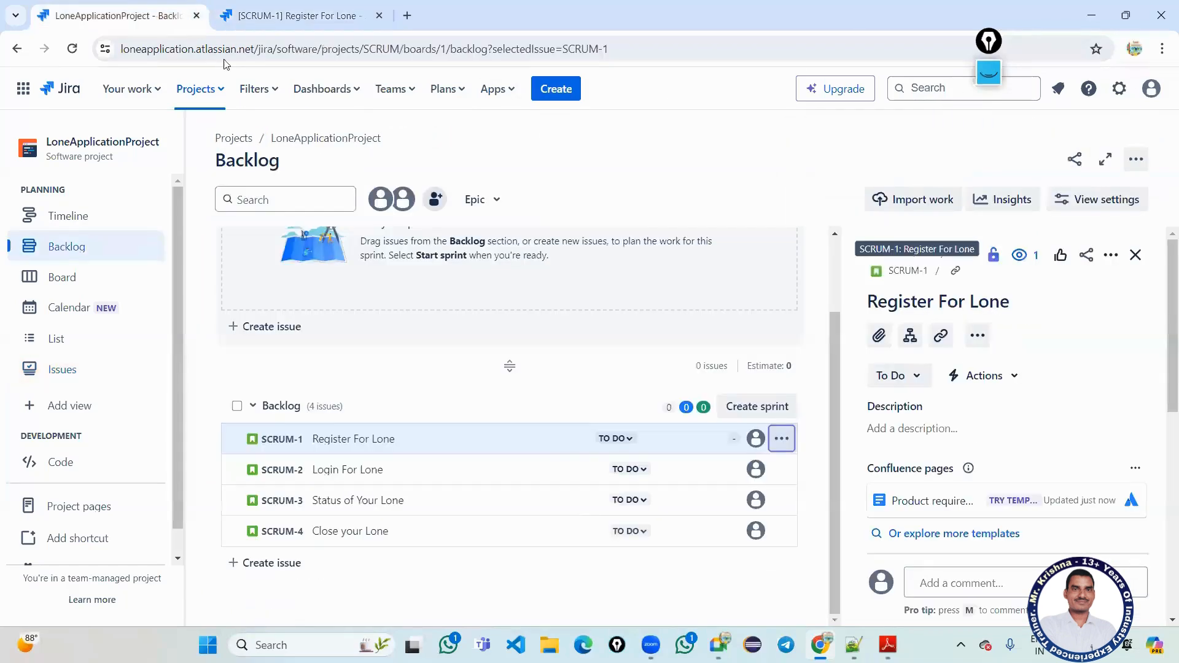
click(782, 439)
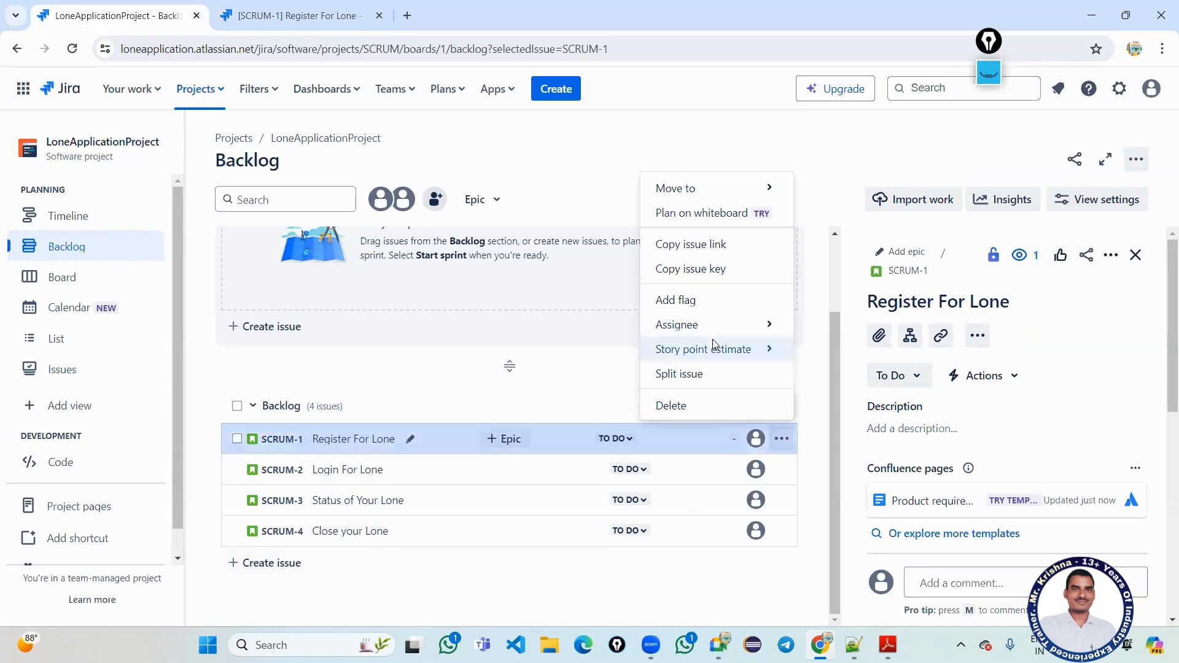
mouse_move(724, 348)
click(715, 372)
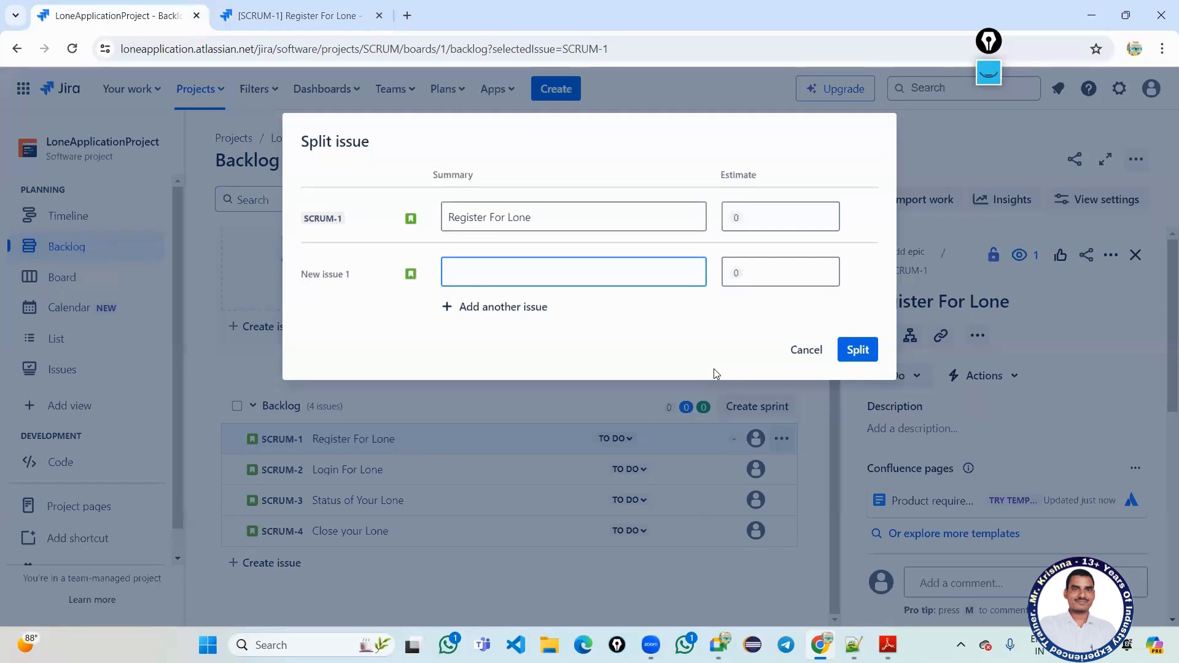
click(806, 349)
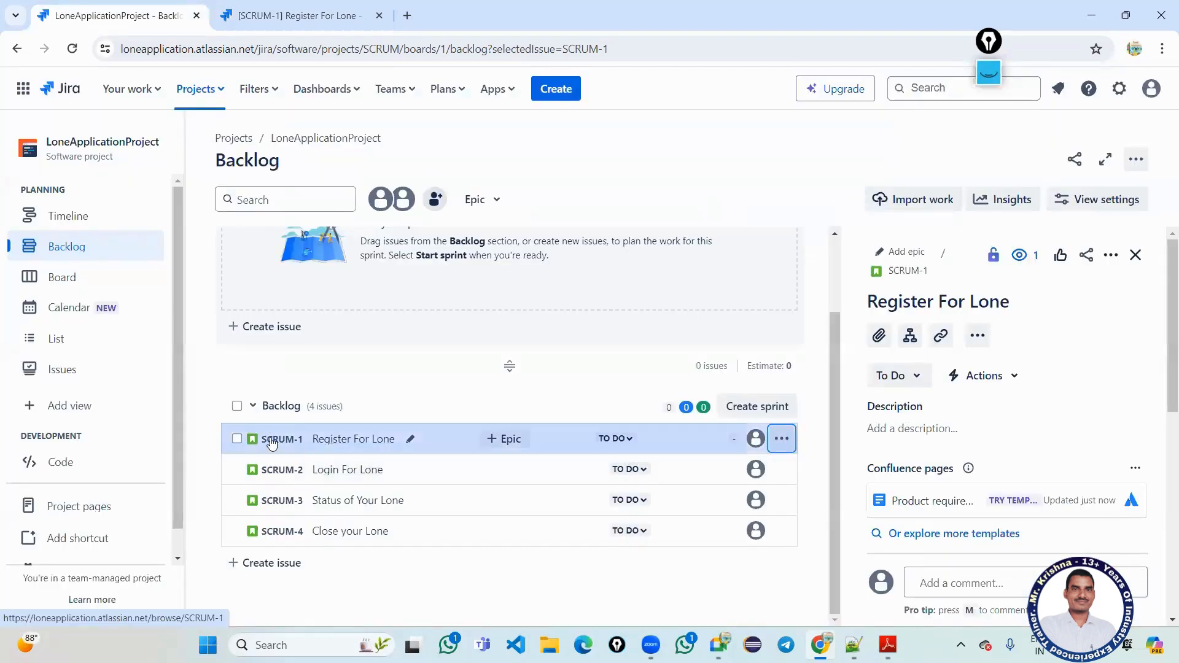
click(503, 439)
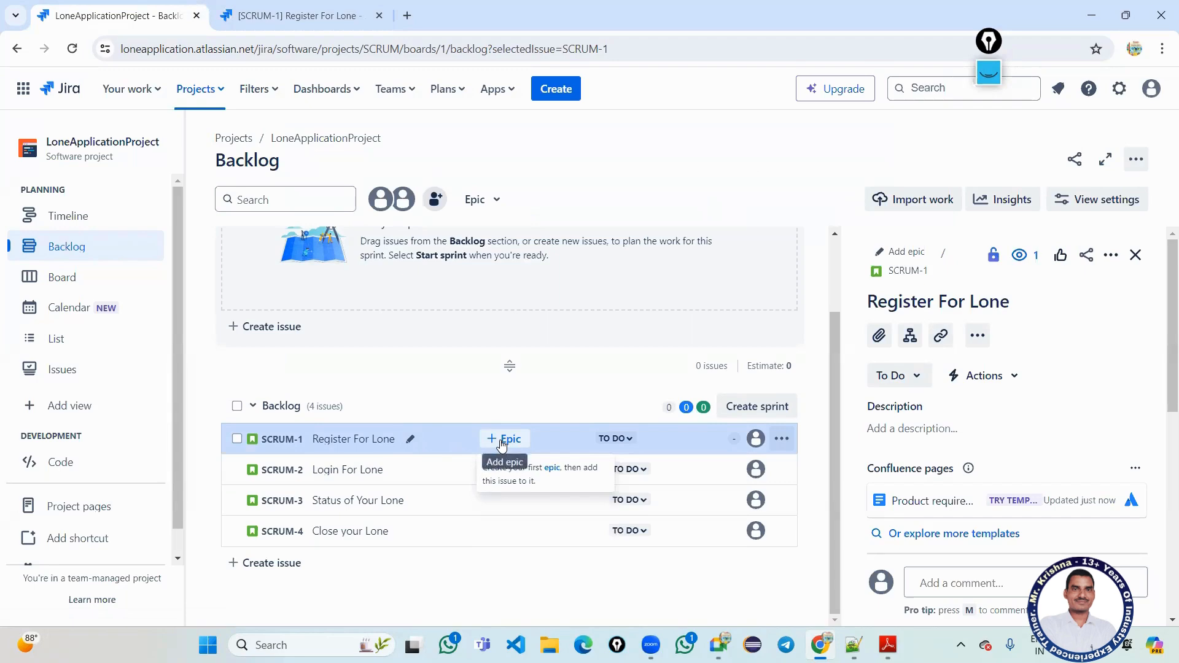
Create an Epic issue with summary 'Register For Lone', which becomes SCRUM-5.
click(552, 468)
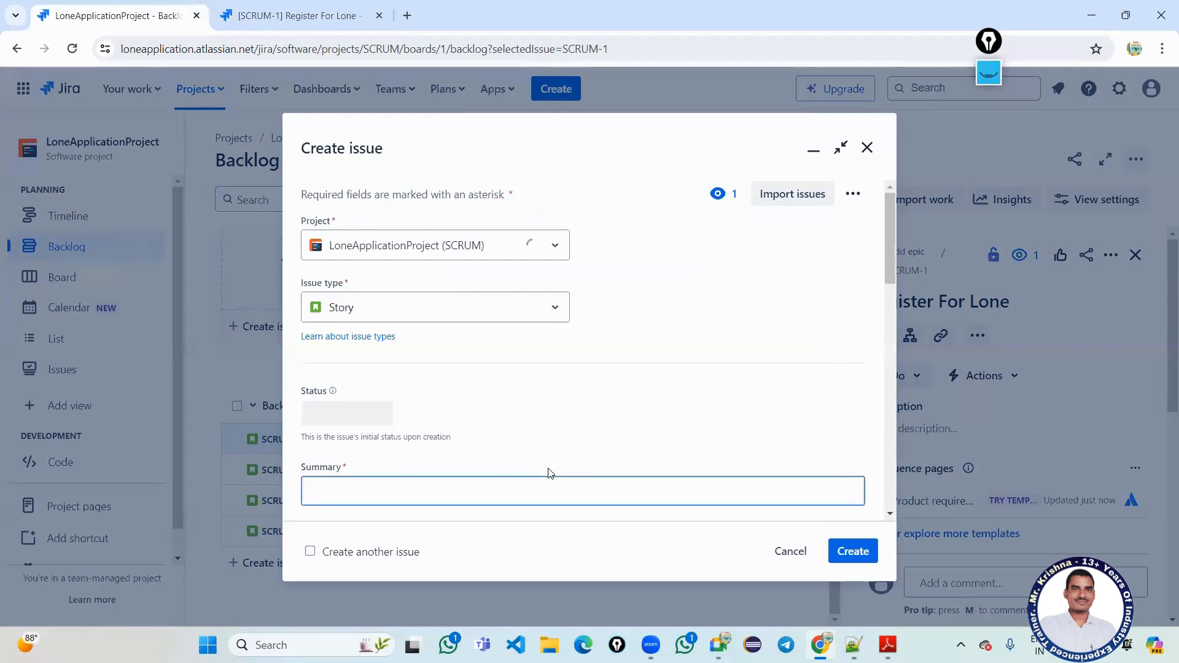
click(415, 317)
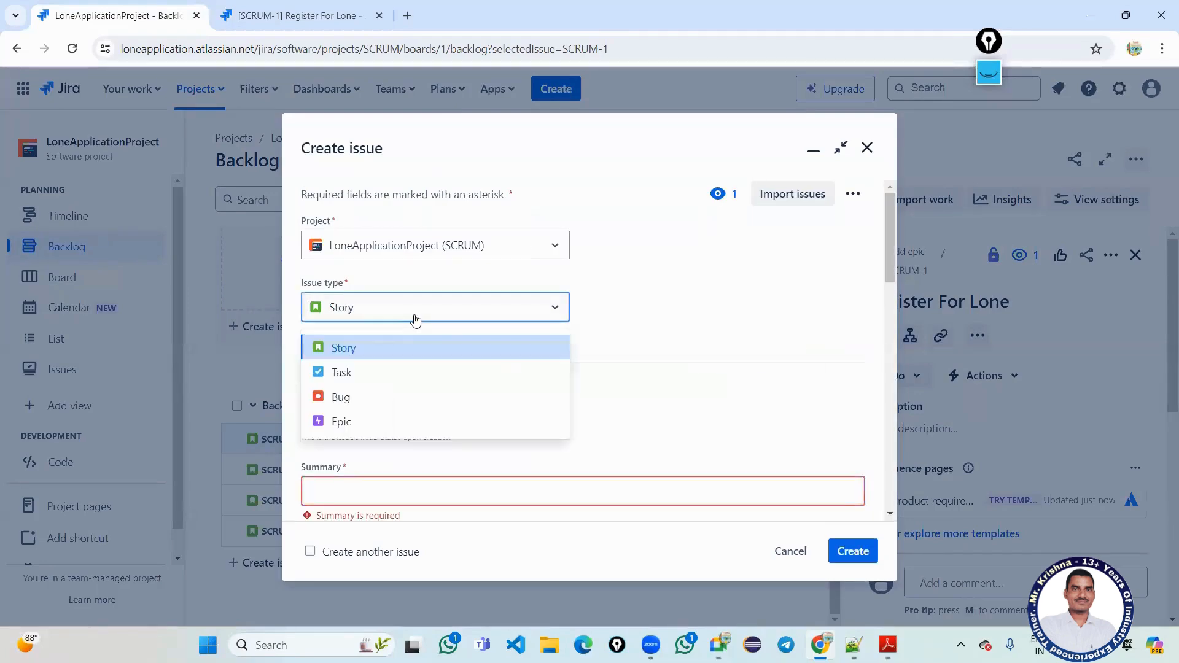
click(367, 423)
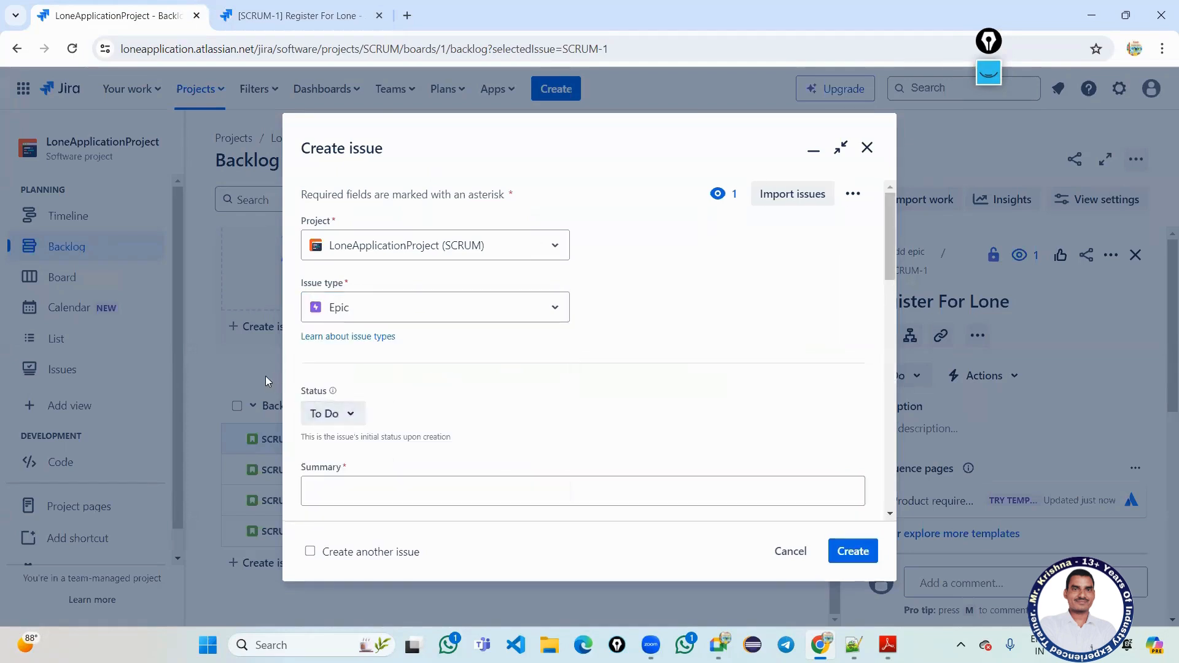
scroll(409, 476, down, 1)
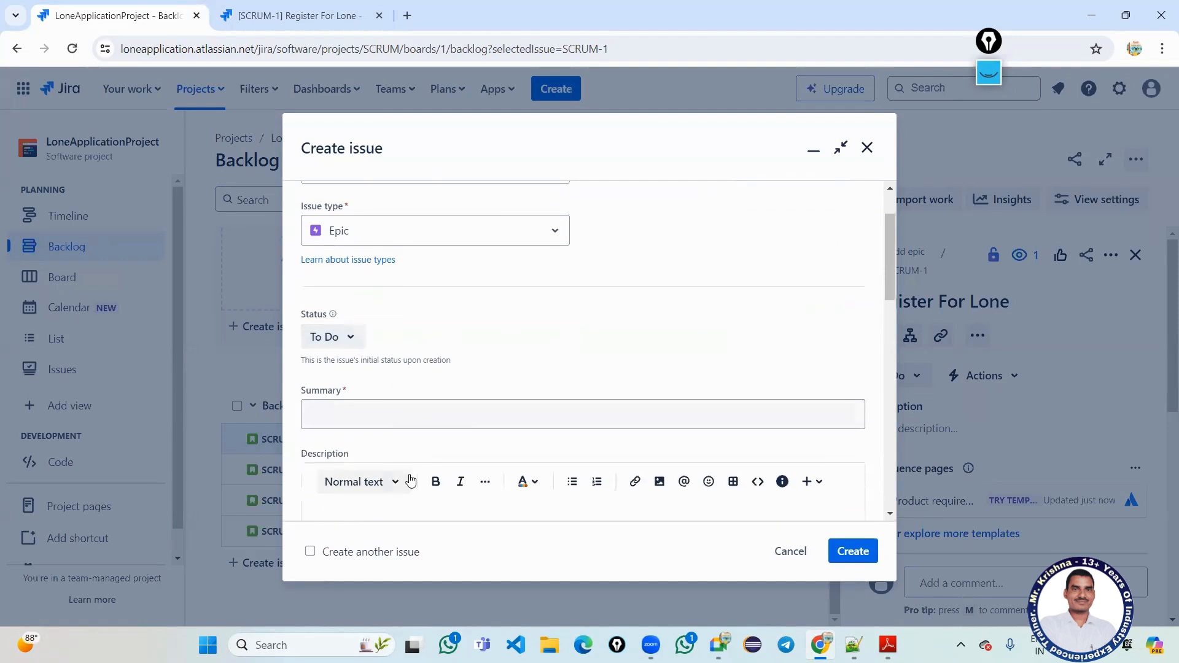
scroll(414, 393, down, 2)
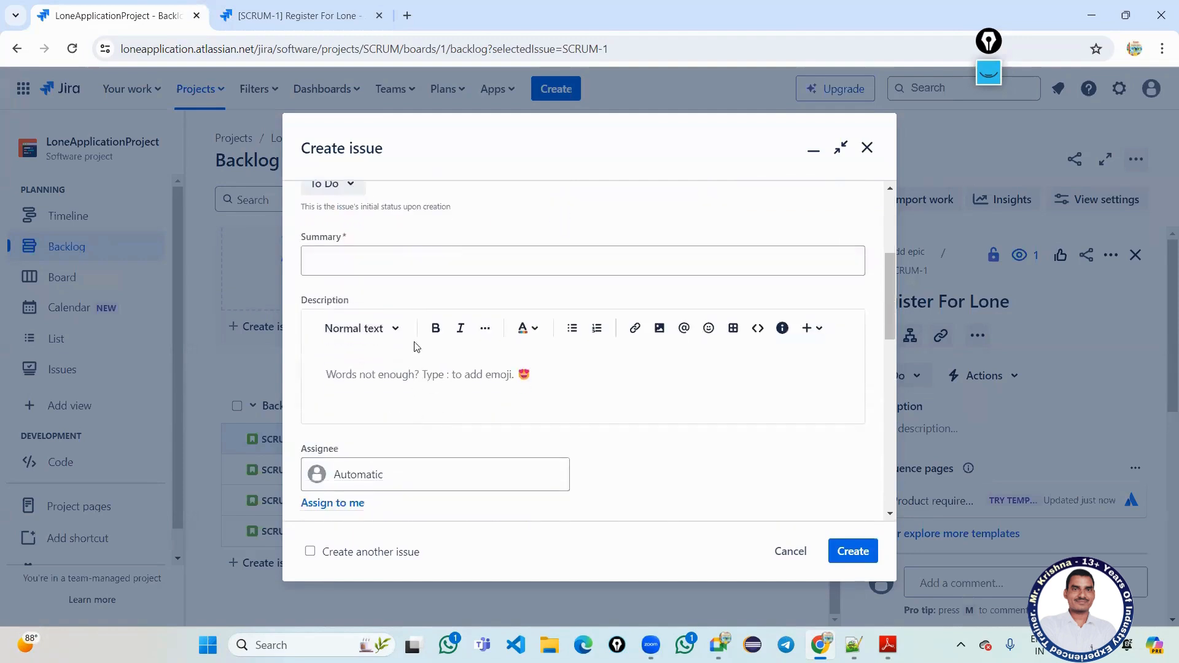
click(415, 264)
text(Re)
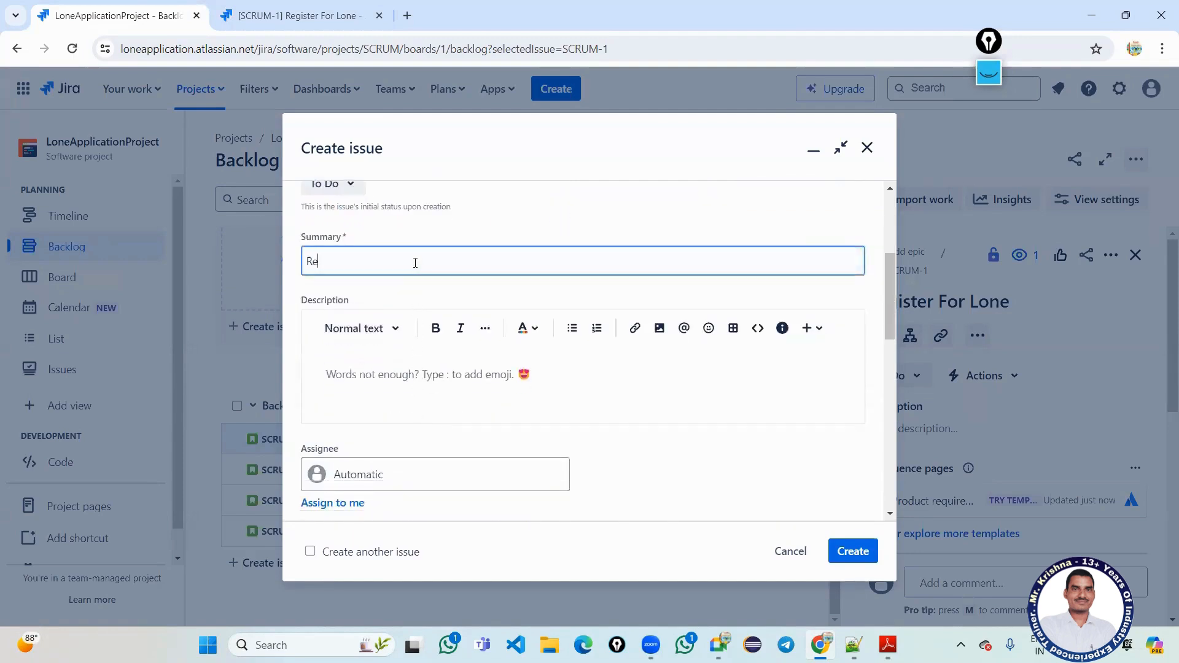
text(gis)
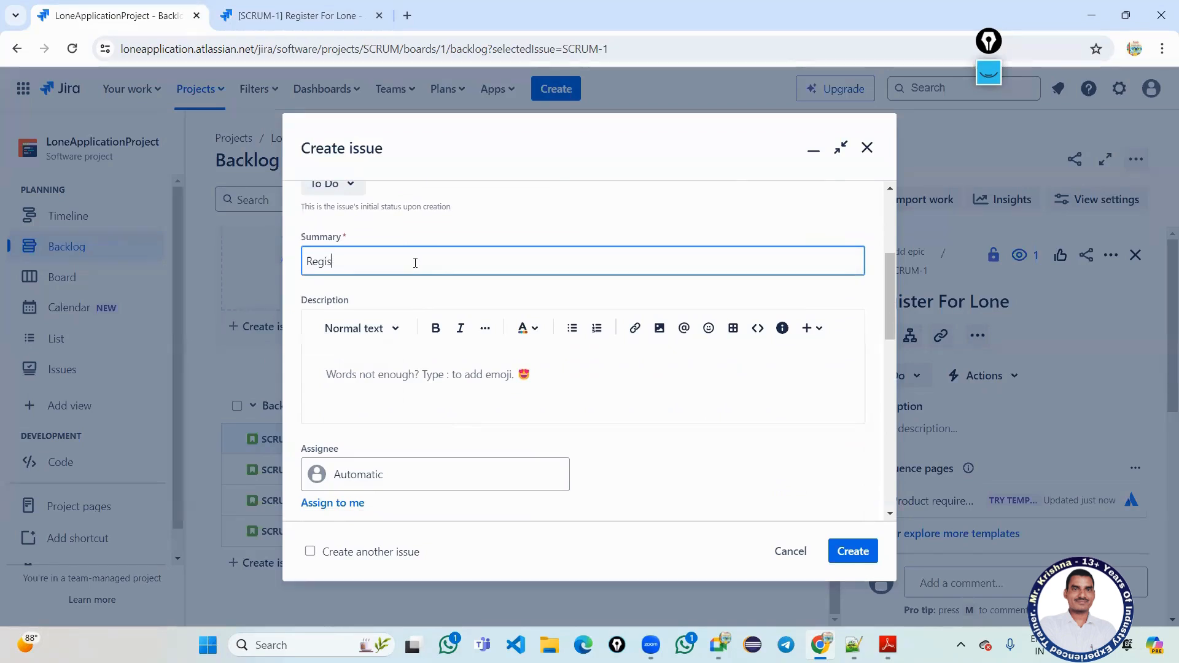
text(ter )
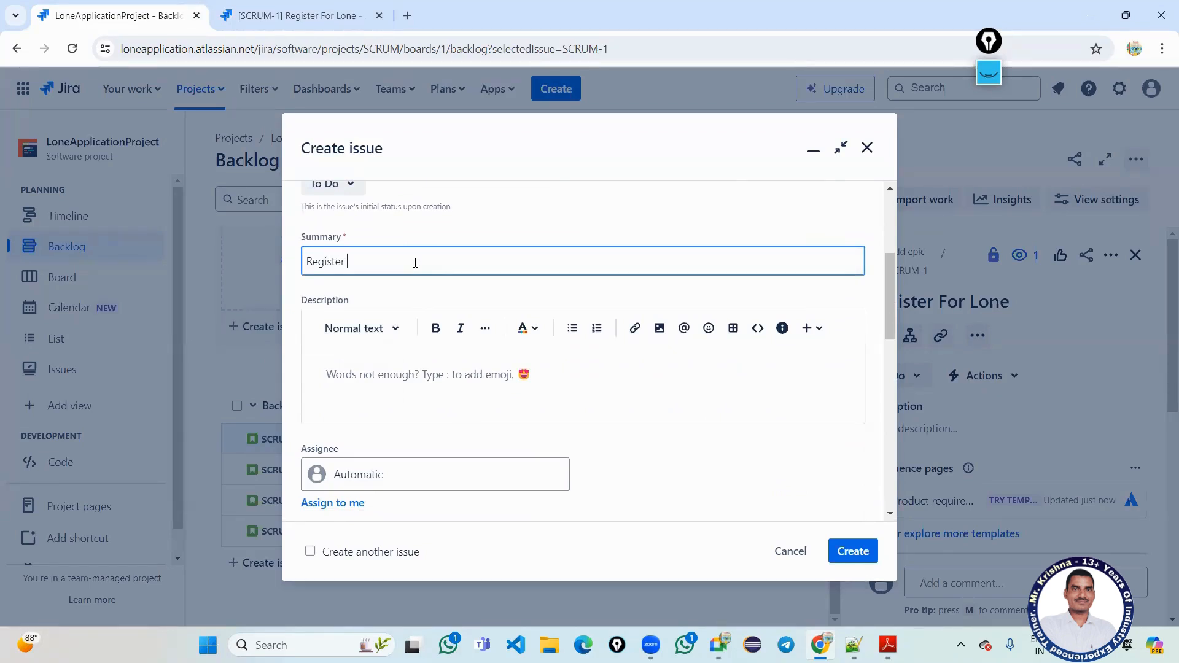
text(For Lone)
scroll(412, 412, down, 3)
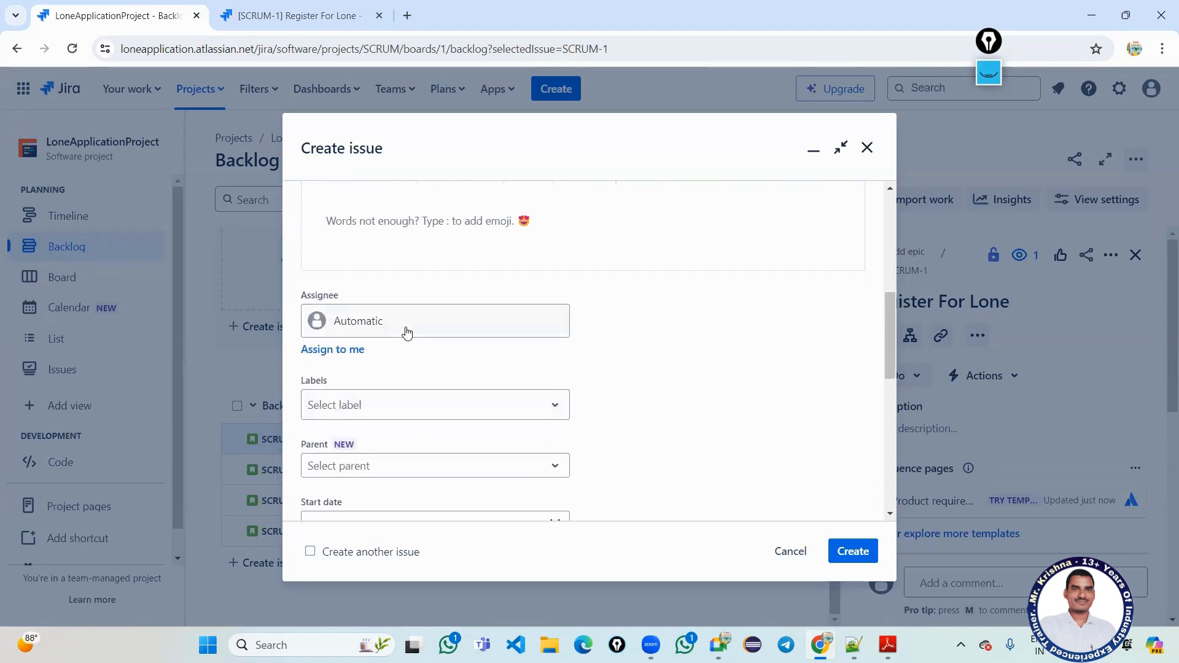
scroll(403, 336, down, 3)
scroll(403, 350, down, 6)
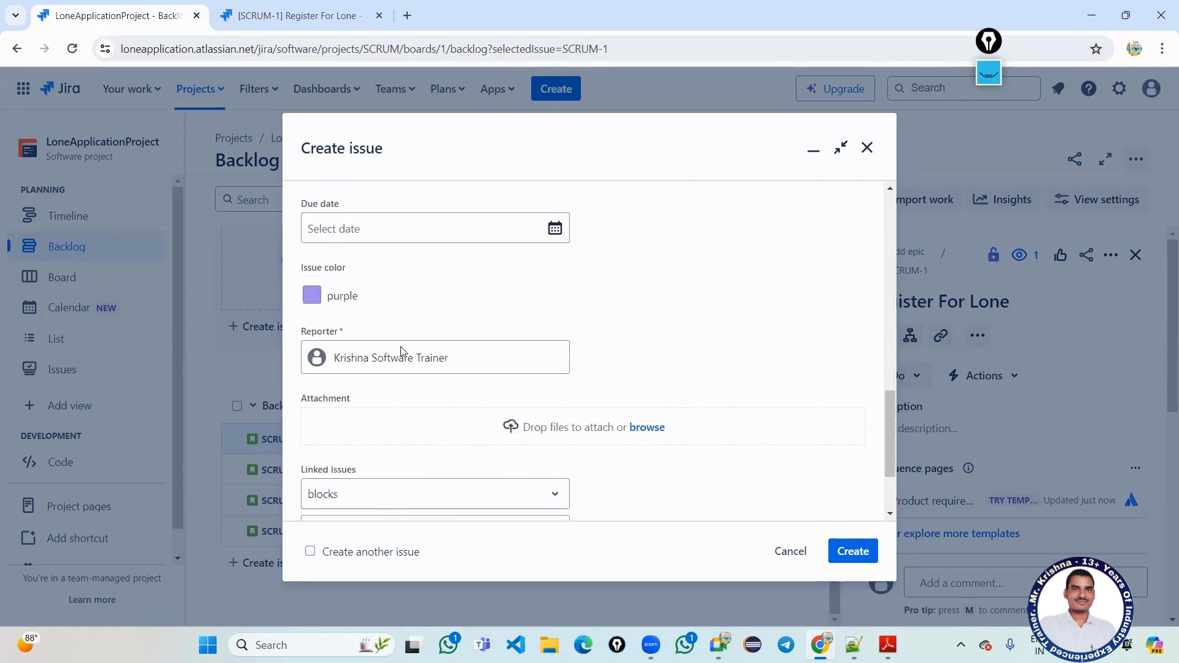
scroll(403, 348, down, 1)
click(843, 552)
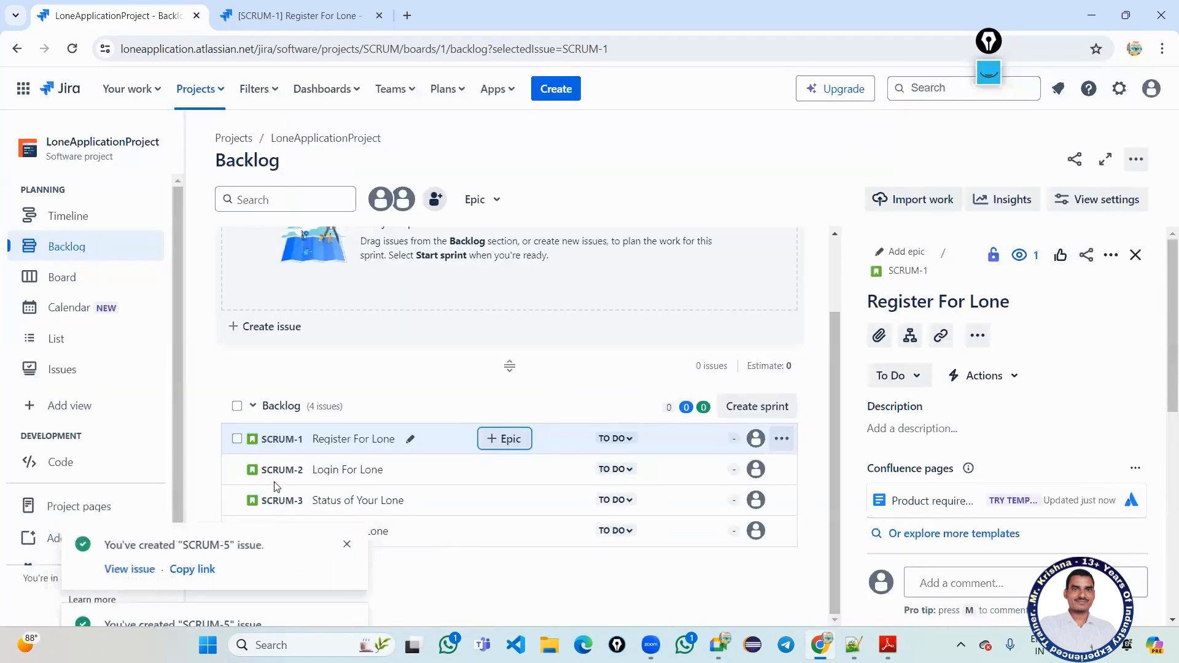
Set SCRUM-5 Register For Lone as SCRUM-1's parent epic and close the notification.
click(503, 440)
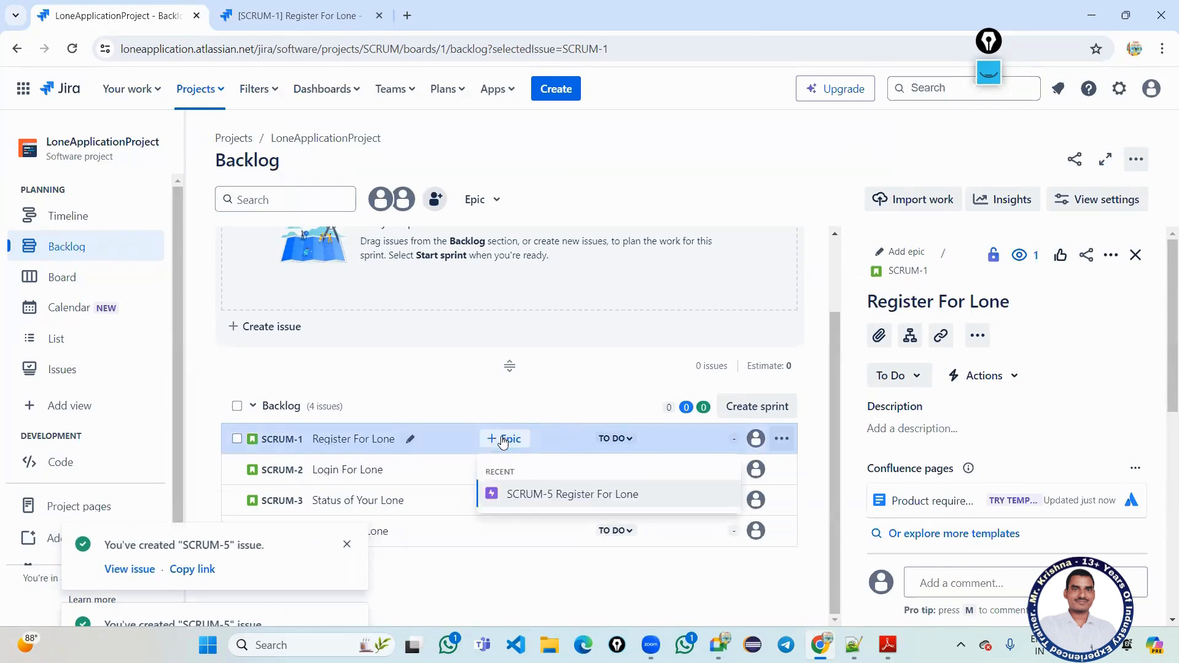
click(546, 494)
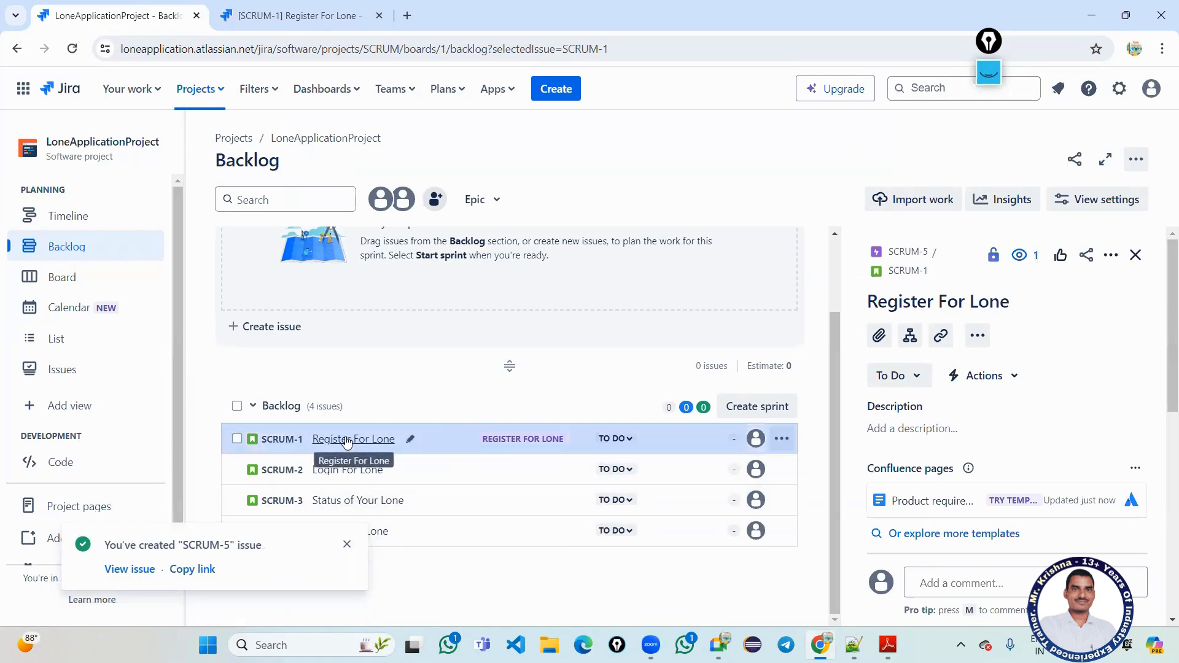
click(347, 545)
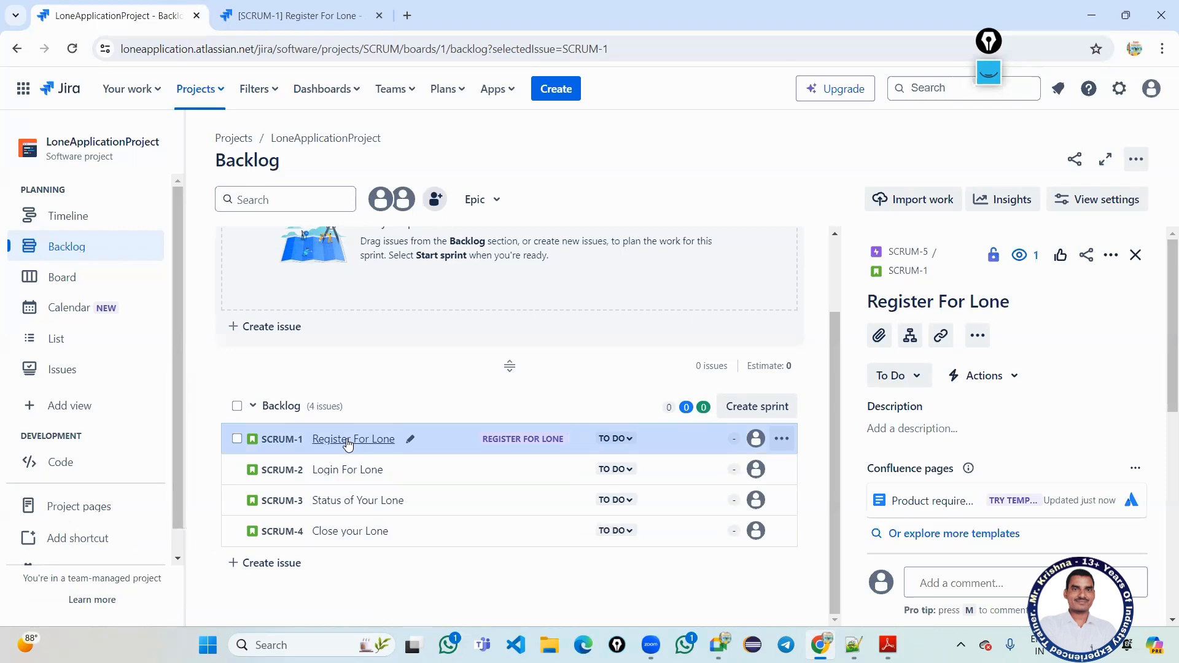
scroll(976, 368, down, 1)
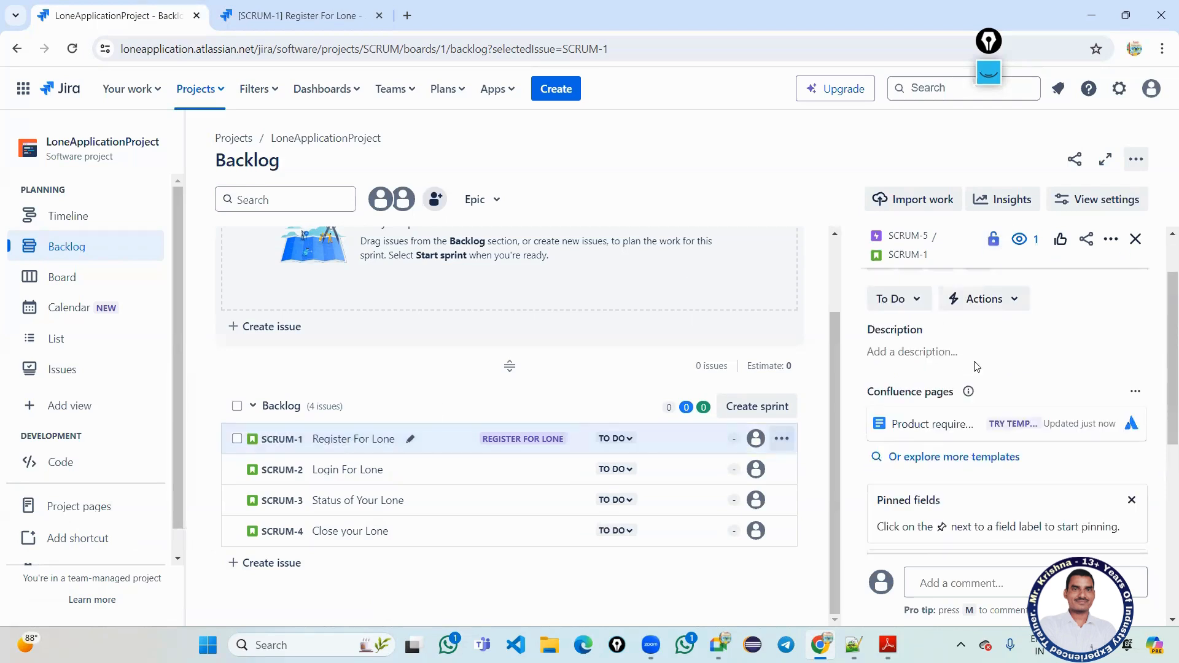
scroll(976, 369, up, 1)
scroll(971, 462, down, 1)
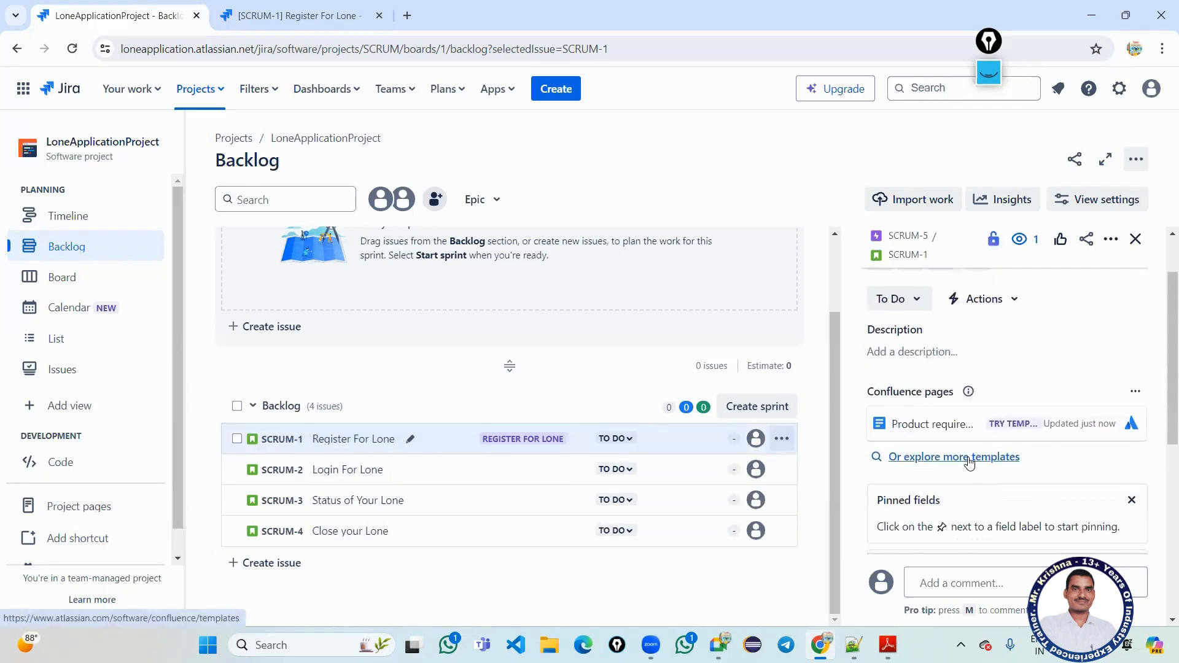
scroll(969, 462, down, 3)
scroll(969, 462, up, 5)
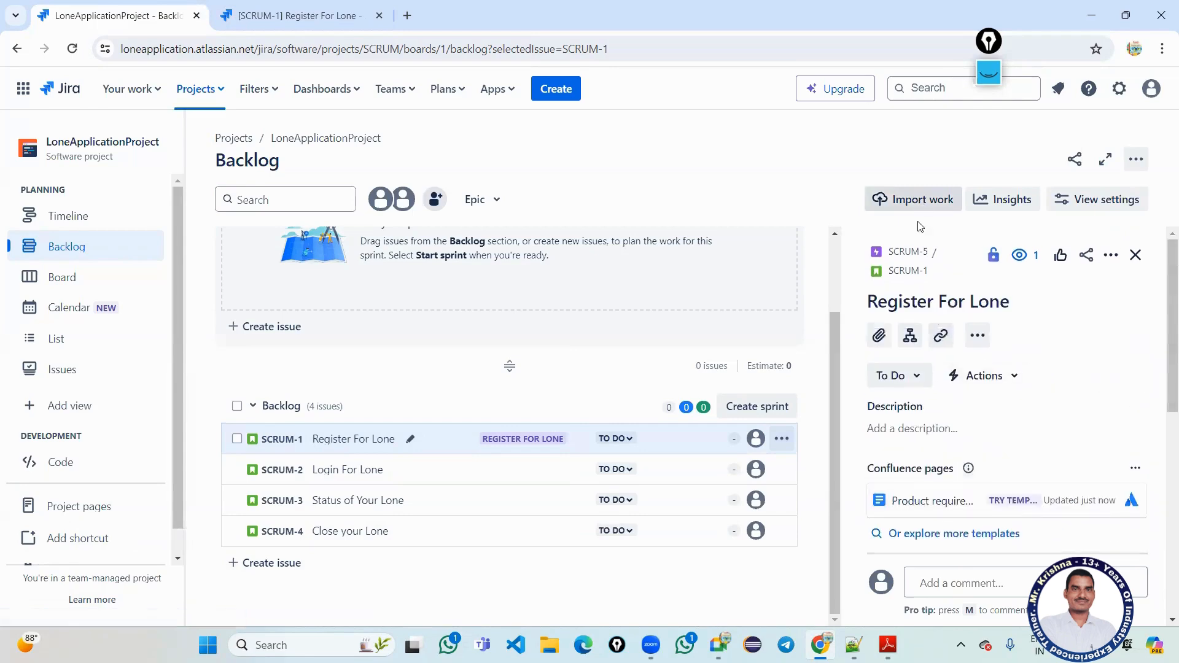
Close the duplicate SCRUM-1 tab, keeping the tab with the unsaved description draft.
click(912, 271)
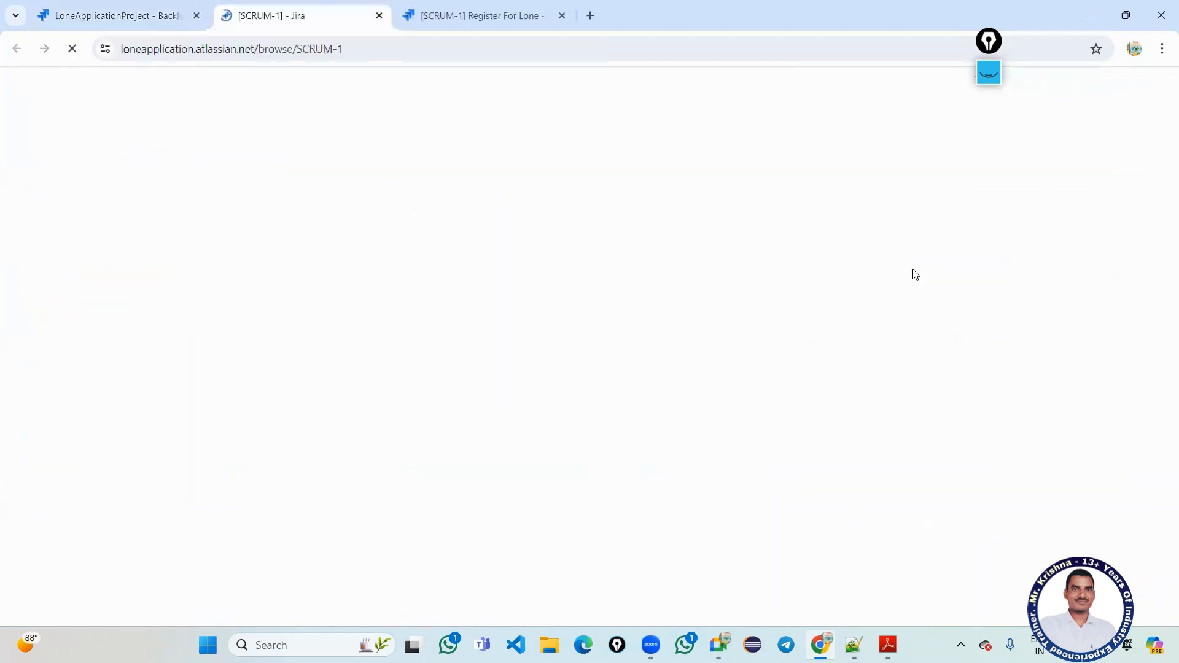
click(534, 20)
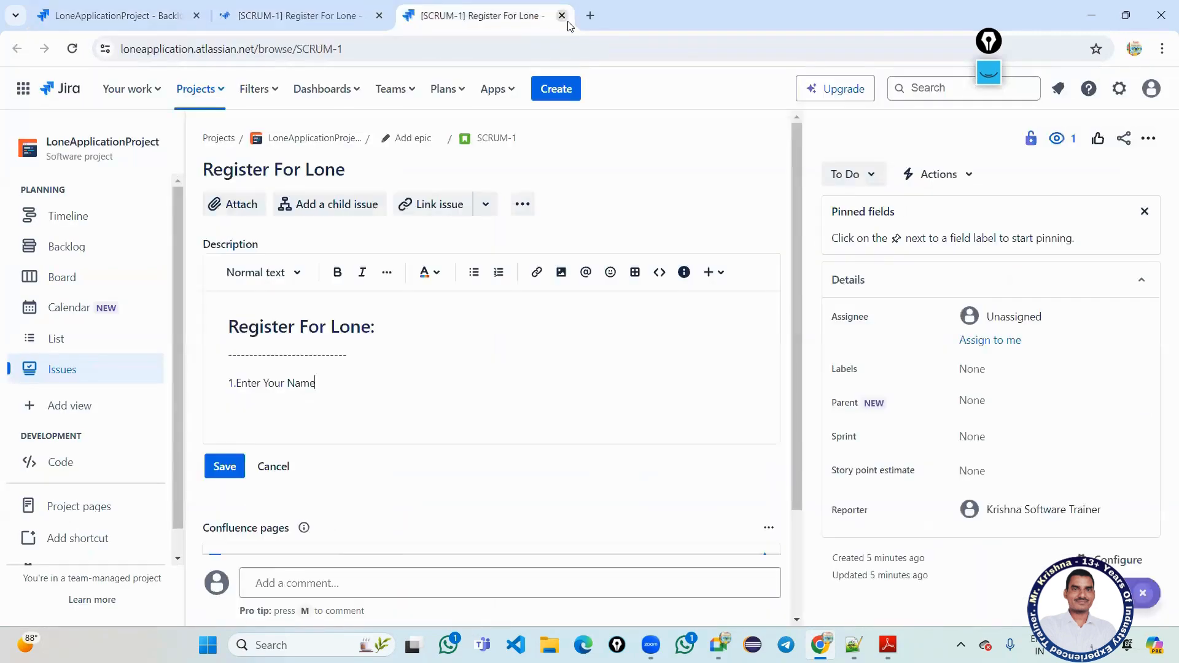
click(561, 15)
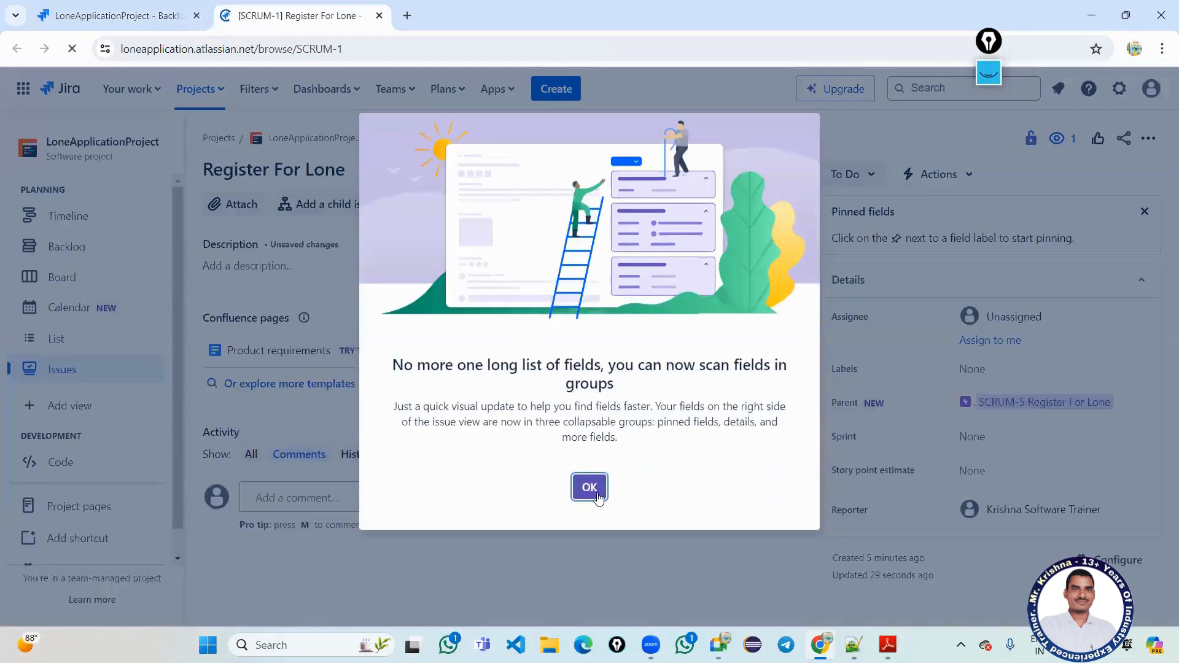
click(590, 488)
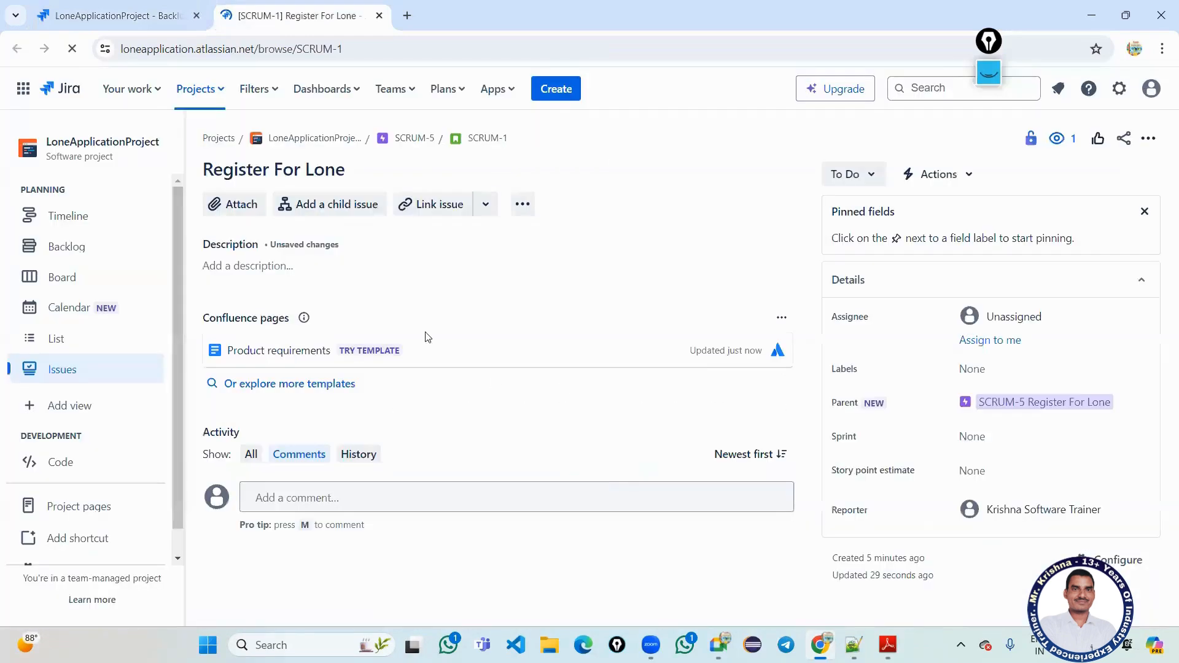
Type '2.' in the description draft and minimize the browser to the desktop.
click(277, 265)
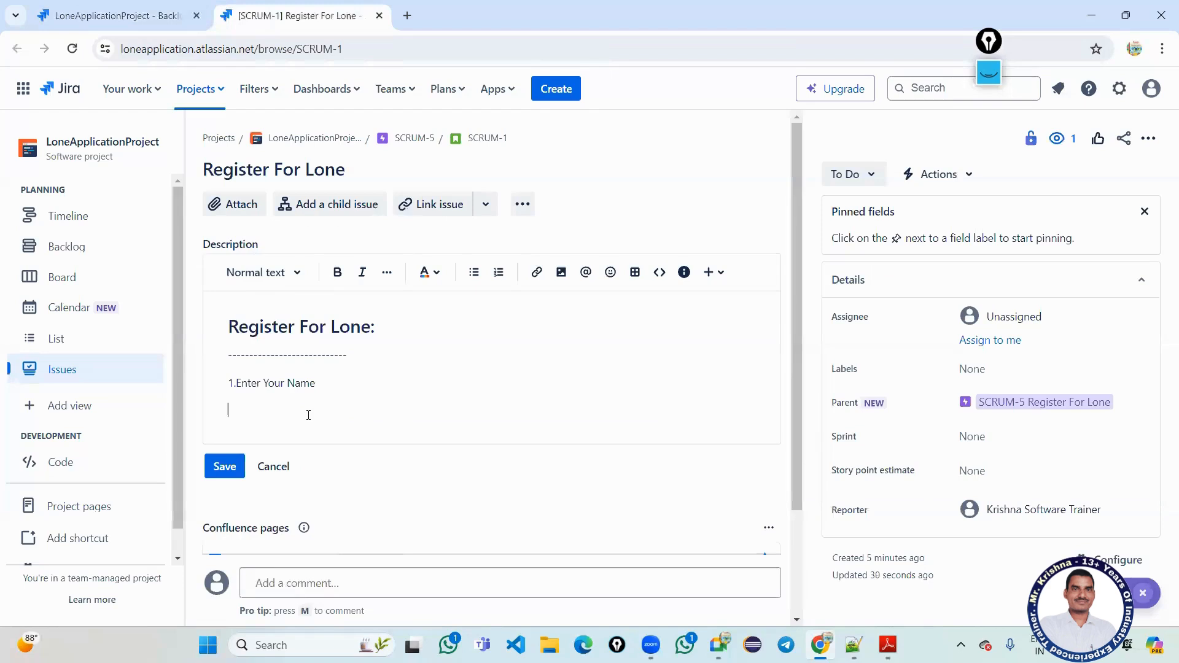
text(2.)
key(super+Down)
key(super+Down)
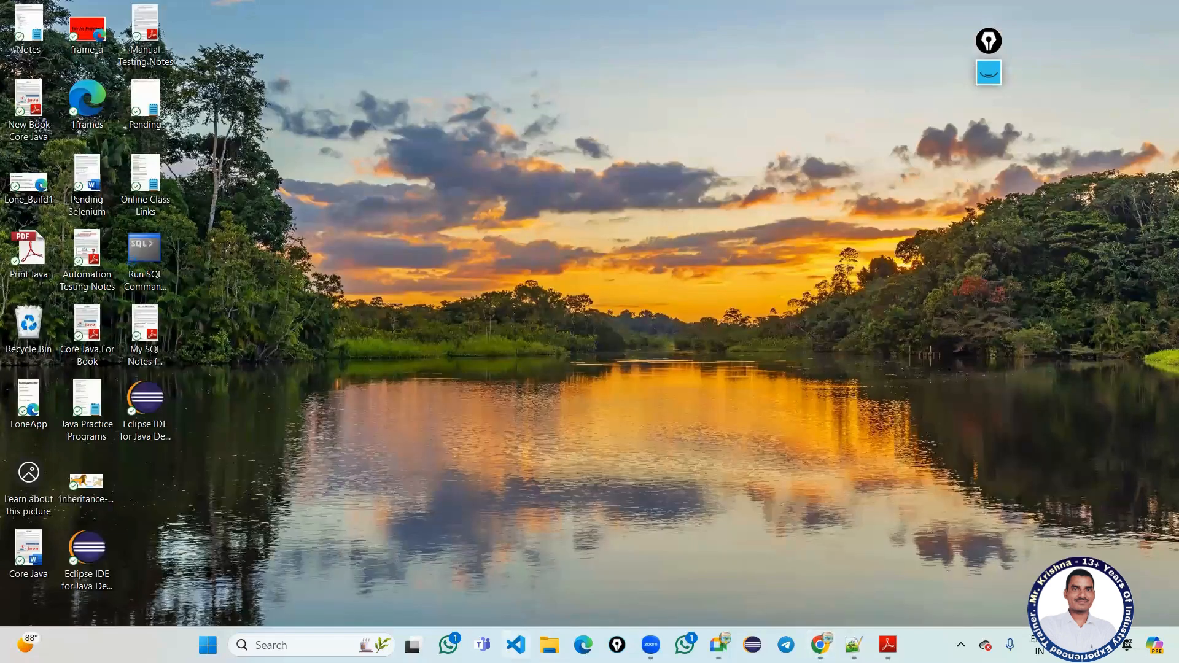
Open the desktop LoneApp.html Loan Application form in Edge, review it, and return to Jira.
click(516, 645)
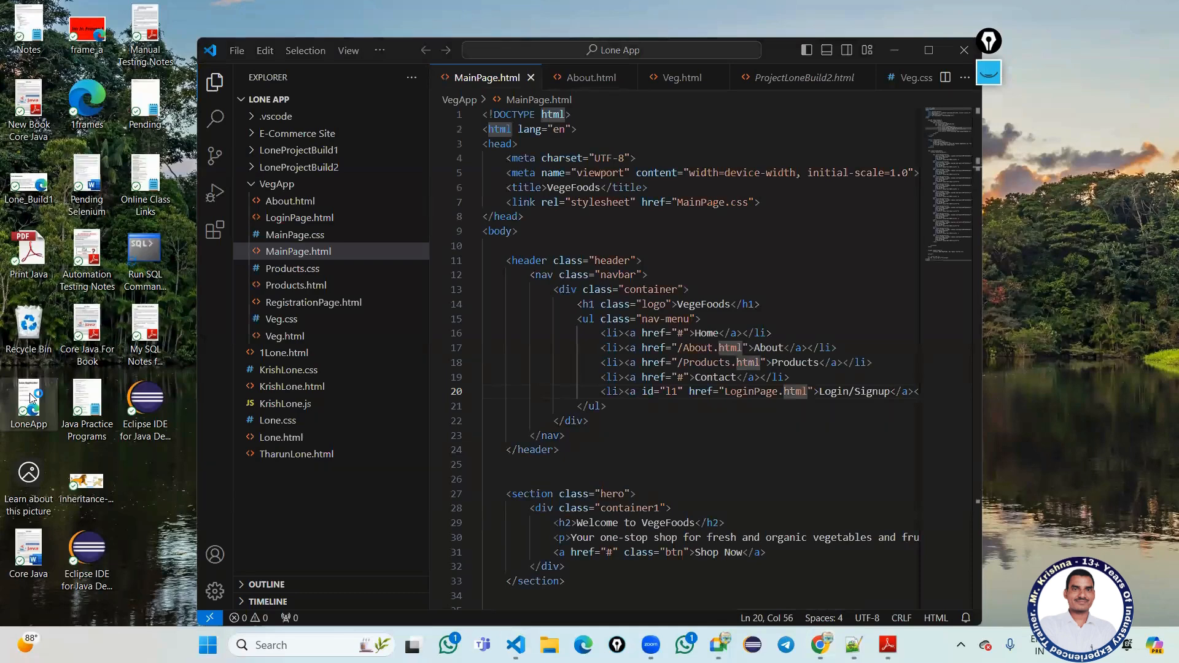
double_click(31, 394)
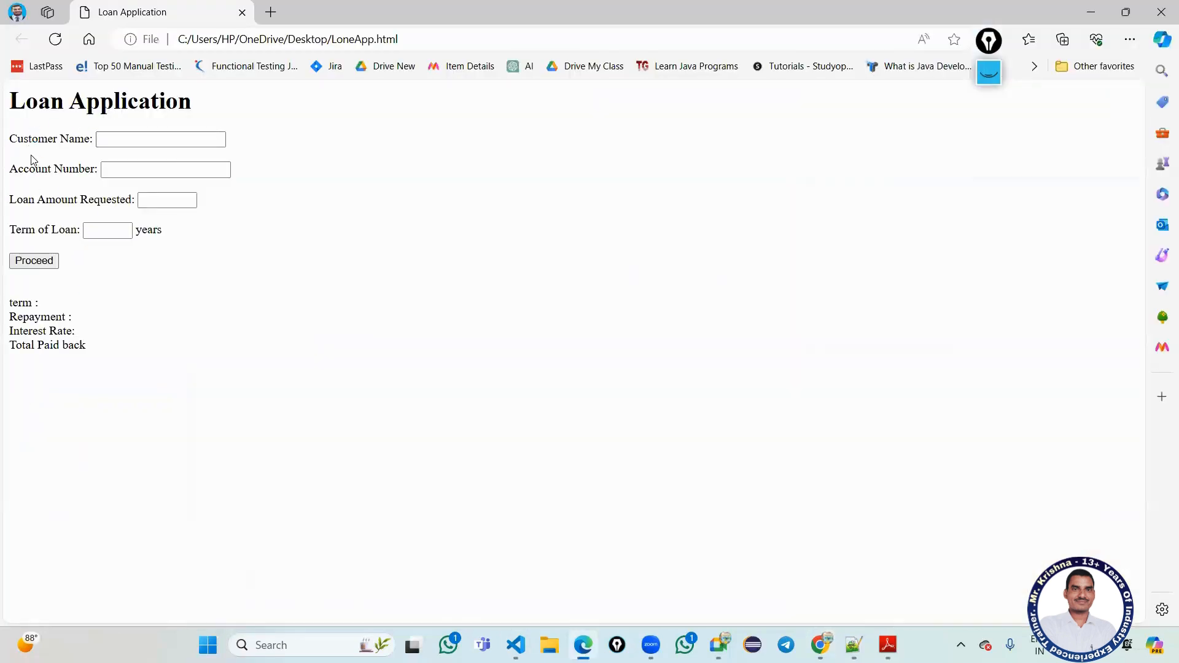
drag(23, 139, 48, 139)
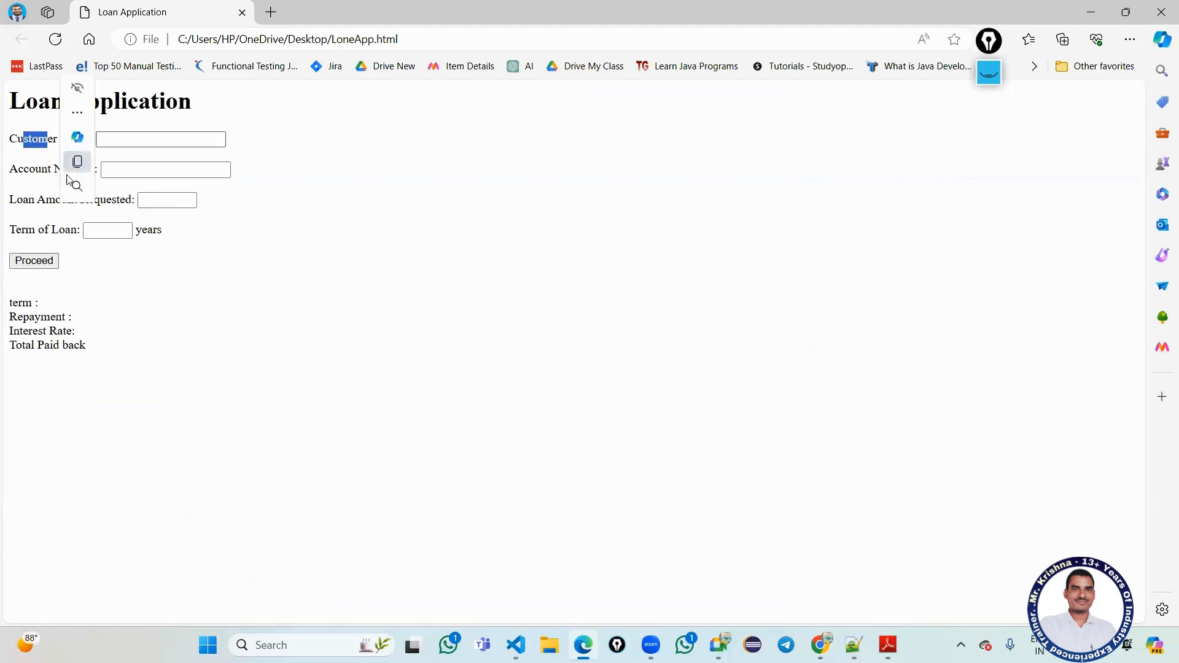
click(501, 438)
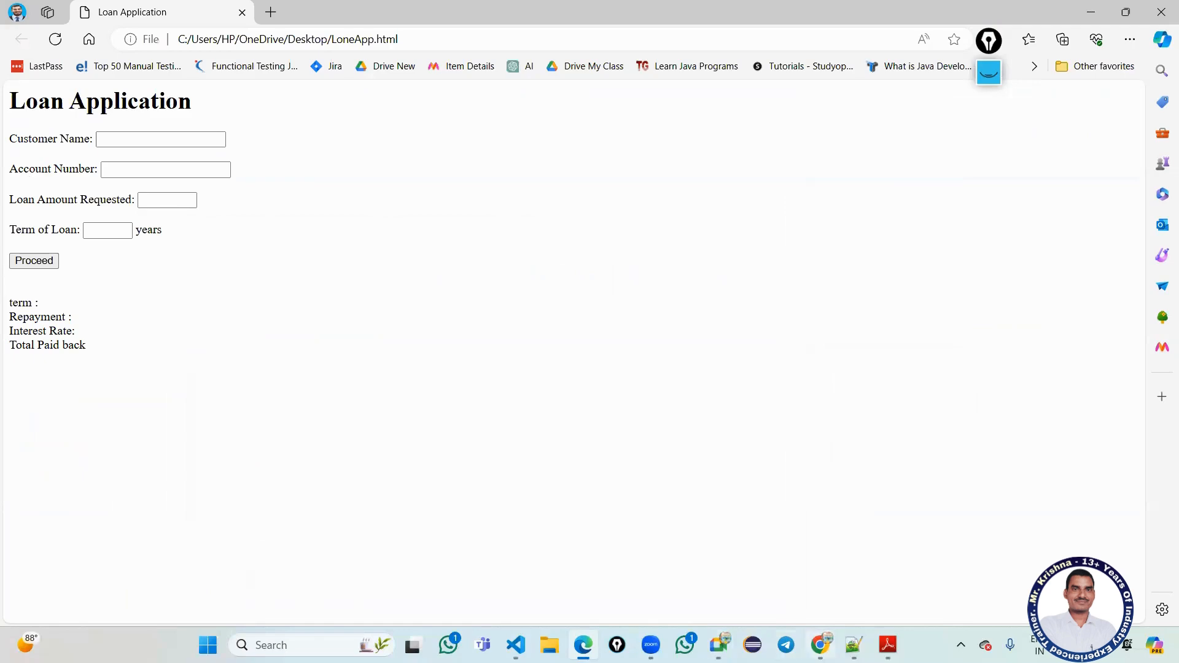
key(alt+Tab)
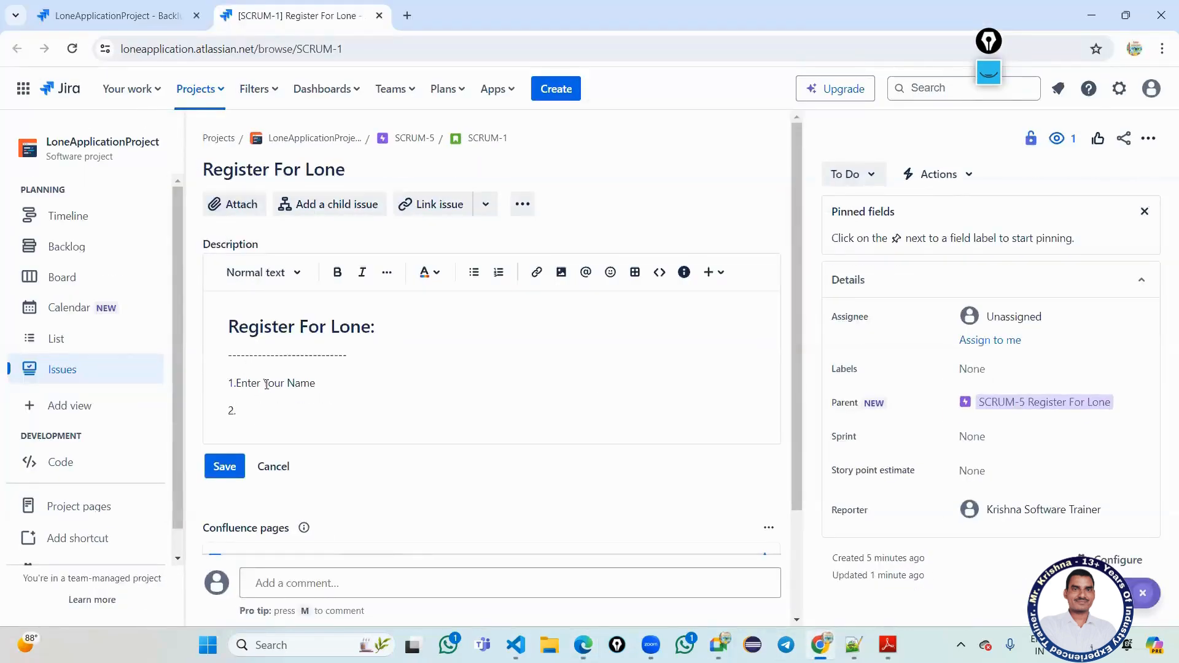
Change item 1 from 'Enter Your' to 'Customer Name' and add 'Account Number' as item 2.
drag(283, 382, 236, 381)
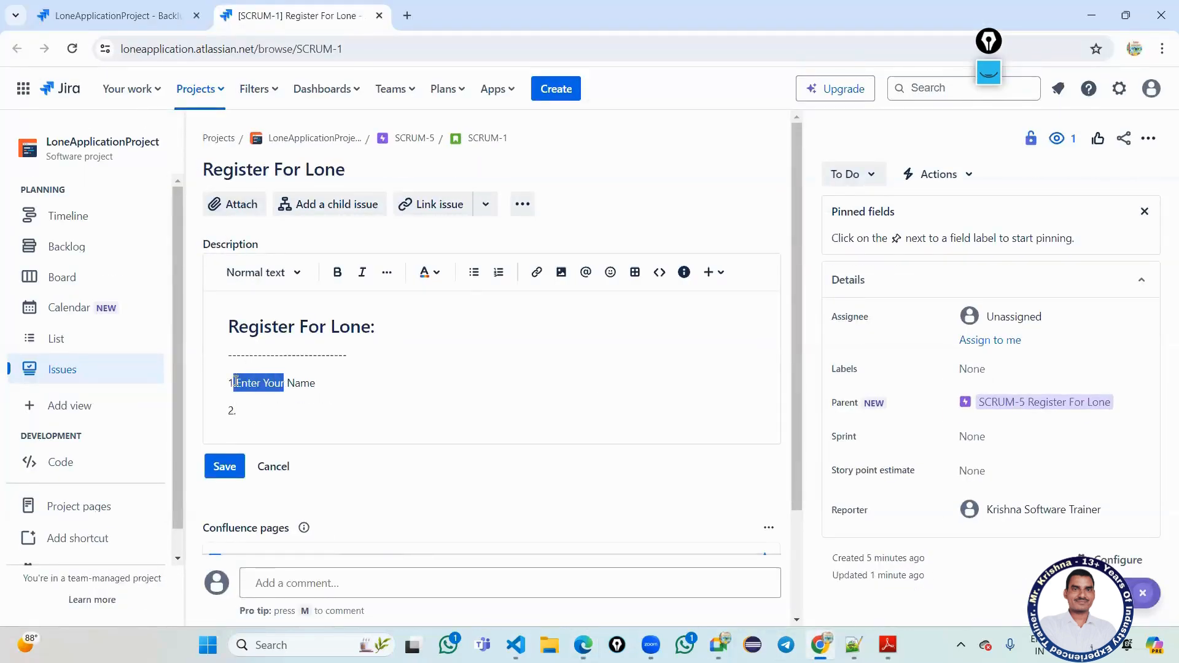
key(BackSpace)
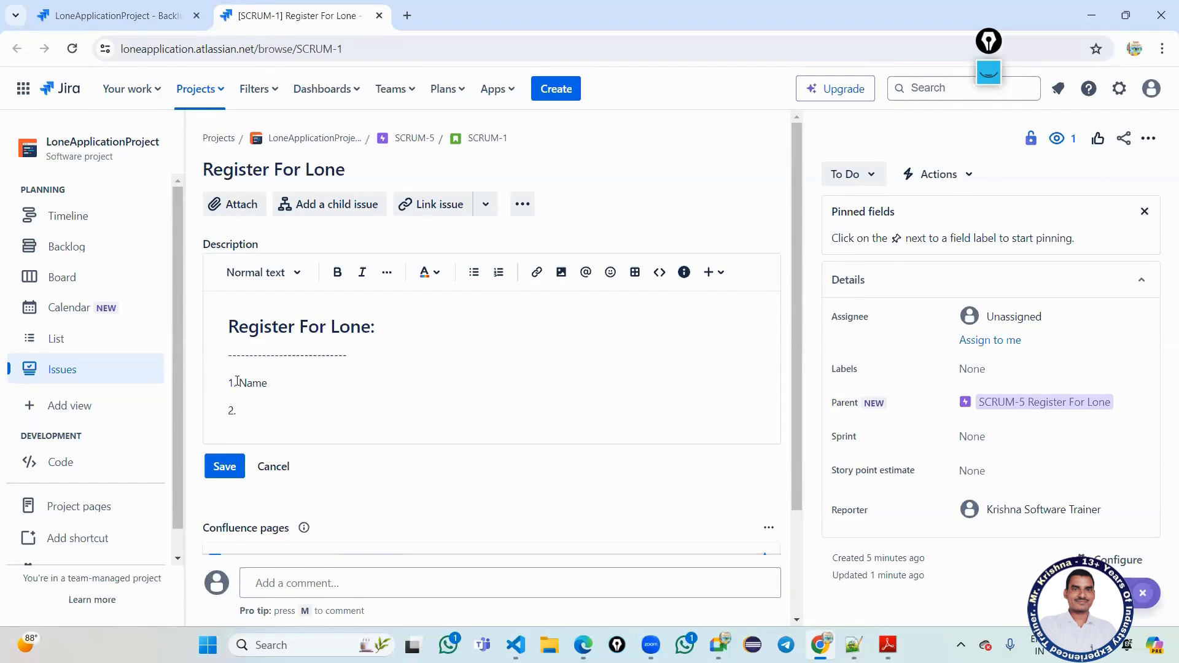
text(Custom)
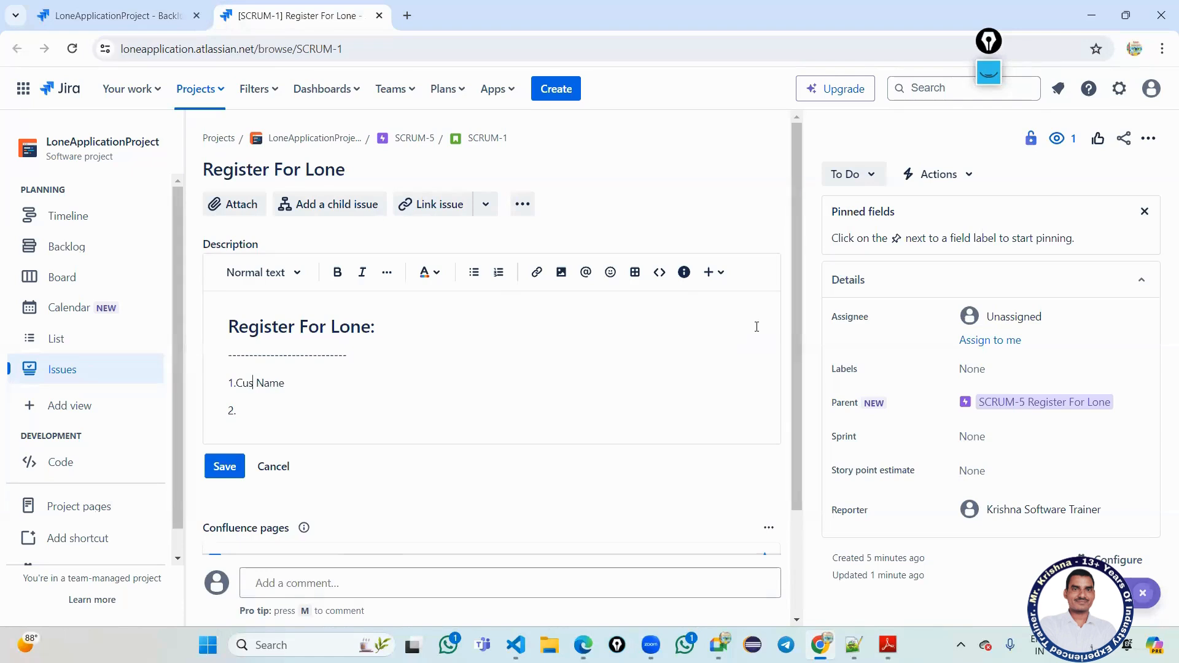
text(er Name 2. Accou)
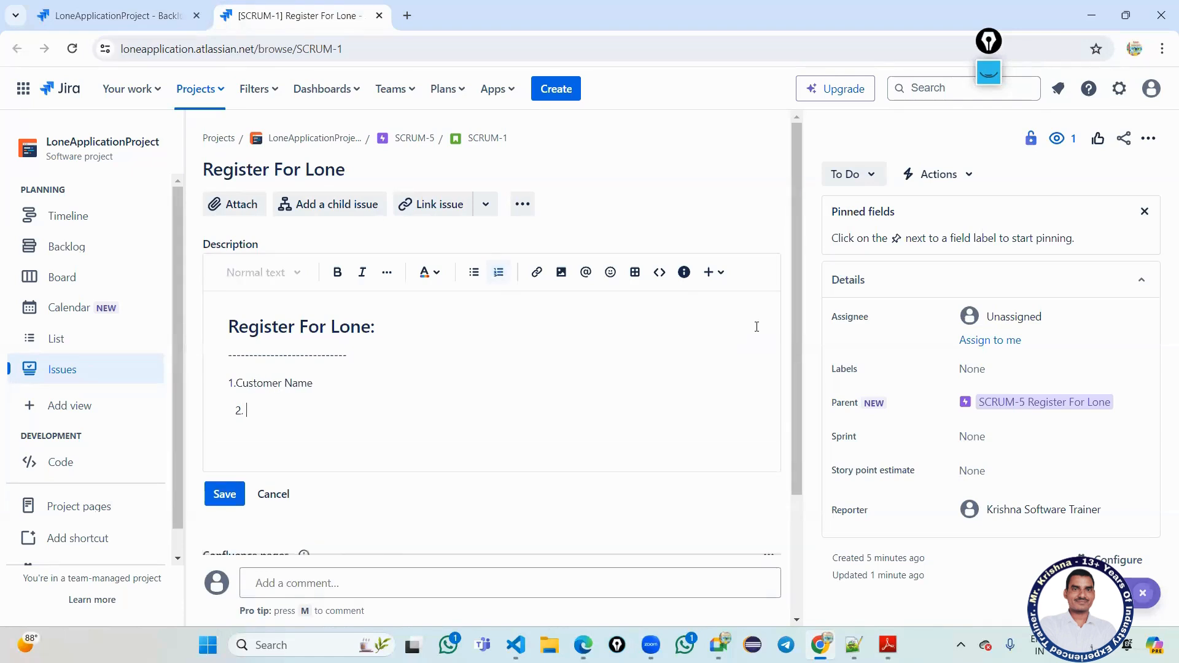
text(nt Number)
Add 'Lone Amount Requested' as numbered item 3.
key(Return)
text(3)
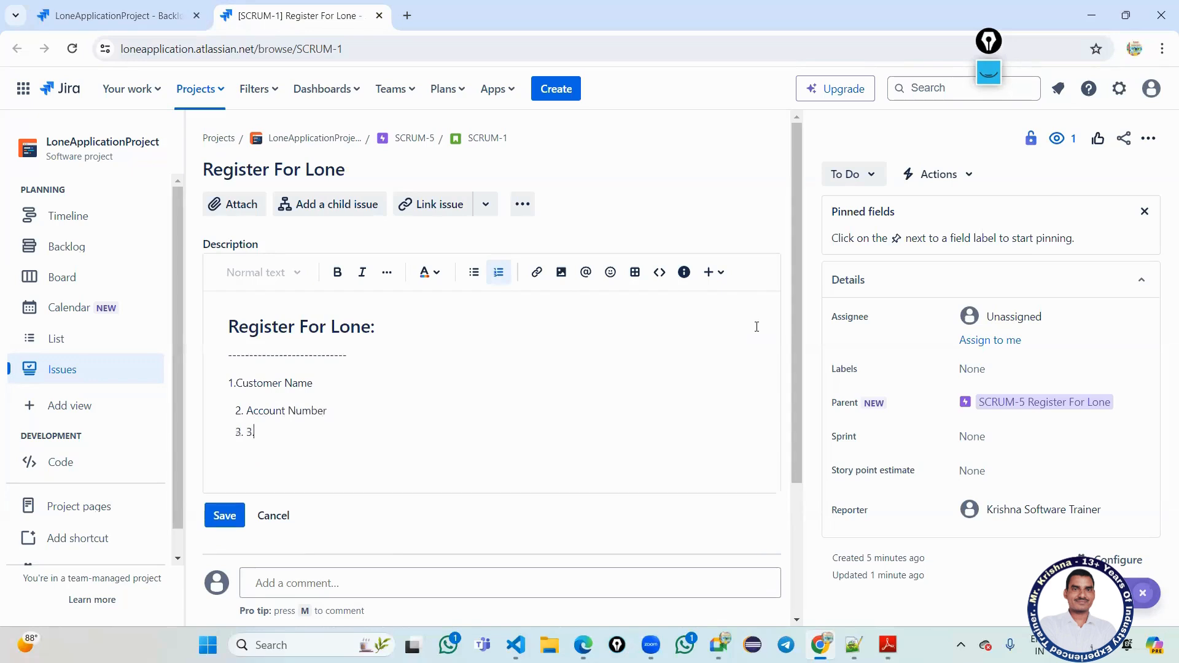
text(.Lone)
key(BackSpace)
key(Right)
key(Right)
key(BackSpace)
text(Amp)
key(BackSpace)
text(ount Requested)
Add 'Term of Lone' and 'Re-Payment' as numbered items 4 and 5.
key(Return)
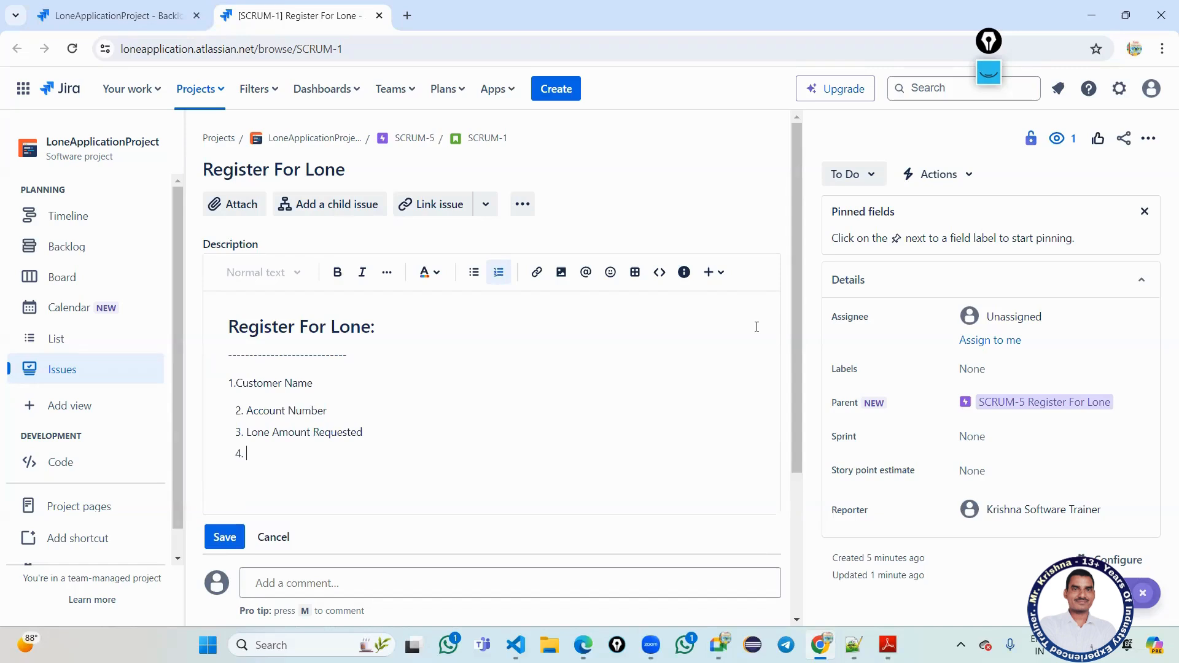
text(Term of Lone)
key(Return)
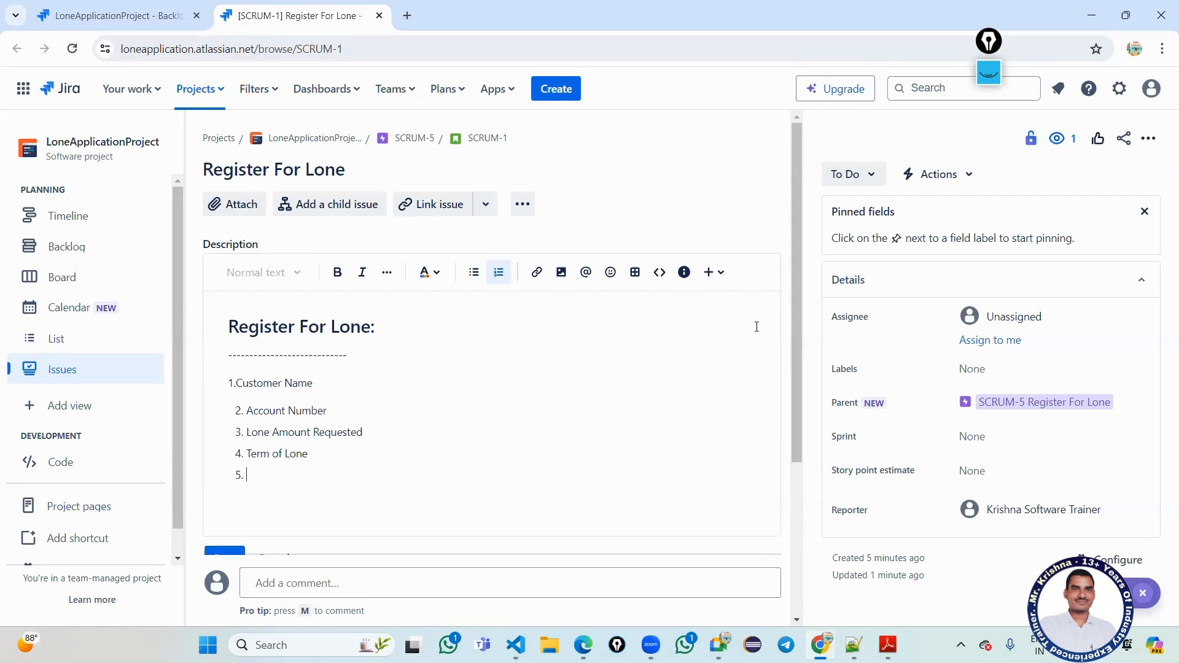
text(Re-Payment)
click(326, 383)
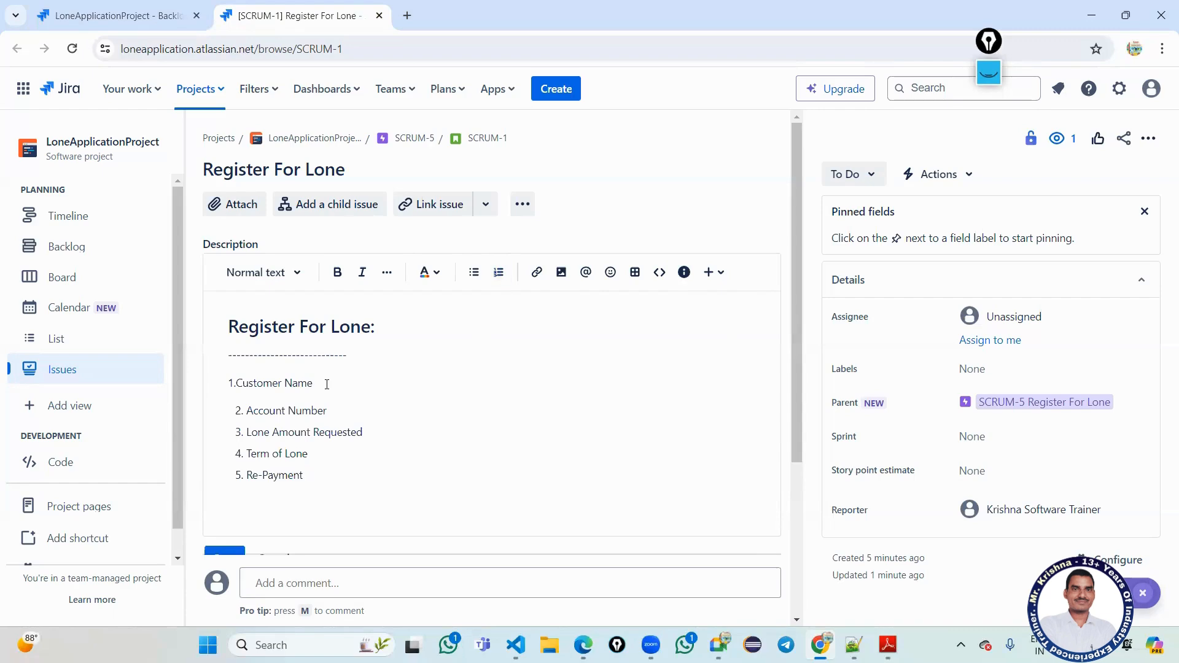
Make Account Number a plain line numbered '2.' and remove the stray divider line.
key(Return)
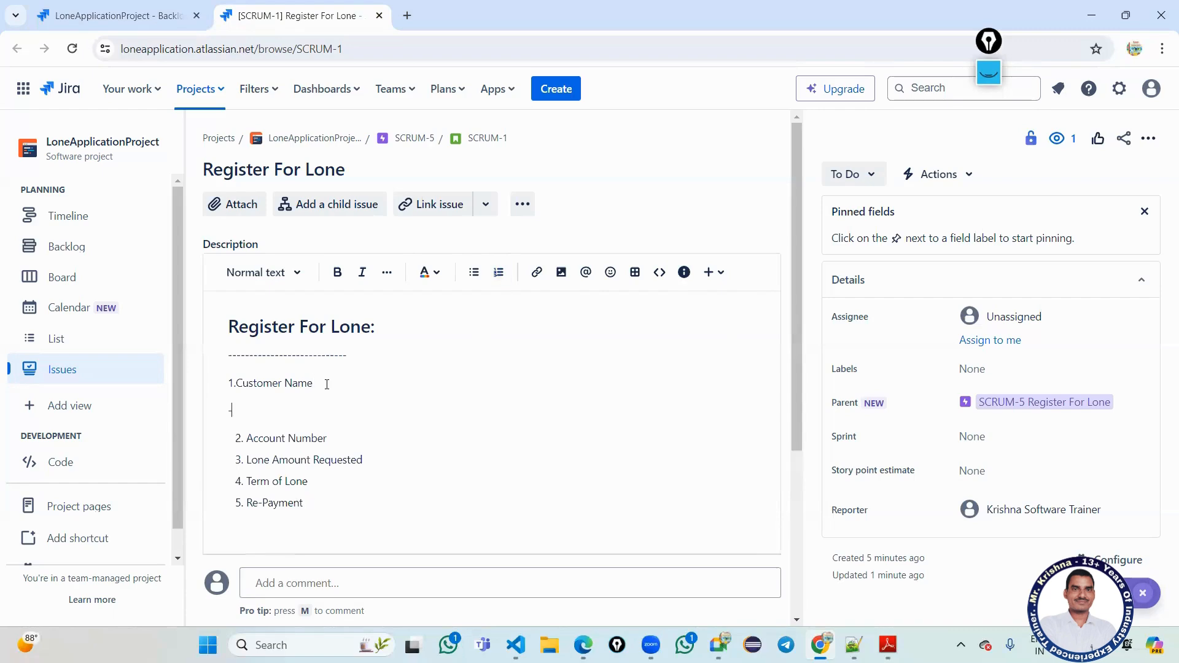
text(------------)
key(BackSpace)
key(BackSpace)
key(BackSpace)
key(BackSpace)
key(BackSpace)
key(BackSpace)
key(BackSpace)
key(BackSpace)
key(BackSpace)
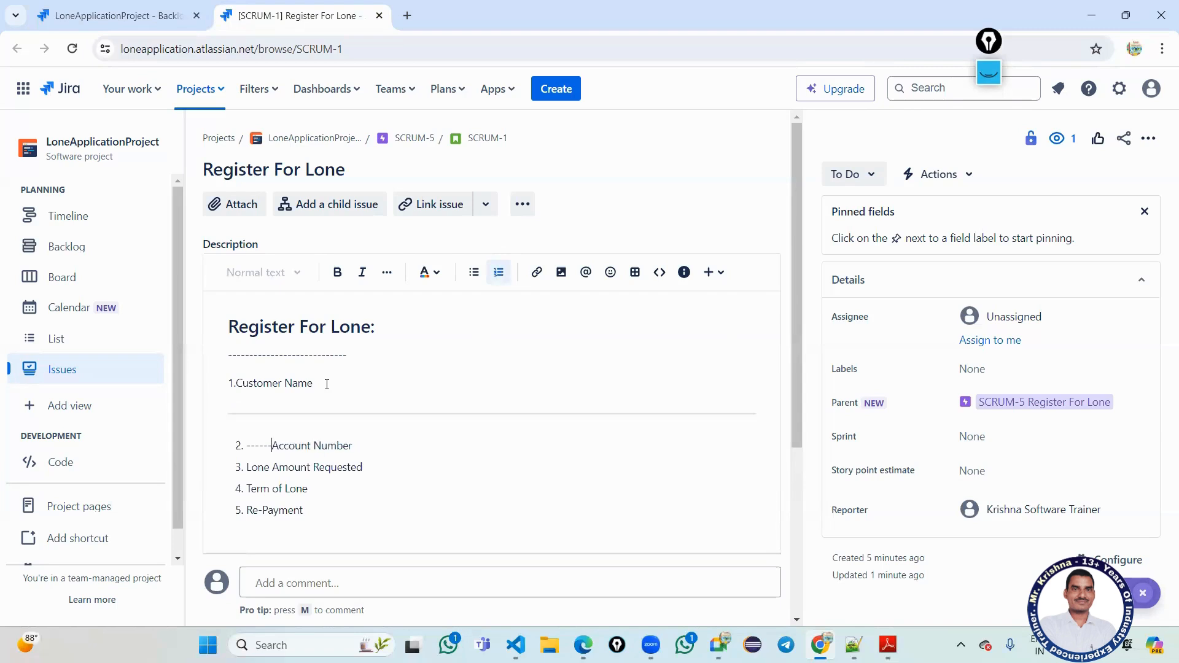
key(BackSpace)
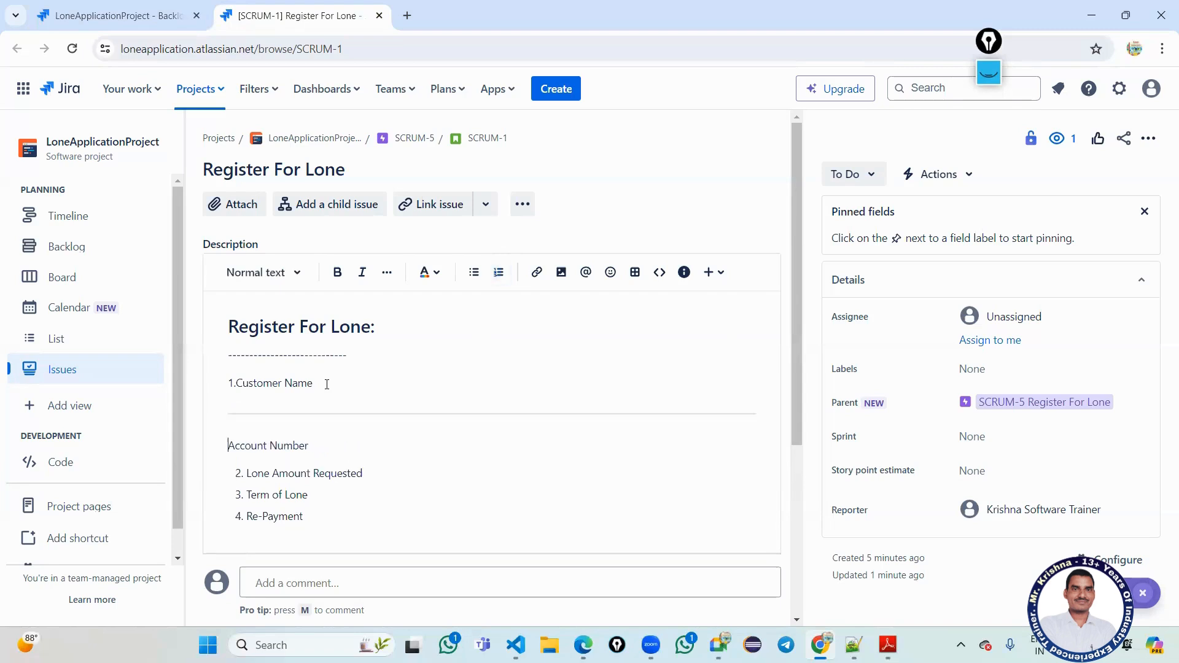
text(2)
text(.)
click(228, 414)
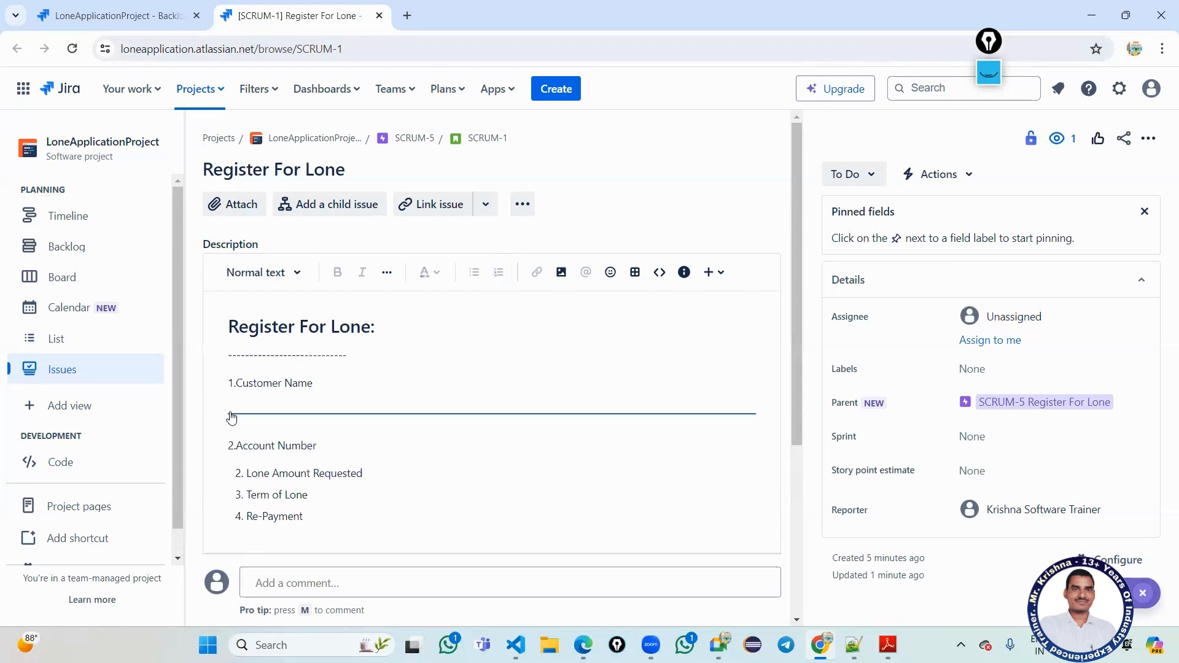
click(230, 447)
key(BackSpace)
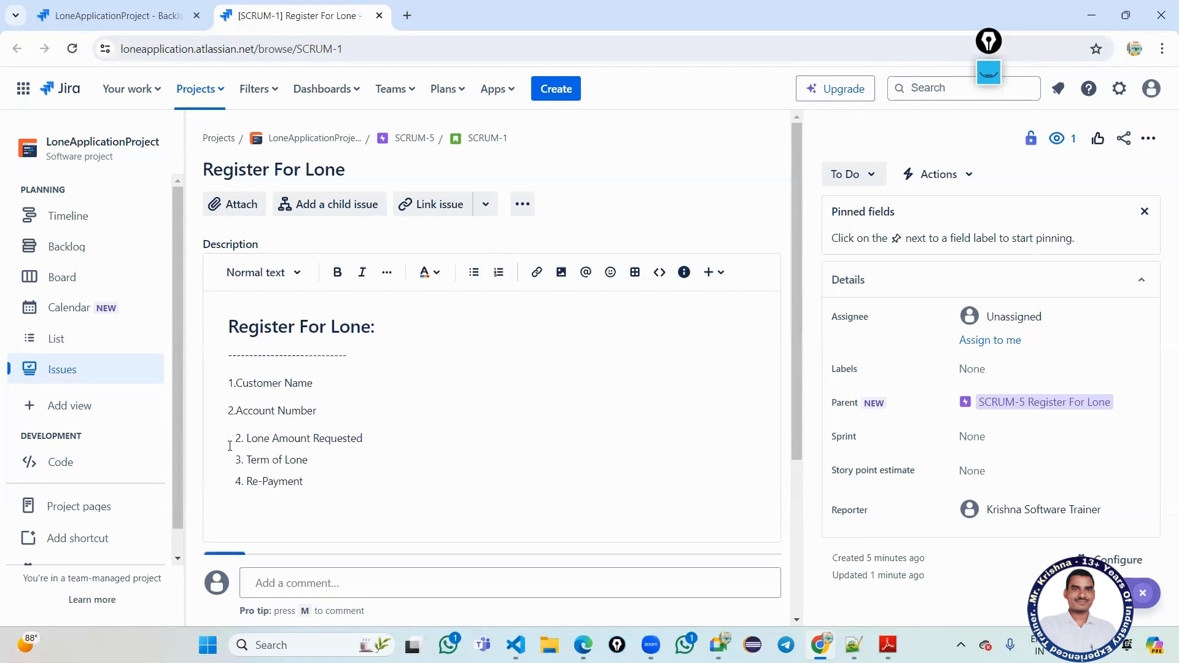
Add 'Accepts 2 to 64 Characters' to Customer Name and '6 Digits' to Account Number.
click(328, 390)
text(Accepts)
text( 2)
text( to)
text( 64)
text( Characte)
text(rs)
text(6 Di)
text(gits)
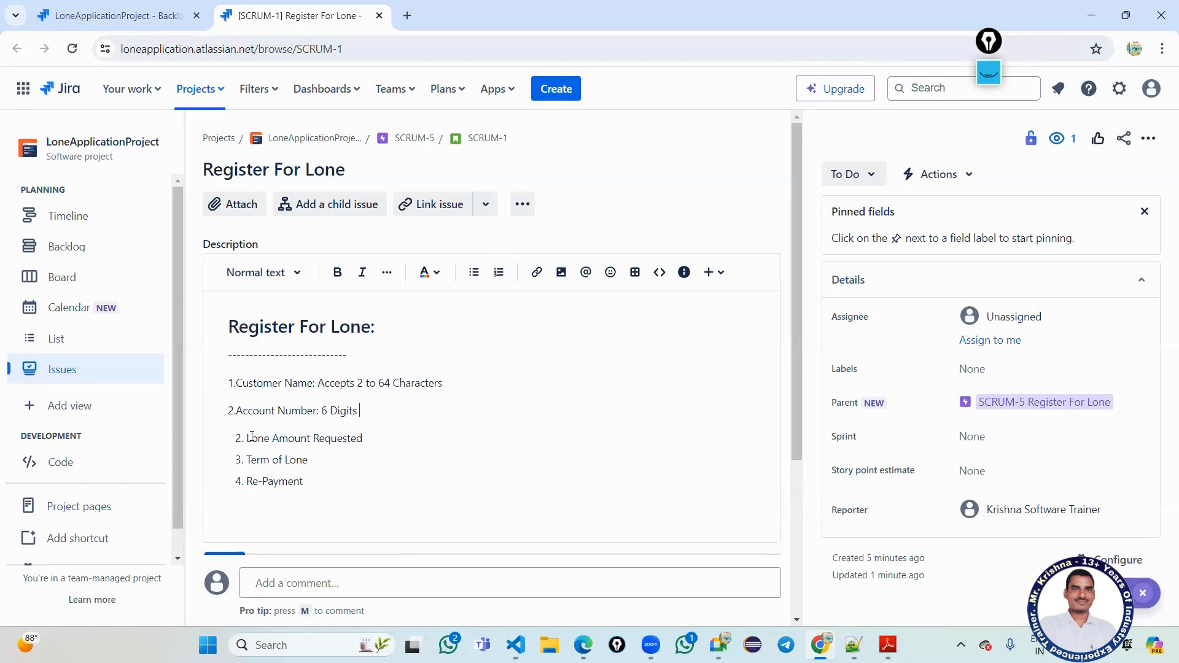
click(450, 383)
key(Return)
key(Delete)
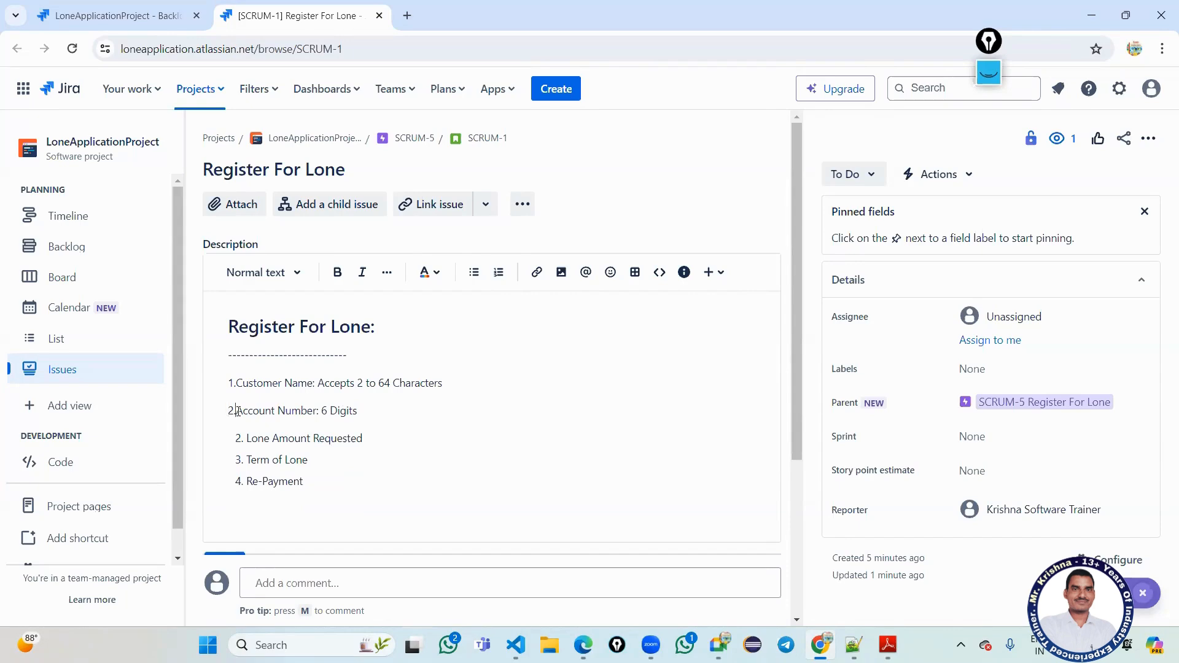
Remove the stray '3' after 6 Digits and renumber Lone Amount Requested as a plain '3.' line.
click(243, 446)
key(Left)
text(3)
key(Return)
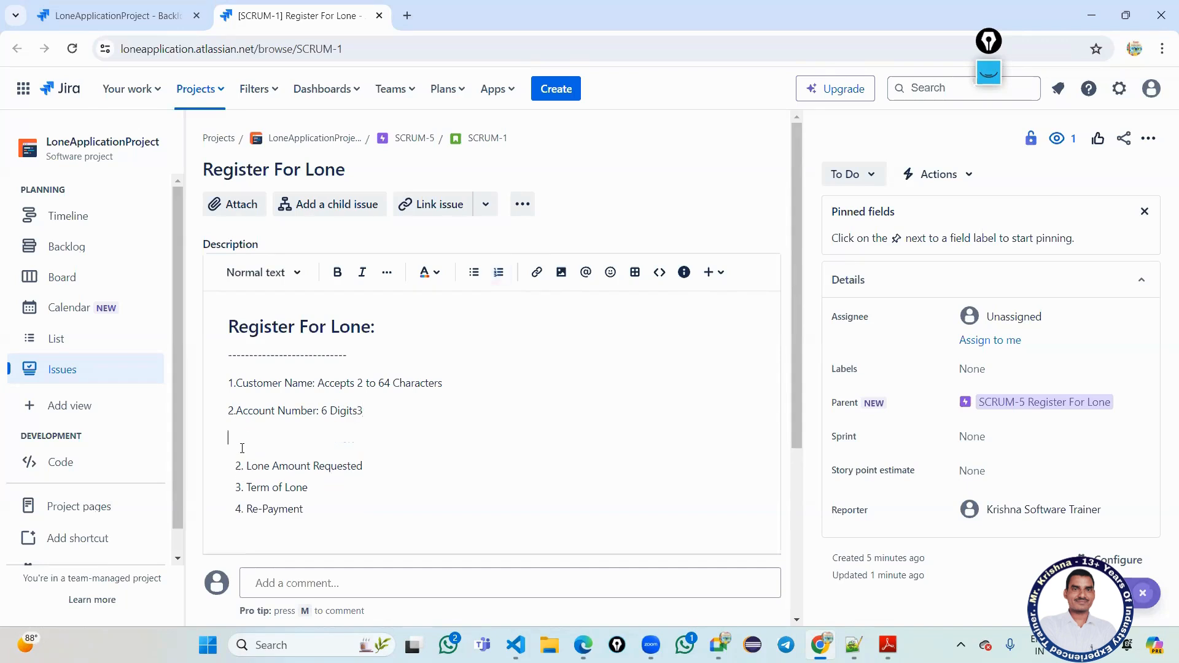
key(Delete)
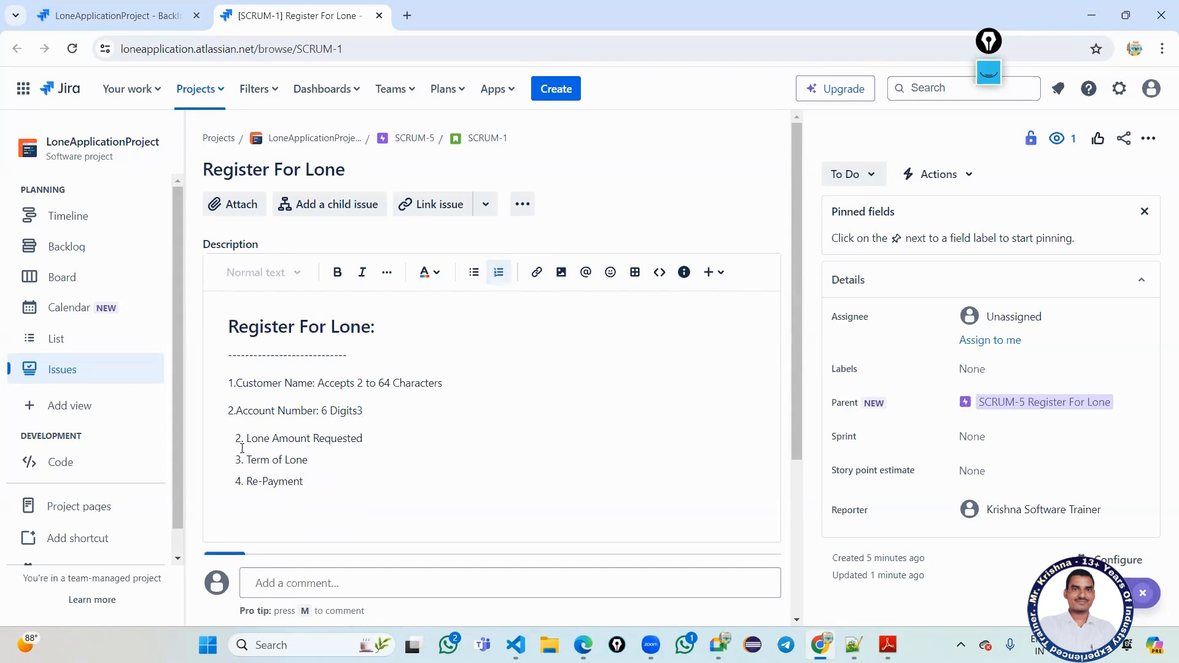
key(Left)
key(BackSpace)
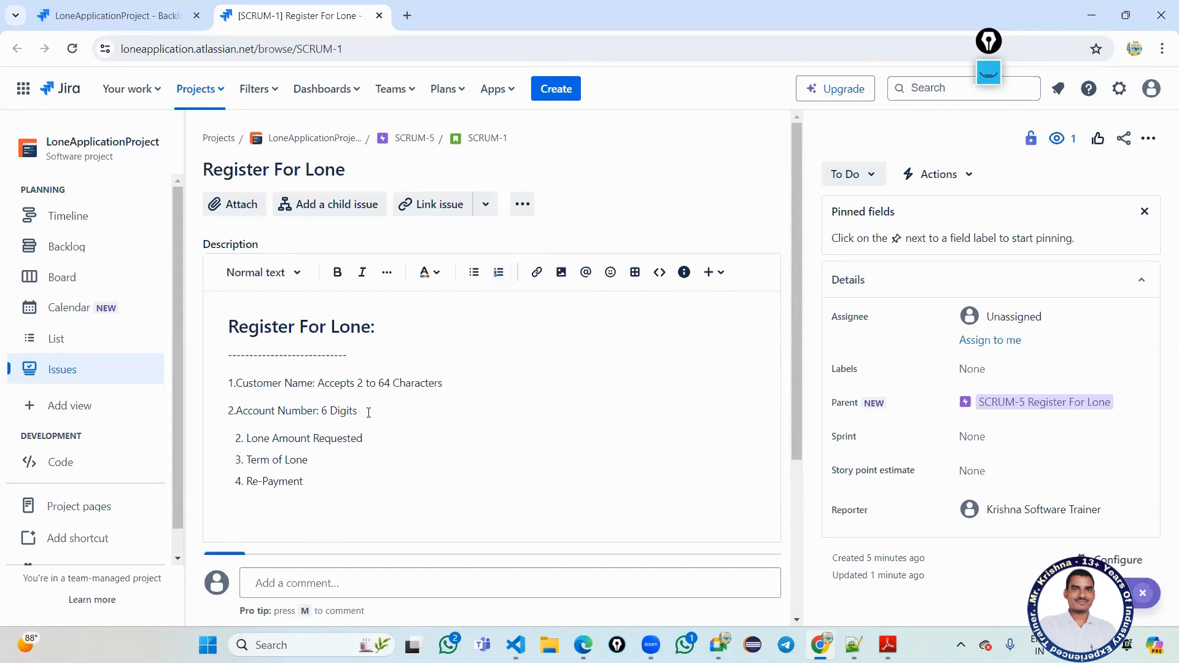
click(366, 441)
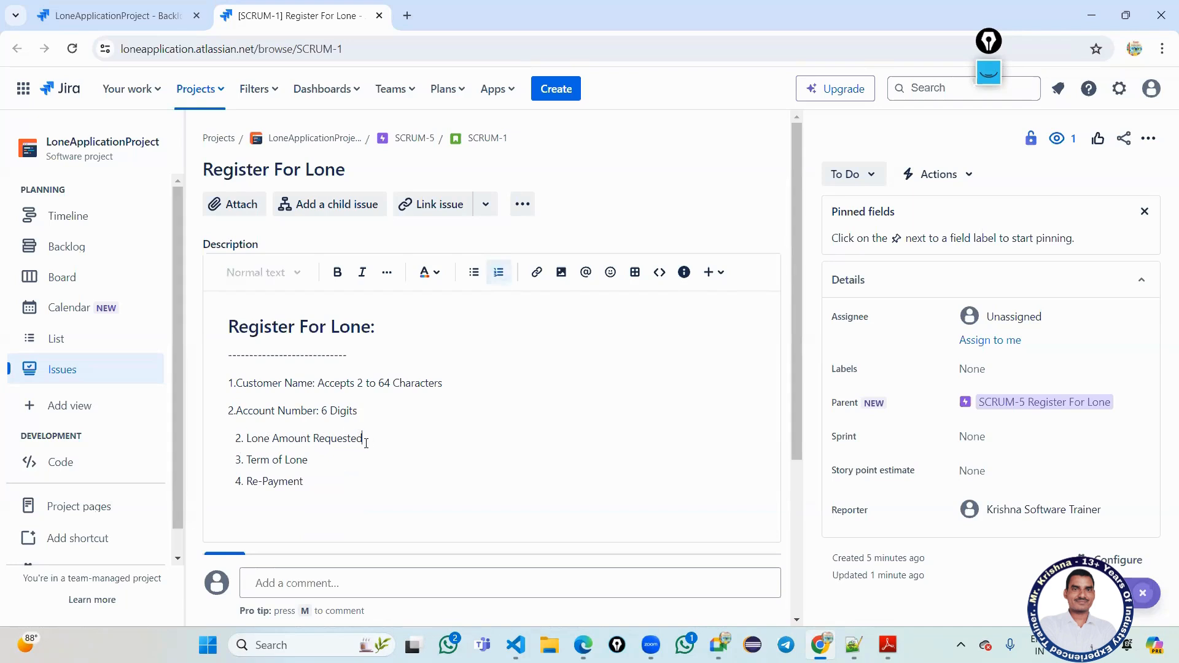
click(241, 442)
key(BackSpace)
text(3.)
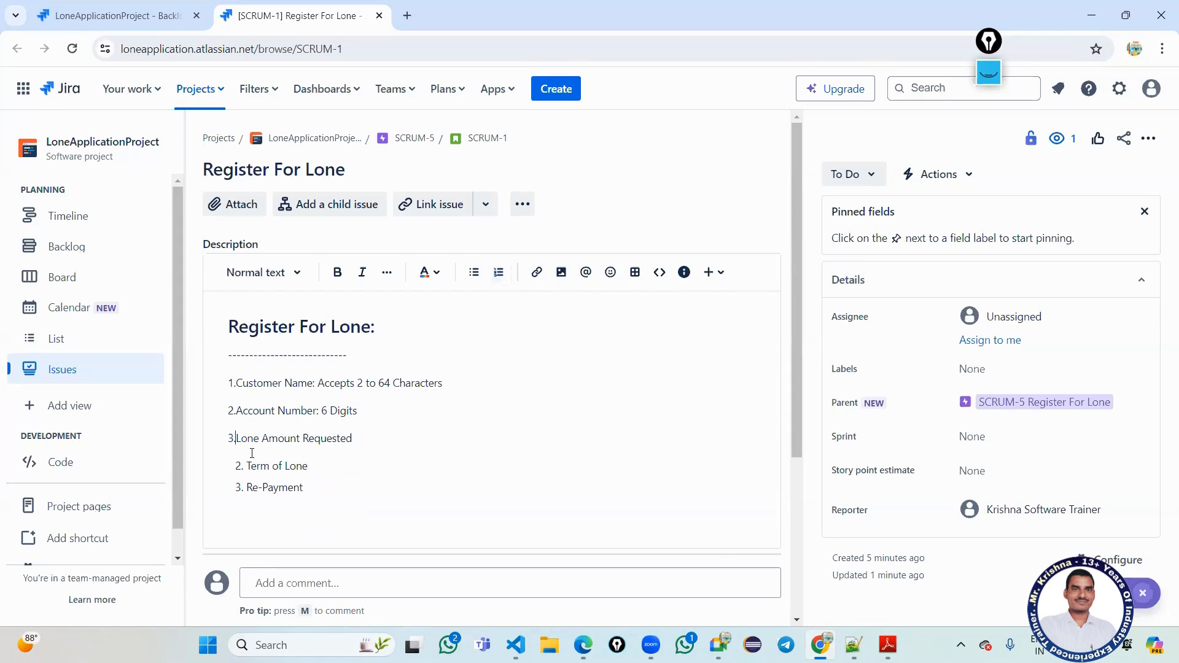
Renumber Term of Lone and Re-Payment as '4.' and '5.', and add a colon after Lone Amount Requested.
click(244, 467)
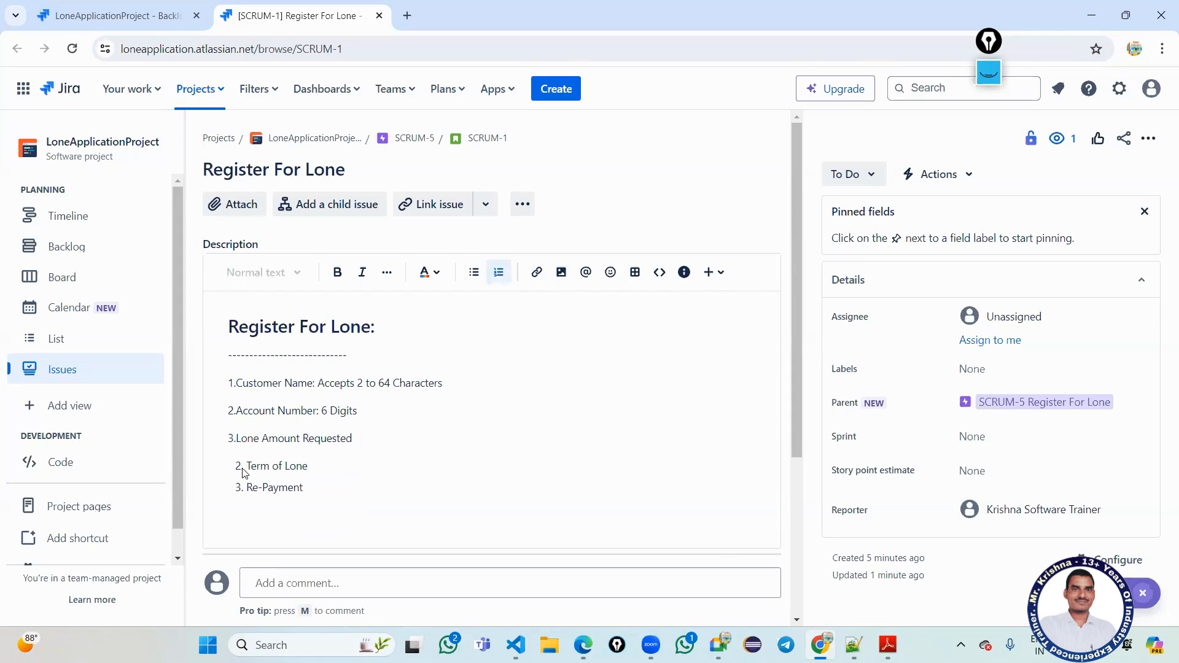
key(BackSpace)
text(4.)
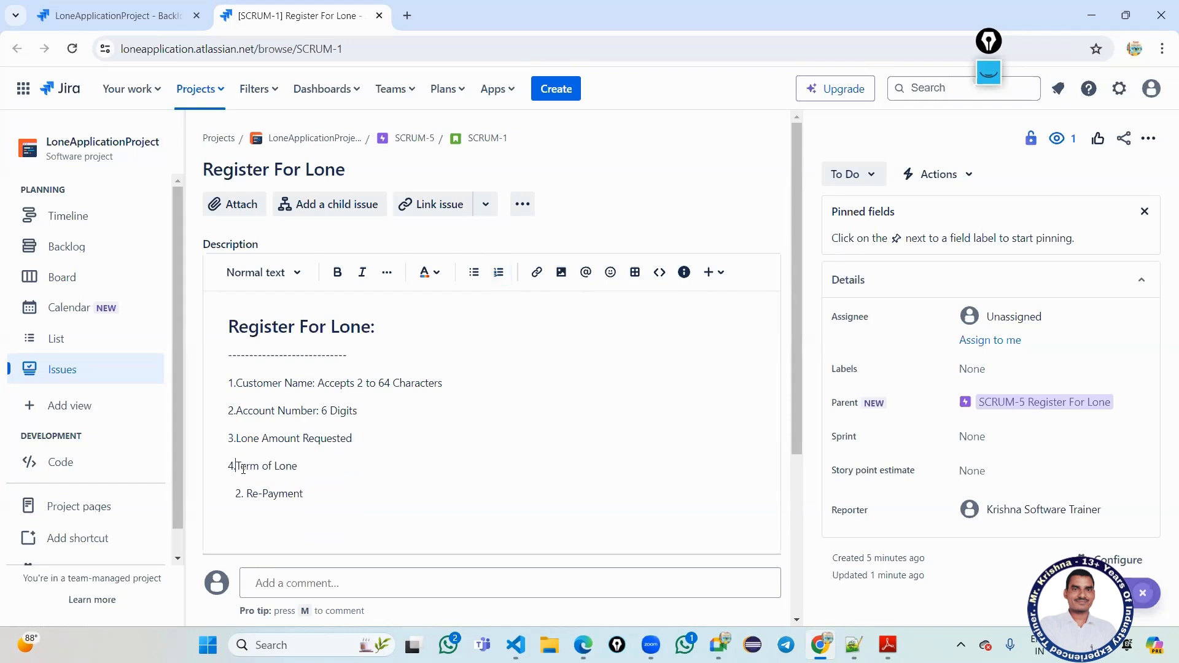
click(247, 495)
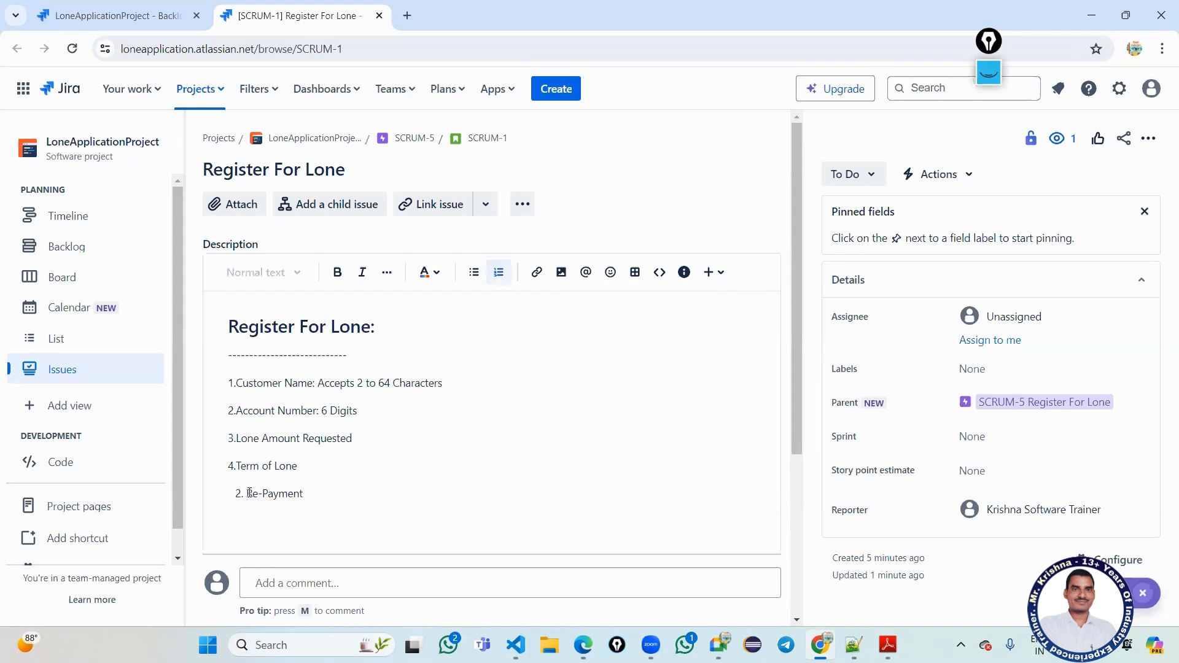
key(BackSpace)
text(5.)
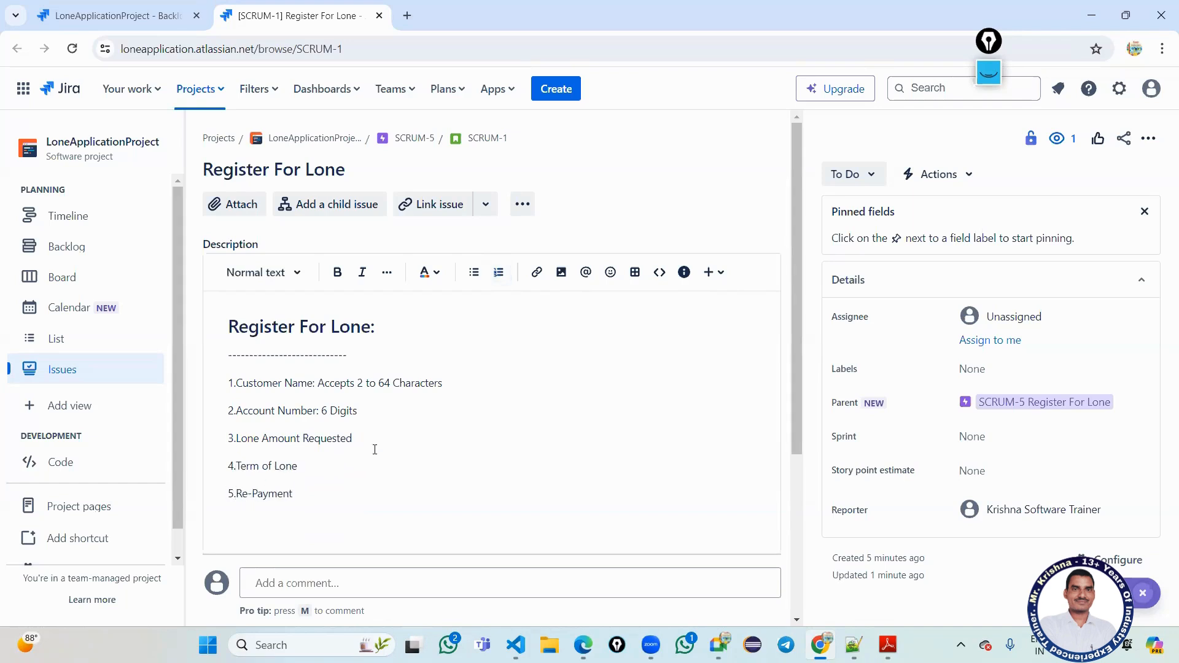
click(375, 447)
text(: Rs:9 to 500)
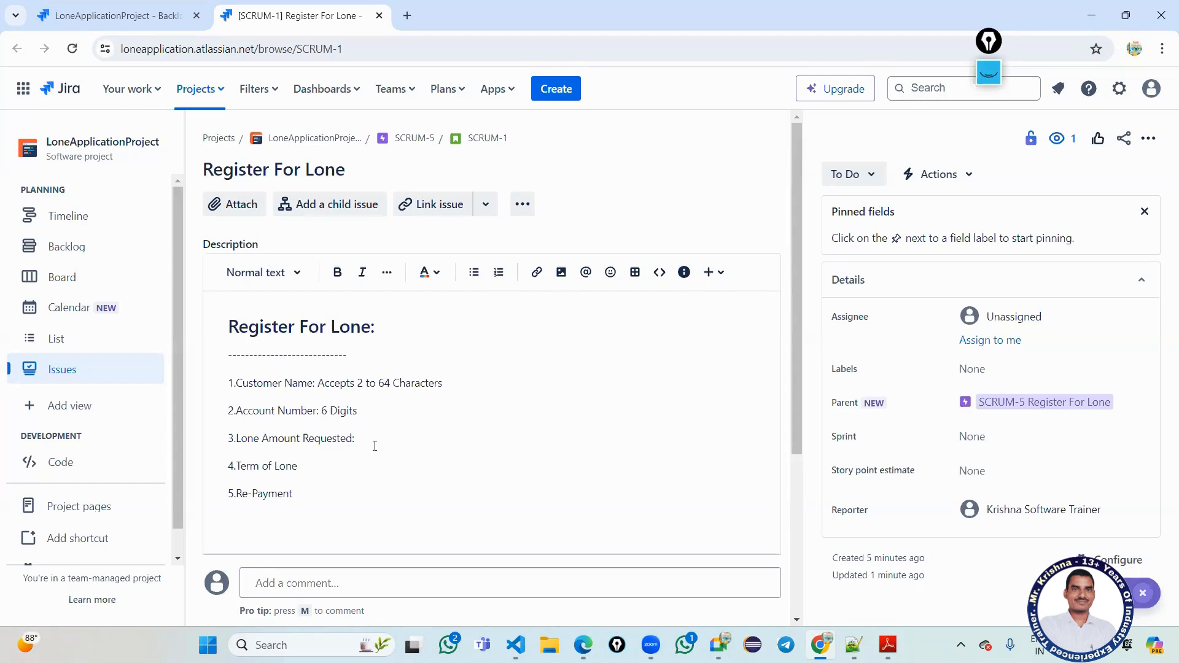
Type draft ranges '9 to 500Rs::' and '10 to' for loan amount and term, then restore the browser window.
text(9)
text( to)
text( 500)
text(Rs:)
text(:)
text(10 to)
key(super+Down)
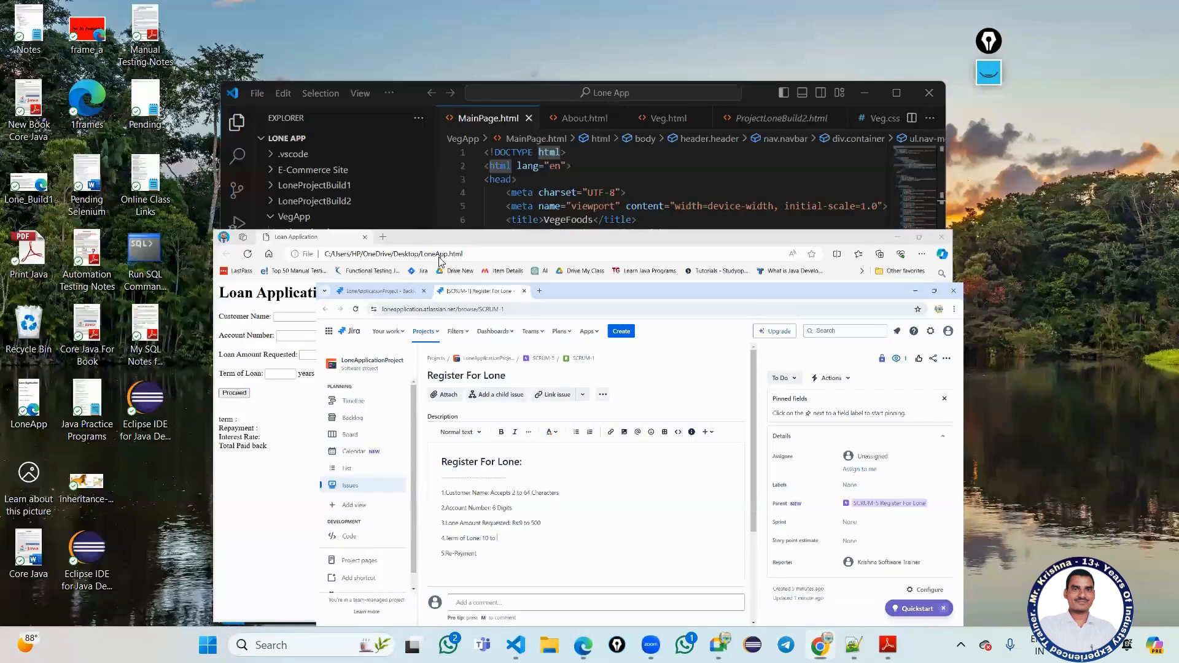
Open Manual Testing Notes.pdf to page 77's Loan Application example and select the loan amount range.
key(super+d)
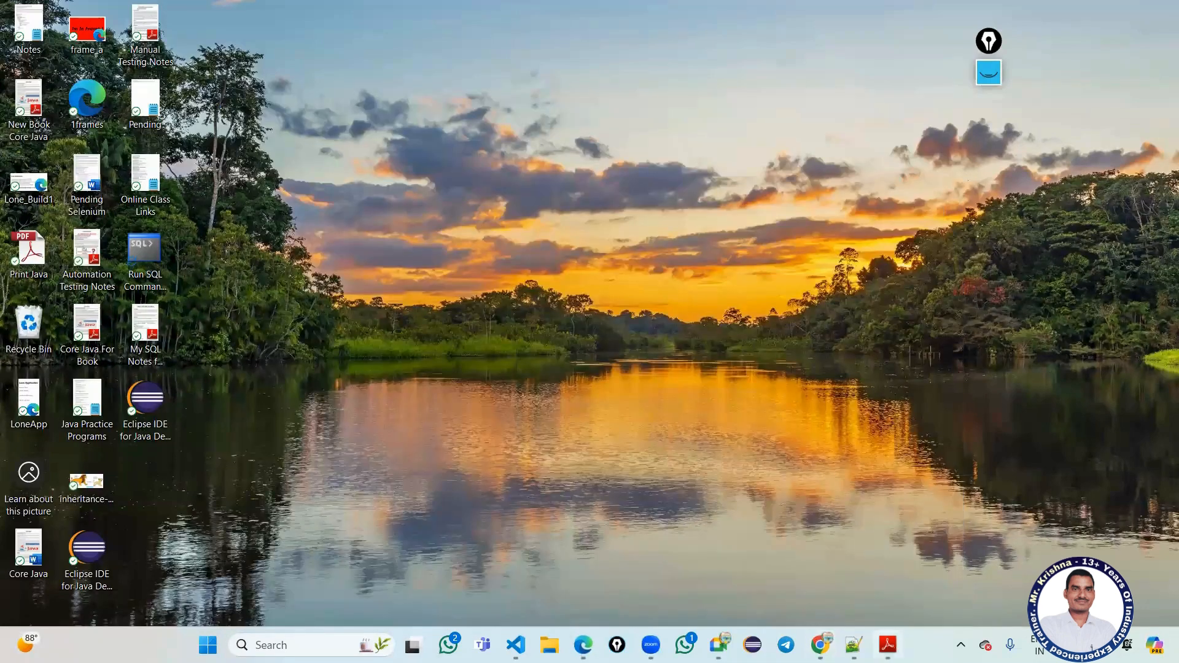
click(887, 645)
key(alt+F4)
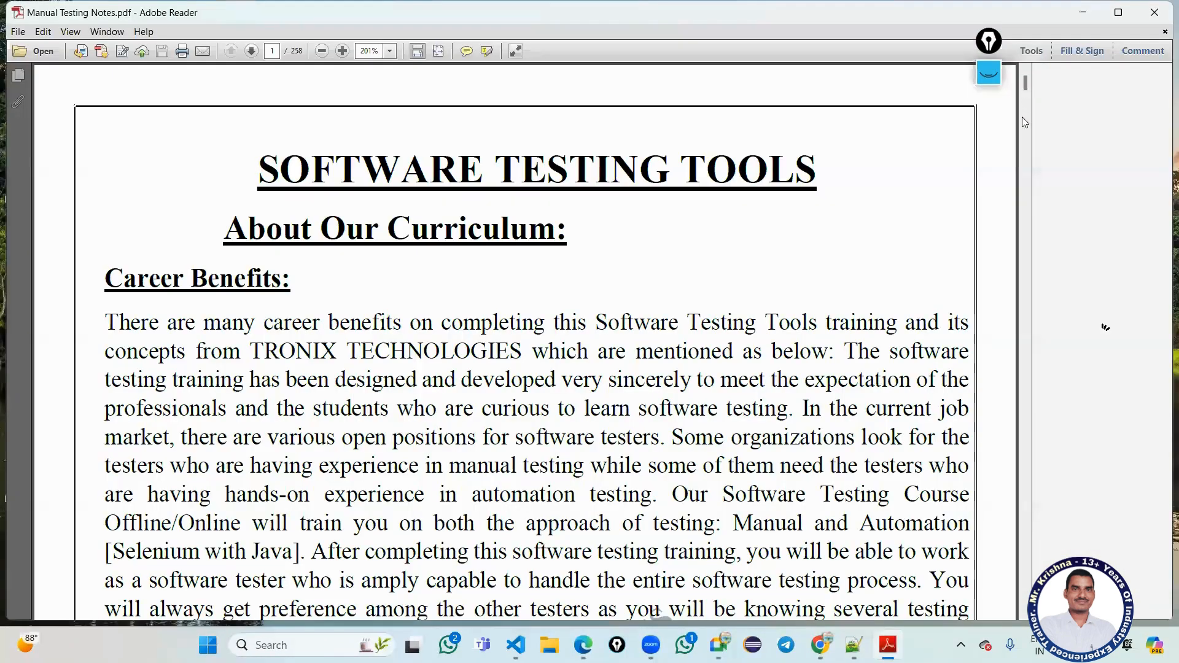
drag(1022, 117, 1024, 405)
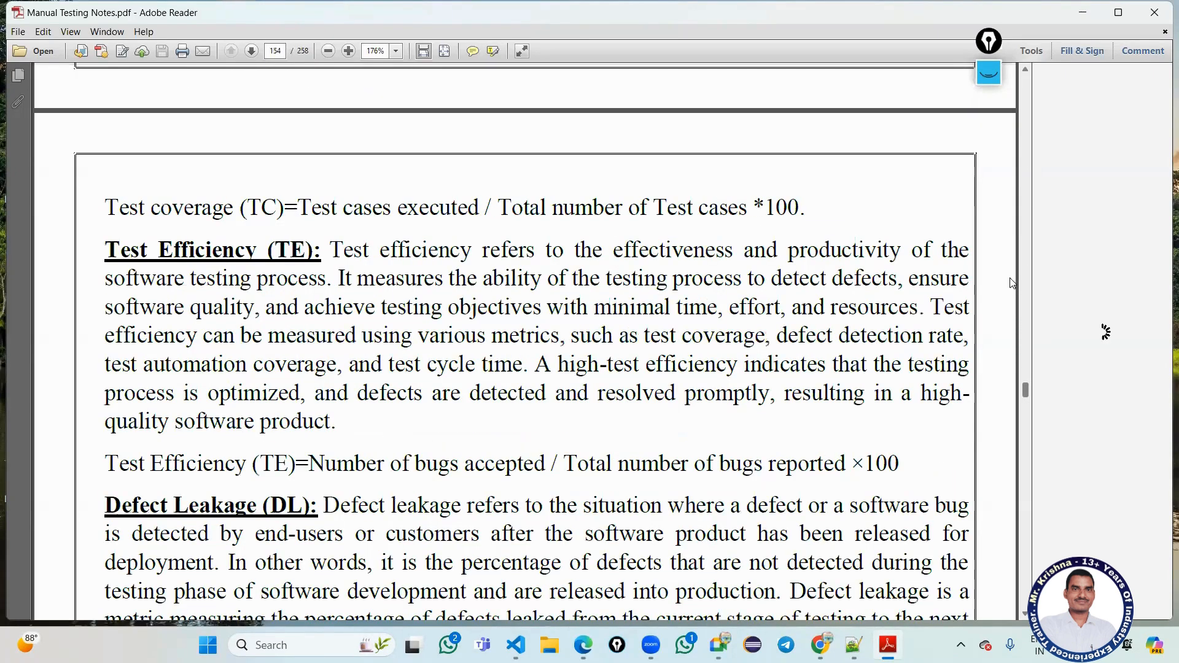
drag(1012, 283, 1007, 238)
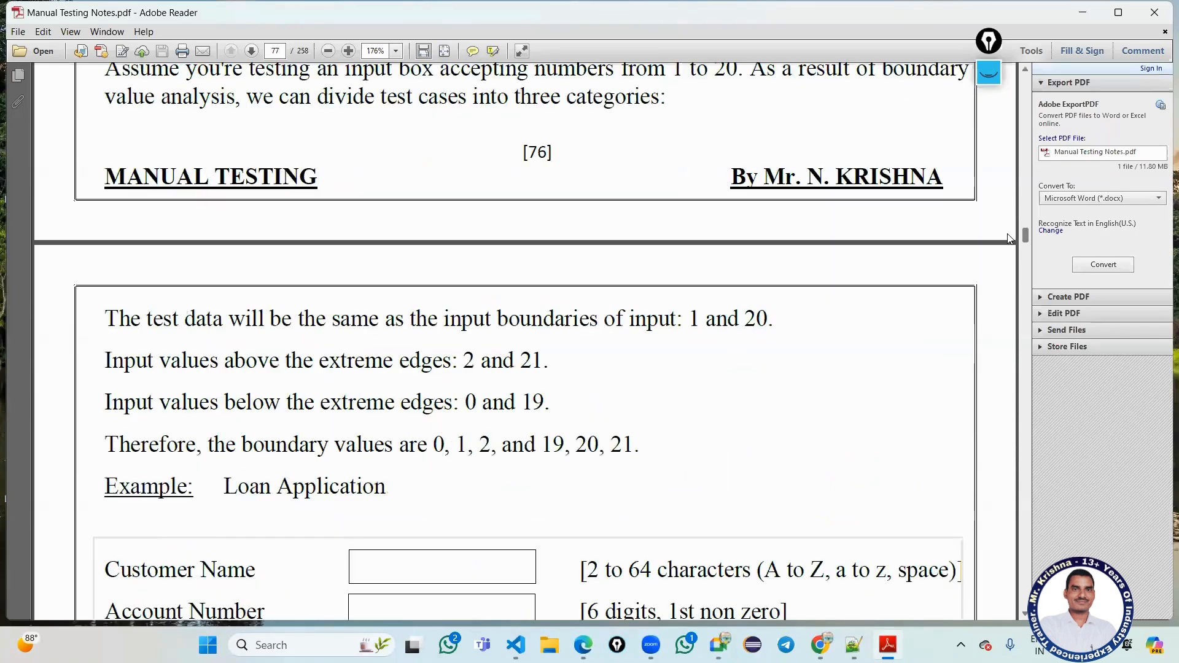
scroll(692, 320, down, 6)
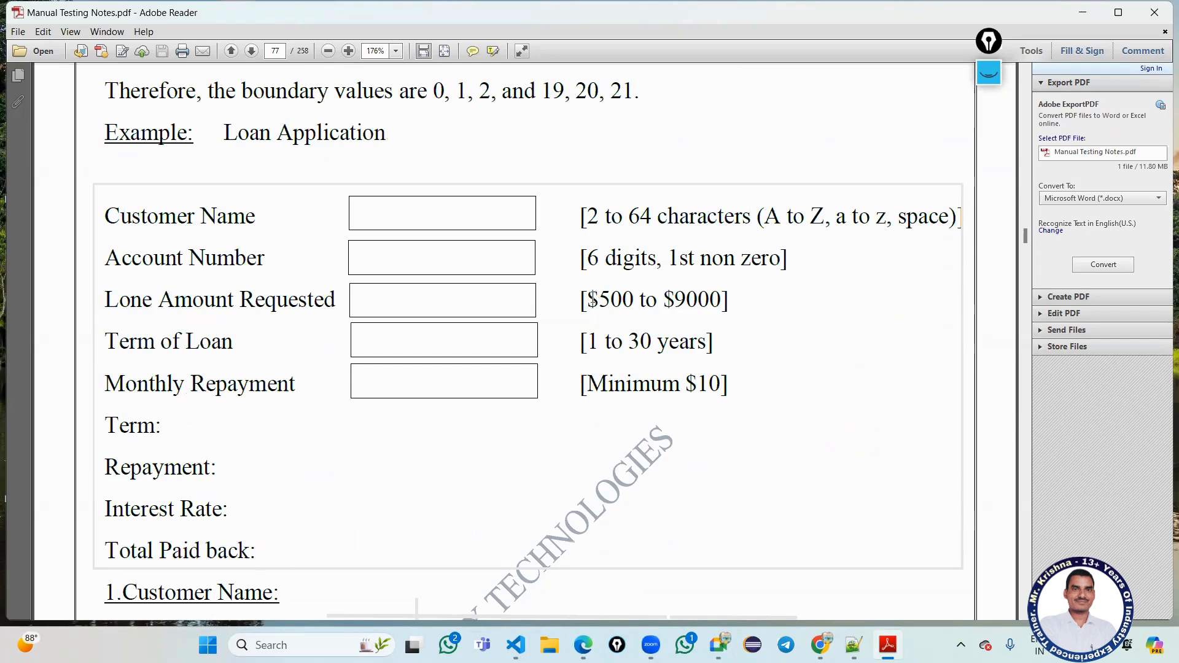
drag(588, 300, 717, 299)
key(ctrl+c)
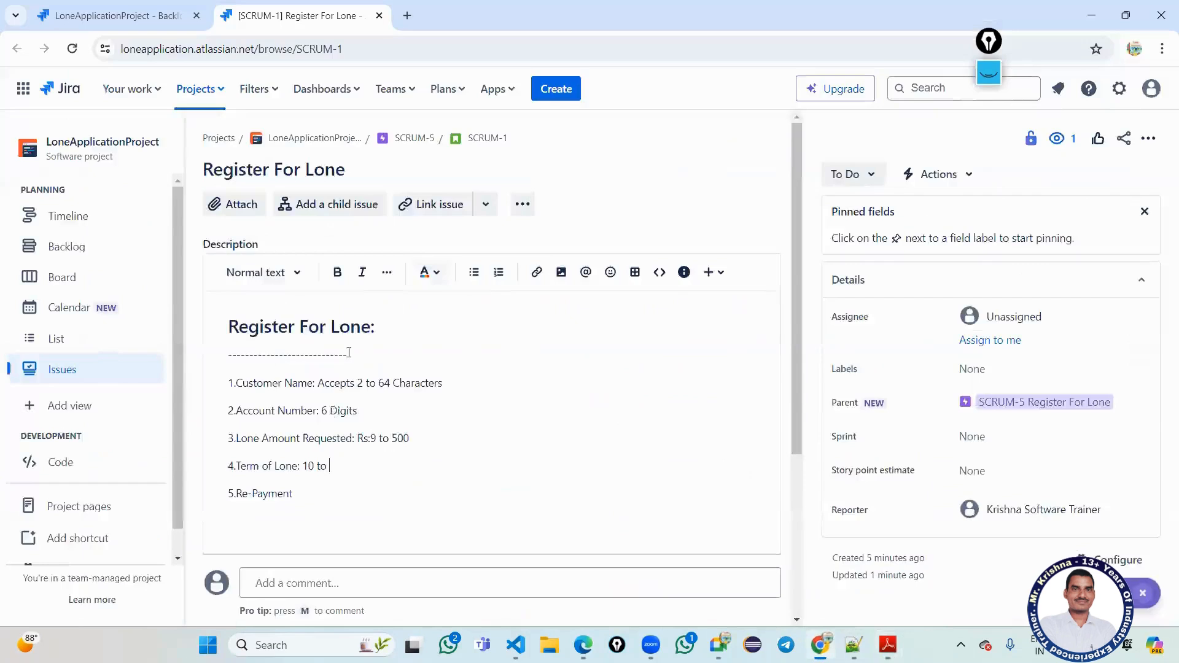
Replace the draft loan amount with the PDF's 500 to 9000 range, removing the dollar signs.
click(820, 644)
drag(372, 441, 413, 440)
key(ctrl+v)
click(380, 438)
key(BackSpace)
click(413, 439)
key(BackSpace)
Replace the draft term '10 to' with '1 to 30 years' copied from the PDF.
click(887, 645)
click(686, 390)
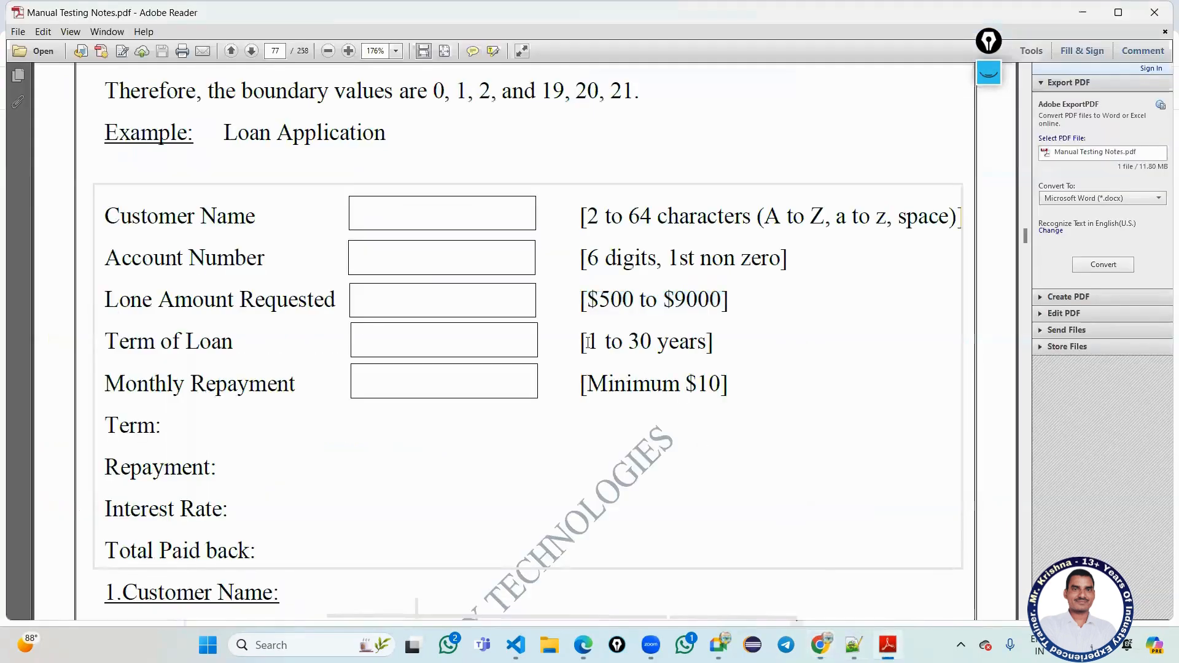
drag(588, 342, 692, 343)
key(ctrl+c)
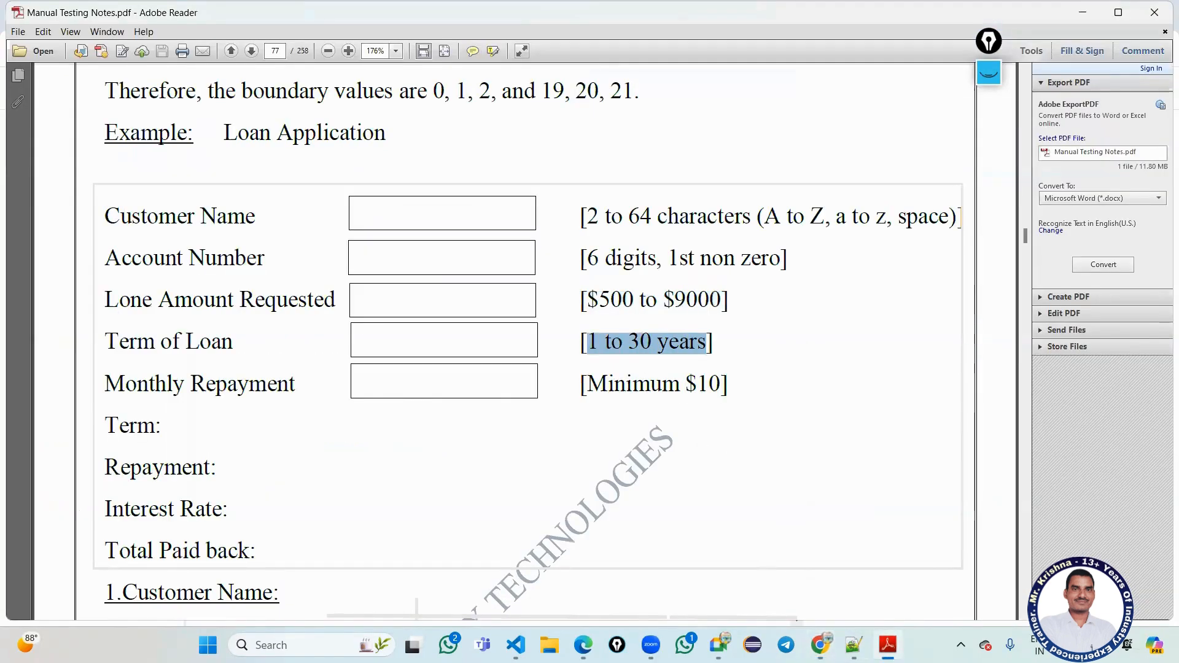
click(820, 645)
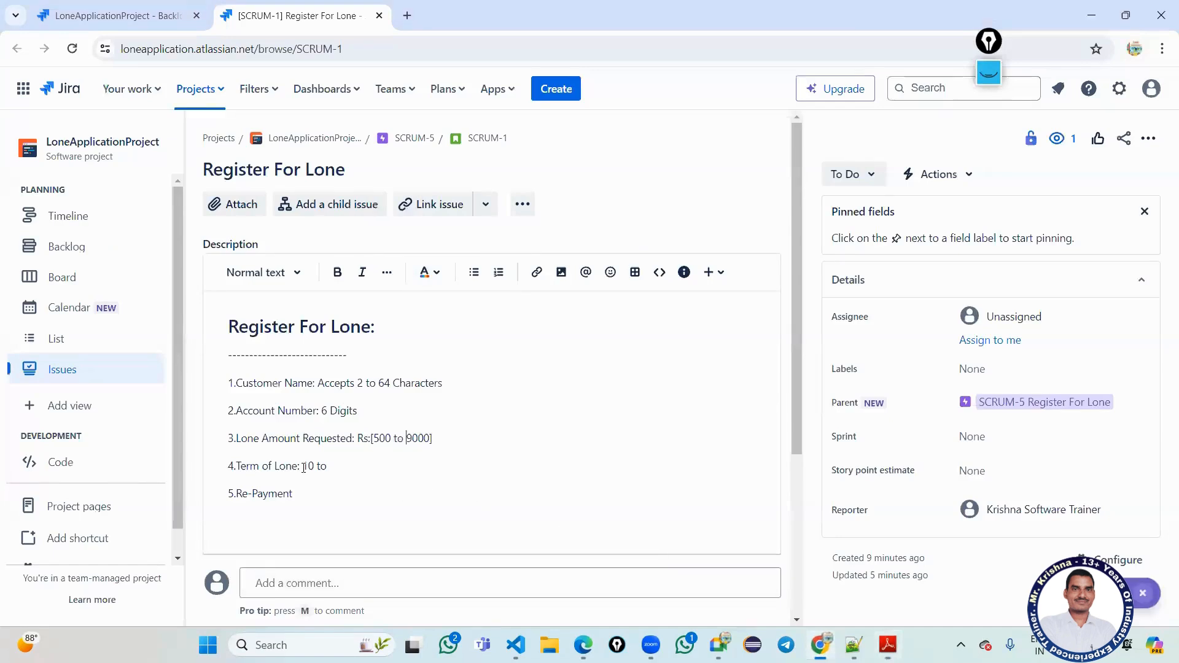
drag(303, 465, 332, 465)
key(ctrl+v)
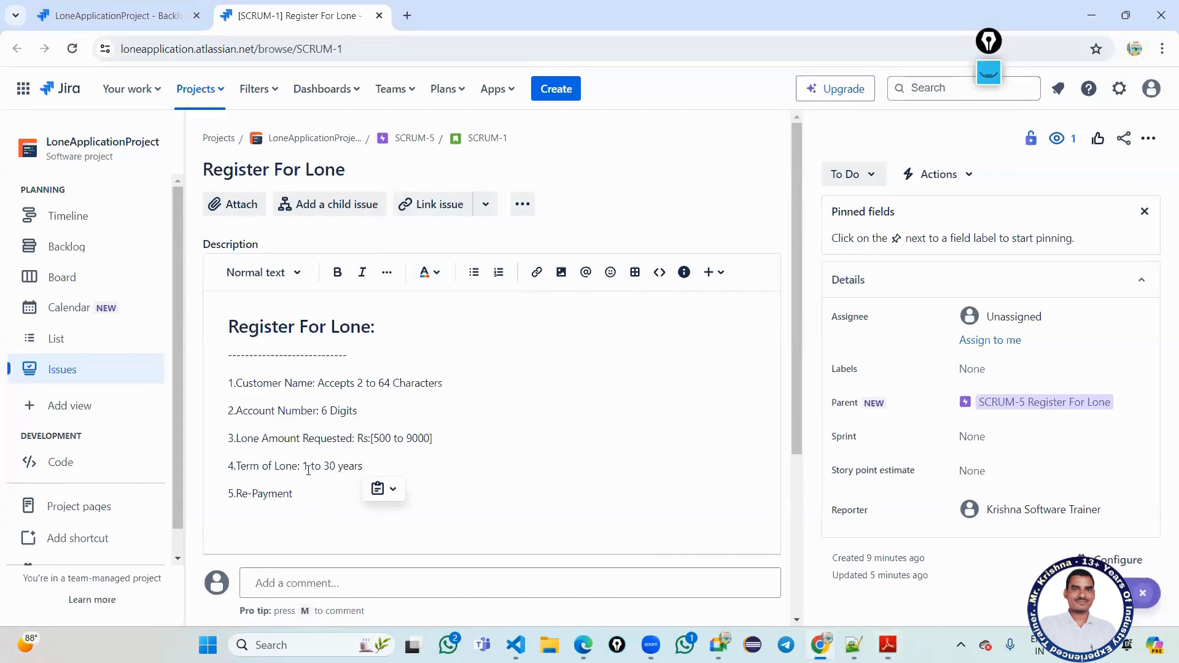
Add the '[Minimum $10]' repayment rule from the PDF on the Re-Payment line.
click(321, 501)
key(alt+Tab)
drag(583, 386, 739, 383)
key(ctrl+c)
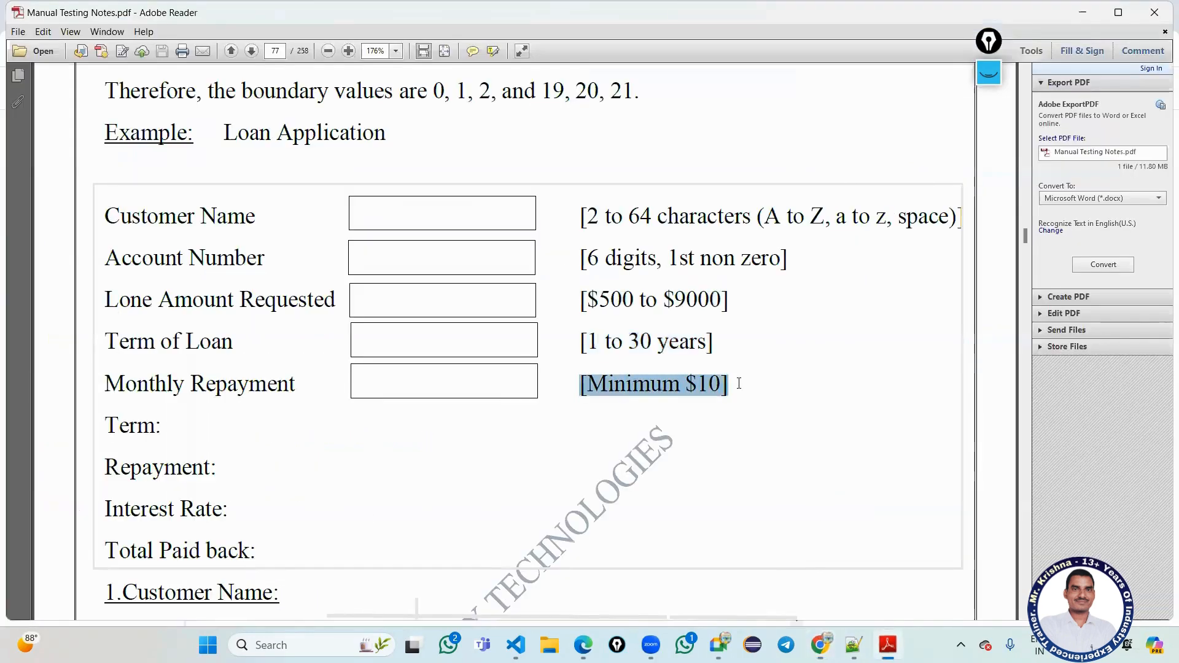
key(alt+Tab)
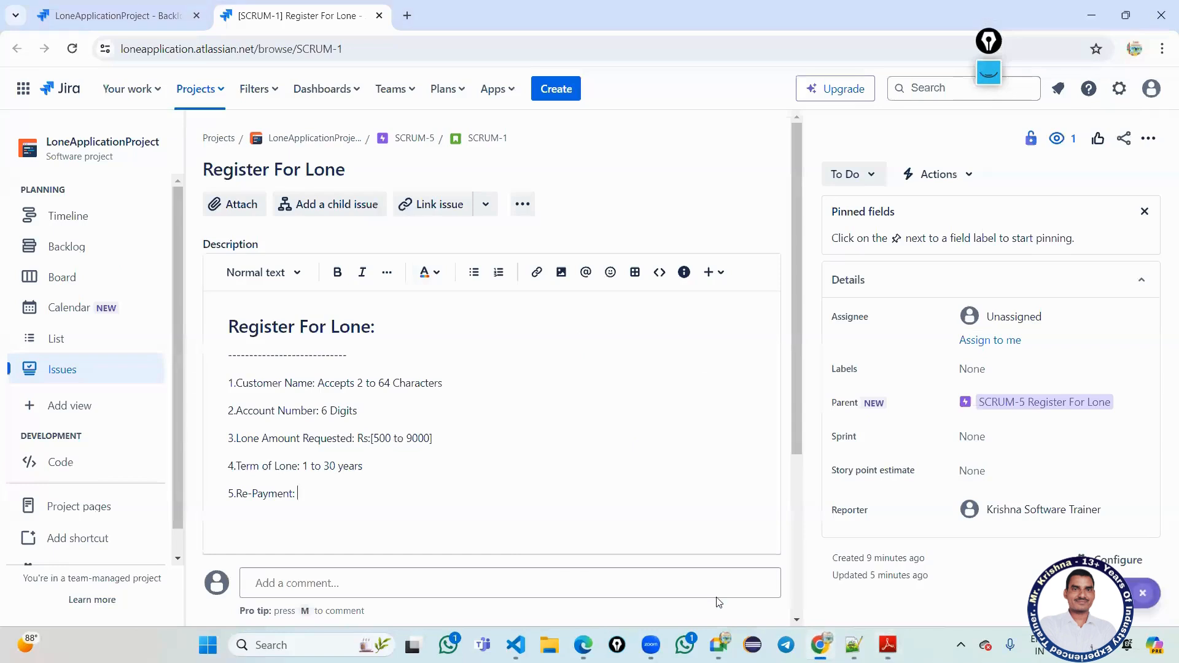
key(ctrl+v)
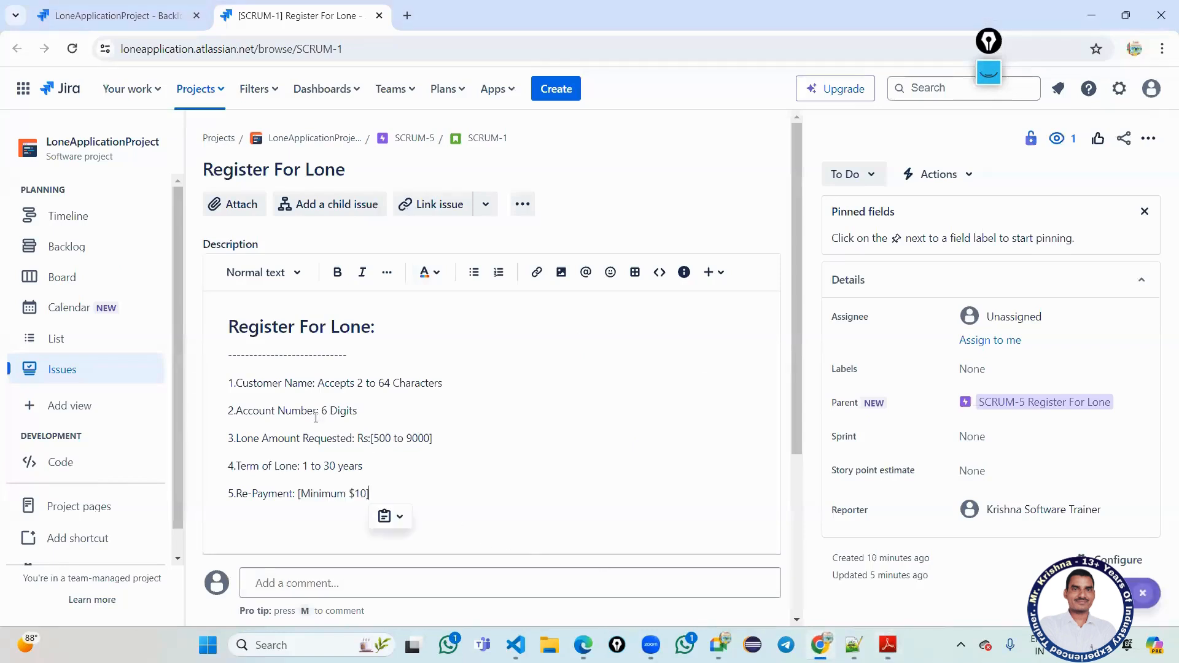
scroll(508, 554, down, 3)
scroll(222, 272, up, 1)
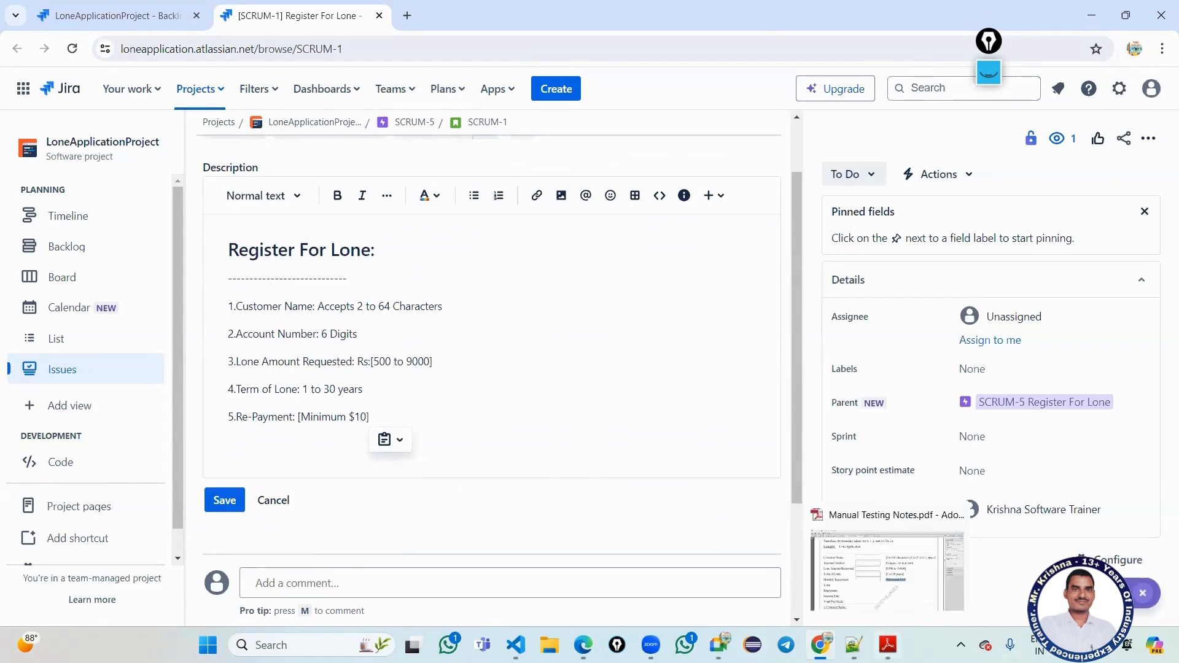
Copy the Term to Total Paid back labels from the PDF's loan example.
click(887, 645)
scroll(470, 386, up, 1)
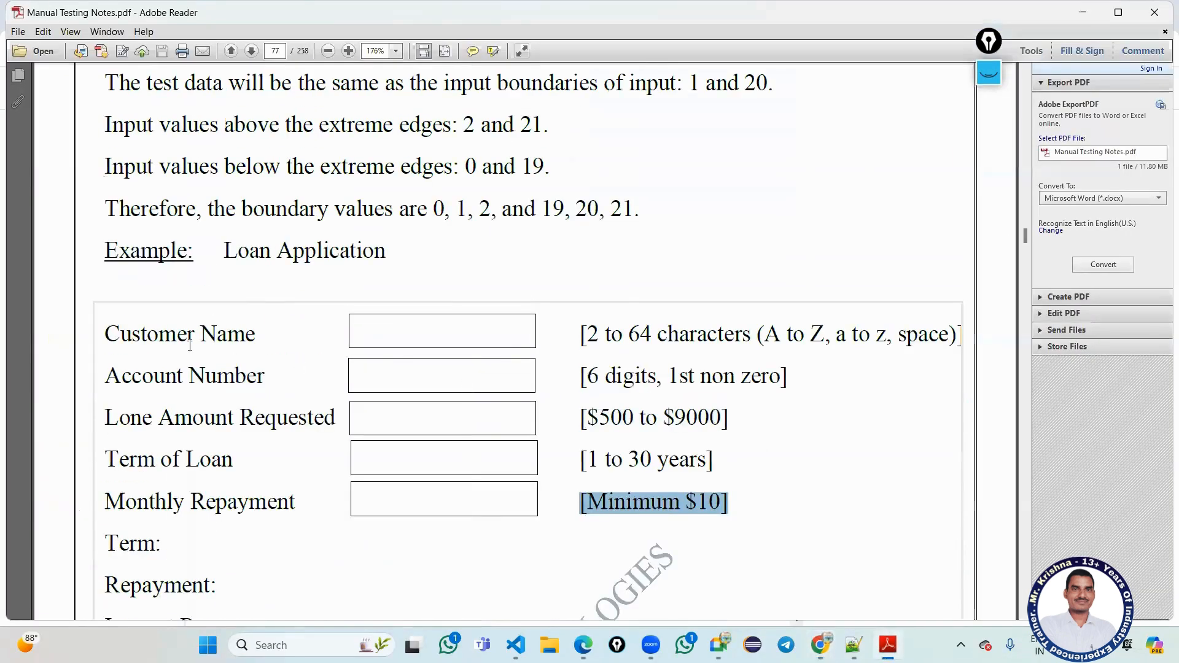
scroll(144, 333, down, 2)
scroll(115, 270, down, 1)
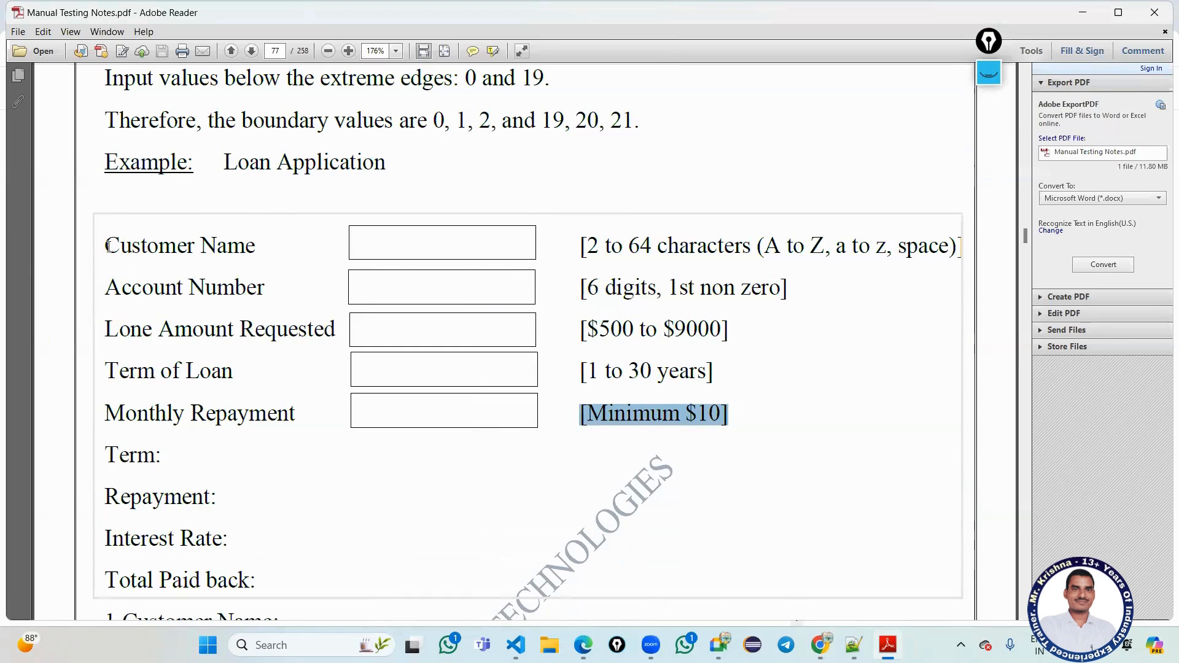
drag(104, 246, 270, 418)
scroll(271, 423, down, 2)
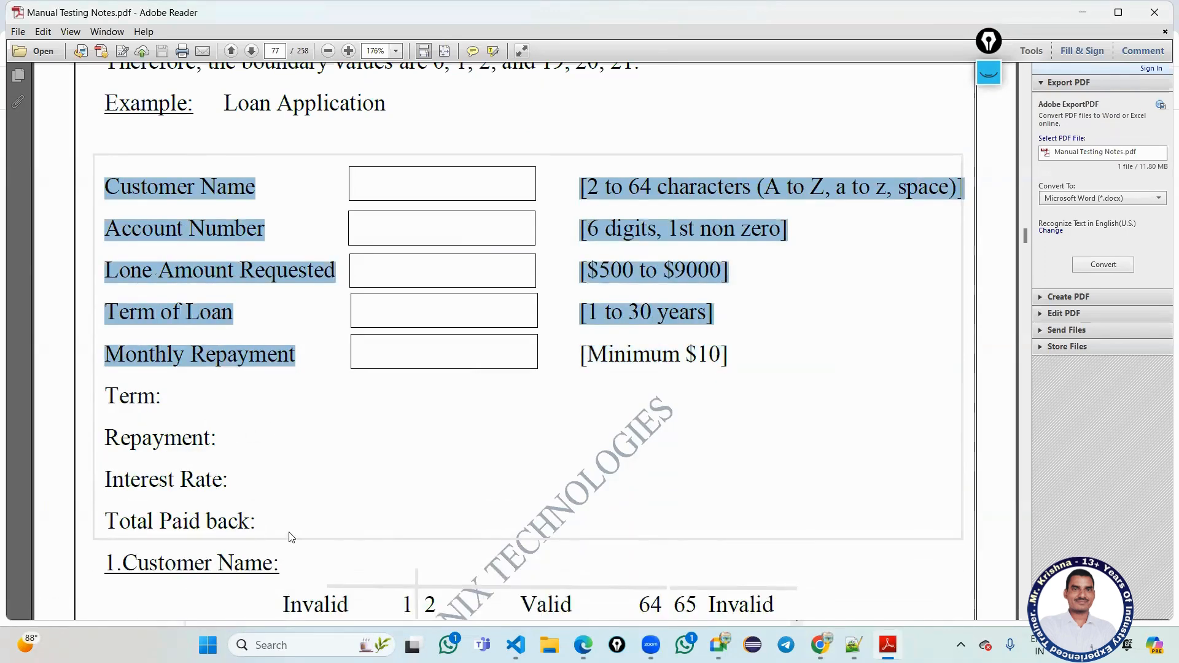
click(295, 476)
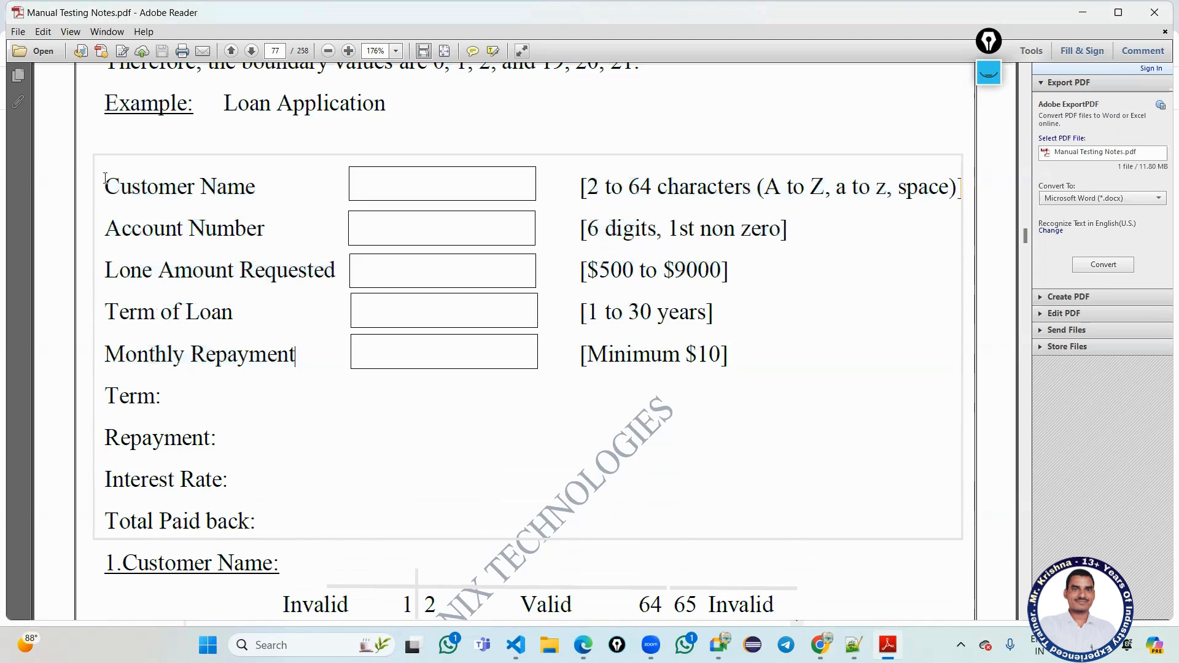
drag(106, 178, 148, 282)
scroll(271, 439, down, 1)
drag(274, 492, 113, 377)
key(ctrl+c)
click(815, 644)
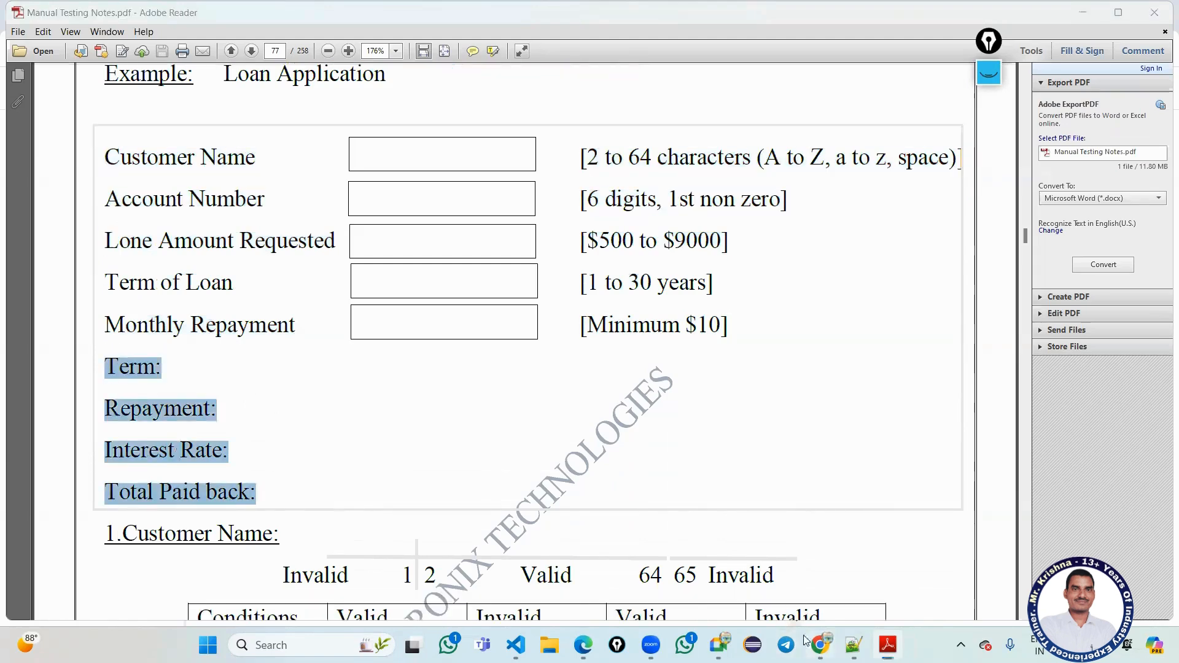
click(376, 425)
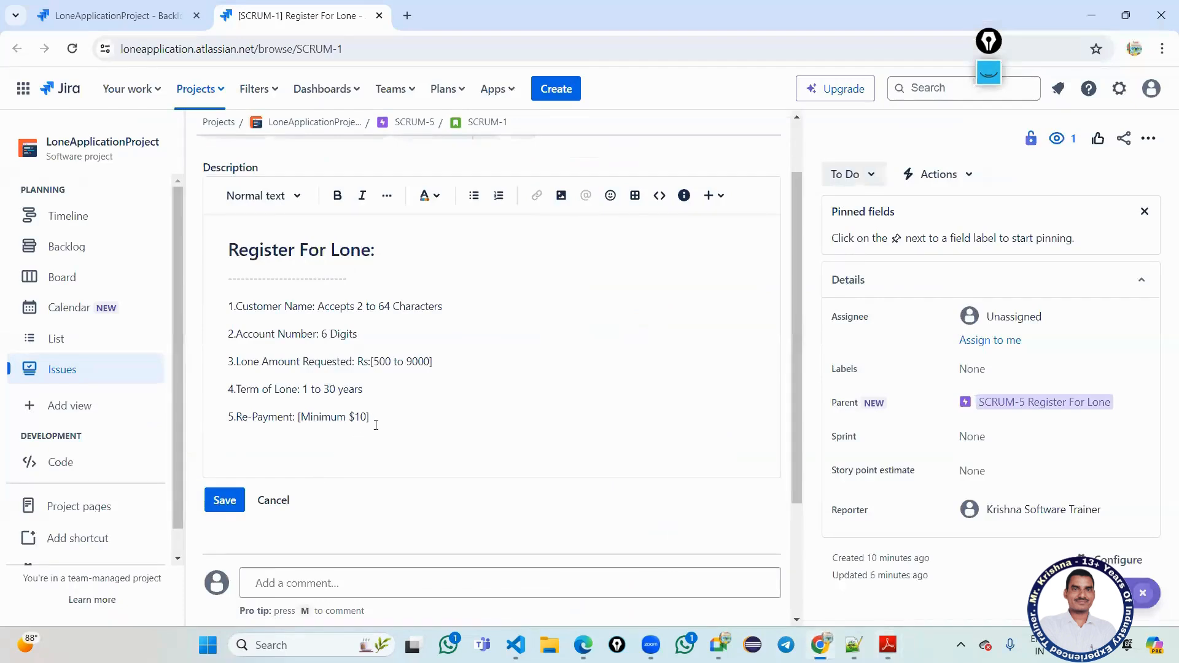
Paste the Term to Total Paid back labels below the rules, with Term on its own line.
key(ctrl+v)
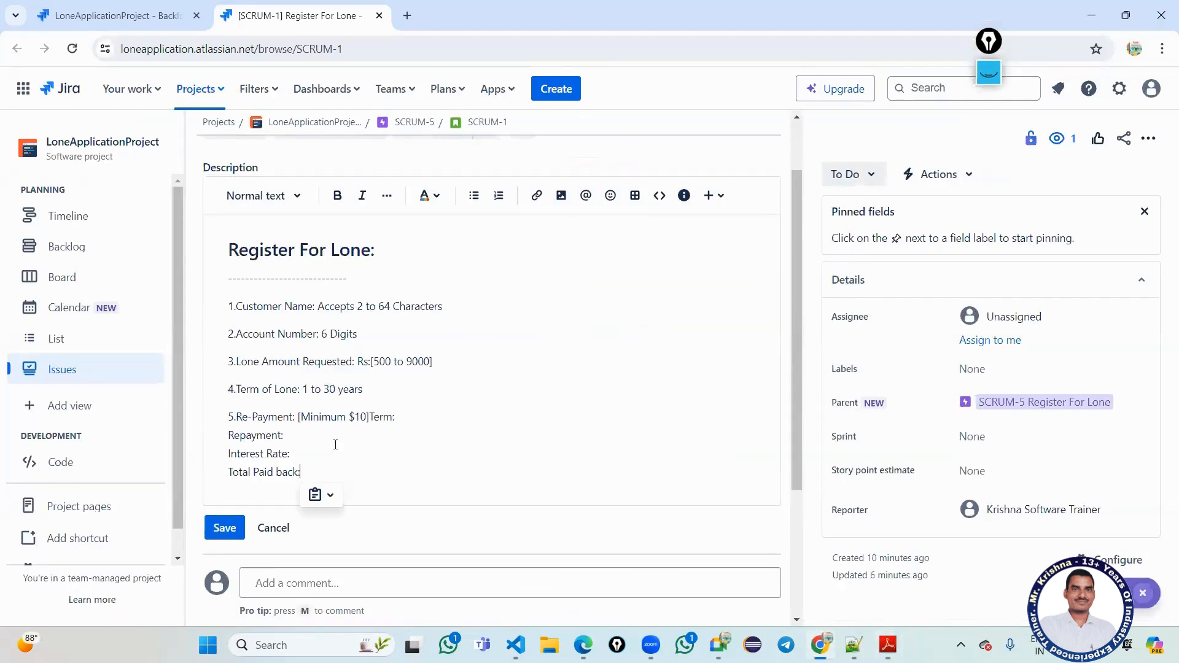
click(370, 420)
key(Return)
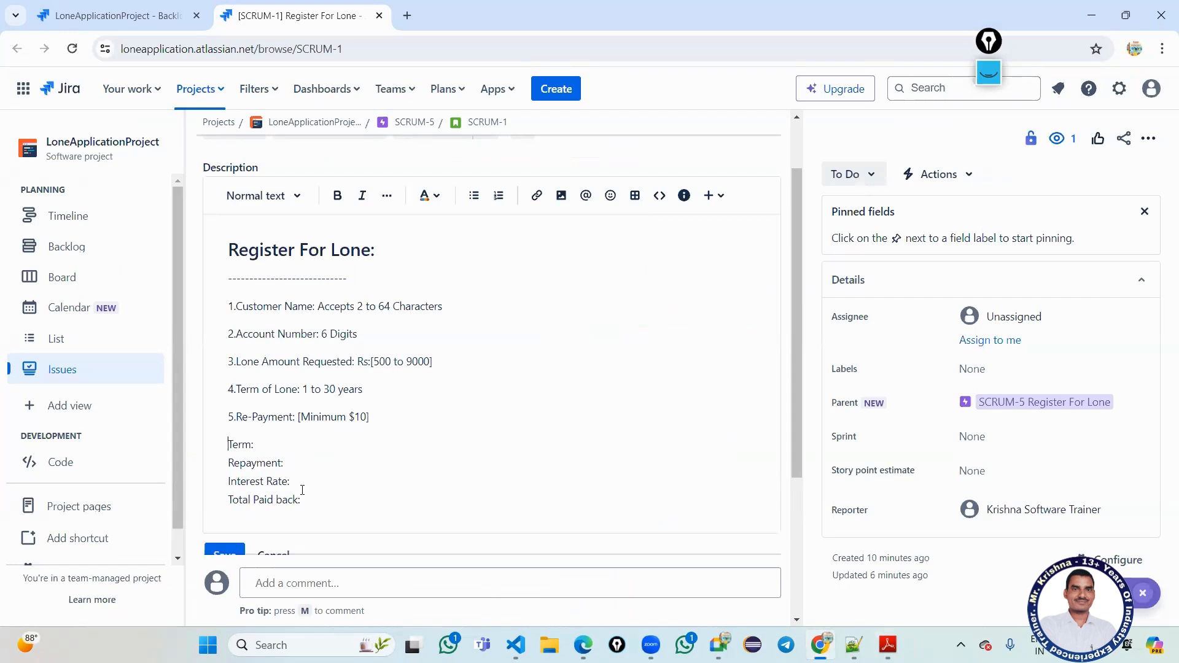
drag(318, 306, 426, 309)
drag(317, 334, 445, 365)
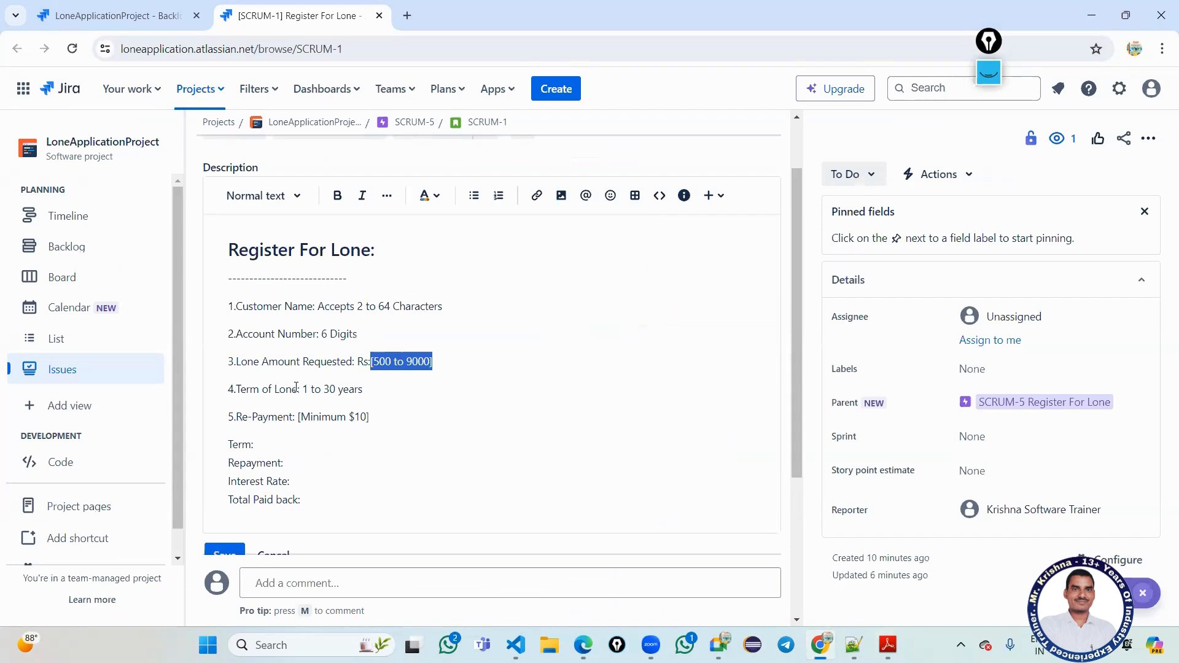
Wrap the term range in brackets and change the repayment rule to [Minimum Rs:10].
drag(298, 388, 308, 393)
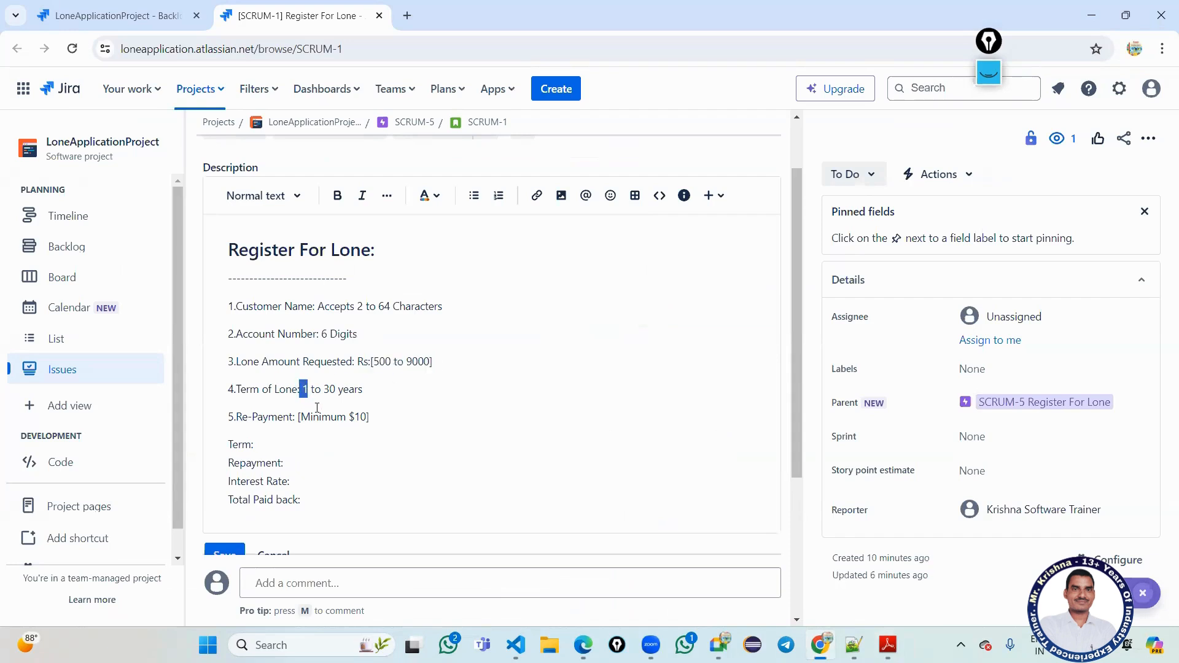
key(Left)
text([)
click(373, 387)
text(])
click(355, 416)
key(BackSpace)
text(Rs)
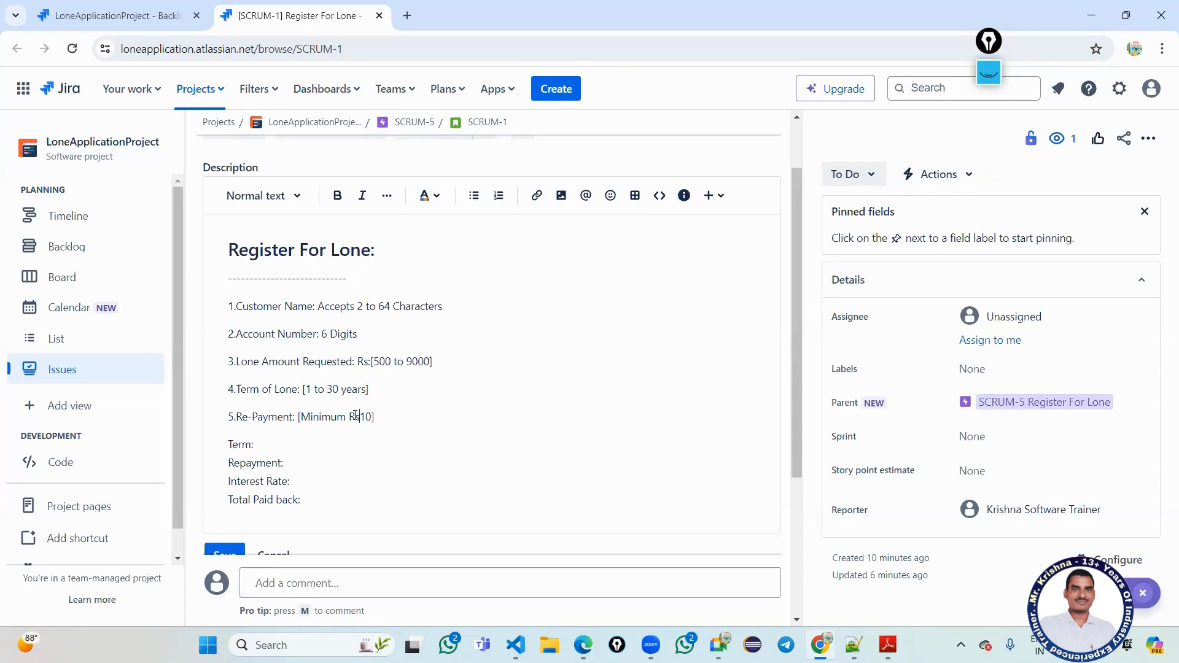
text(:)
Select the five numbered rule lines in the description.
scroll(345, 406, down, 5)
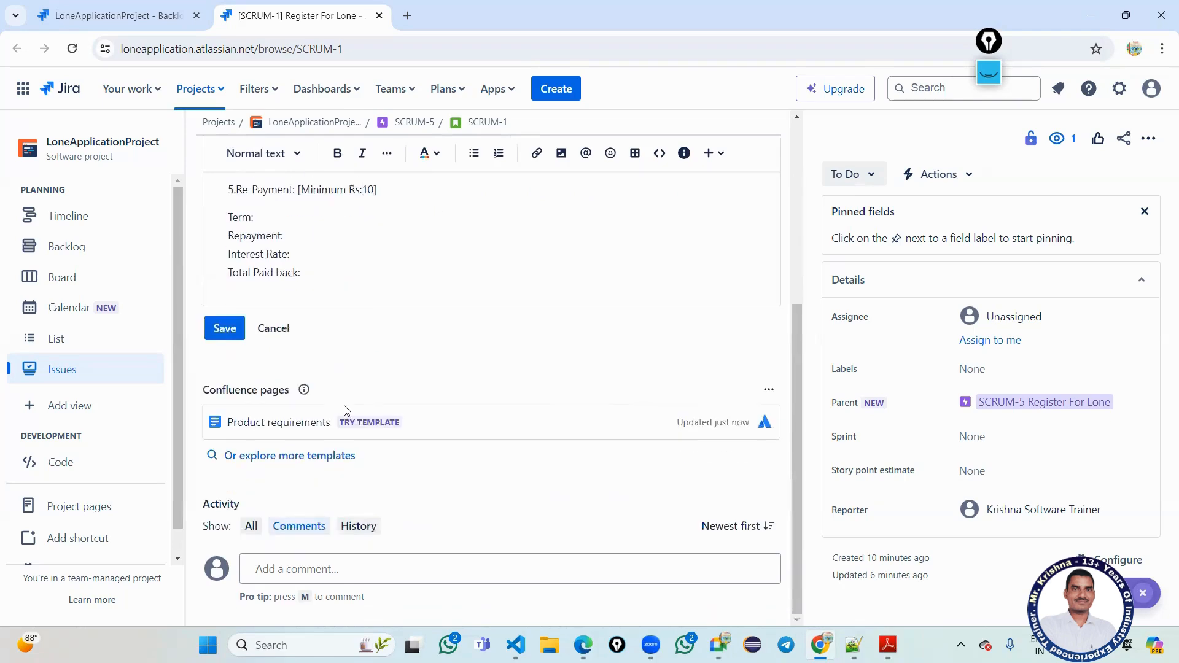
scroll(345, 411, up, 5)
scroll(311, 330, up, 1)
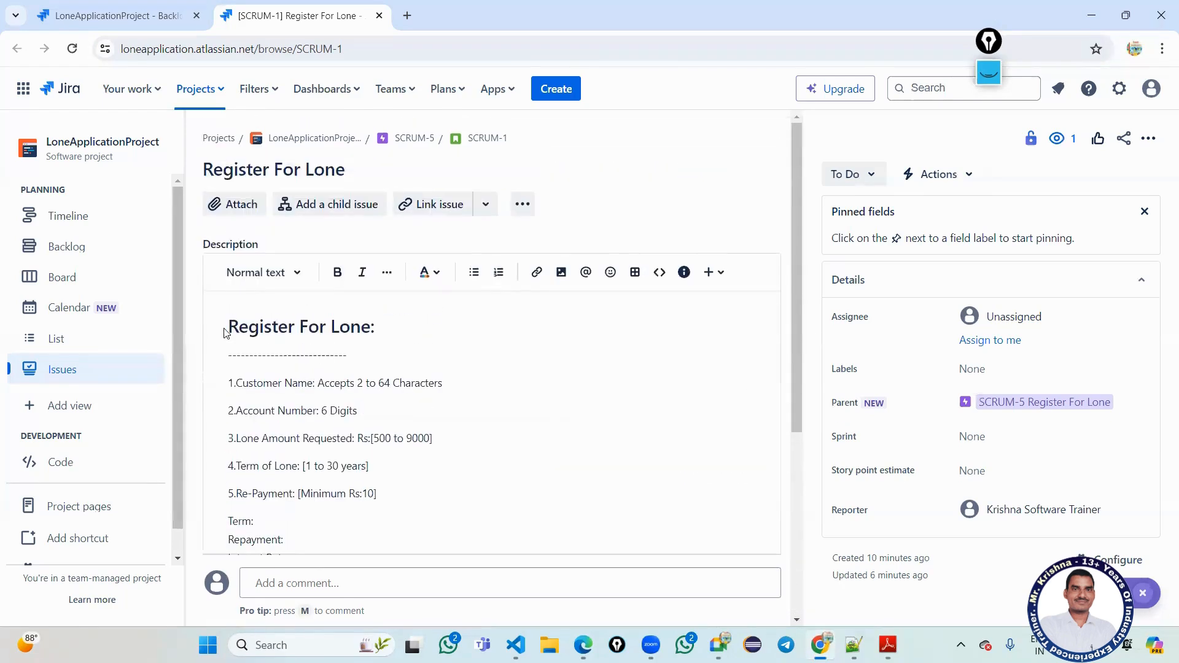
drag(228, 326, 375, 328)
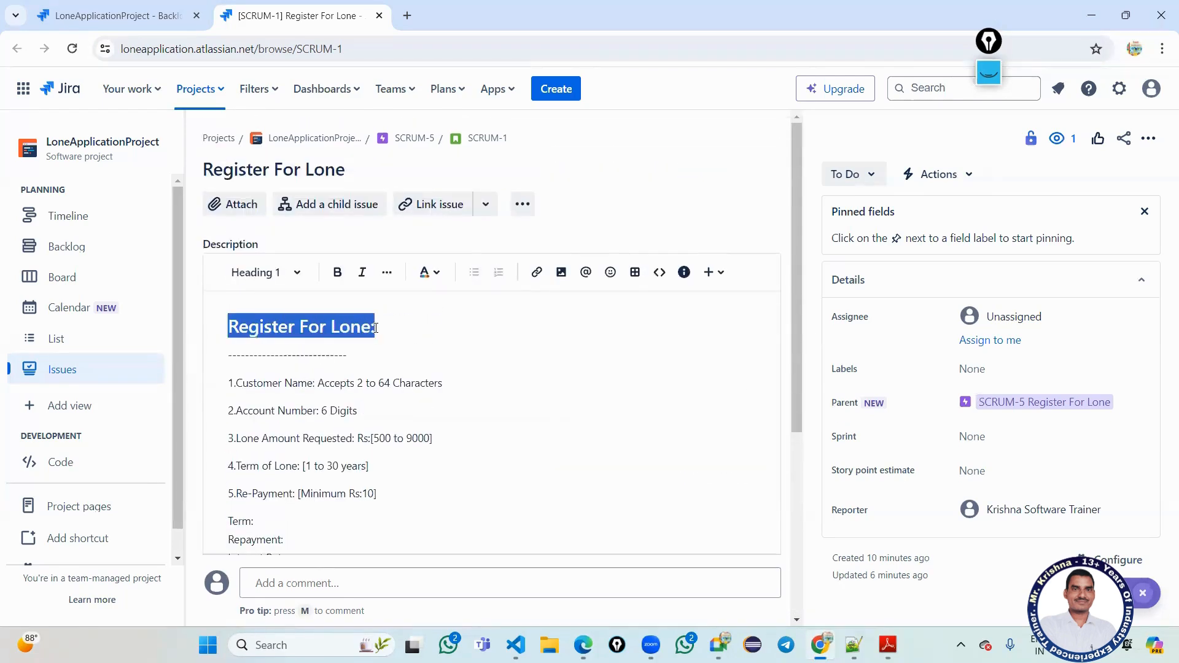
scroll(381, 326, down, 3)
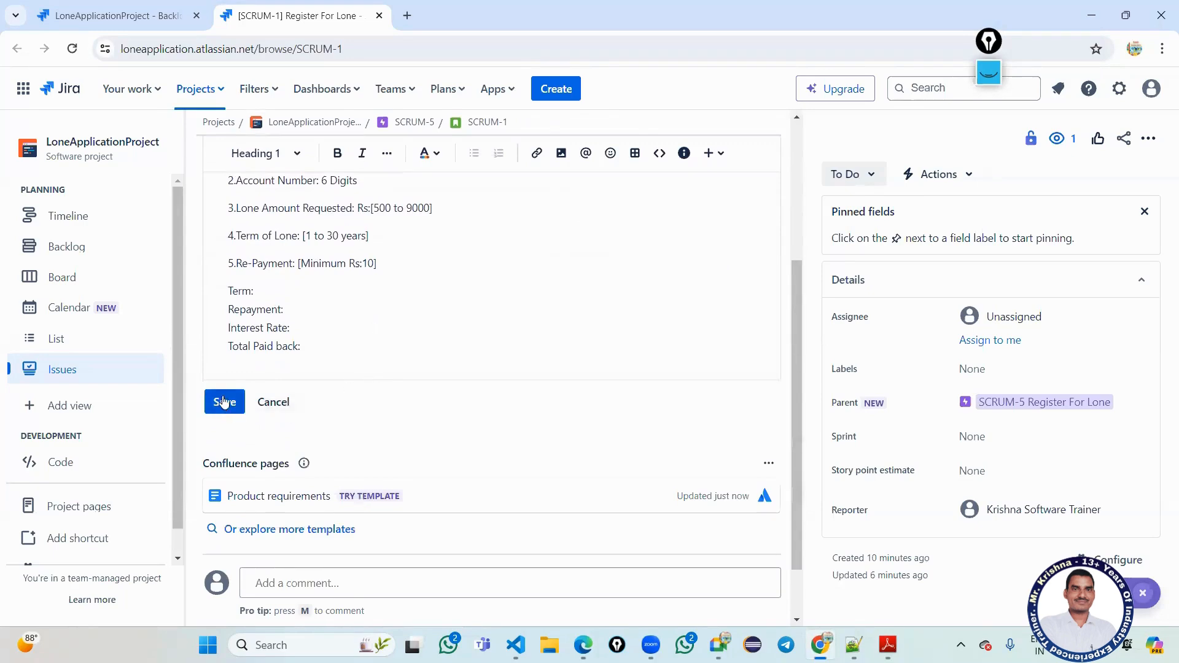
scroll(334, 350, up, 3)
click(406, 345)
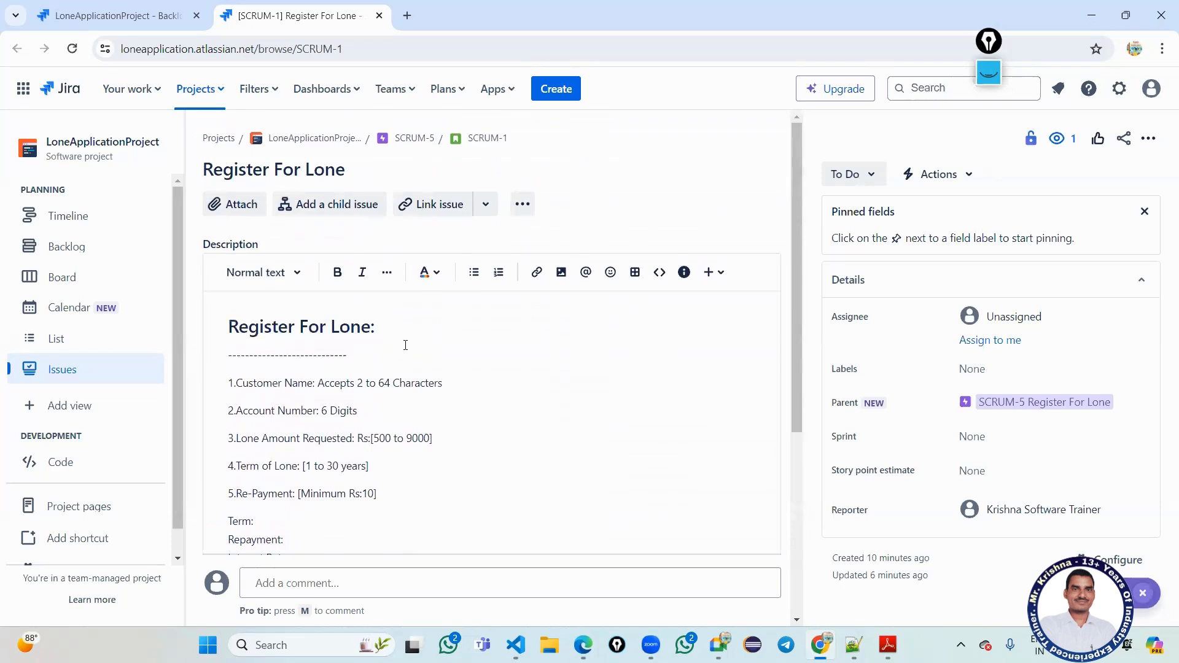
scroll(320, 388, down, 1)
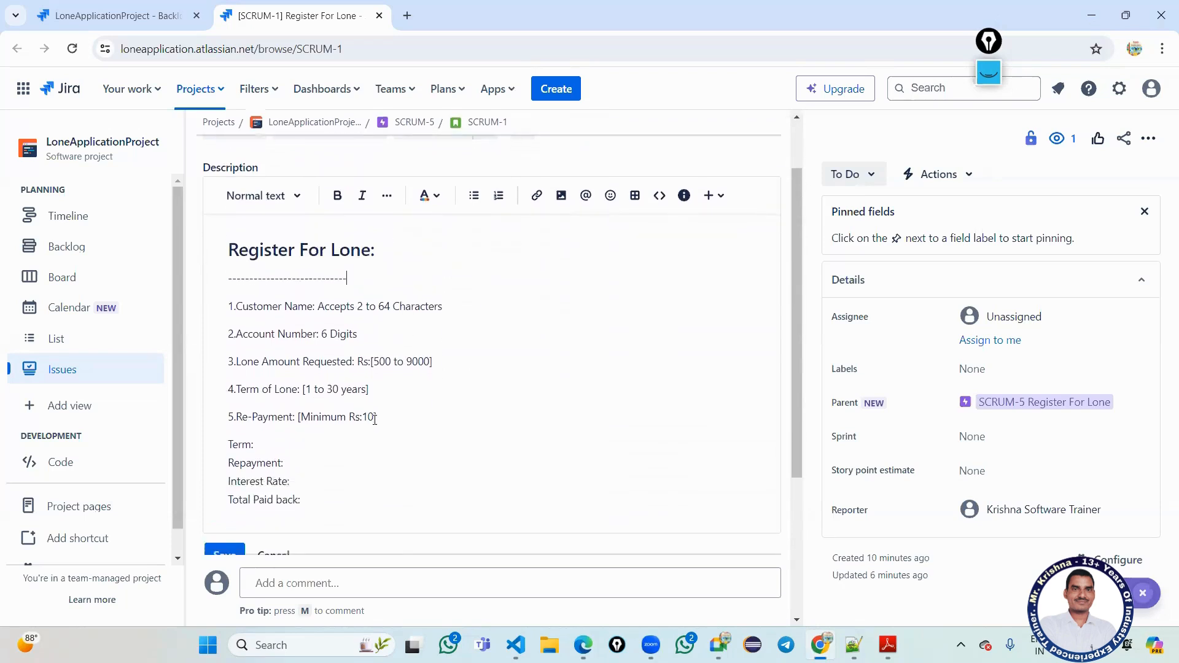
drag(376, 417, 226, 307)
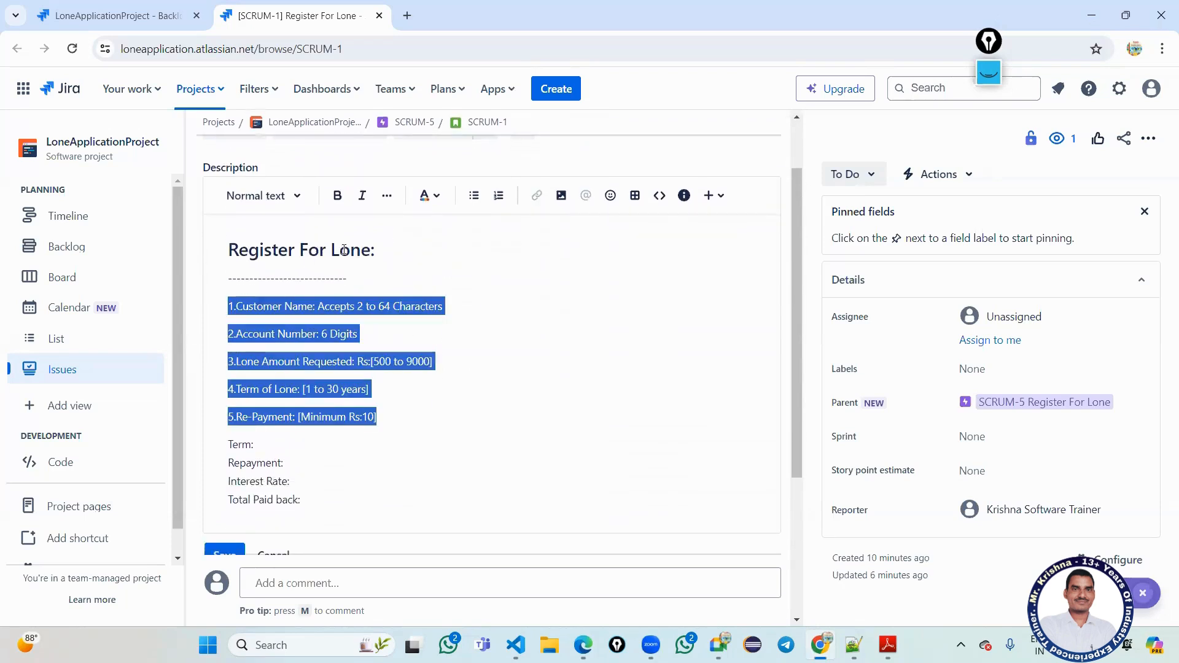
Make the five numbered rule lines blue and bold.
click(429, 195)
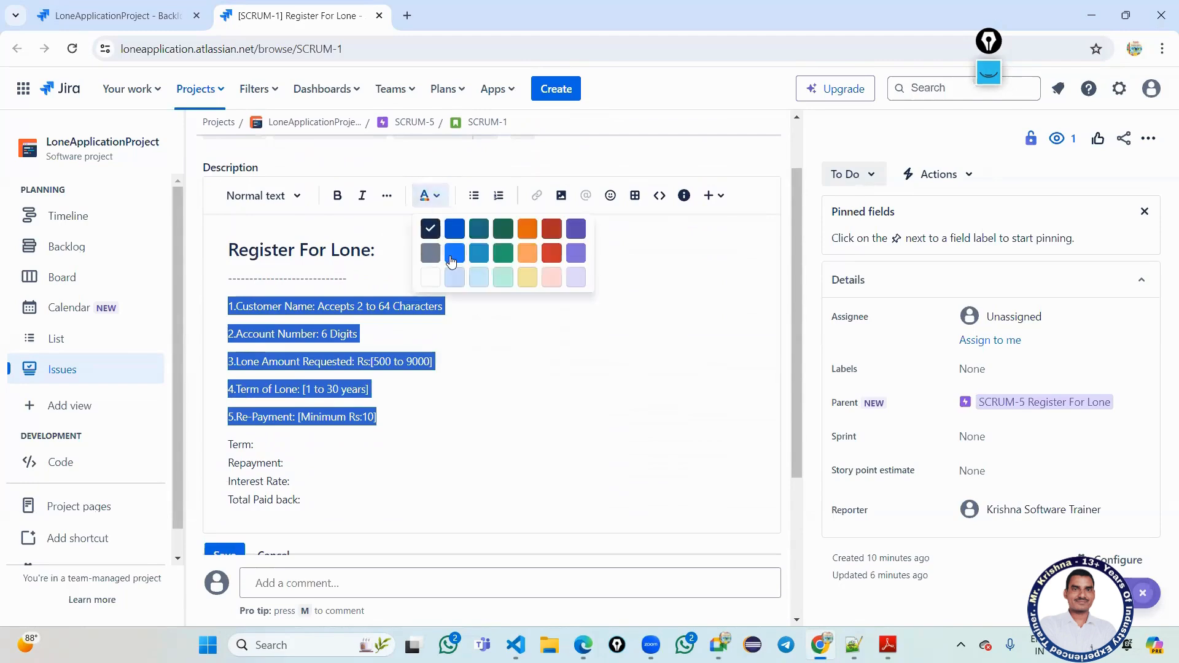
click(453, 254)
click(477, 351)
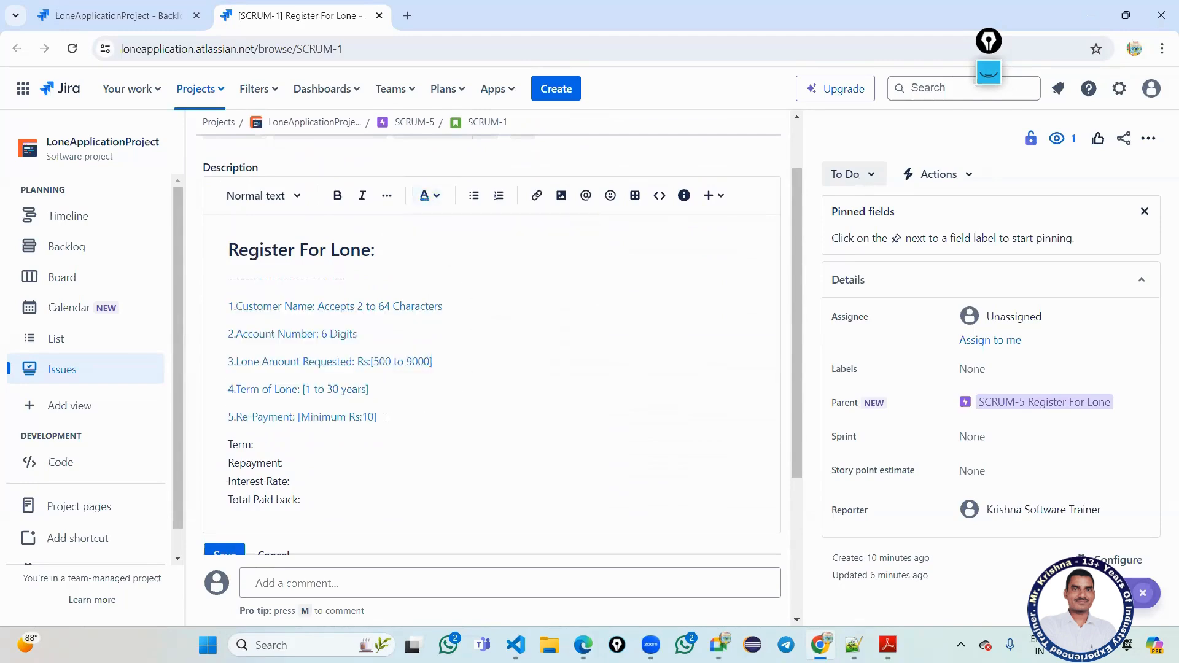
drag(384, 417, 190, 309)
click(337, 196)
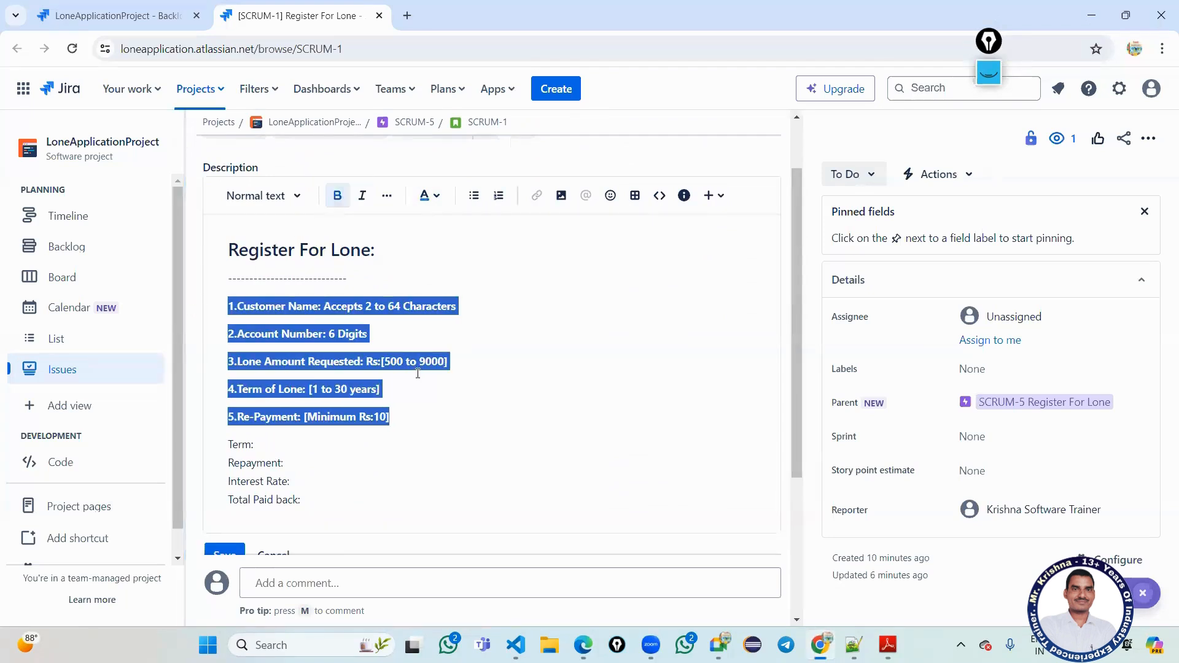
click(374, 279)
Underline the 'Register For Lone:' title and delete the dashed separator line.
drag(374, 280, 220, 246)
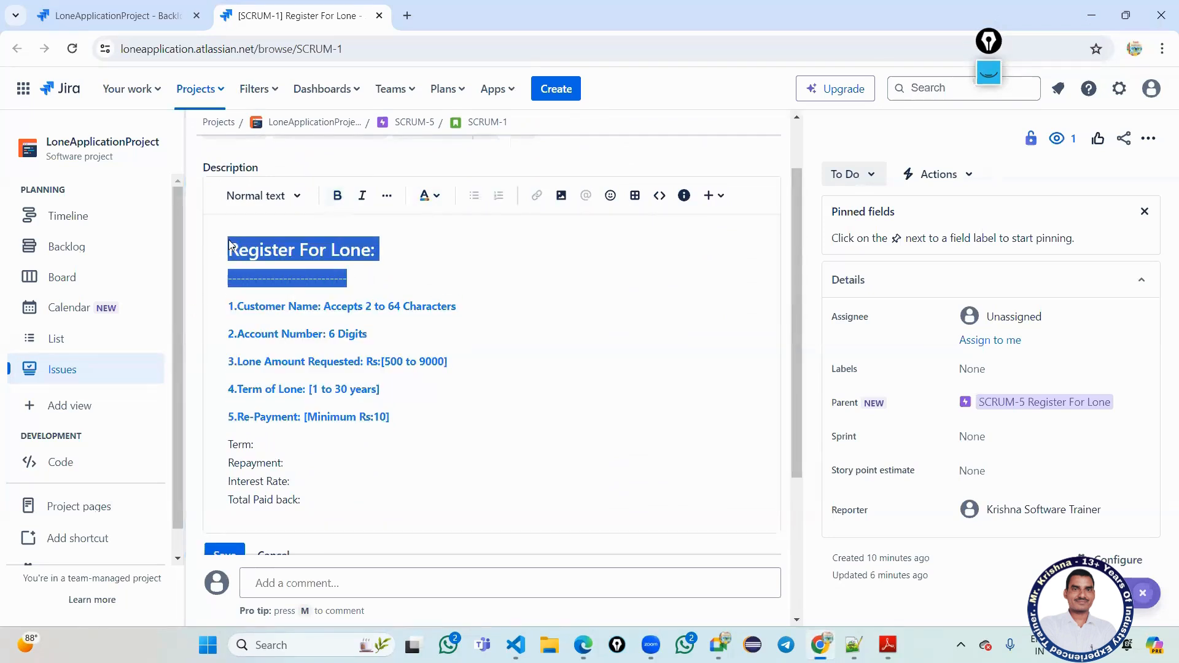
click(365, 250)
drag(374, 249, 208, 246)
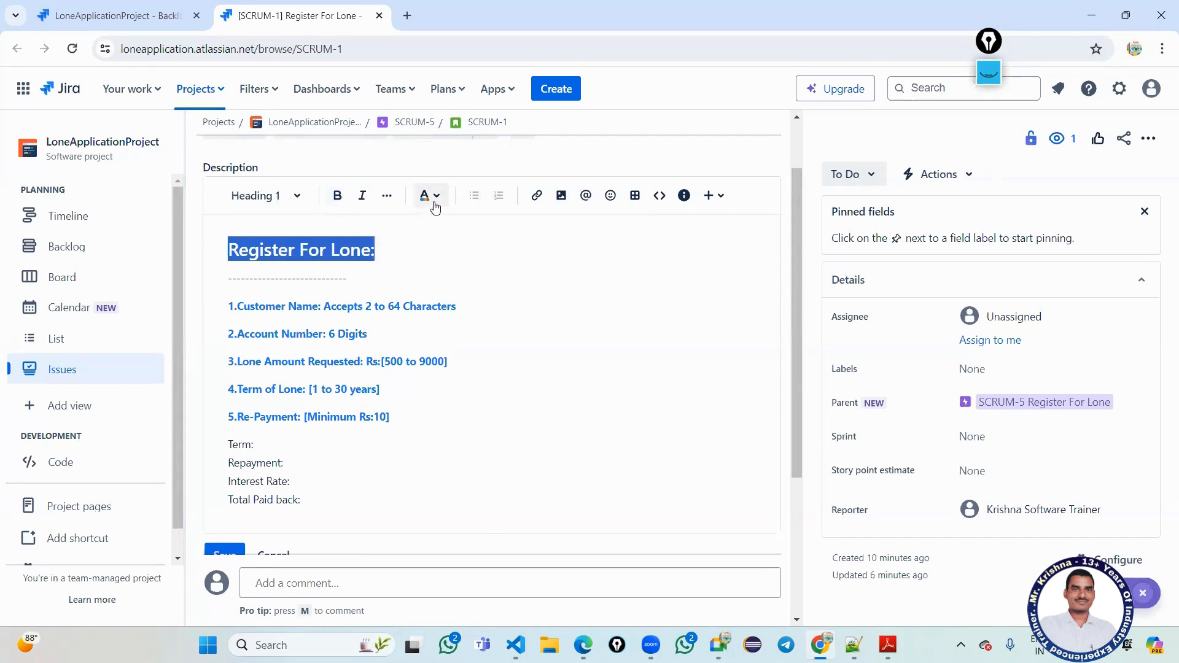
click(387, 196)
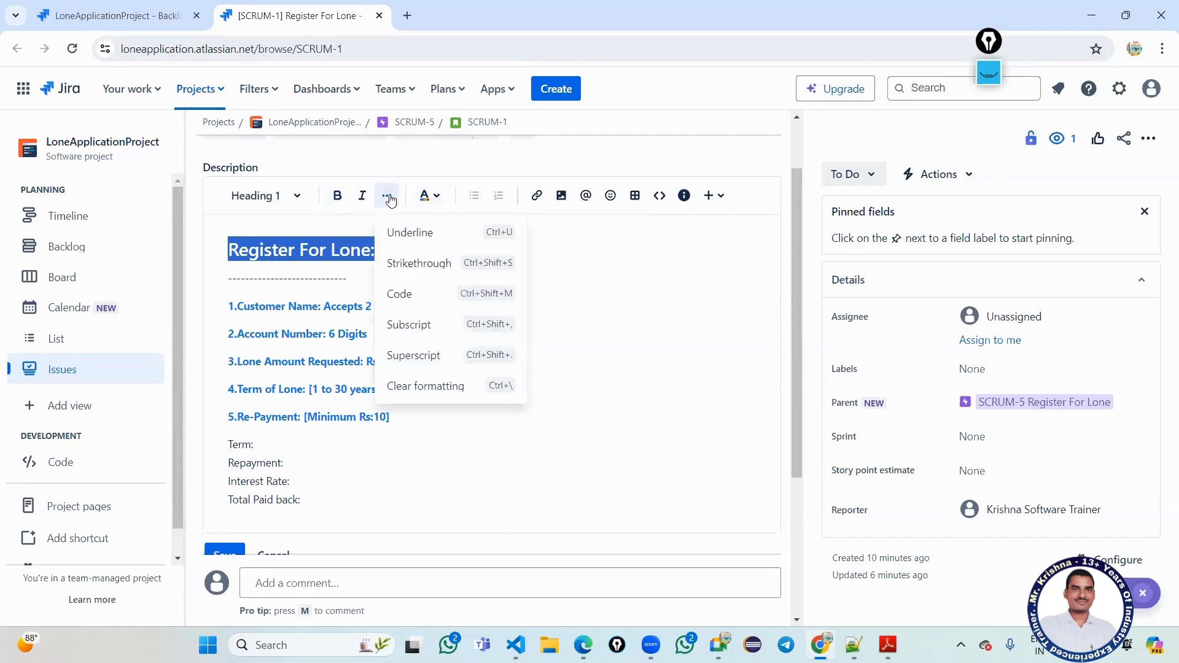
click(407, 233)
drag(376, 279, 226, 283)
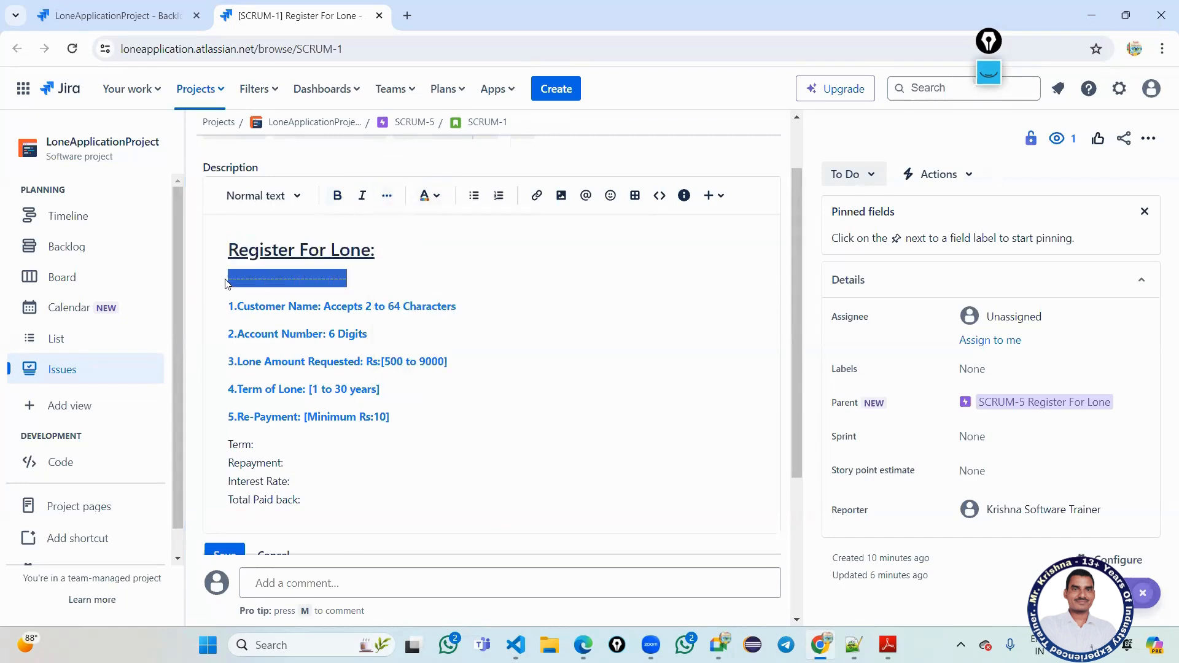
key(BackSpace)
Colour the 'Register For Lone:' title orange and save the description.
drag(378, 249, 226, 250)
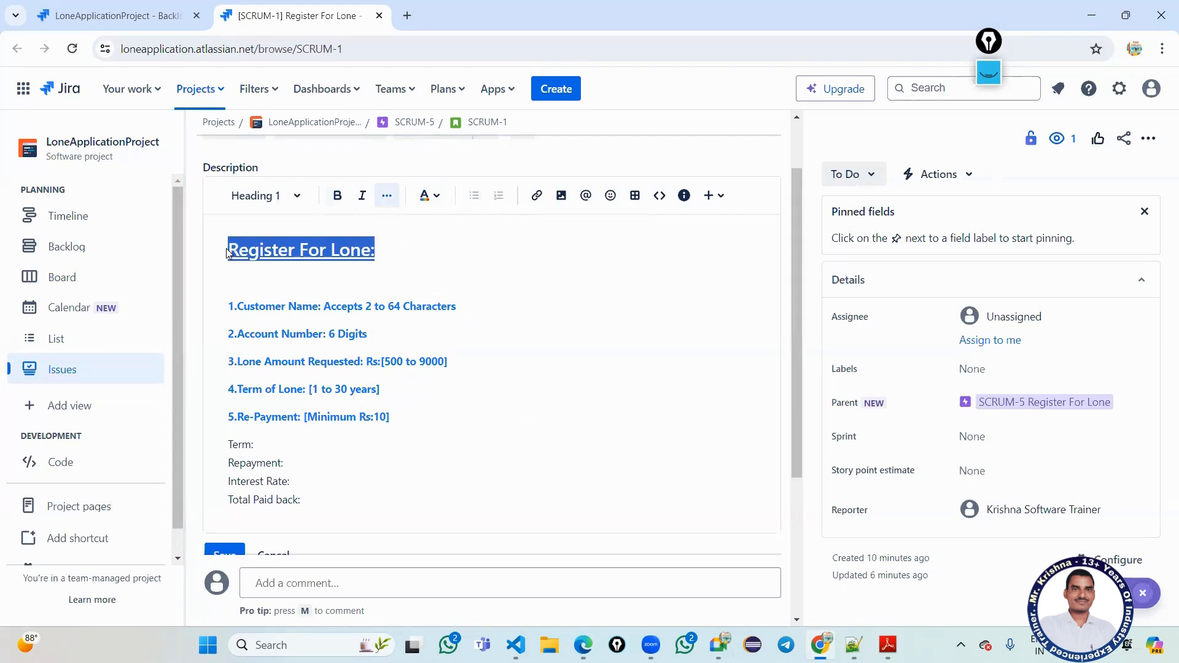
click(438, 196)
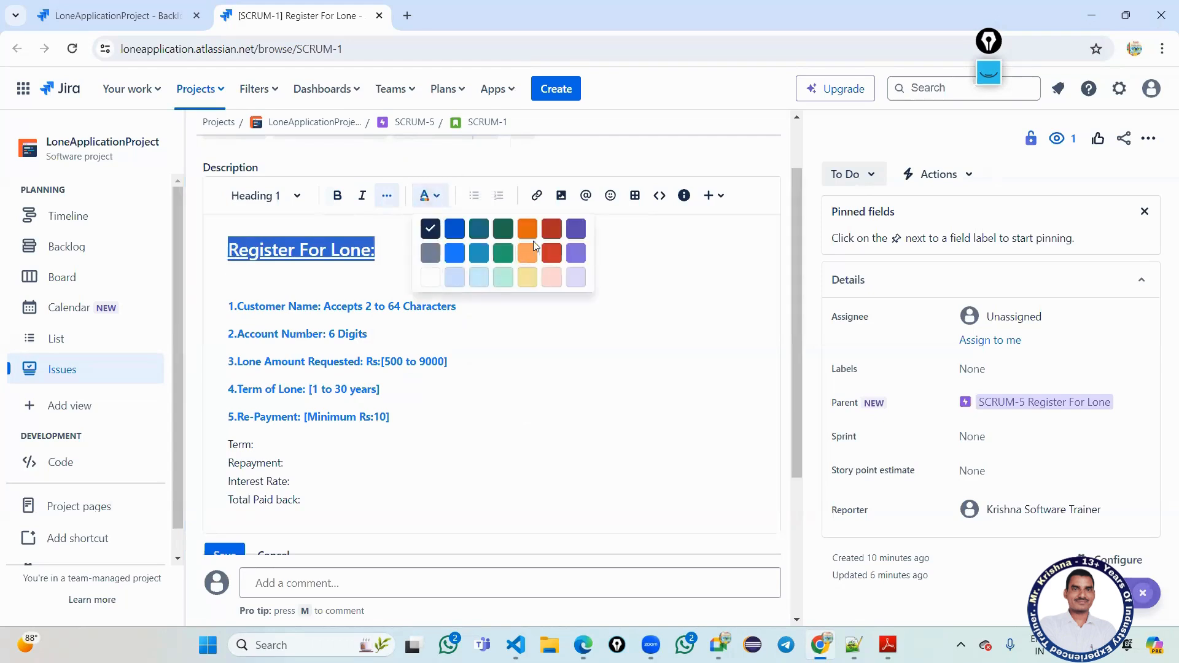
click(532, 240)
click(503, 359)
scroll(449, 404, down, 4)
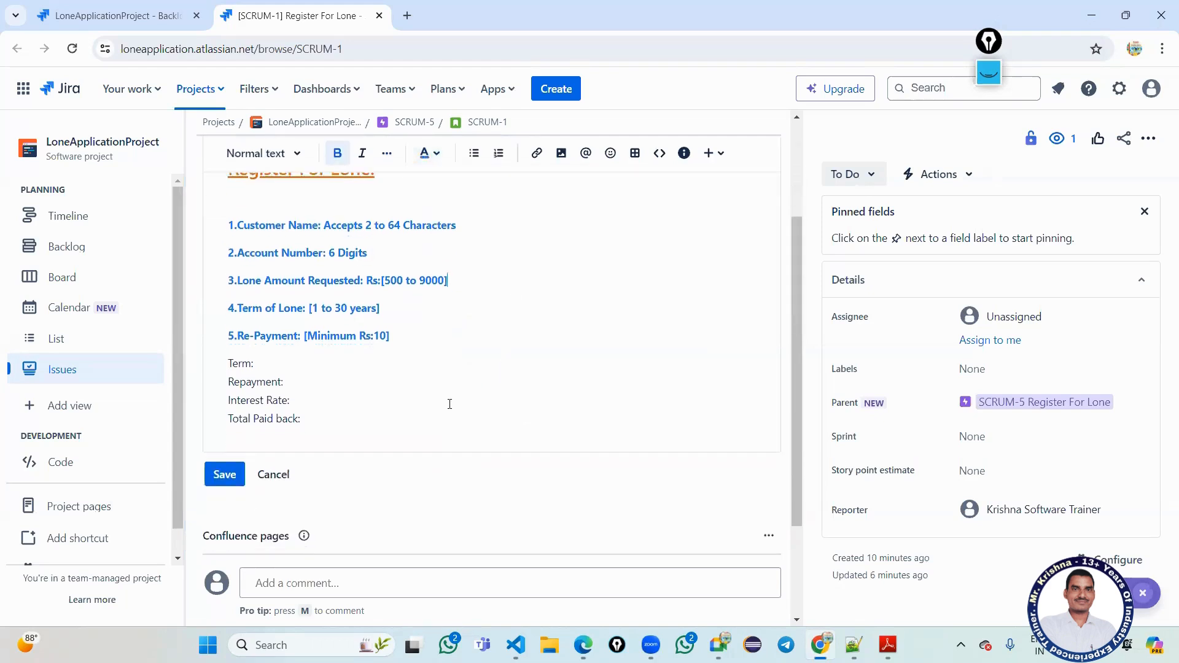
click(234, 328)
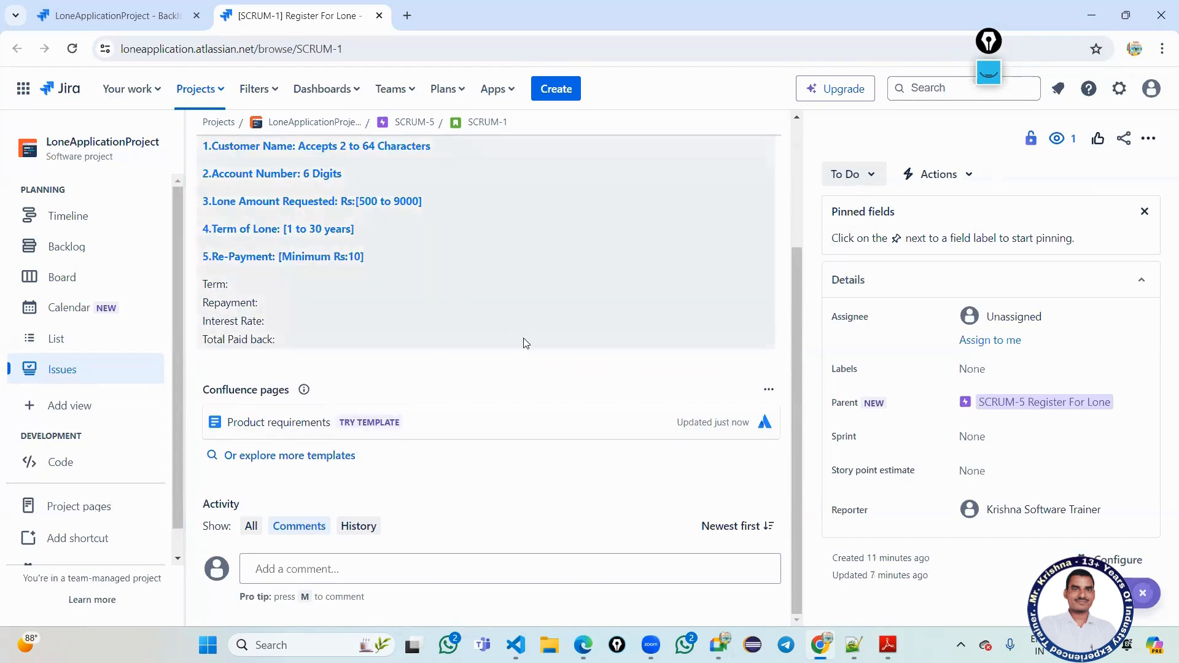
Close the separate SCRUM-1 tab and the issue detail panel to return to the Backlog.
click(130, 24)
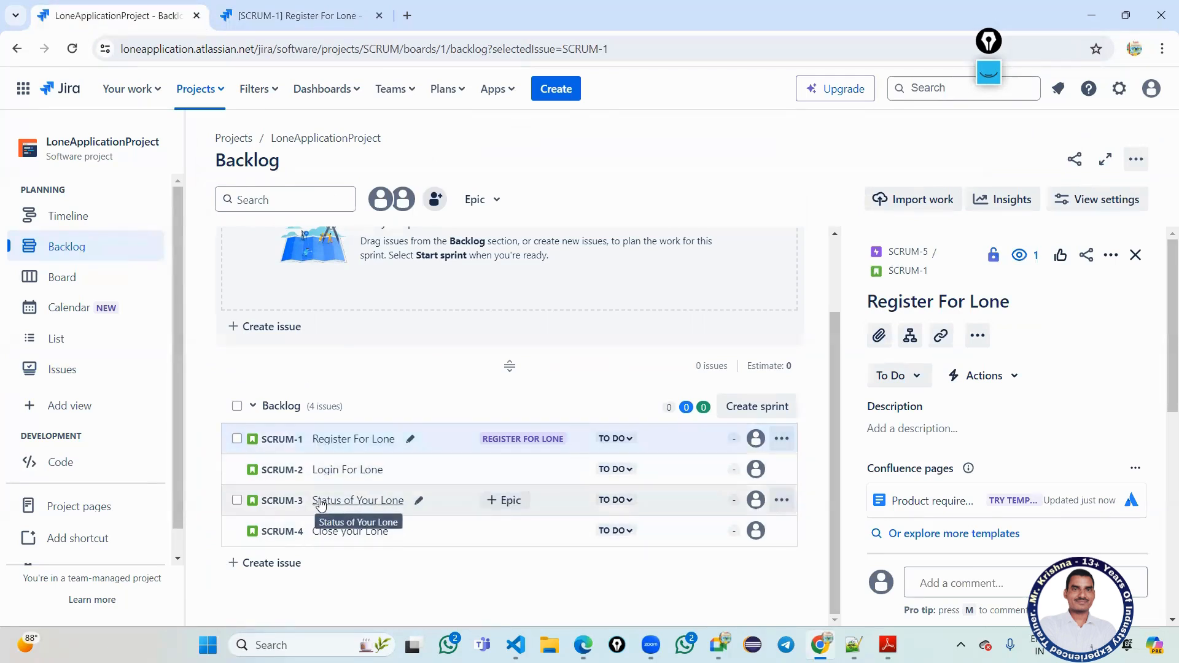
click(323, 11)
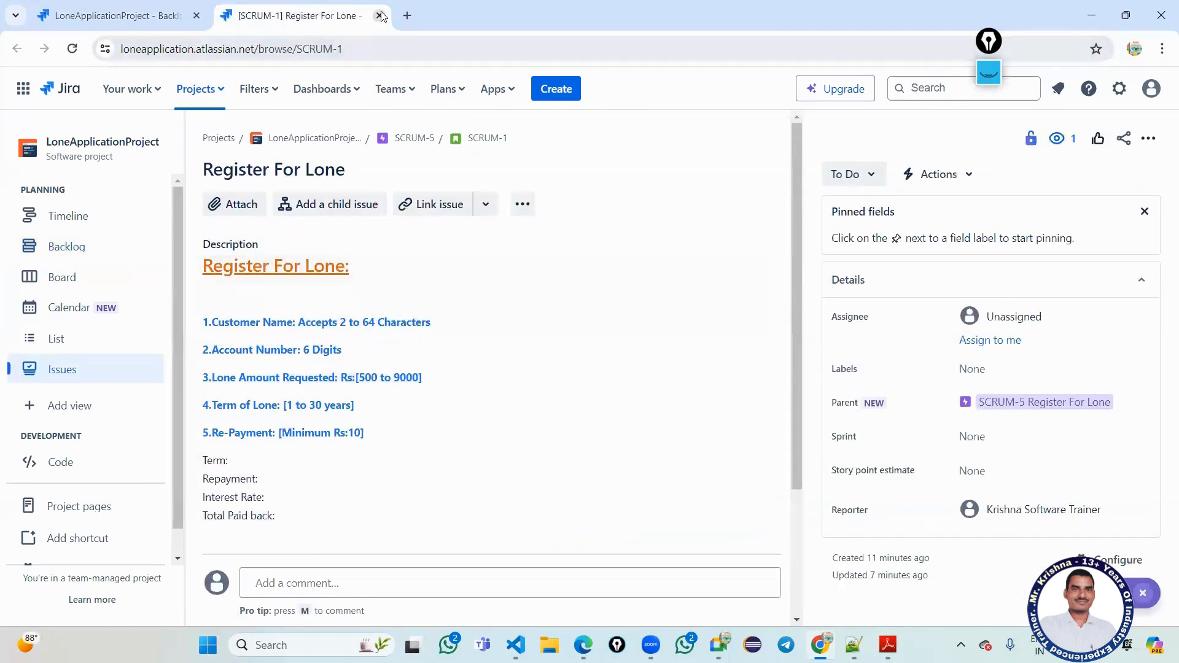
click(379, 16)
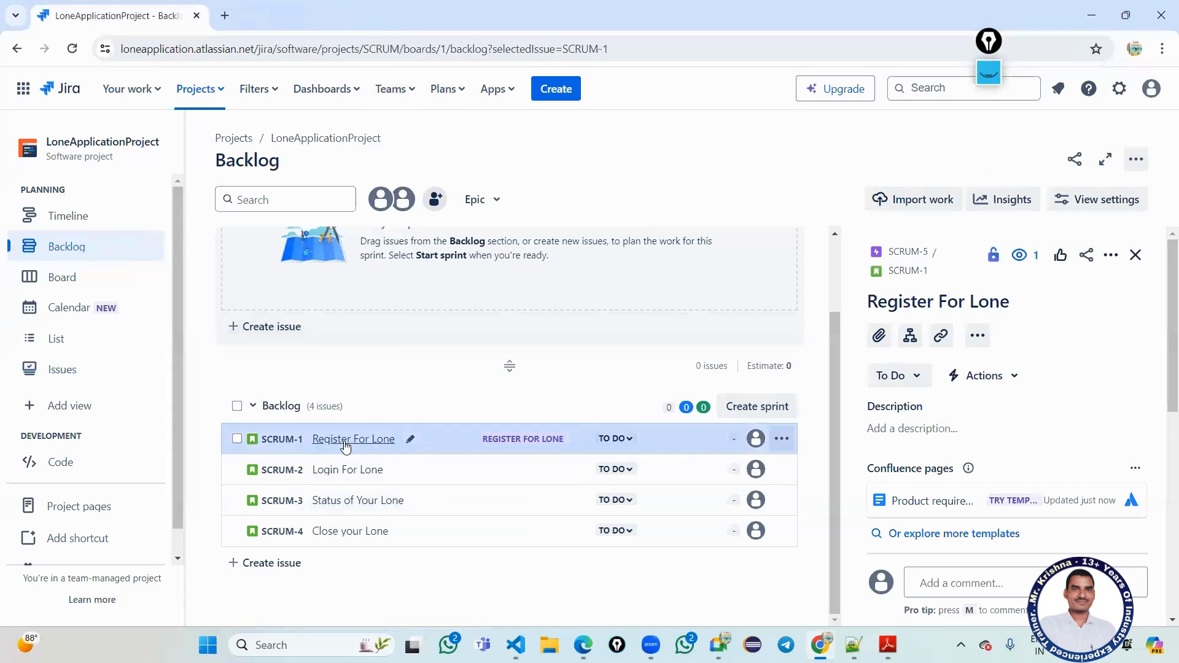
click(903, 272)
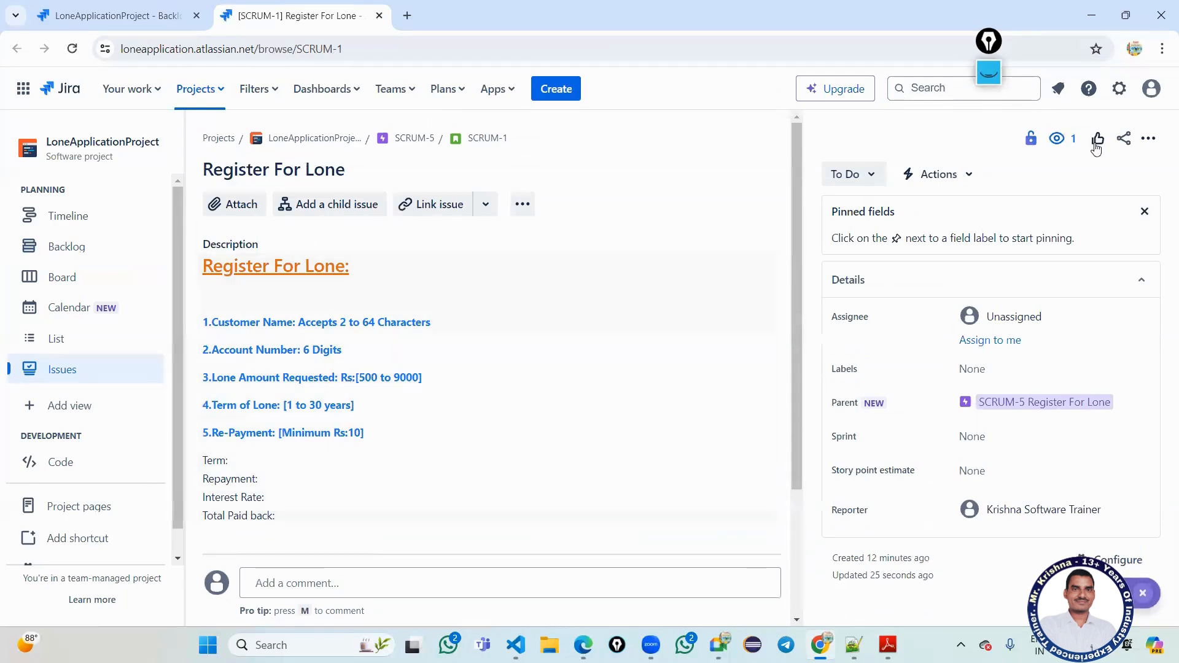
click(378, 15)
scroll(678, 504, up, 2)
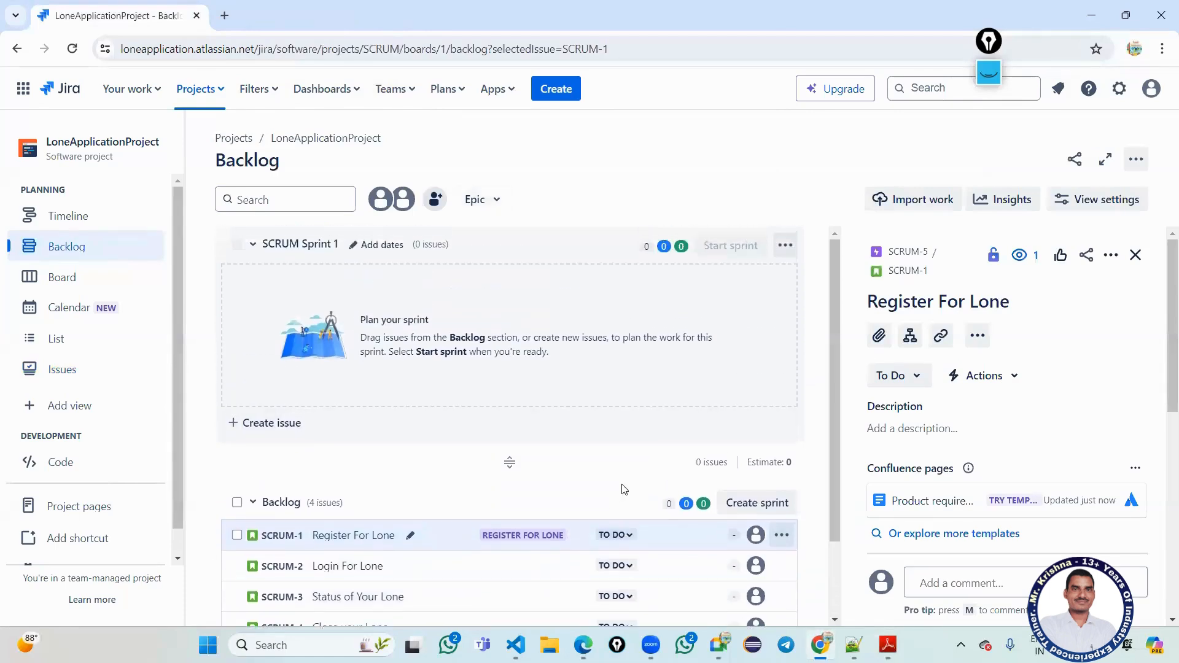
click(1135, 255)
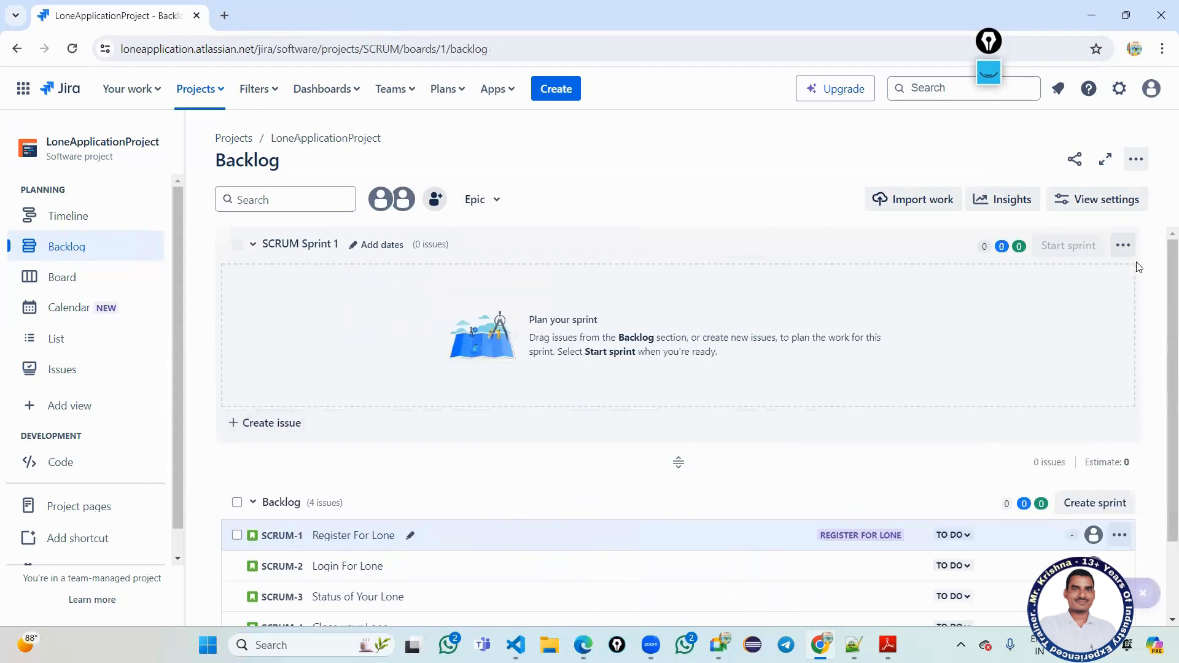
Review the four backlog stories and create SCRUM Sprint 2 above the Backlog.
scroll(400, 553, down, 2)
scroll(329, 541, up, 2)
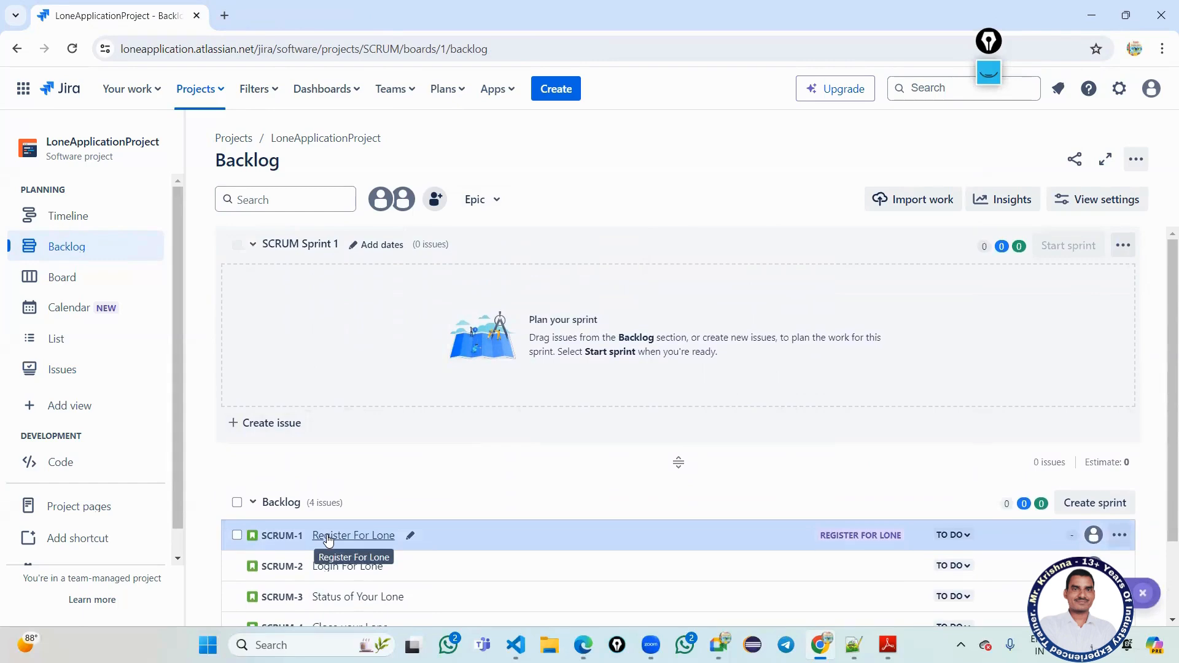
scroll(320, 527, down, 1)
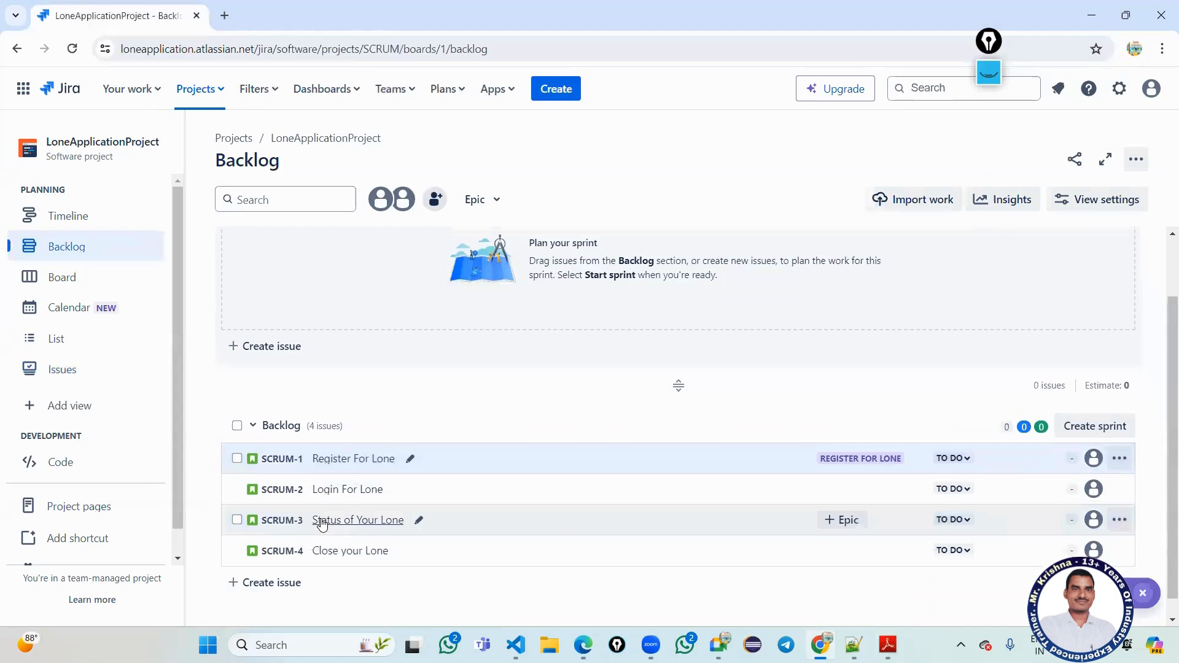
scroll(312, 494, up, 1)
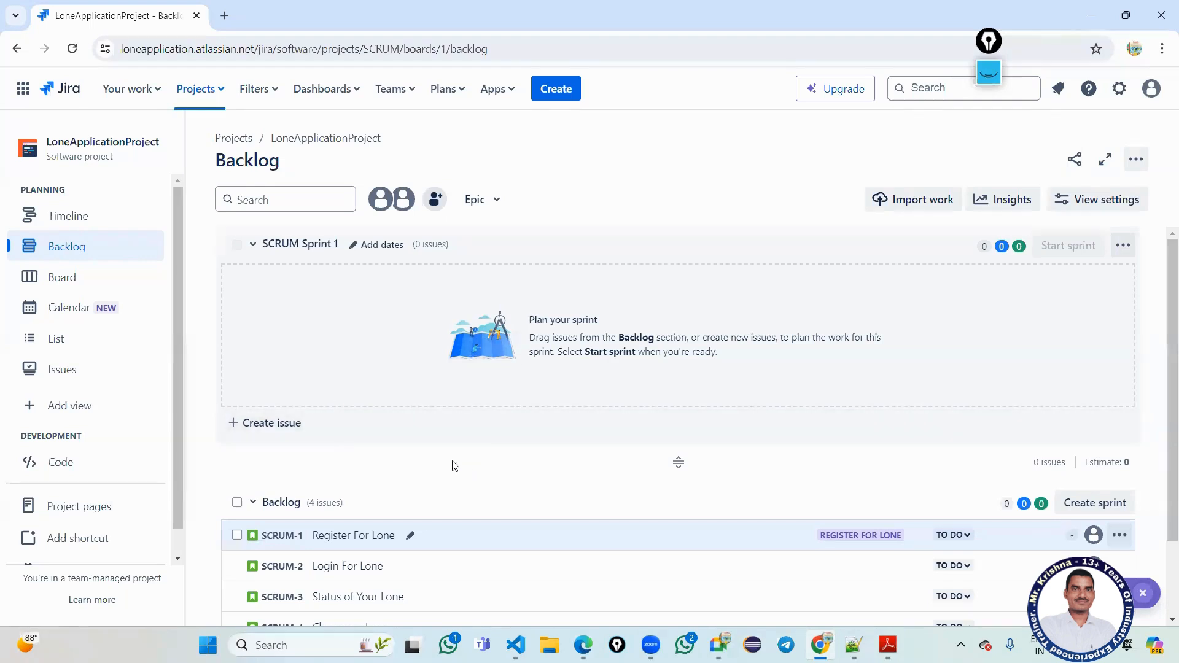
scroll(550, 439, down, 1)
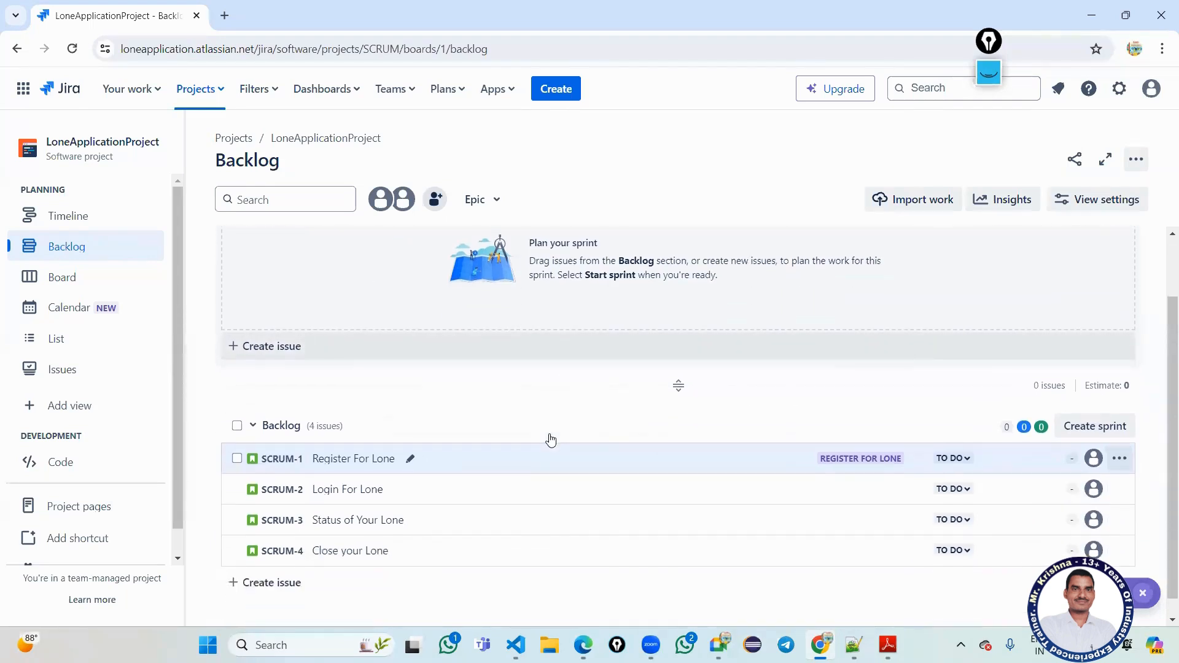
scroll(551, 436, up, 1)
scroll(551, 434, down, 1)
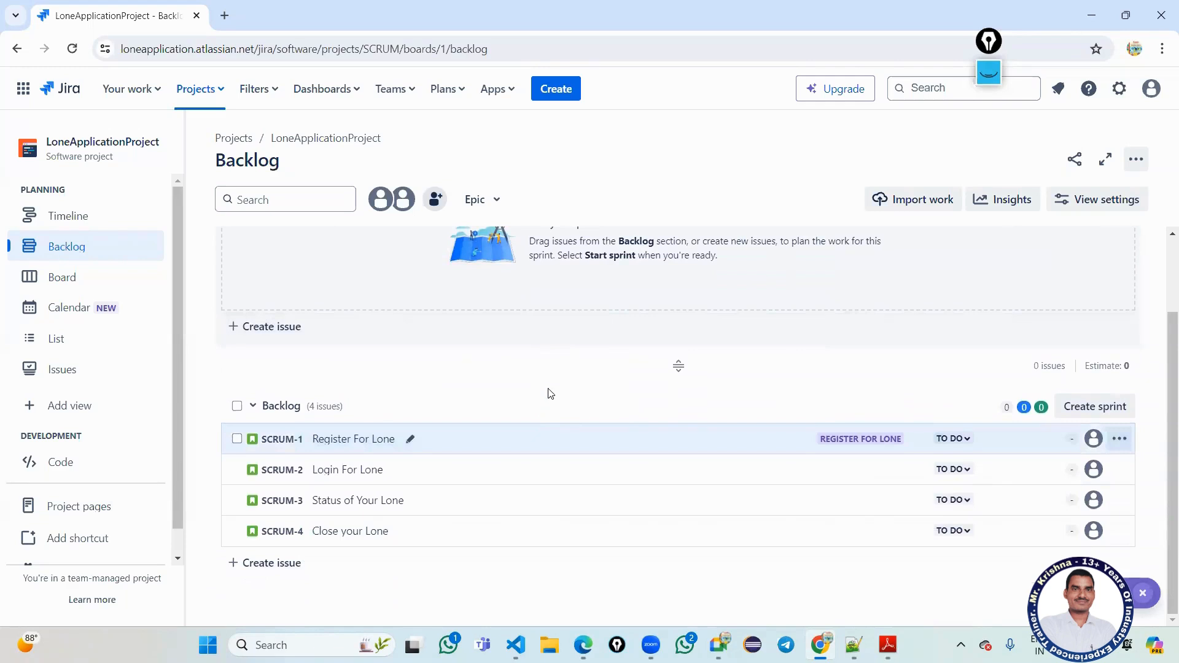
scroll(545, 362, up, 1)
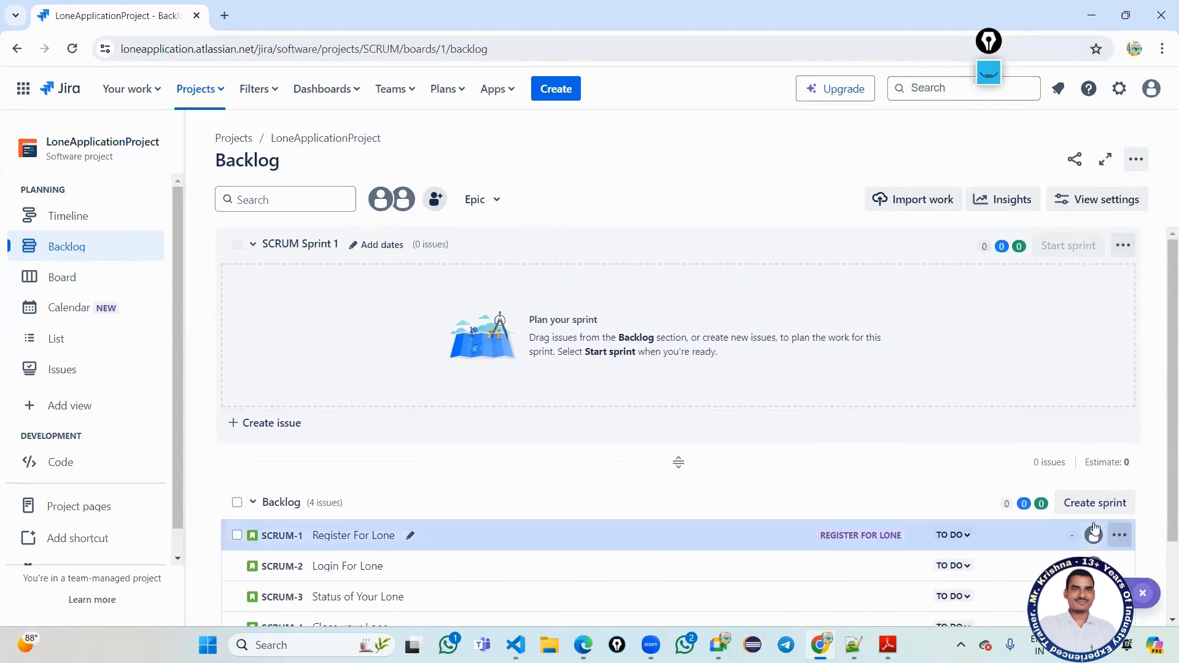
click(1090, 505)
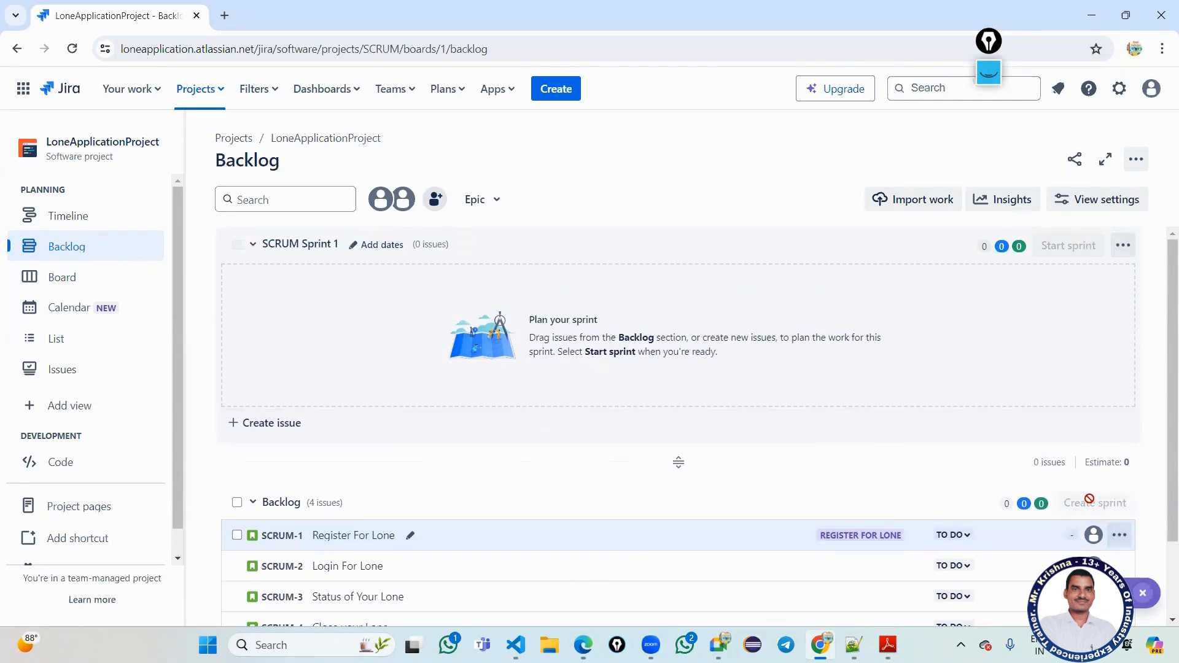
Delete SCRUM Sprint 2 through its options menu.
scroll(484, 335, down, 2)
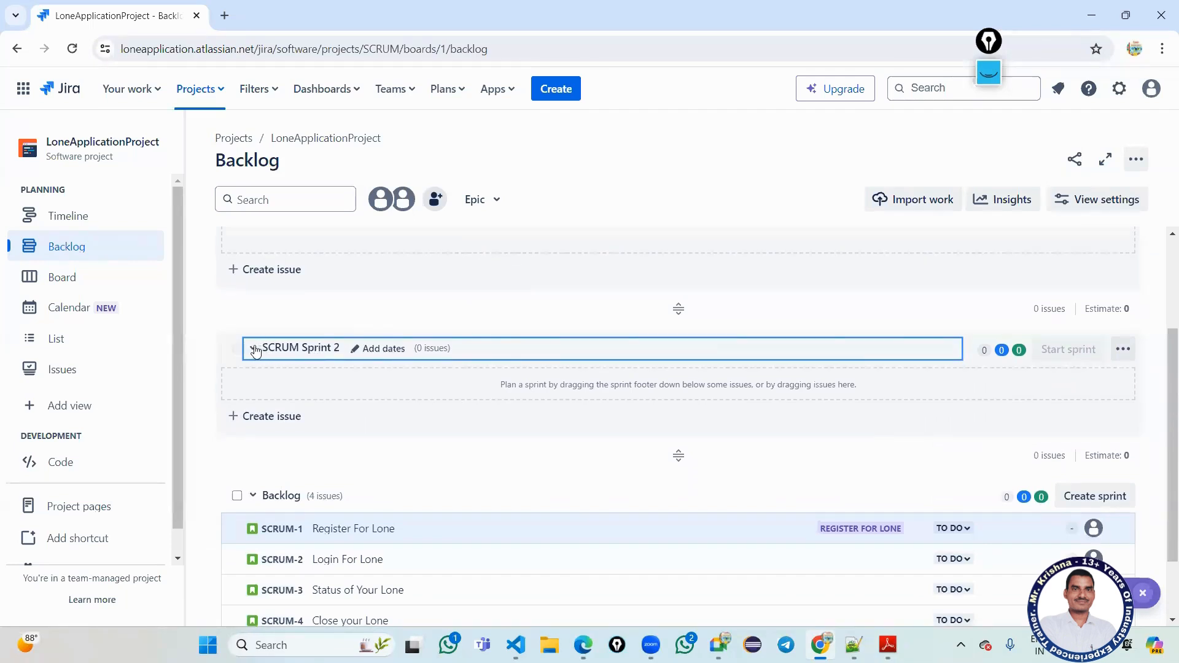
scroll(369, 355, up, 2)
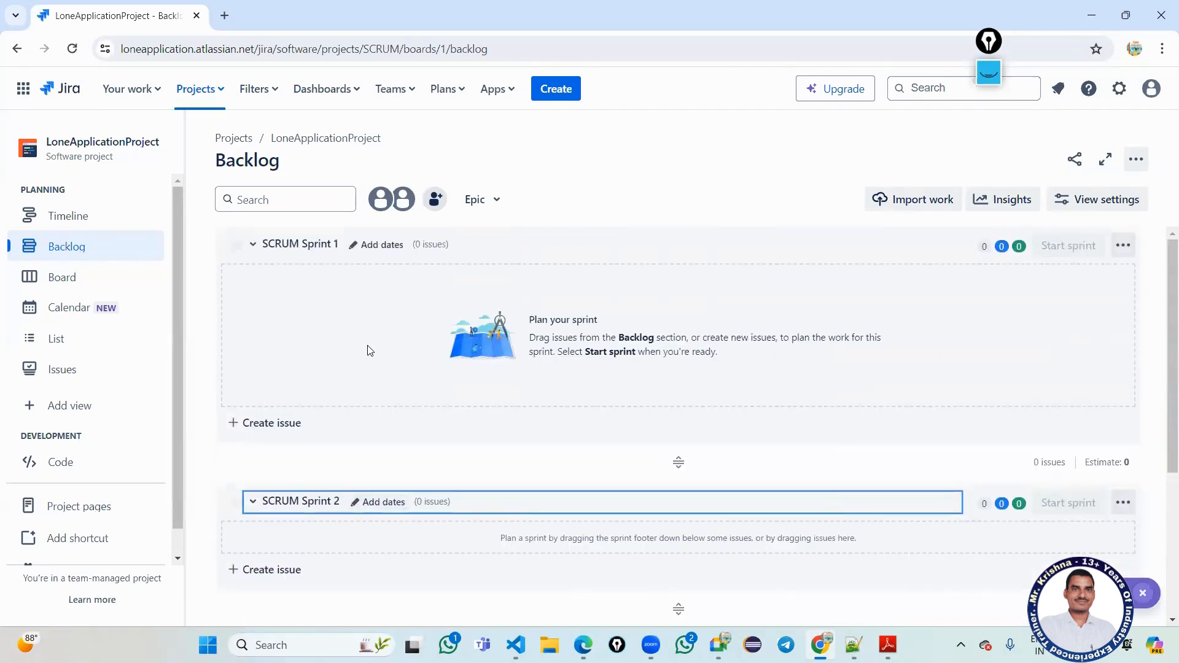
click(1124, 503)
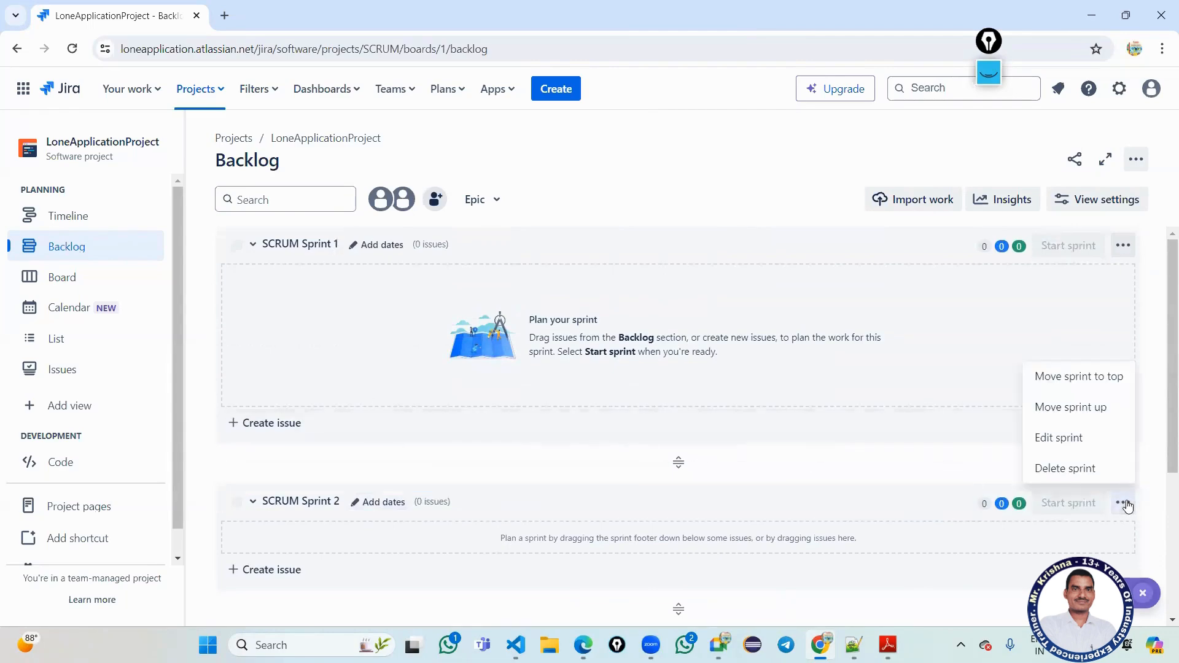
click(1064, 468)
click(695, 217)
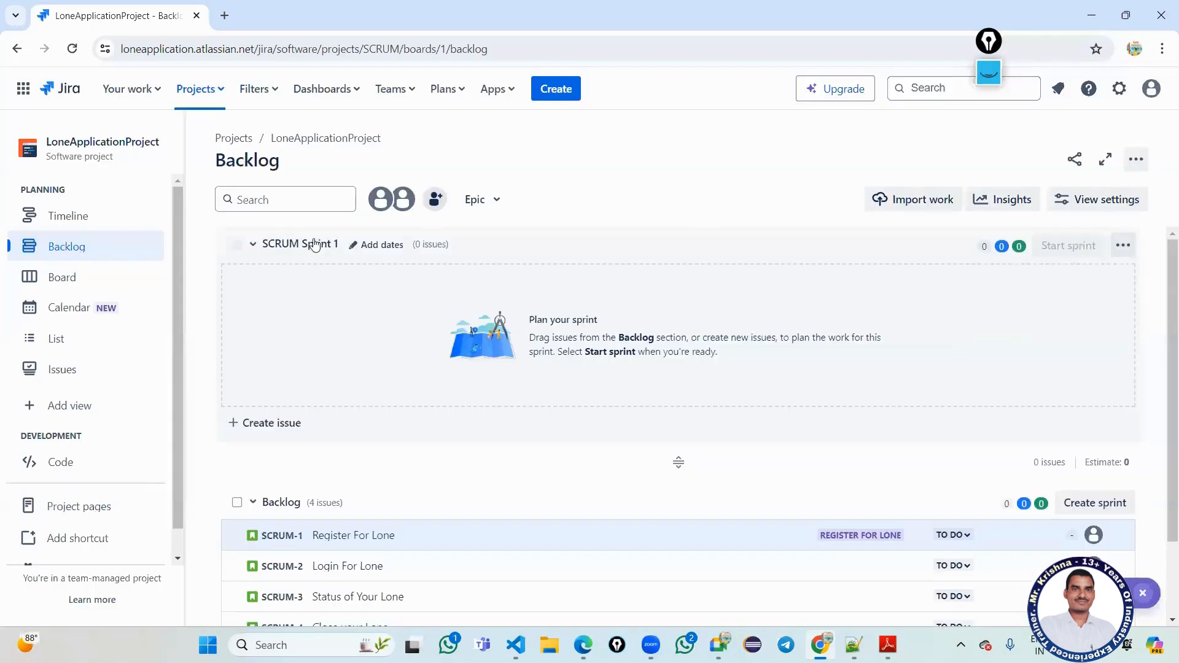
Delete the empty SCRUM Sprint 1 and create a fresh SCRUM Sprint 1 in its place.
click(303, 245)
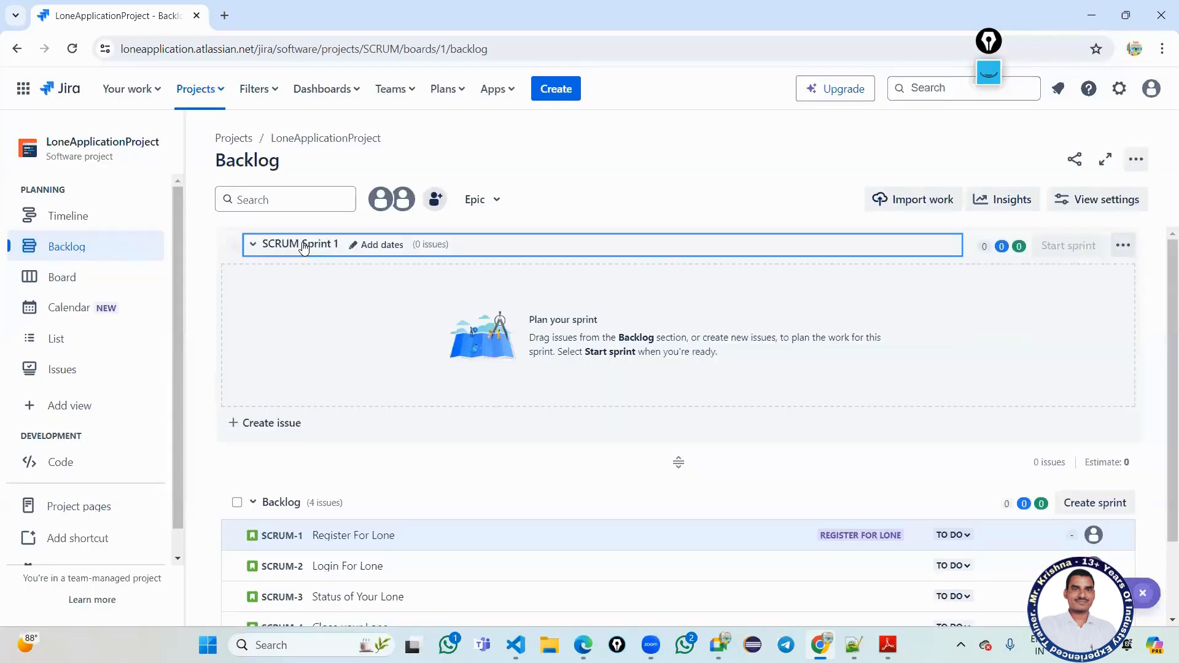
click(258, 245)
click(1123, 245)
click(1095, 309)
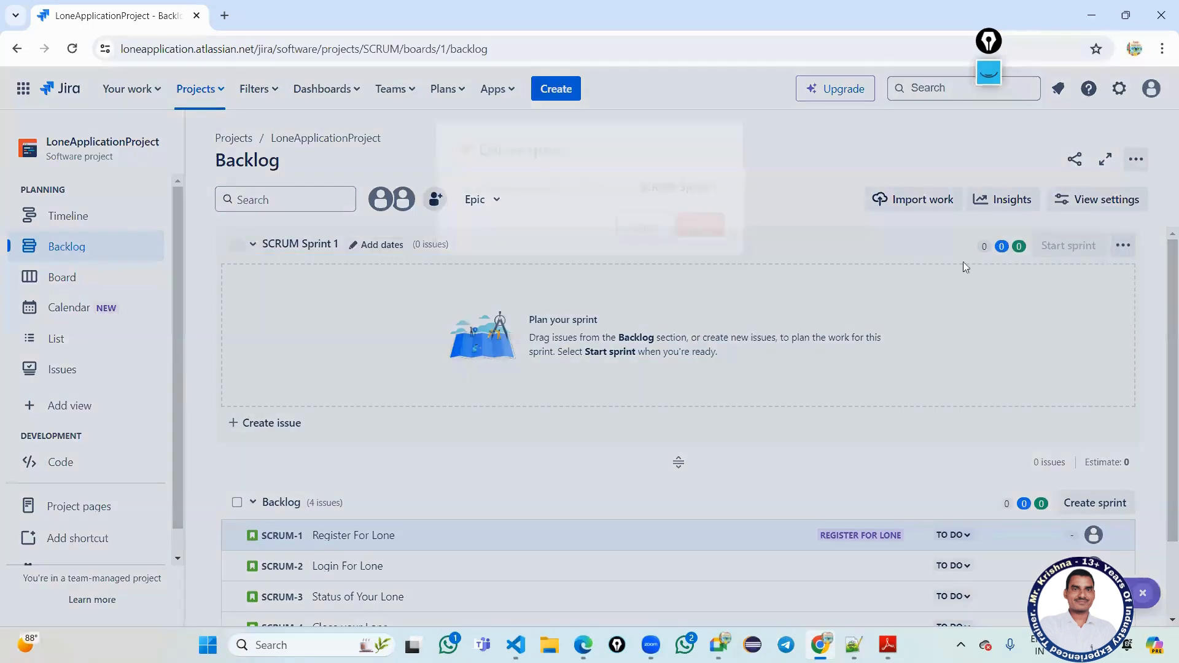
click(706, 218)
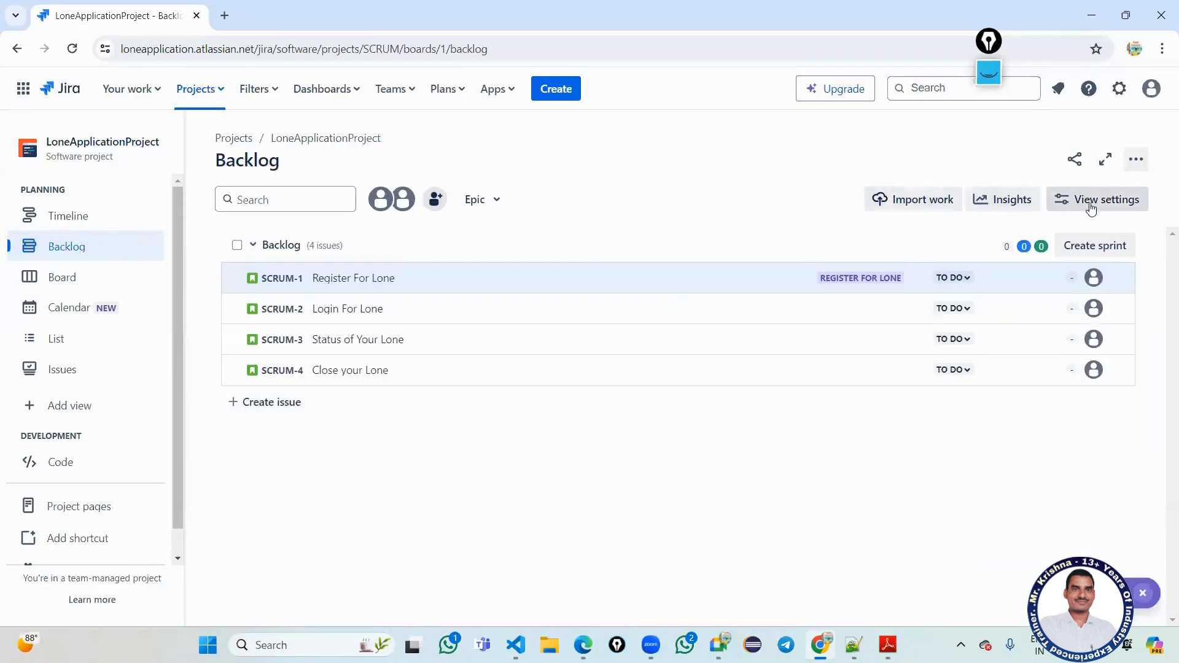
click(1102, 246)
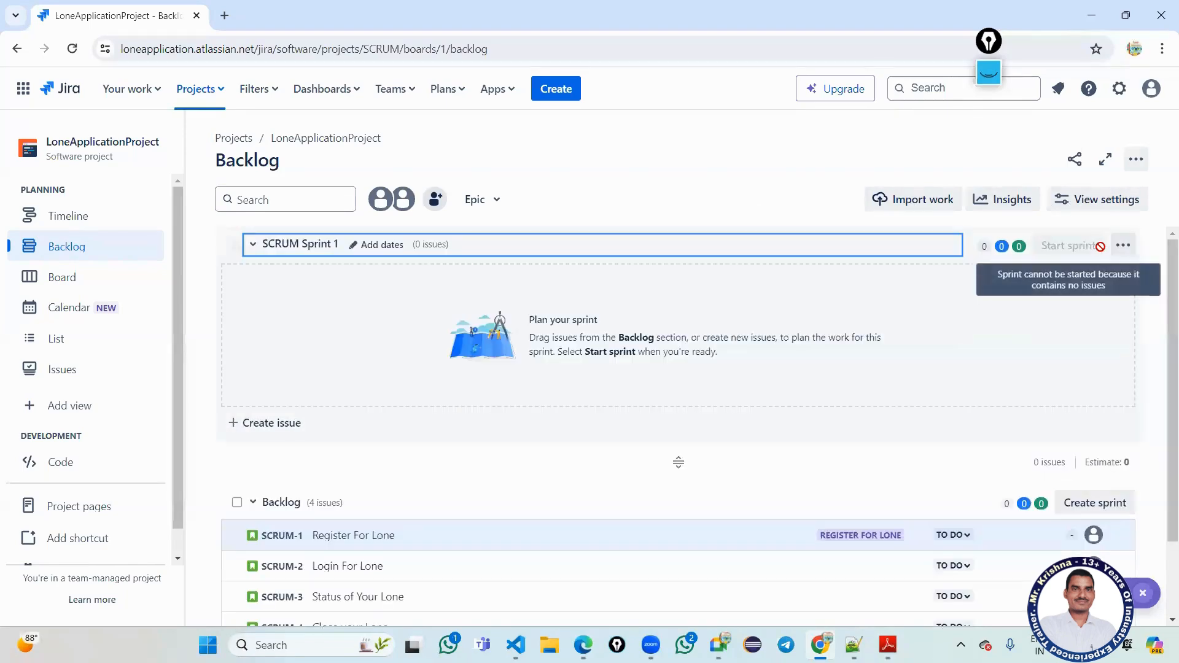
click(277, 245)
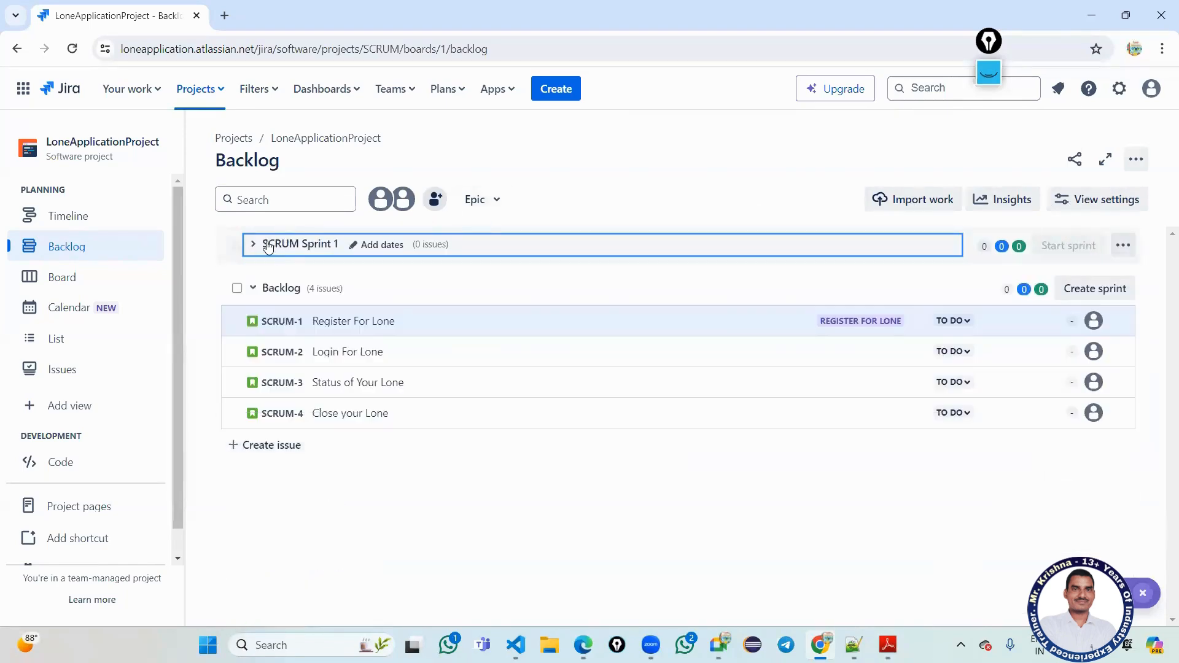
click(255, 244)
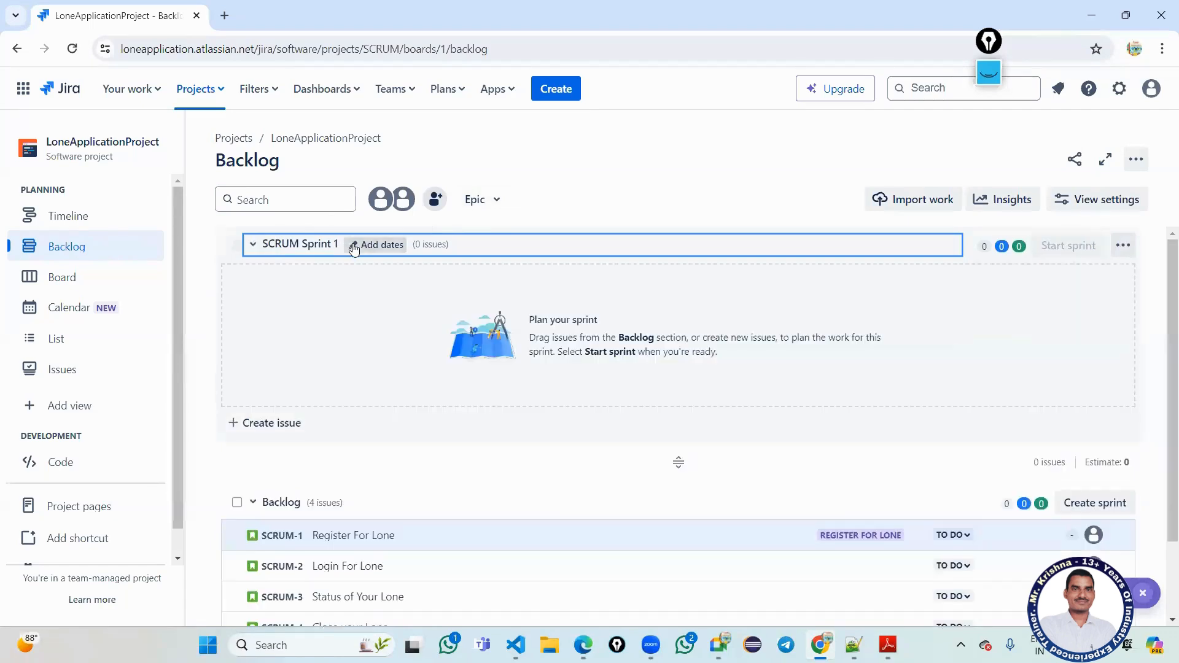
click(352, 246)
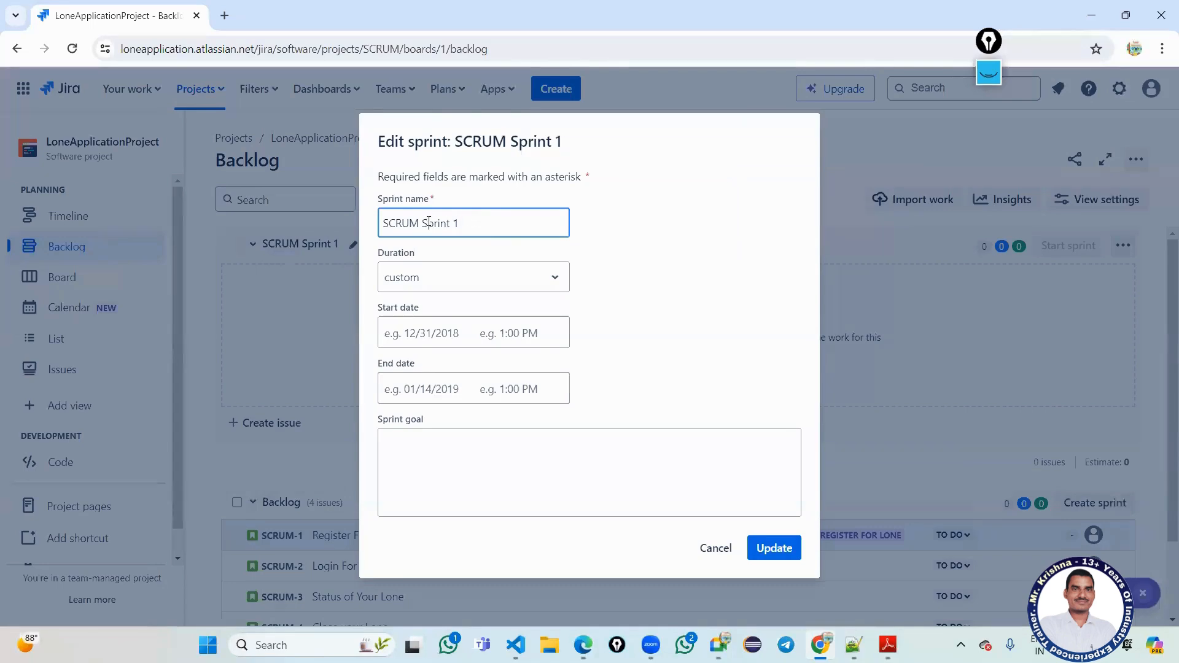
Rename the sprint to 'Lone App REgisteSCRUM Sprint 1'.
drag(423, 223, 383, 222)
click(384, 223)
text(1L)
key(BackSpace)
key(BackSpace)
text(Lone Ap)
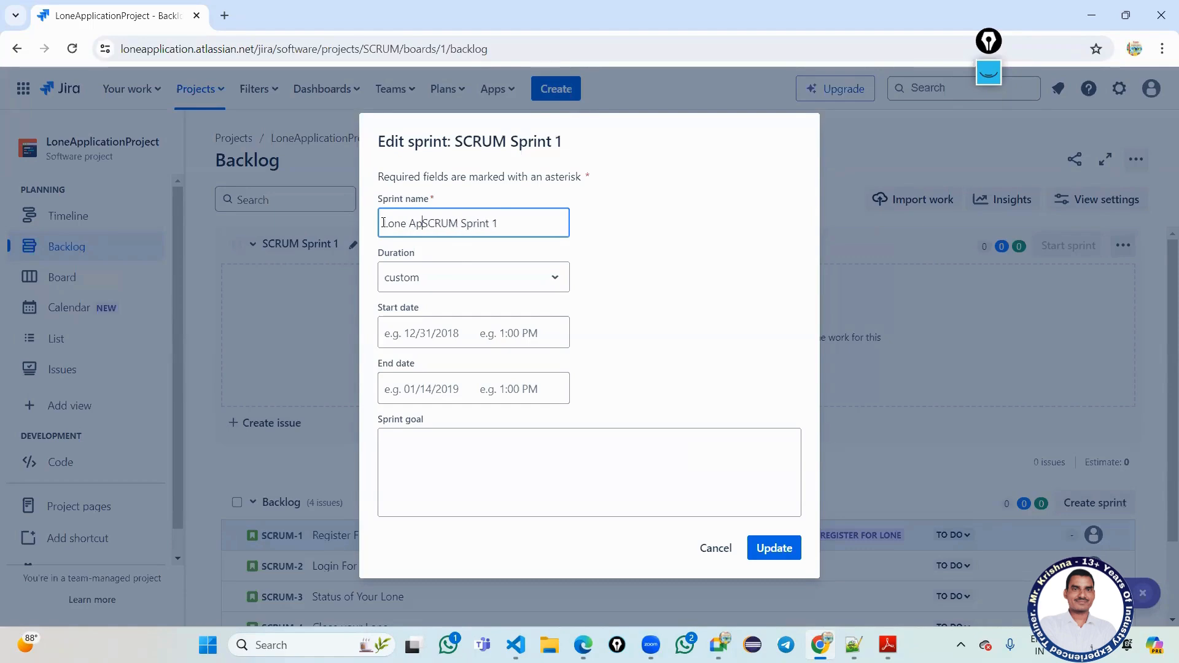
text(p REgist)
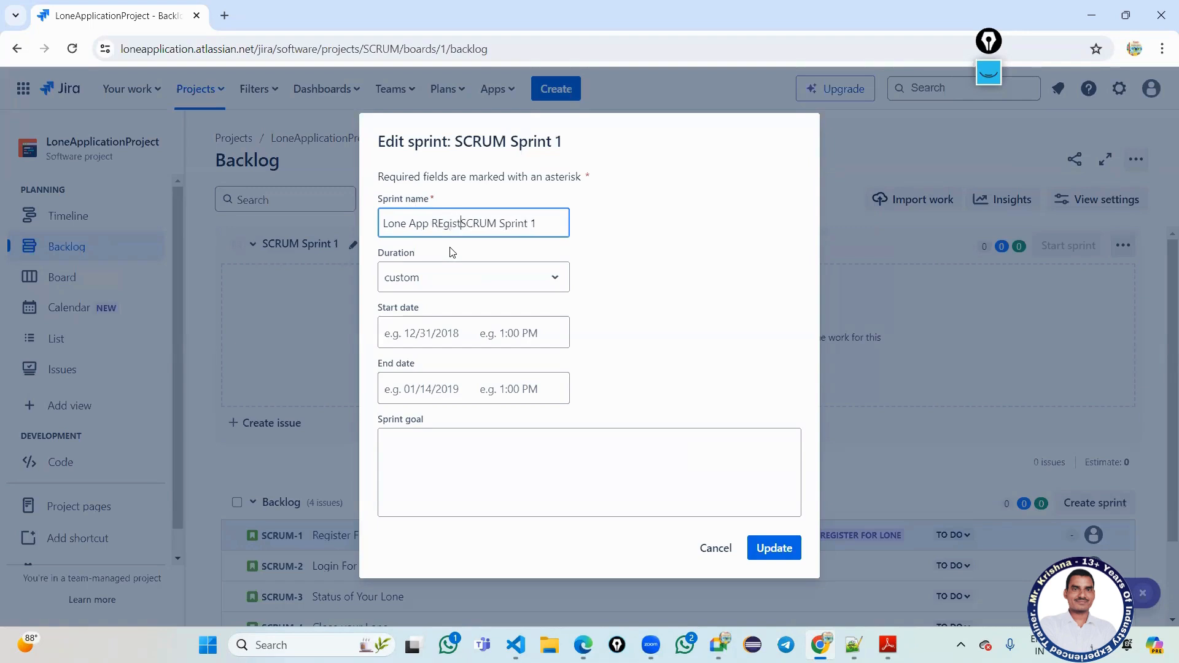
text(e)
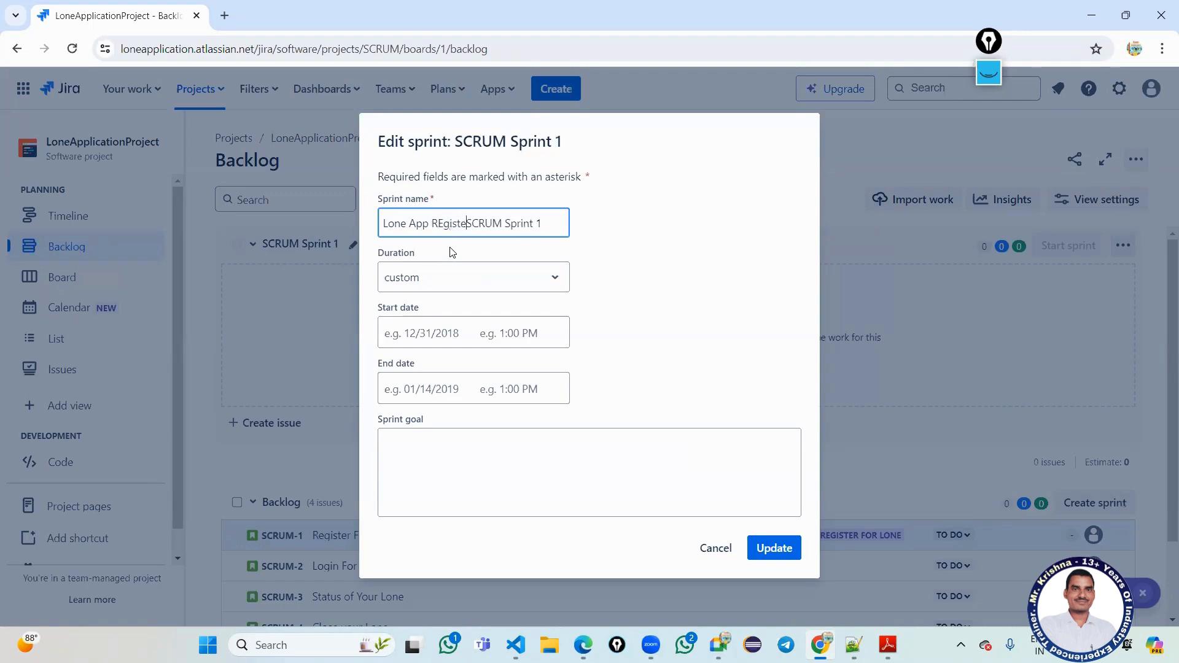
Set the sprint duration to 4 weeks with a 12:00 PM start time.
click(455, 289)
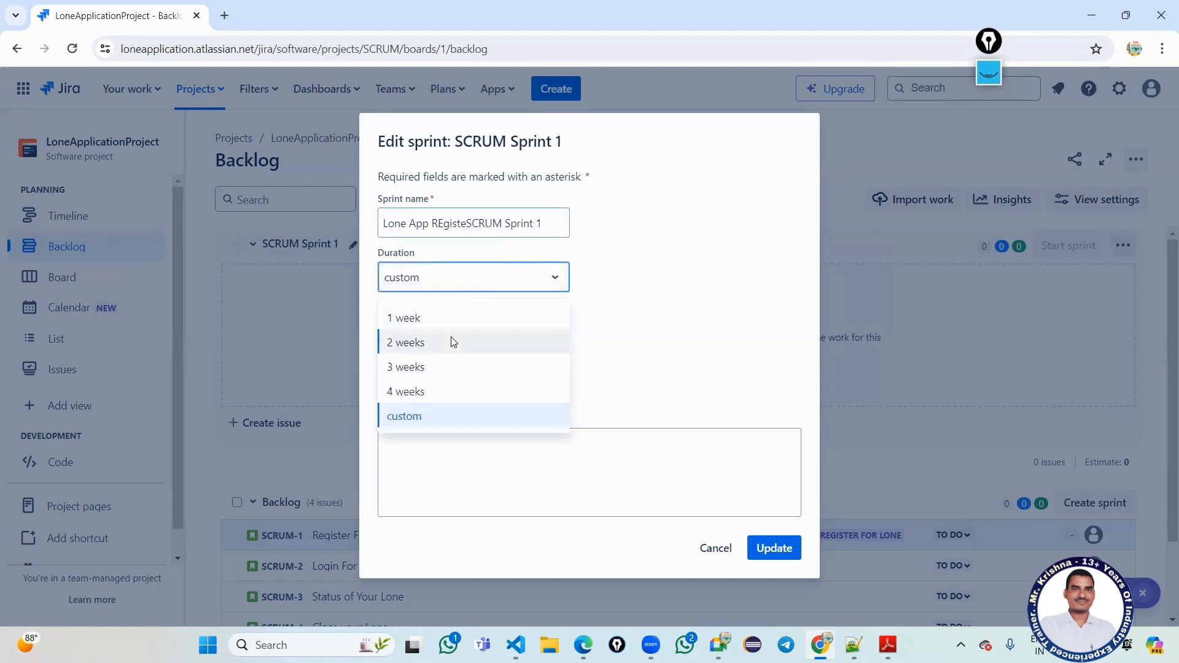
click(446, 392)
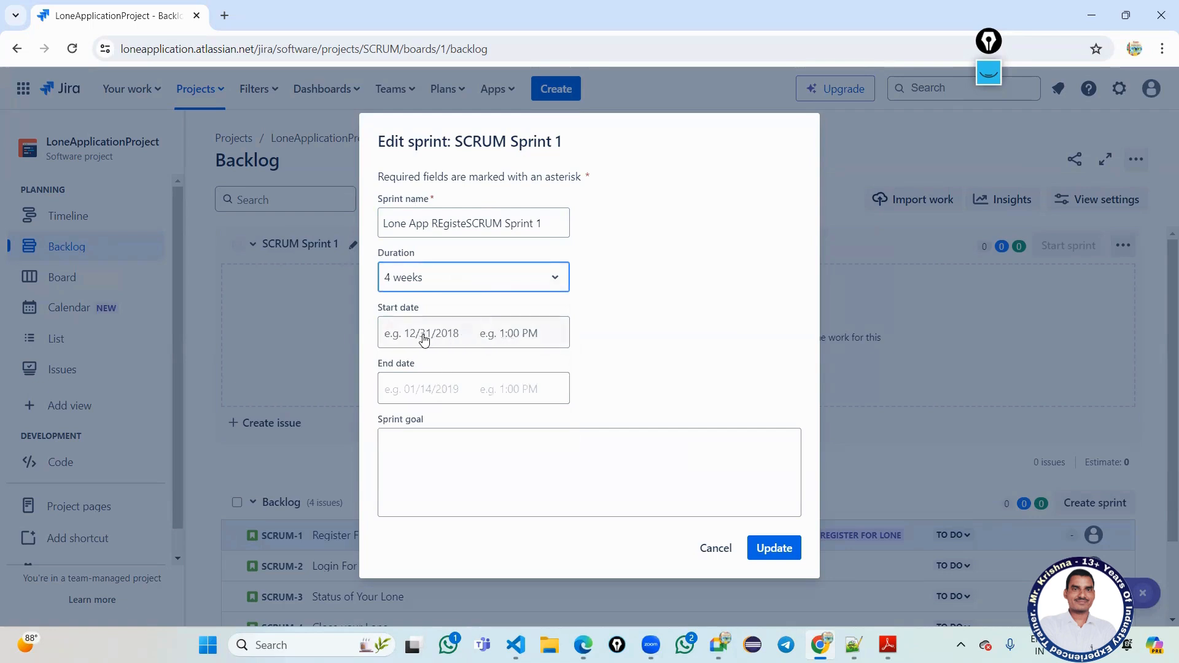
click(508, 339)
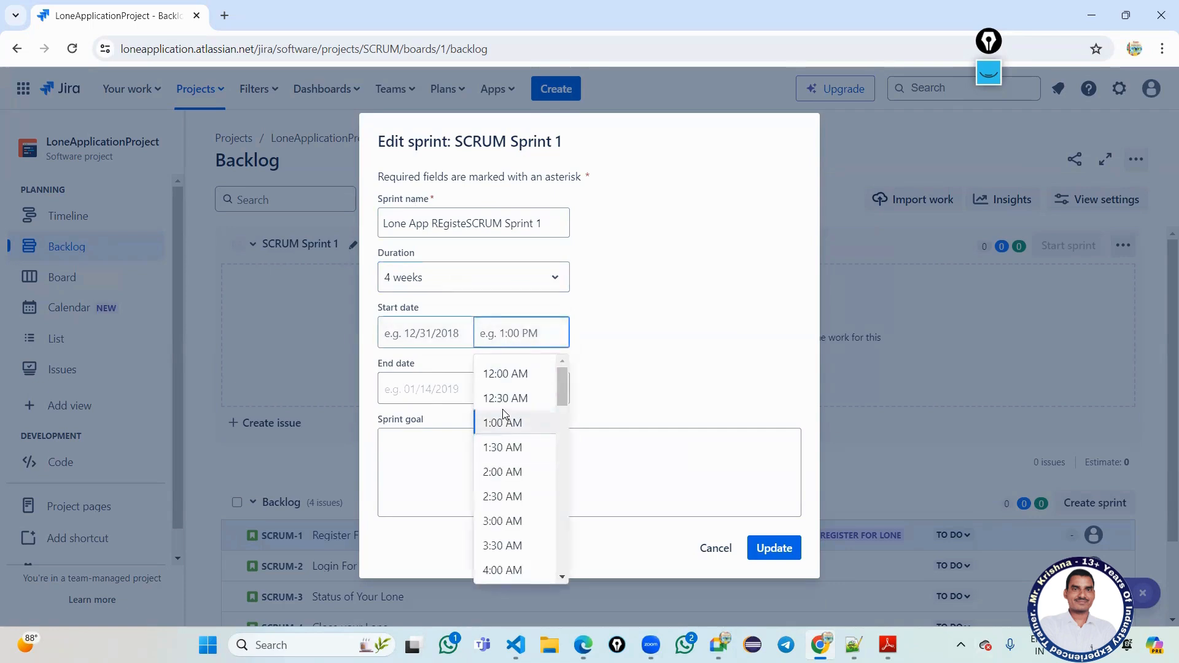
scroll(504, 418, down, 5)
scroll(503, 404, up, 5)
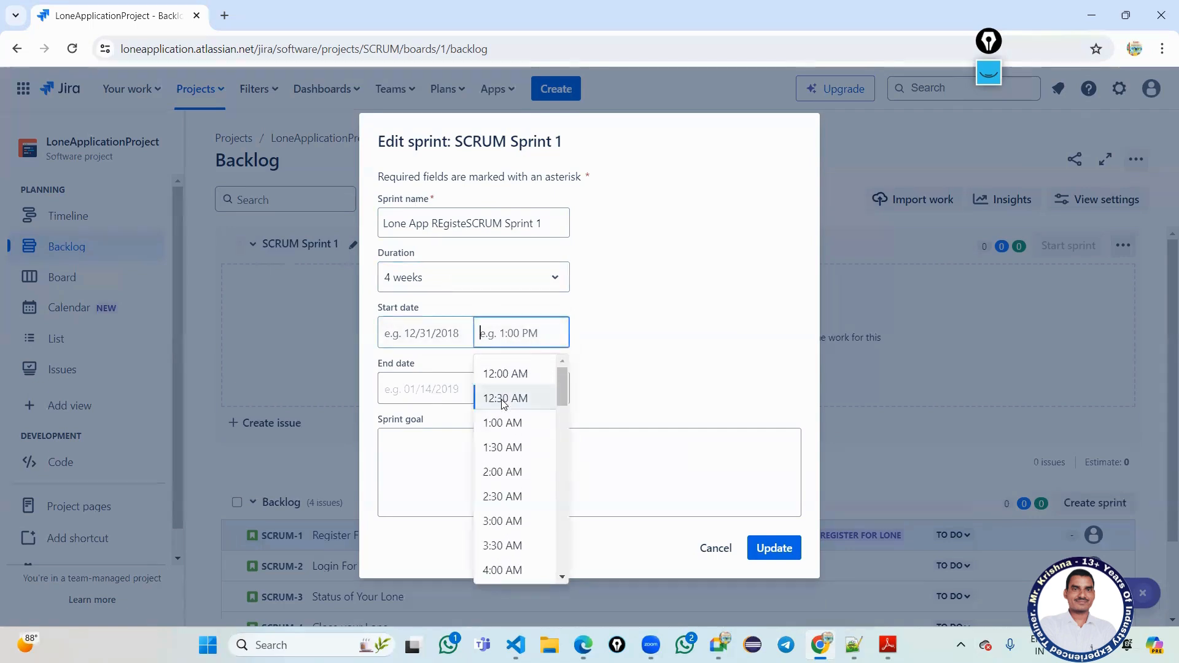
scroll(509, 465, down, 10)
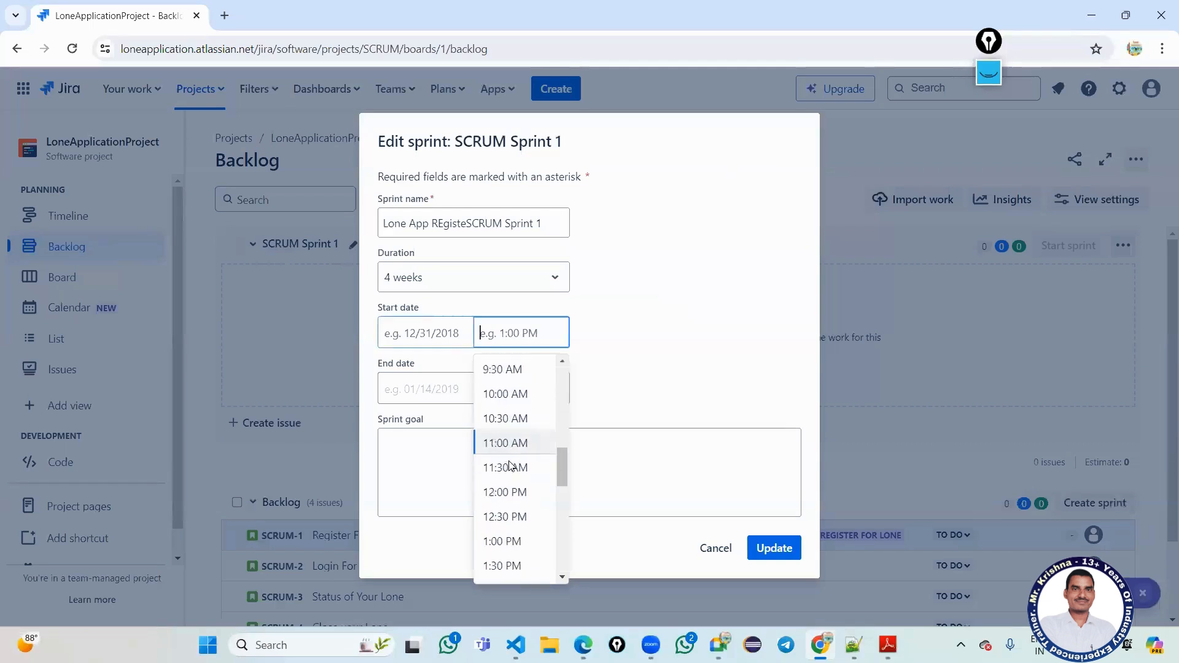
scroll(510, 466, down, 2)
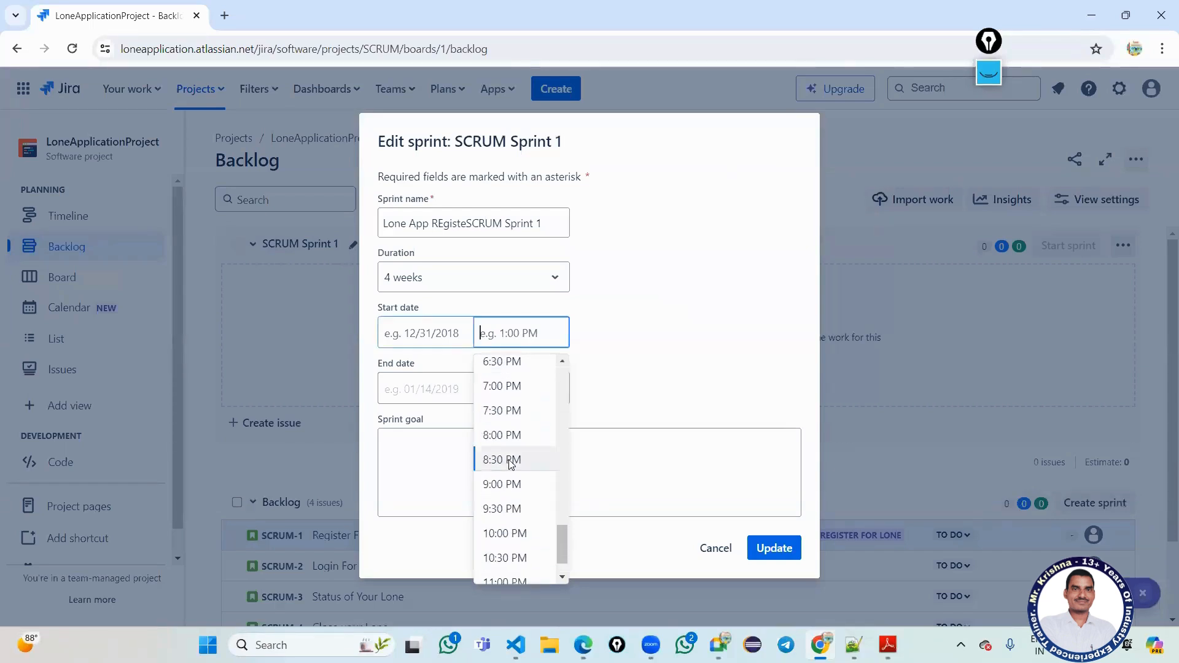
scroll(510, 465, up, 5)
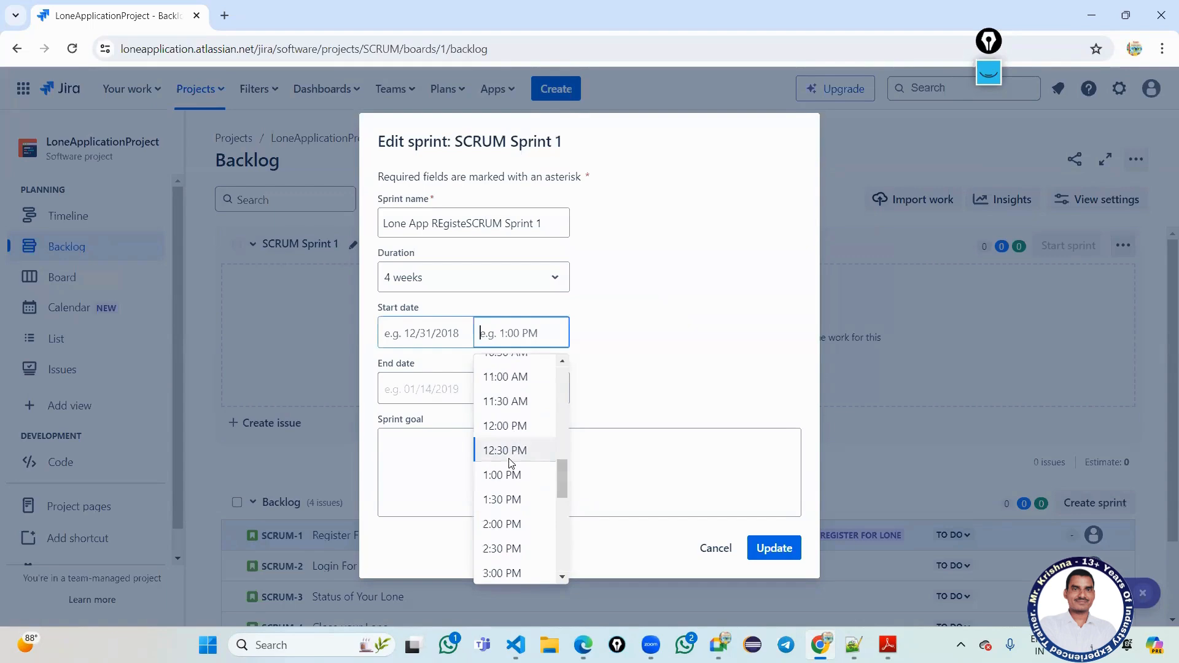
click(510, 427)
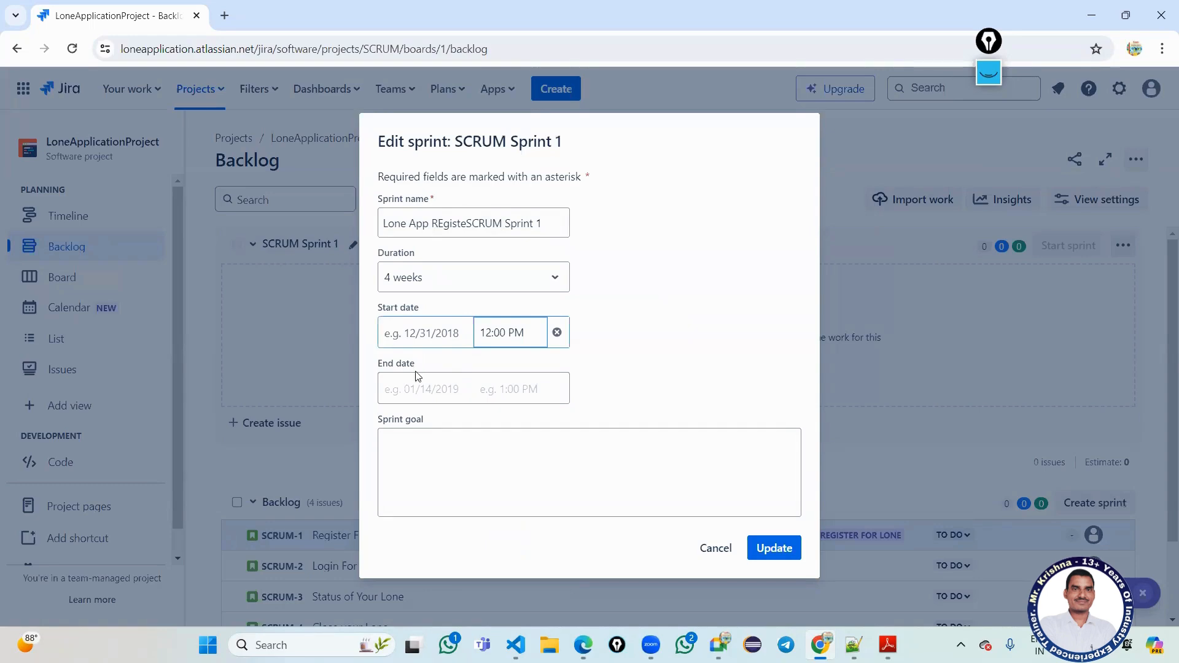
click(410, 394)
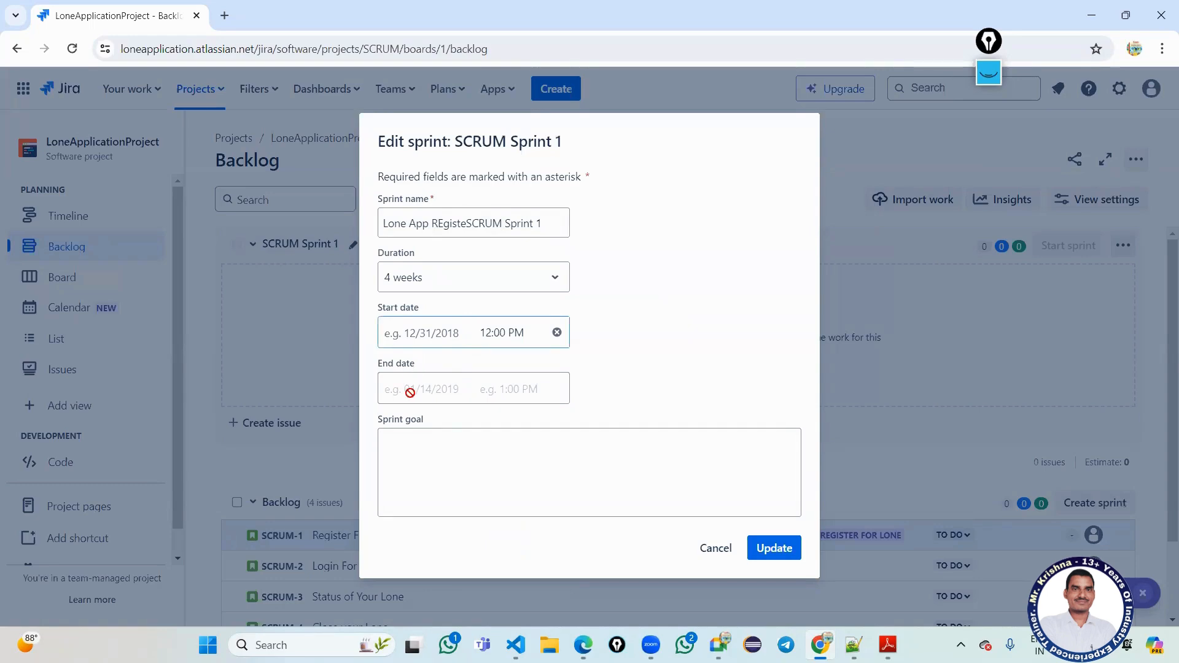
Enter the sprint goal 'To Complete Sprint BackLogs' and update the sprint.
click(432, 472)
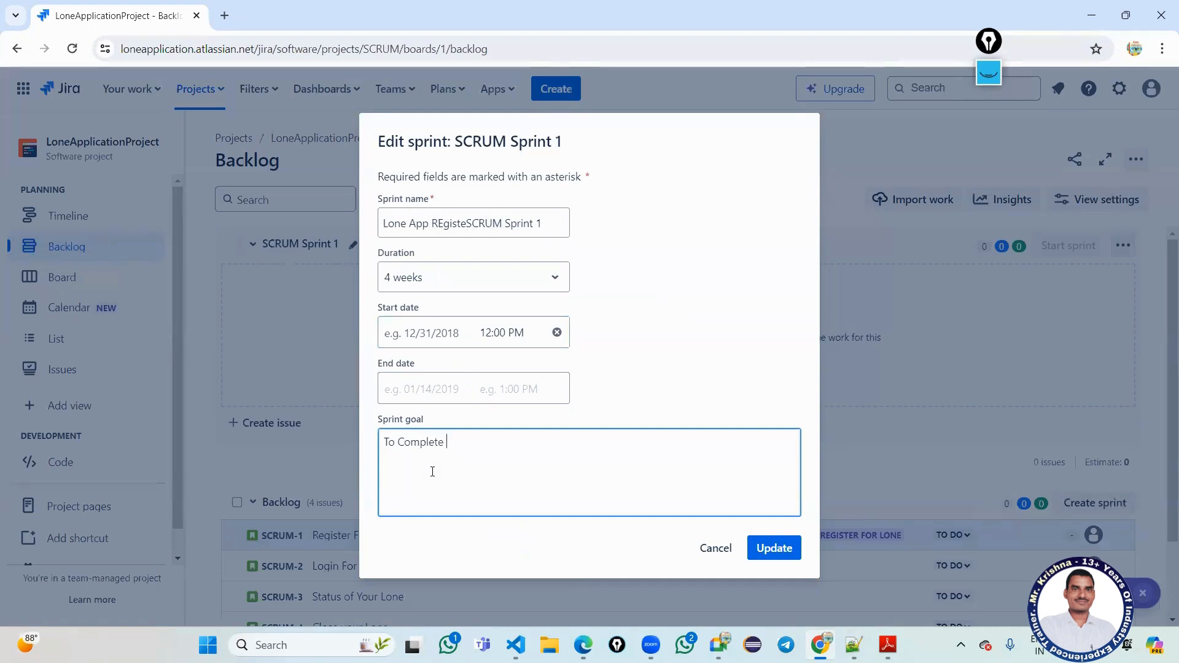
text(Sprint BackLogs.)
click(775, 548)
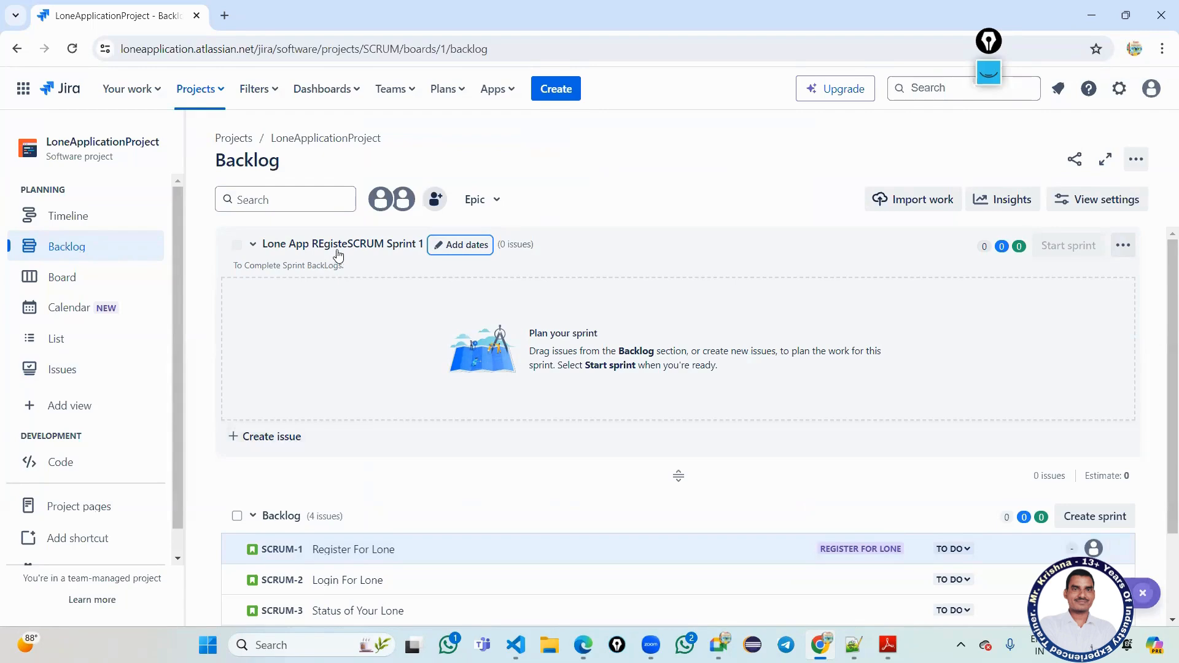
Drag SCRUM-1 'Register For Lone' from the Backlog into Lone App REgisteSCRUM Sprint 1.
scroll(452, 375, down, 2)
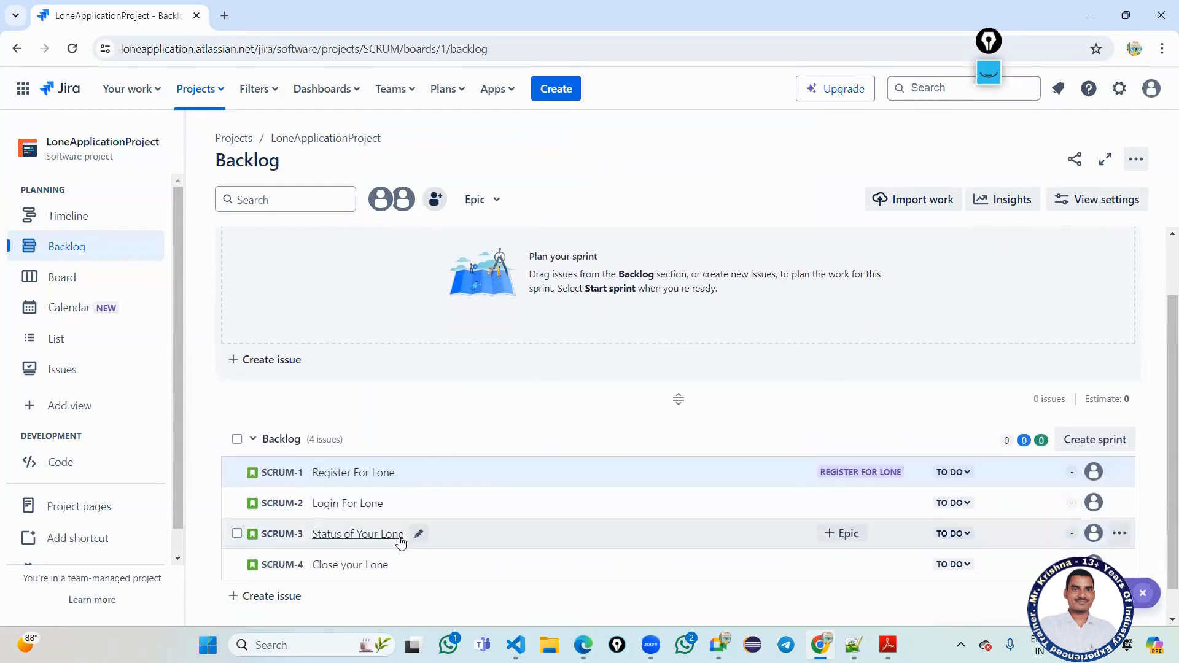
scroll(387, 367, up, 2)
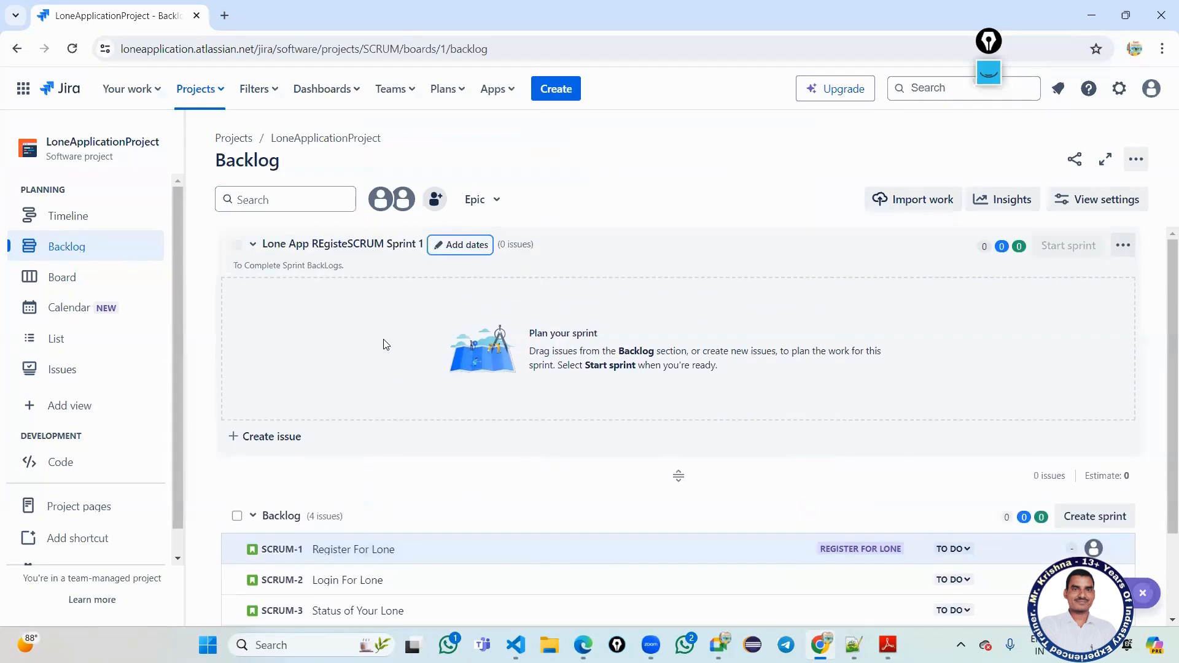
scroll(385, 344, down, 2)
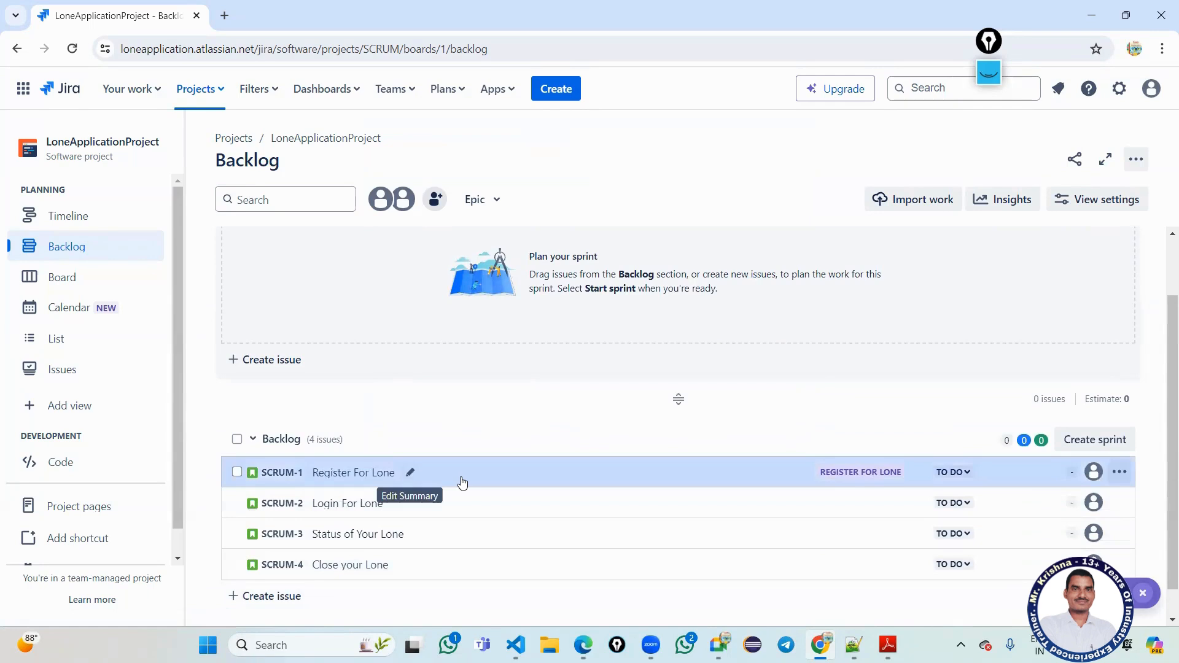
drag(463, 479, 437, 308)
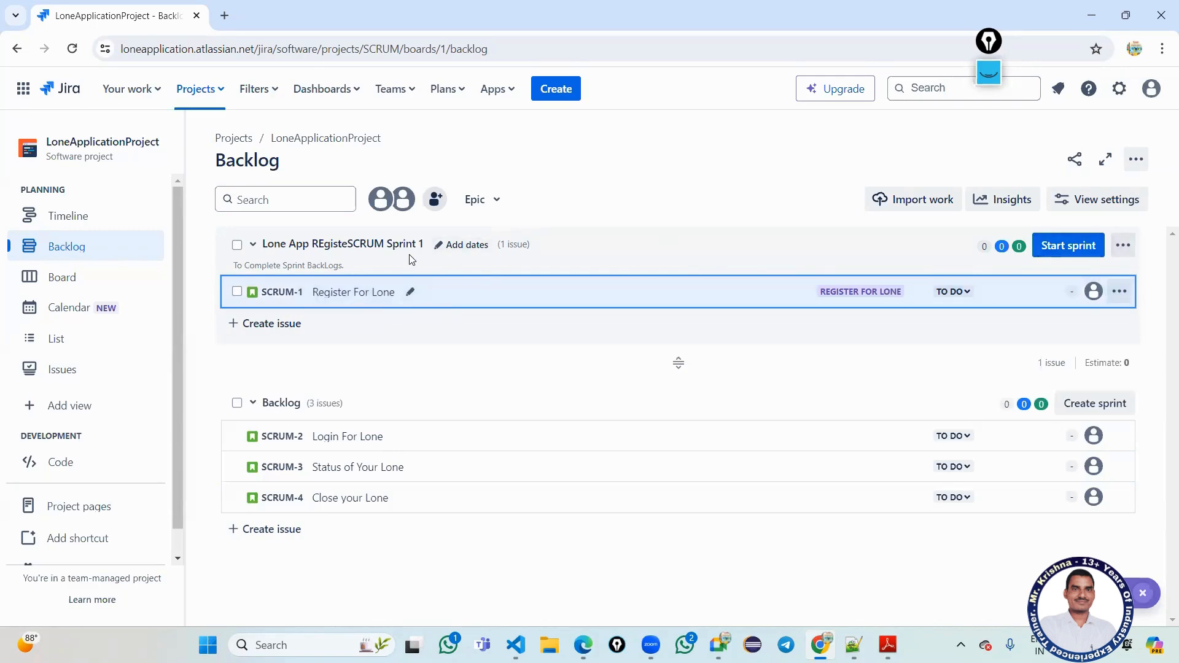
click(453, 246)
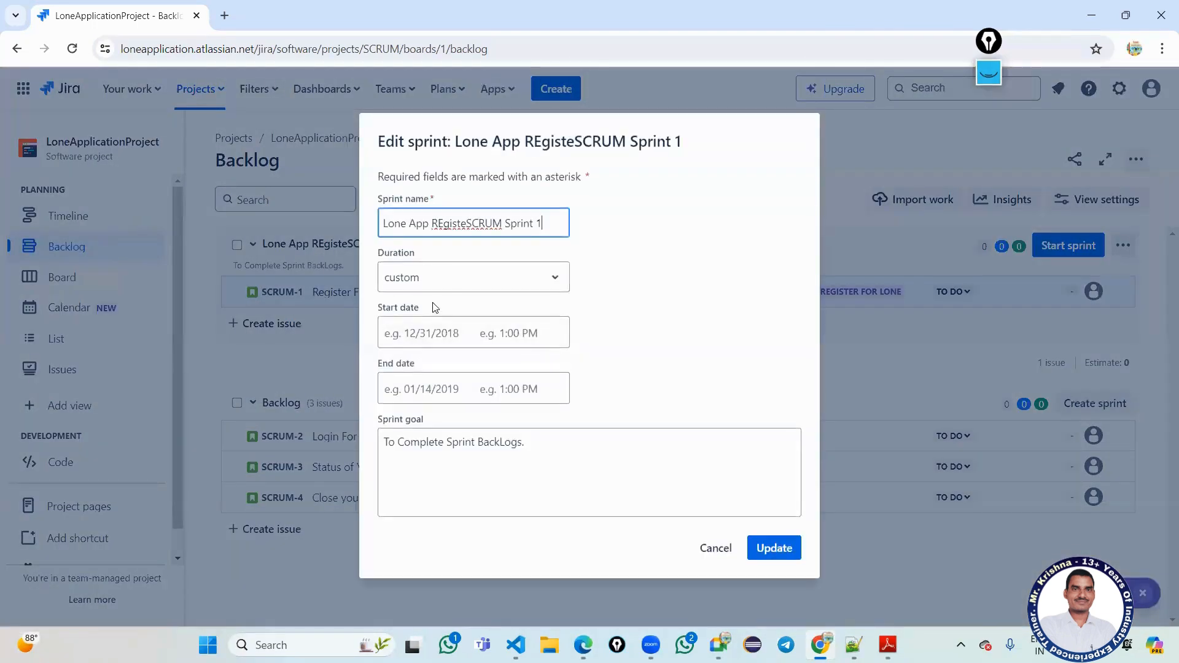
click(447, 287)
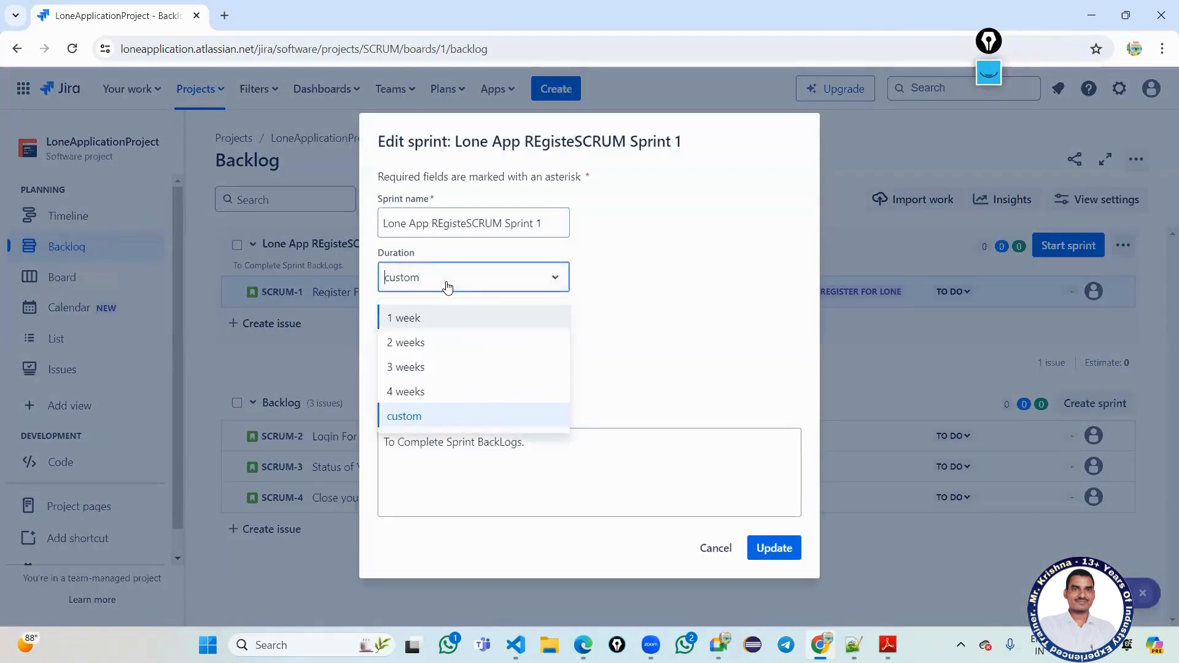
click(419, 394)
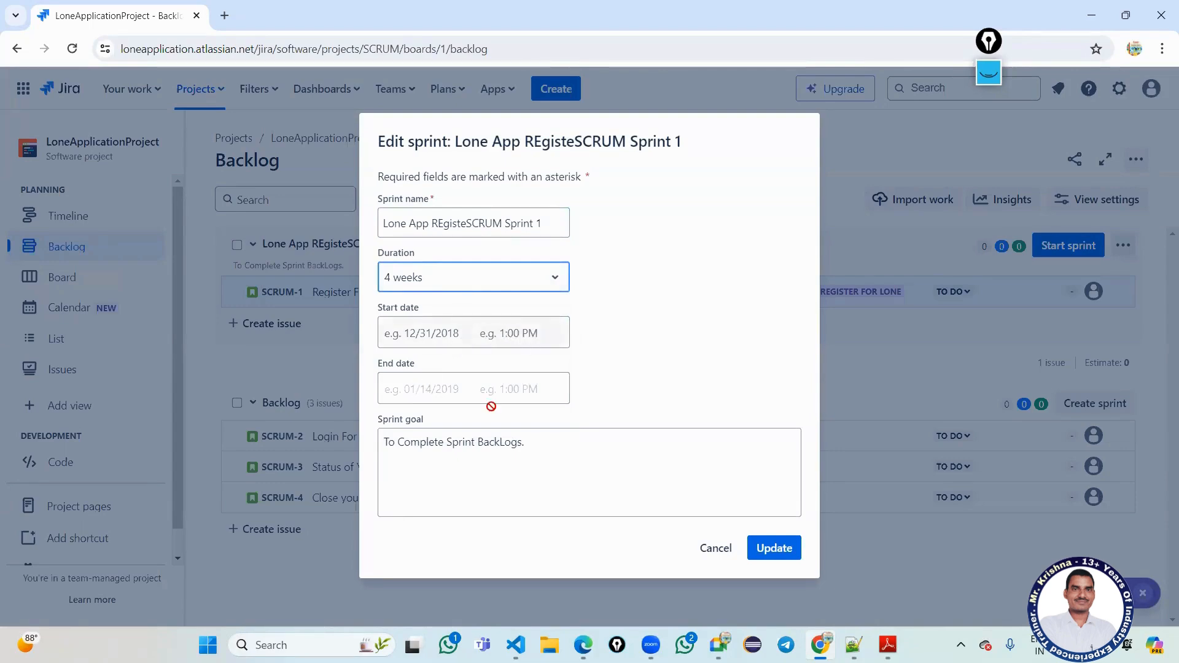
click(503, 336)
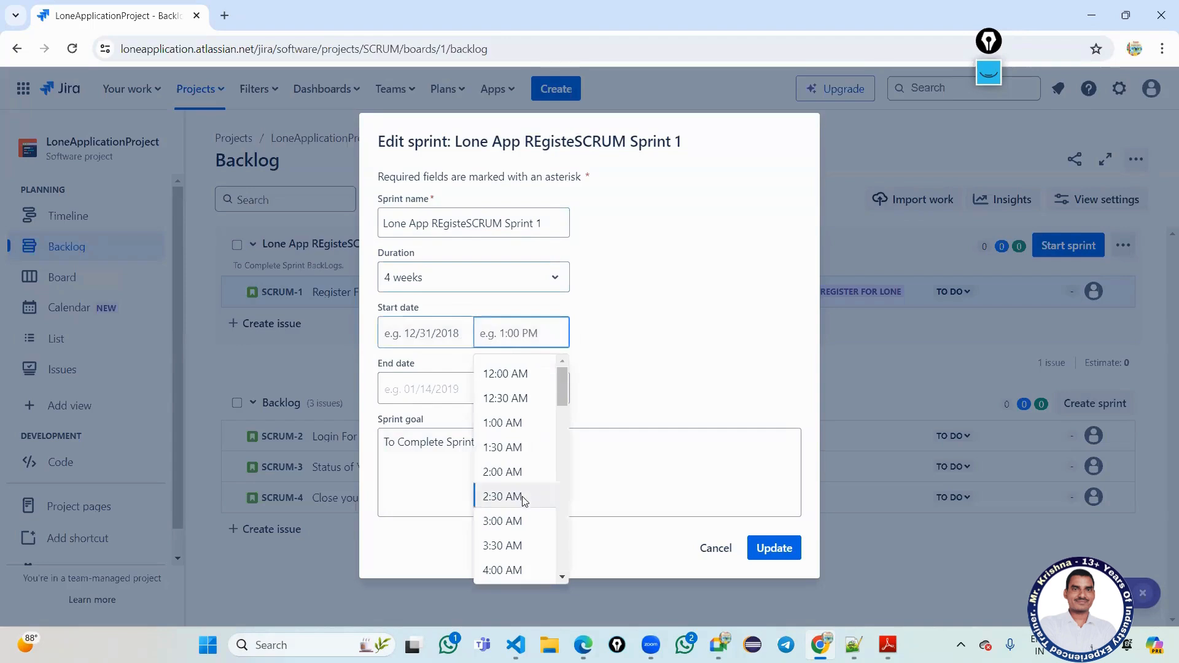
scroll(522, 482, down, 10)
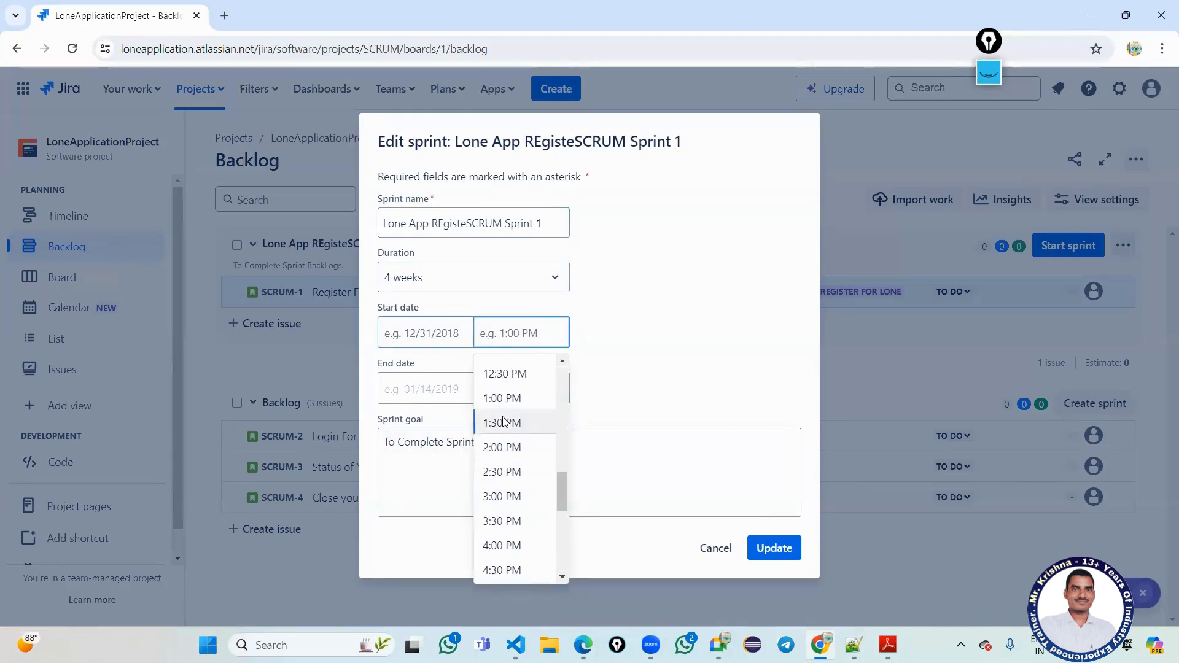
scroll(507, 408, up, 1)
click(502, 425)
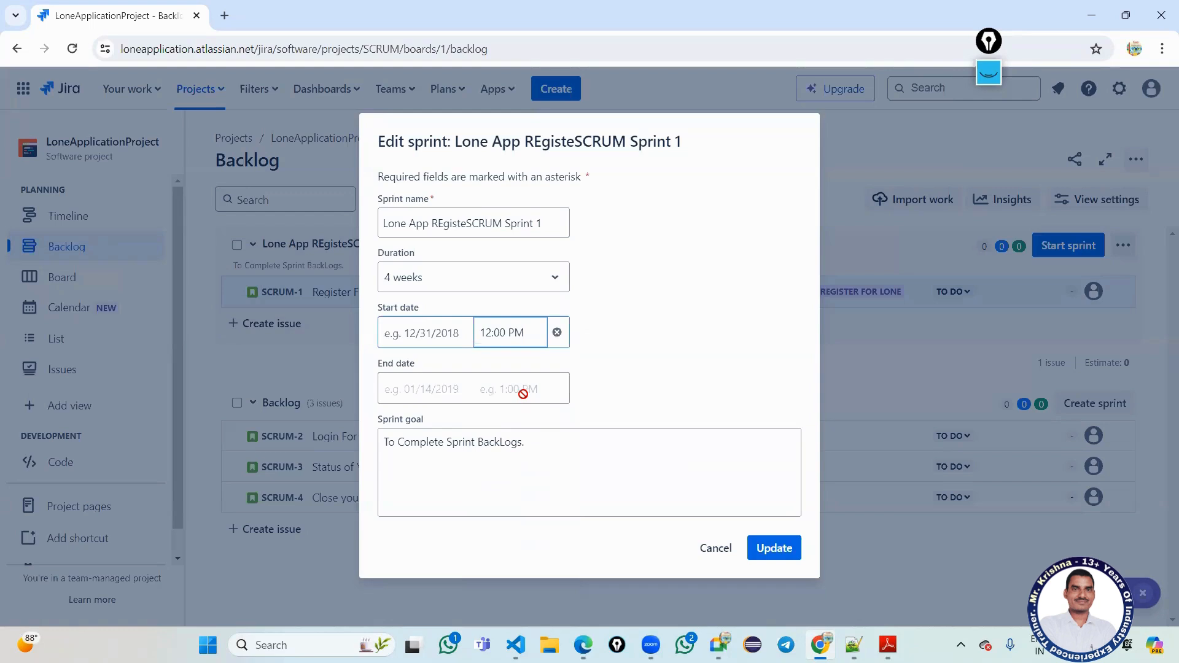
click(648, 367)
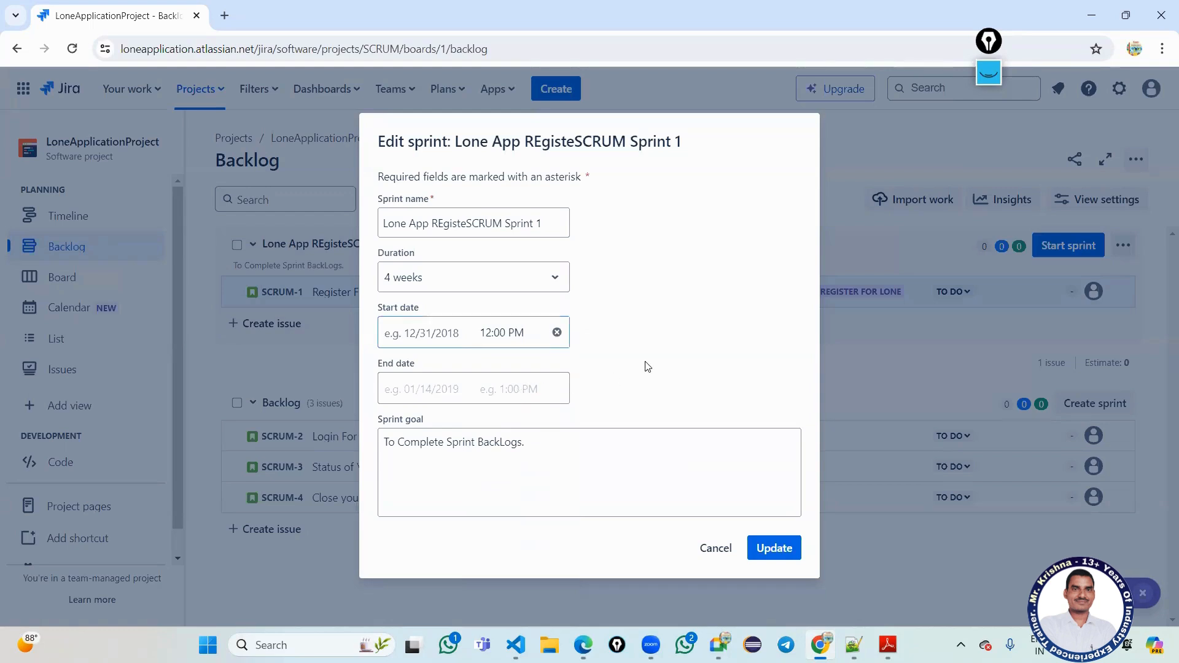
click(773, 547)
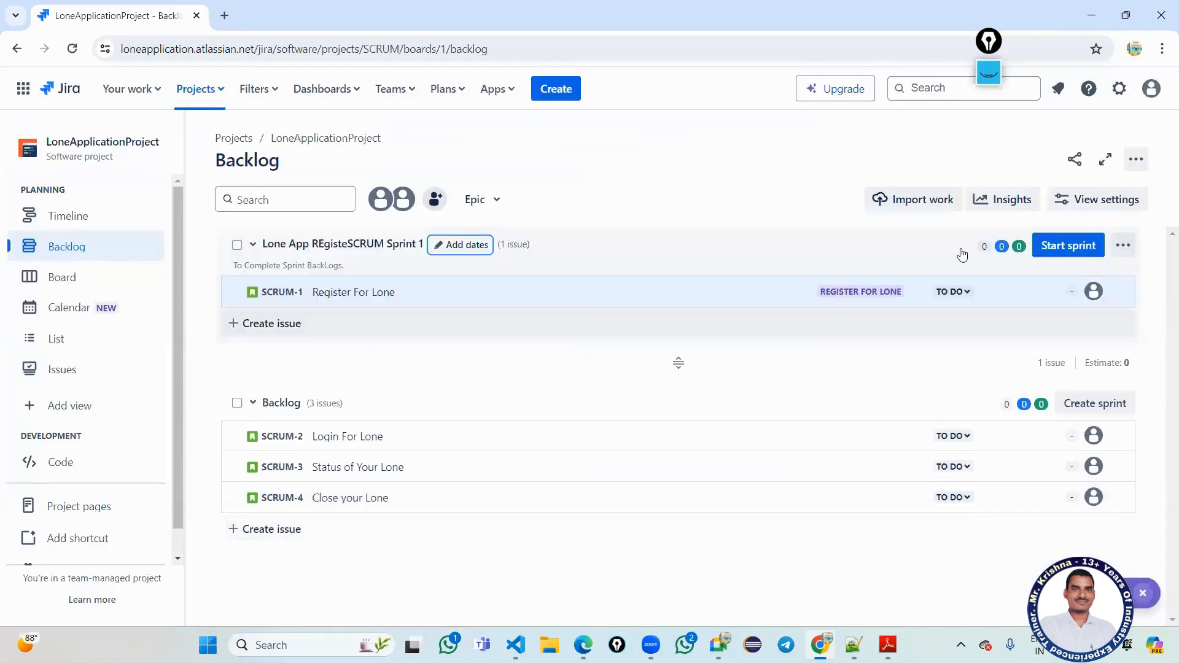
click(1060, 249)
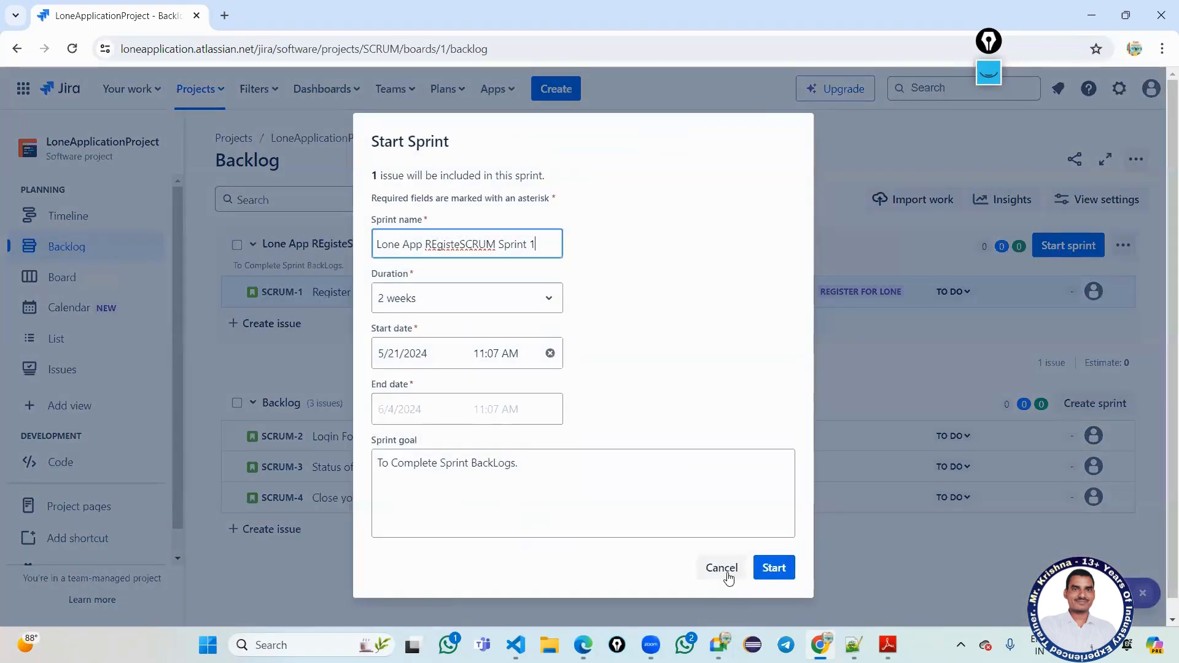
click(725, 570)
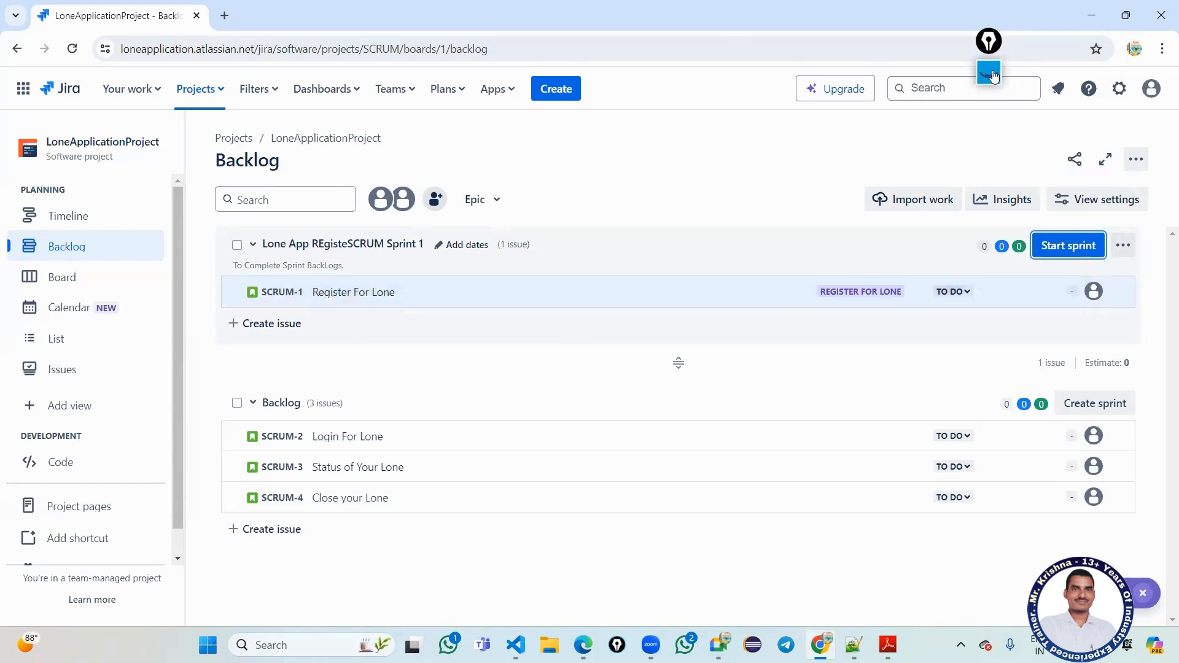
Go to Atlassian Admin User management from Jira's Settings panel.
click(1120, 91)
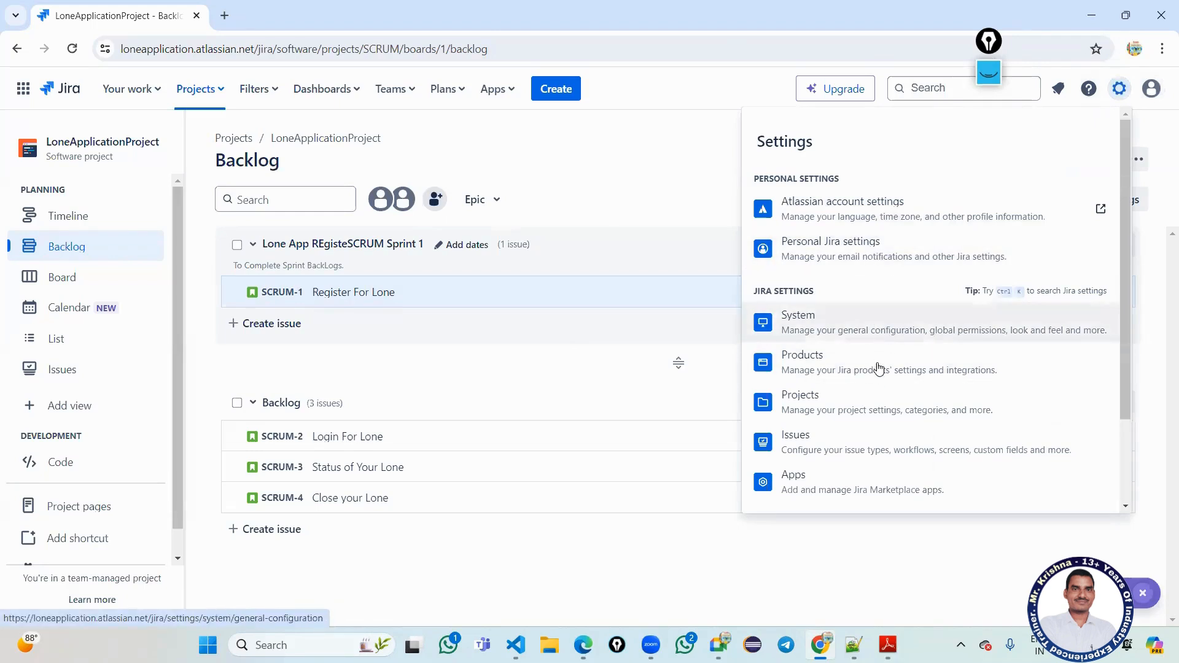
scroll(878, 368, down, 2)
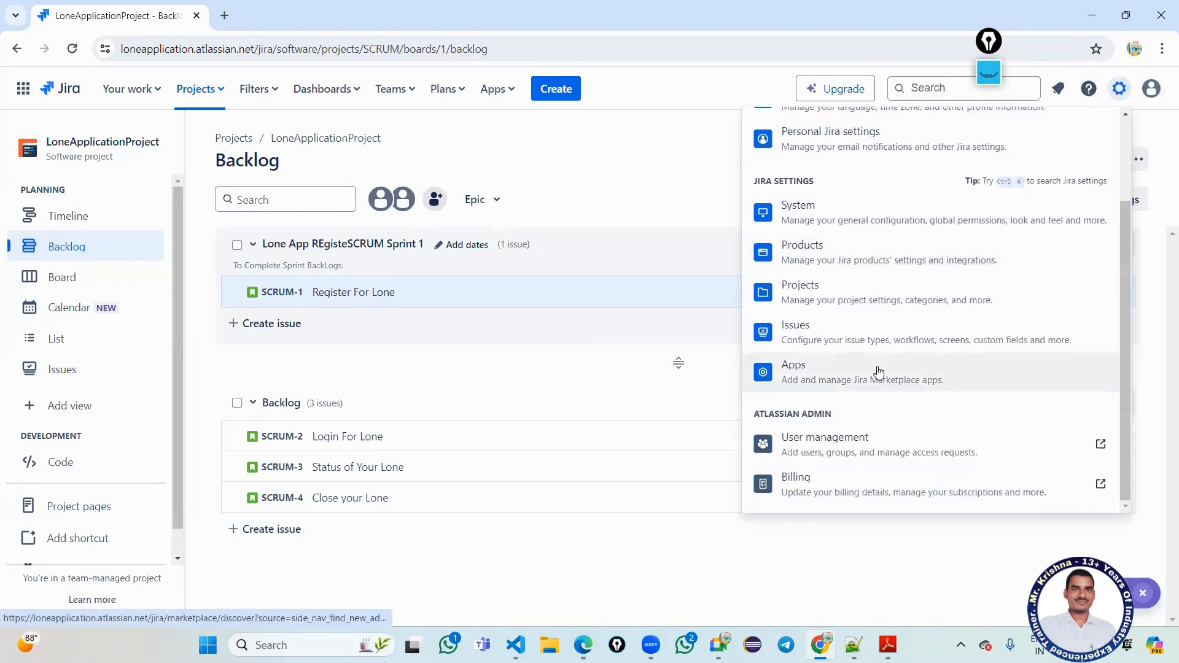
click(879, 447)
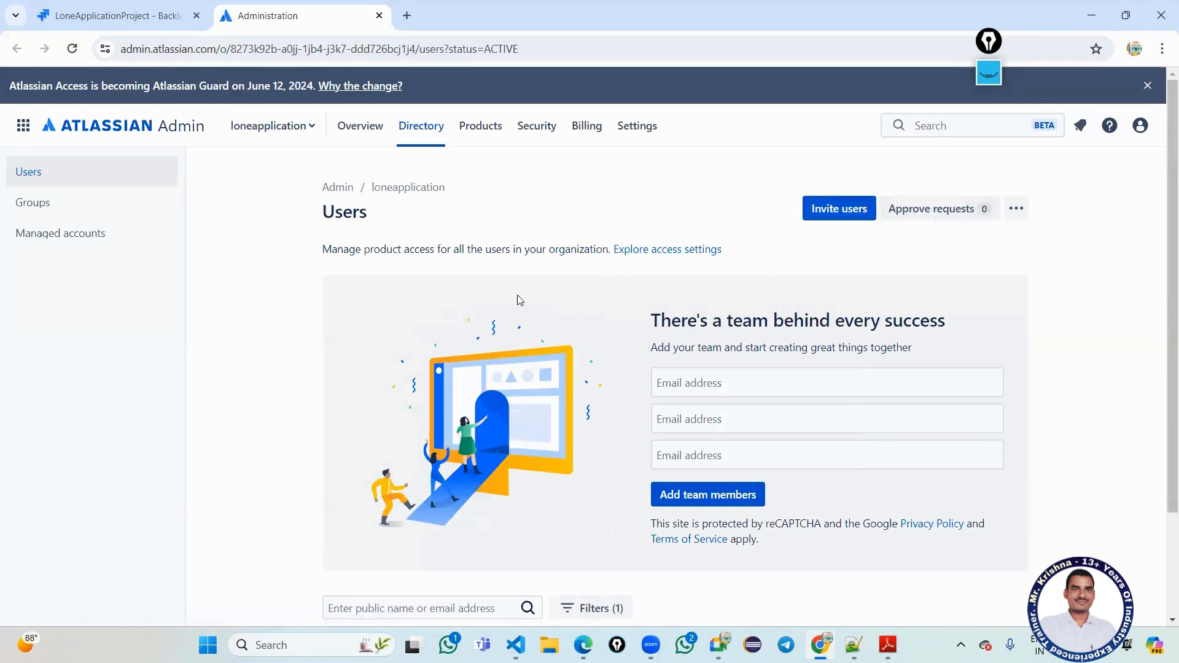
Enter the first team member's e-mail address in the add-your-team form.
drag(737, 320, 934, 324)
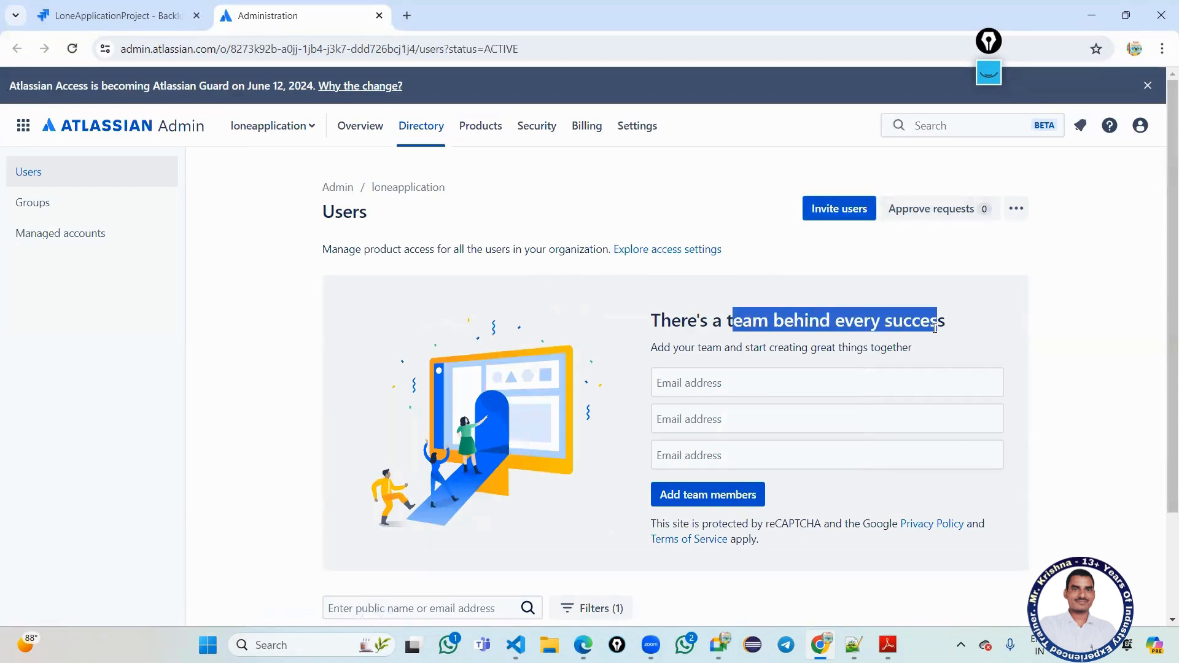
click(781, 392)
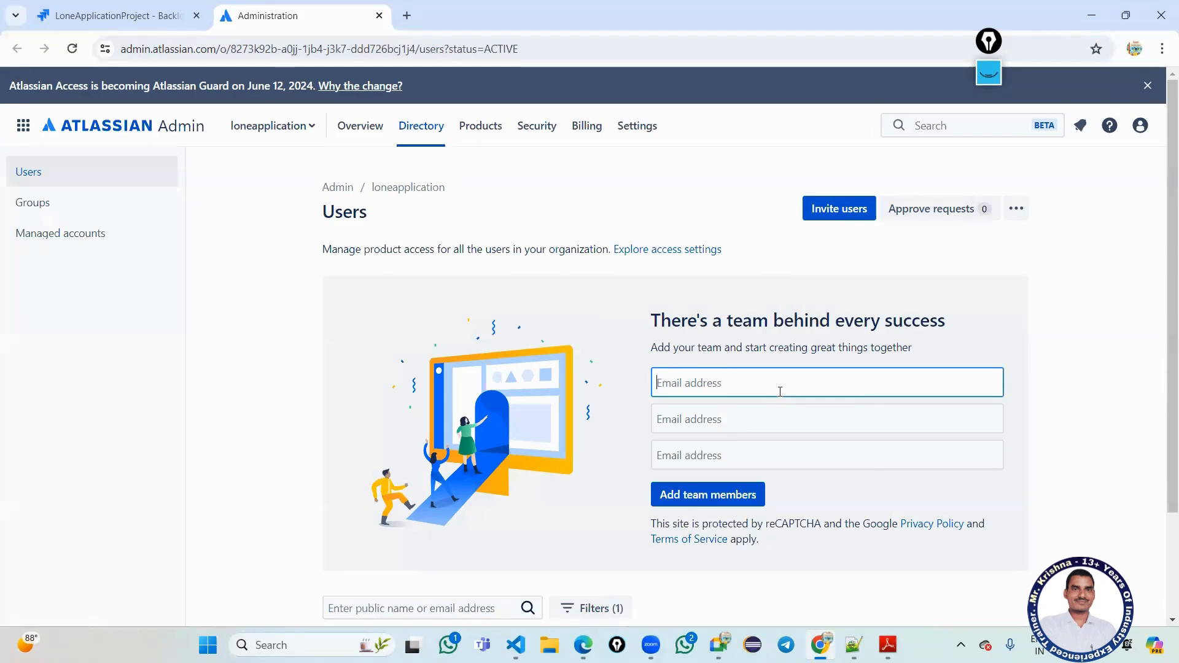
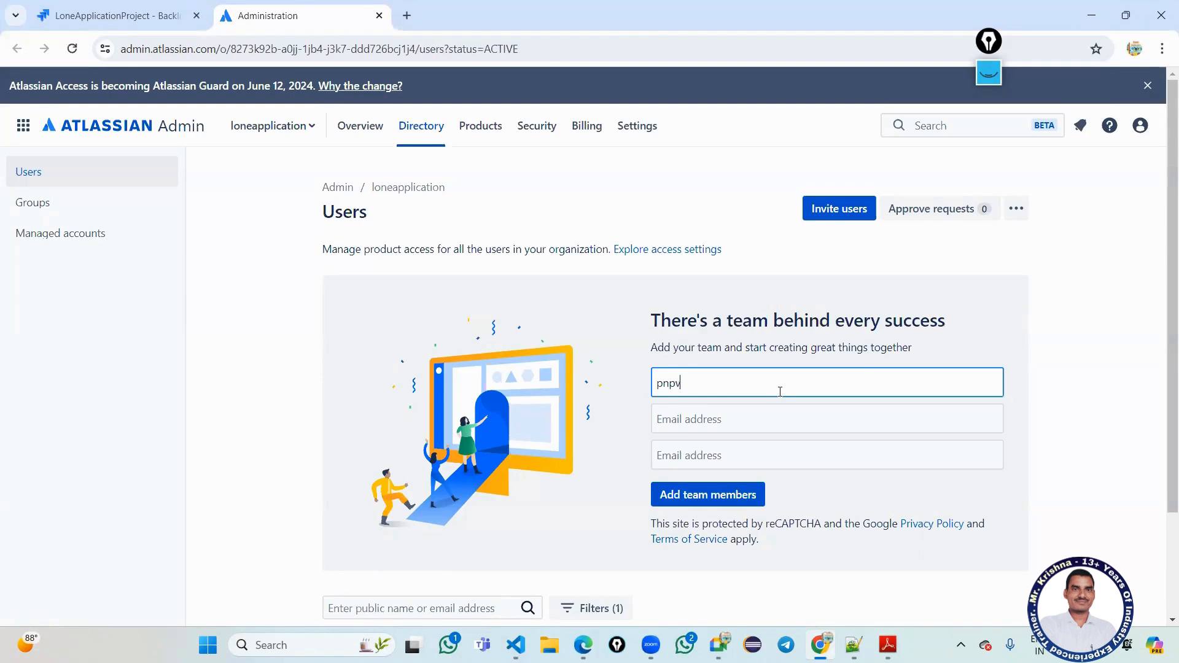
key(Tab)
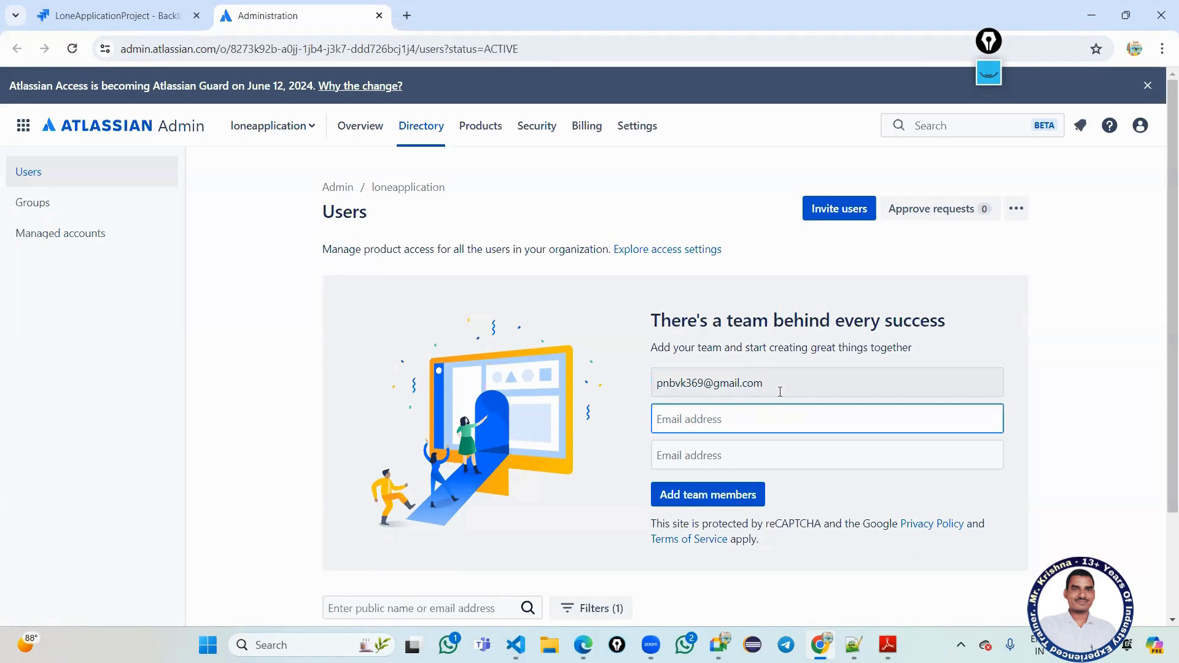
Enter the second team member's e-mail address in the next Email address field.
text(kn)
key(BackSpace)
text(un)
text(da)
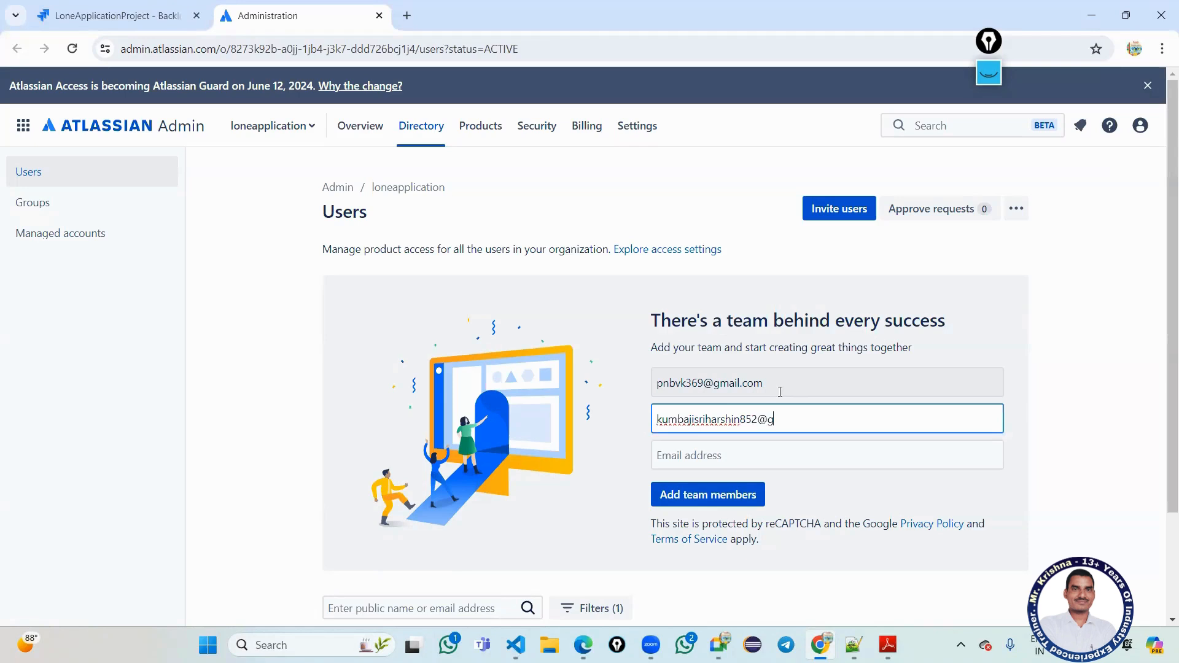
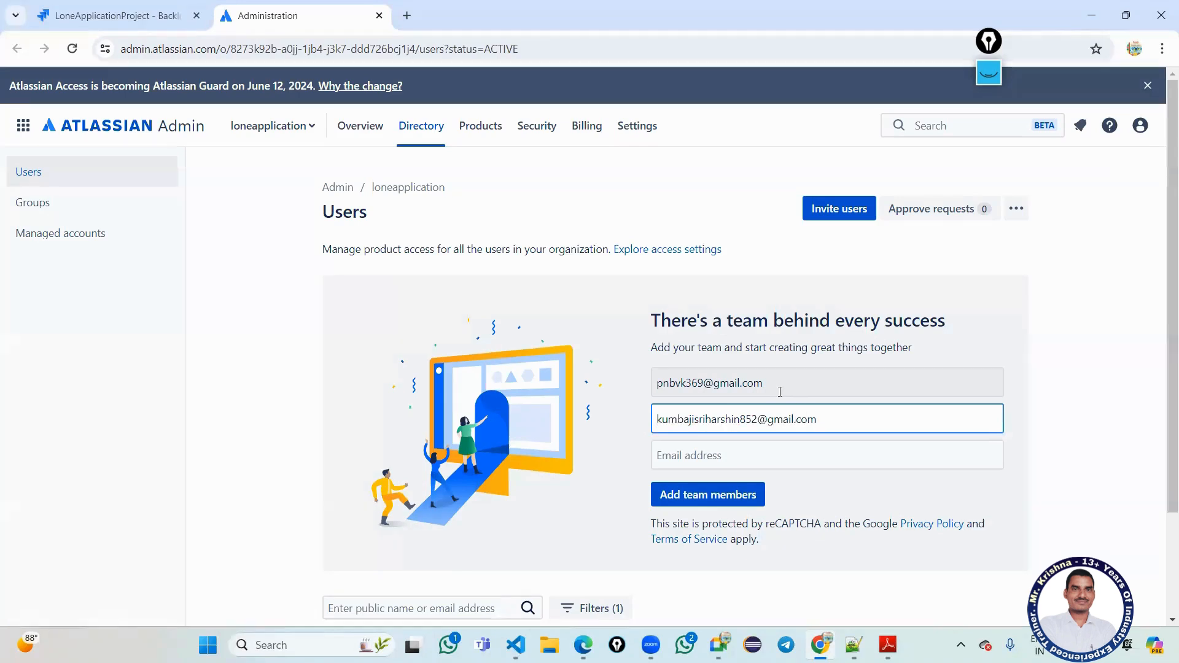
key(Tab)
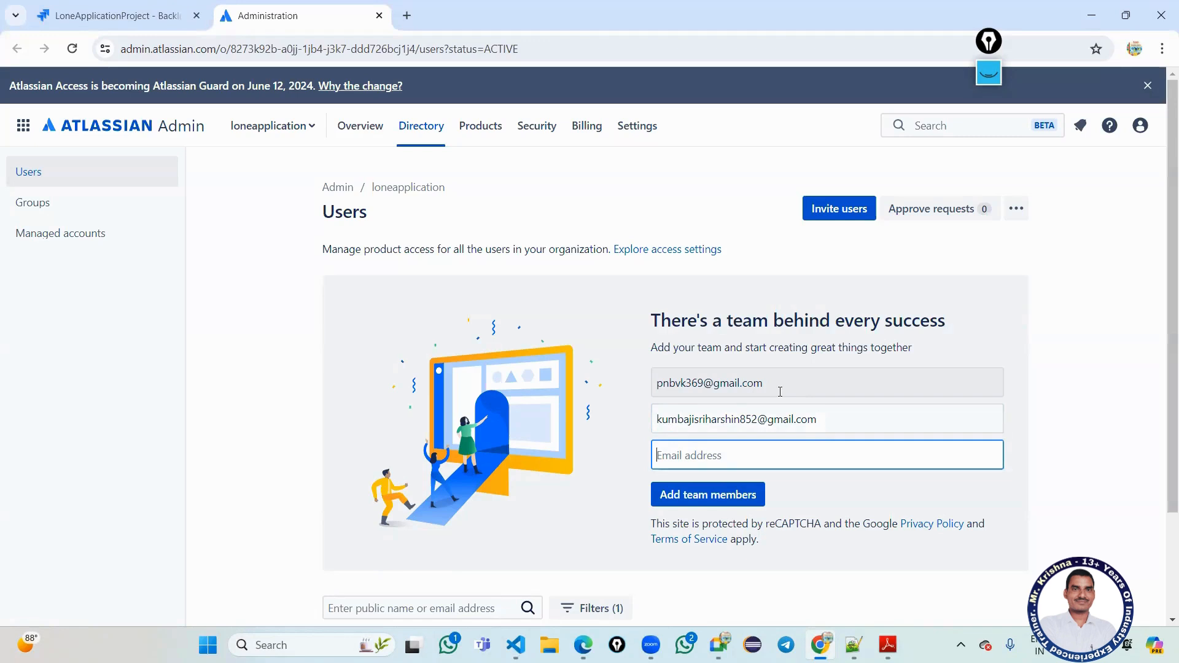
click(678, 383)
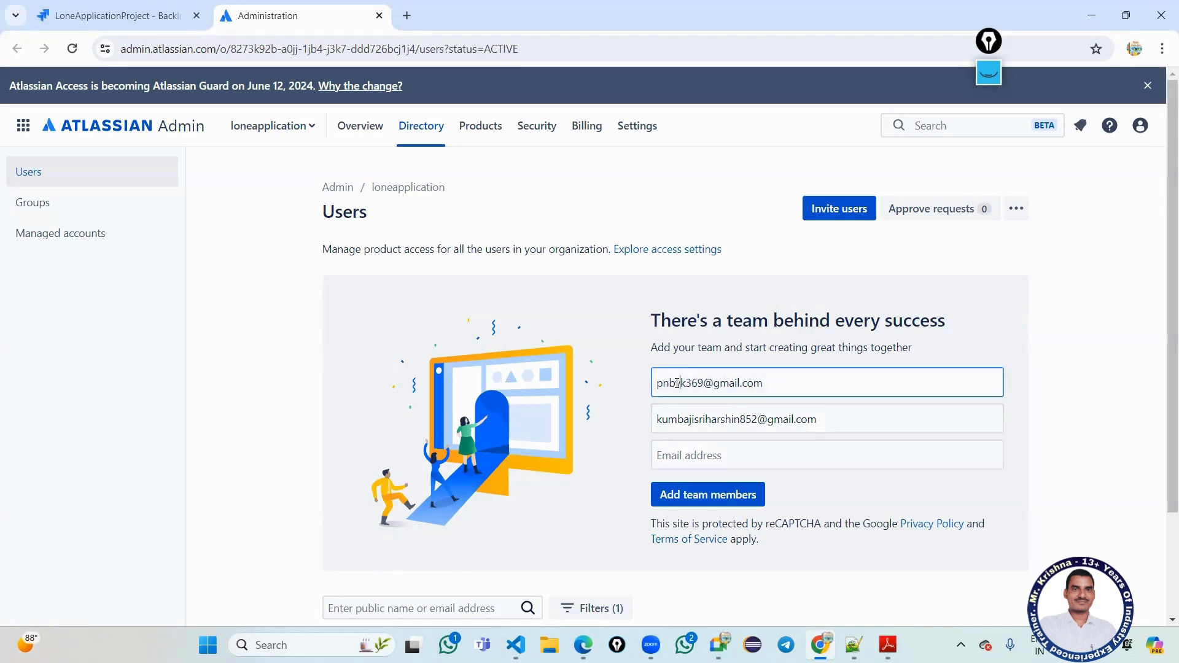
Correct the first e-mail address and start entering the third member's address.
key(BackSpace)
key(BackSpace)
text(w)
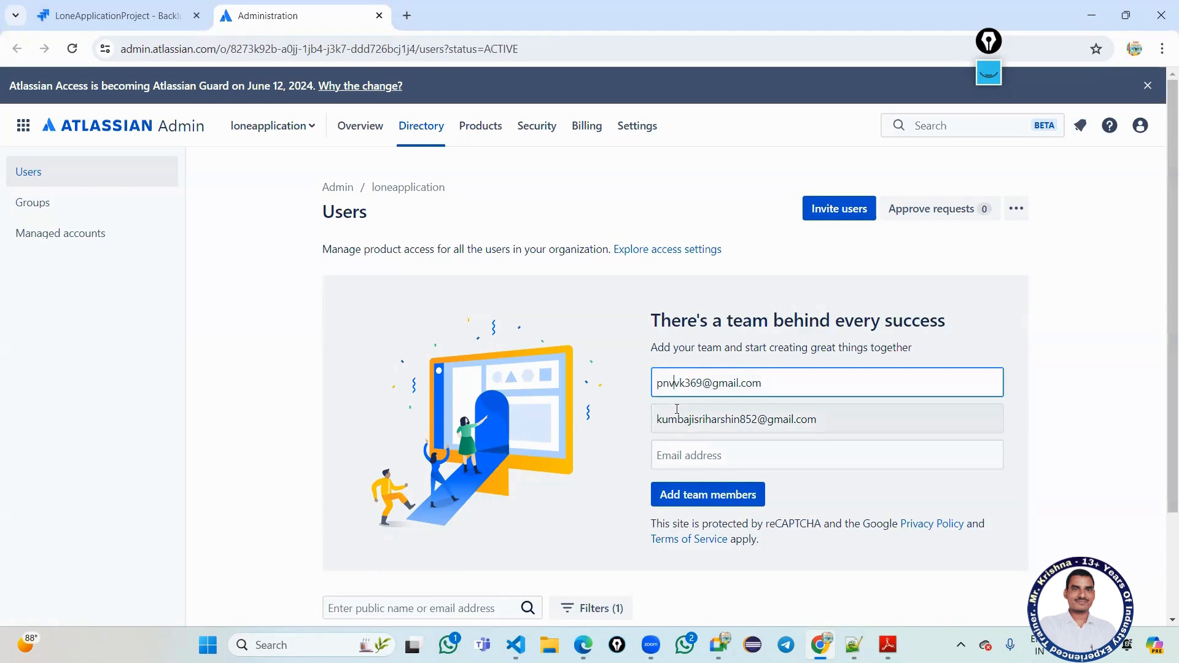
click(768, 459)
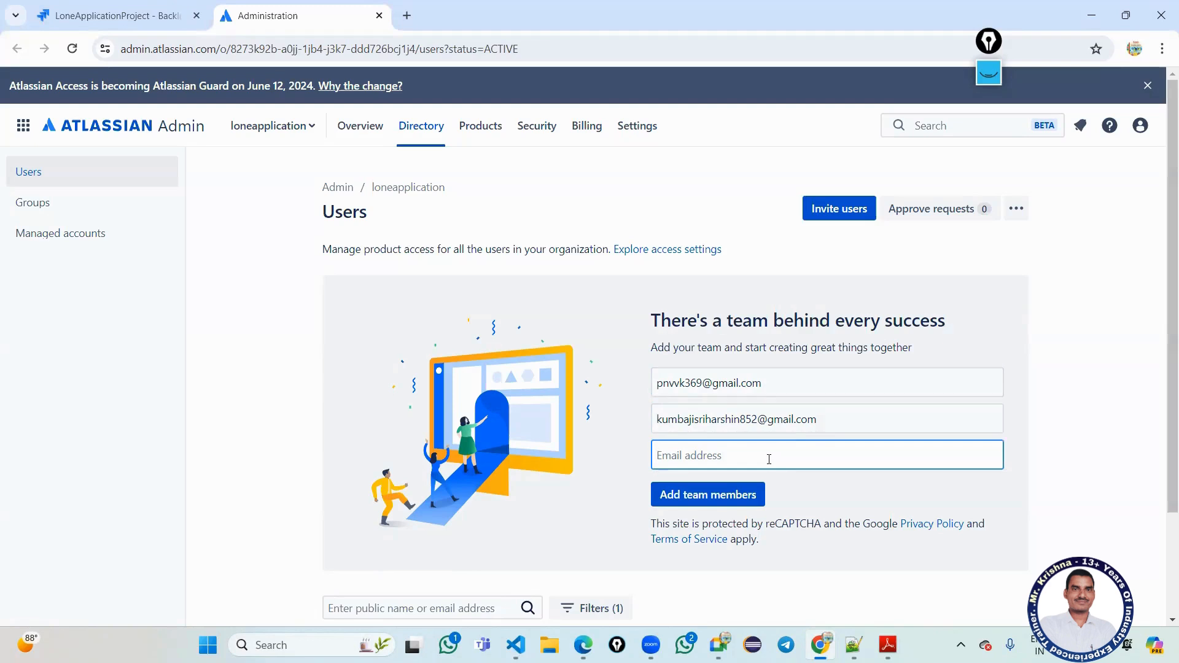
text(b)
key(BackSpace)
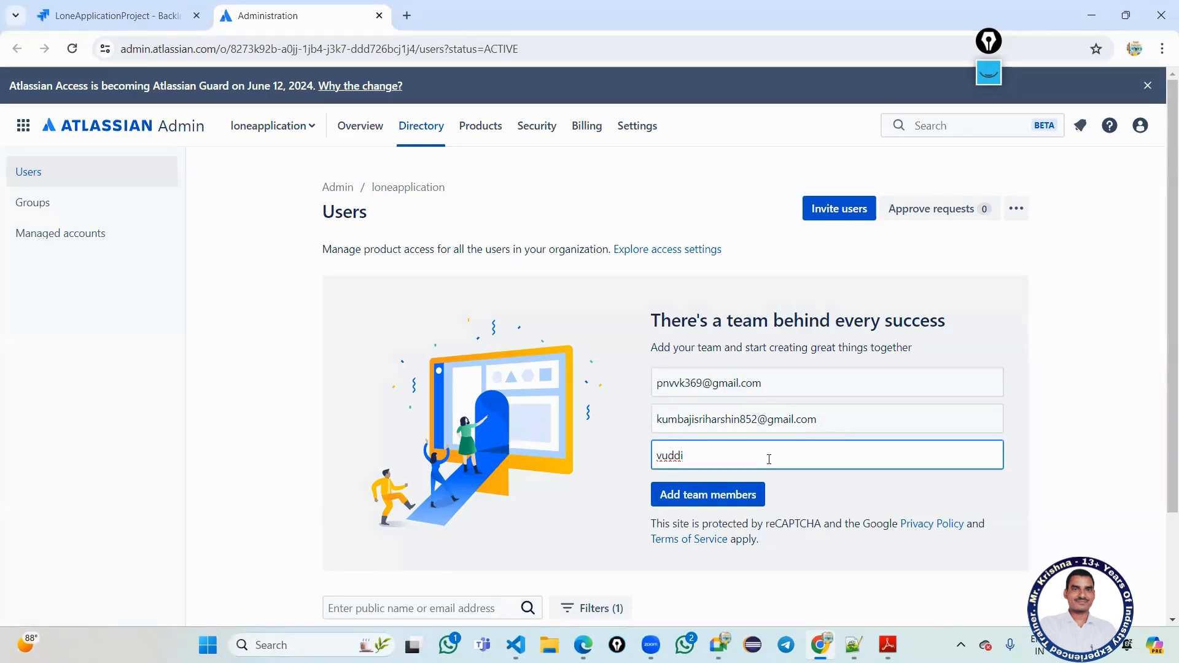
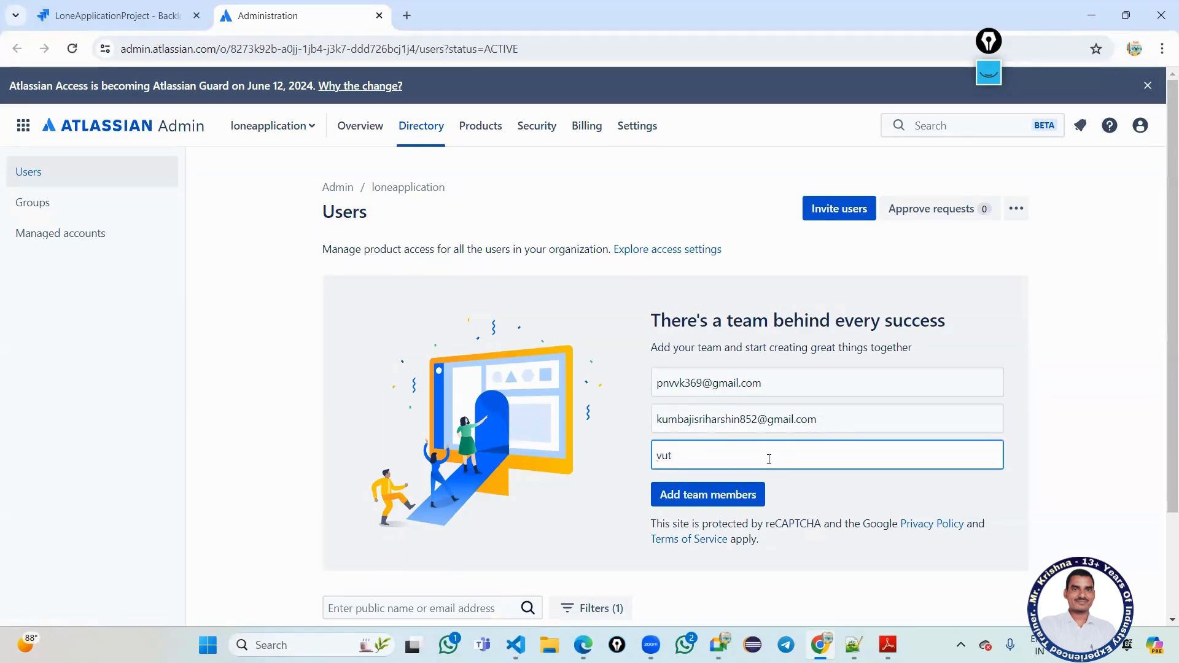
Finish the third member's e-mail address and add all three team members.
key(Left)
key(BackSpace)
text(t)
key(BackSpace)
key(BackSpace)
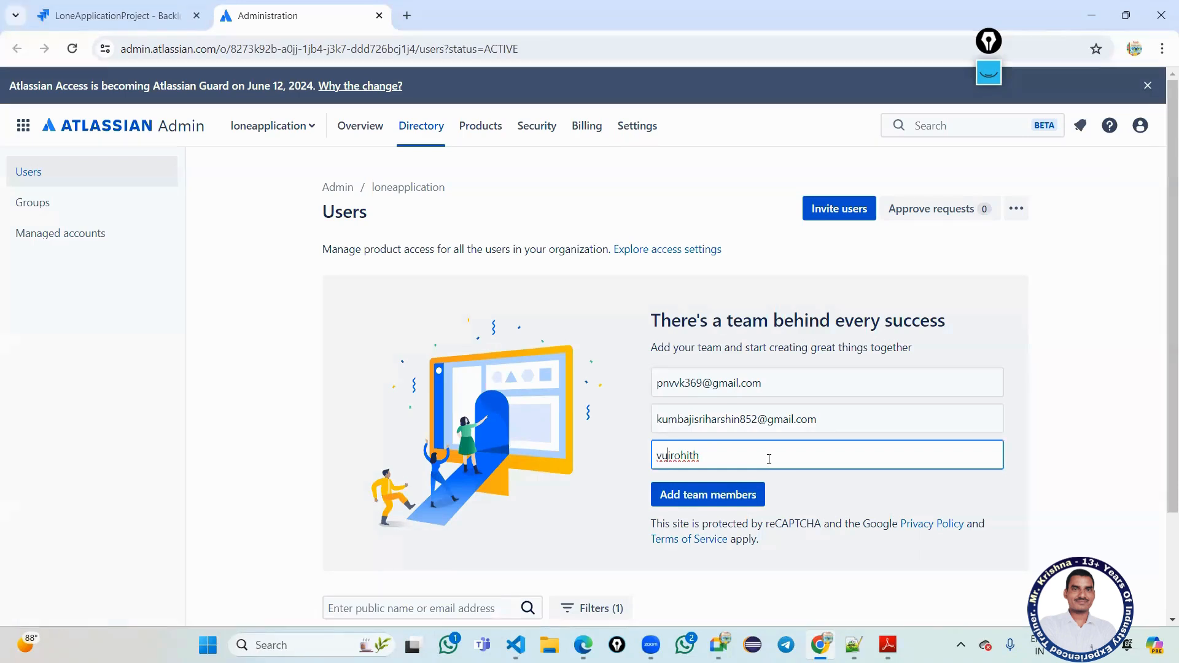
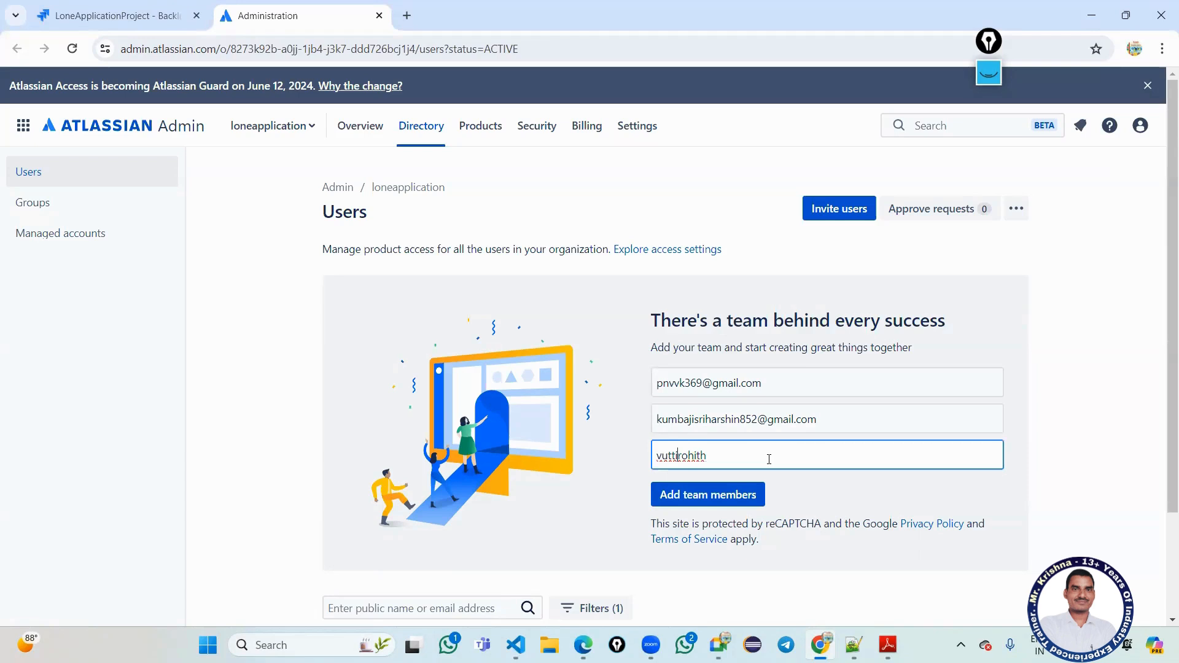
key(Right)
key(Right)
click(744, 497)
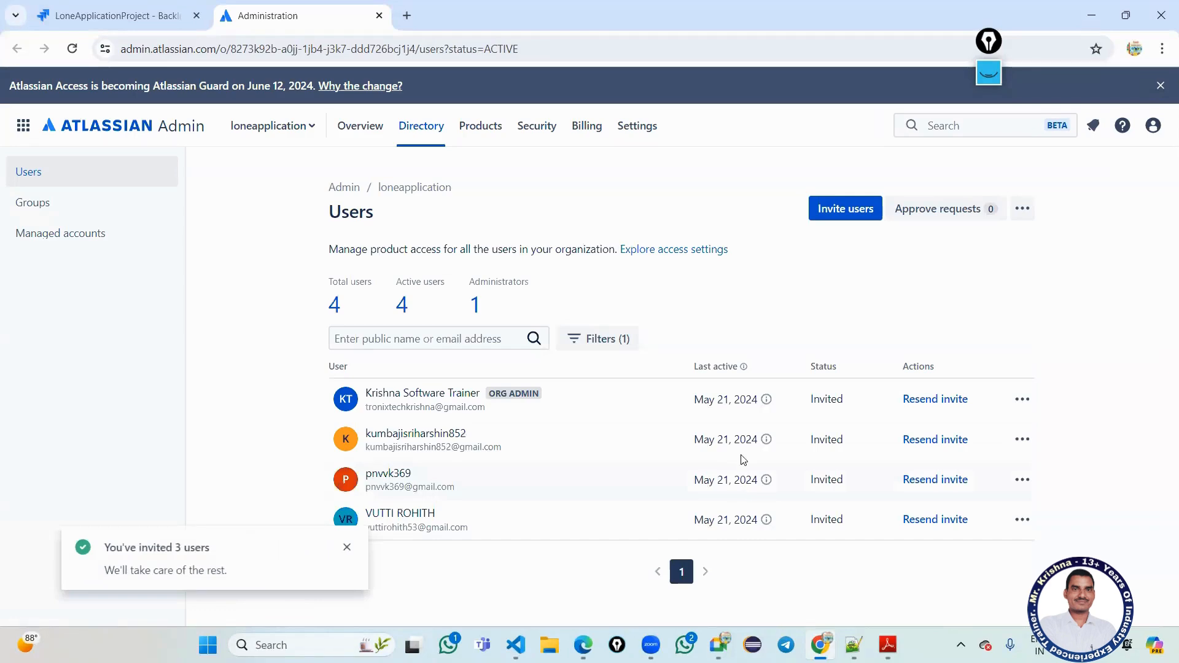
click(866, 212)
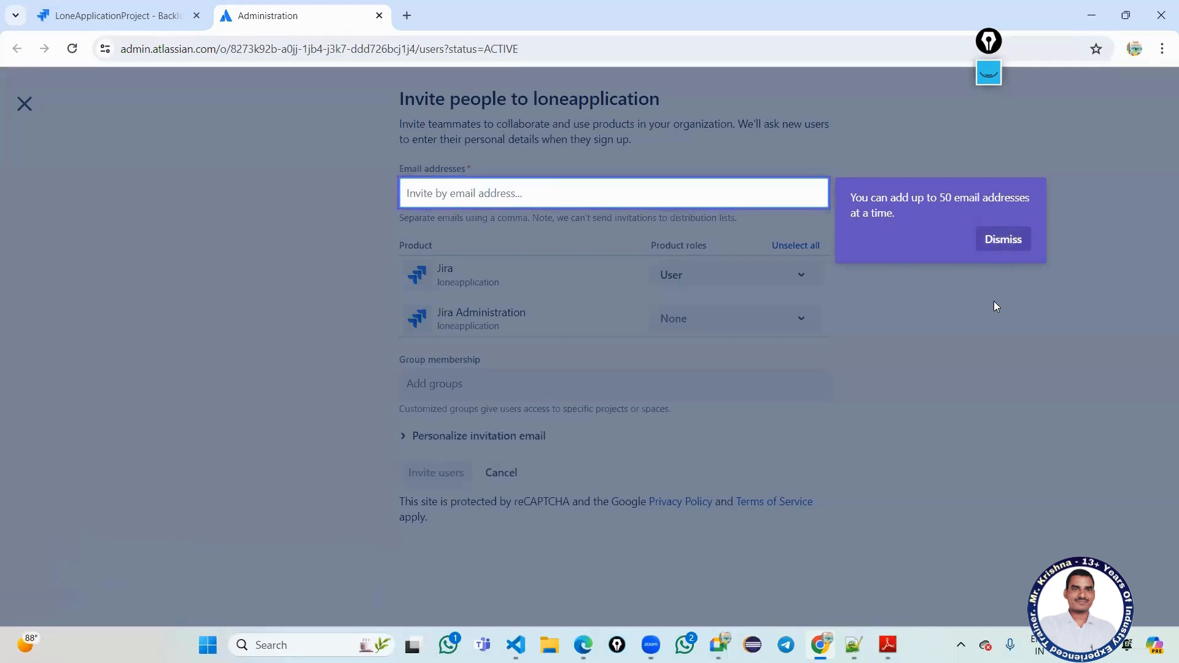
Invite another teammate by e-mail from the Invite people form, growing the list to 5 users.
click(990, 248)
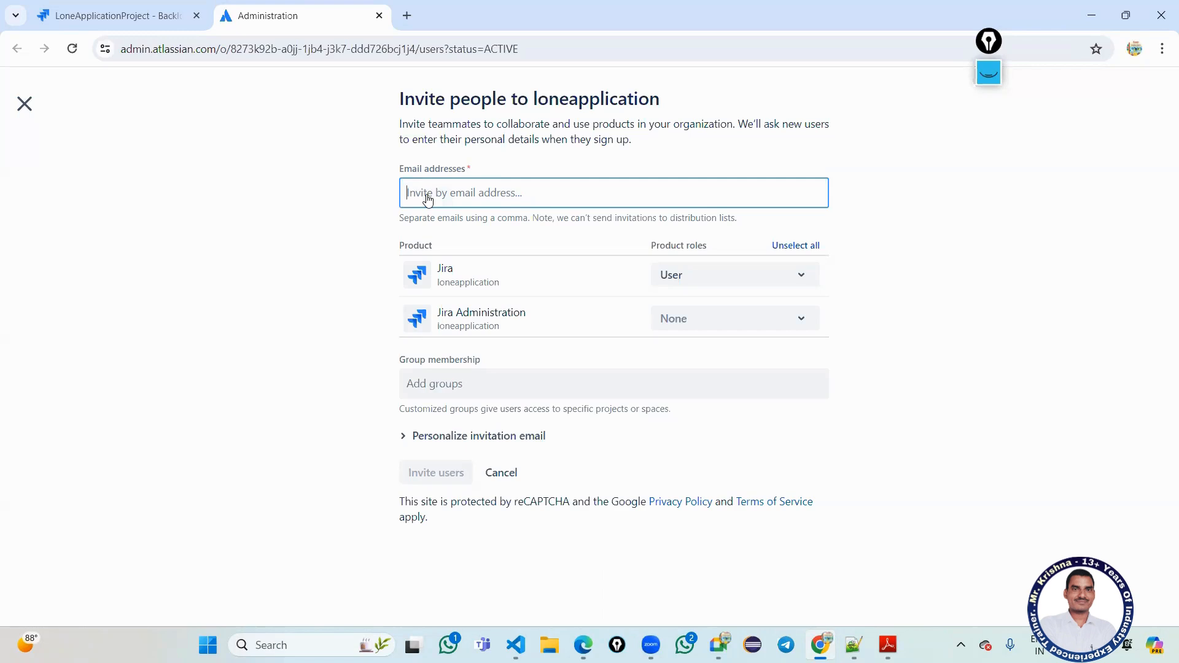
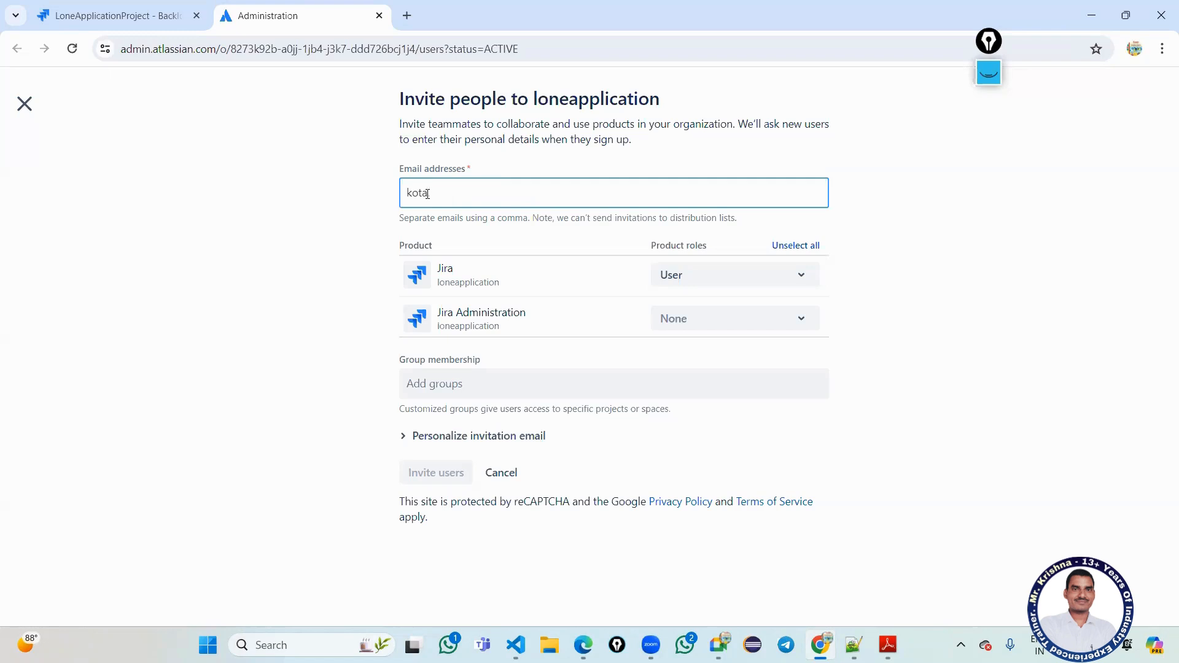
key(Return)
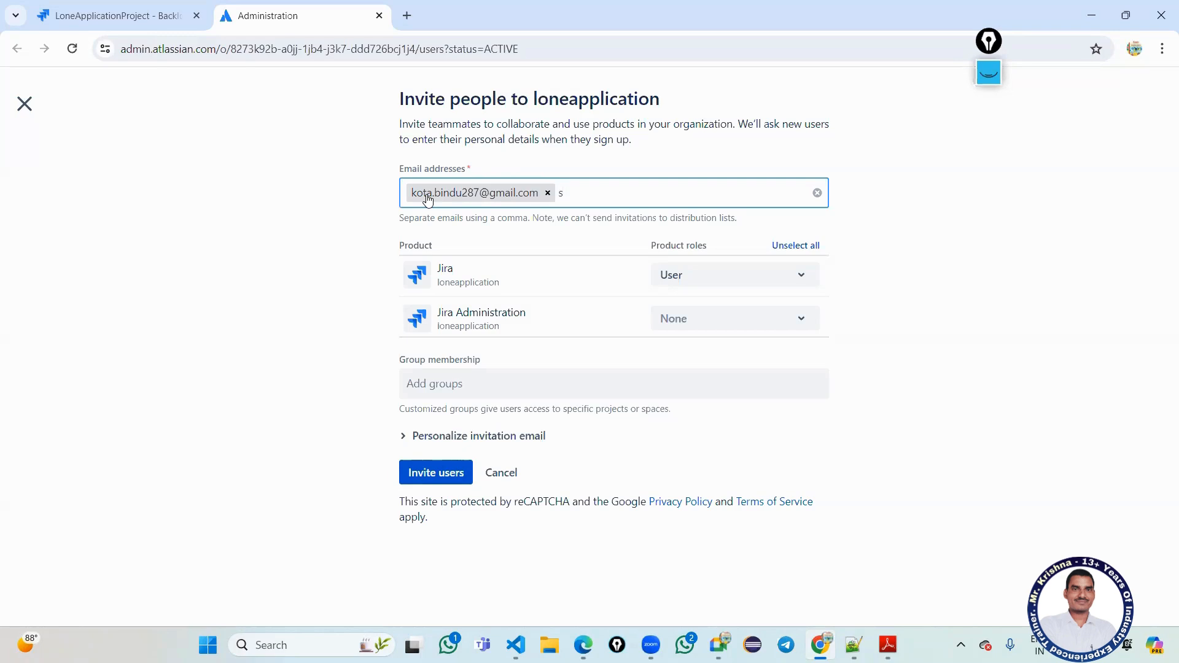
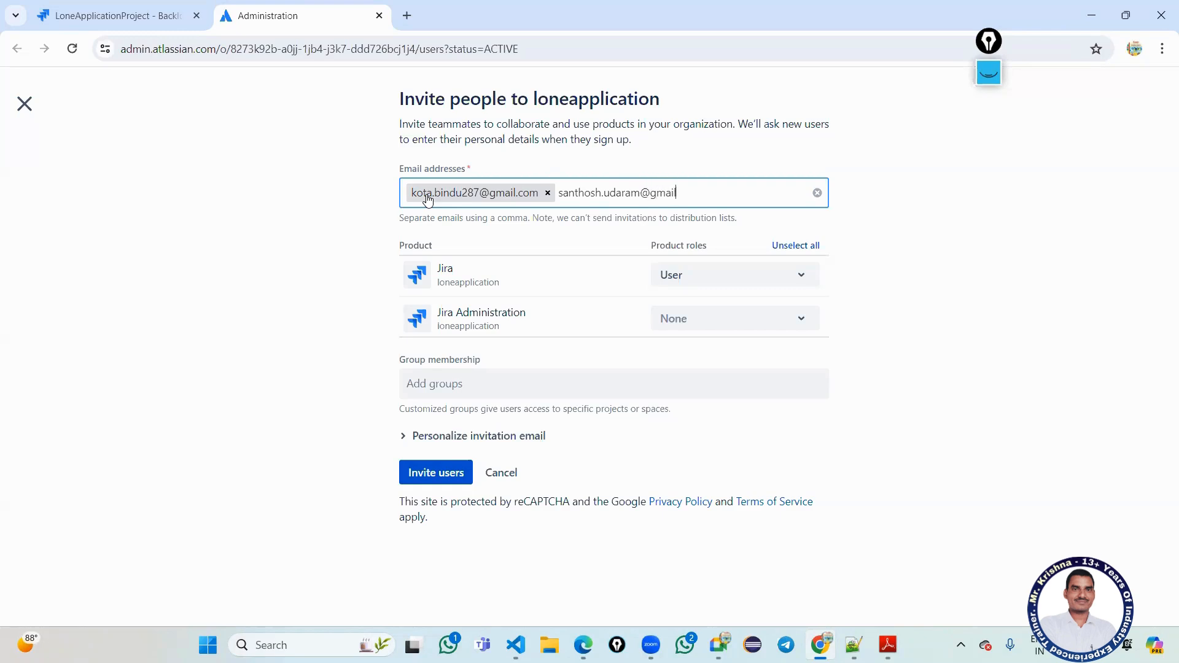
click(433, 474)
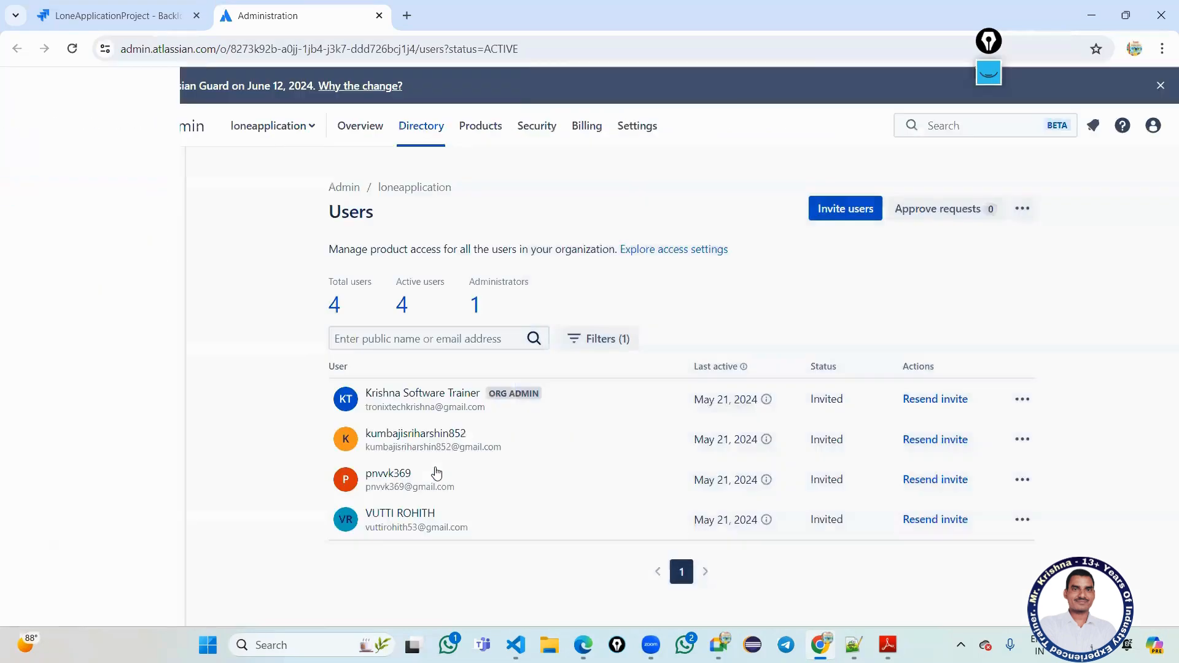
scroll(623, 332, down, 1)
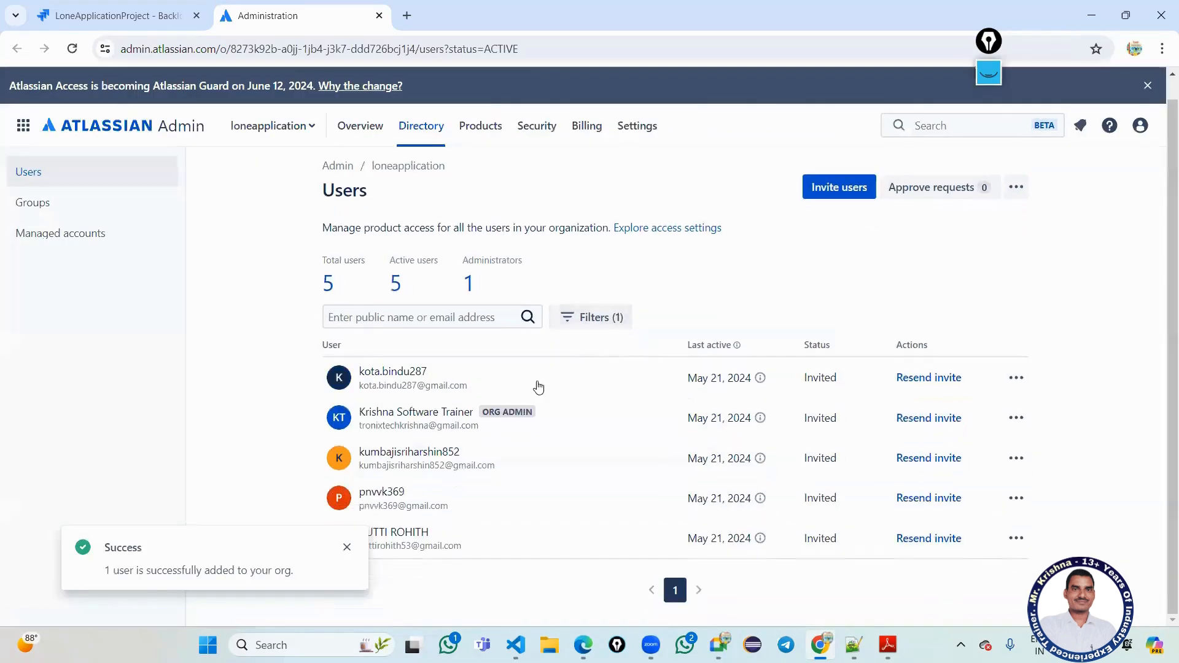
click(347, 547)
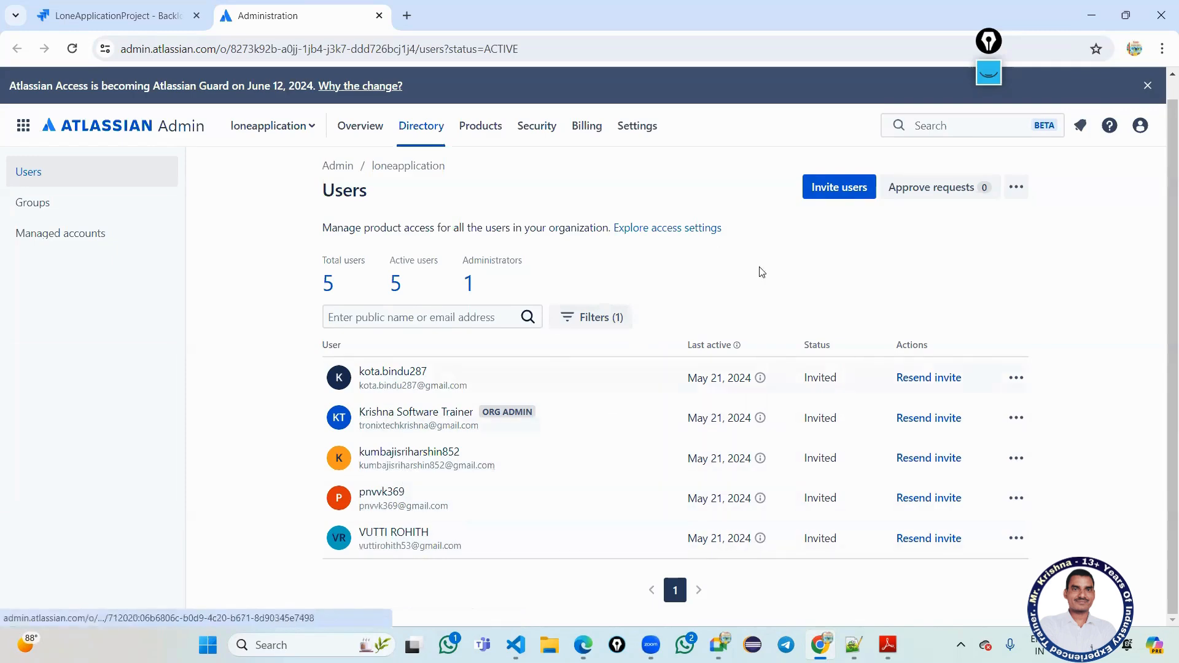
Invite one more teammate's e-mail address with Jira User access, making 6 users.
click(844, 192)
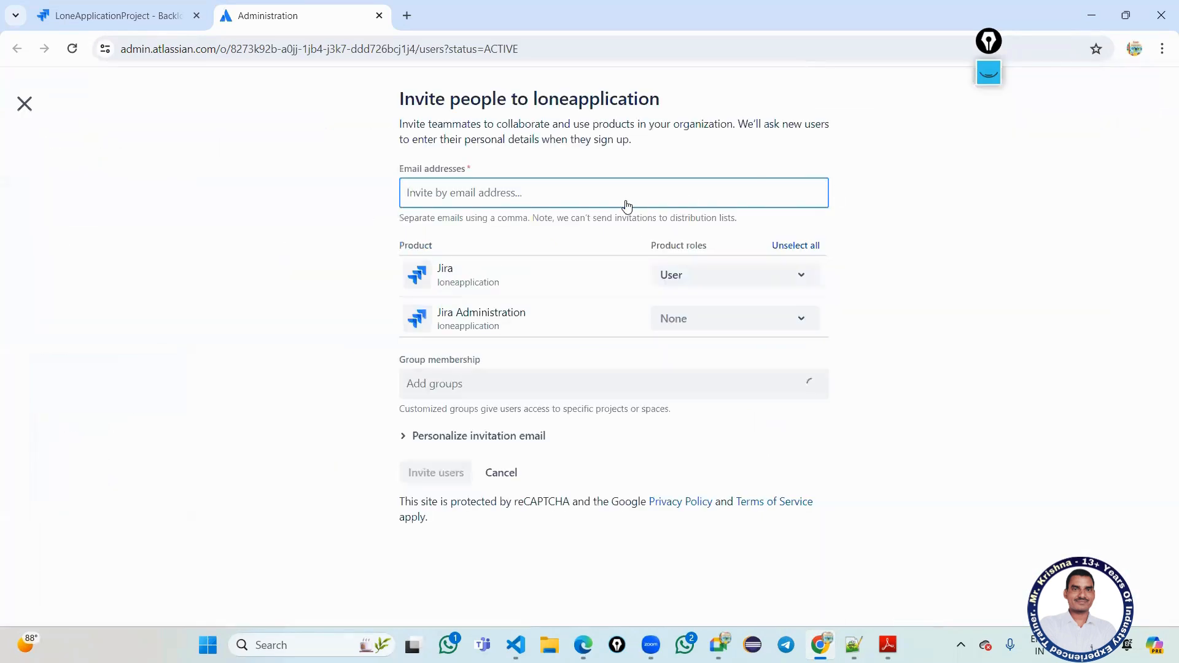
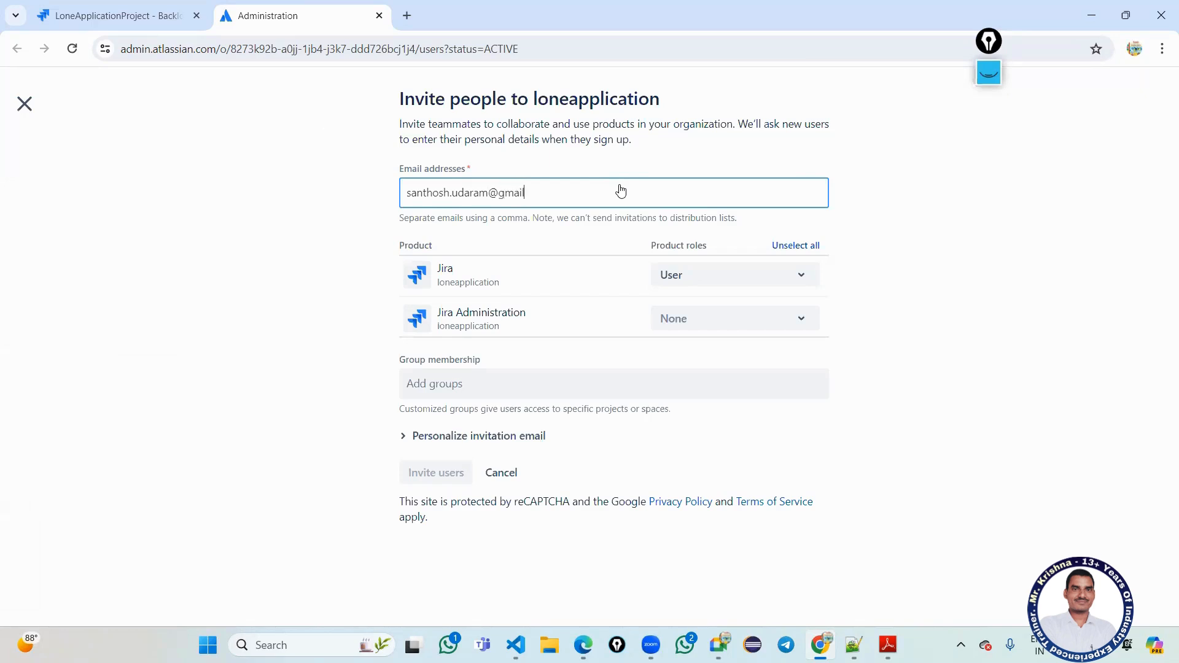
key(Return)
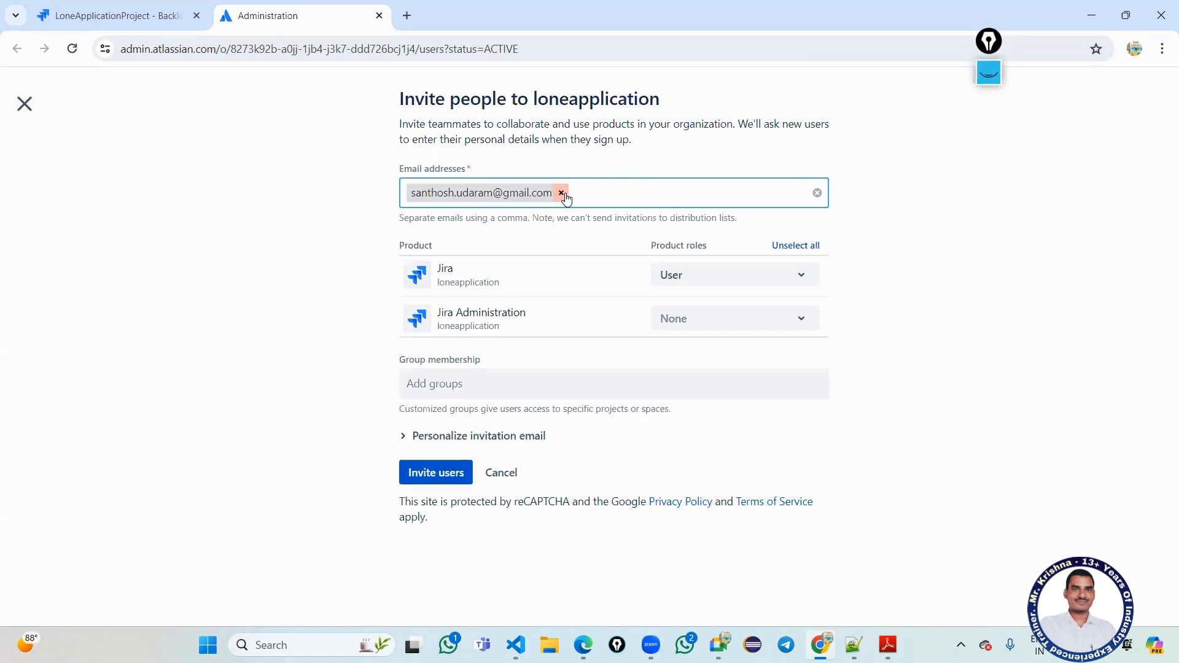
click(457, 482)
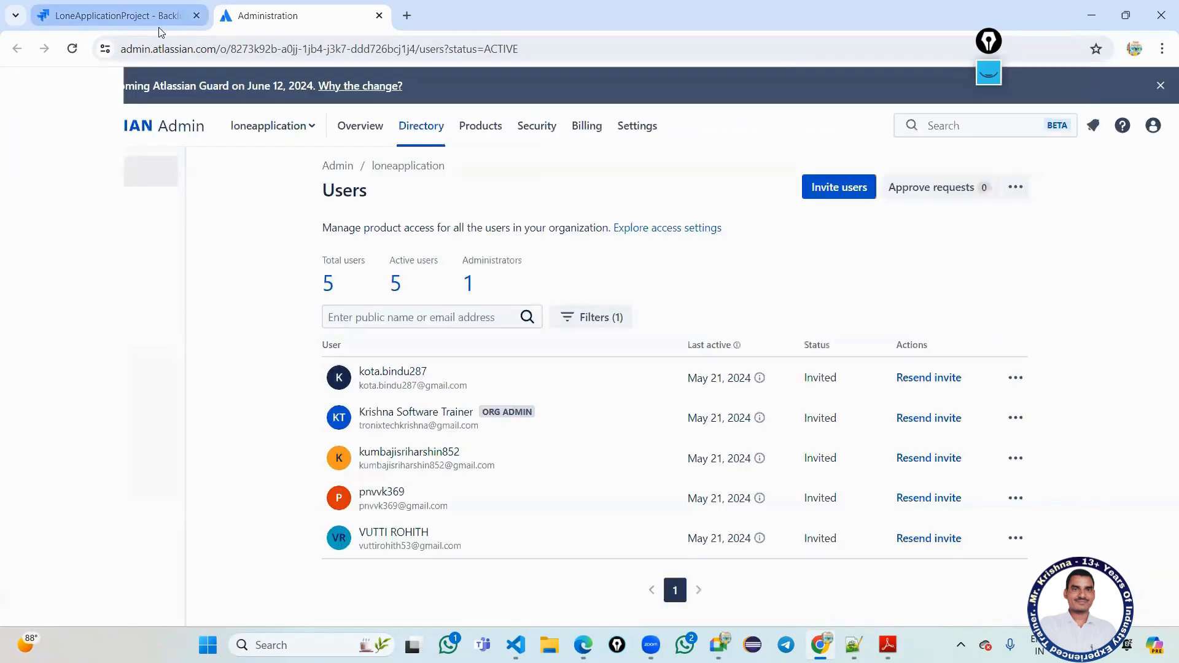
scroll(756, 478, down, 1)
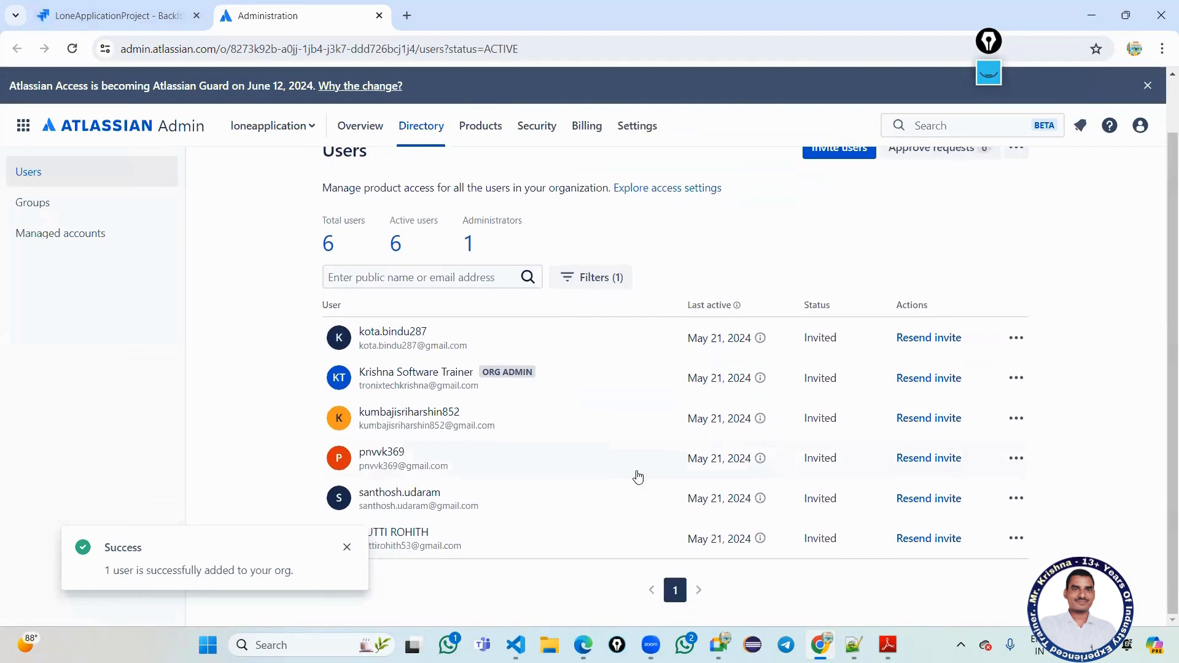
Resend the invitation to the third invited user and view that user's details.
click(347, 548)
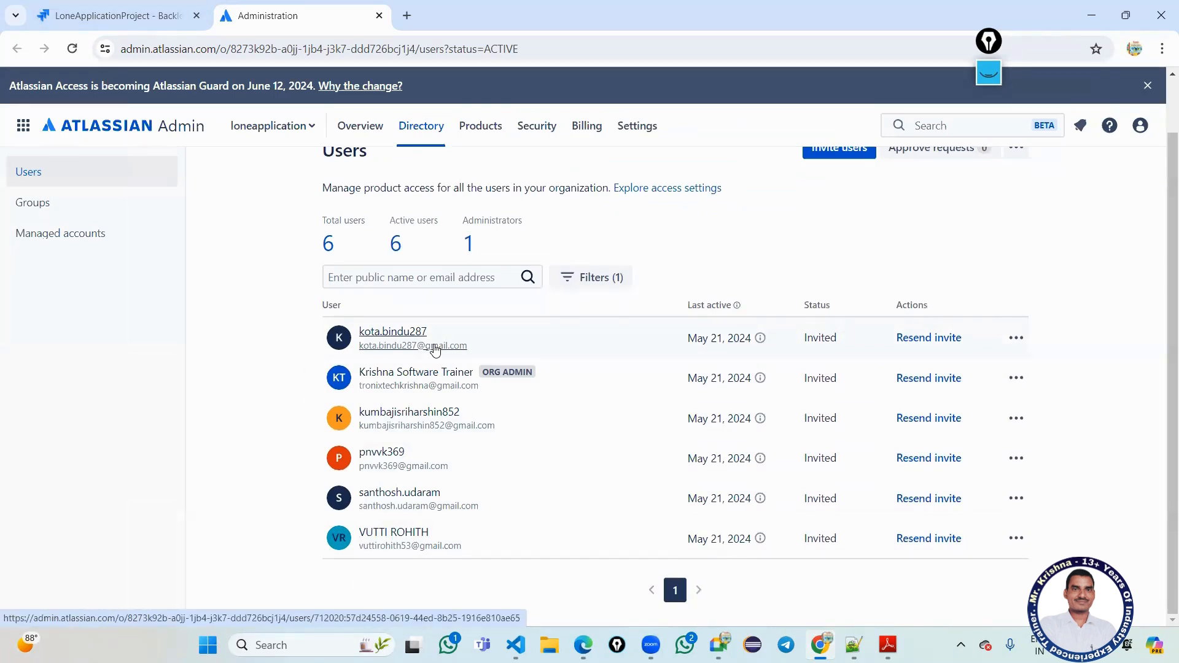
click(1016, 419)
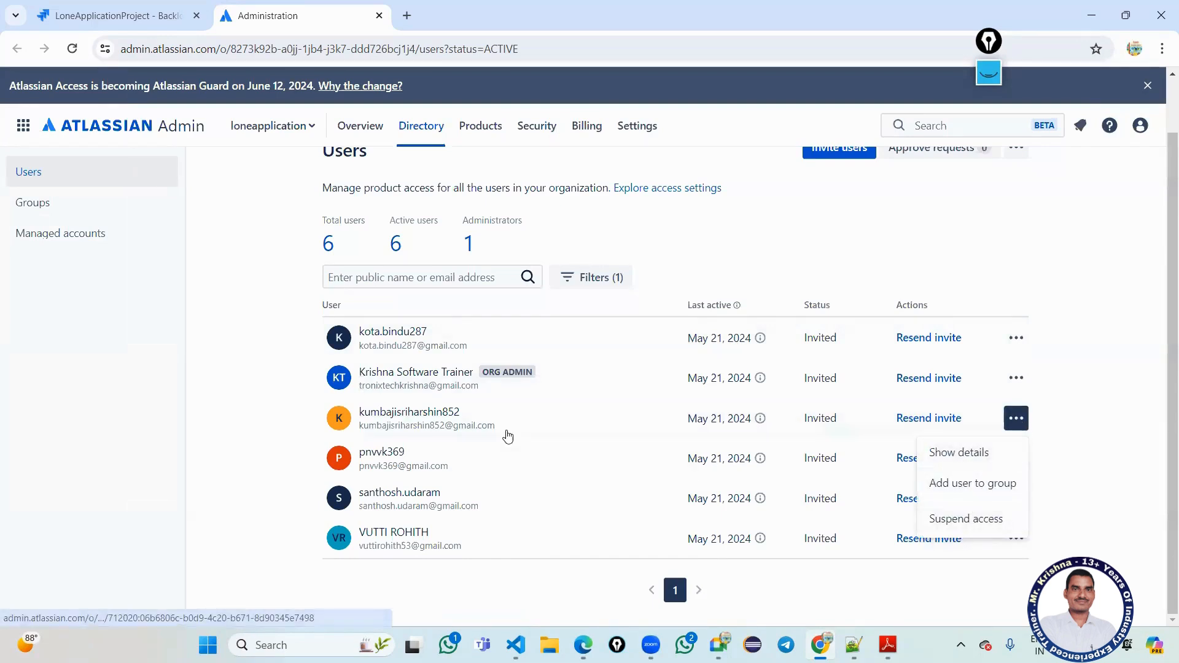
click(760, 419)
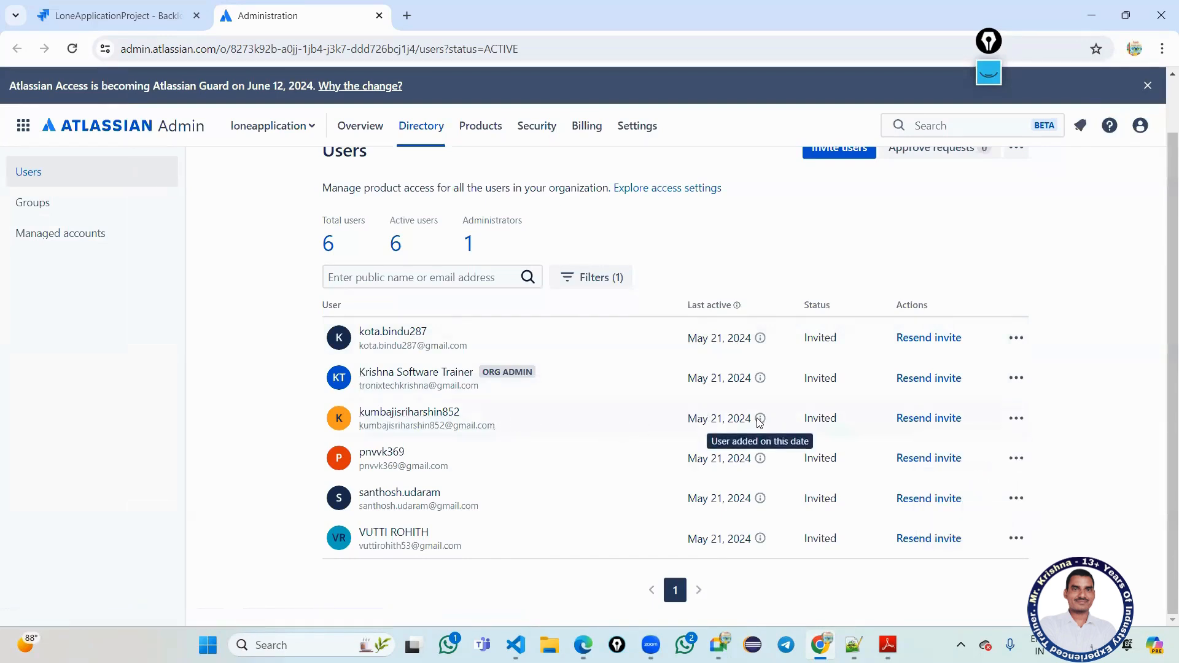
click(950, 422)
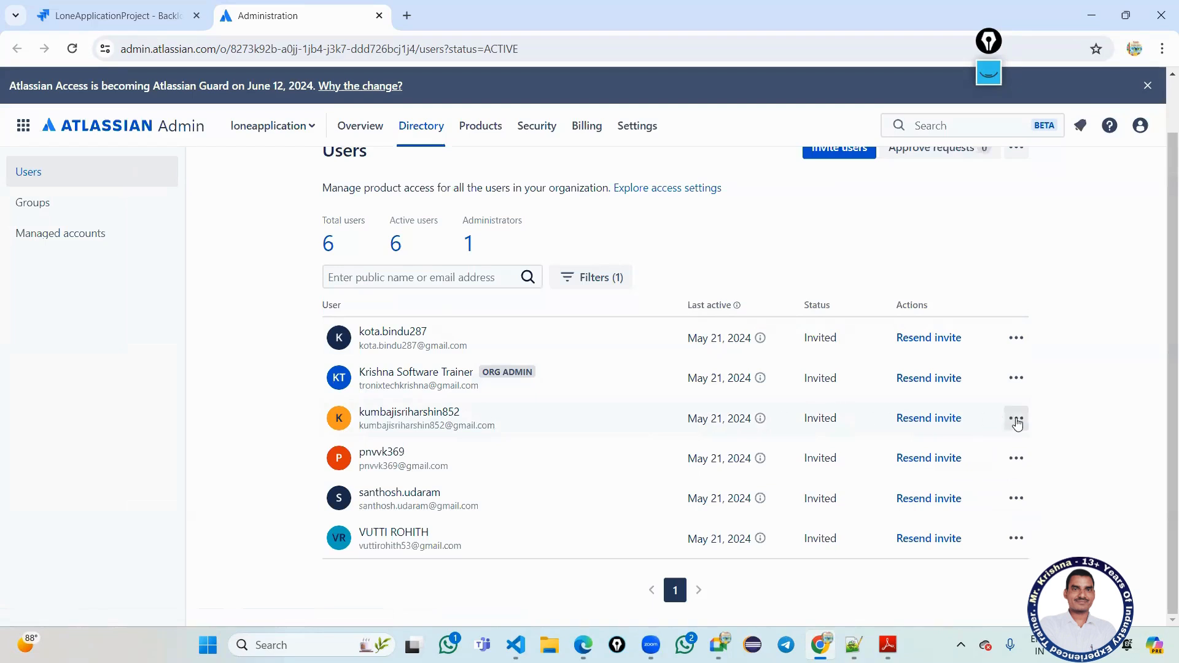
click(1017, 419)
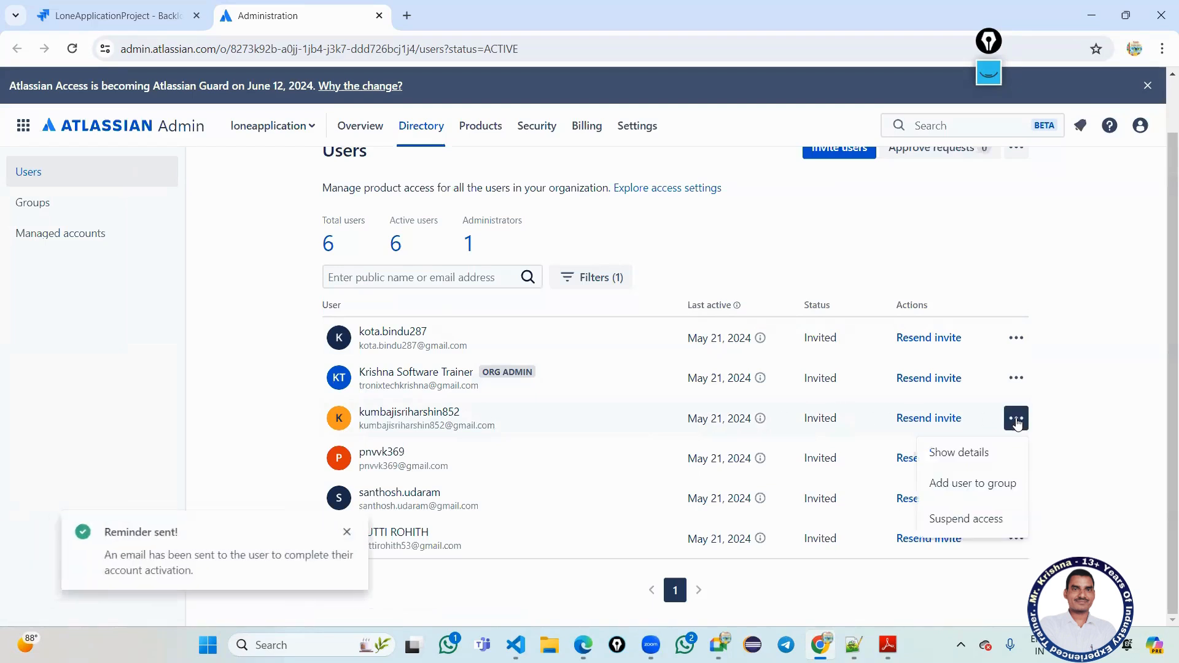
click(983, 453)
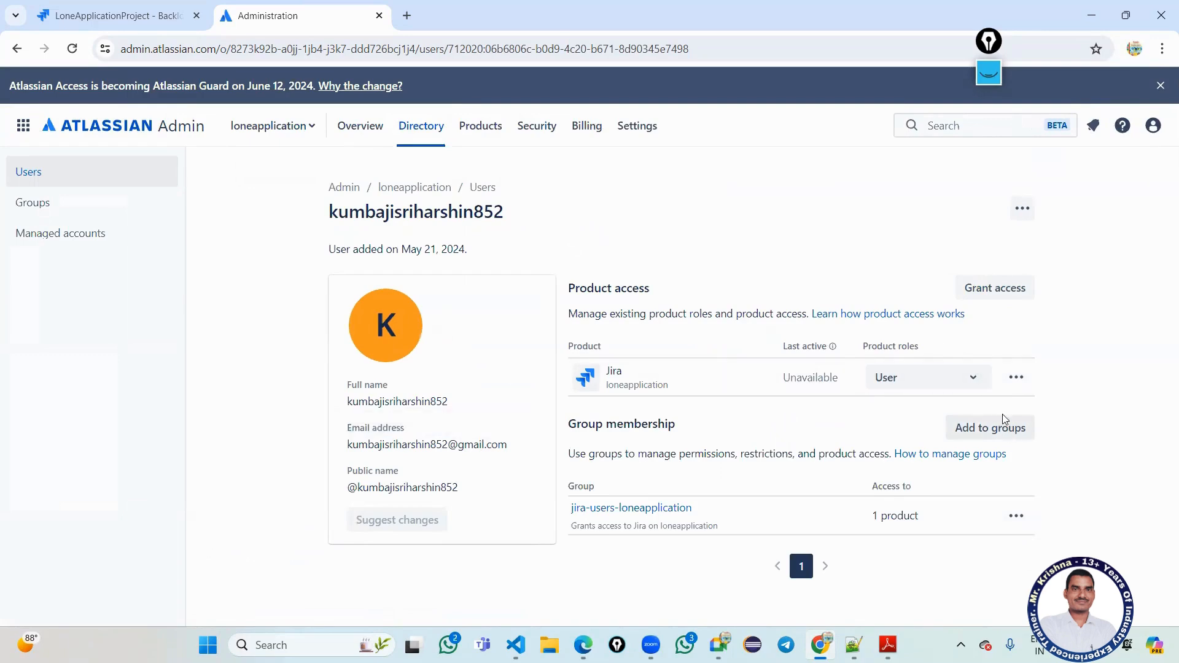
Remove the invited user from the organisation through the account actions menu, confirming the removal.
click(1015, 378)
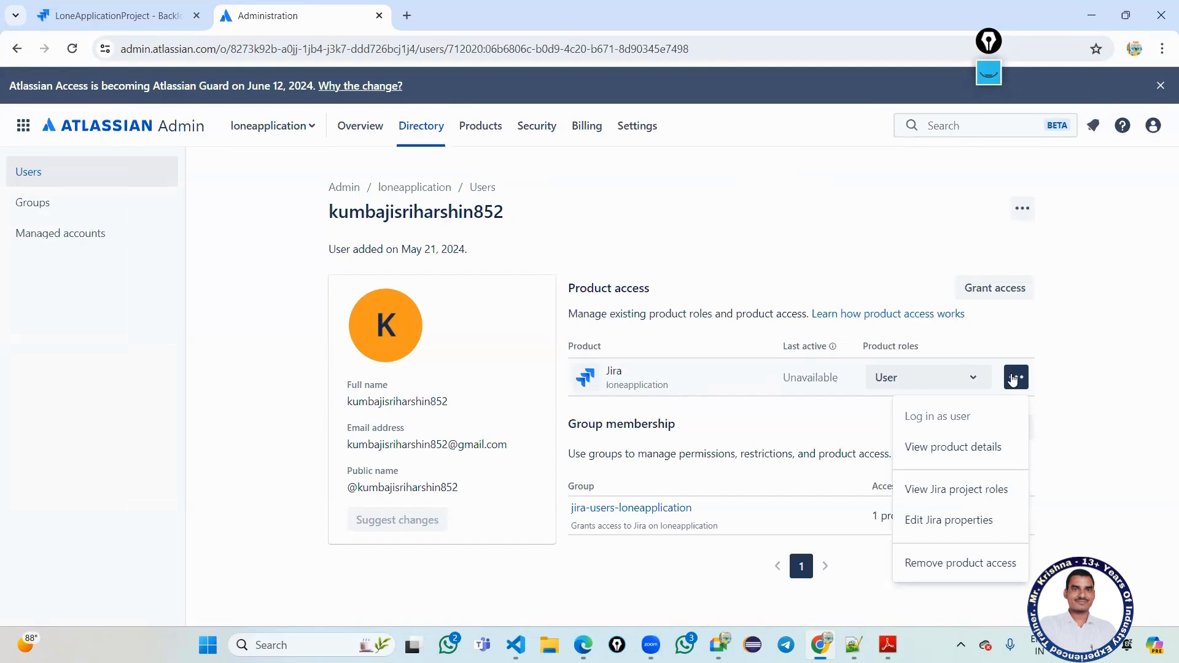
click(1021, 210)
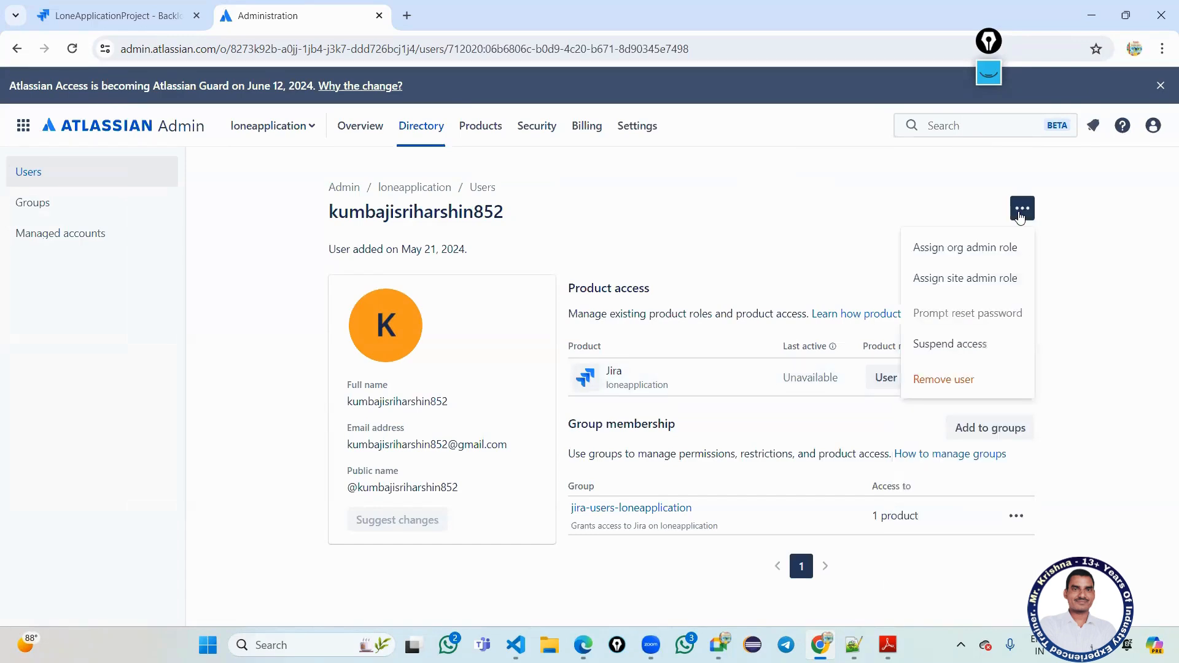
click(956, 379)
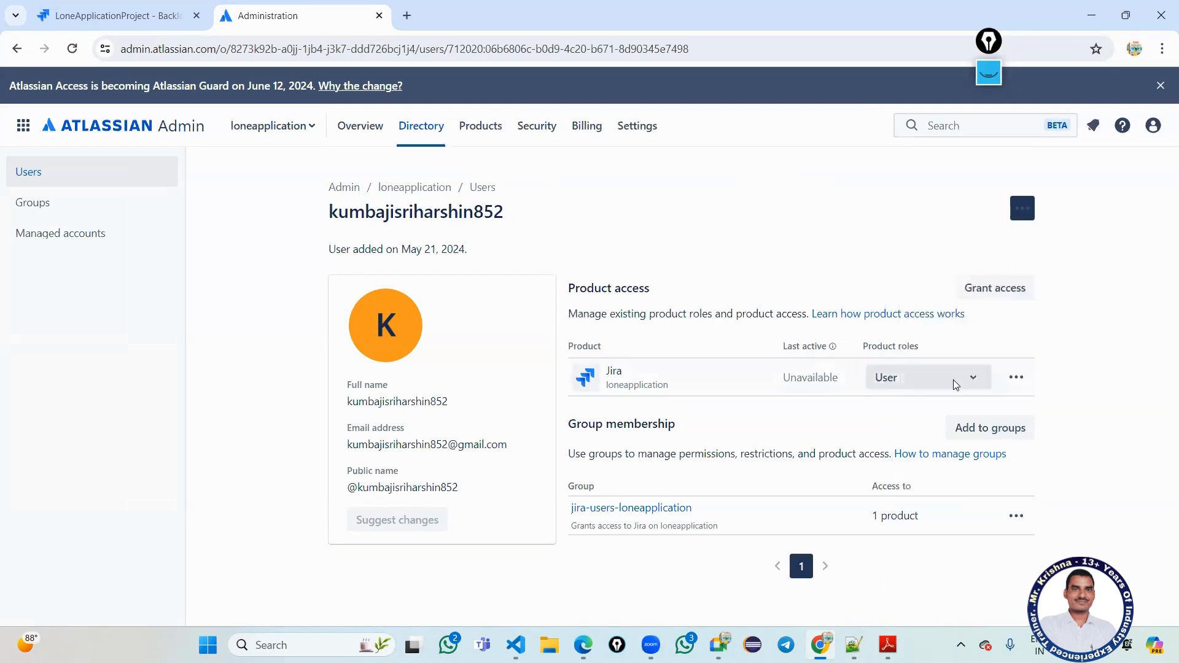
click(678, 245)
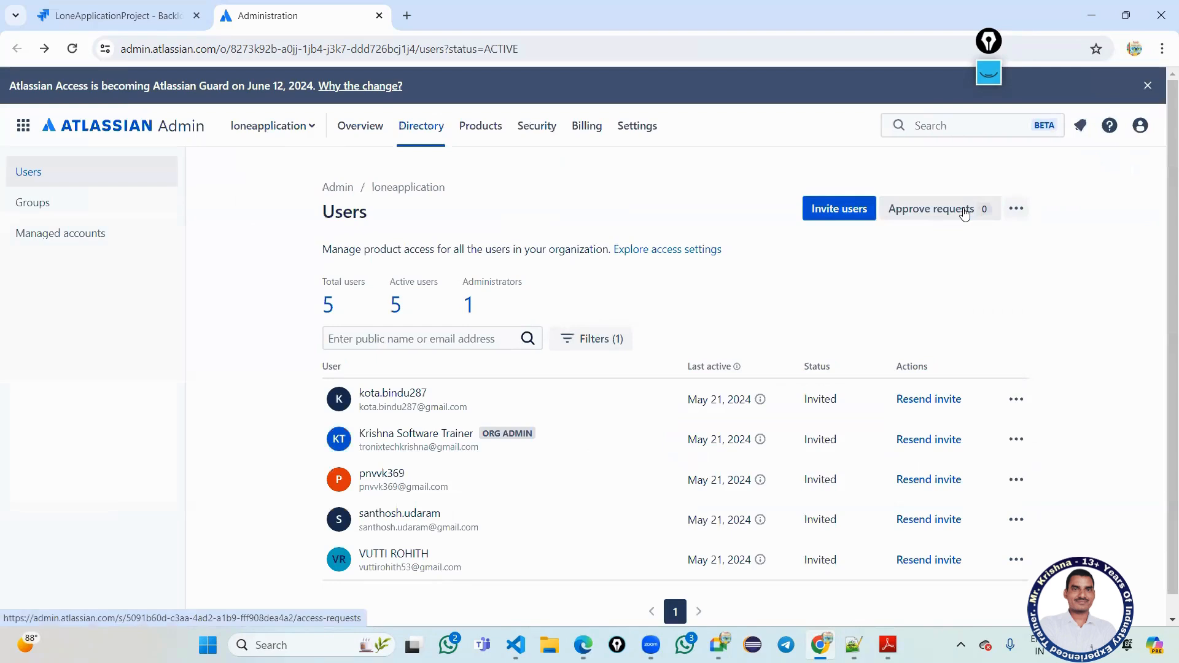
click(964, 211)
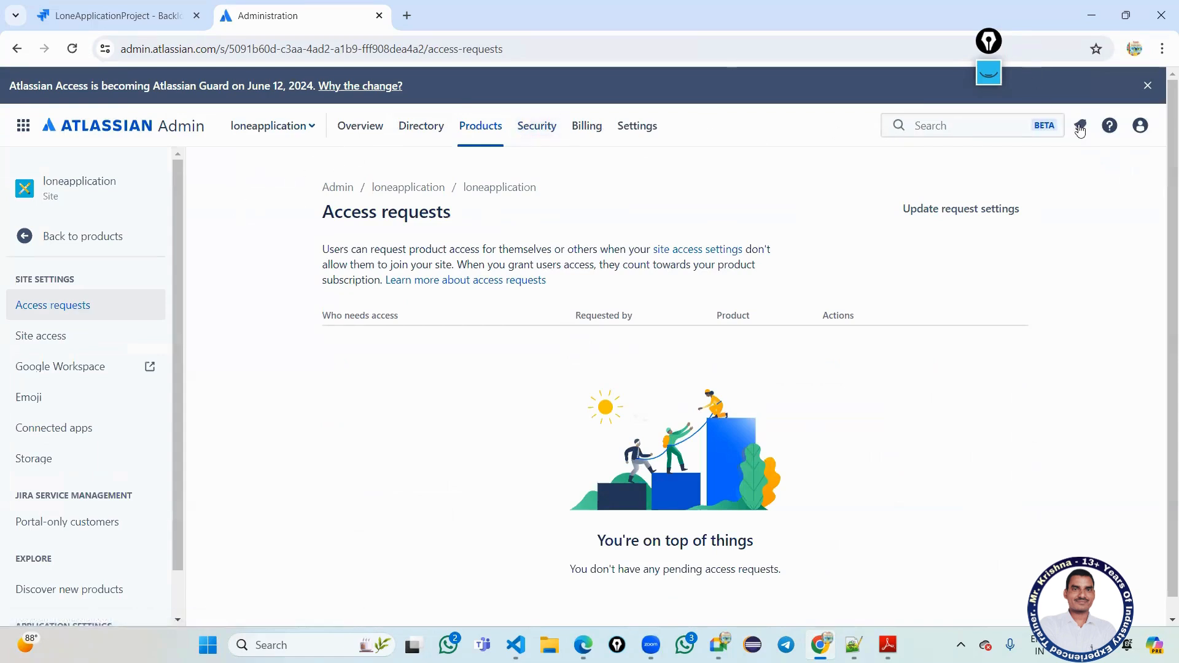
Leave the empty Access requests page and return to the LoneApplicationProject Backlog tab.
click(1140, 126)
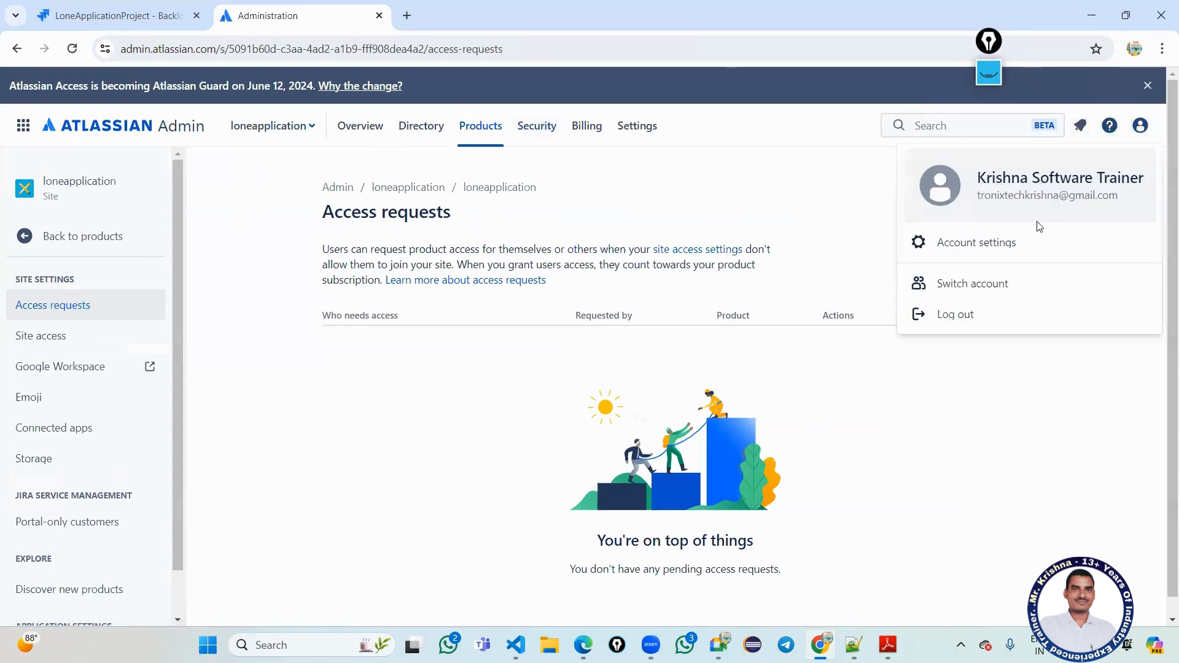
click(148, 8)
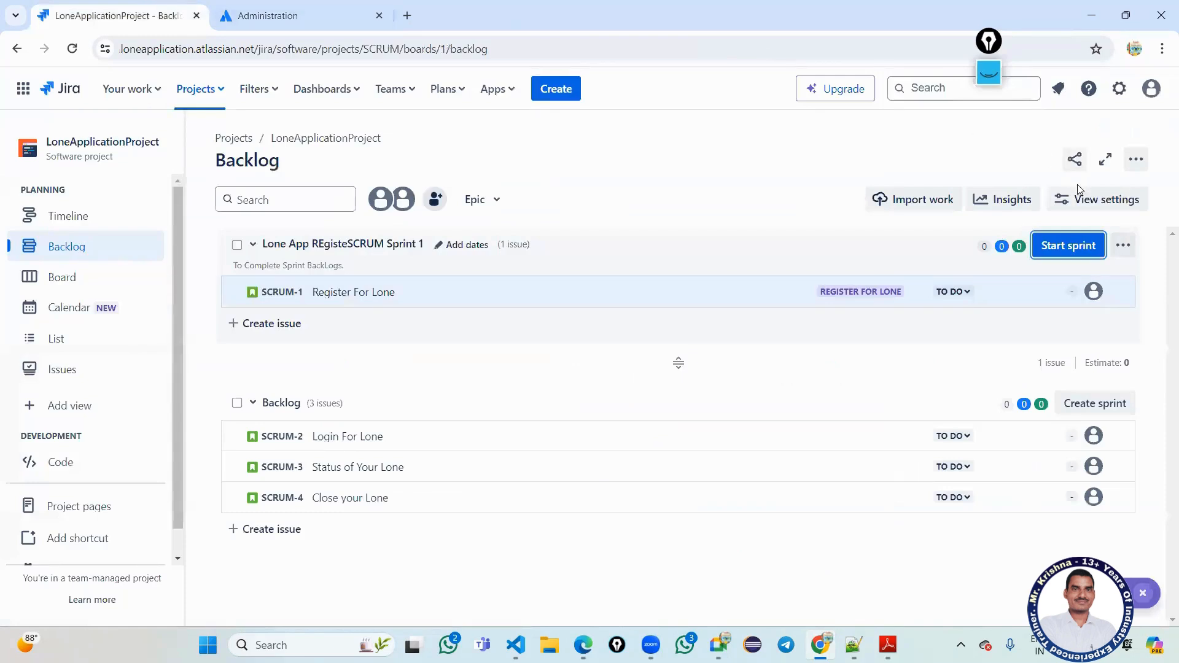
Reopen Atlassian Admin's User management from Jira's Settings panel.
click(1136, 161)
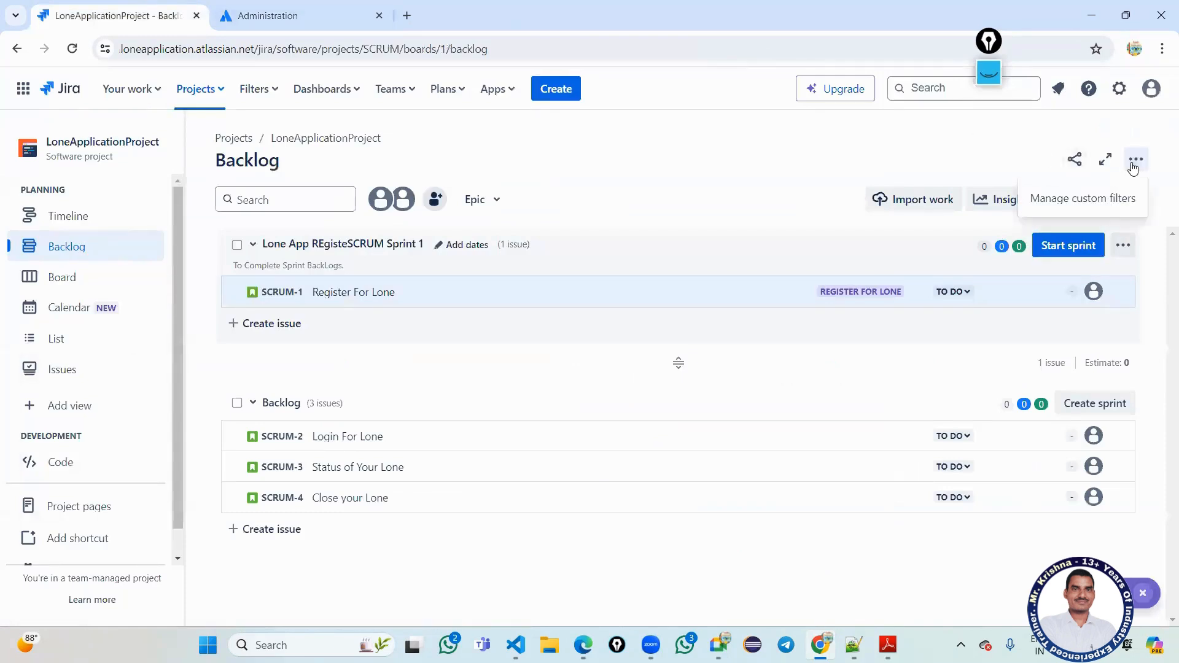
click(1150, 91)
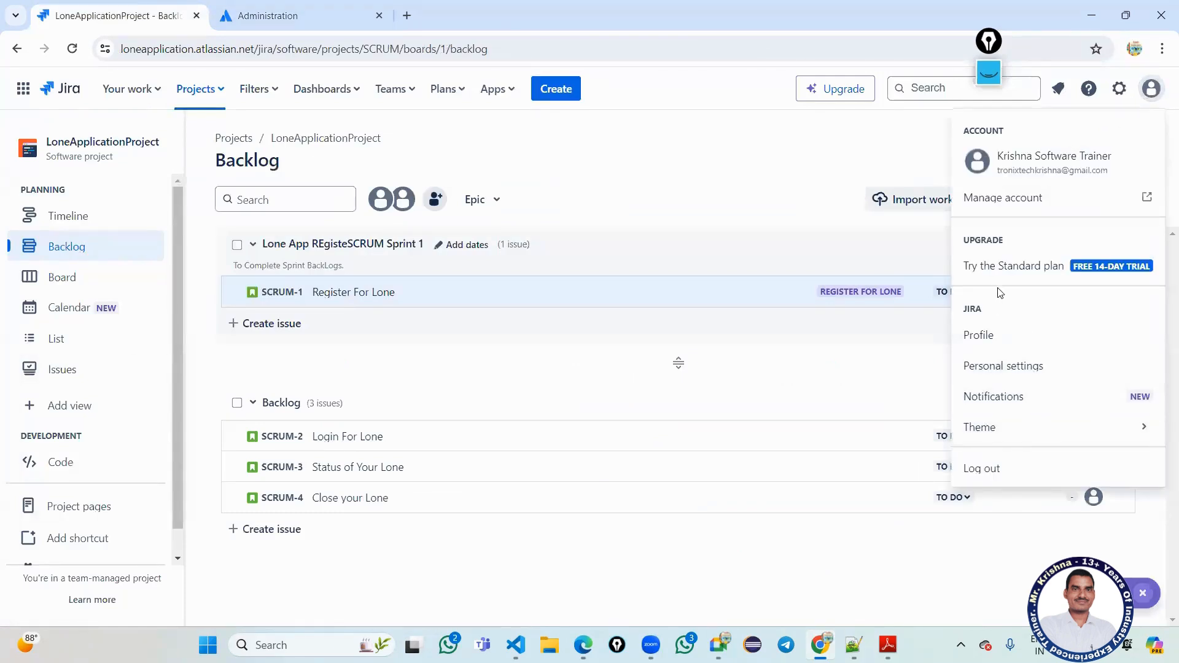
click(1126, 91)
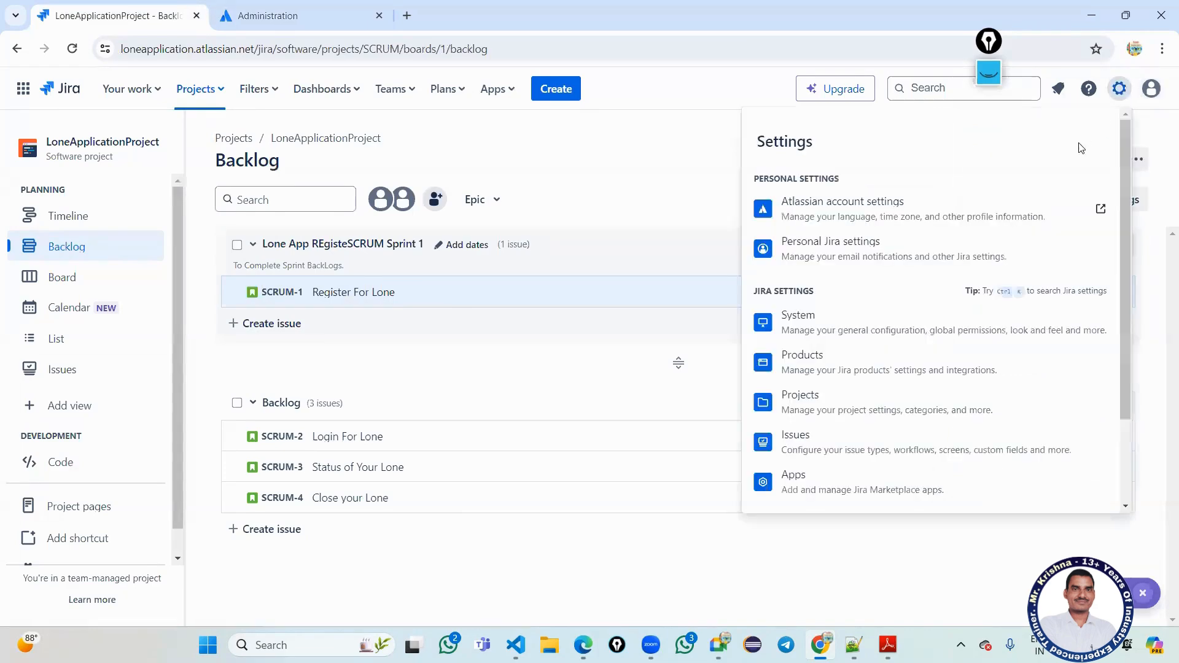
scroll(895, 342, down, 2)
click(870, 456)
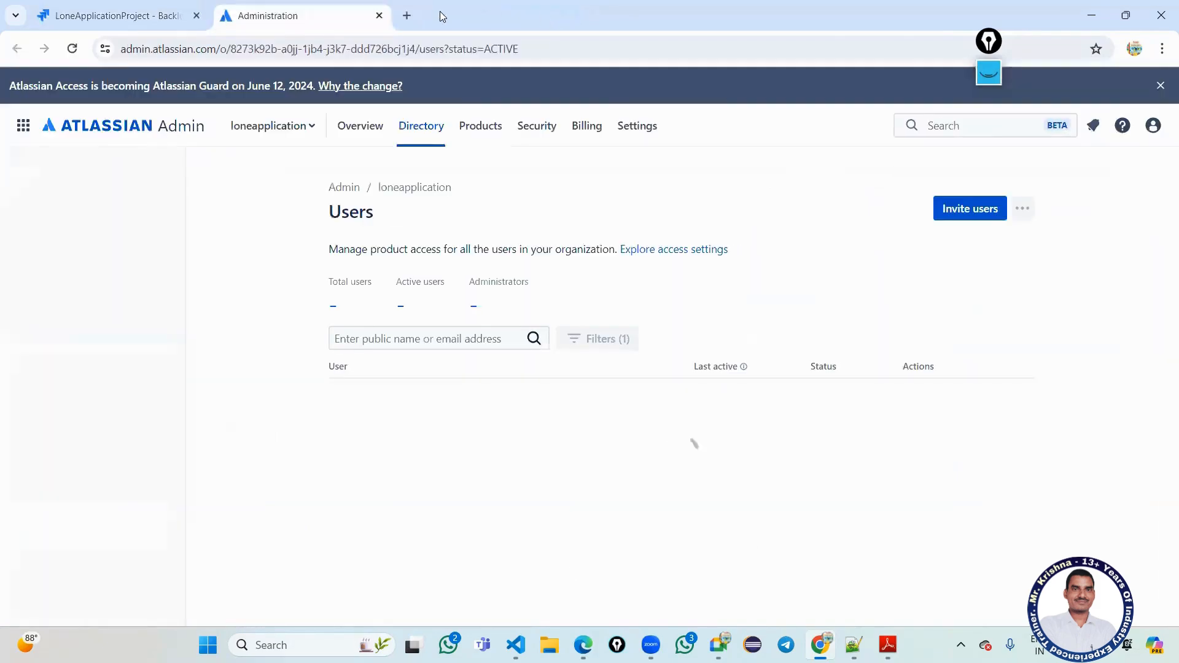
Search the Users list for the removed teammate's e-mail address, confirming no match appears.
click(438, 341)
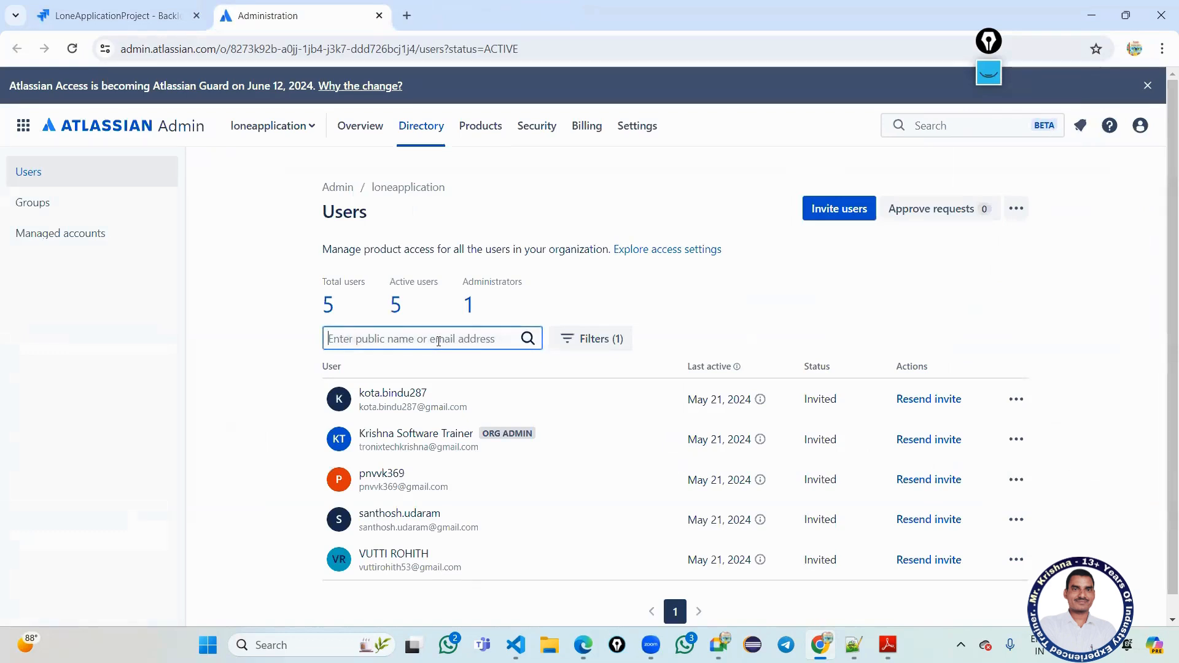
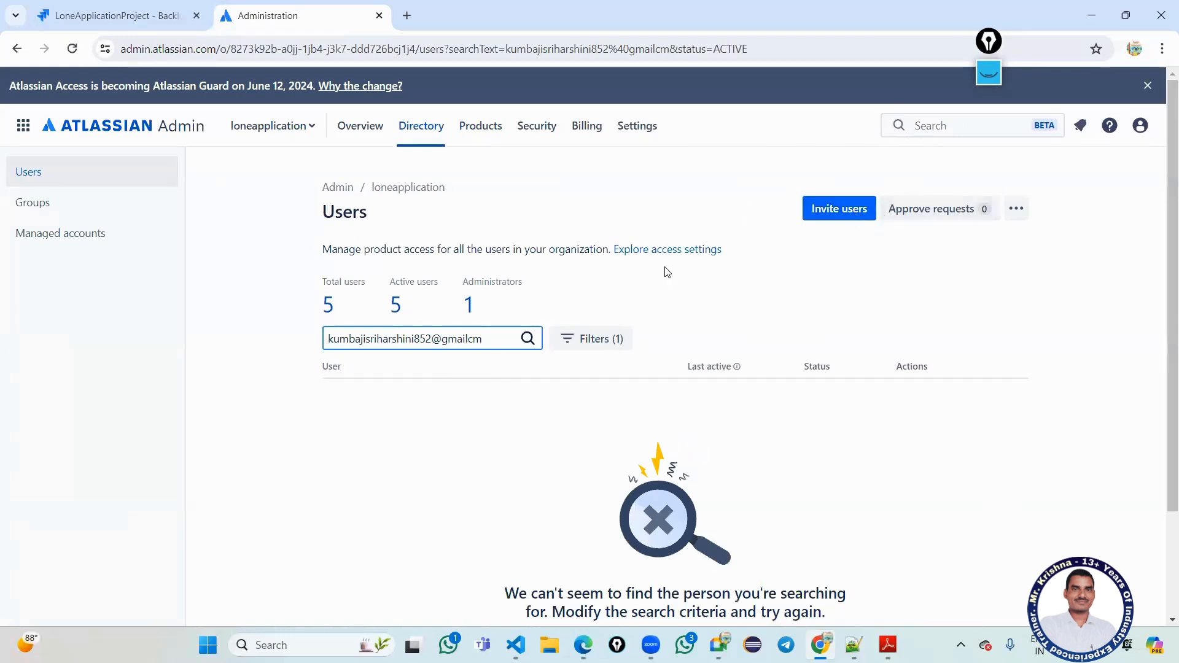
drag(501, 341, 309, 346)
key(ctrl+c)
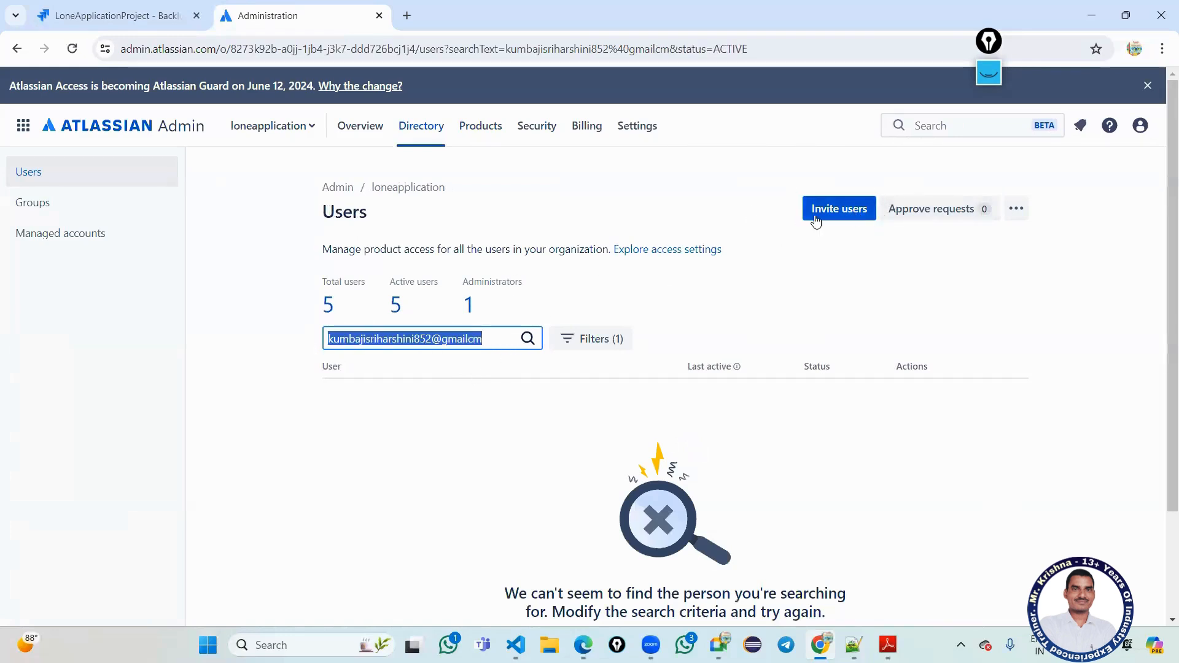
click(838, 213)
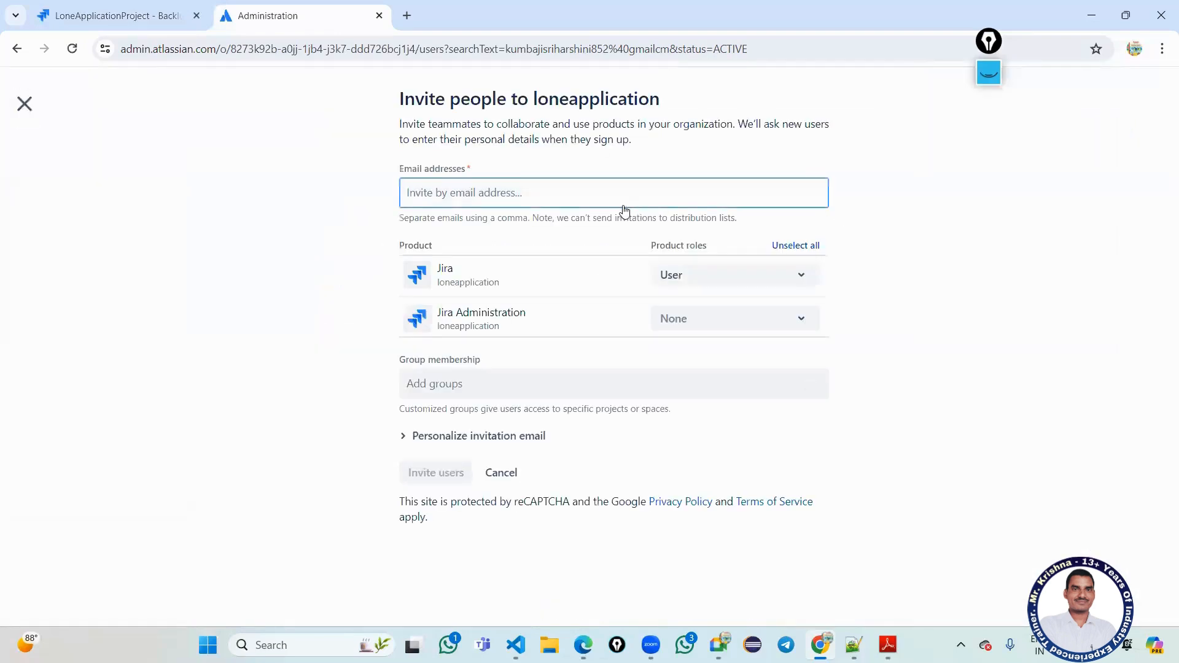
key(ctrl+v)
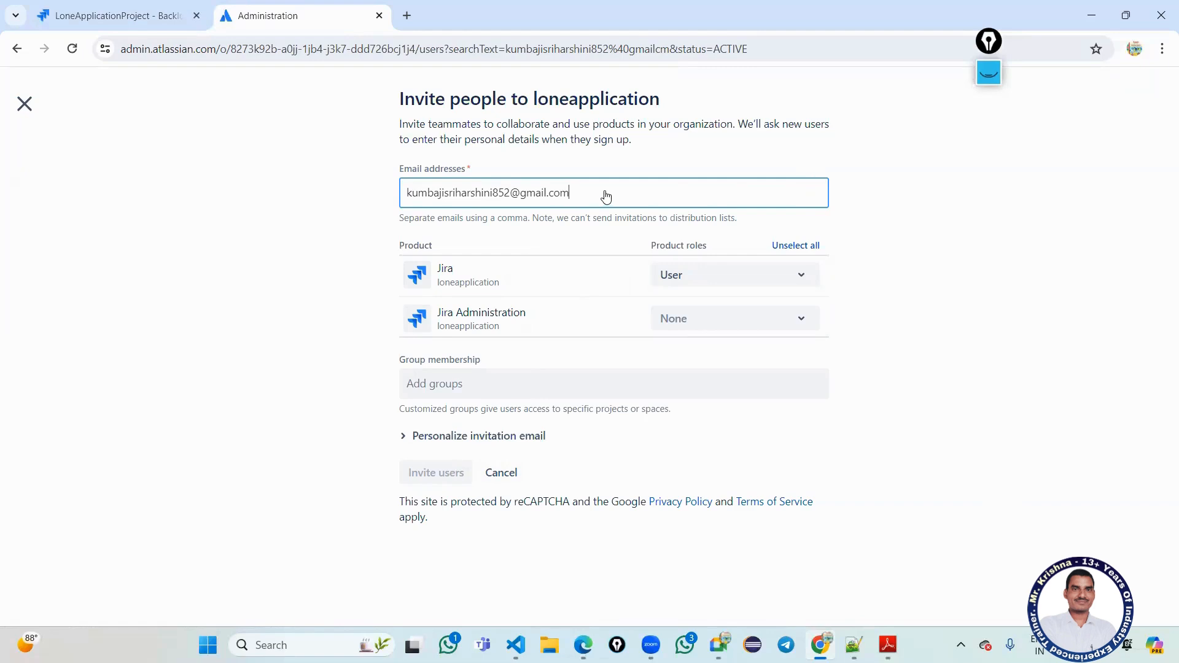
click(451, 438)
scroll(451, 438, down, 1)
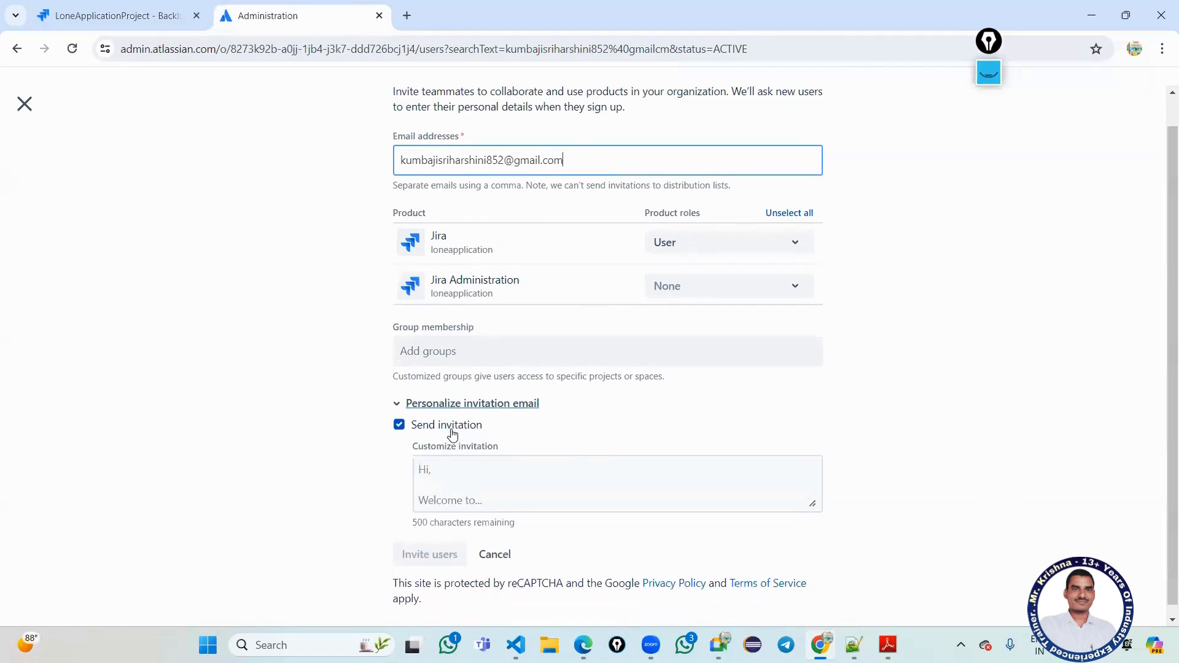
click(500, 543)
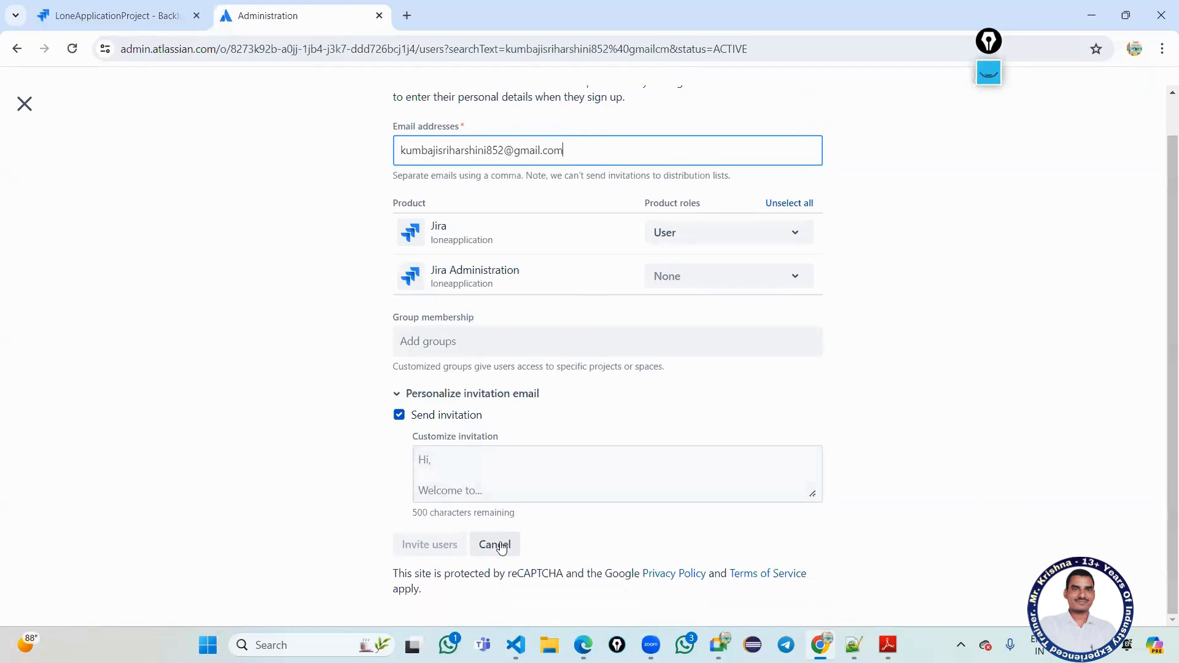
click(839, 210)
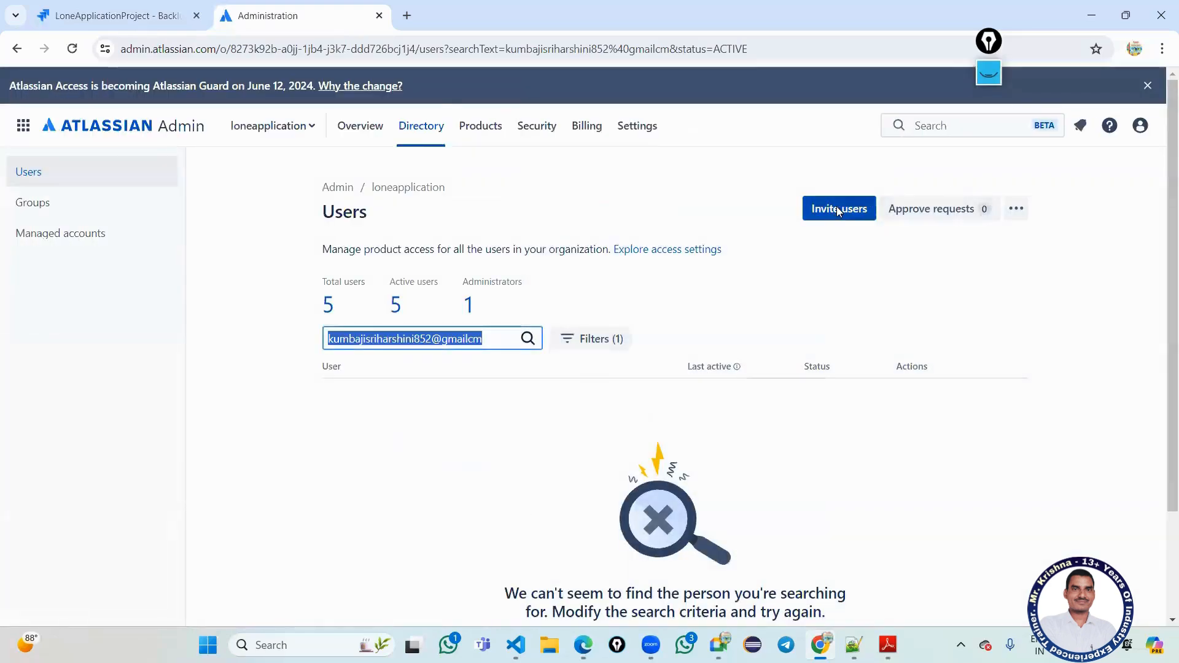
Replace the mistyped address with the team member's Gmail address and send the invitation.
key(ctrl+v)
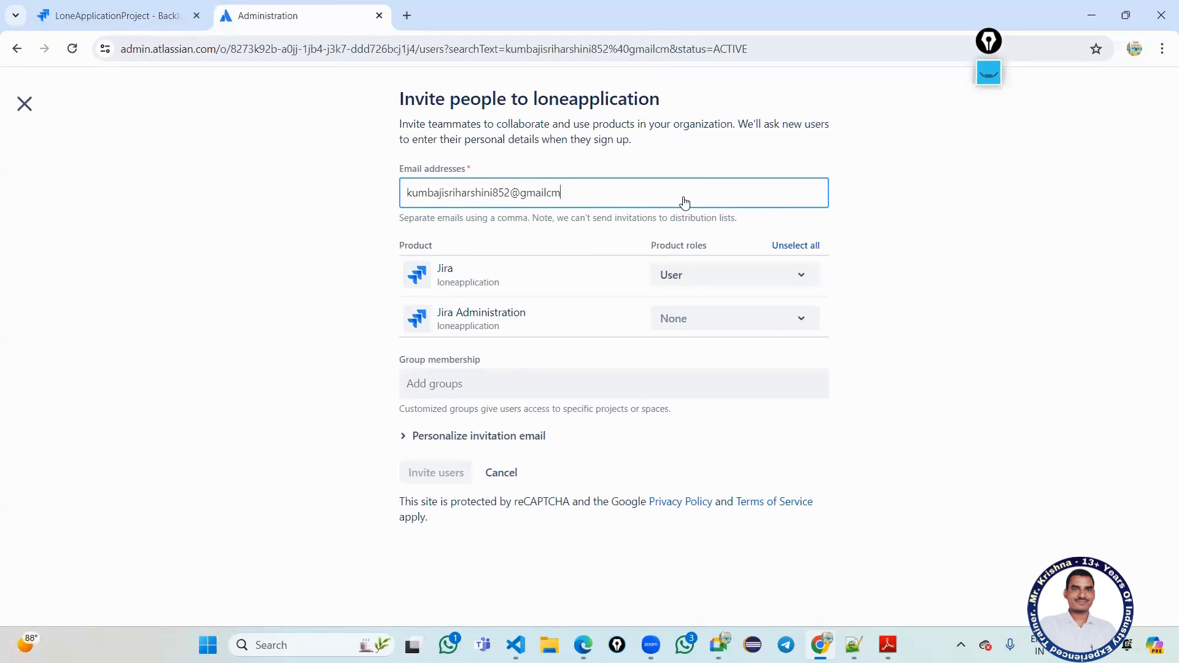
click(685, 201)
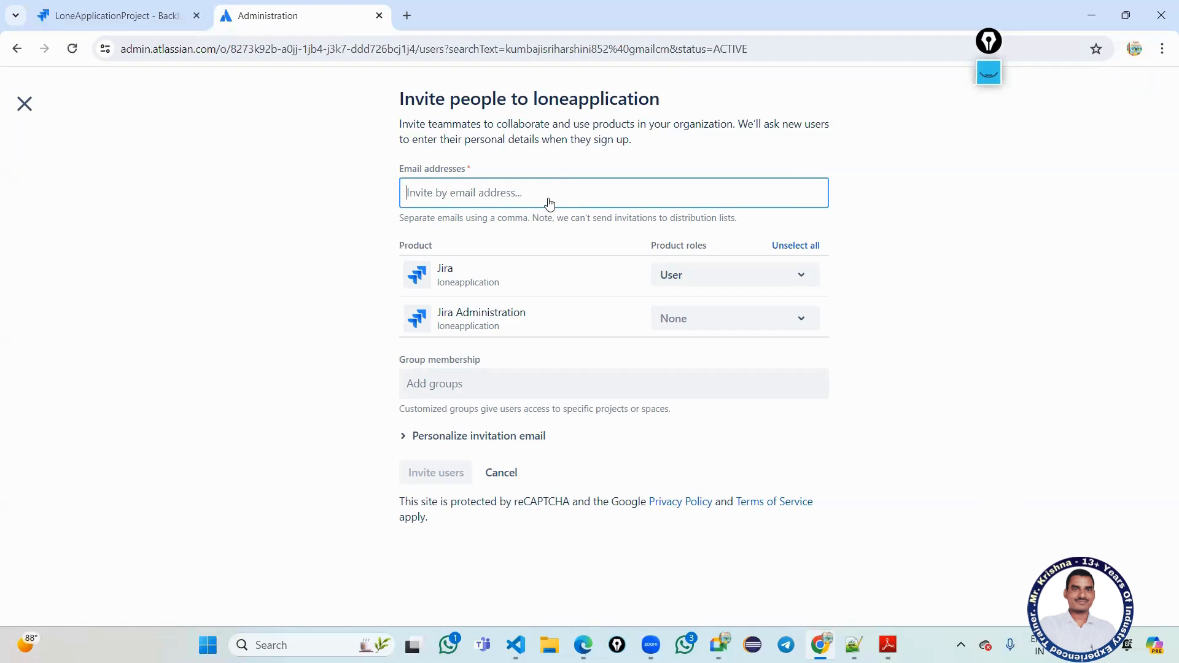
key(ctrl+v)
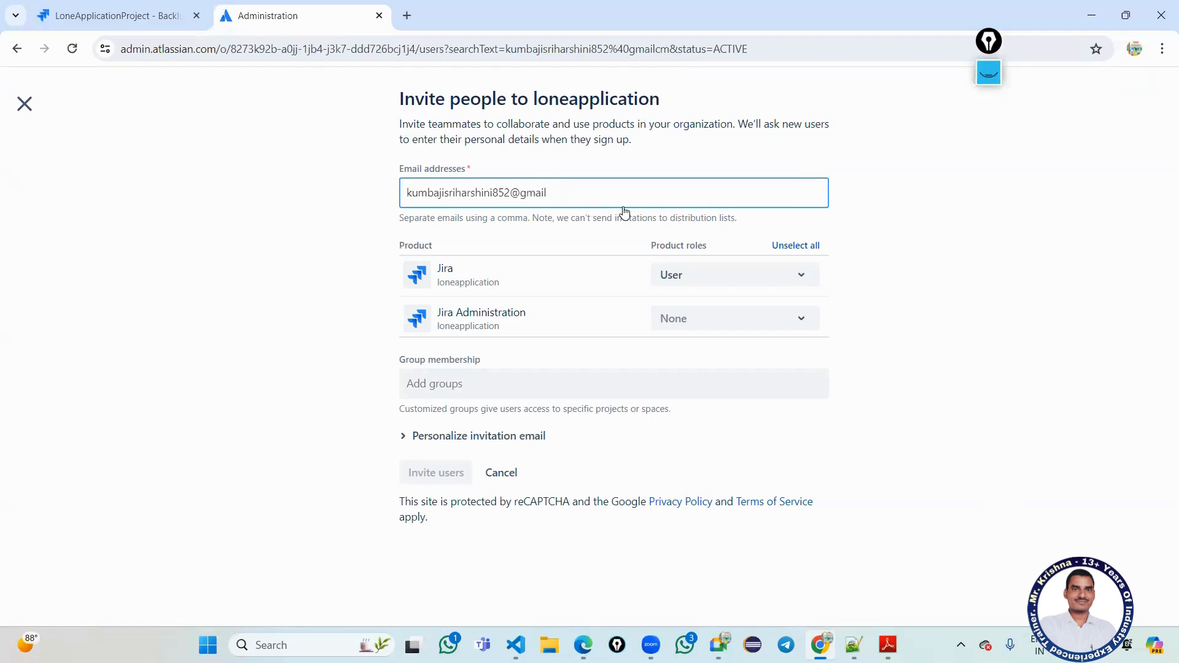
key(Return)
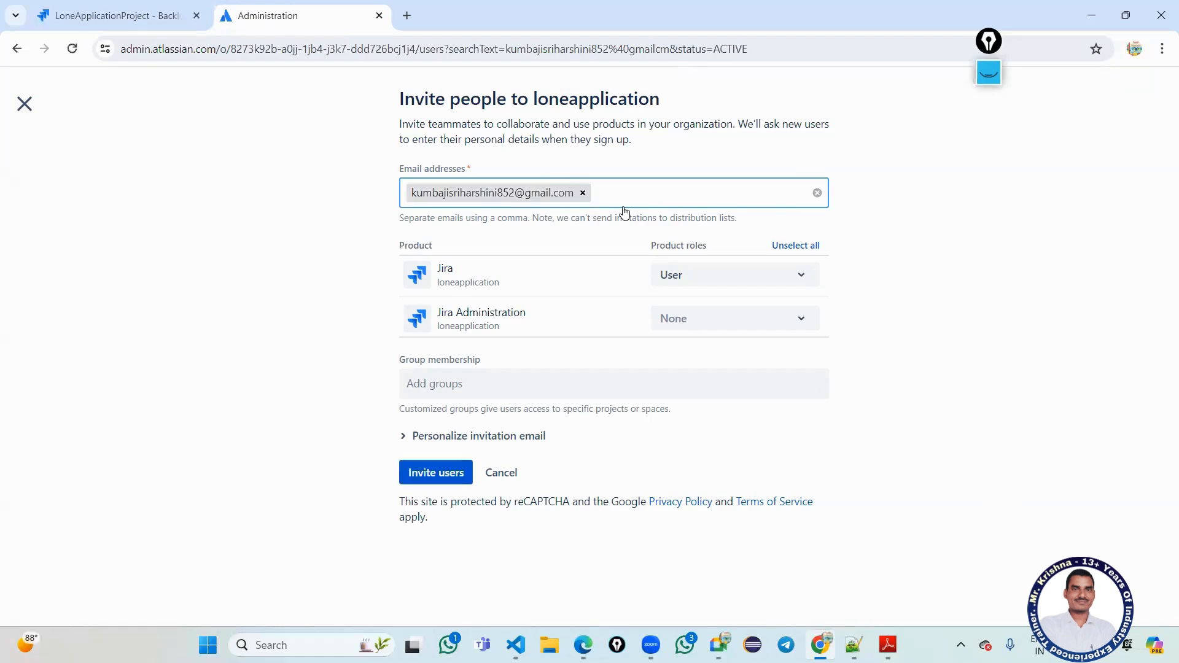
click(451, 465)
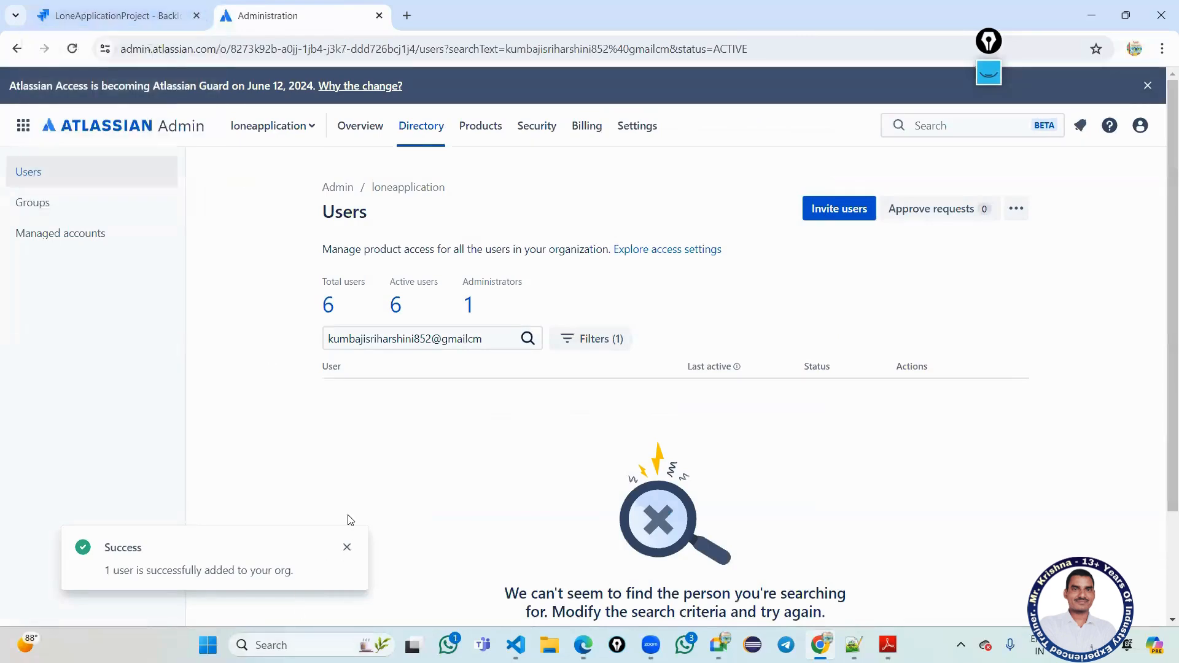
click(346, 547)
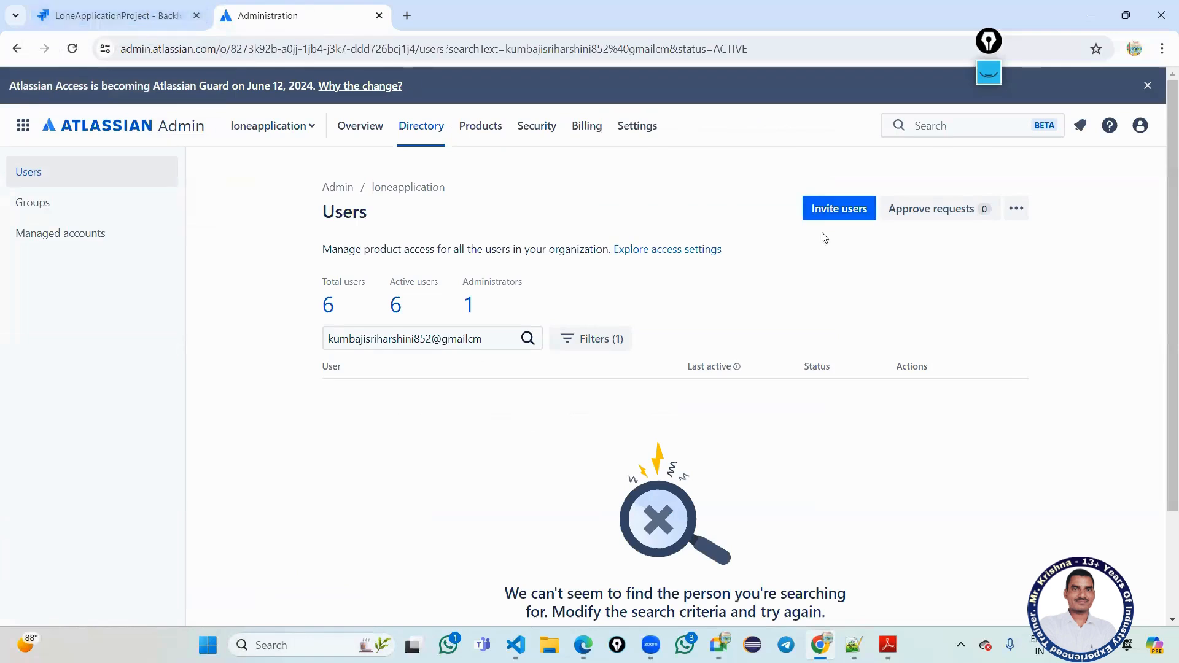
click(129, 13)
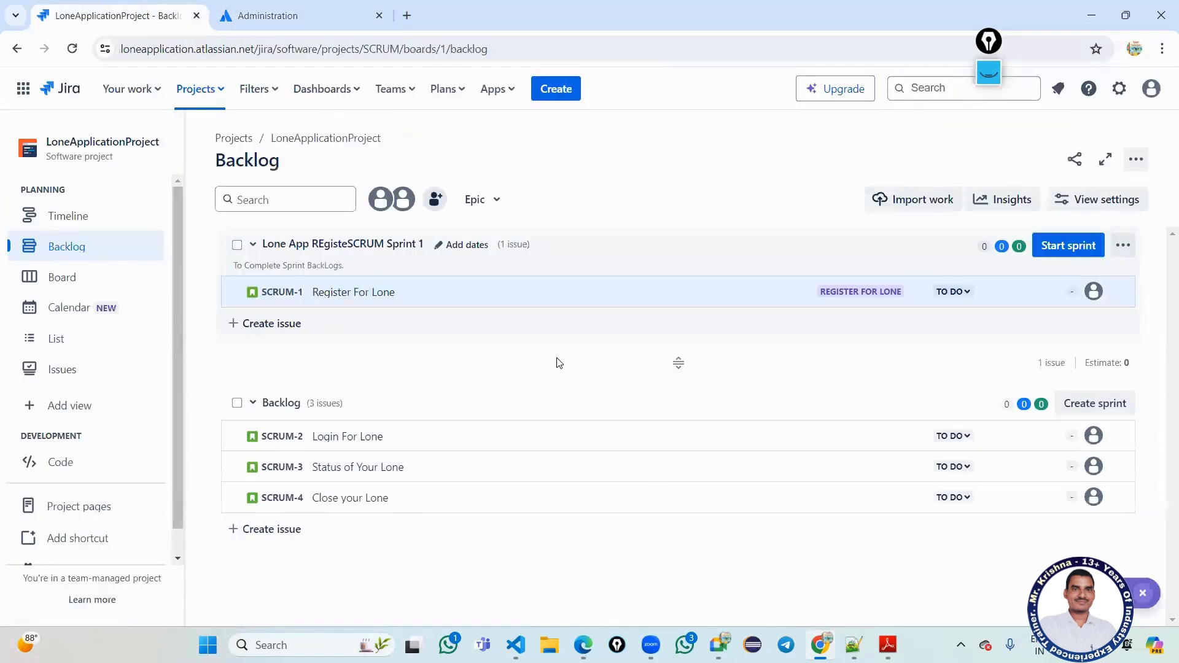
Fix the sprint name's capitalisation in the Start sprint form, then cancel without starting.
click(1064, 246)
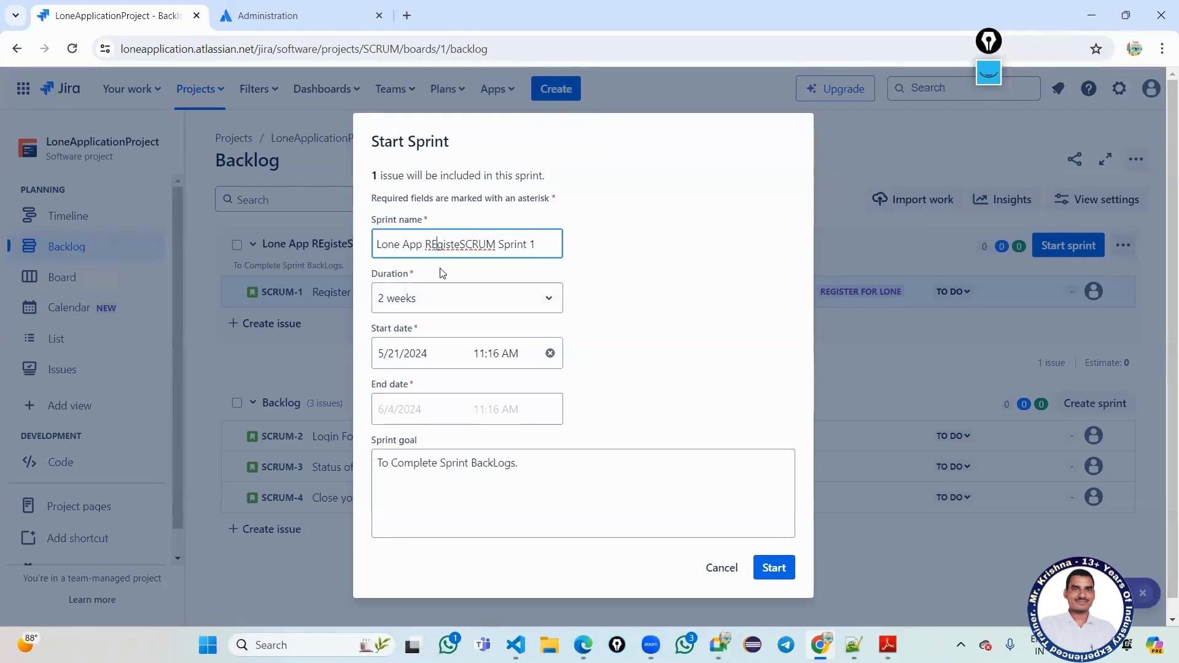
key(BackSpace)
text(e)
click(460, 245)
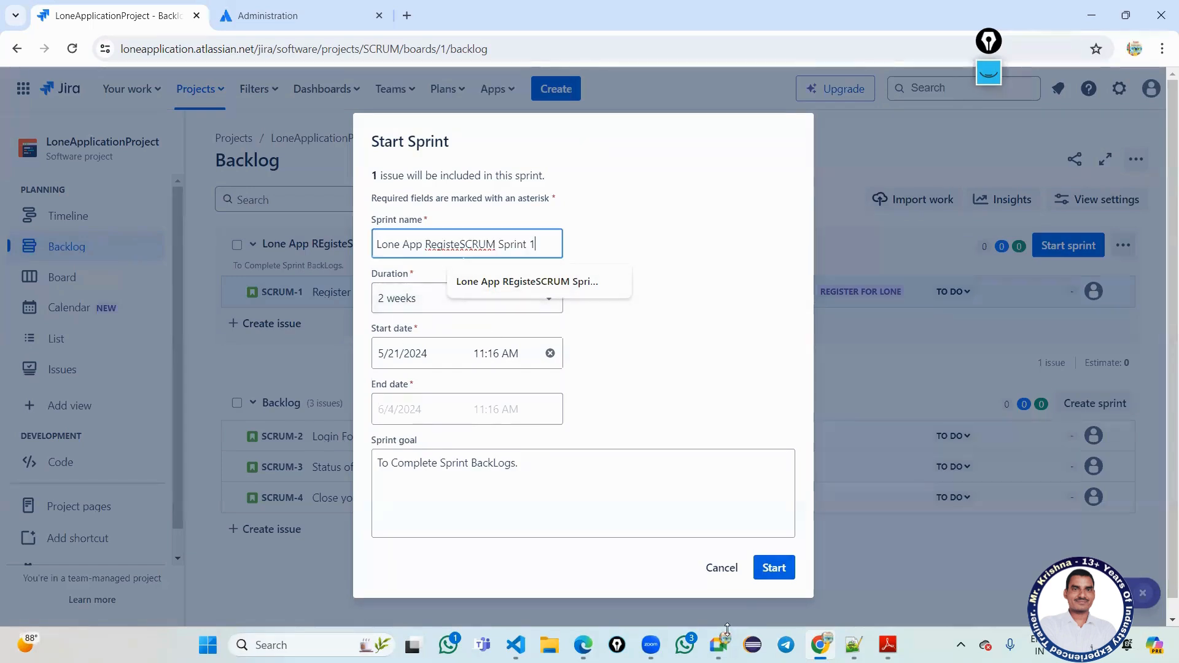
click(720, 568)
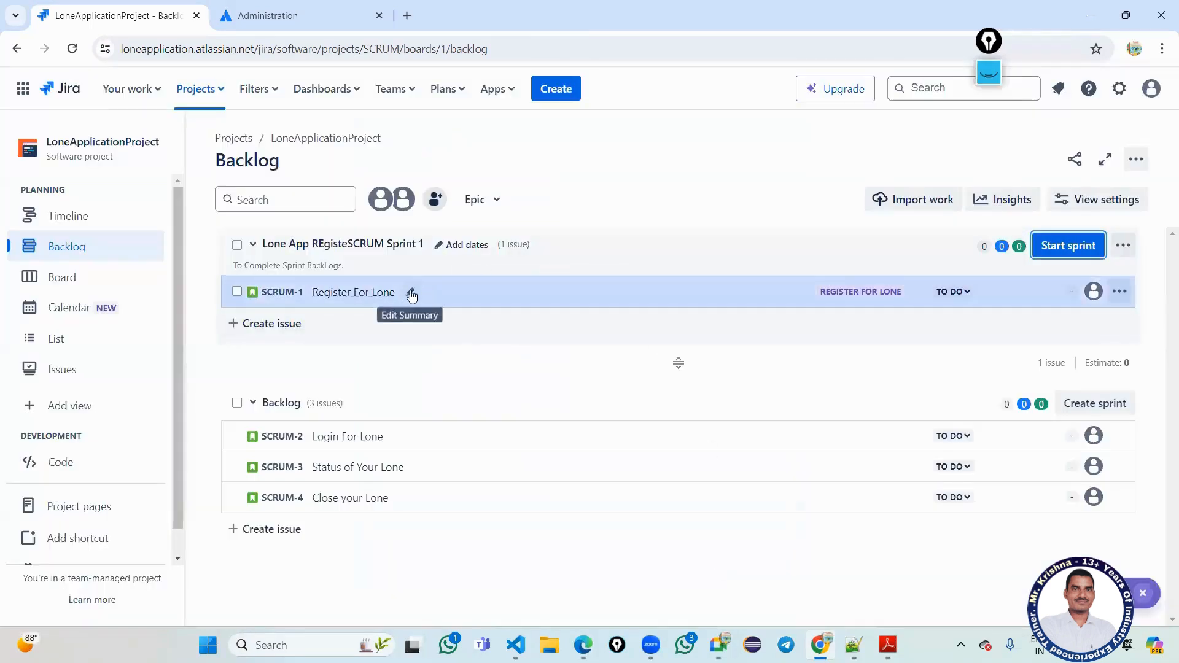
Give the sprint a 4-week duration starting at 12:00 PM and save the details.
click(439, 245)
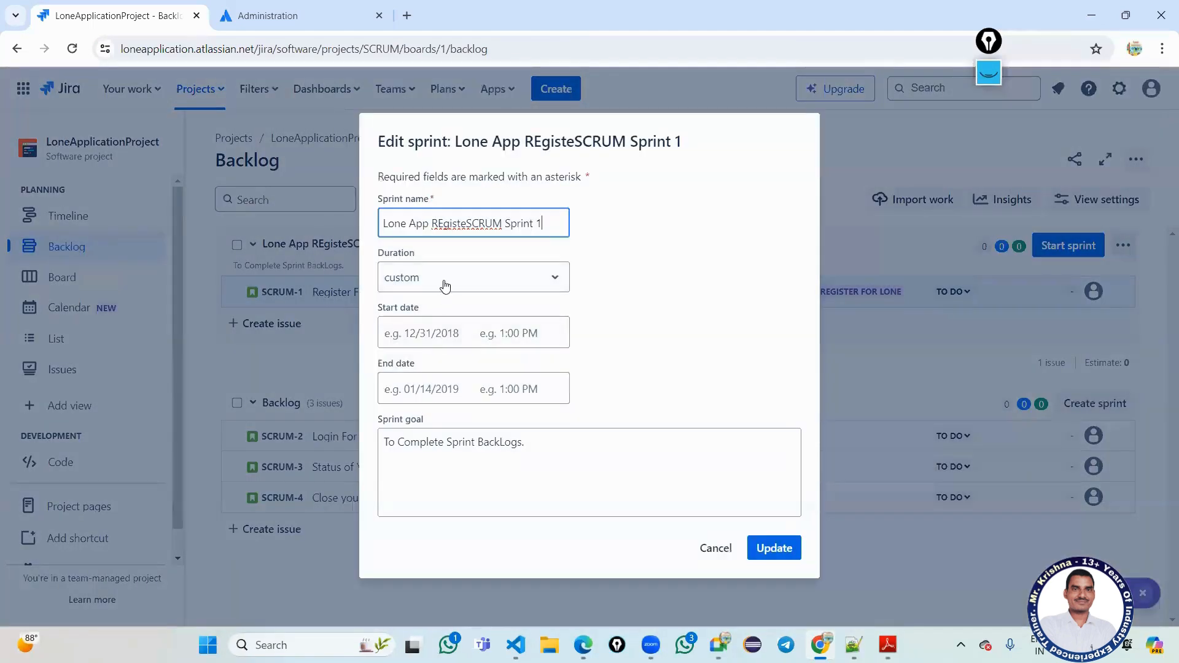
click(445, 285)
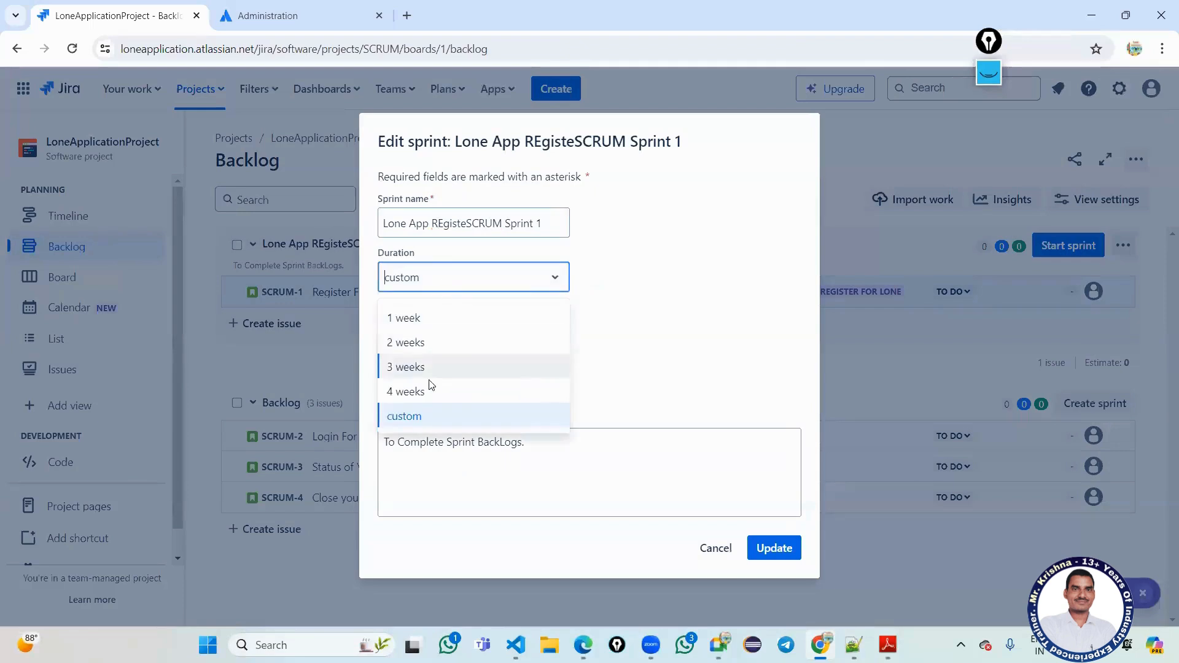
click(392, 393)
click(503, 335)
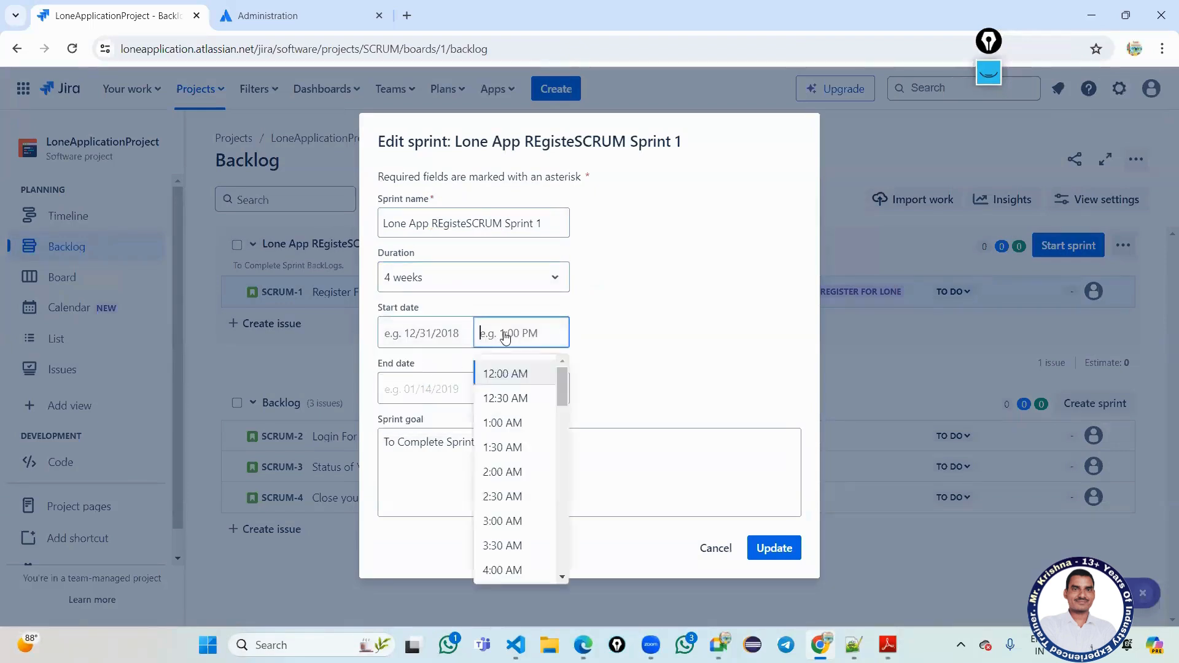
scroll(519, 502, down, 8)
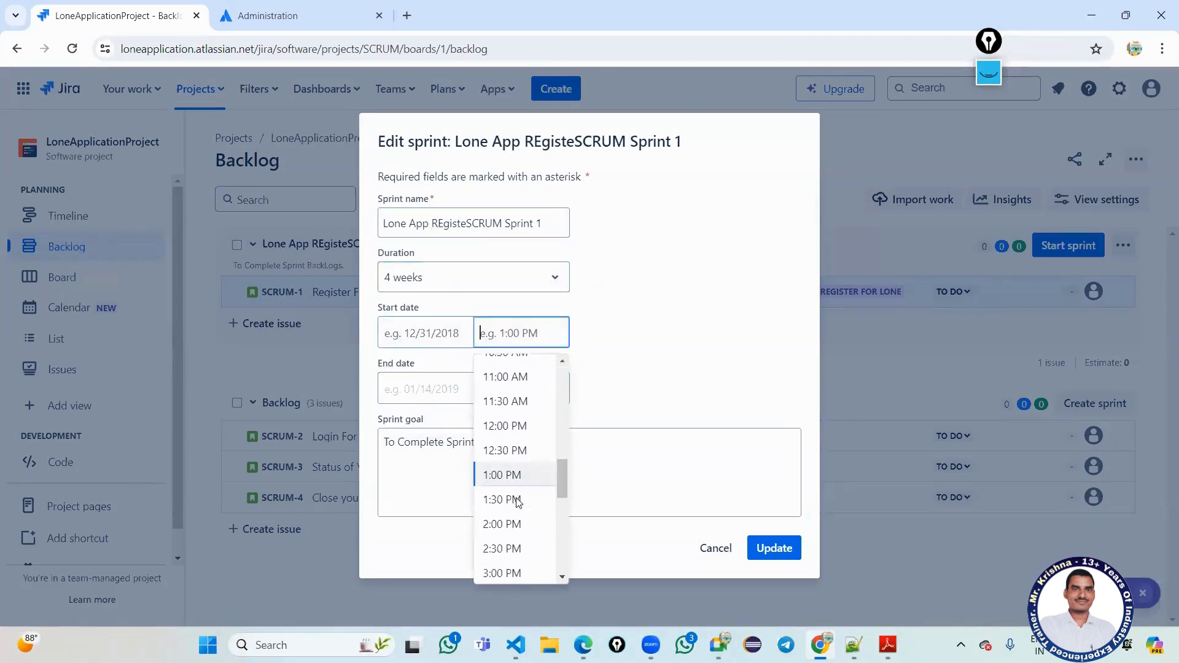
click(504, 426)
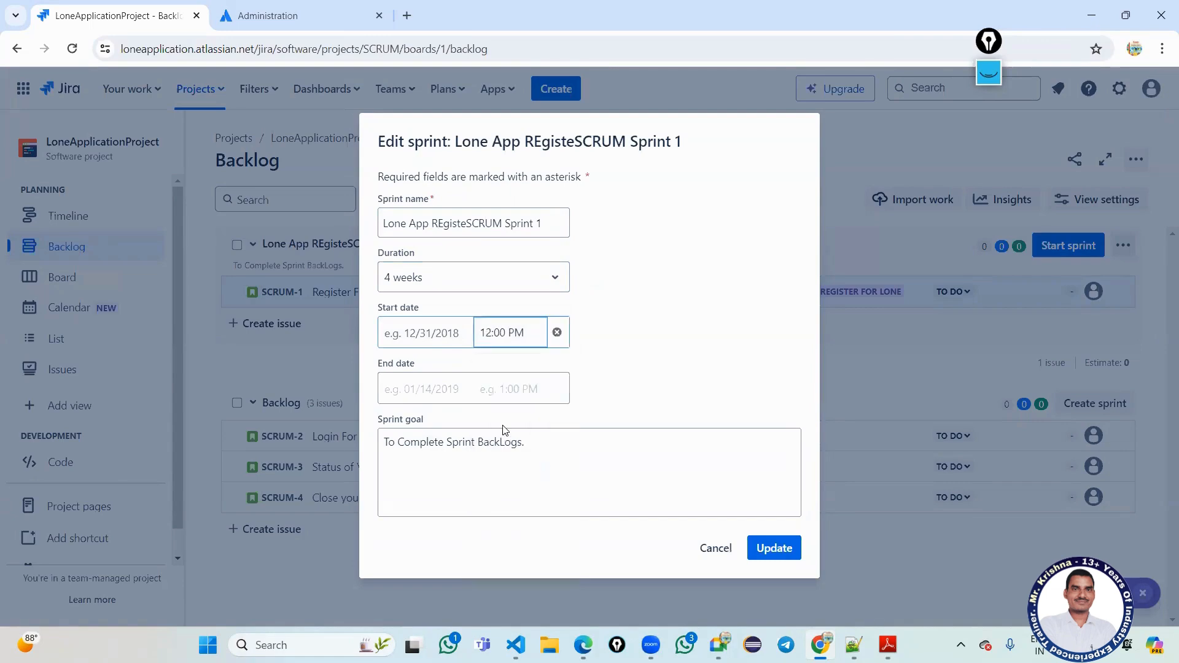
click(767, 554)
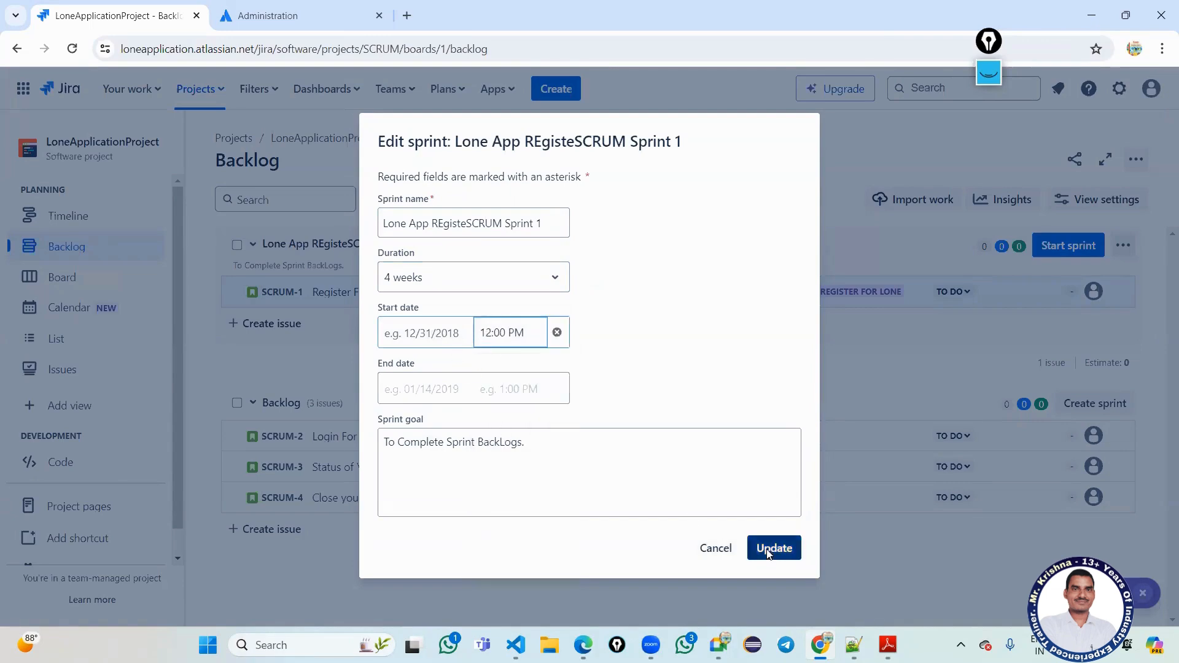
click(1074, 251)
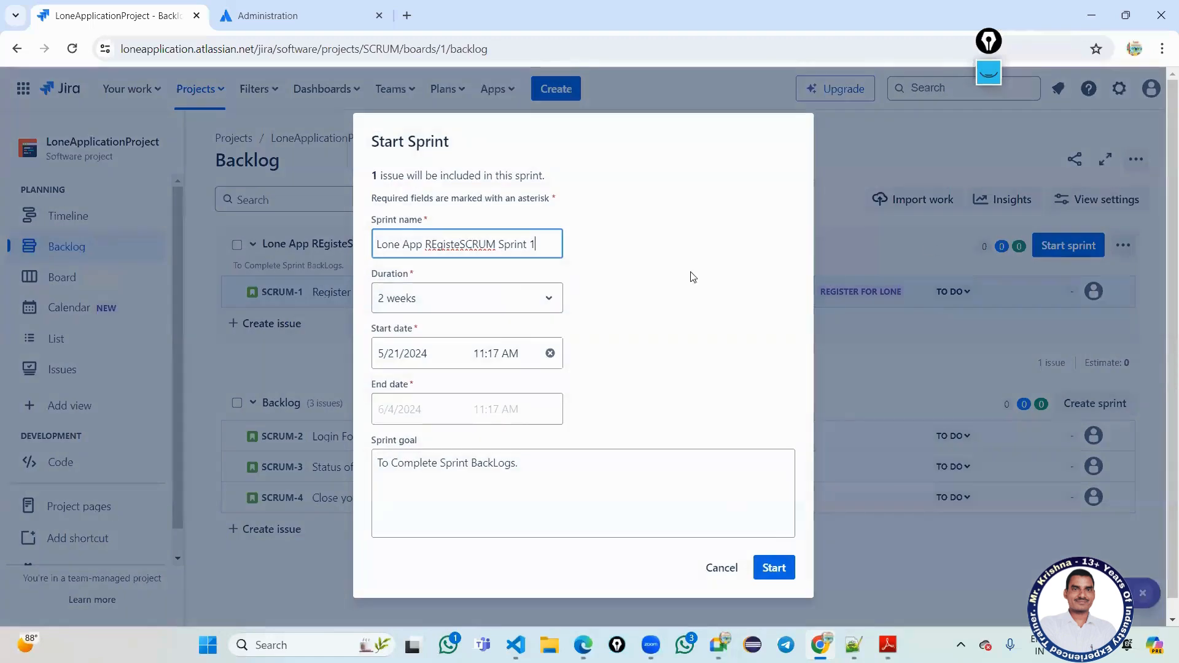
Start Lone App REgisteSCRUM Sprint 1 for 4 weeks beginning at 12:30 PM.
click(519, 301)
click(414, 409)
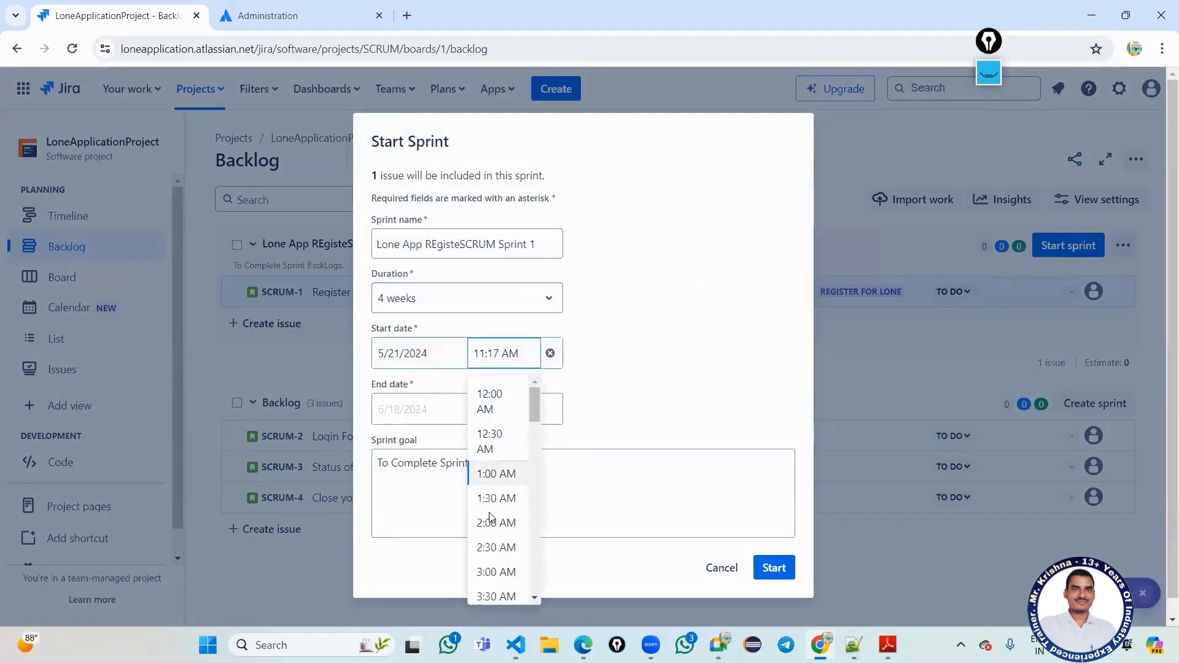
click(498, 356)
scroll(493, 551, down, 10)
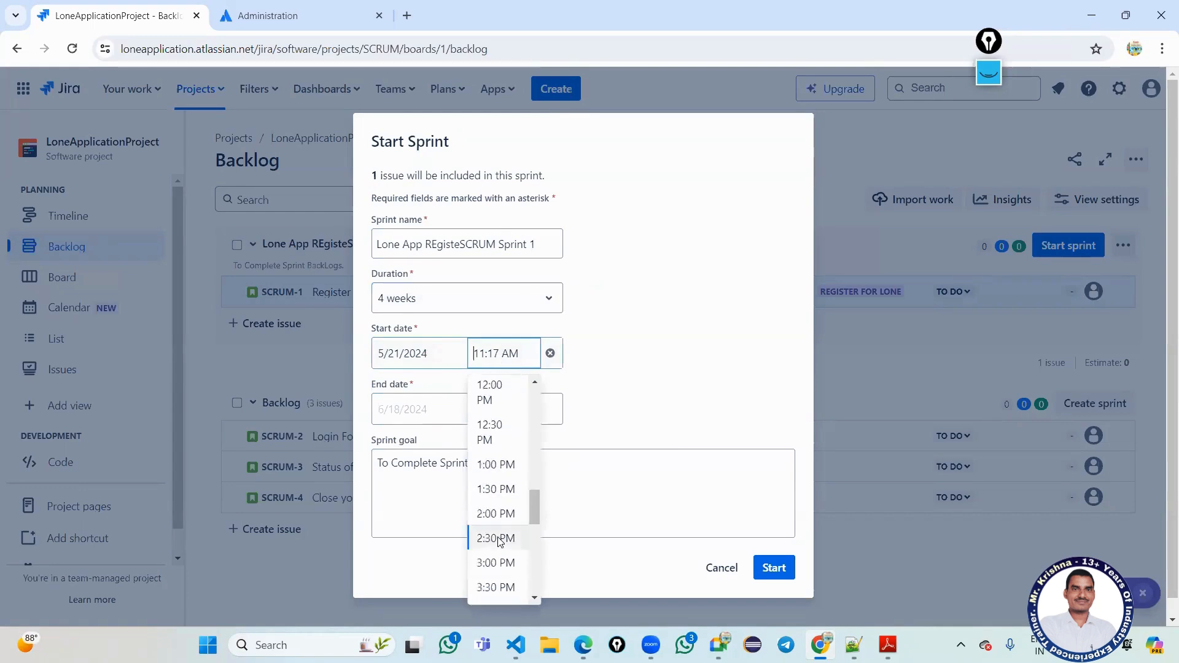
scroll(494, 483, up, 2)
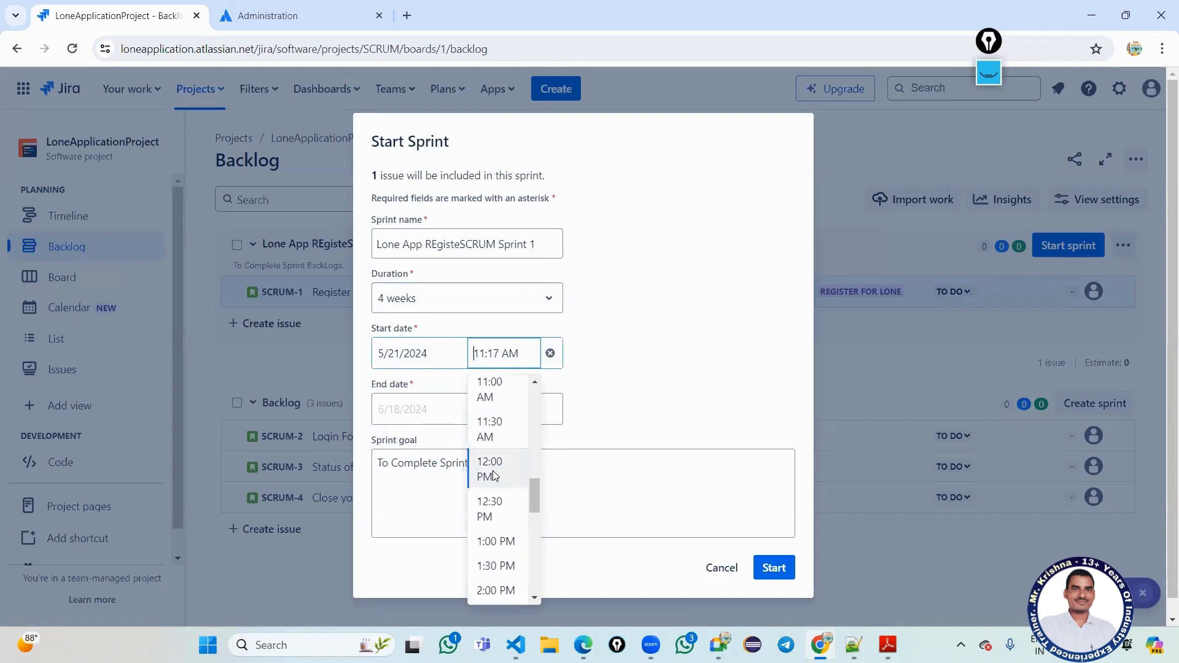
scroll(494, 476, down, 1)
click(493, 470)
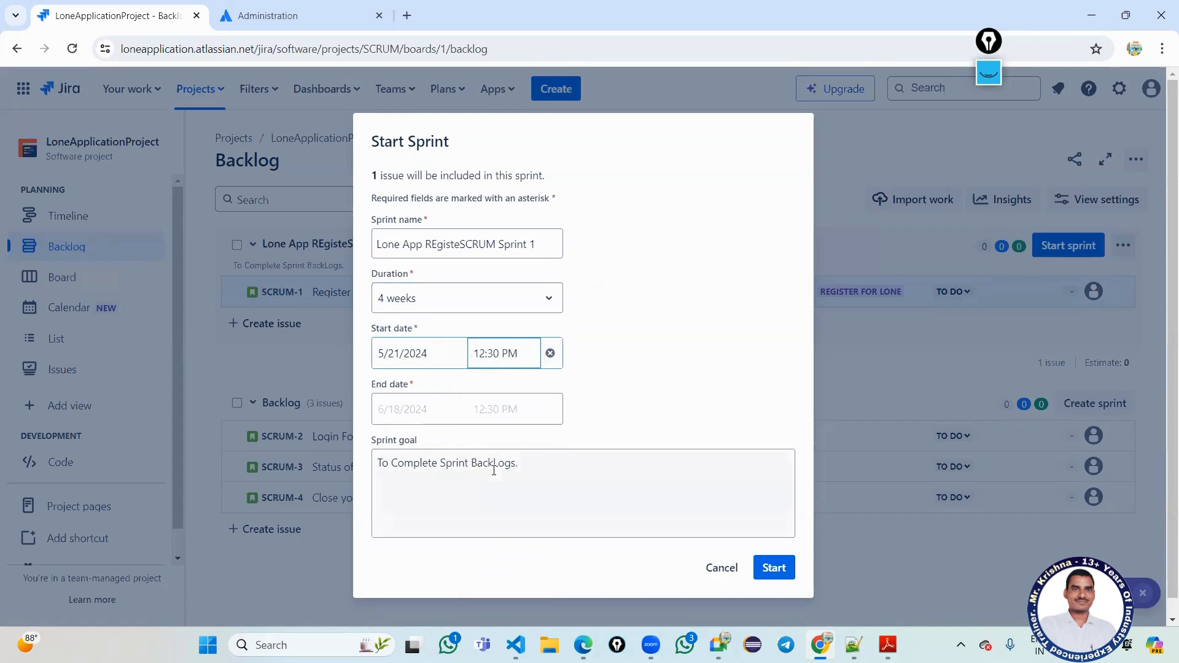
click(765, 567)
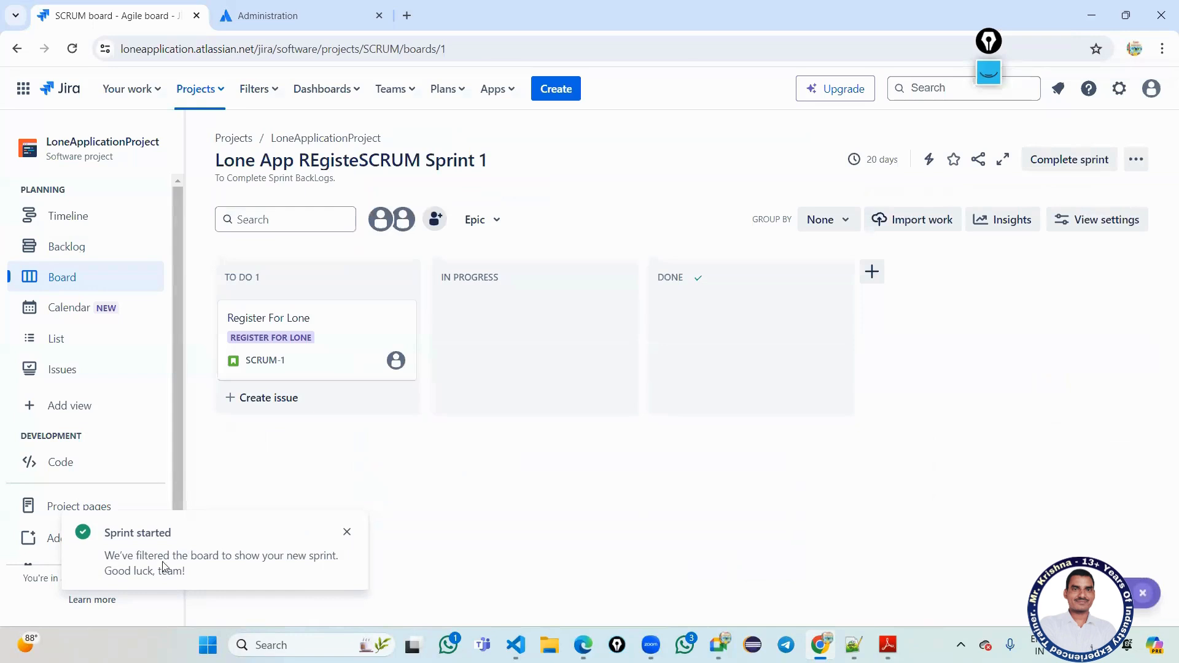
Close the Sprint started notice and highlight parts of the sprint title, including 'Sprint 1'.
drag(129, 570, 185, 570)
click(347, 534)
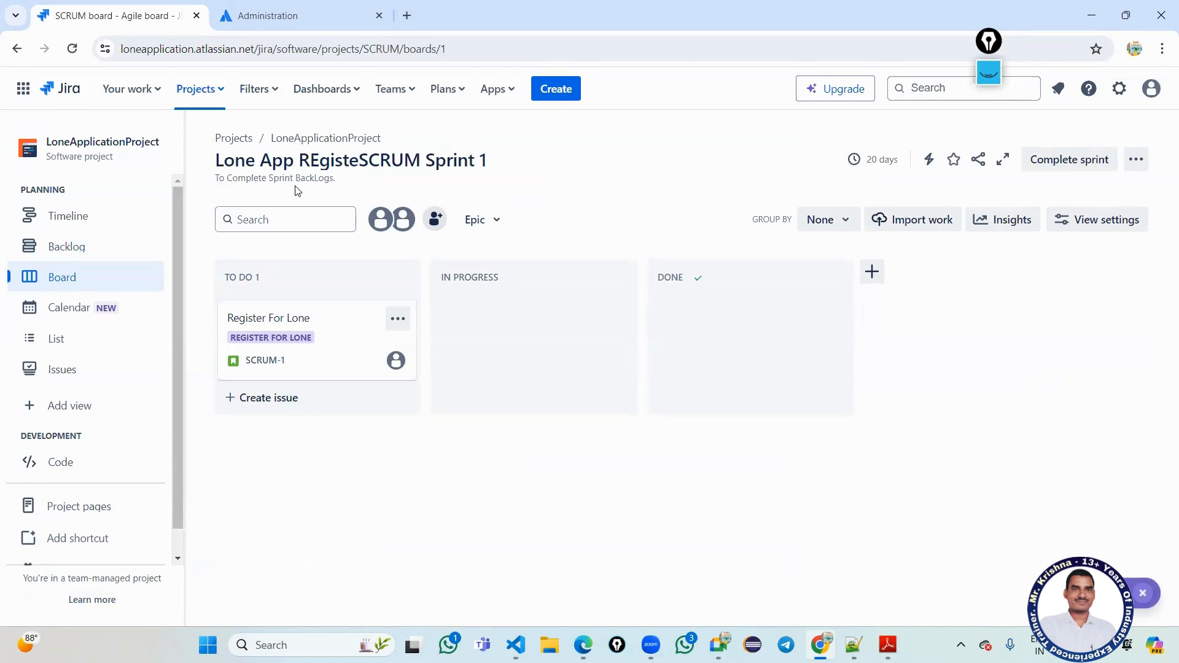
drag(231, 160, 420, 153)
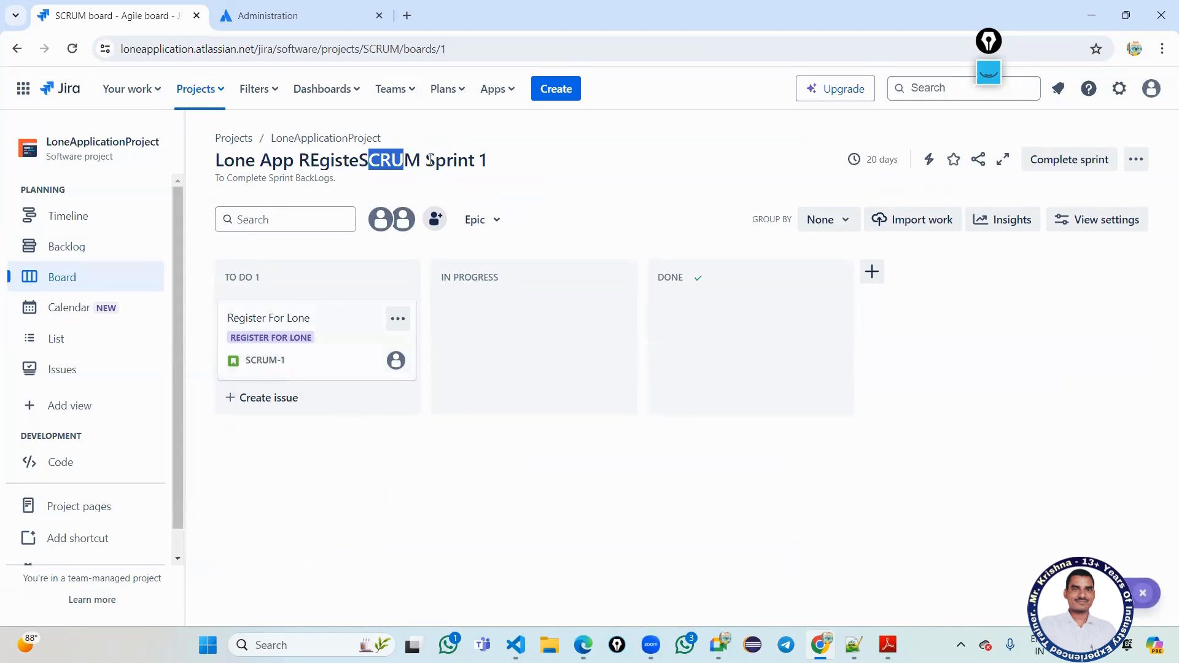
drag(430, 160, 495, 161)
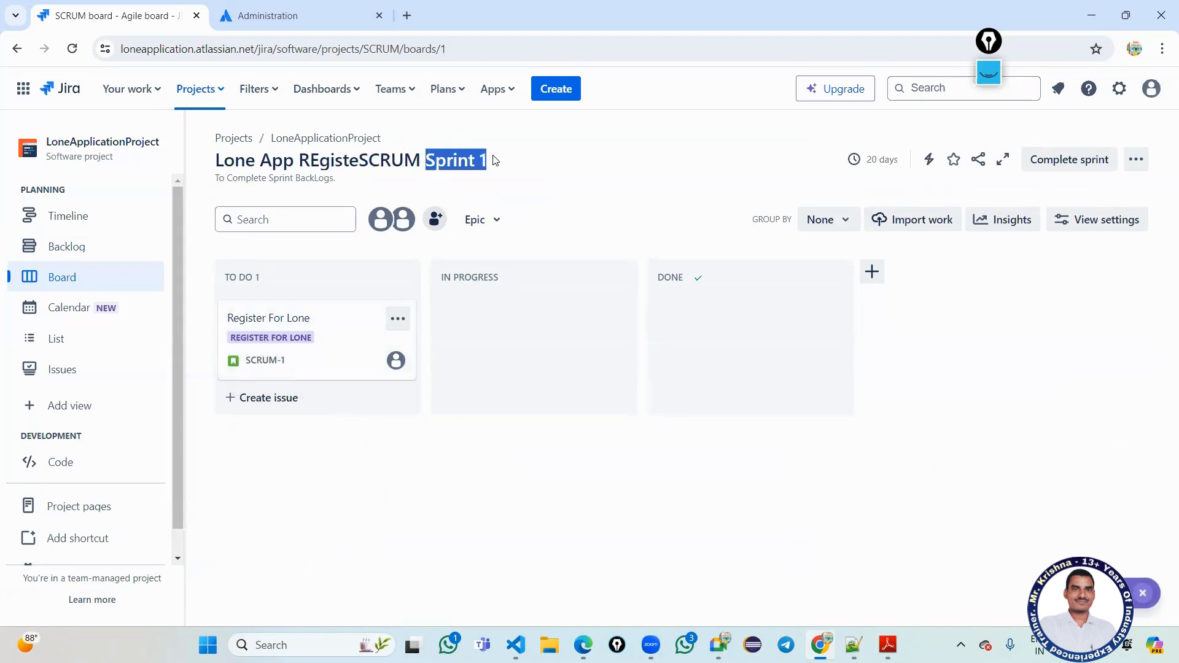
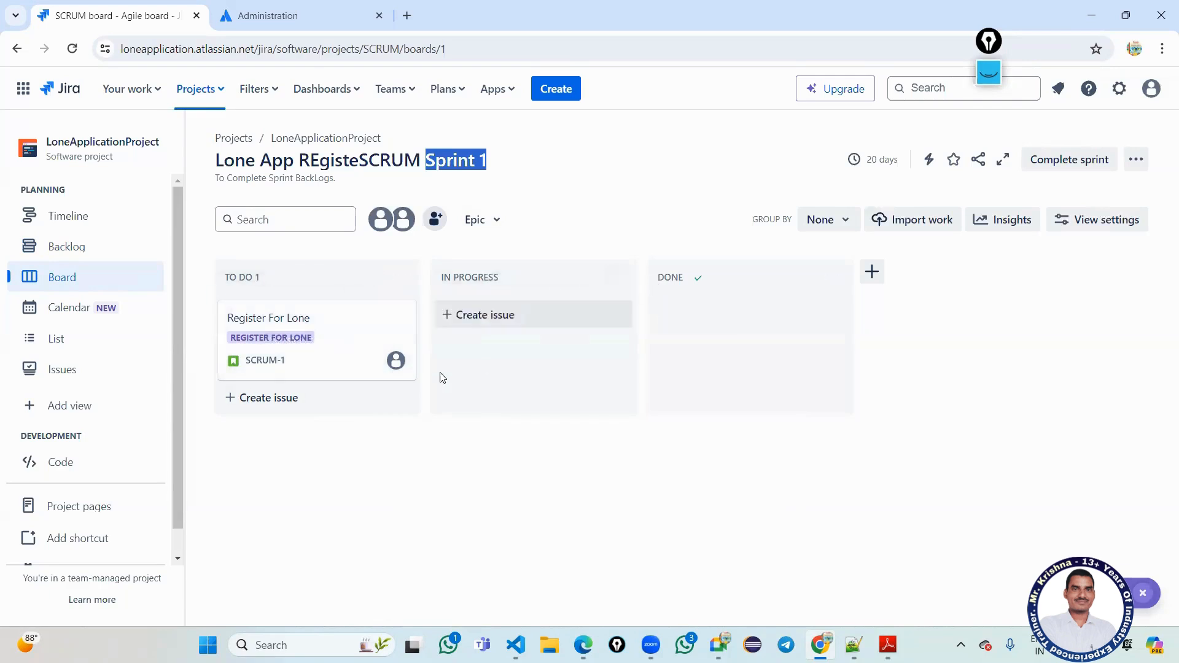
Open SCRUM-1 'Register For Lone' as a full issue page and start a new comment.
click(269, 322)
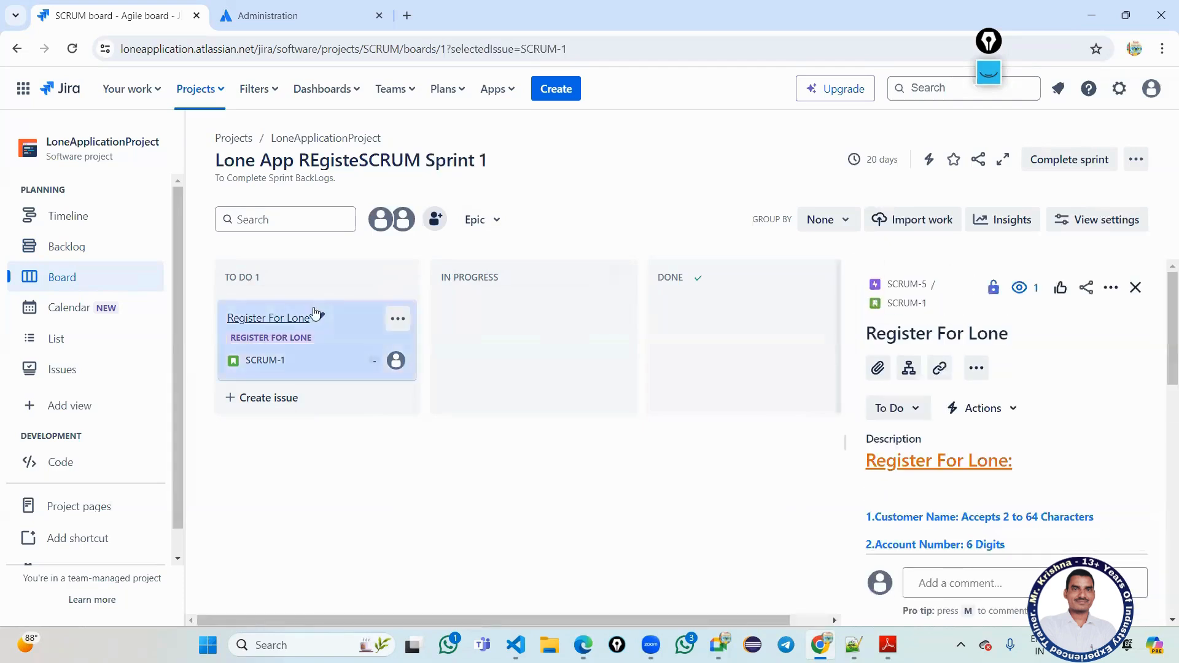
click(901, 310)
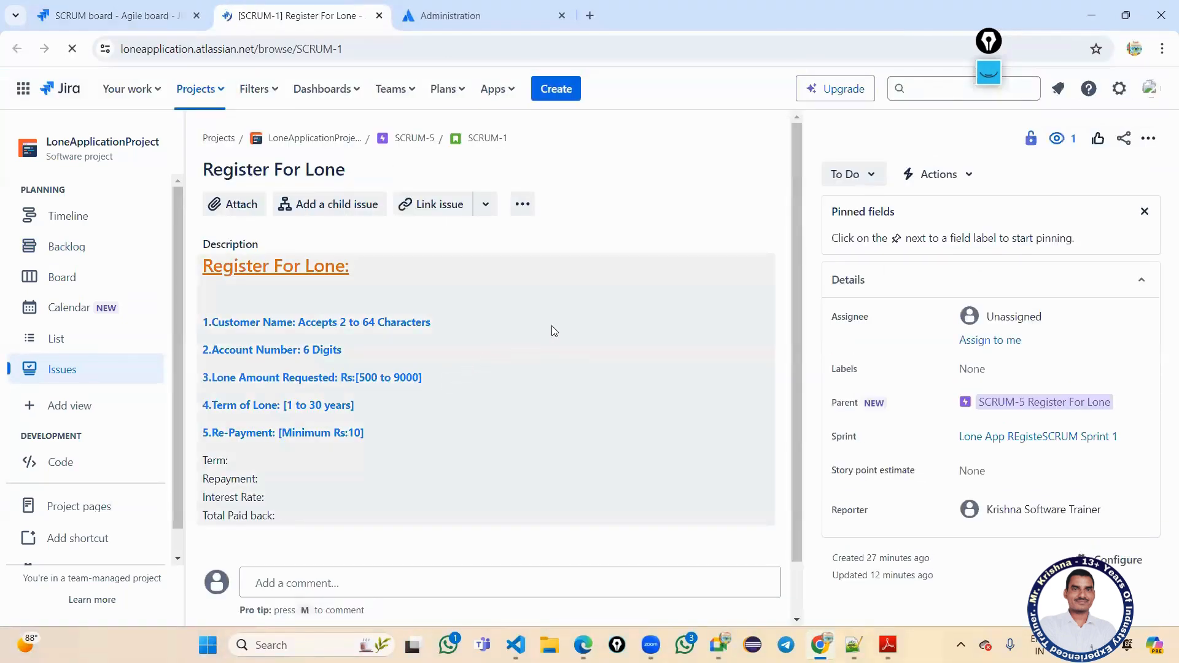
scroll(555, 331, down, 1)
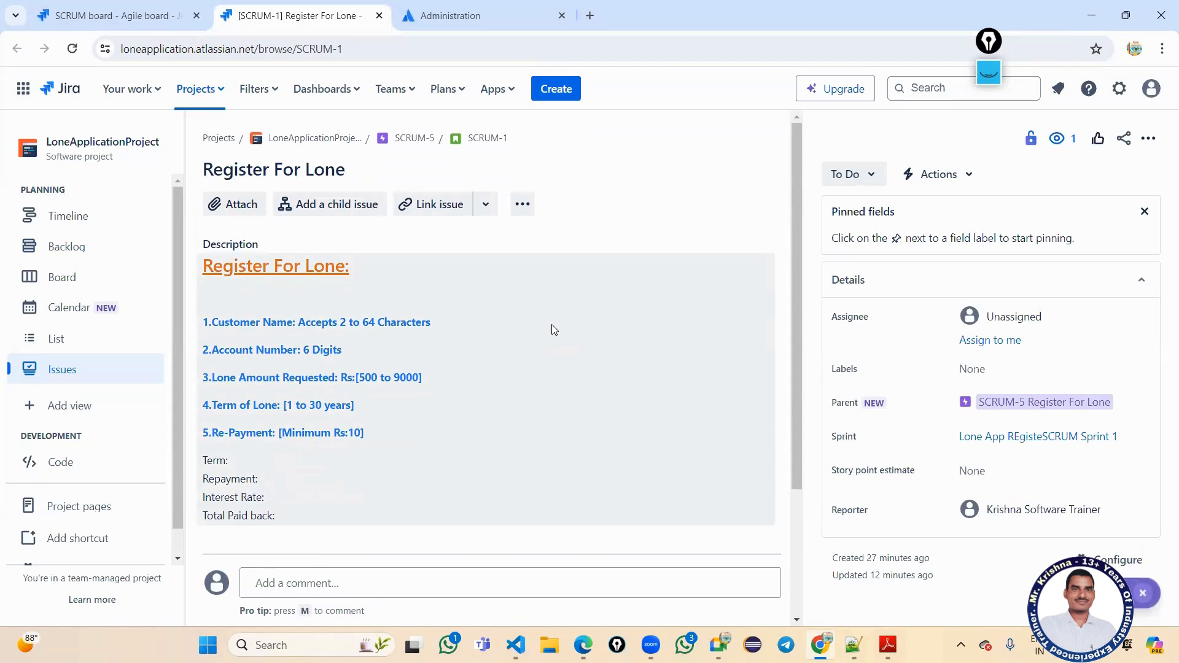
scroll(549, 329, down, 1)
scroll(543, 332, down, 2)
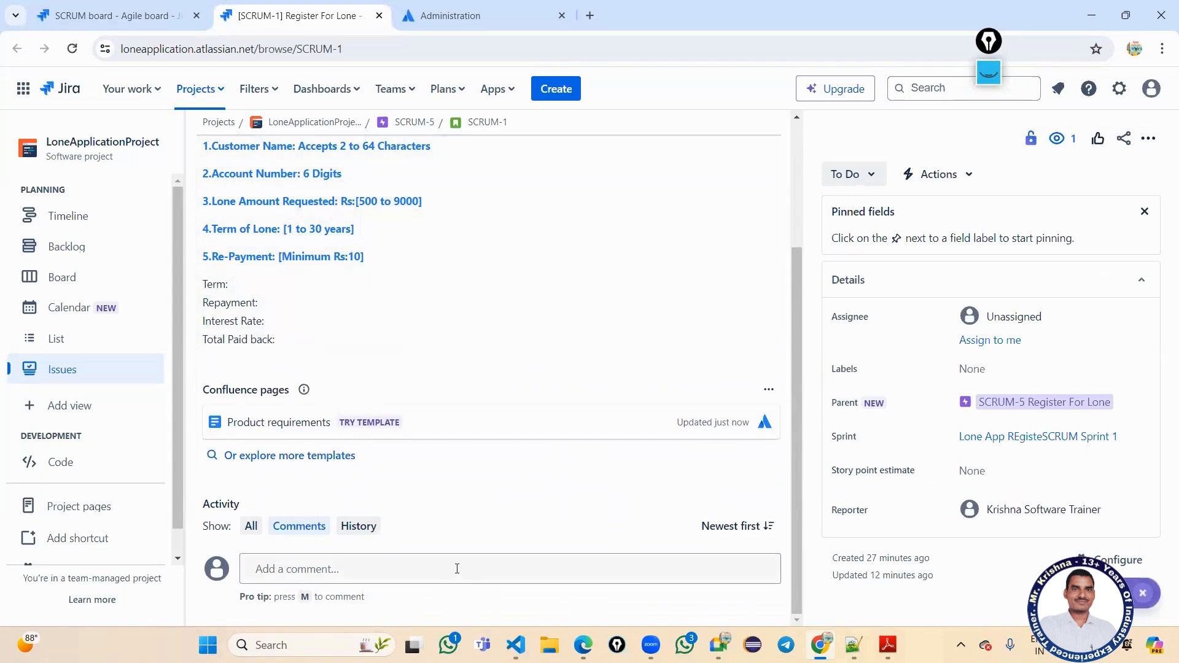
click(456, 569)
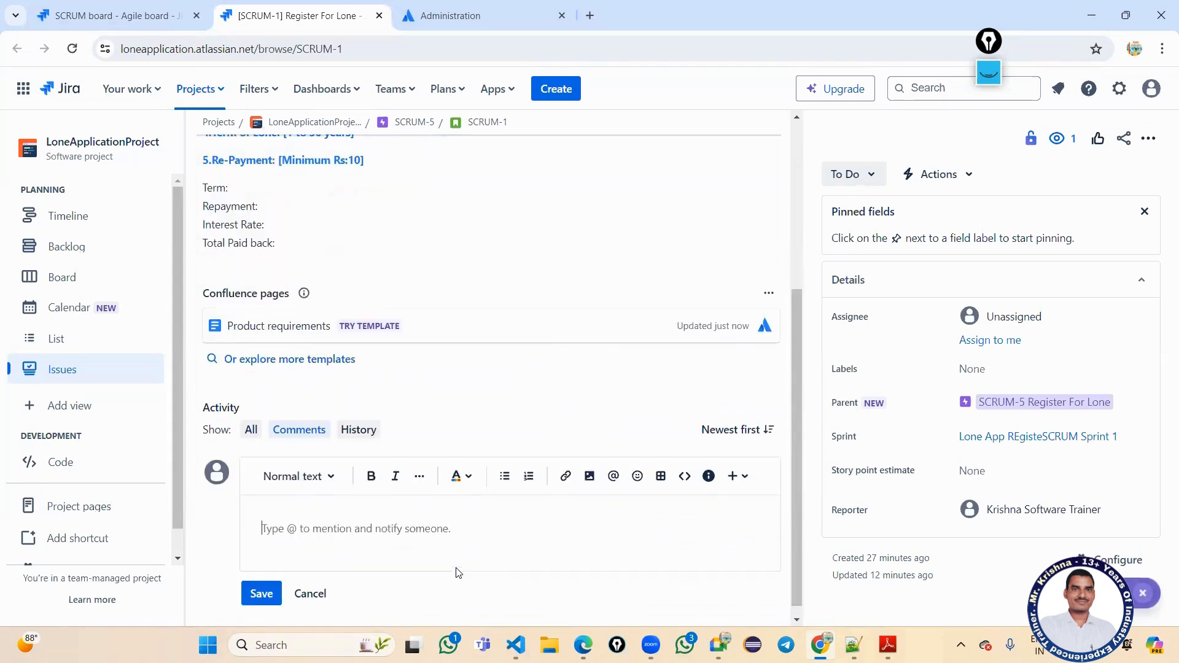
text(@)
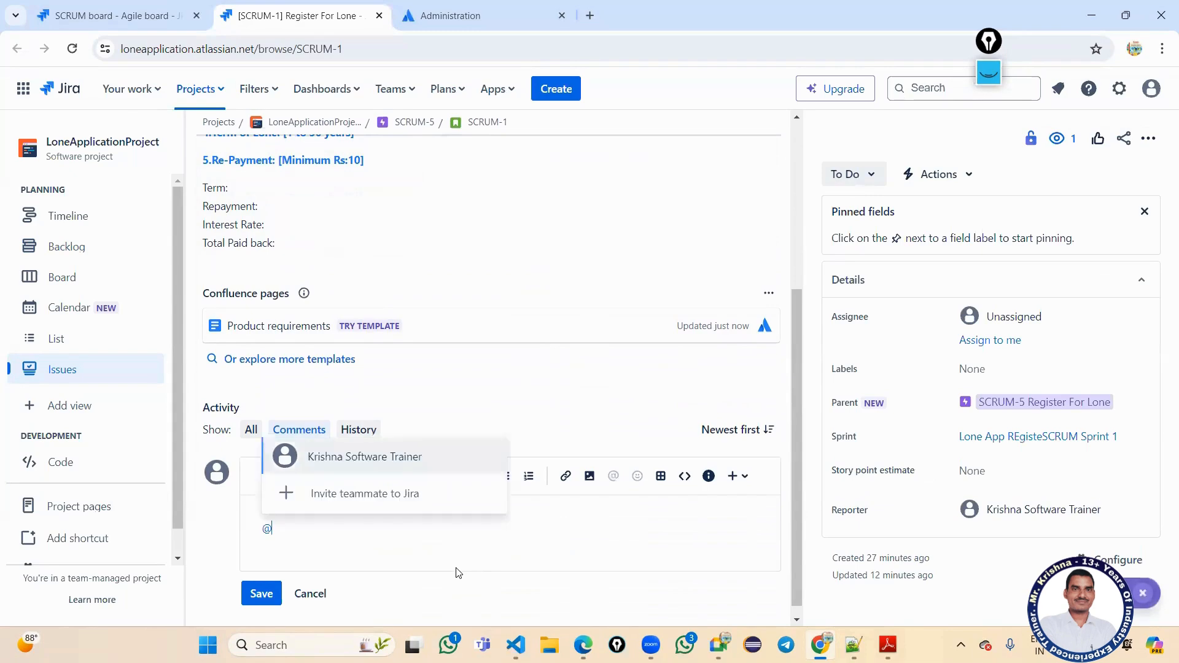
text(sr)
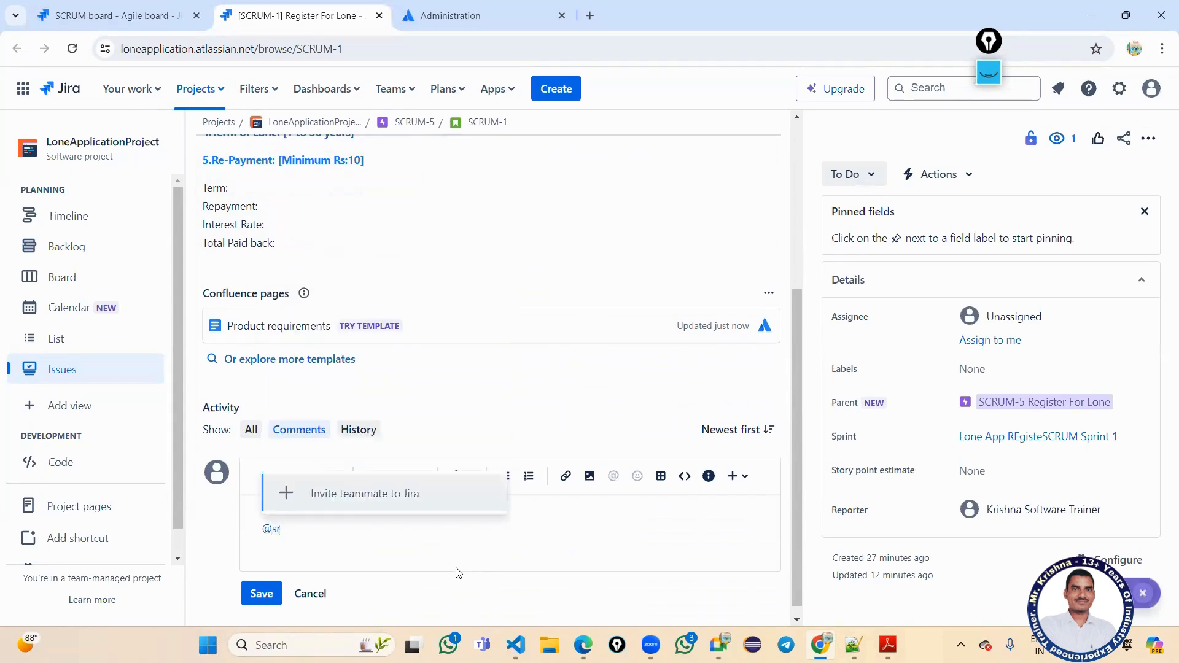
key(BackSpace)
key(BackSpace)
text(ku)
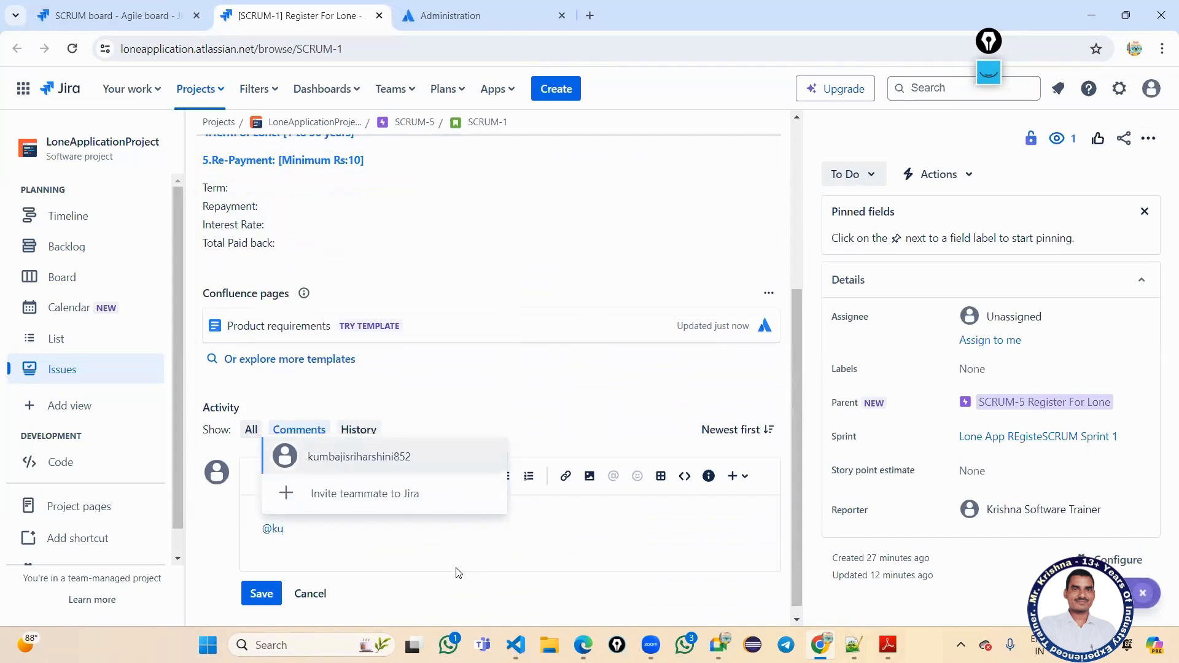
text(m)
key(Return)
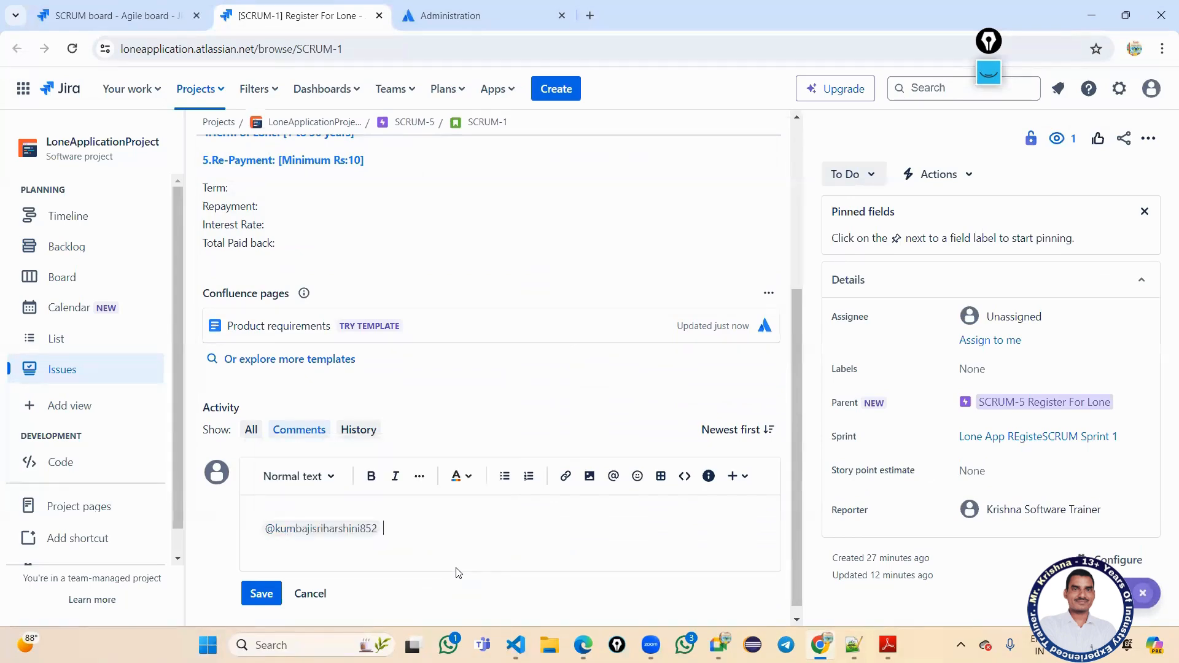
text(DEv)
key(BackSpace)
key(BackSpace)
key(BackSpace)
text(DEV)
key(Return)
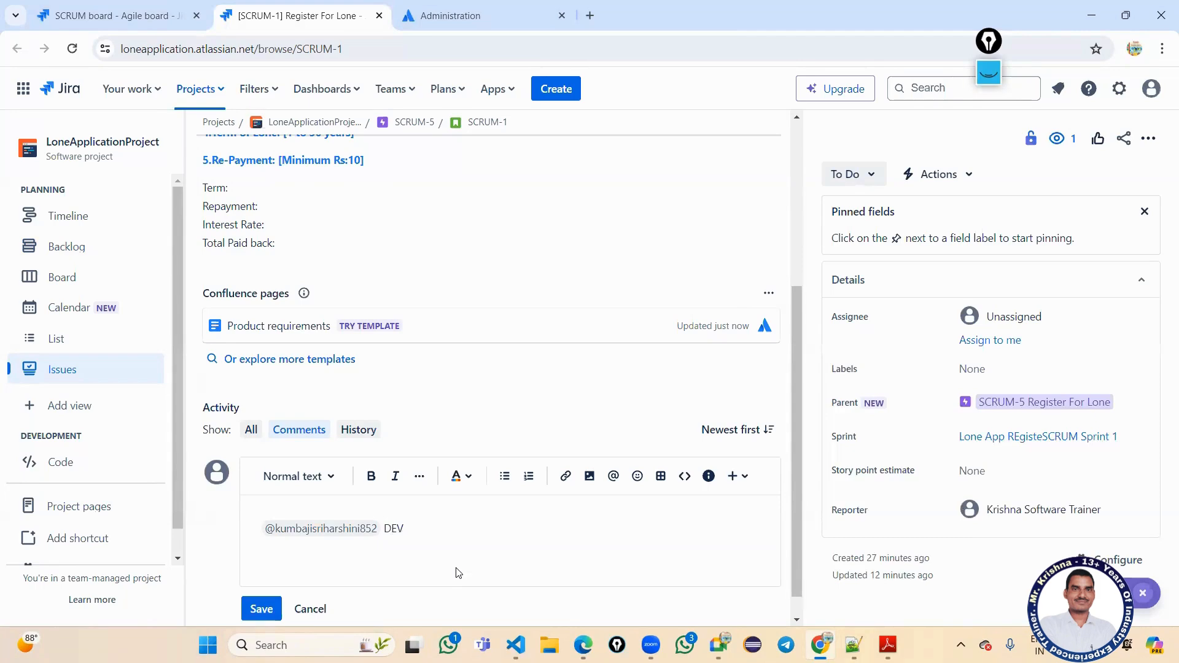
text(@)
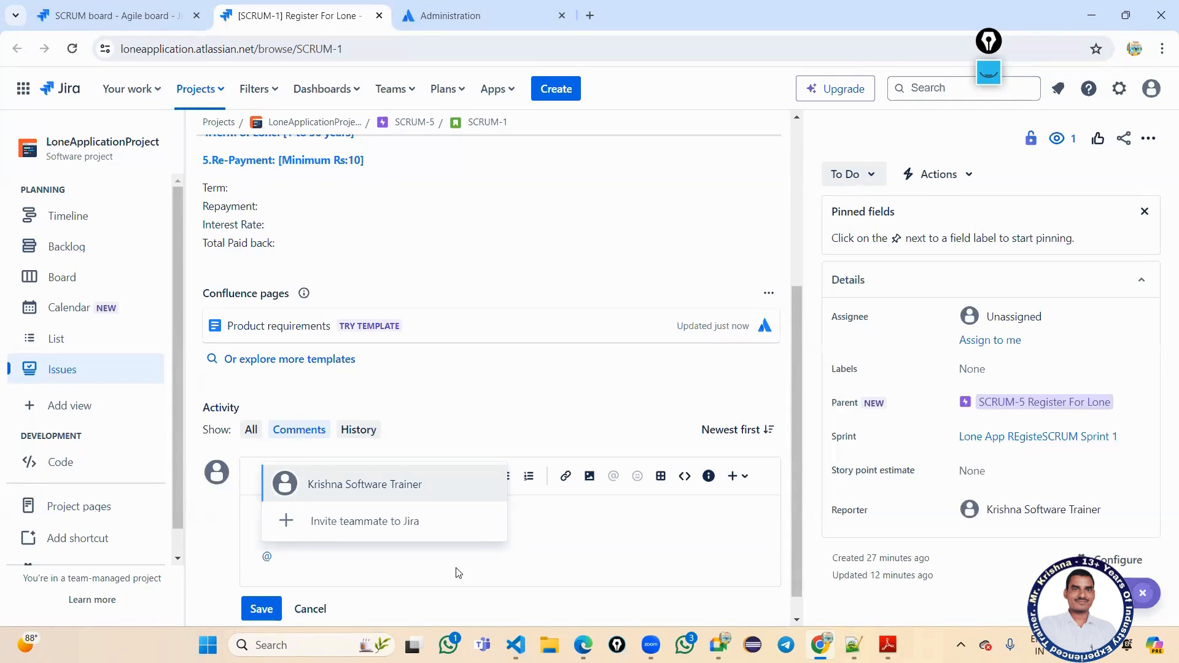
text(rohi)
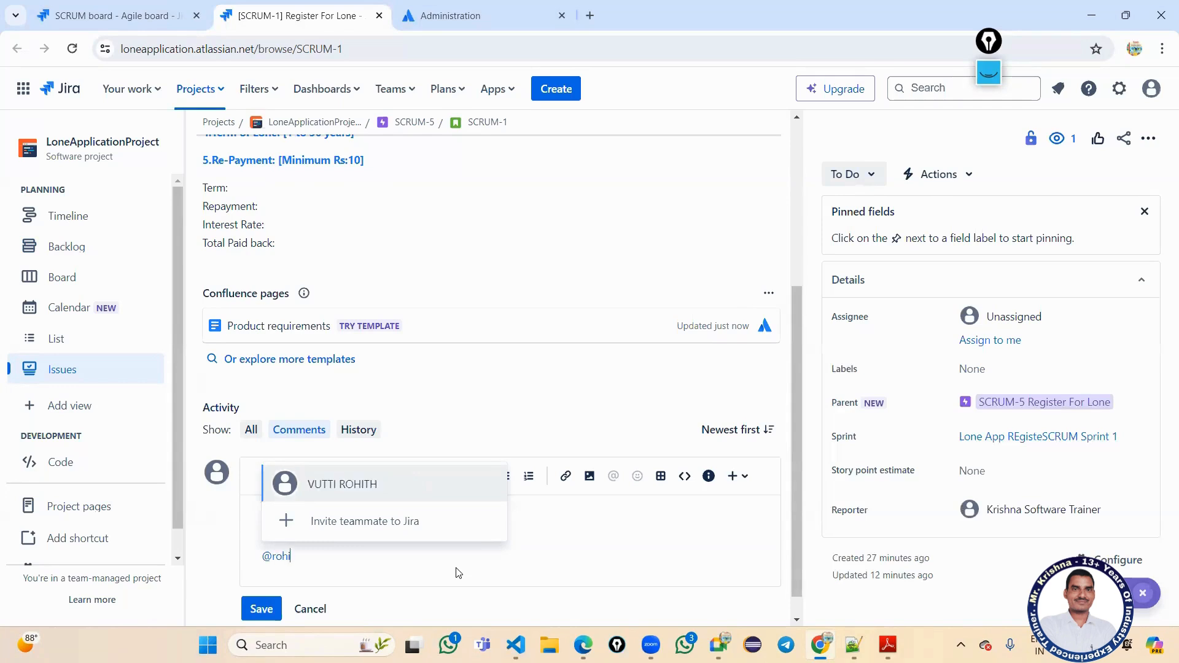
key(Return)
text(DEV)
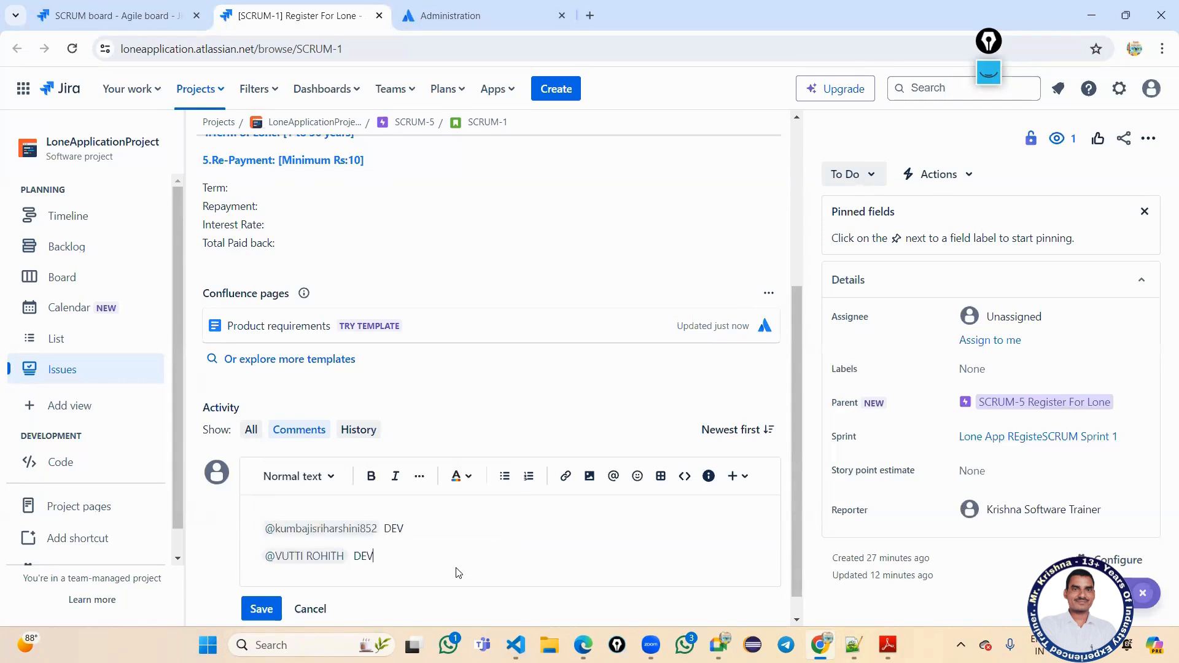
key(Return)
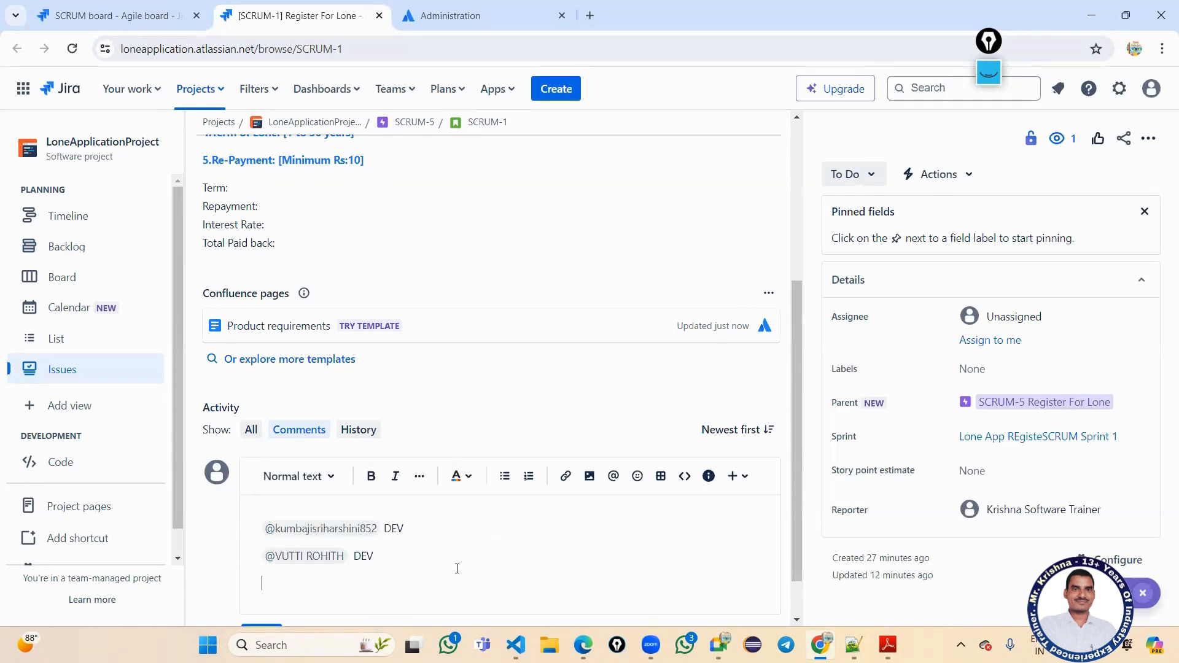
text(@sa)
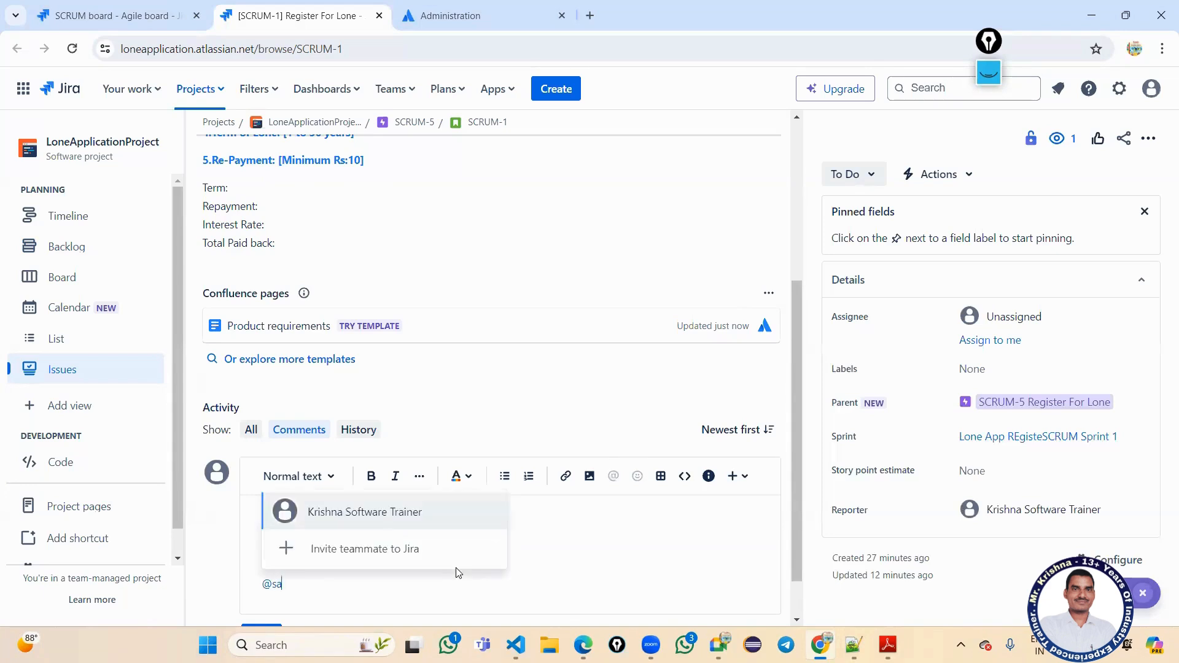
text(nth)
key(Return)
text(TE)
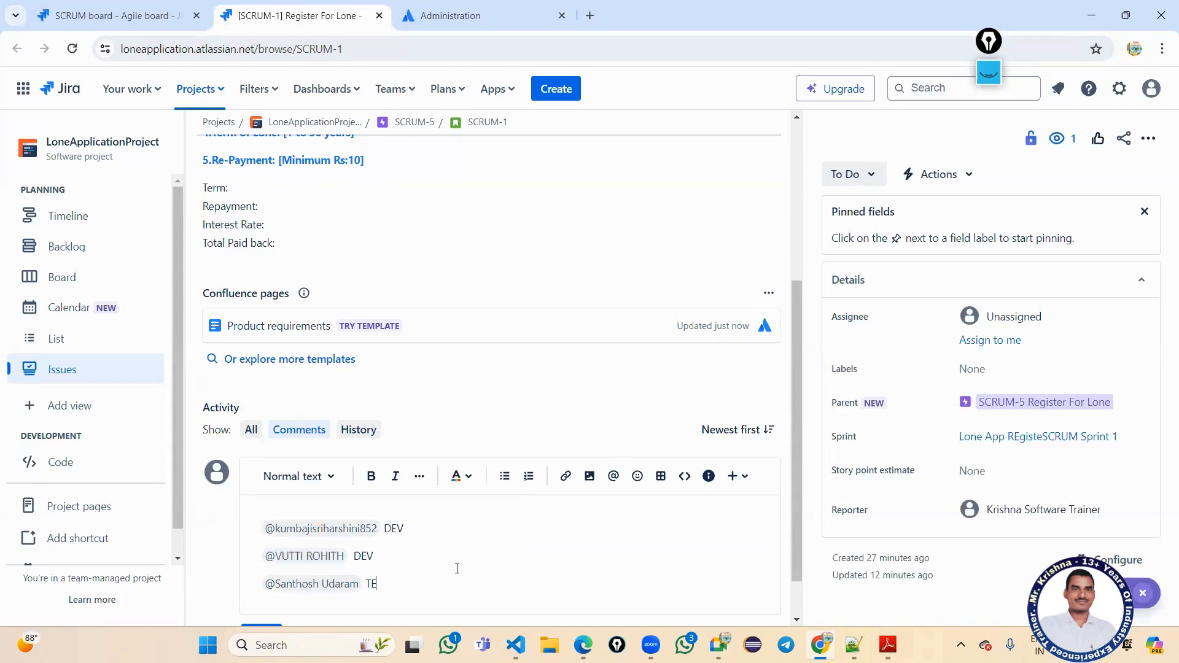
key(Return)
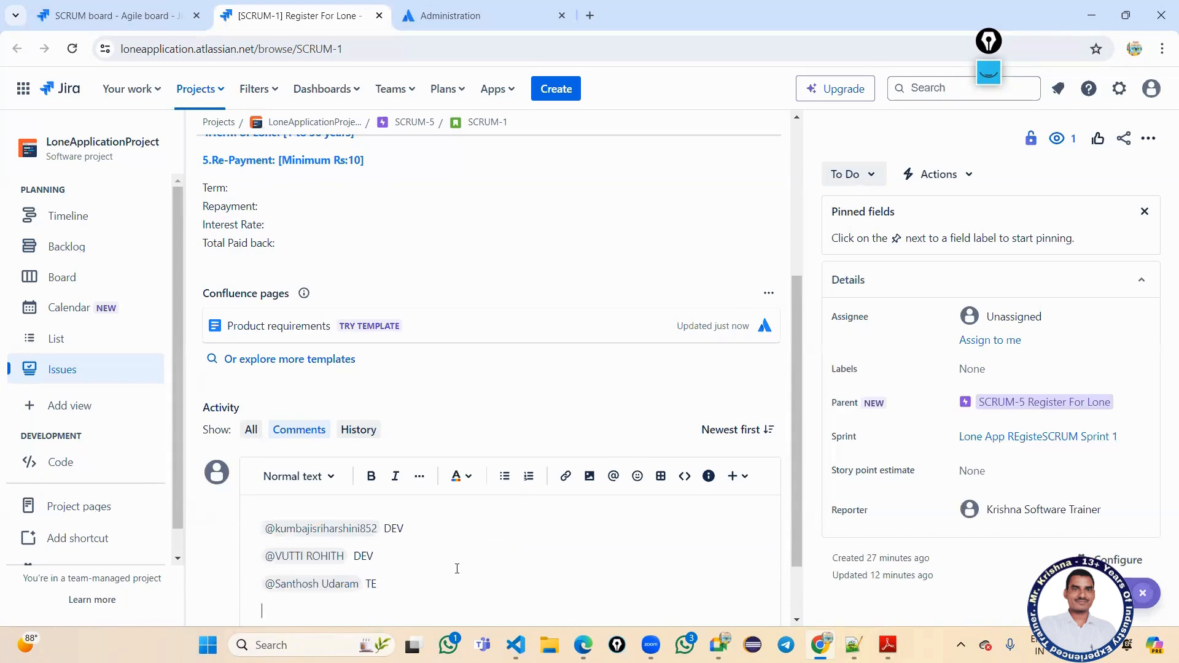
text(@)
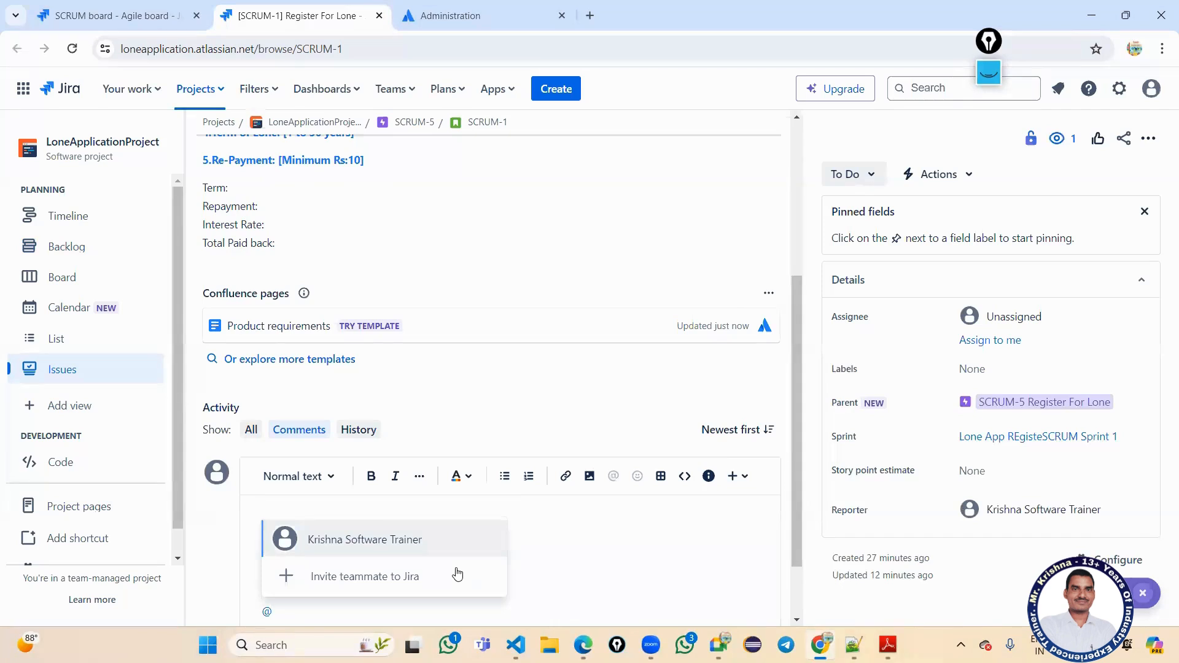
text(pu)
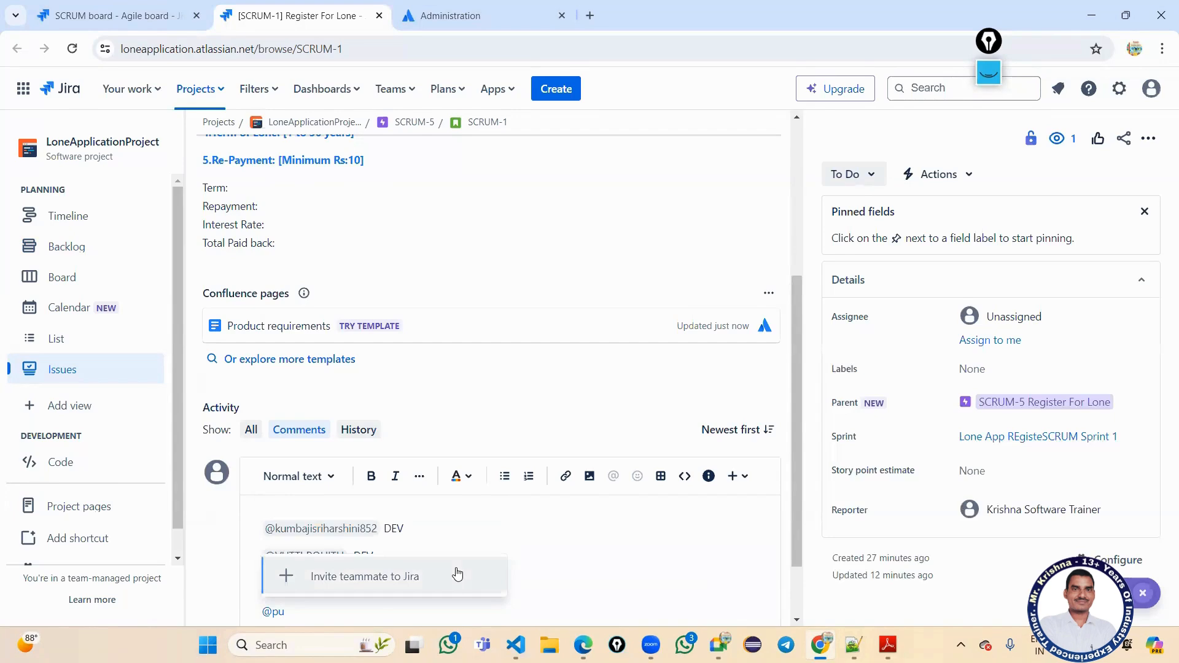
key(BackSpace)
key(BackSpace)
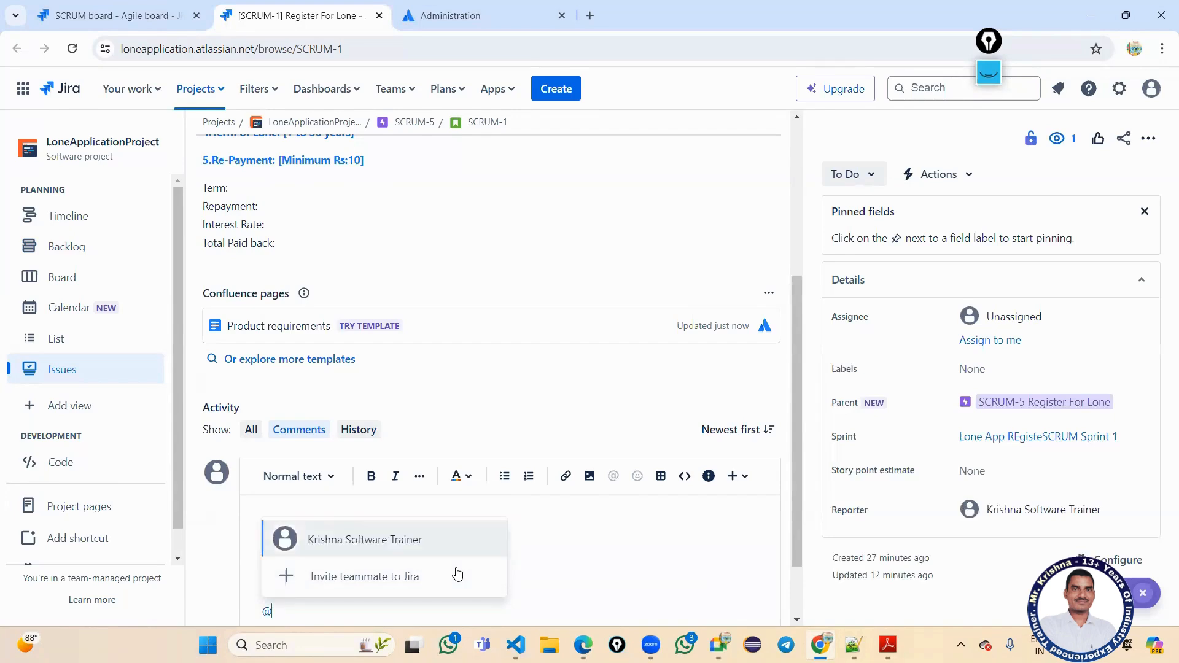
scroll(362, 617, down, 1)
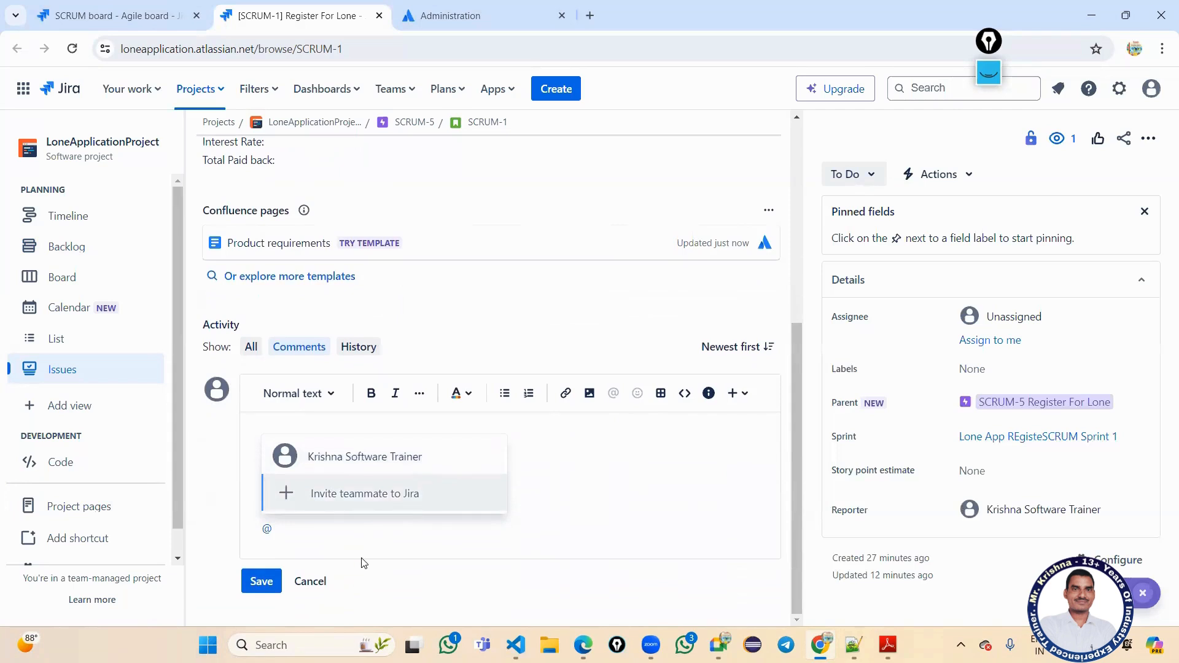
text(kot)
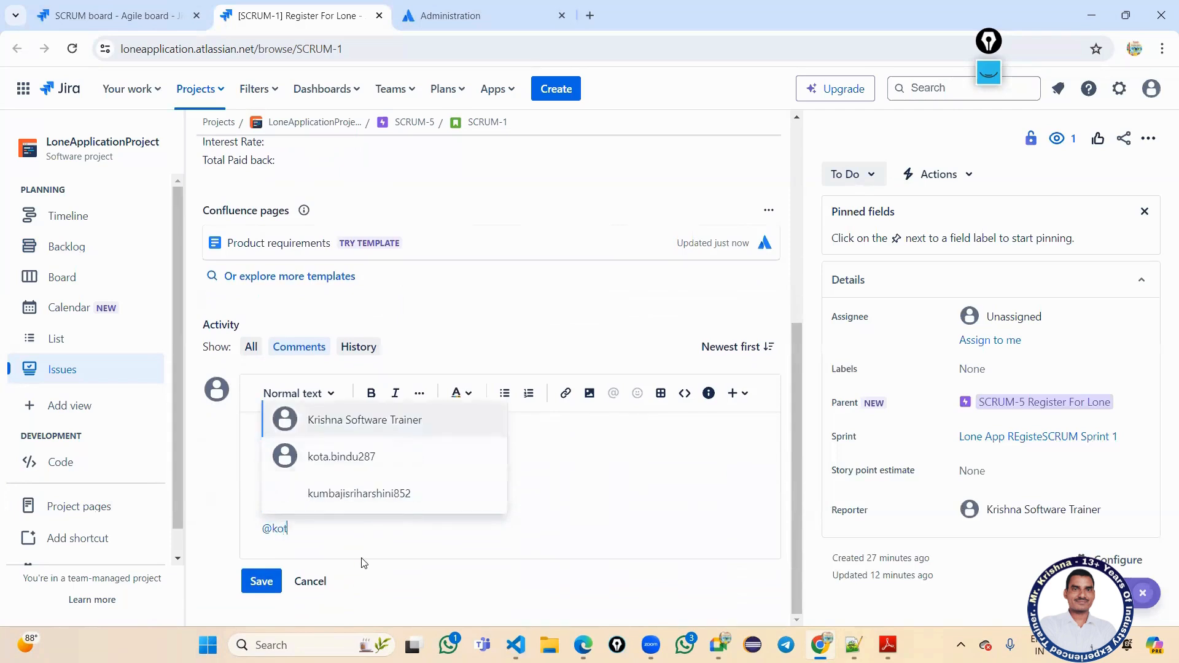
key(Return)
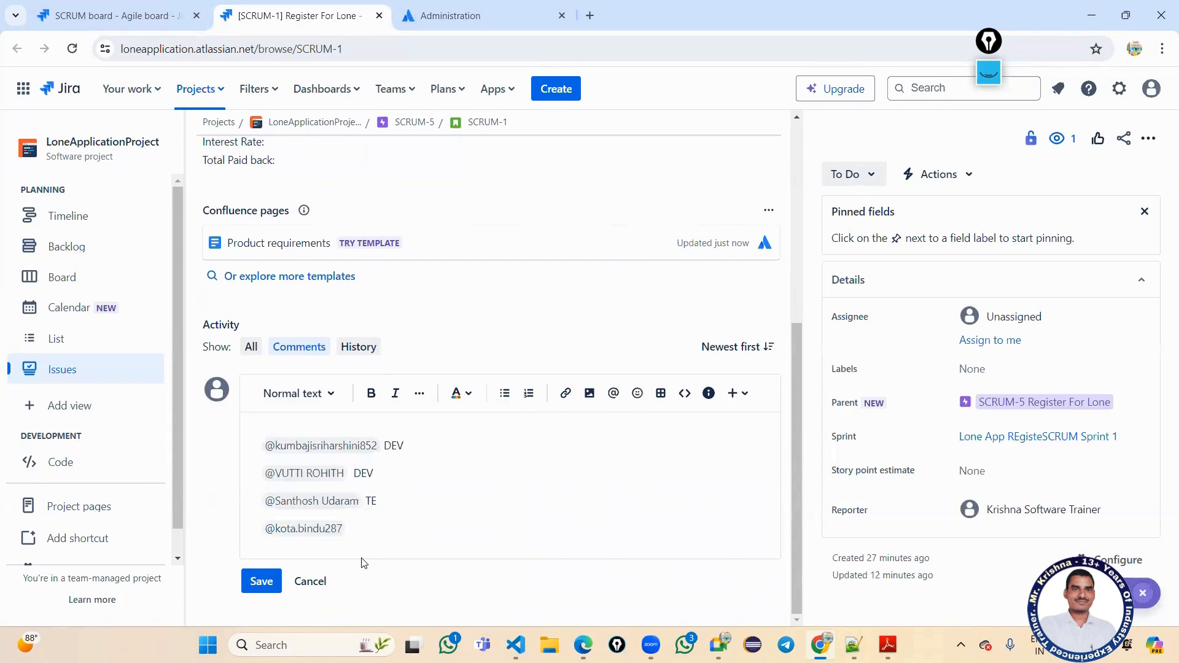
text(TE)
key(Return)
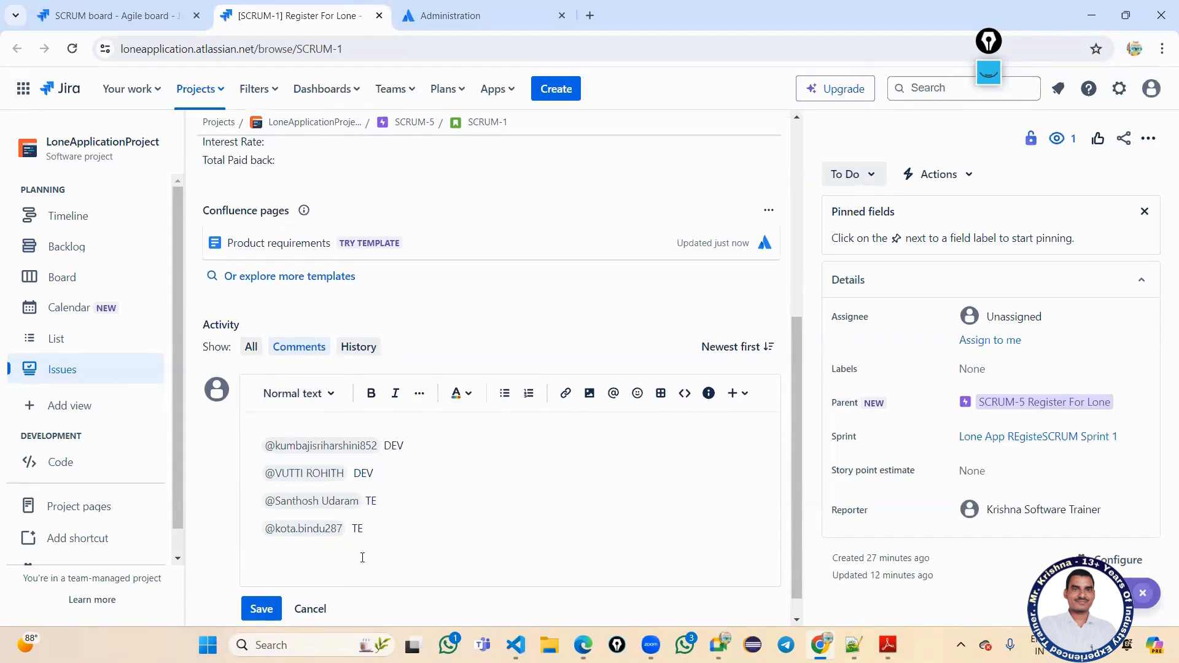
Add a fifth teammate mention labelled BA.
text(@va)
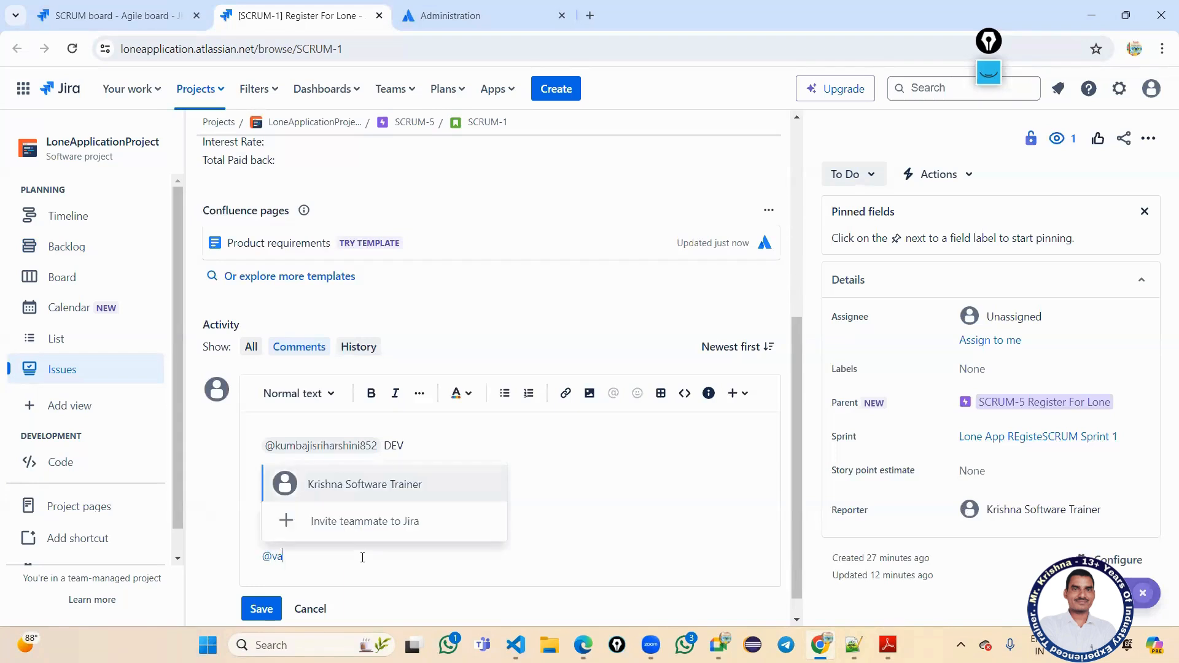
key(BackSpace)
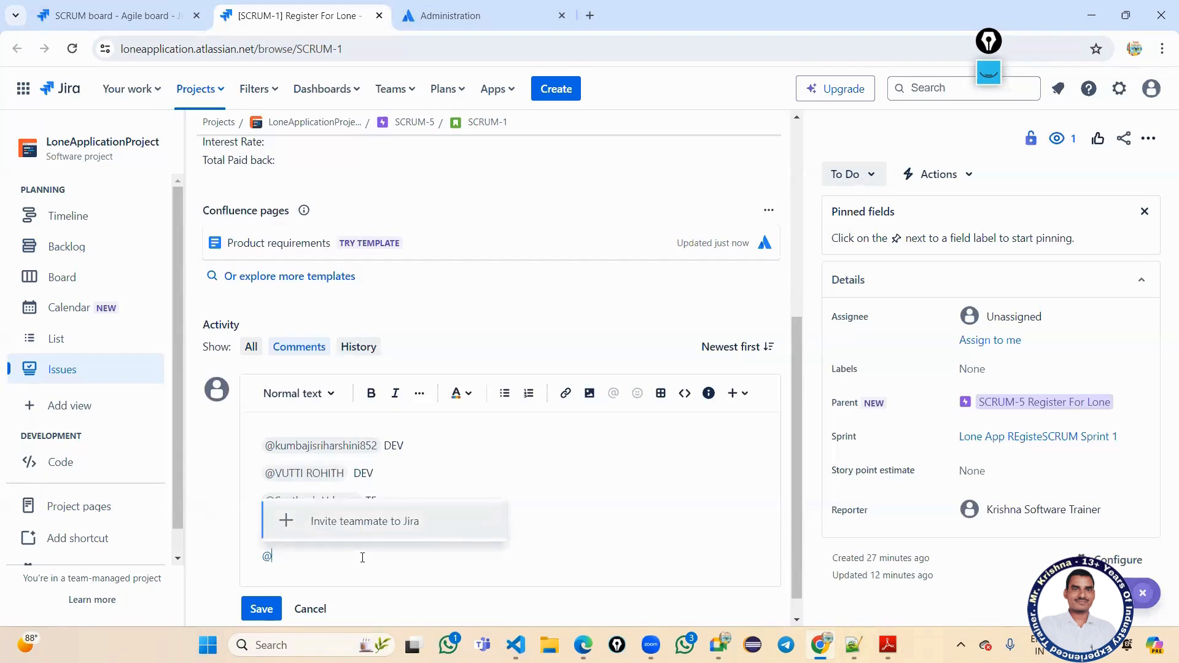
text(p)
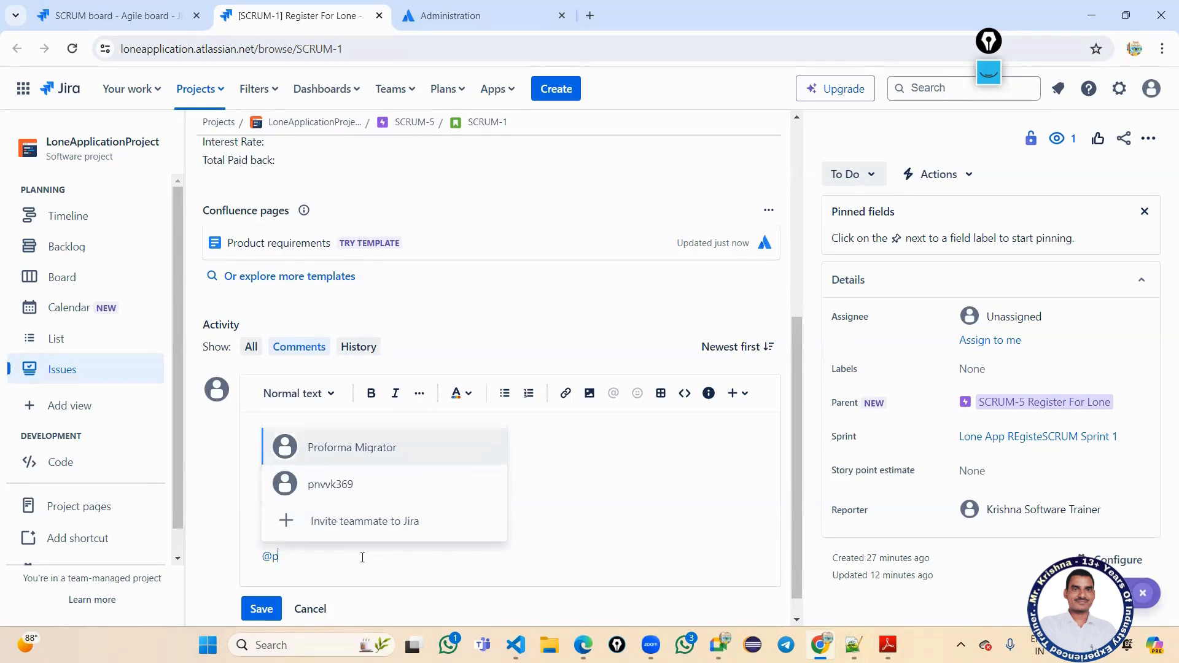
key(Down)
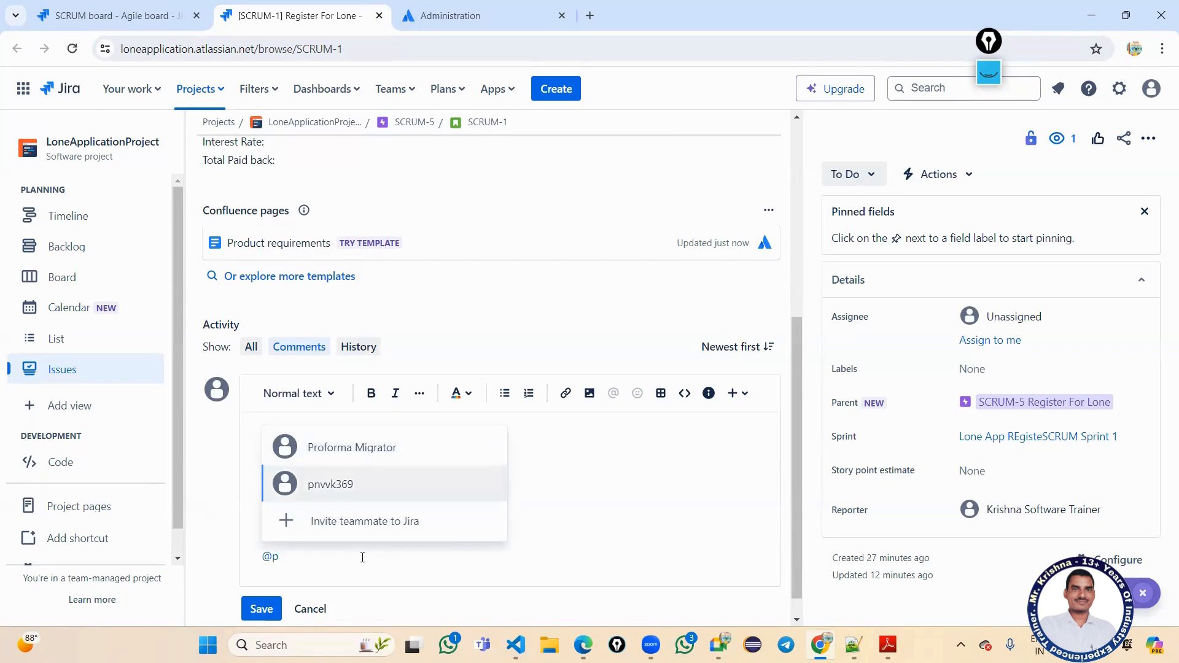
key(Return)
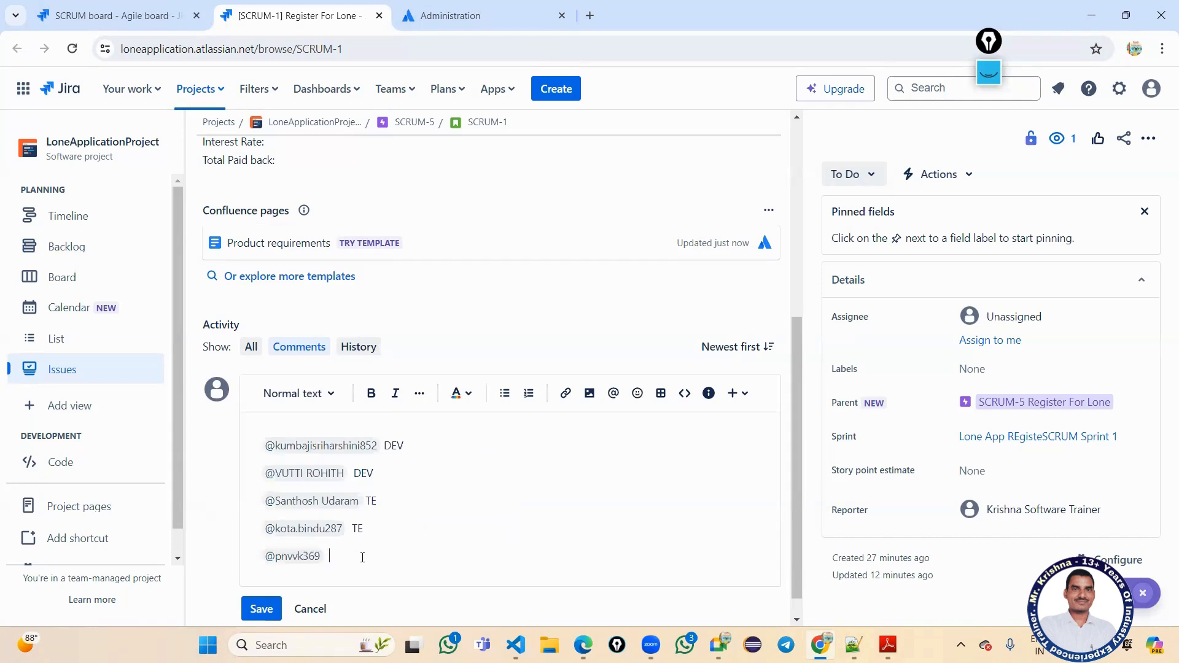
text(BA)
Add the trainer as a mention labelled 'SM and PO' on a new line.
drag(381, 473, 348, 473)
drag(384, 531, 335, 519)
click(382, 559)
key(Return)
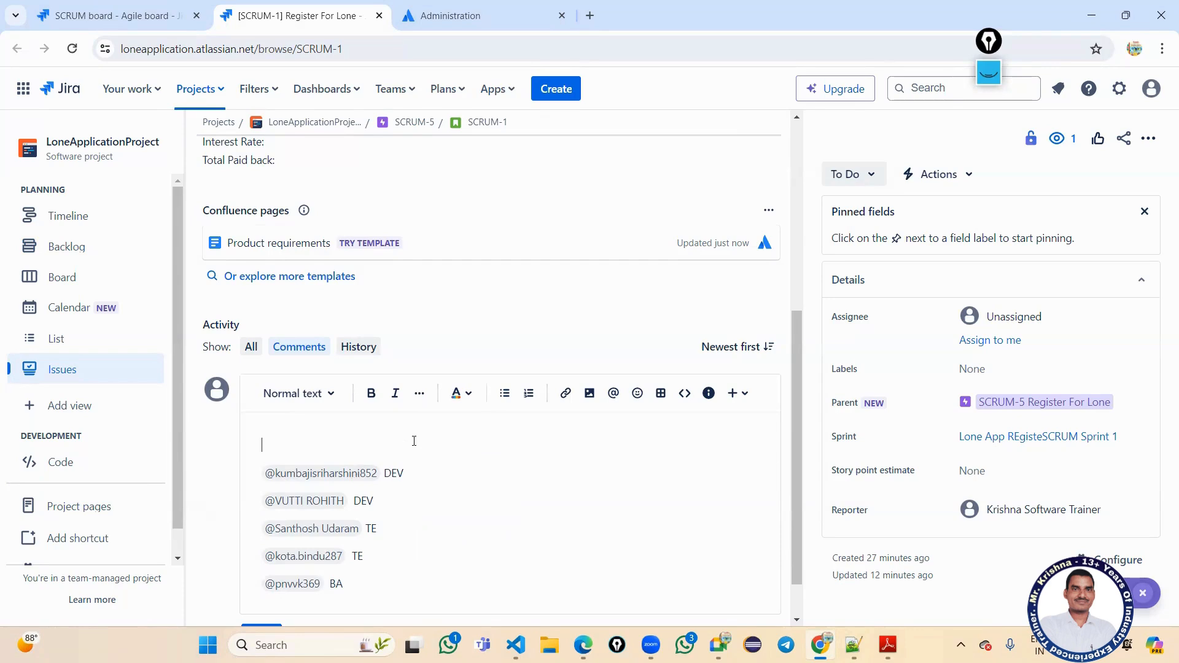
text(@kris)
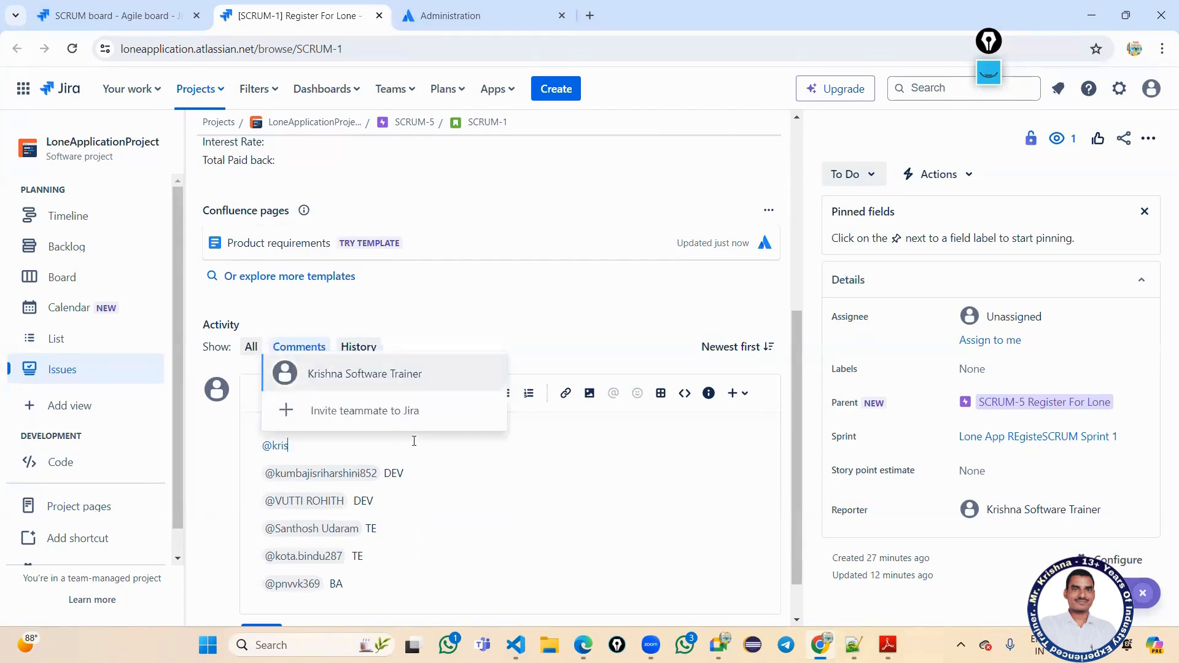
key(Return)
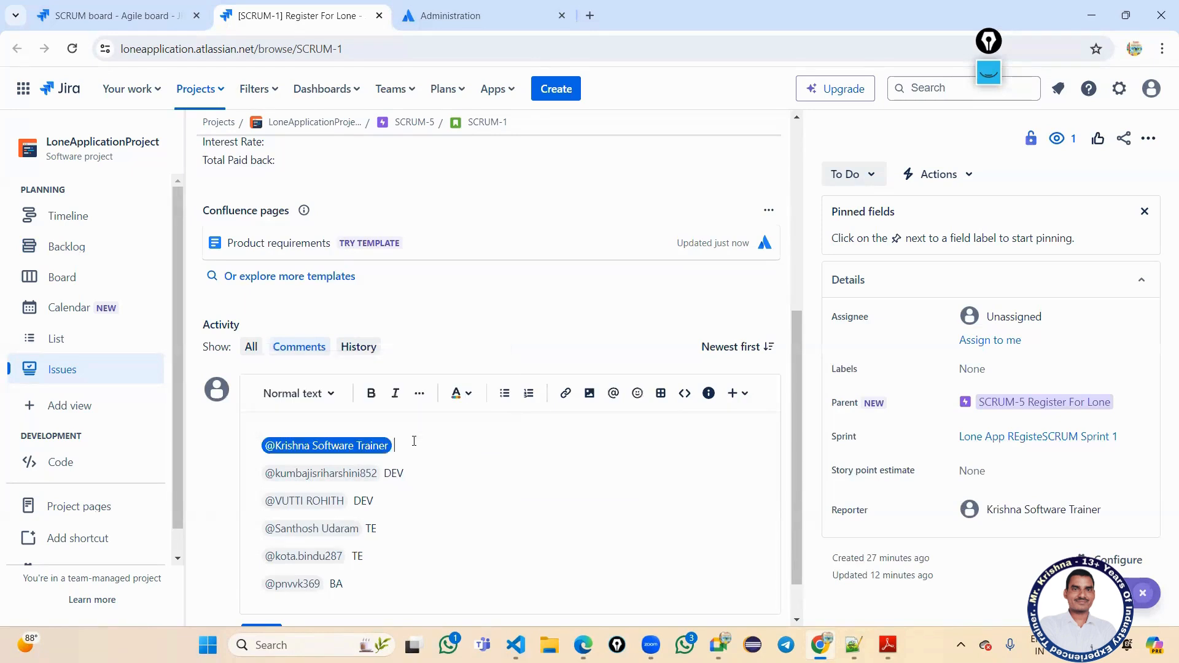
text(SM and PO)
scroll(481, 488, down, 1)
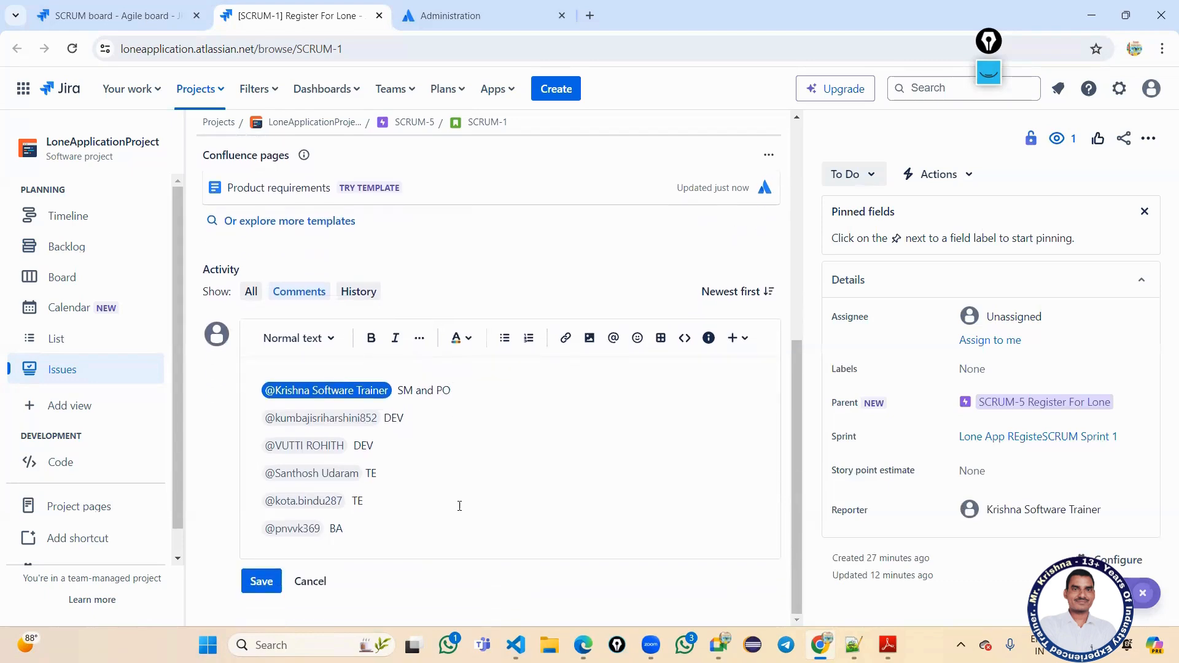
Post the team roles comment, review the Register For Lone description, then show the desktop.
click(260, 579)
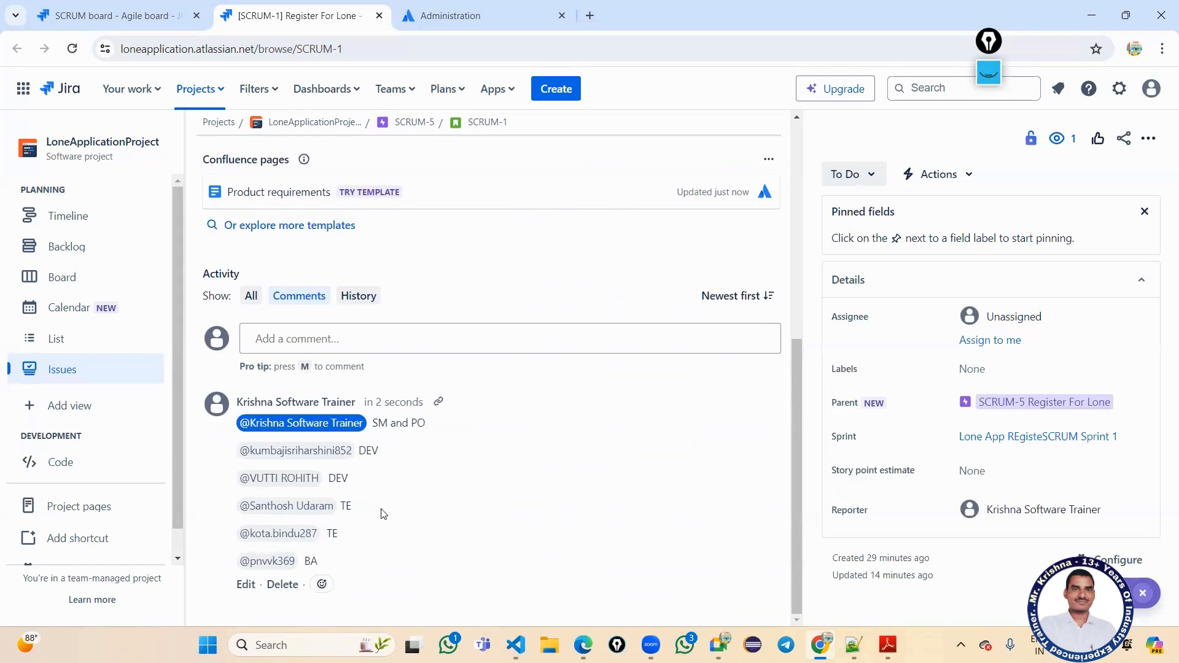
scroll(421, 465, up, 4)
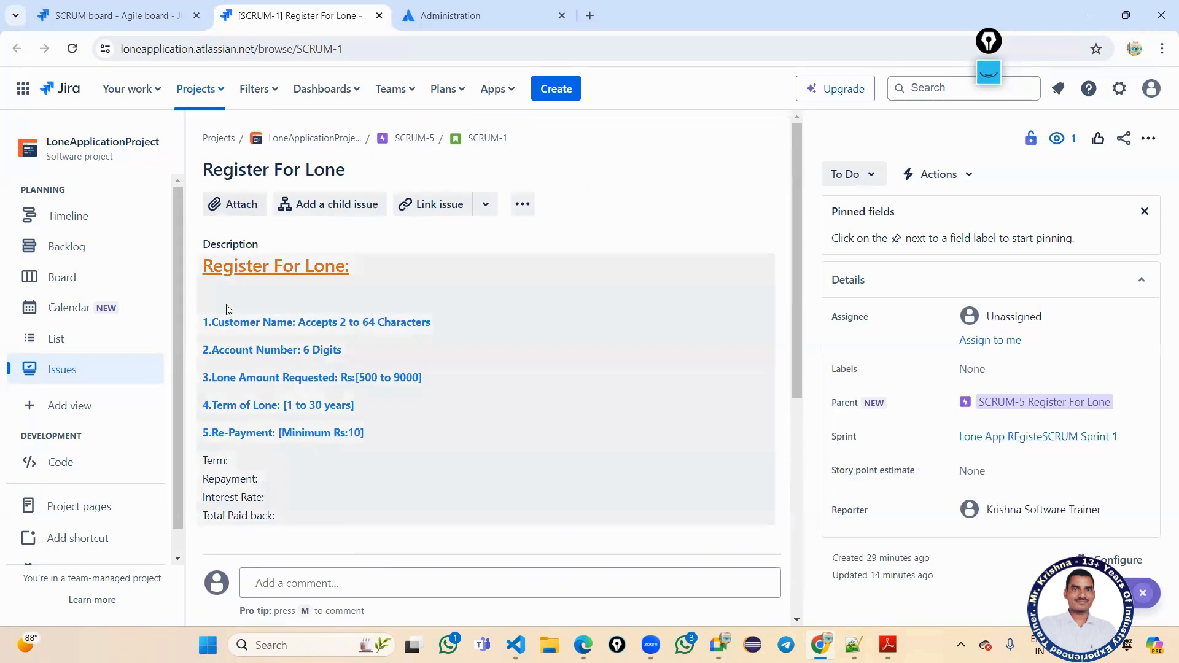
drag(204, 268, 351, 279)
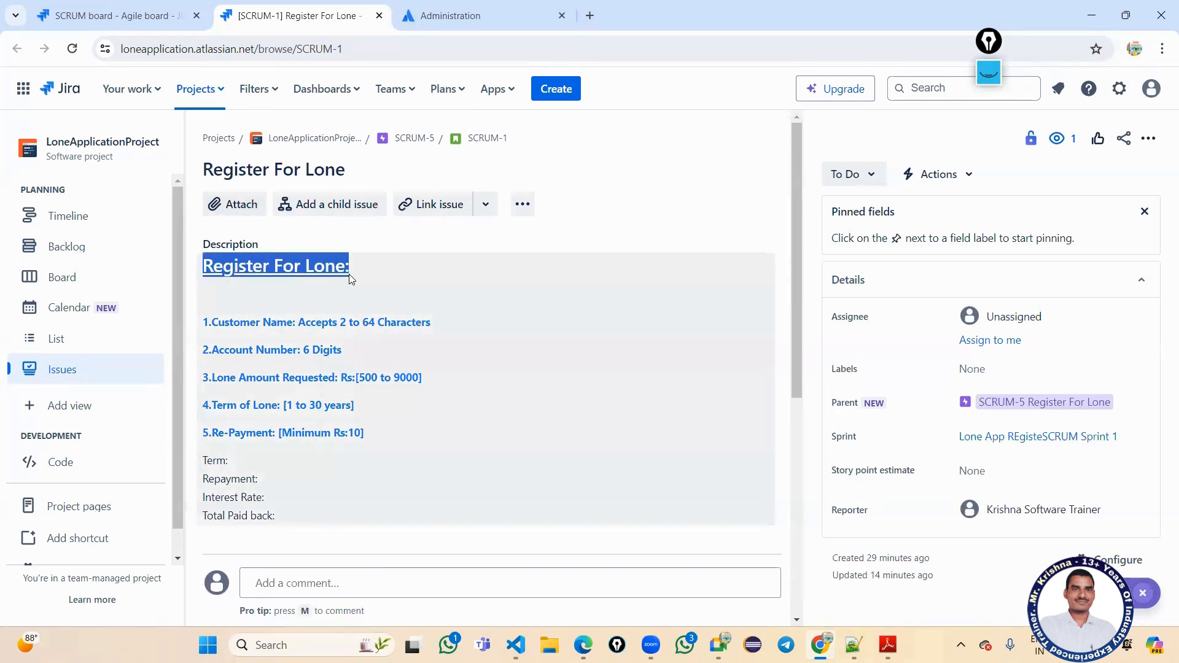
click(375, 239)
scroll(500, 396, down, 5)
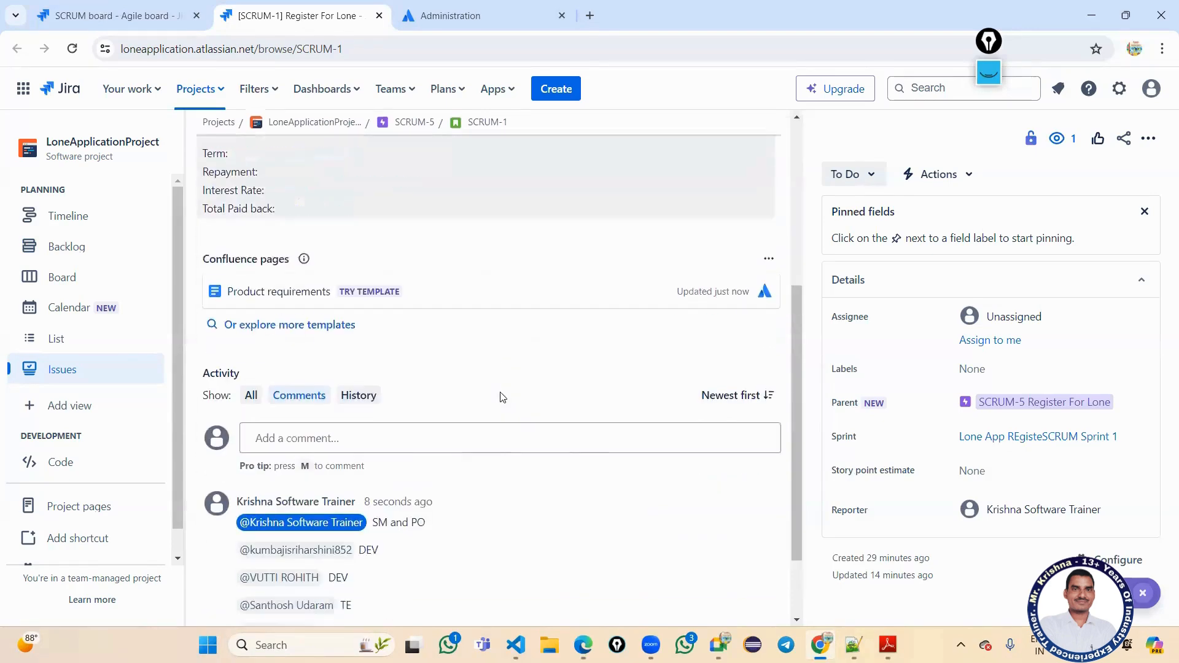
scroll(500, 396, down, 2)
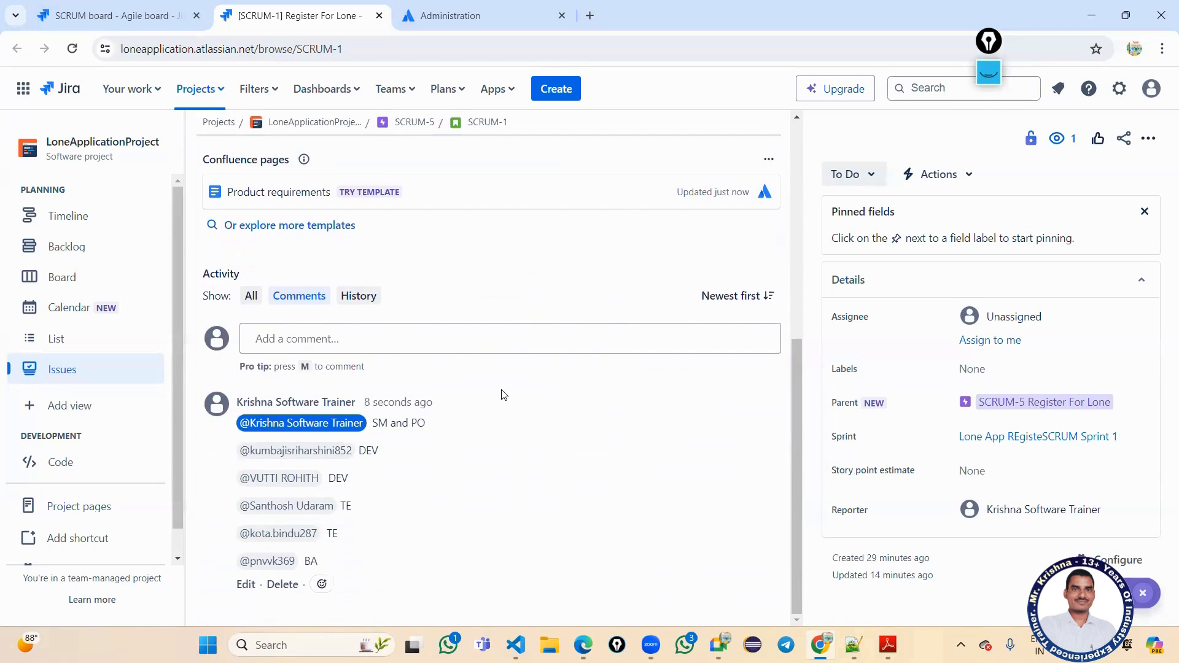
key(super+d)
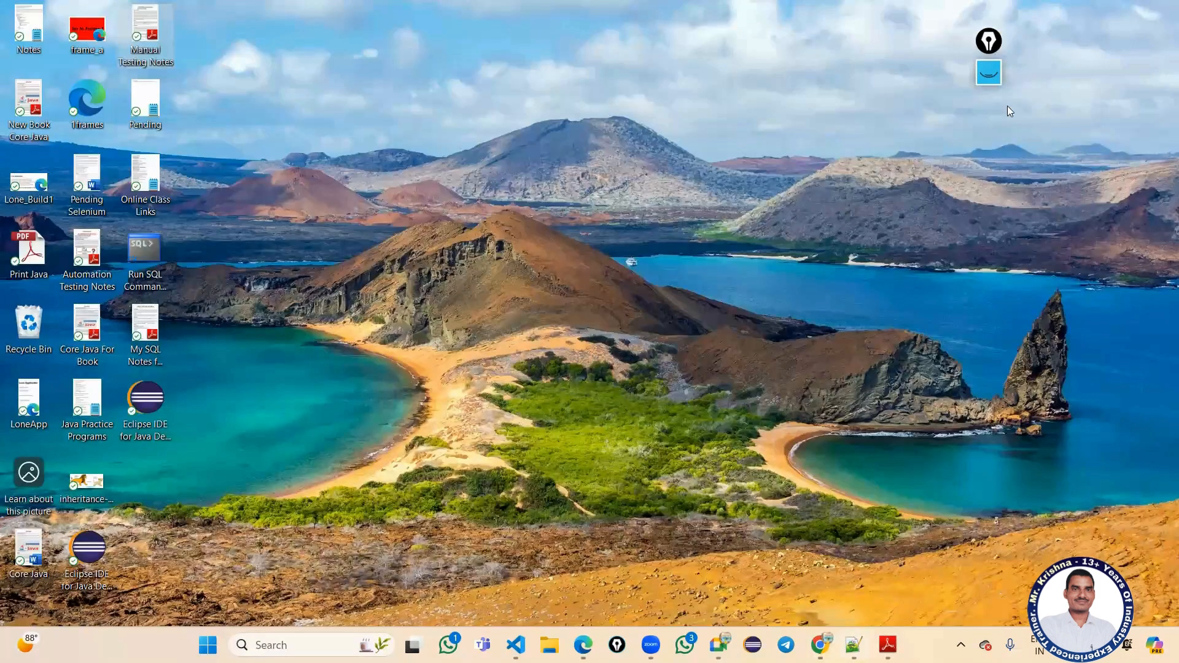
In Manual Testing Notes.pdf, highlight the Developer Tasks: Understanding Requirements, Designing, Coding, Unit Testing, Integration Testing.
key(alt+Tab)
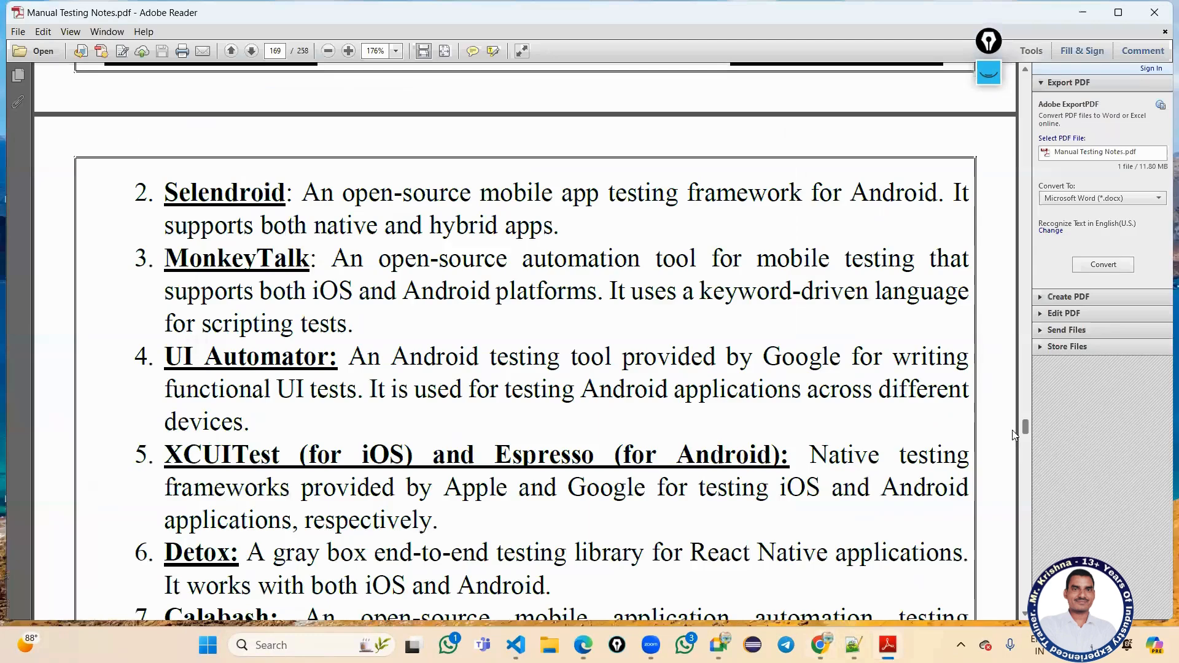
click(1024, 468)
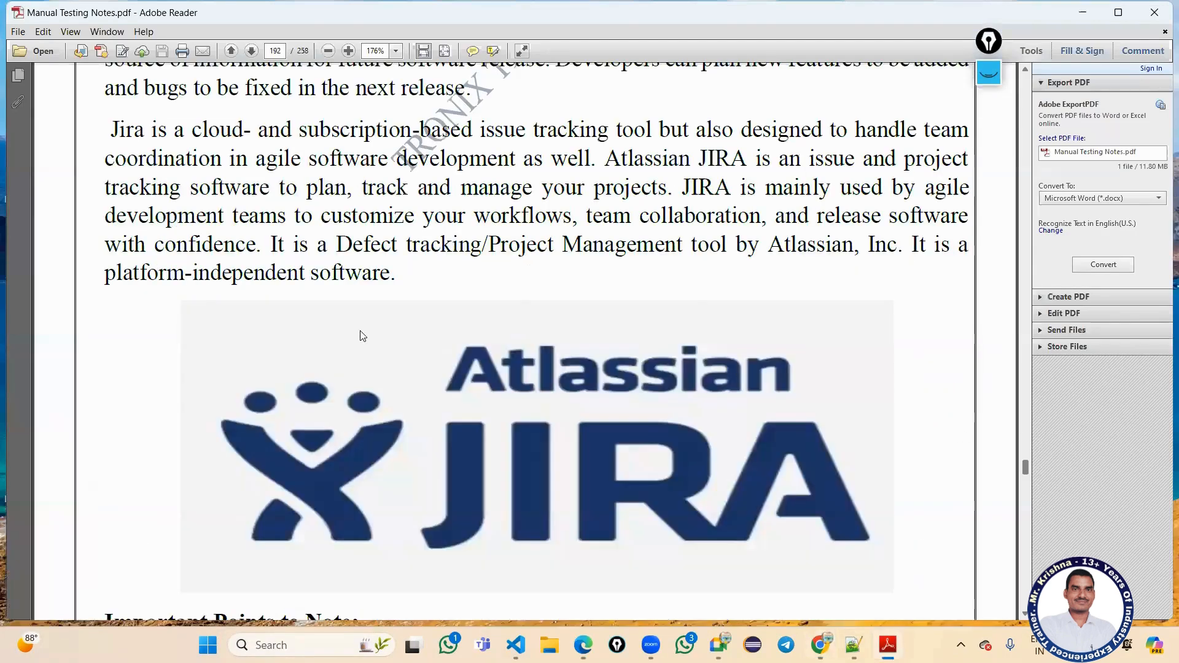
scroll(356, 313, down, 1)
scroll(356, 313, up, 3)
scroll(356, 311, up, 6)
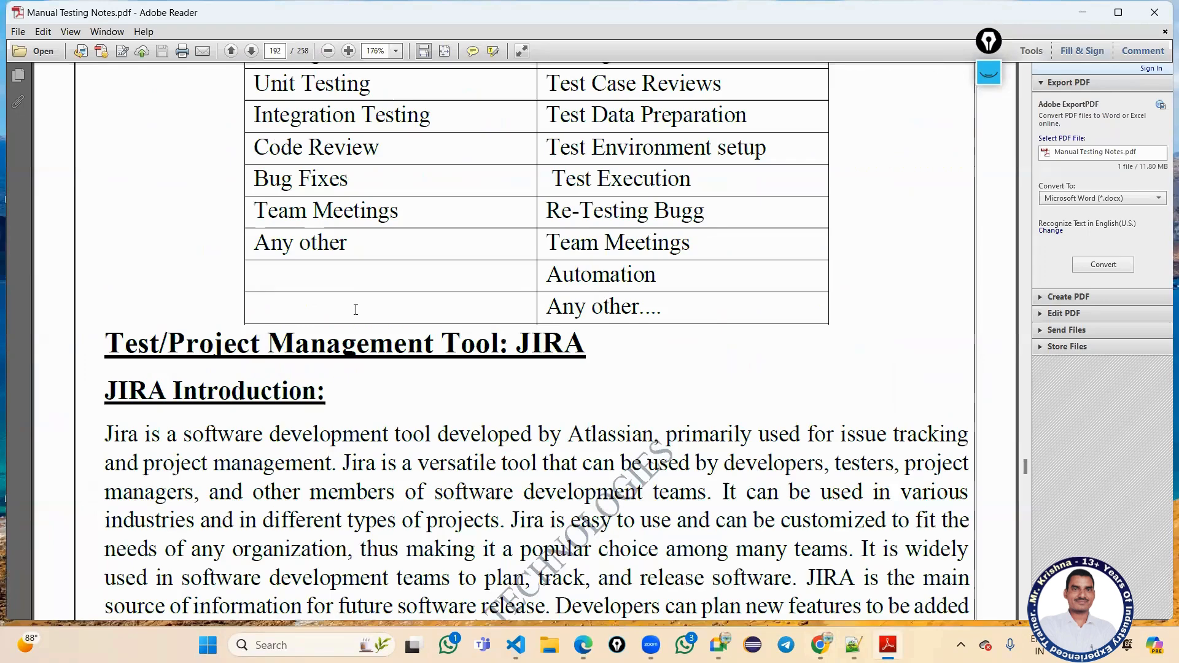
scroll(357, 302, up, 10)
scroll(317, 256, down, 4)
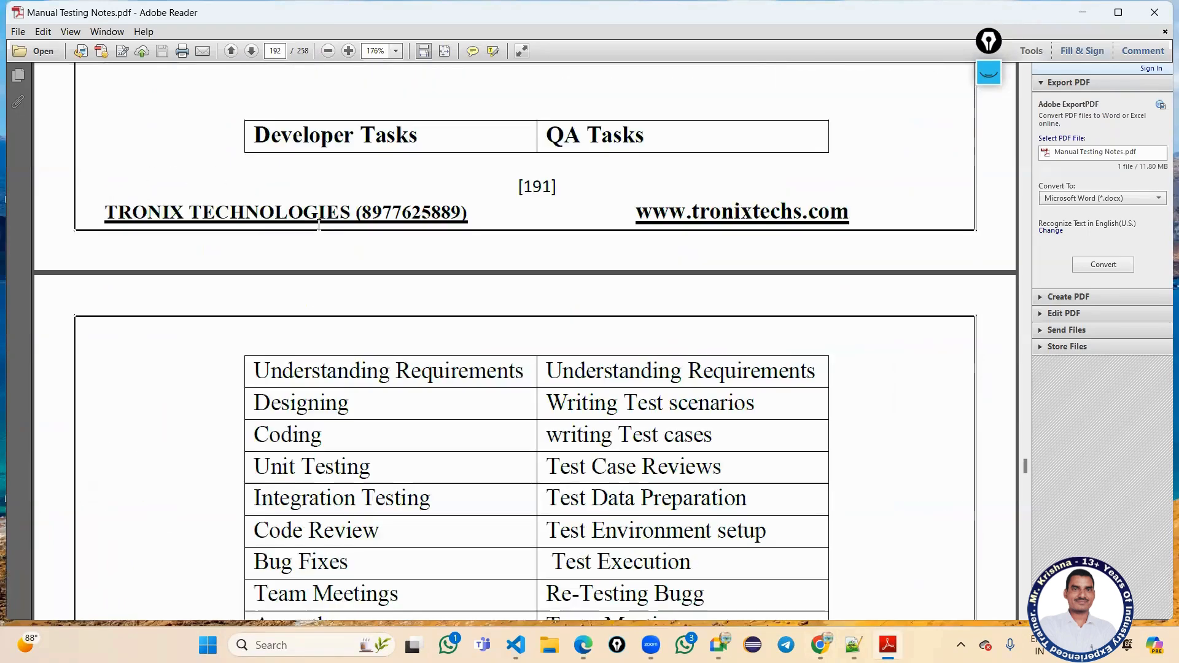
triple_click(275, 250)
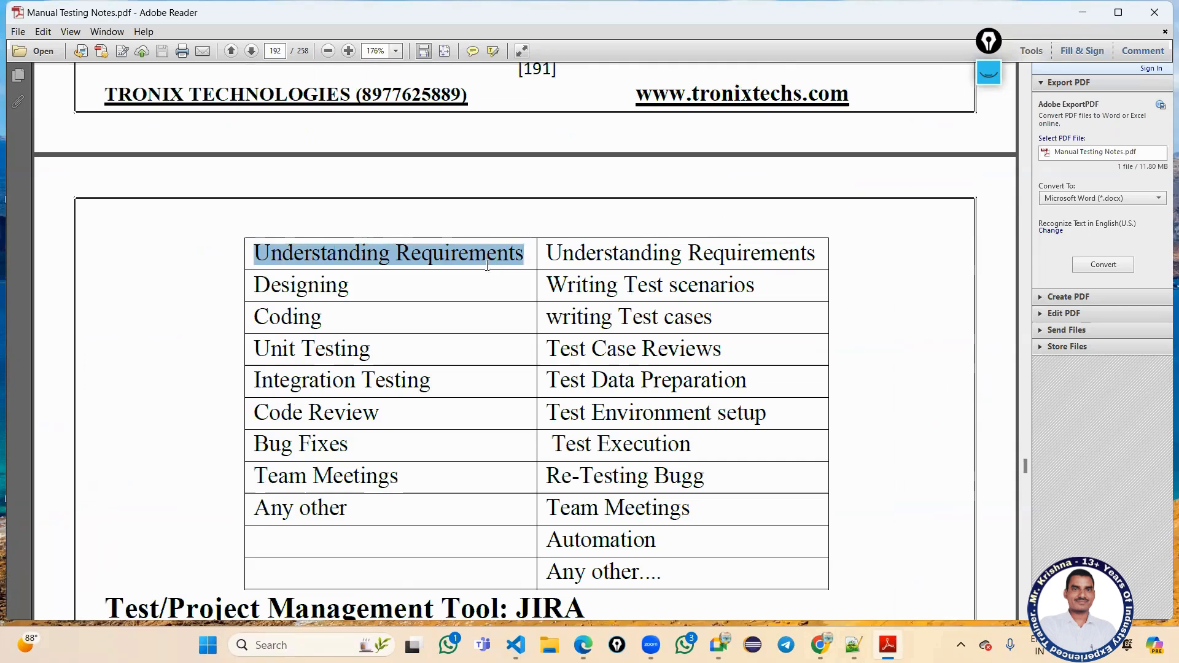
drag(270, 286, 340, 286)
drag(281, 318, 324, 317)
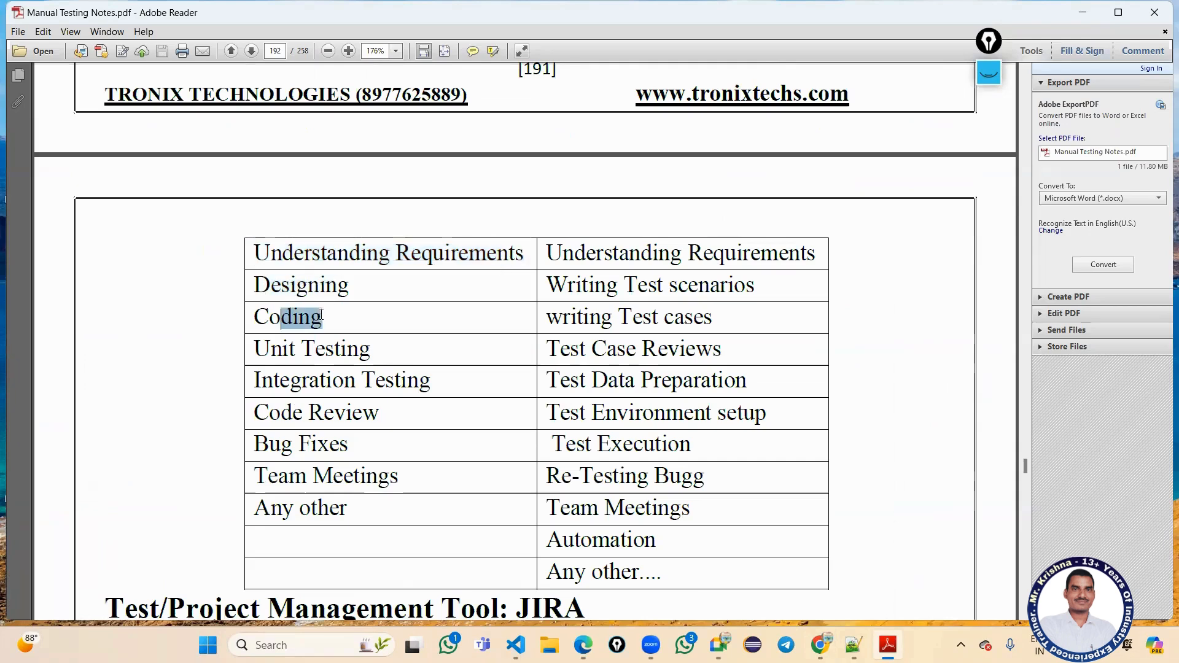
triple_click(284, 349)
drag(273, 382, 361, 381)
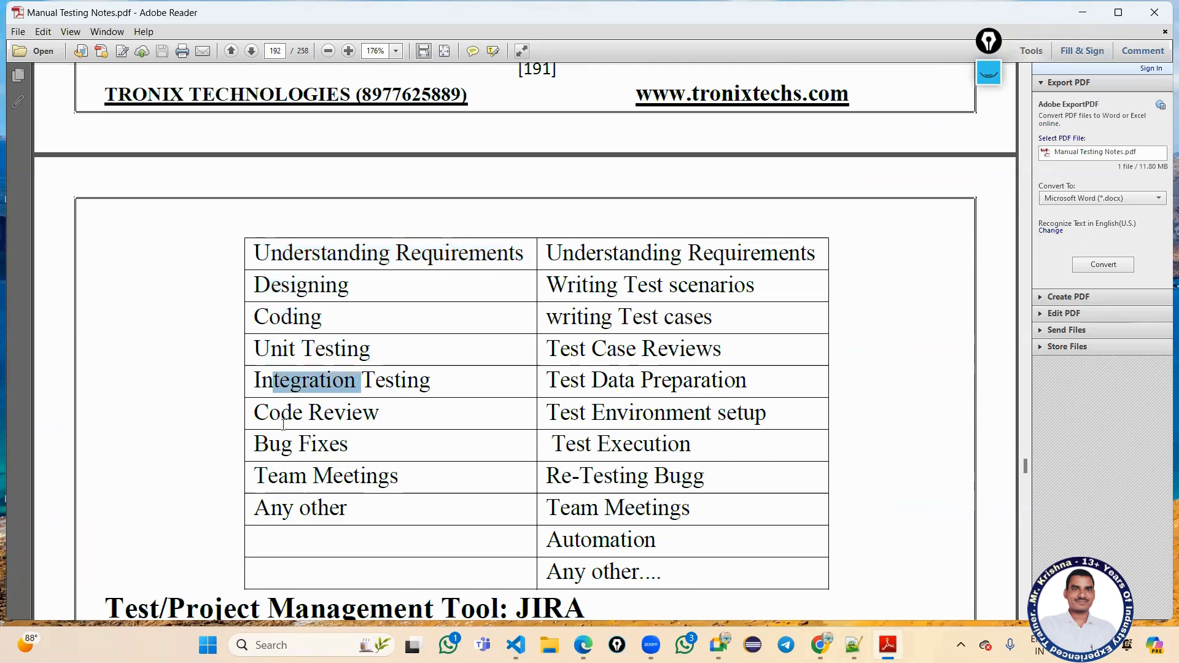
drag(261, 416, 331, 482)
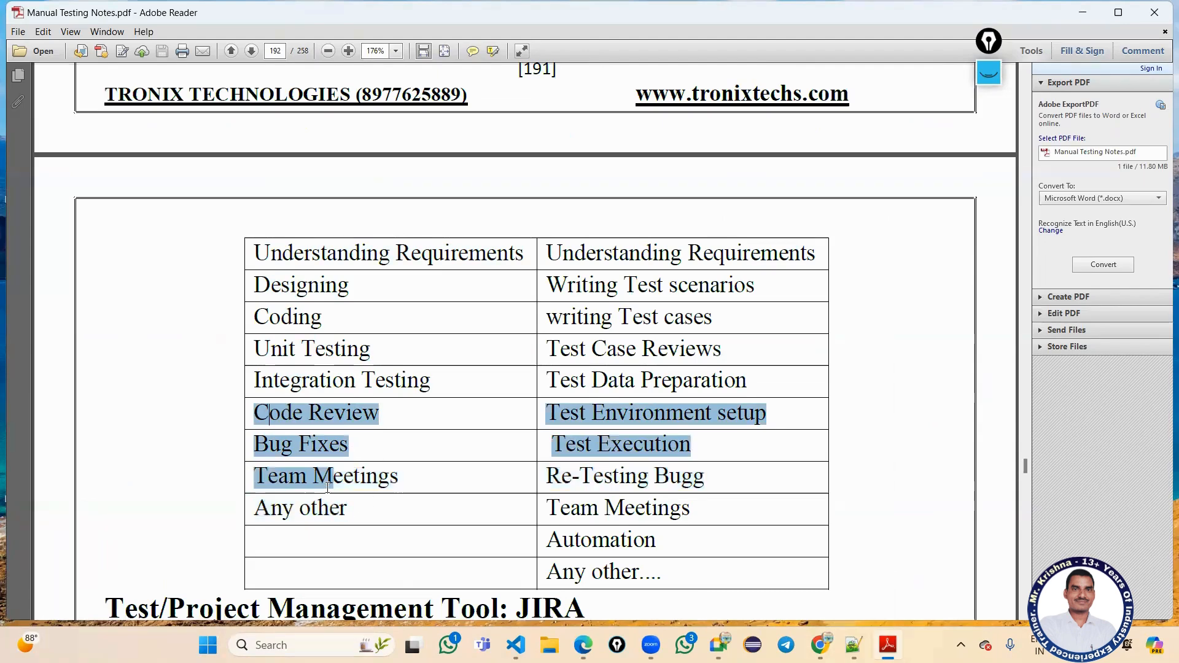
Highlight the QA Tasks Understanding Requirements, Test scenarios and Test cases, then return to SCRUM-1.
scroll(585, 402, up, 3)
scroll(584, 401, up, 2)
scroll(654, 301, down, 4)
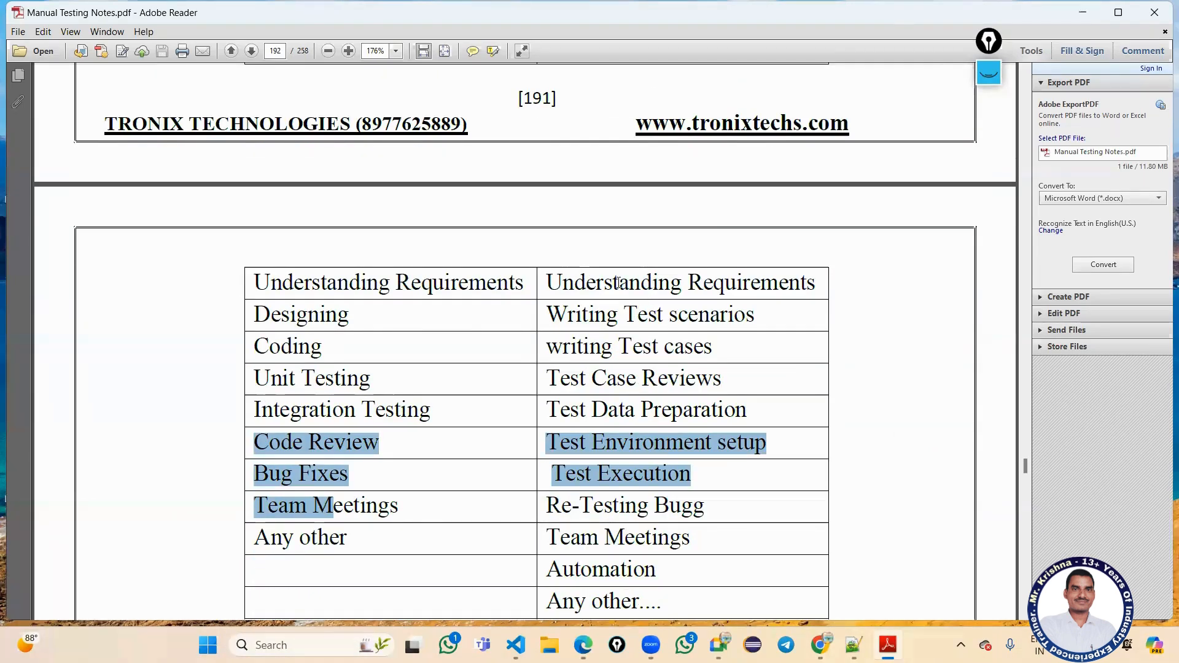
triple_click(697, 295)
drag(617, 315, 755, 314)
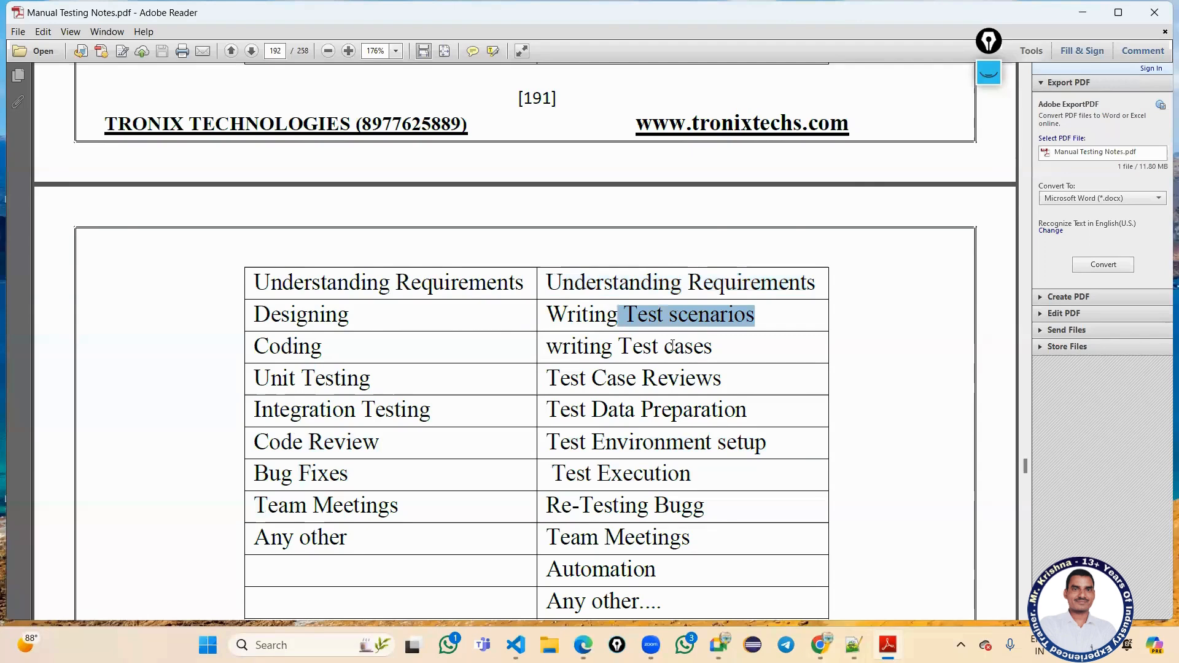
drag(649, 349, 685, 415)
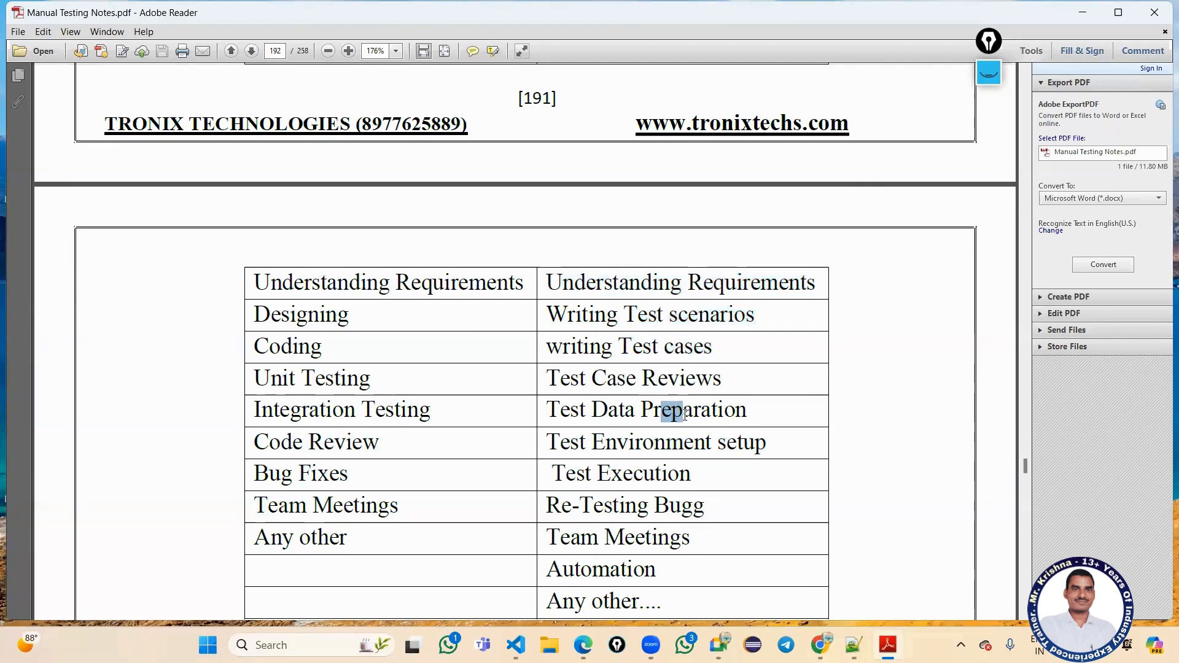
click(686, 438)
scroll(688, 438, up, 4)
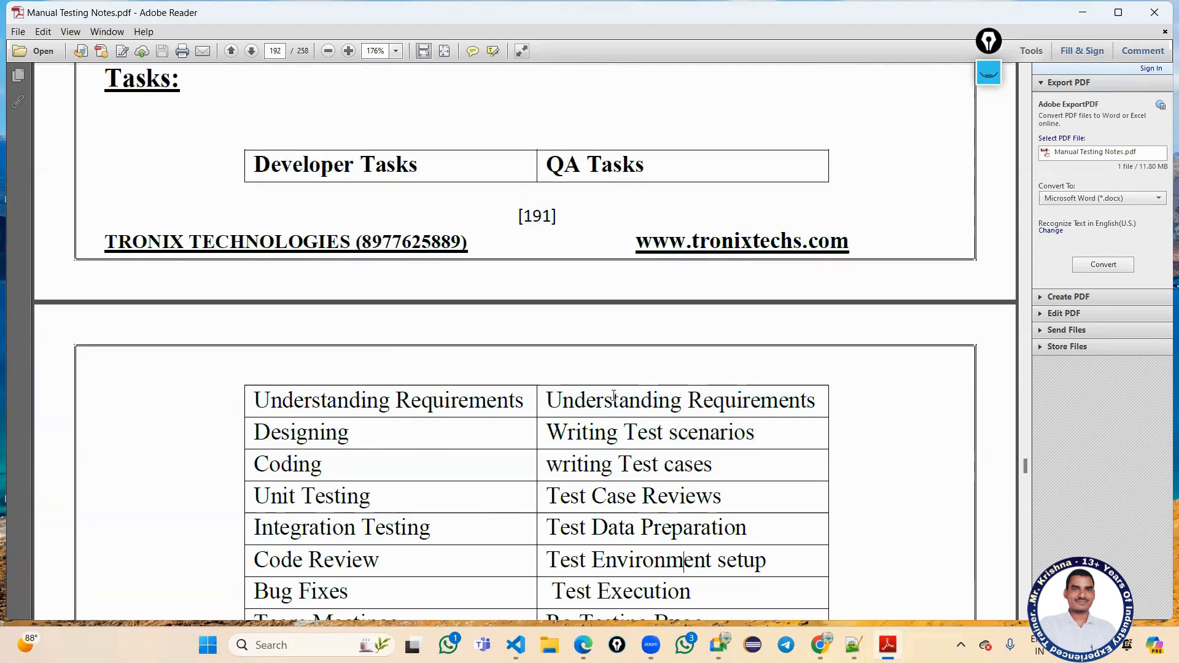
scroll(755, 575, down, 3)
click(821, 645)
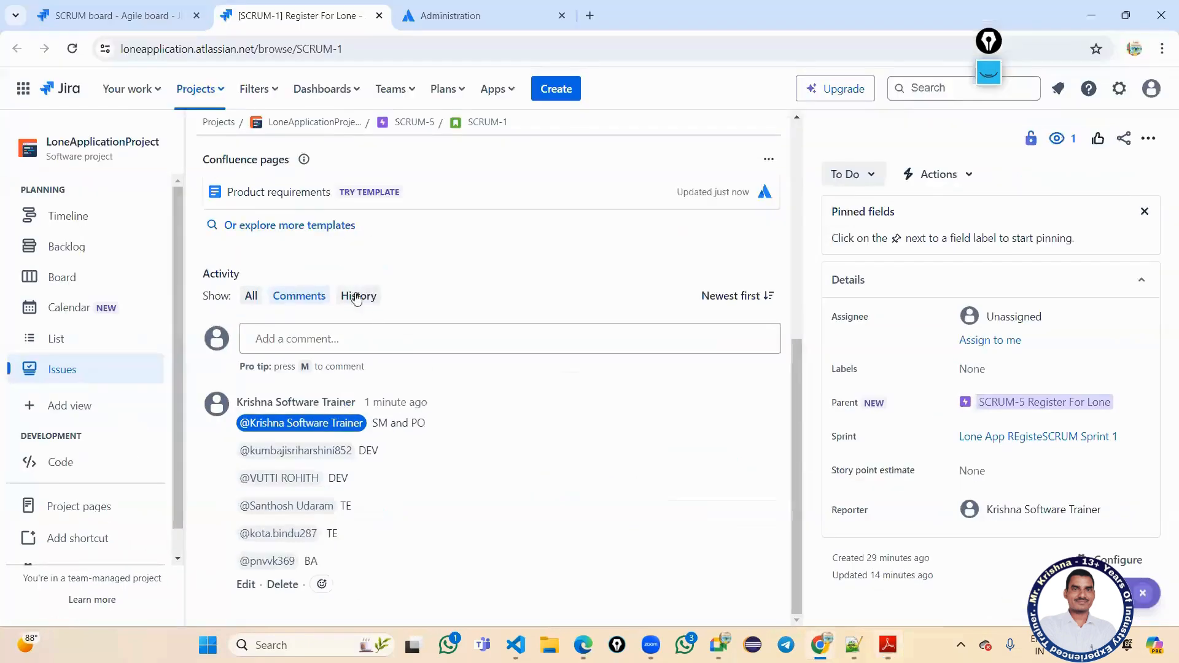
Start a child issue on SCRUM-1, taking Understanding Requirements from the notes as its name.
scroll(348, 290, up, 1)
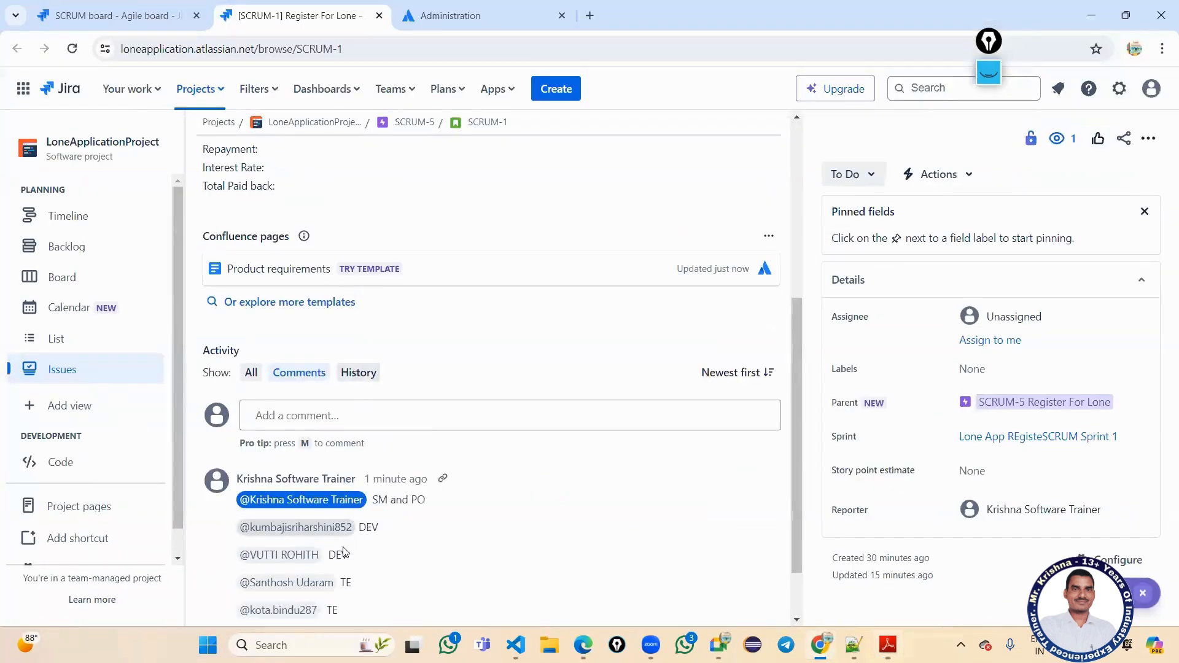
scroll(297, 541, up, 5)
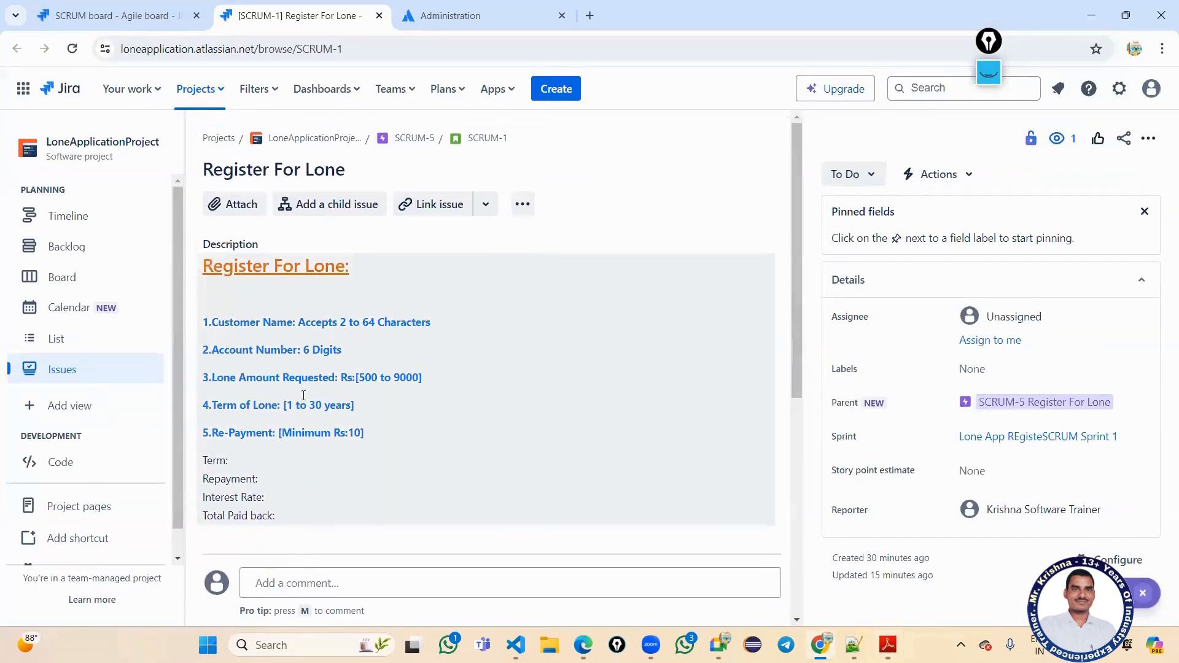
click(320, 204)
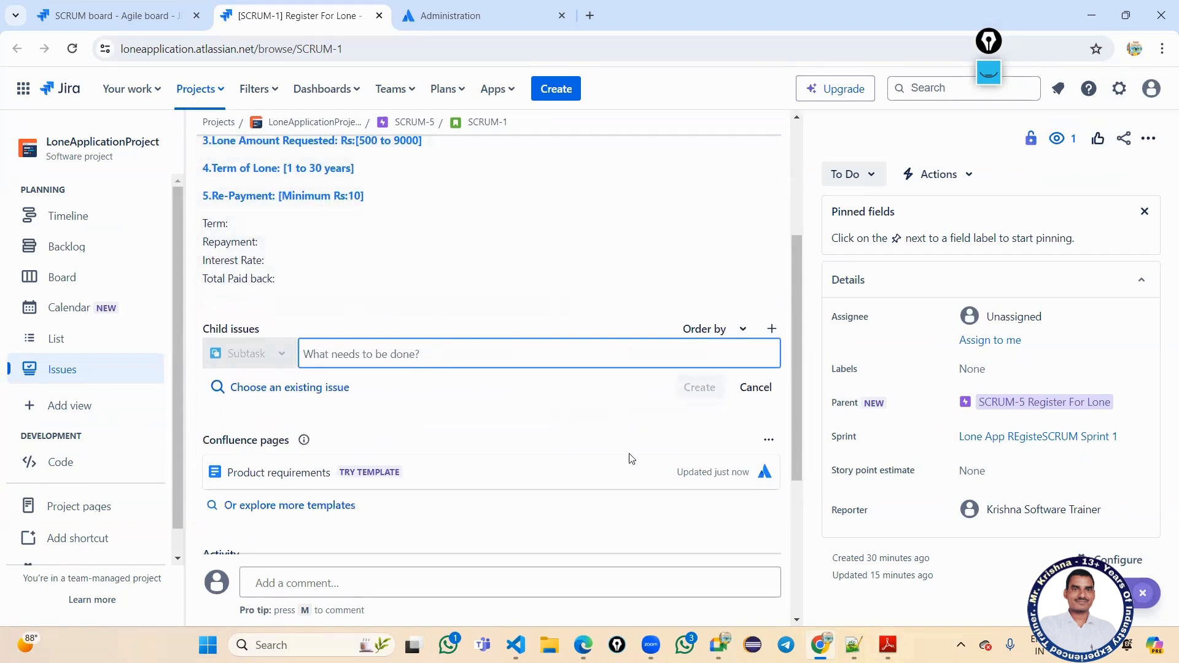
click(888, 645)
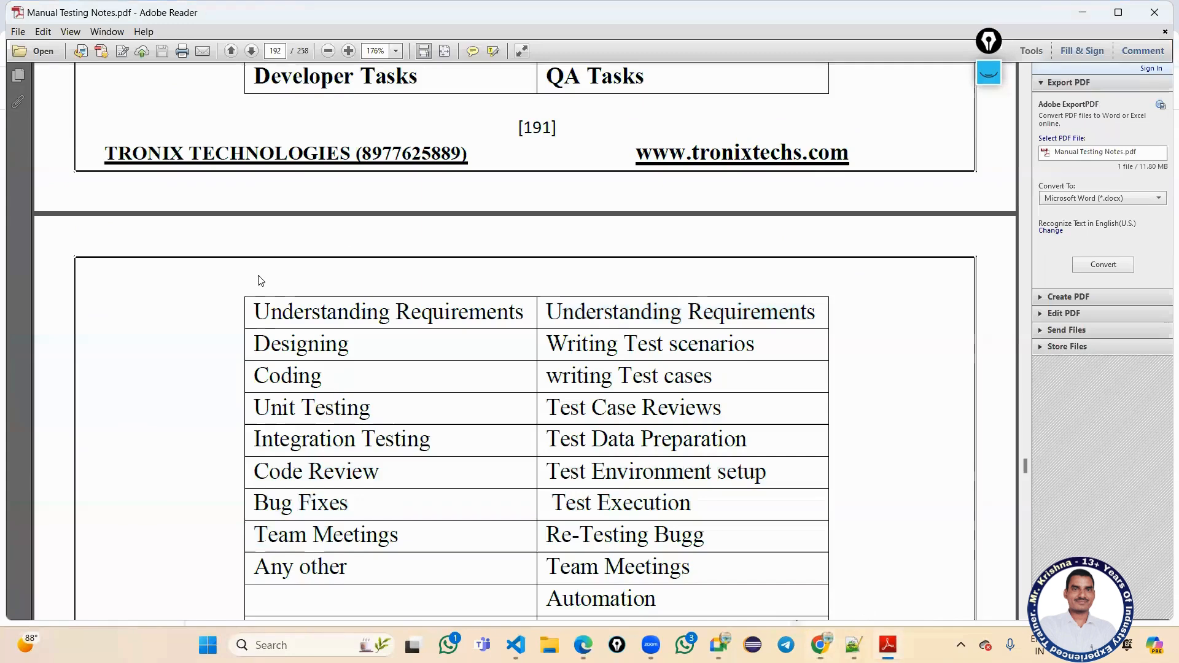
drag(255, 311, 463, 313)
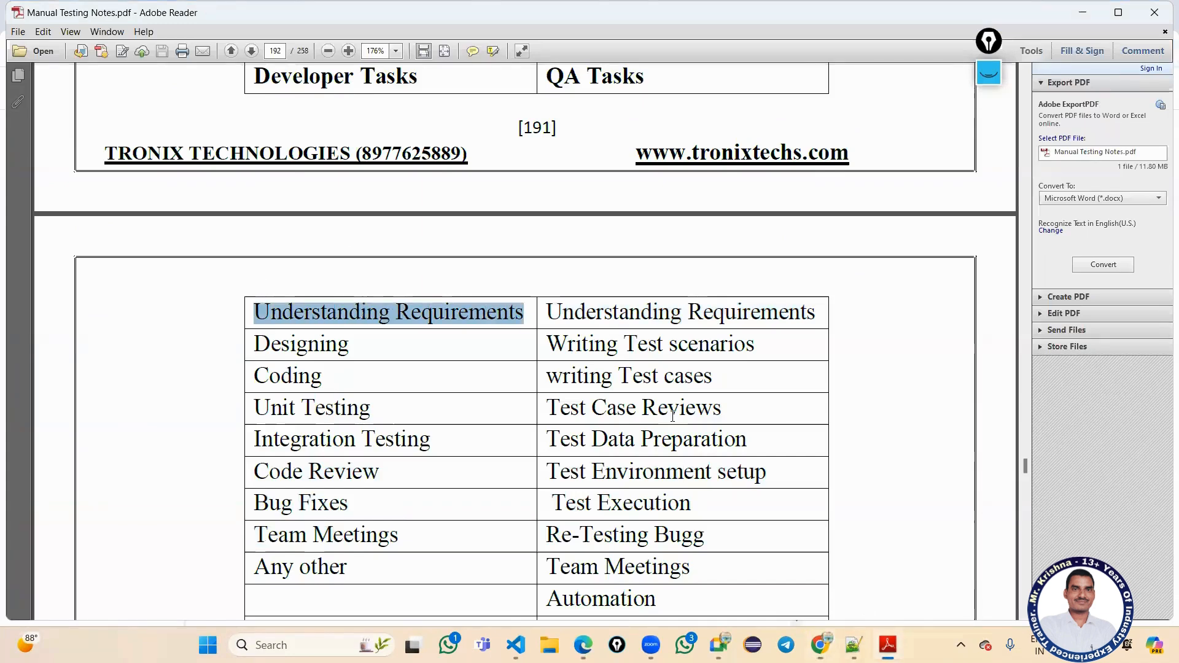
click(826, 642)
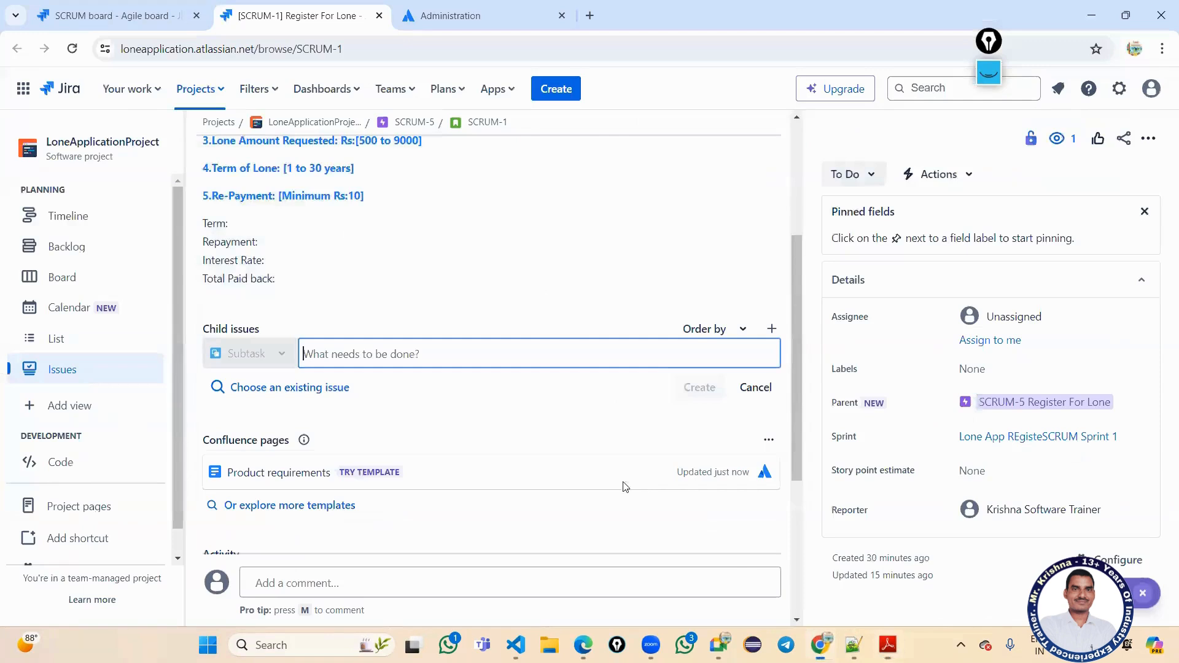
Create child issues '1.Understanding Requirements[DEV]' and '2.Designing', copying Designing from the notes.
text(1.Understanding Requirements[)
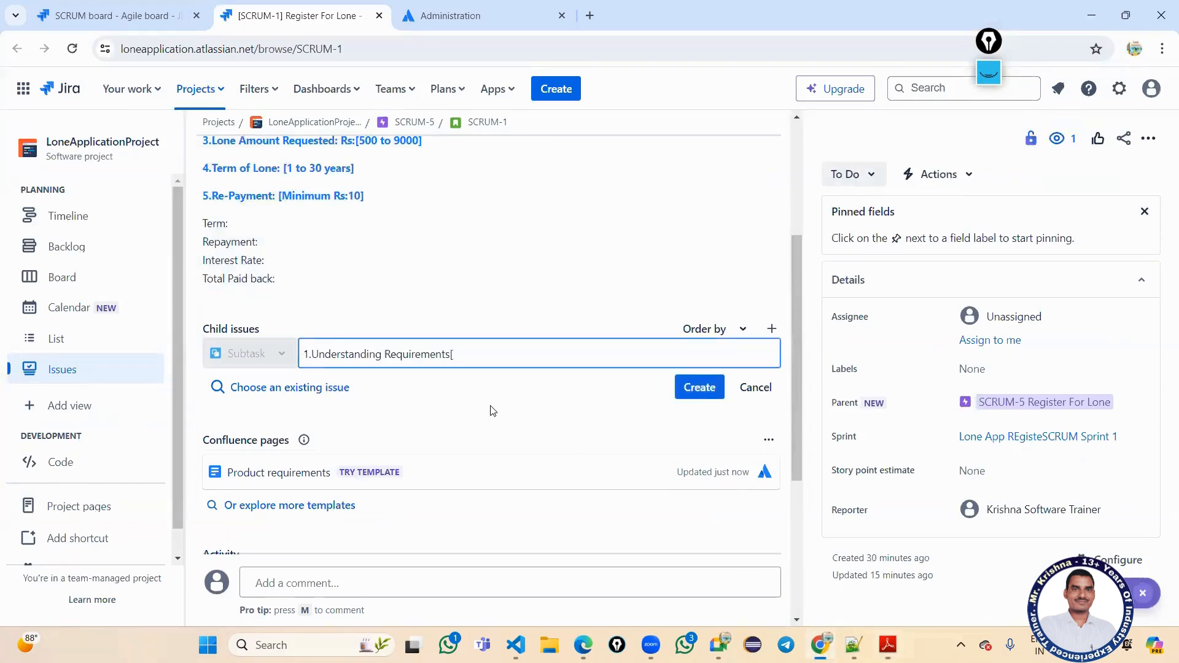
text( DEV])
click(709, 393)
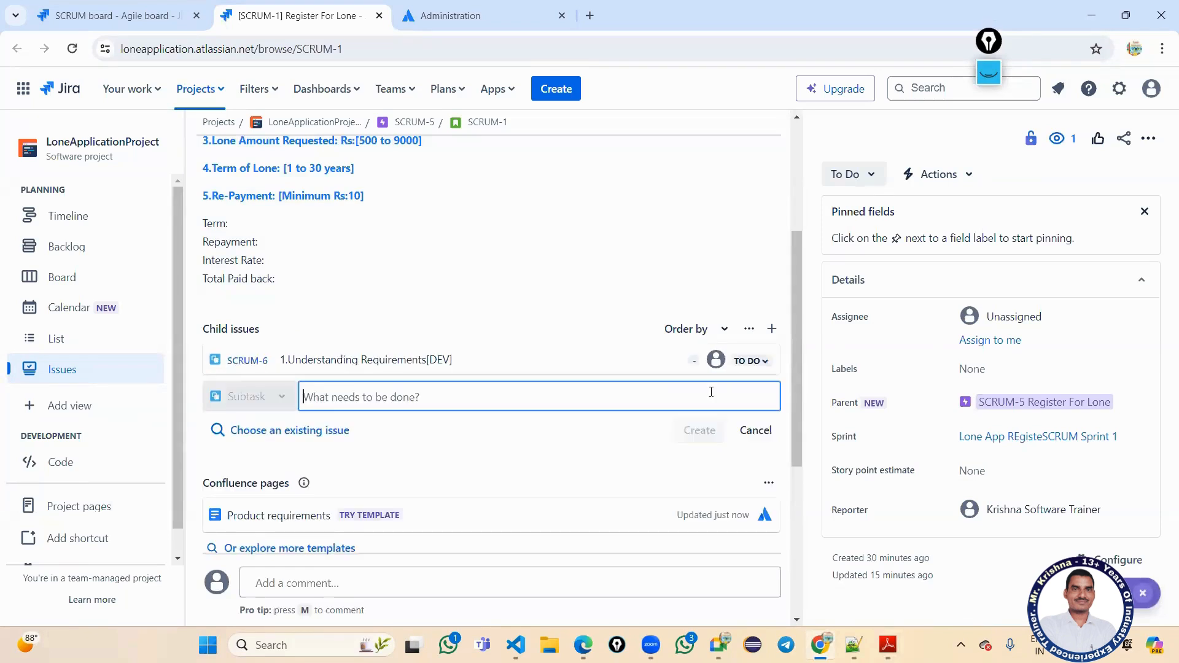
text(2.)
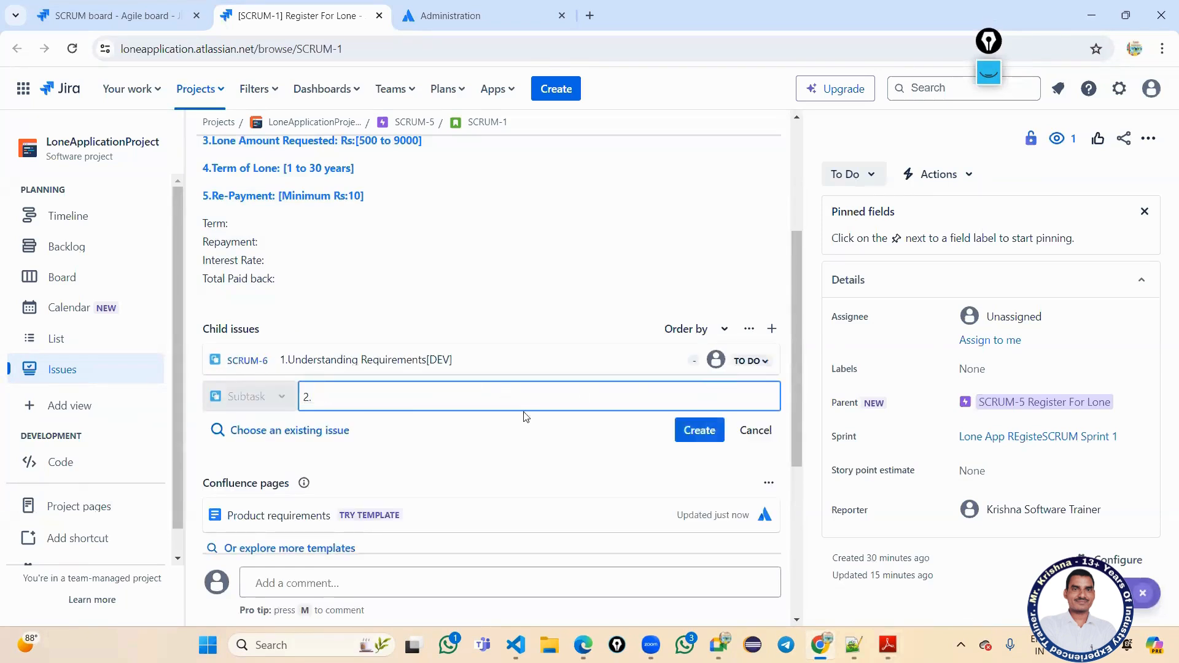
click(887, 645)
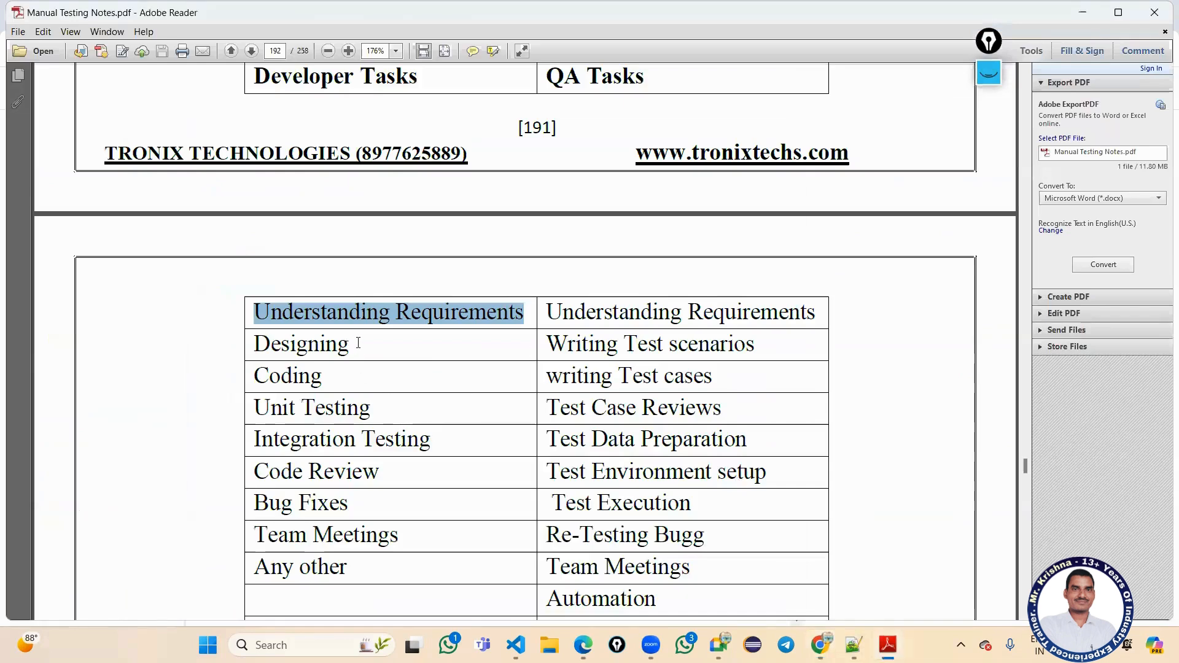
double_click(266, 343)
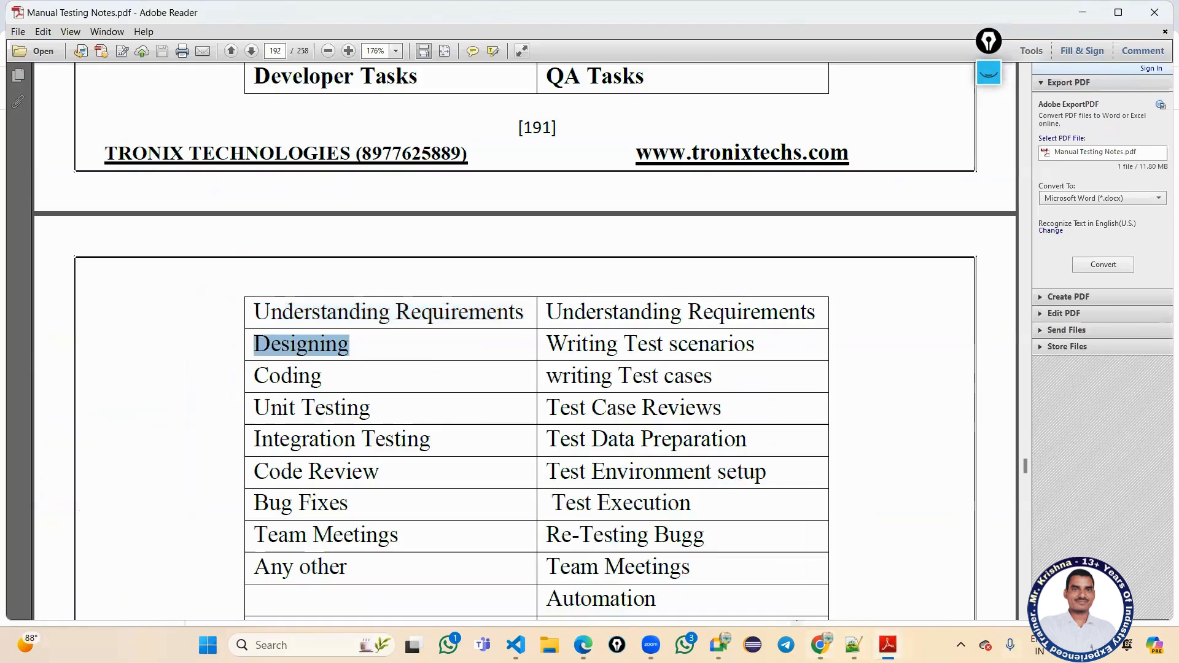
key(ctrl+c)
key(alt+Tab)
key(ctrl+v)
key(Return)
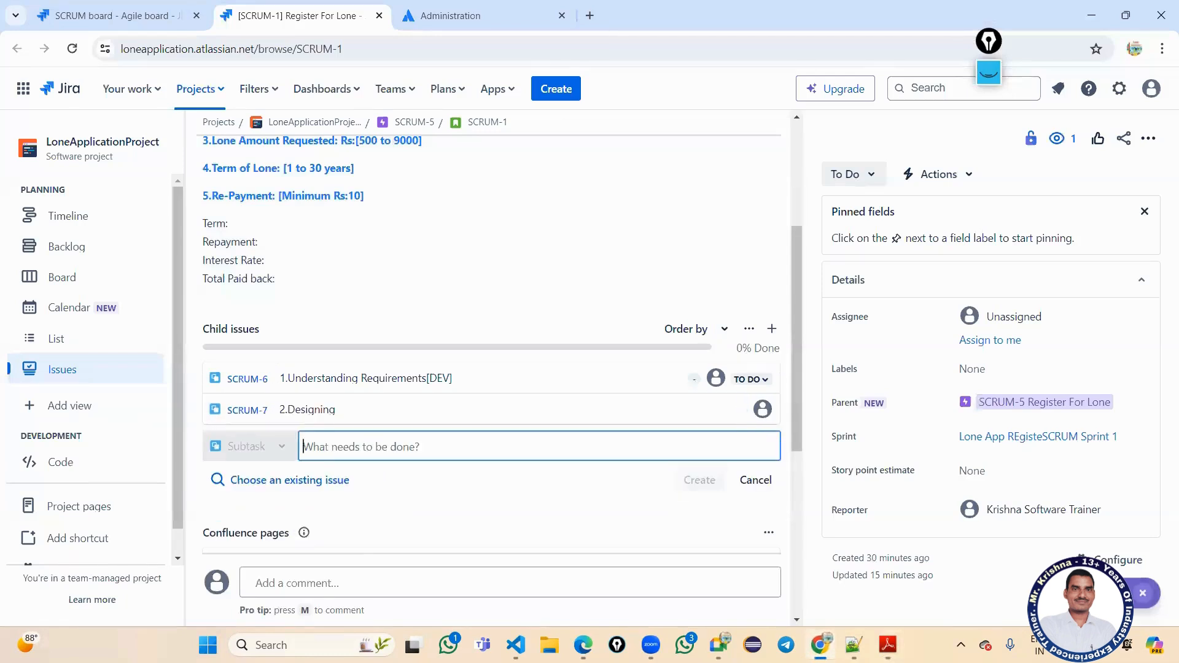
Create the '3.Coding' child issue from the notes and select Unit Testing for the next one.
text(3.)
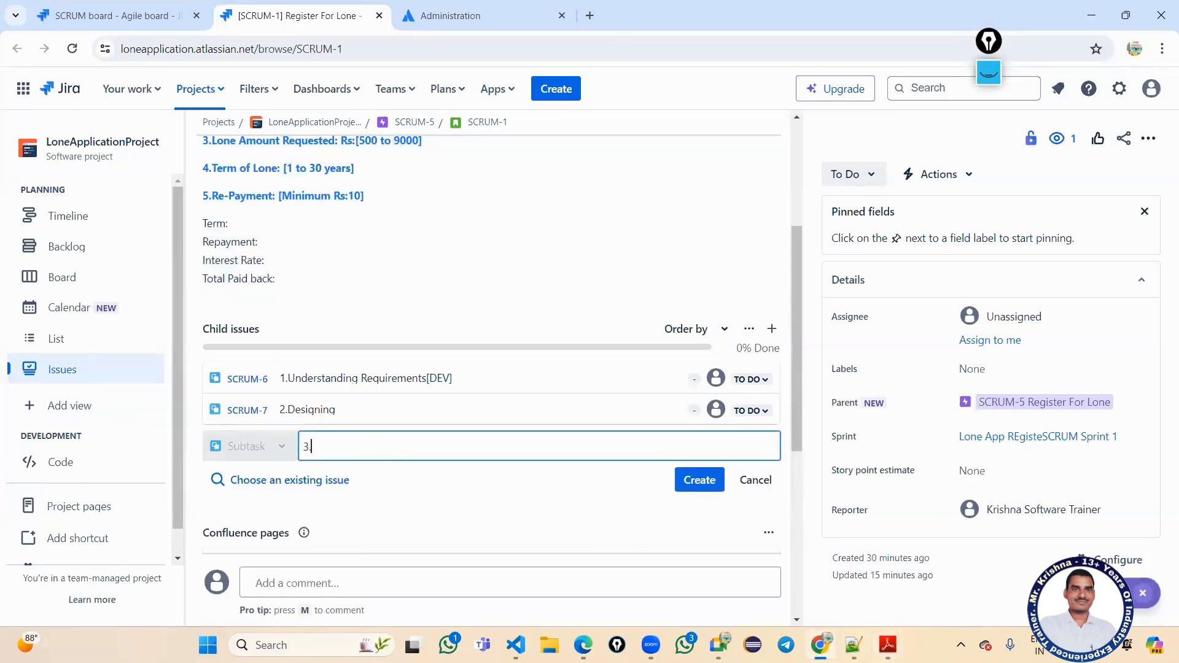
click(887, 645)
click(303, 374)
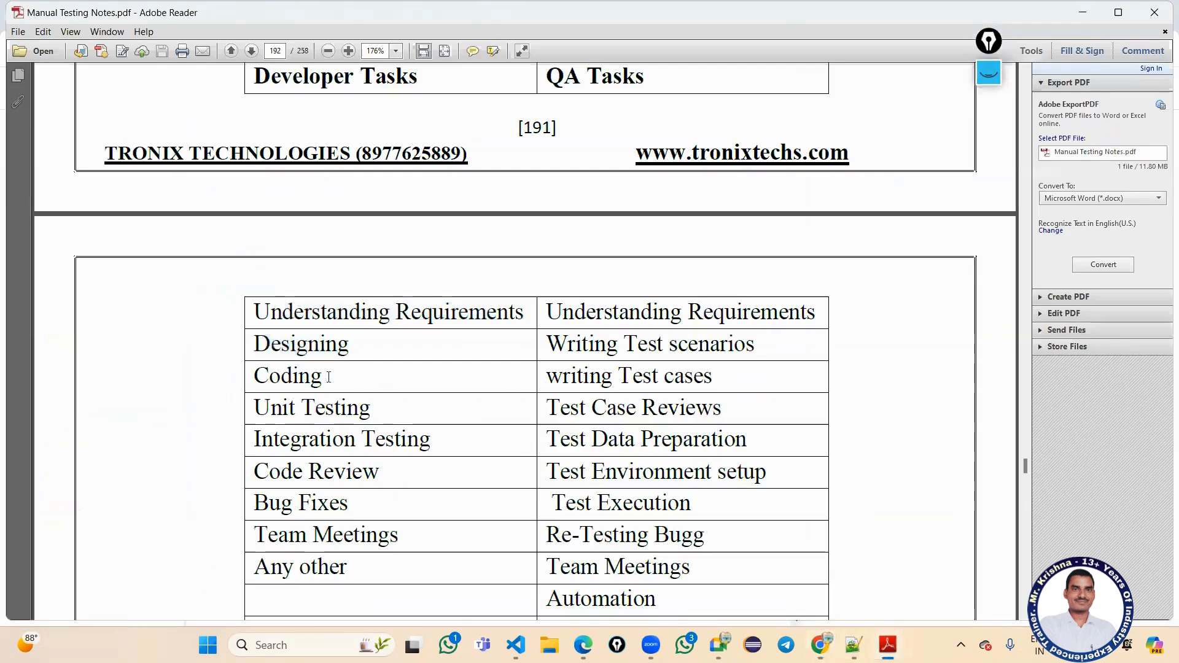
drag(323, 375, 251, 376)
key(ctrl+c)
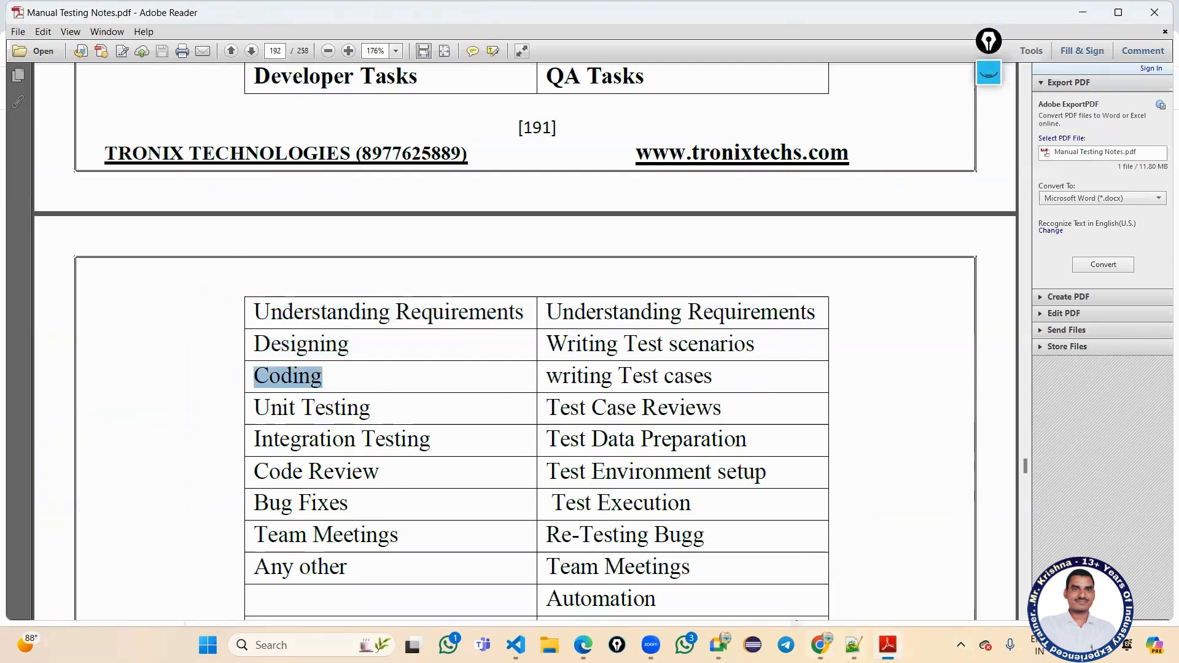
key(alt+Tab)
key(ctrl+v)
key(Return)
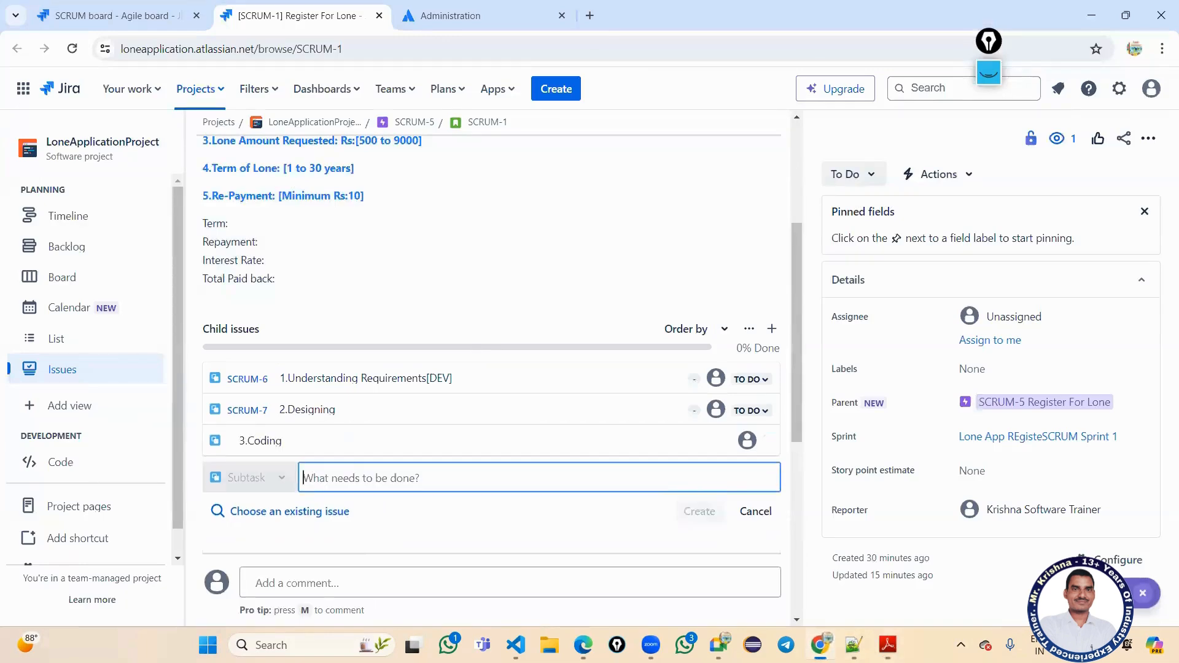
key(alt+Tab)
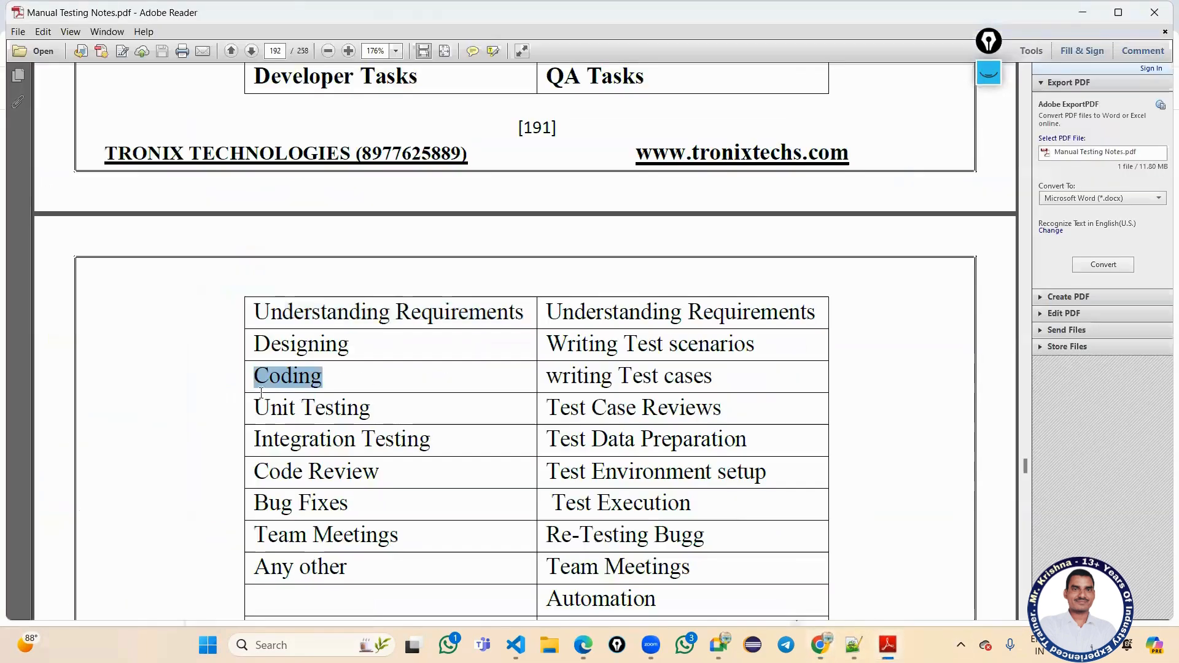
drag(371, 409, 231, 414)
click(368, 408)
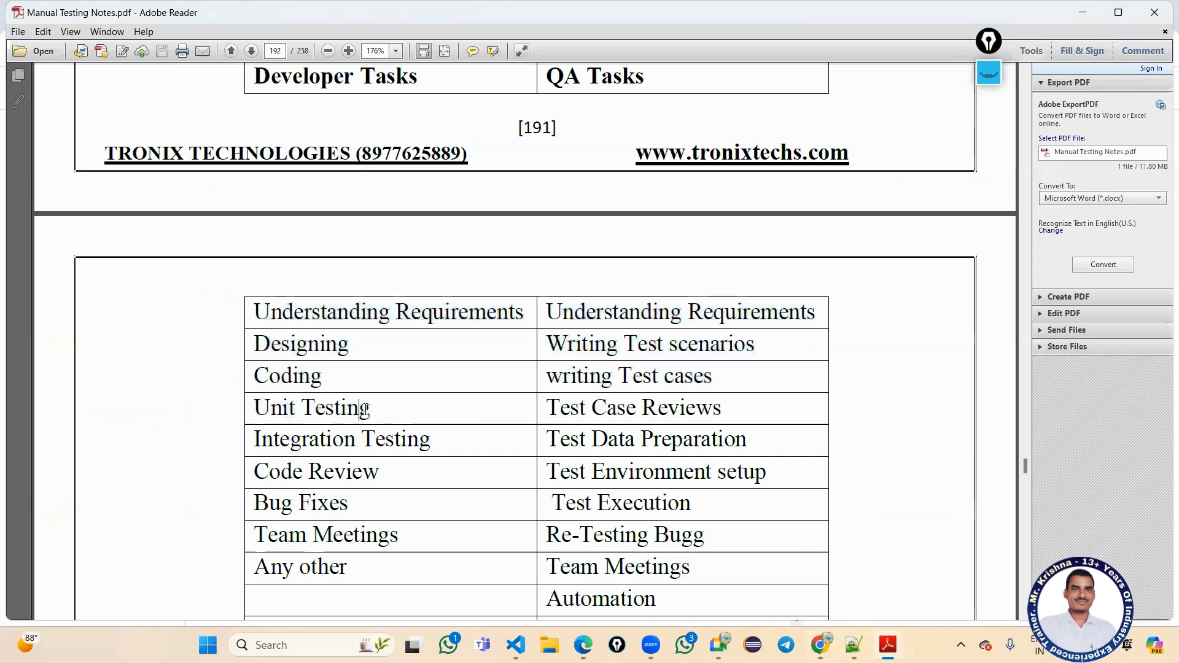
drag(370, 408, 241, 415)
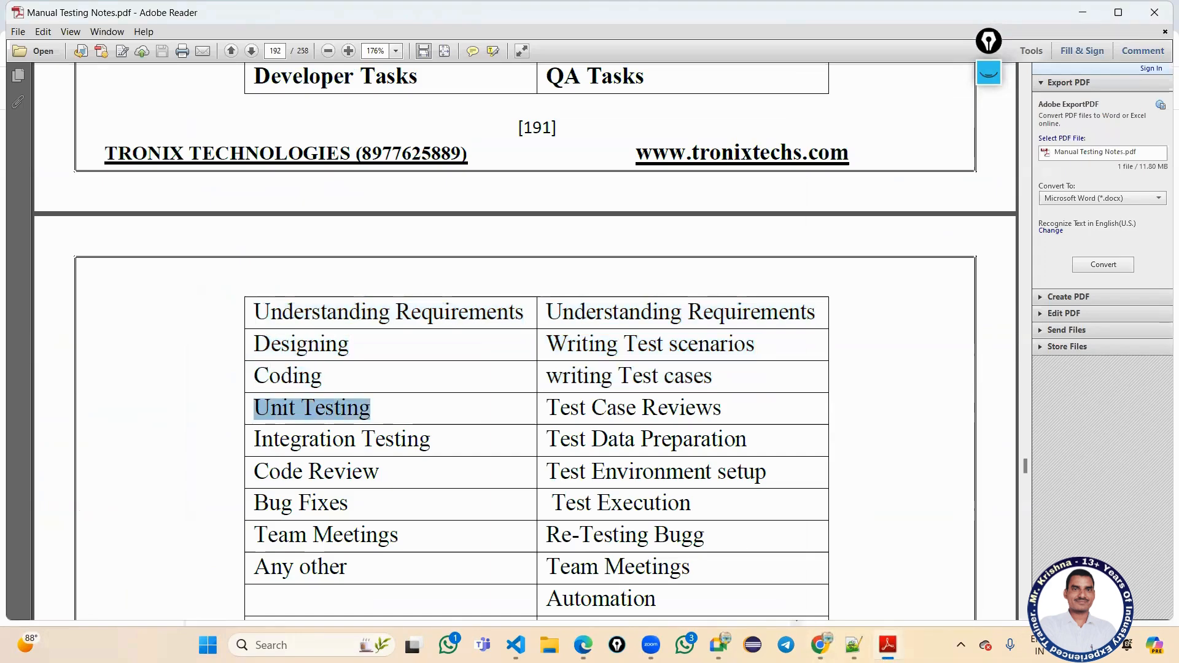
click(888, 644)
Create child issues '4.Unit Testing' and '5.Integration Testing' using names copied from the notes.
key(ctrl+v)
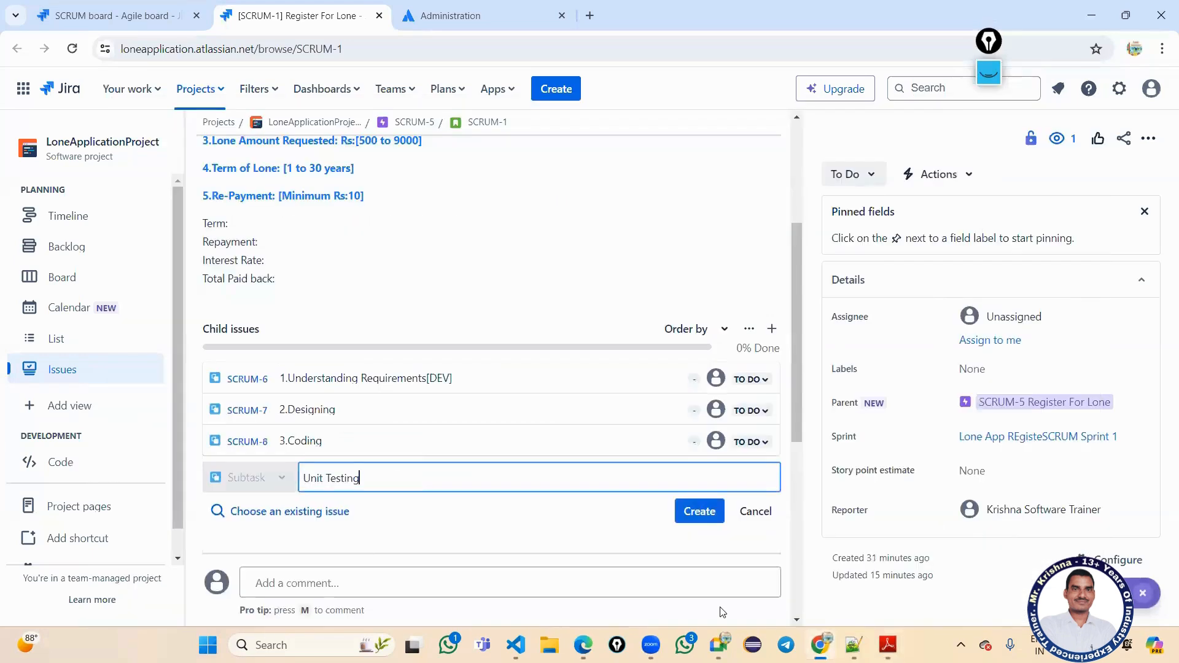
key(Left)
key(Left)
key(Left)
key(Left)
key(Left)
key(Left)
key(Left)
text(4.)
key(Return)
text(5.)
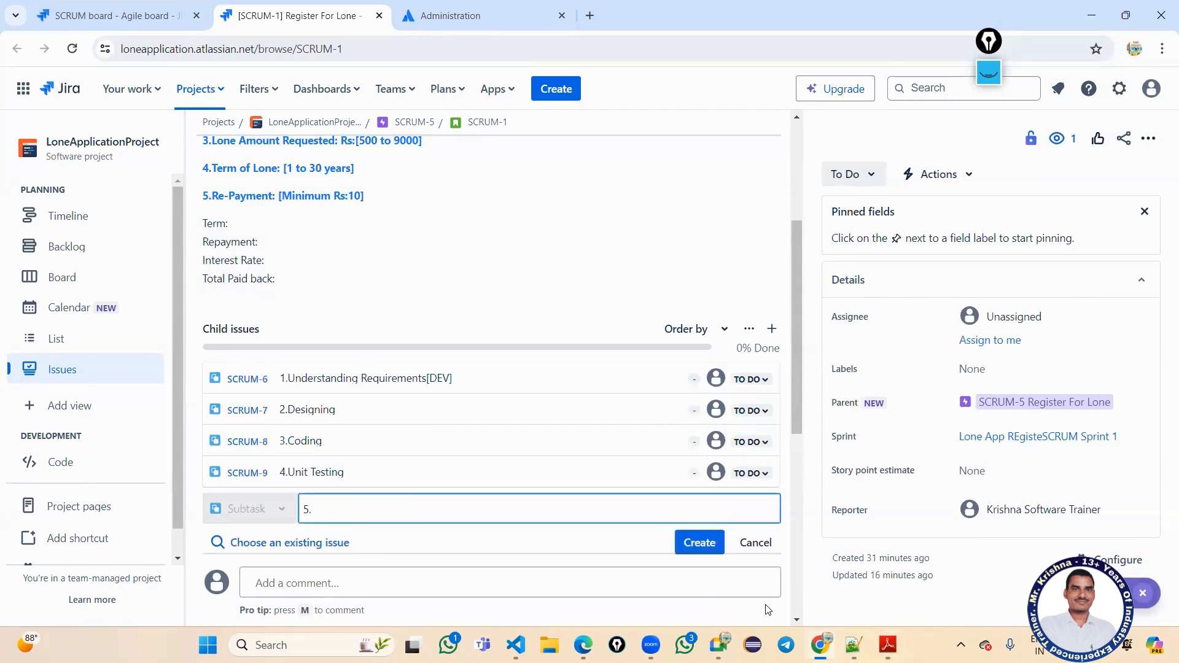
key(alt+Tab)
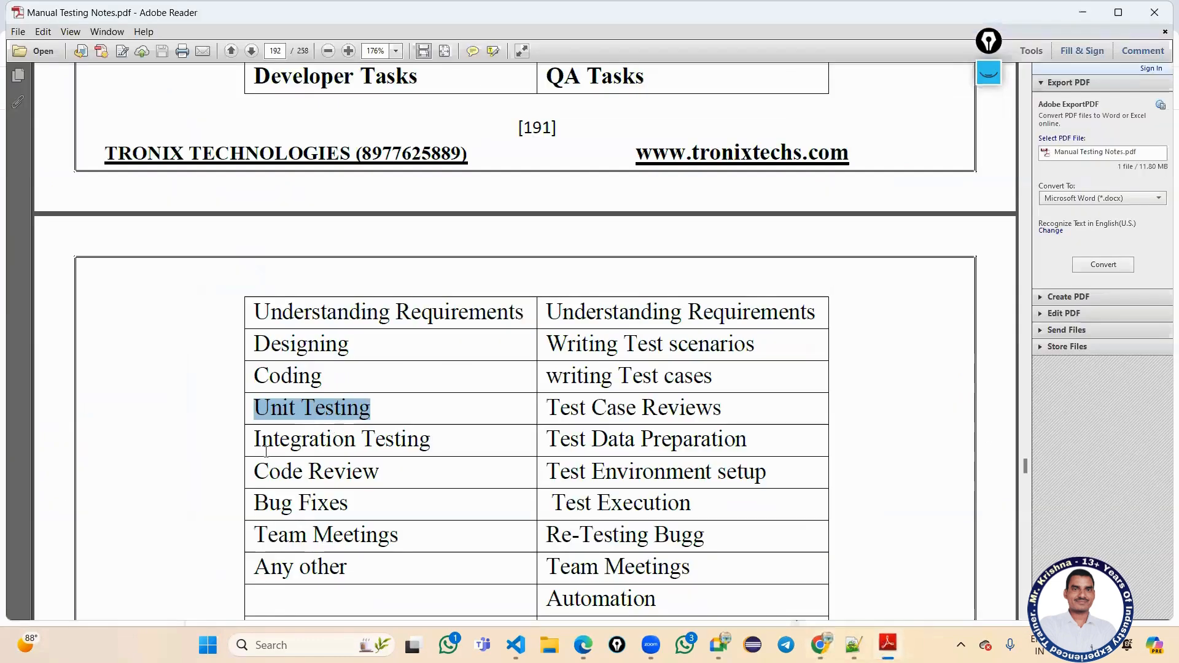
drag(257, 438, 429, 440)
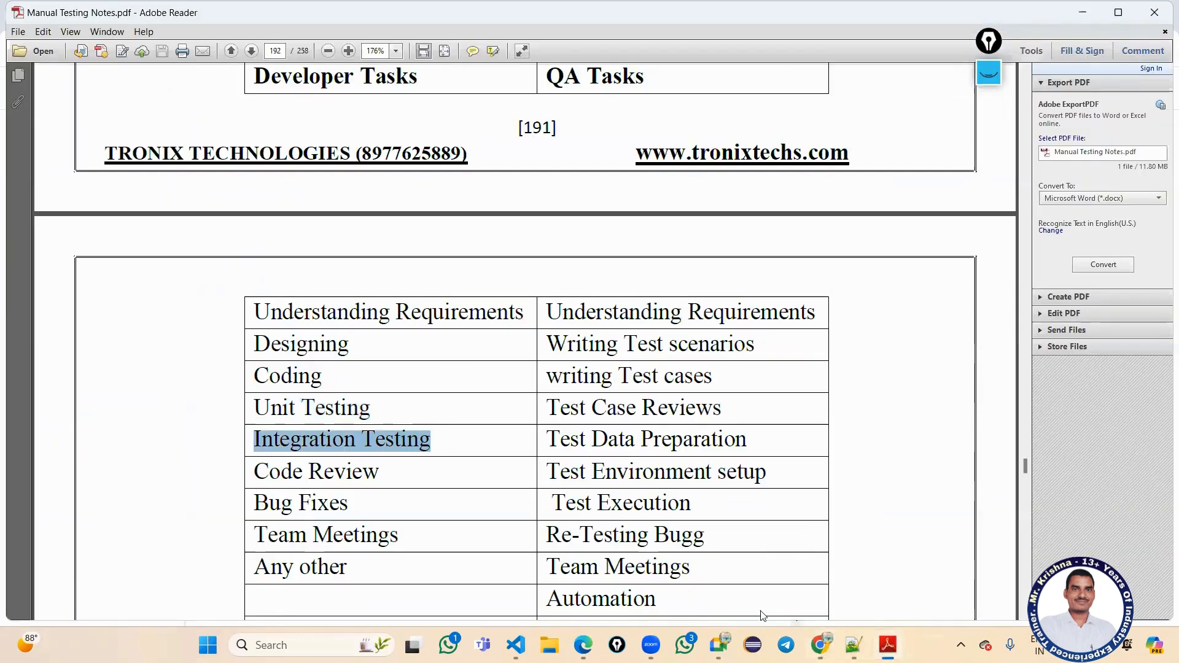
key(ctrl+c)
key(alt+Tab)
key(ctrl+v)
key(Return)
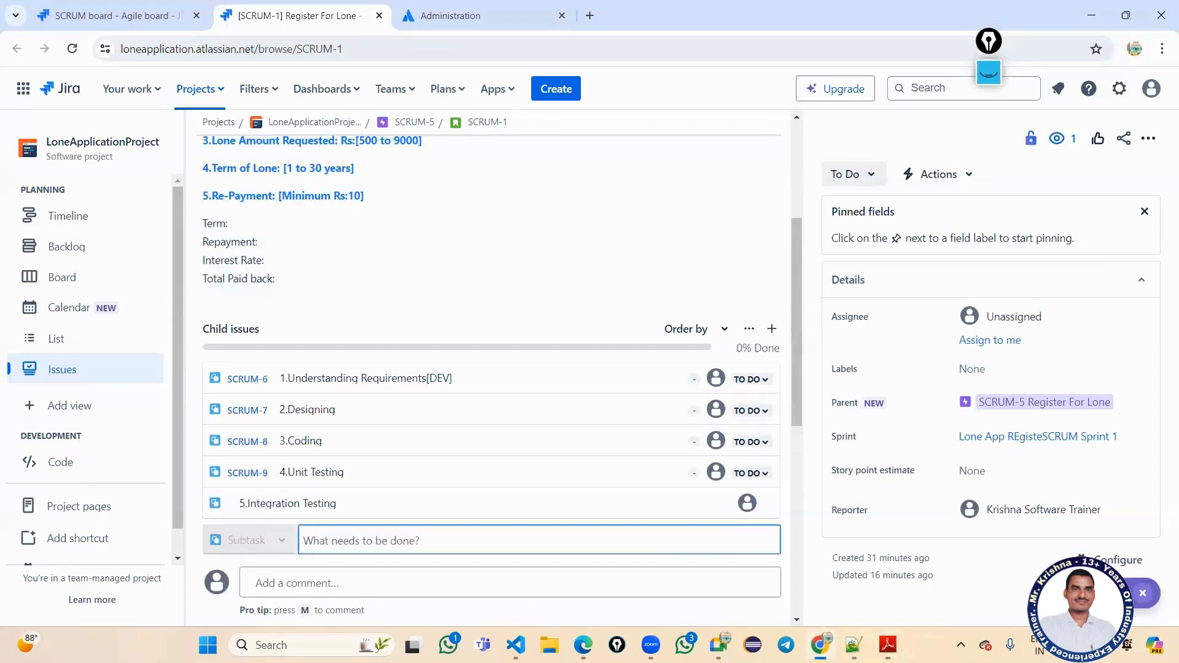
Create the '6.Bug Fixes' child issue with the name copied from the notes.
text(6.)
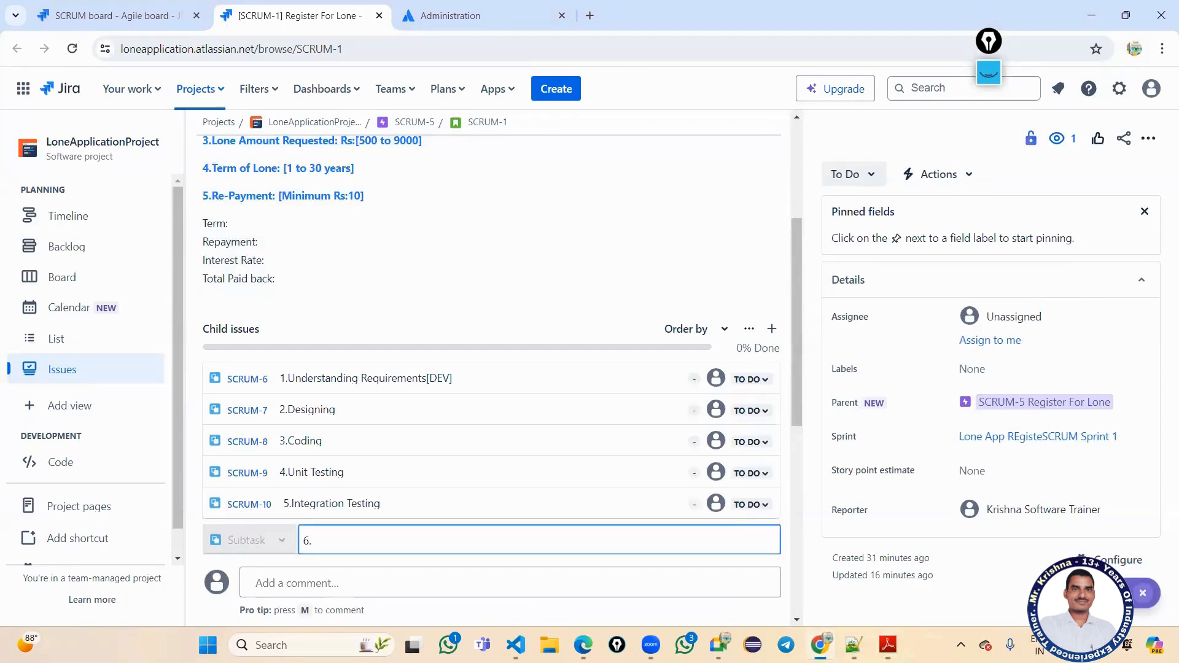
key(alt+Tab)
scroll(411, 451, down, 1)
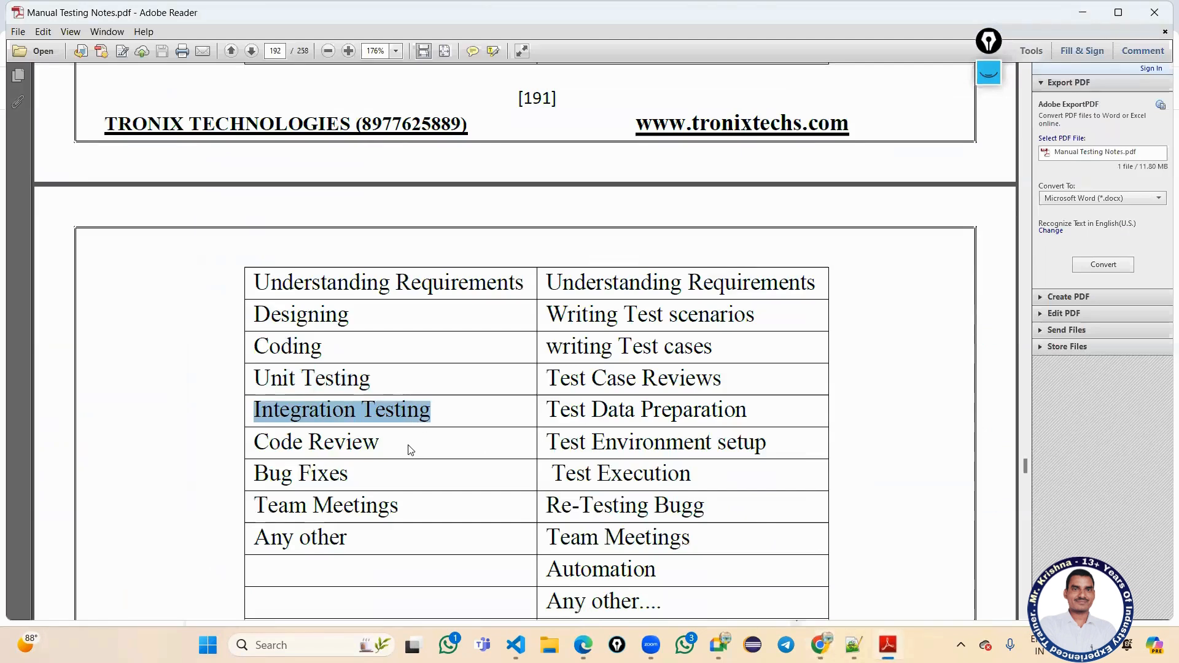
drag(256, 474, 356, 474)
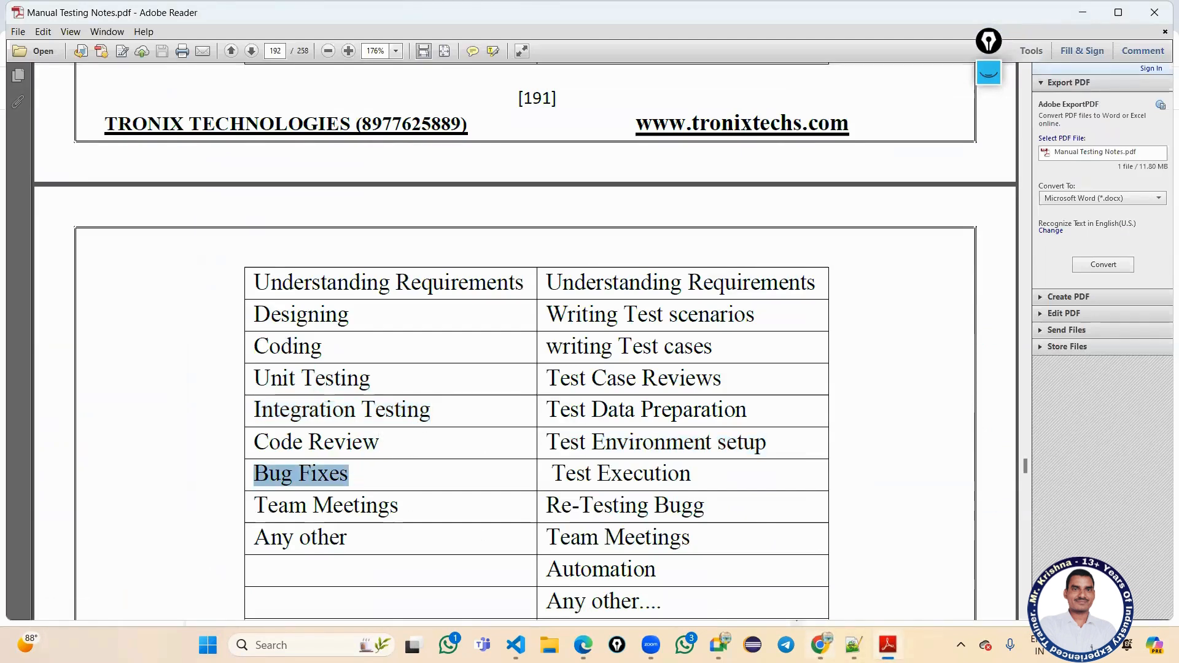
click(821, 645)
key(ctrl+v)
key(Return)
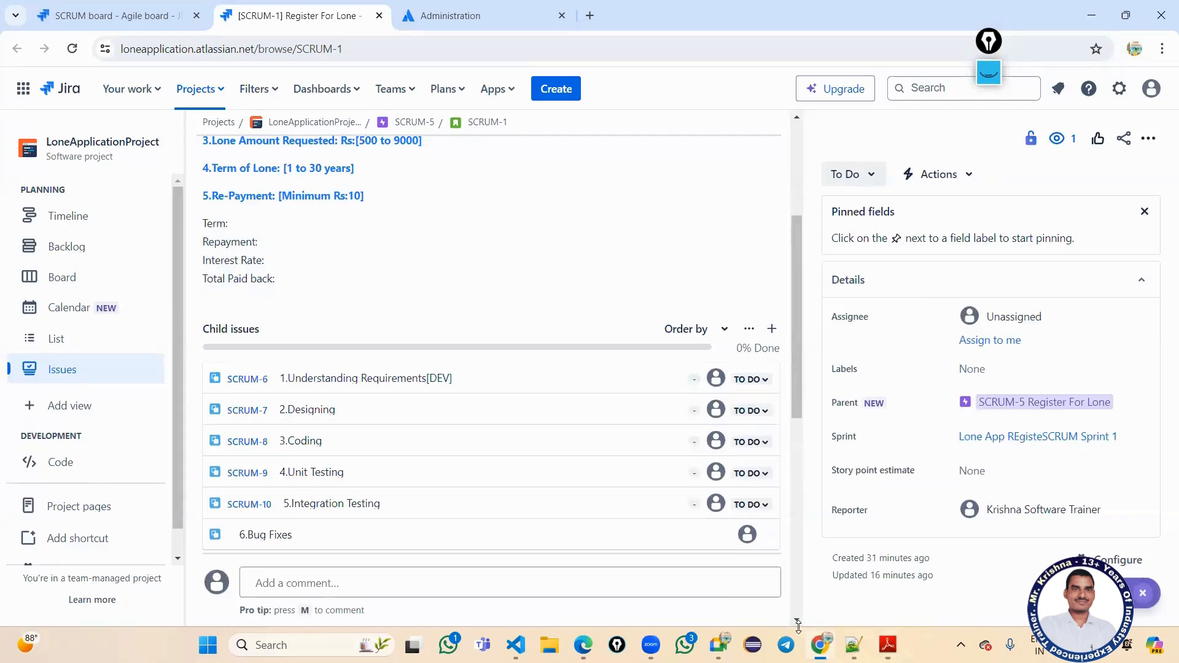
scroll(200, 334, down, 3)
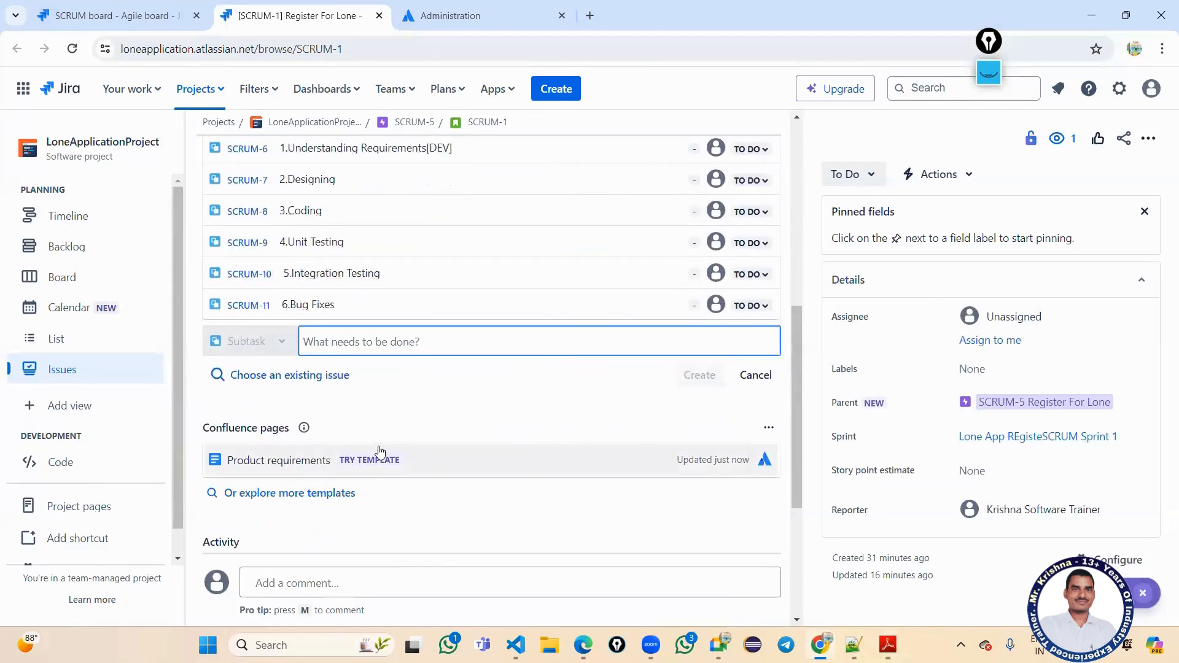
scroll(377, 448, up, 6)
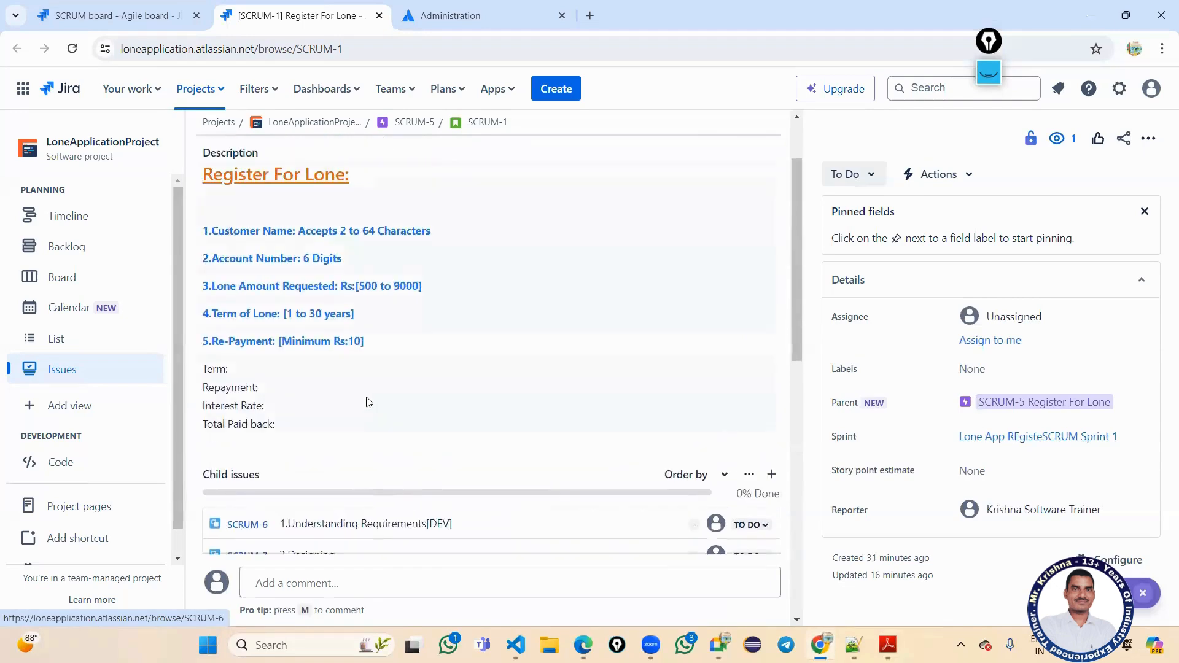
Add subtask 1.Understanding Requirements[TE] to SCRUM-1, copying the task name from the PDF's QA column.
scroll(368, 402, up, 4)
click(368, 205)
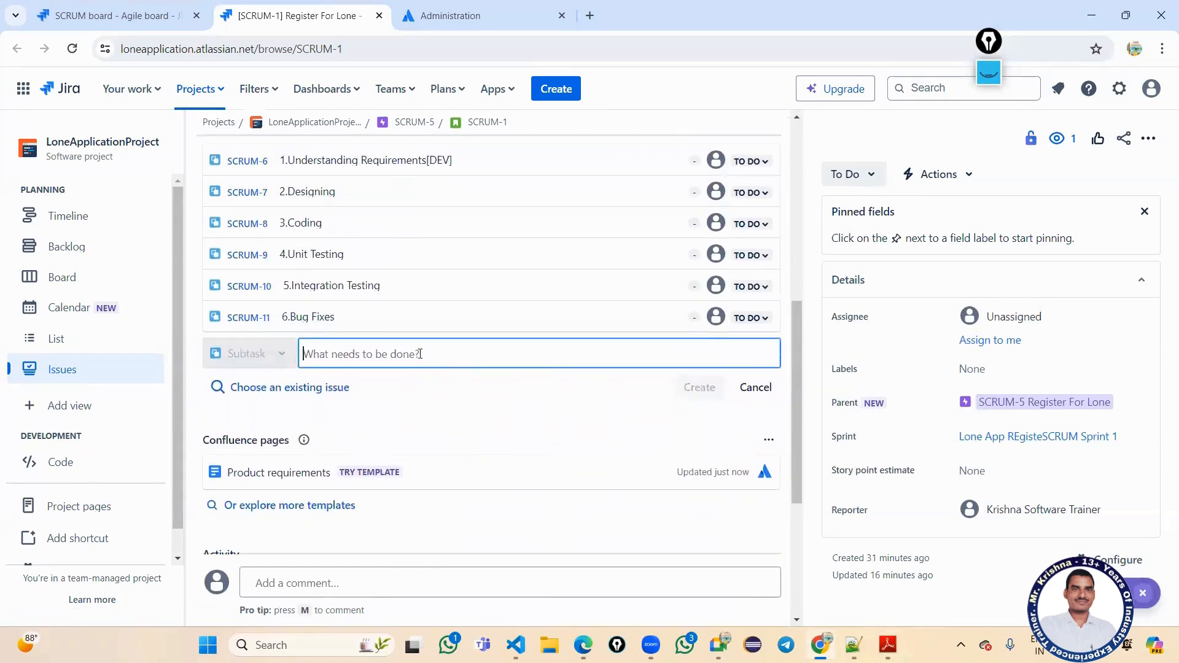
text(1.)
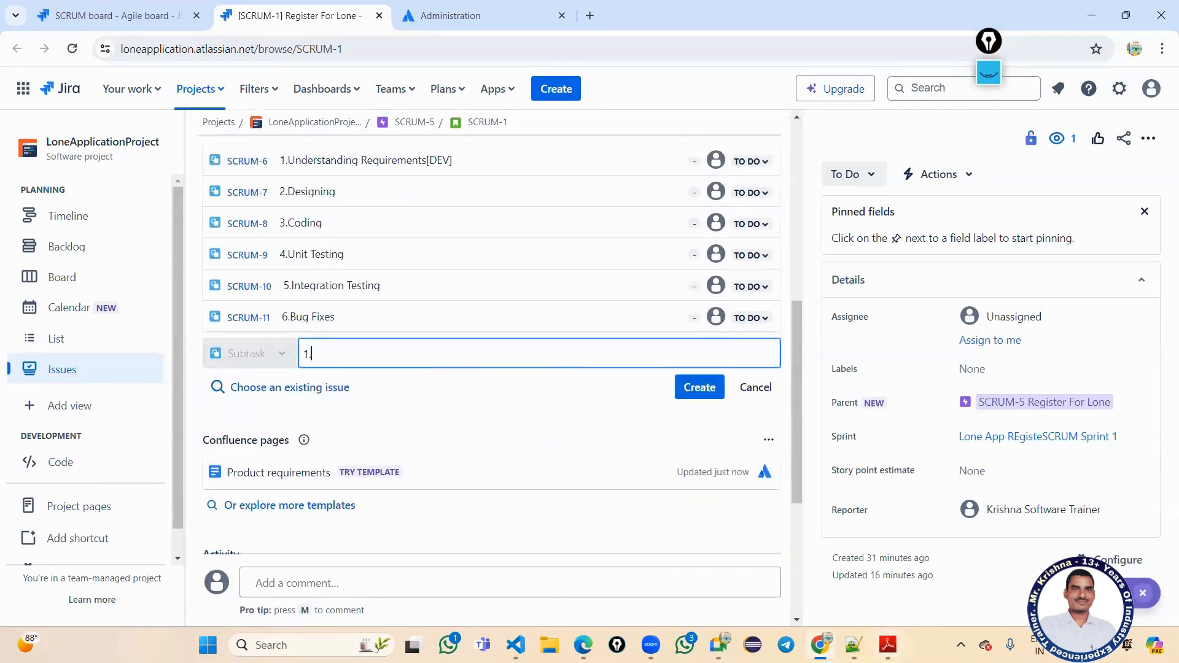
key(alt+Tab)
scroll(556, 322, up, 1)
drag(547, 312, 816, 315)
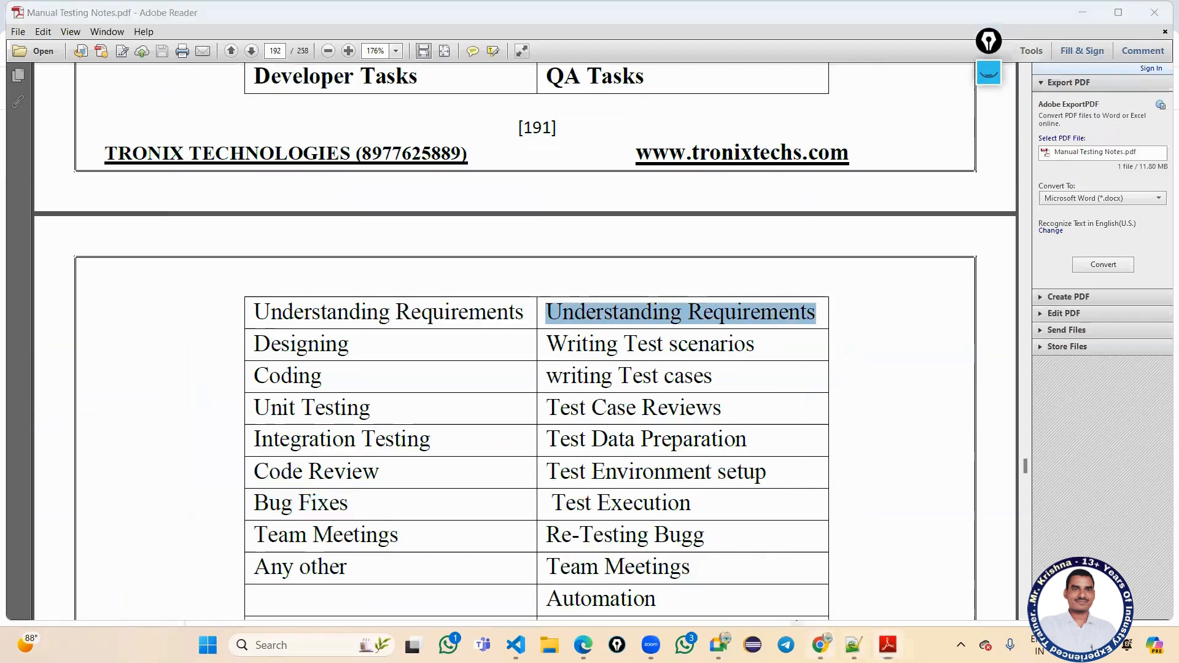
key(alt+Tab)
key(ctrl+v)
text([)
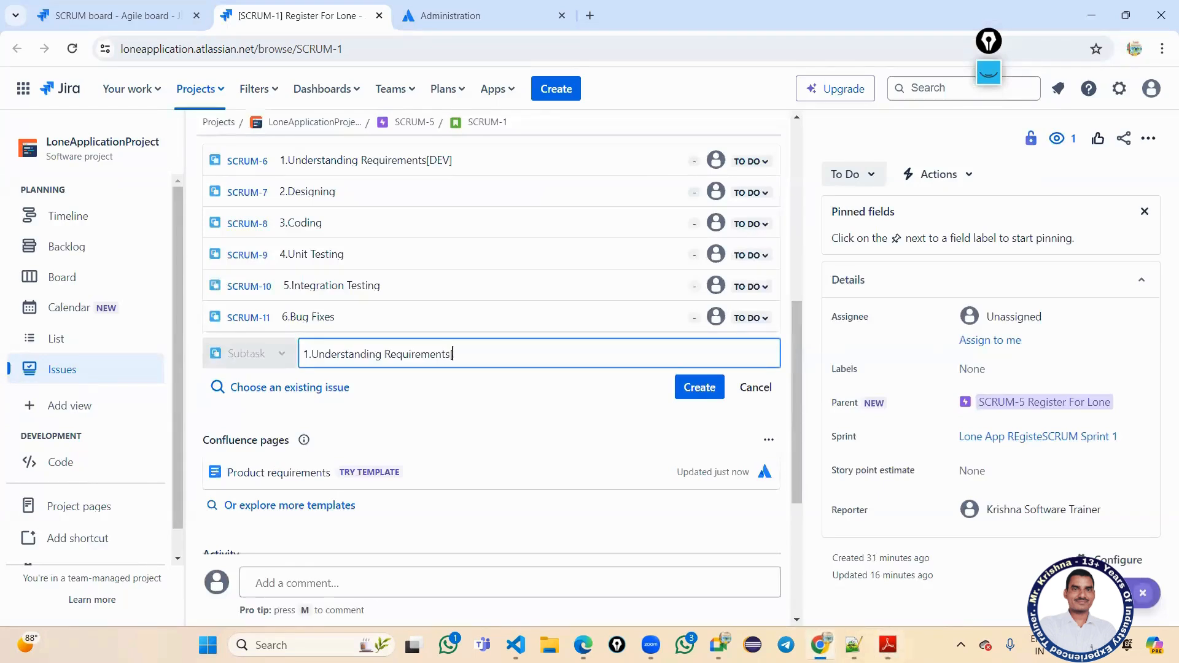
text(TE})
key(Return)
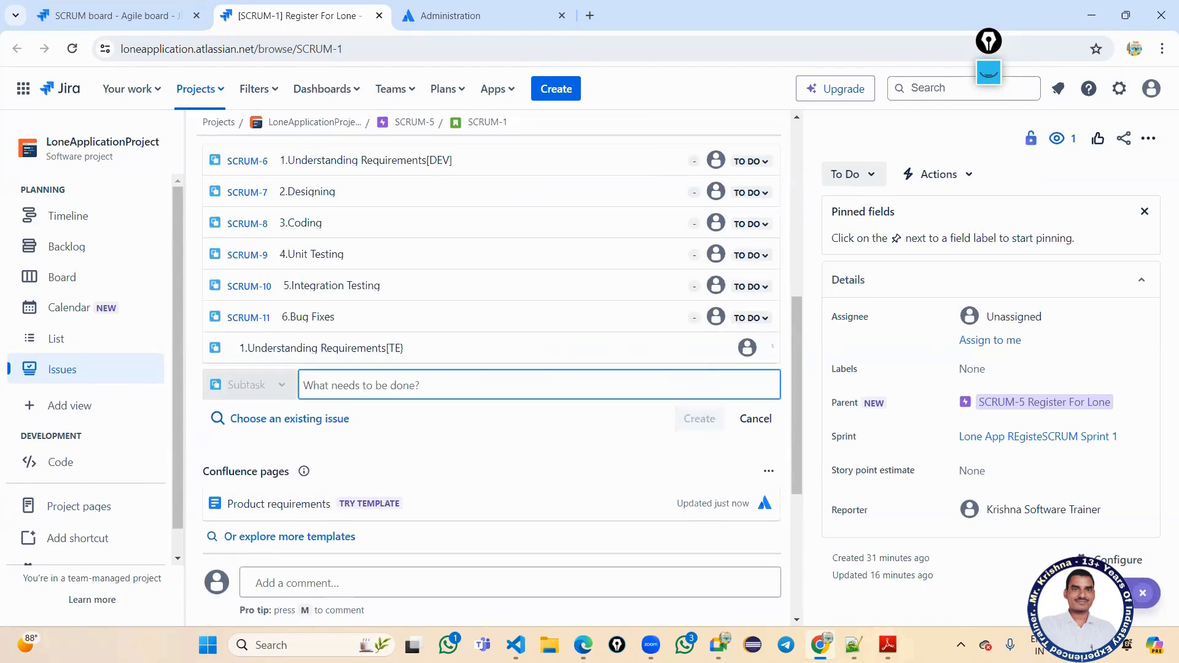
Add subtask 2.Writing Test scenarios, copied from the PDF's QA column.
text(2.)
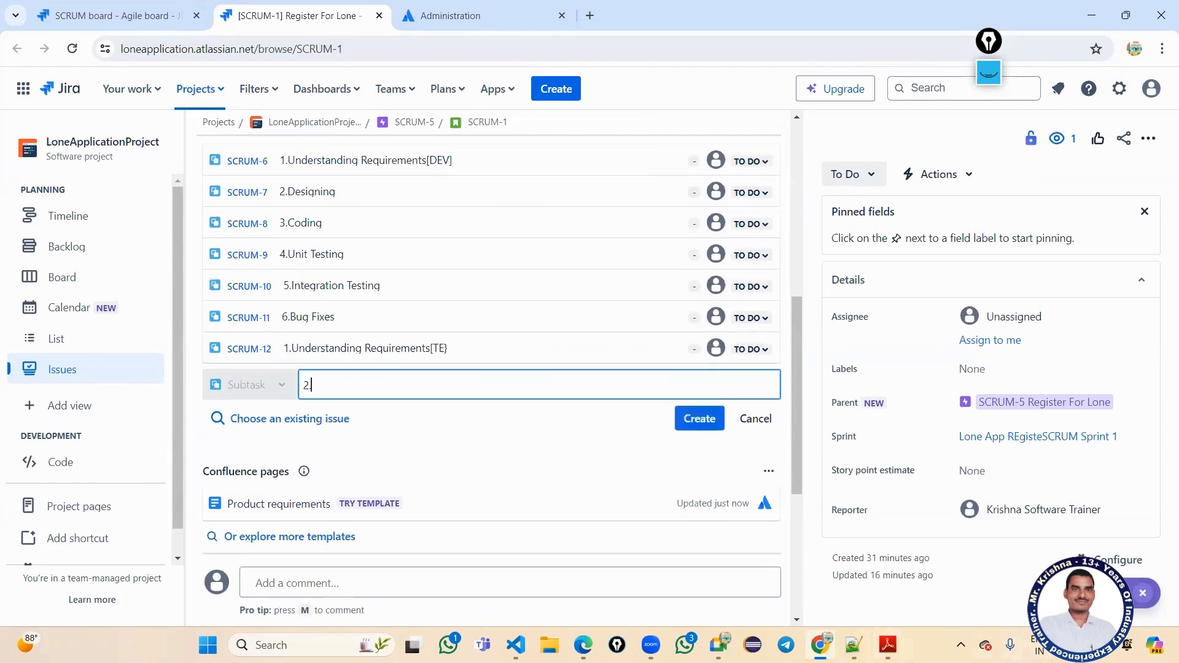
click(888, 645)
drag(546, 343, 755, 345)
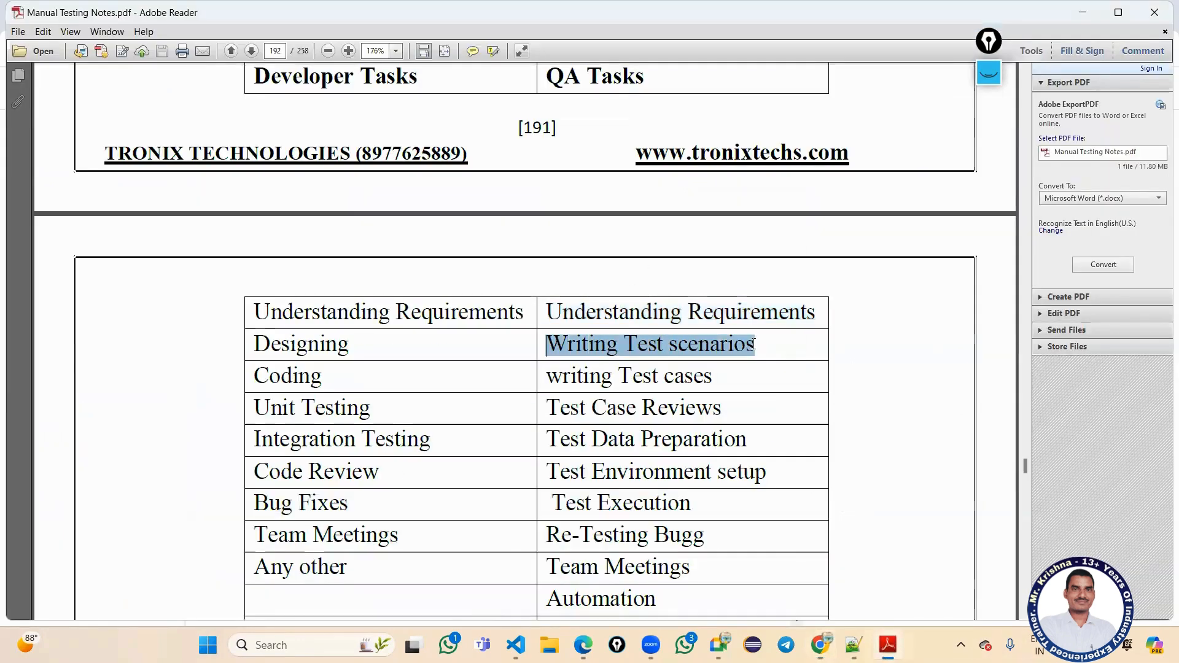
key(ctrl+c)
click(821, 645)
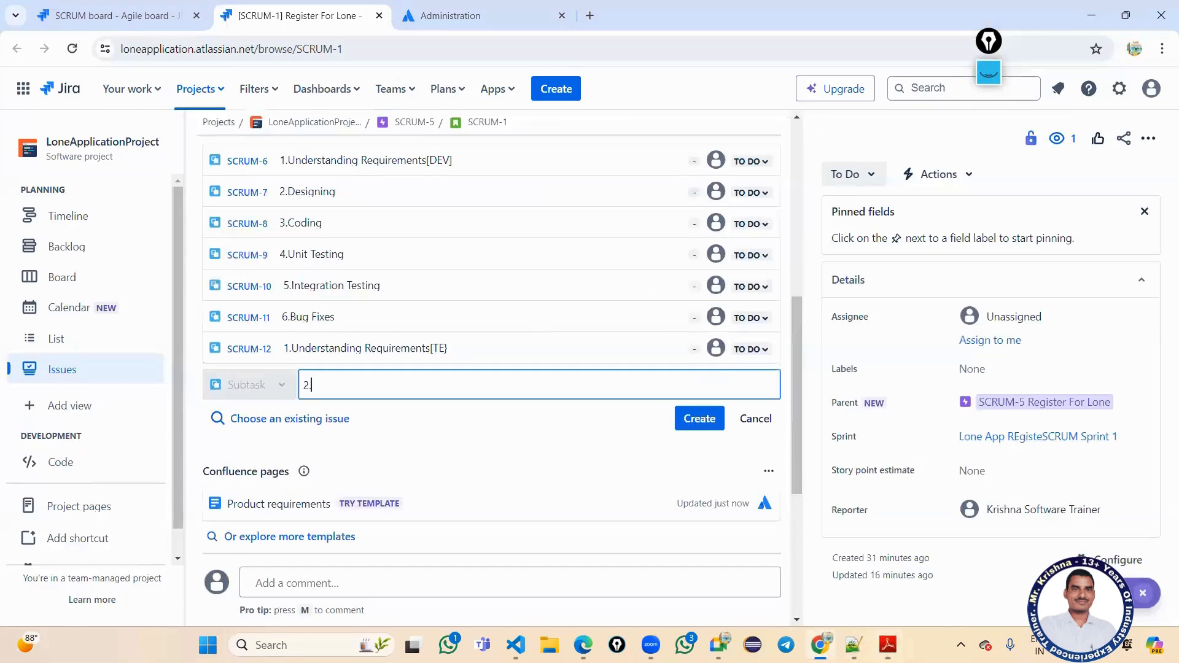
key(ctrl+v)
key(Return)
Add subtask 3.writing Test cases, copied from the PDF's QA column.
text(3.)
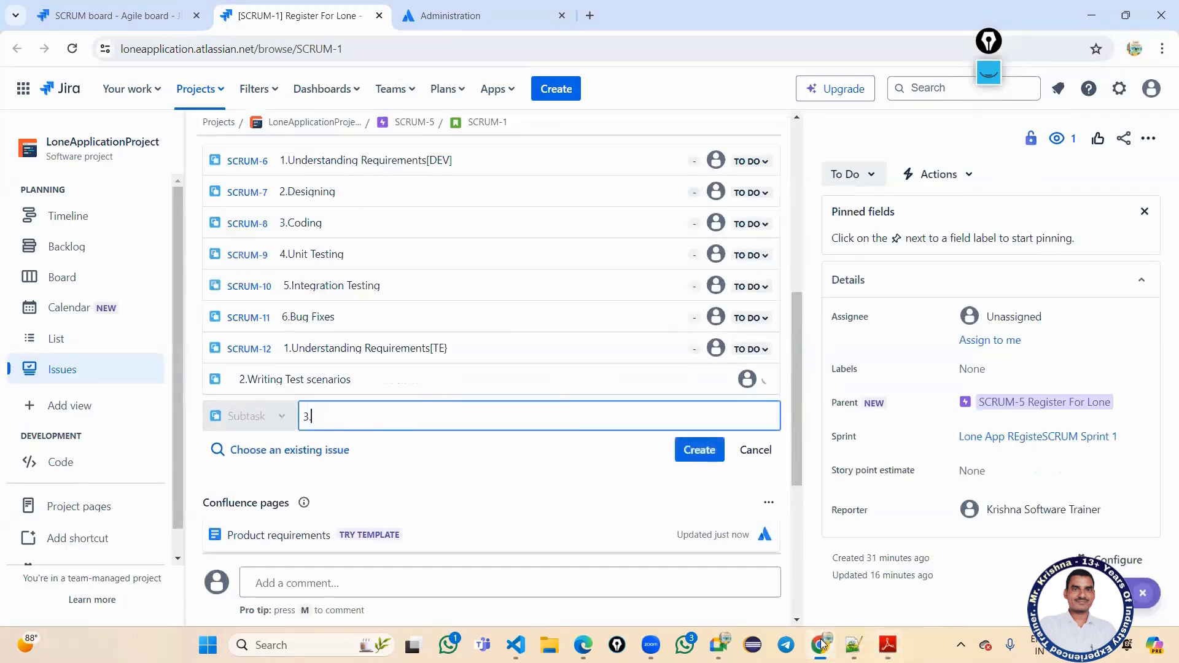
click(887, 645)
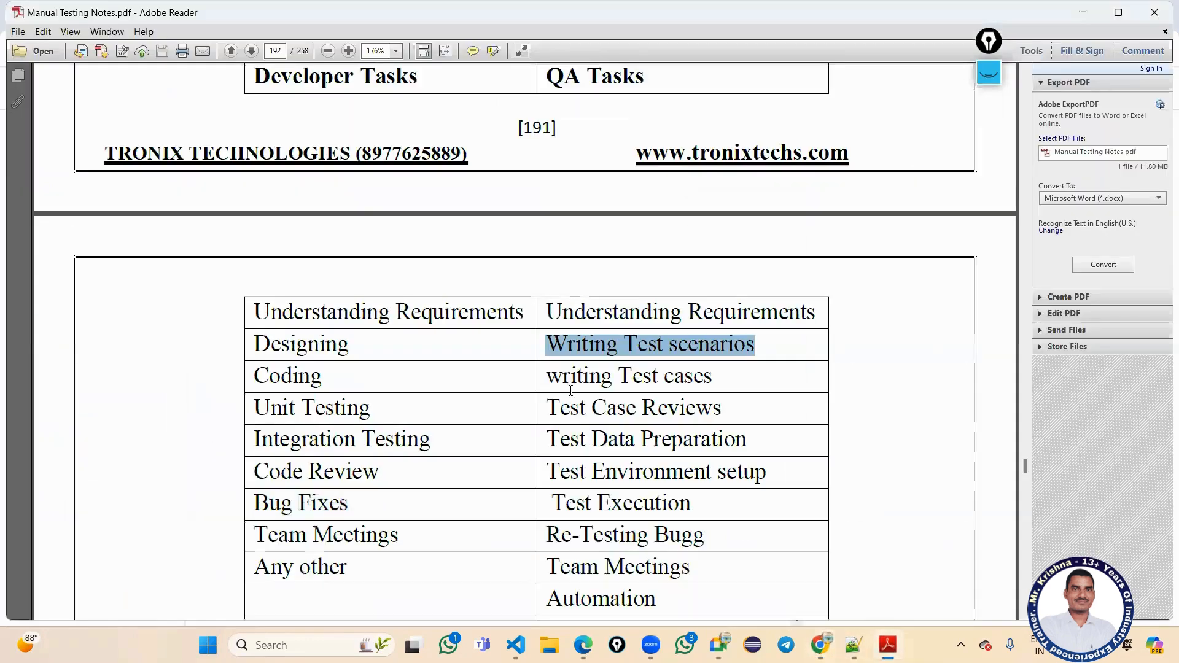
drag(550, 379, 711, 379)
key(ctrl+c)
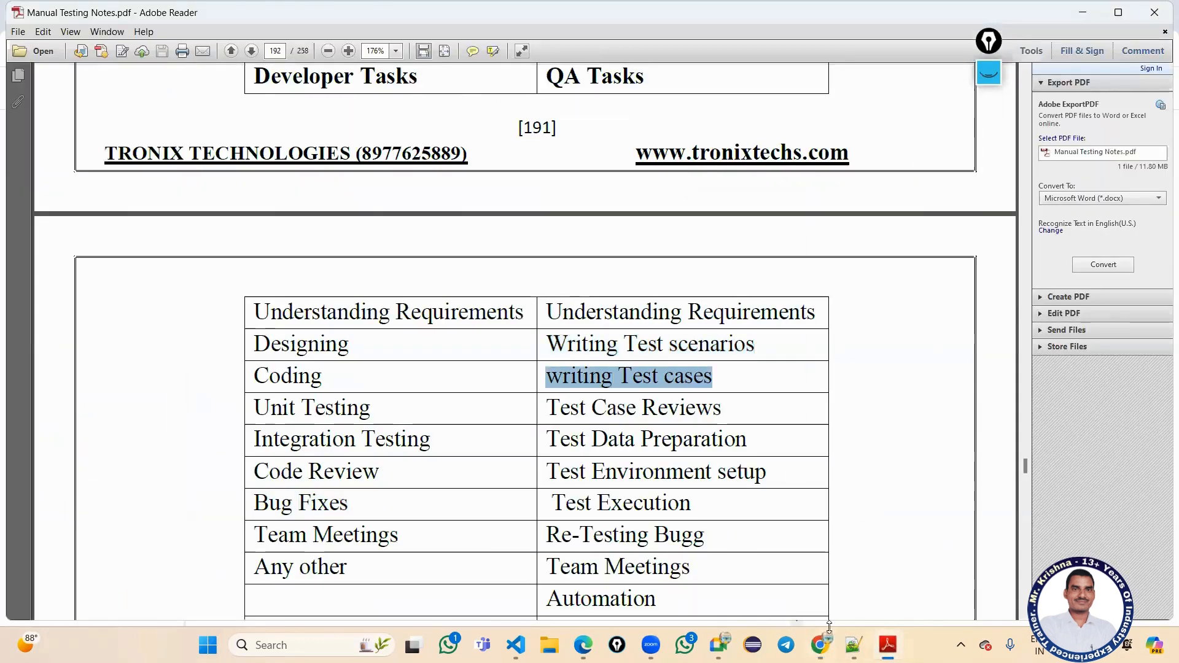
click(822, 645)
key(ctrl+v)
key(Return)
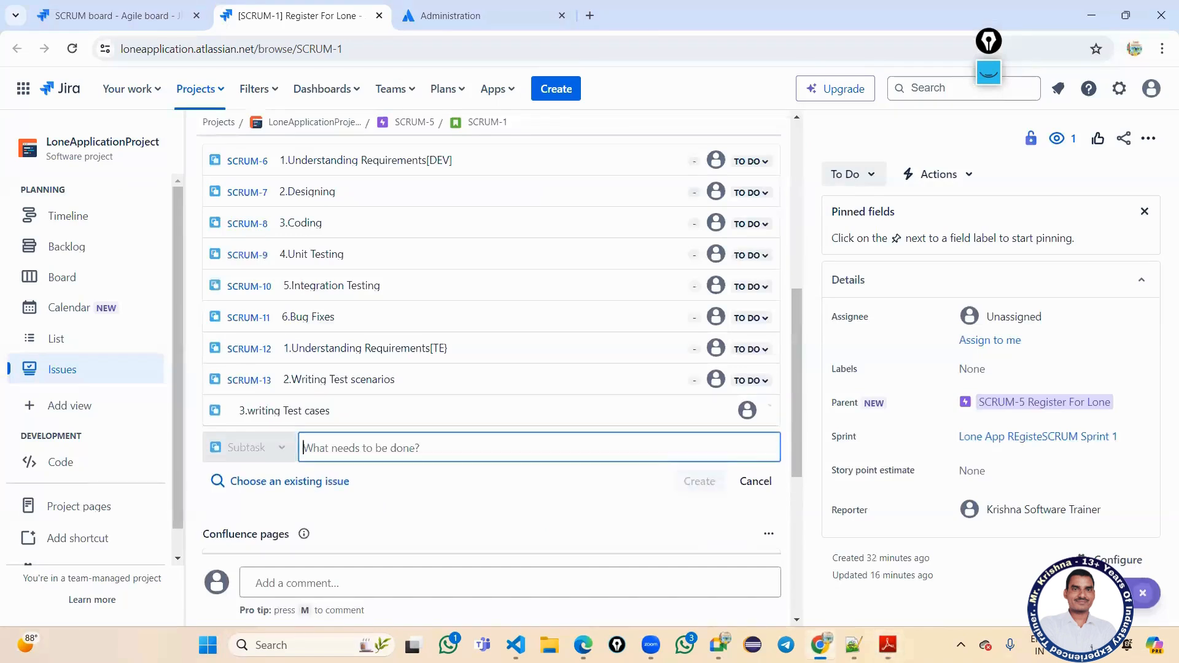
Add subtask 4.Test Environment setup, copied from the PDF's QA column.
text(4.)
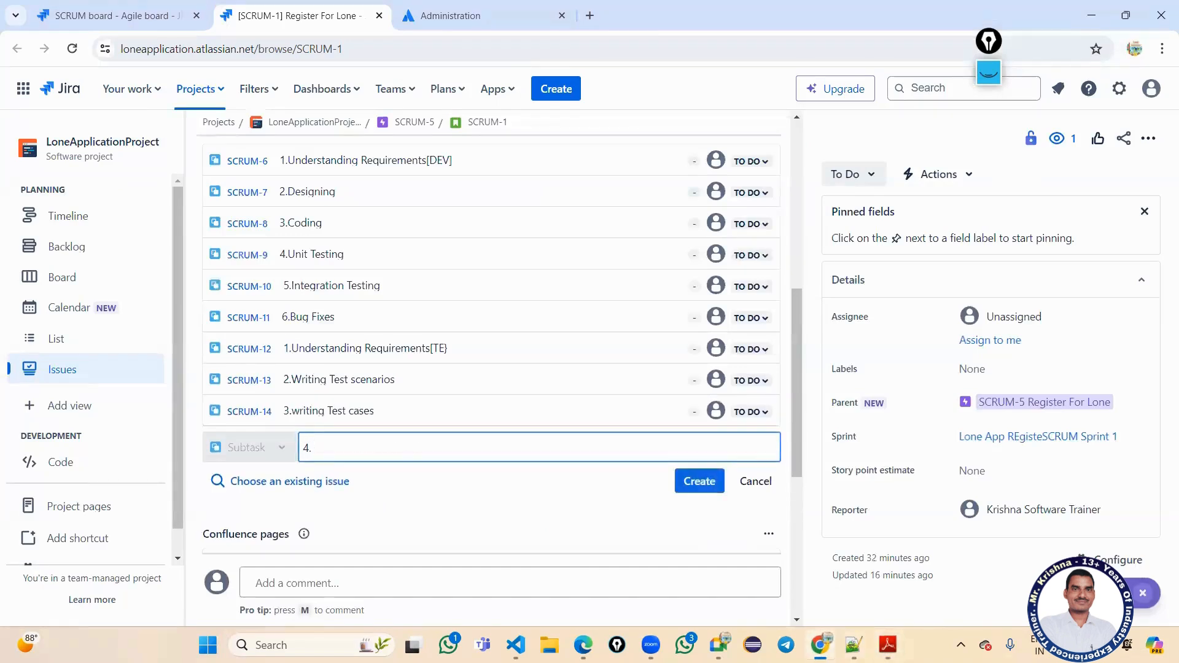
click(887, 645)
scroll(736, 433, down, 1)
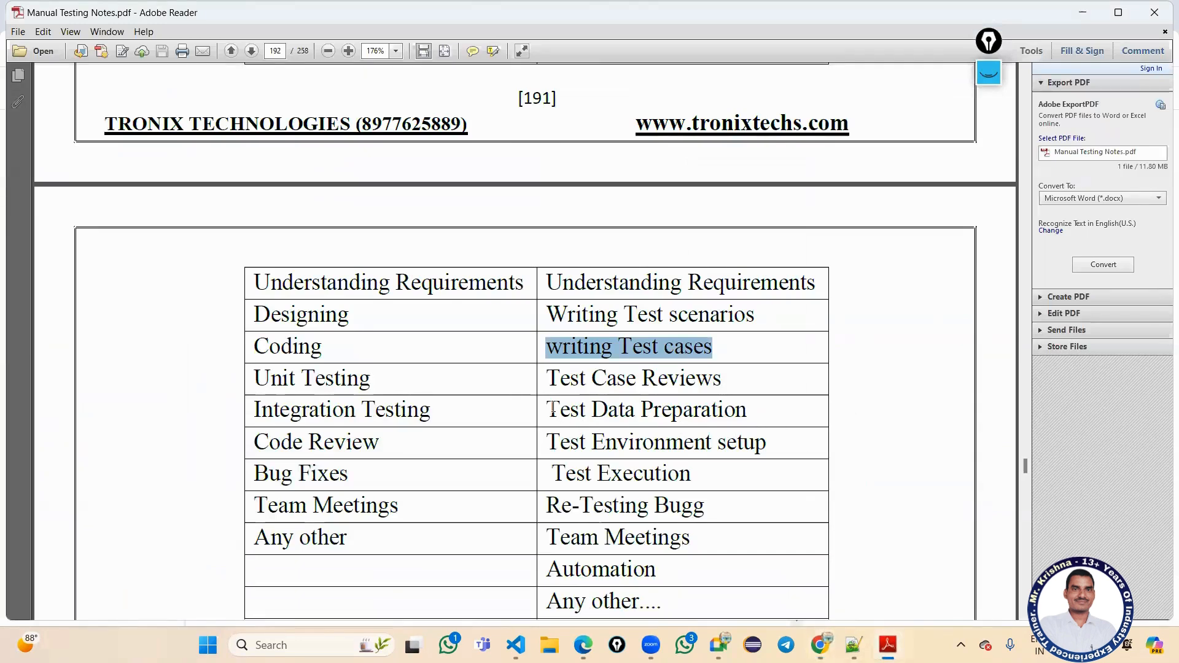
scroll(614, 406, down, 1)
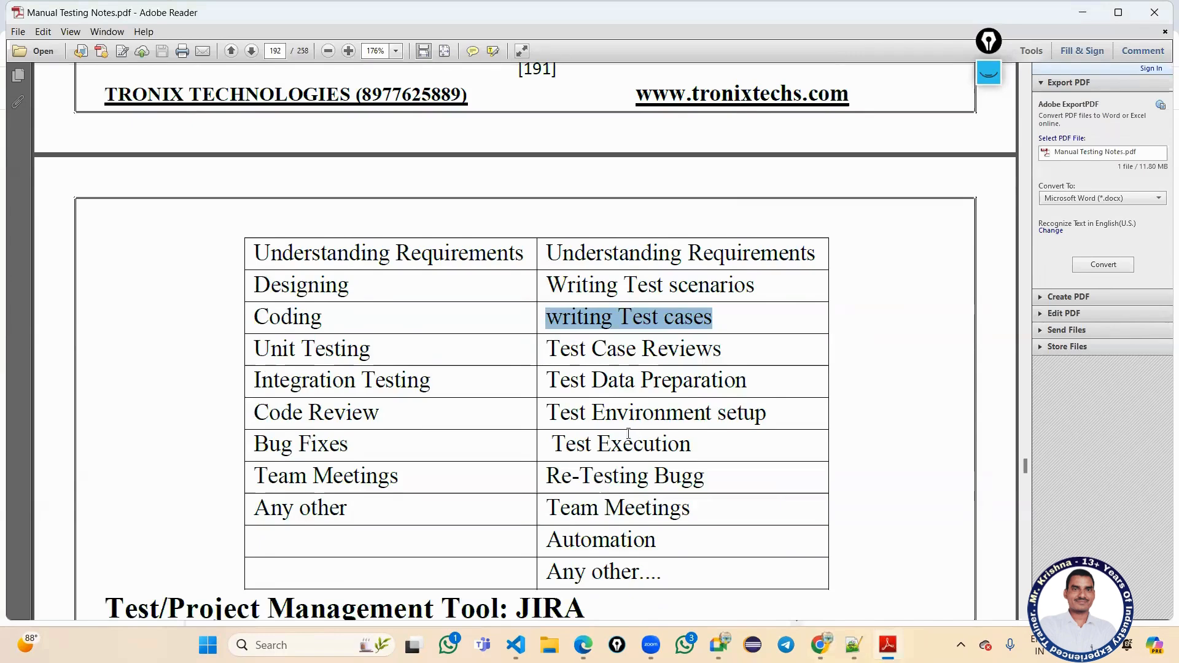
drag(549, 411, 748, 407)
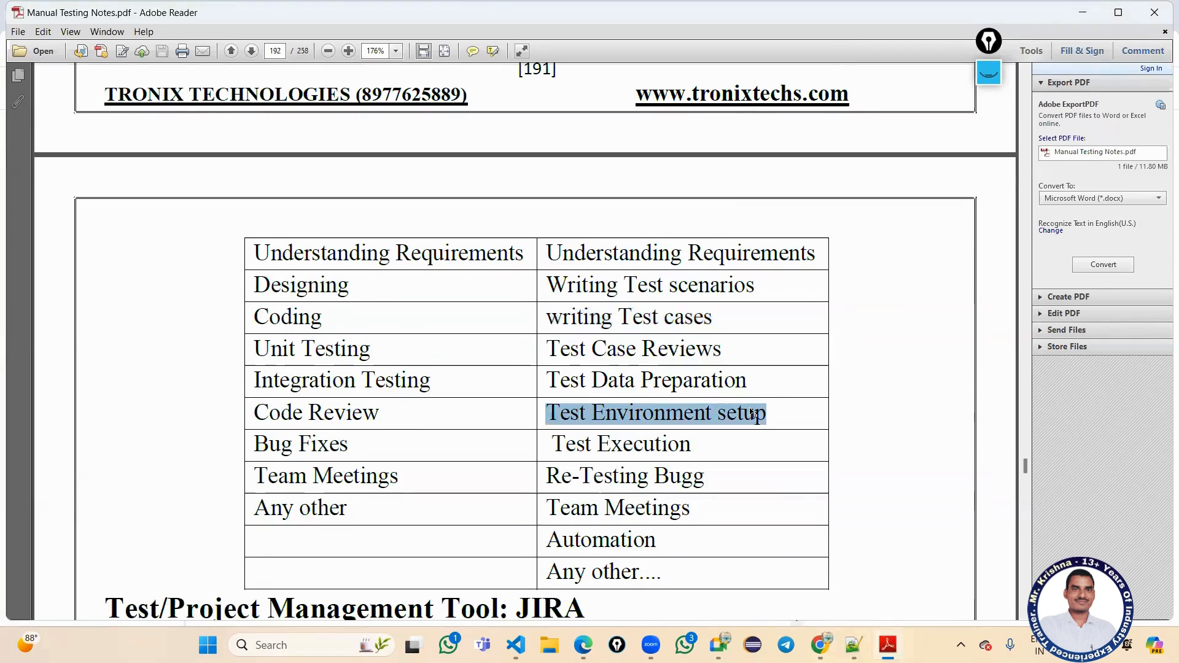
click(888, 644)
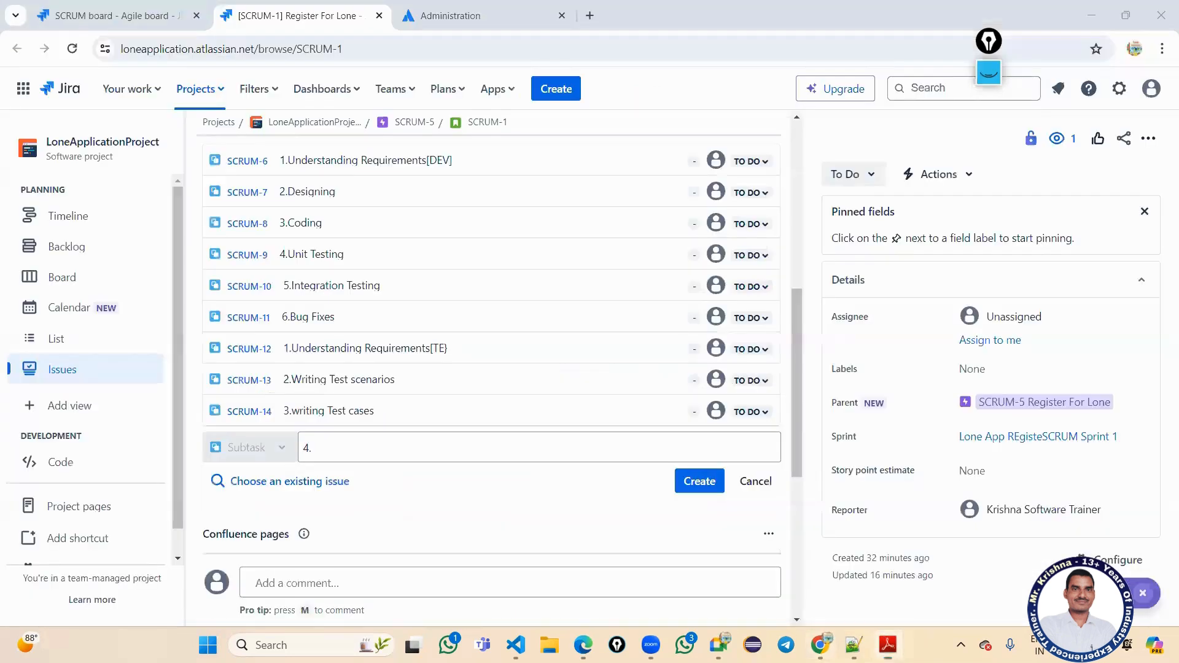
key(ctrl+v)
key(Return)
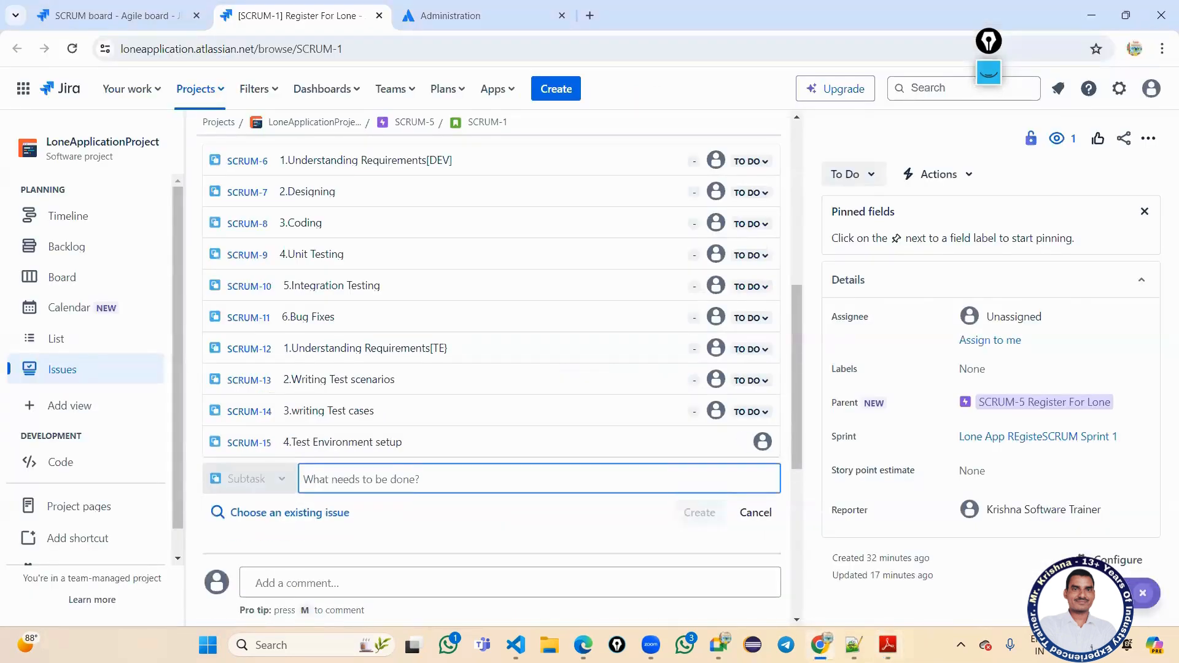
text(5.)
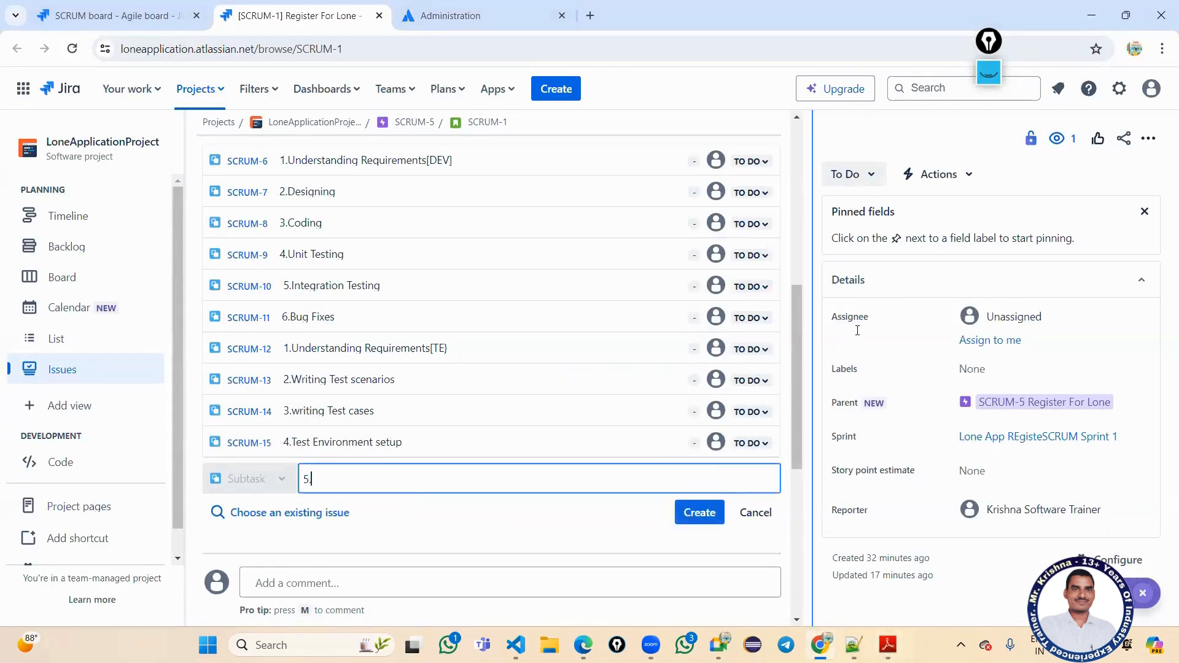
Add subtask 5.Test Execution, copied from the PDF's QA column.
key(alt+Tab)
scroll(614, 399, down, 1)
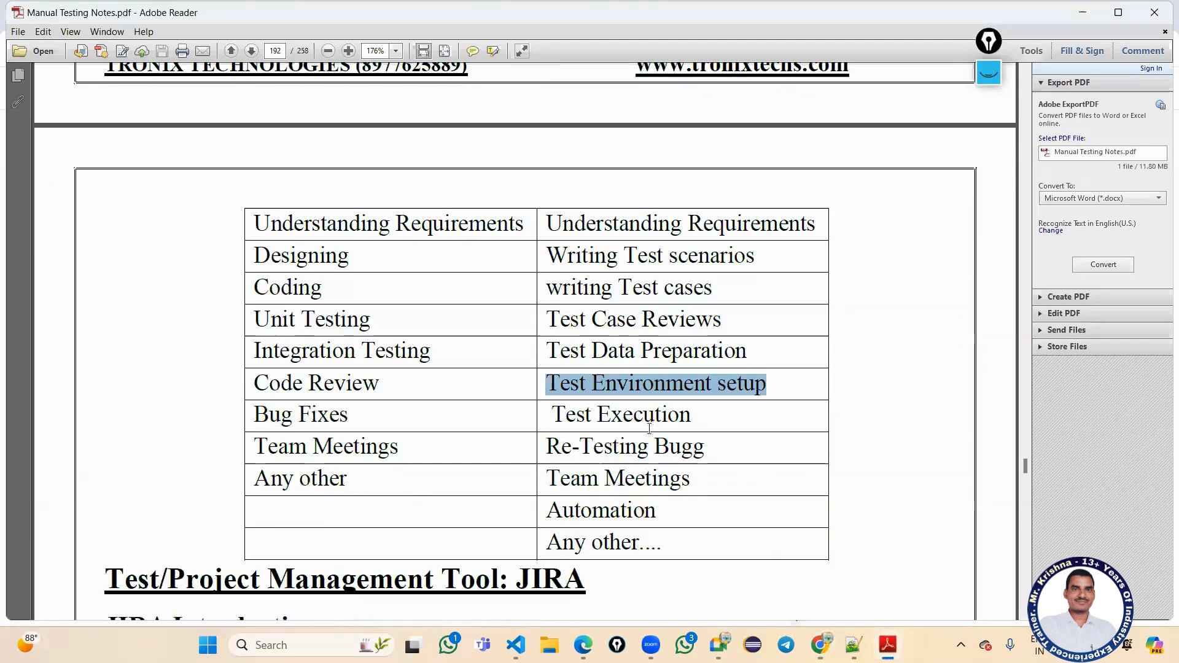
drag(553, 415, 699, 414)
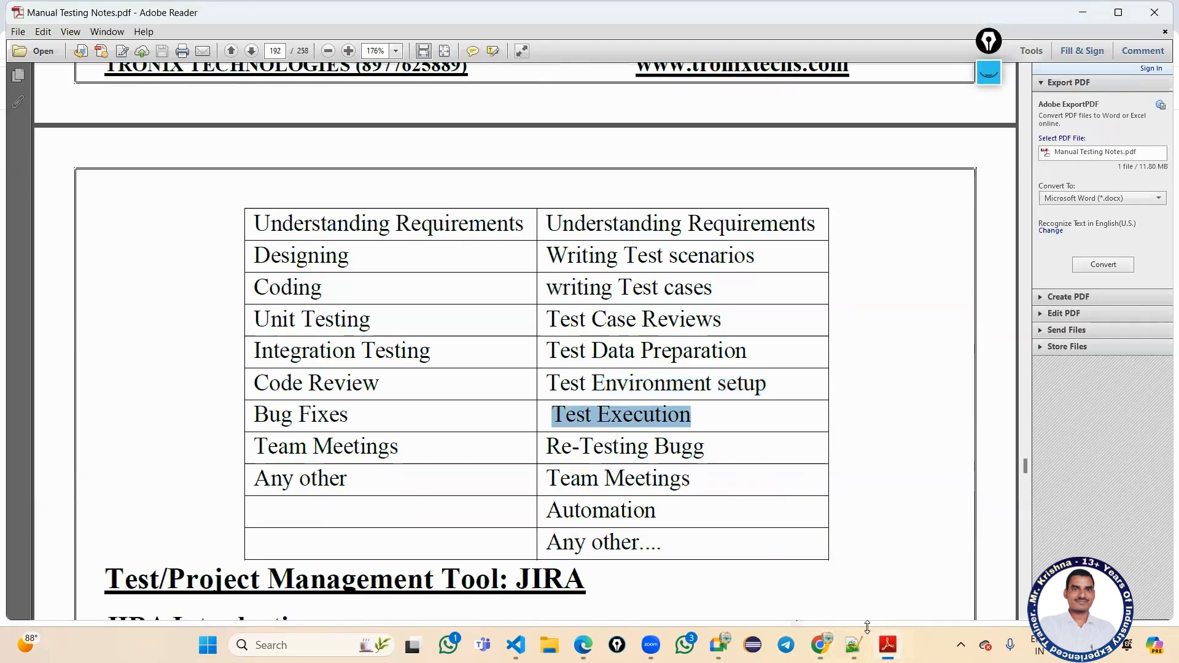
key(alt+Tab)
key(ctrl+v)
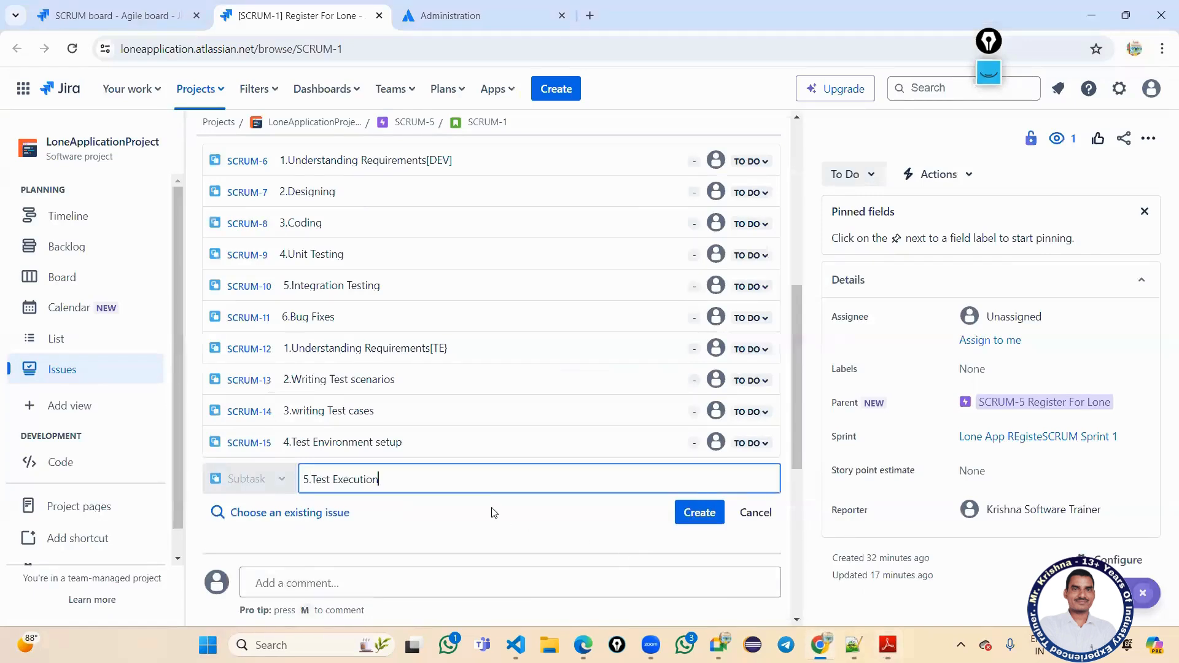
key(Return)
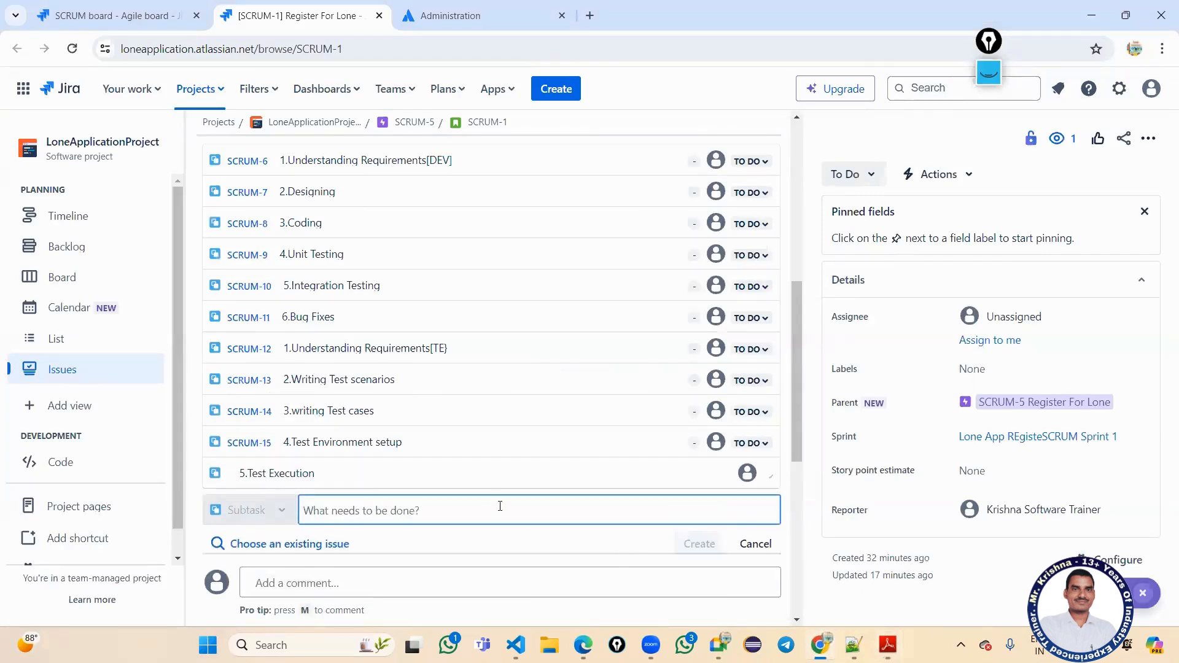
scroll(507, 499, down, 3)
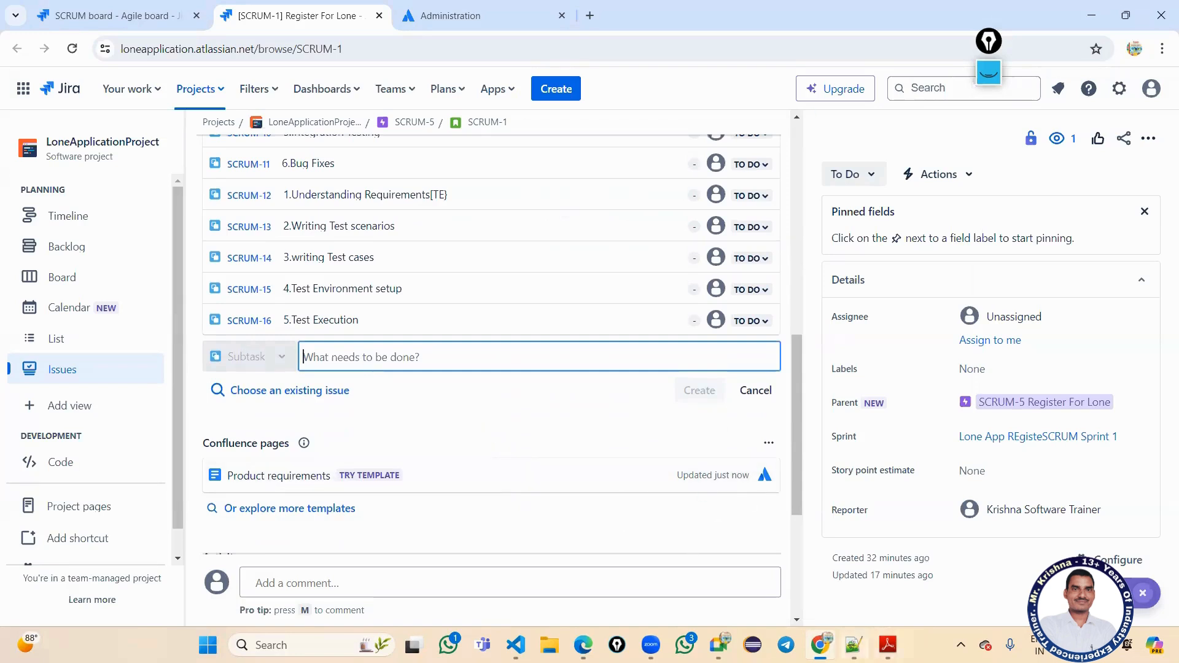
Add subtask 6.Re-Testing Bugg, copied from the PDF's QA column.
click(887, 645)
scroll(737, 467, down, 1)
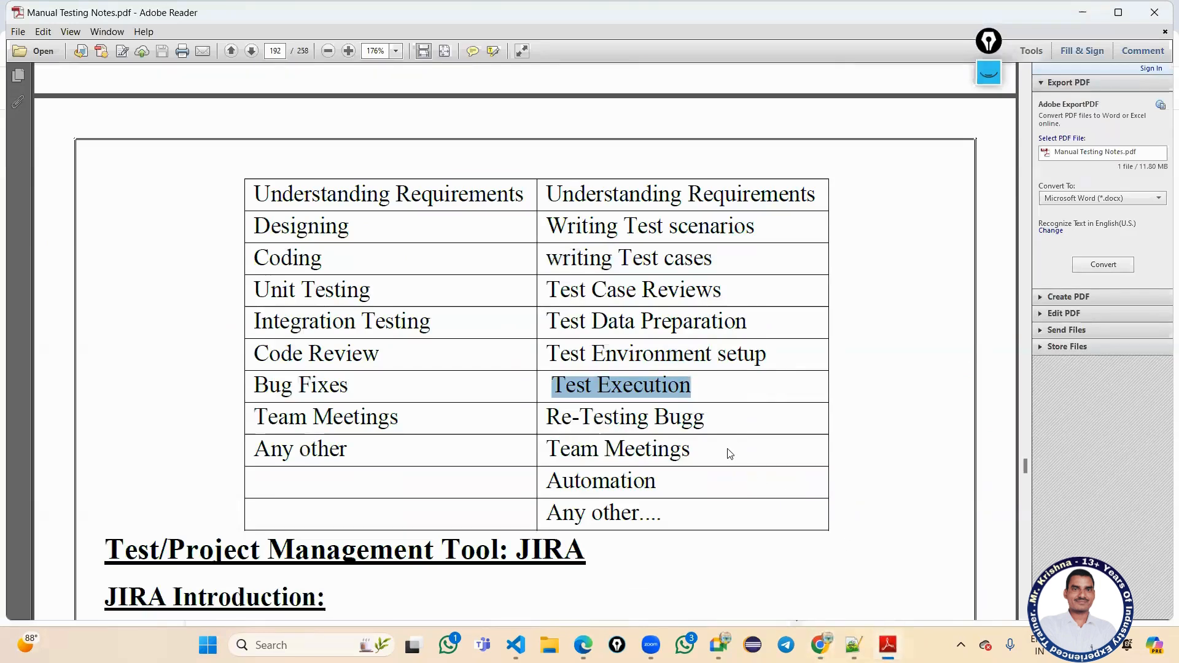
scroll(691, 403, down, 1)
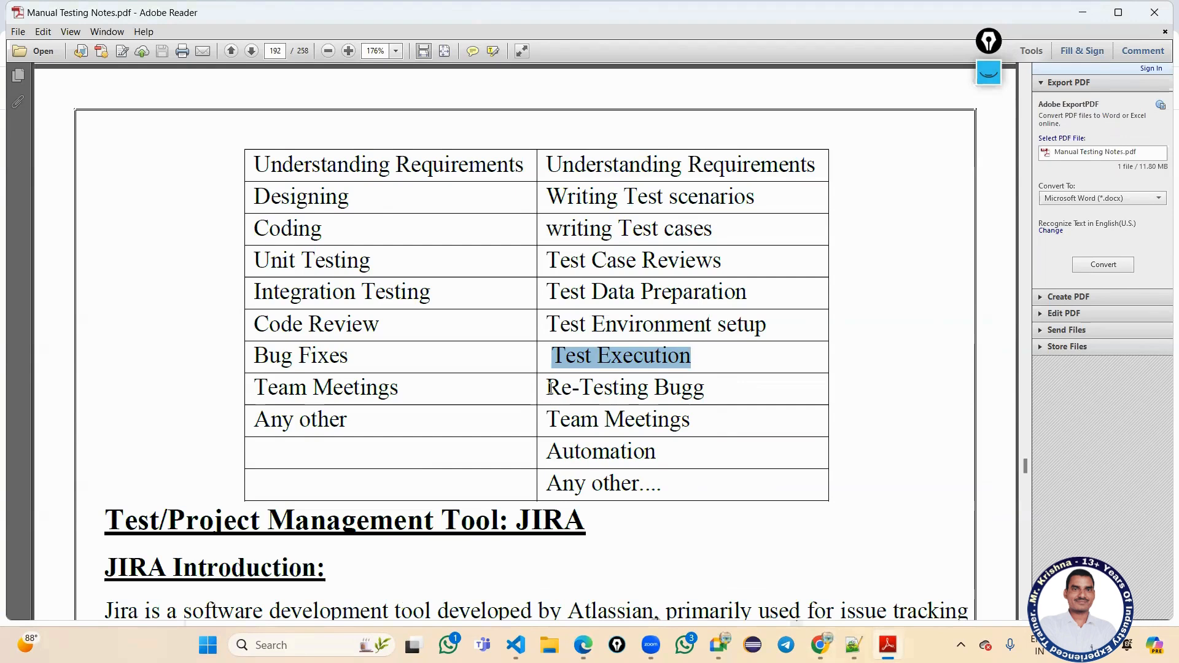
drag(550, 387, 721, 391)
key(ctrl+c)
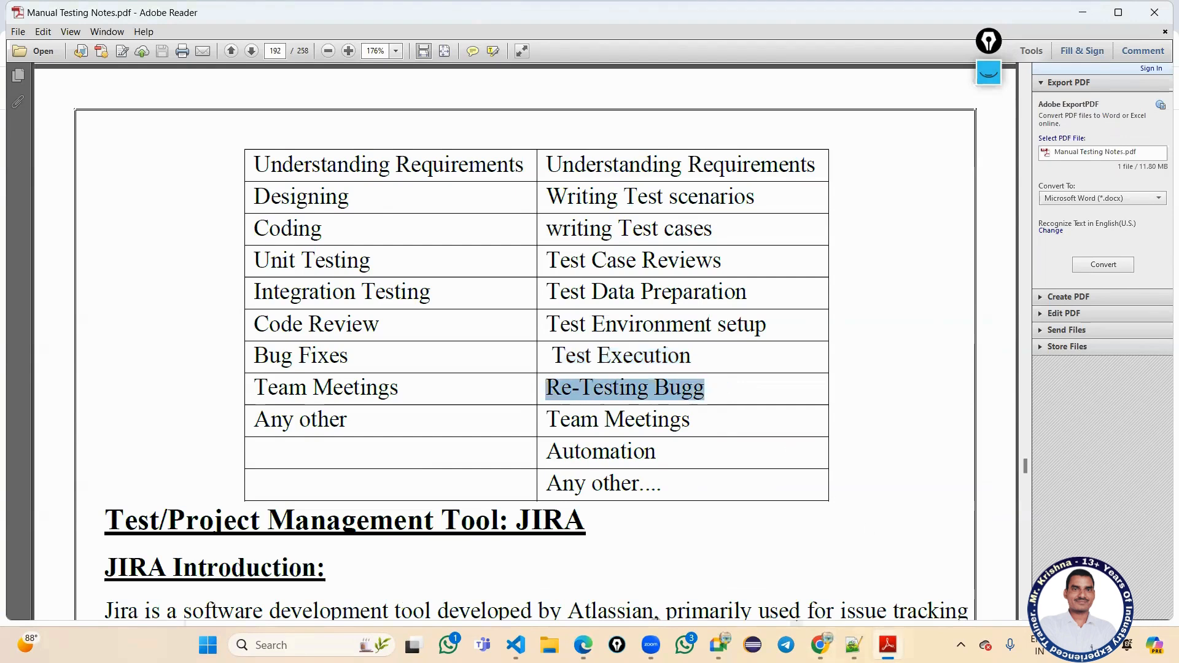
key(alt+Tab)
text(6)
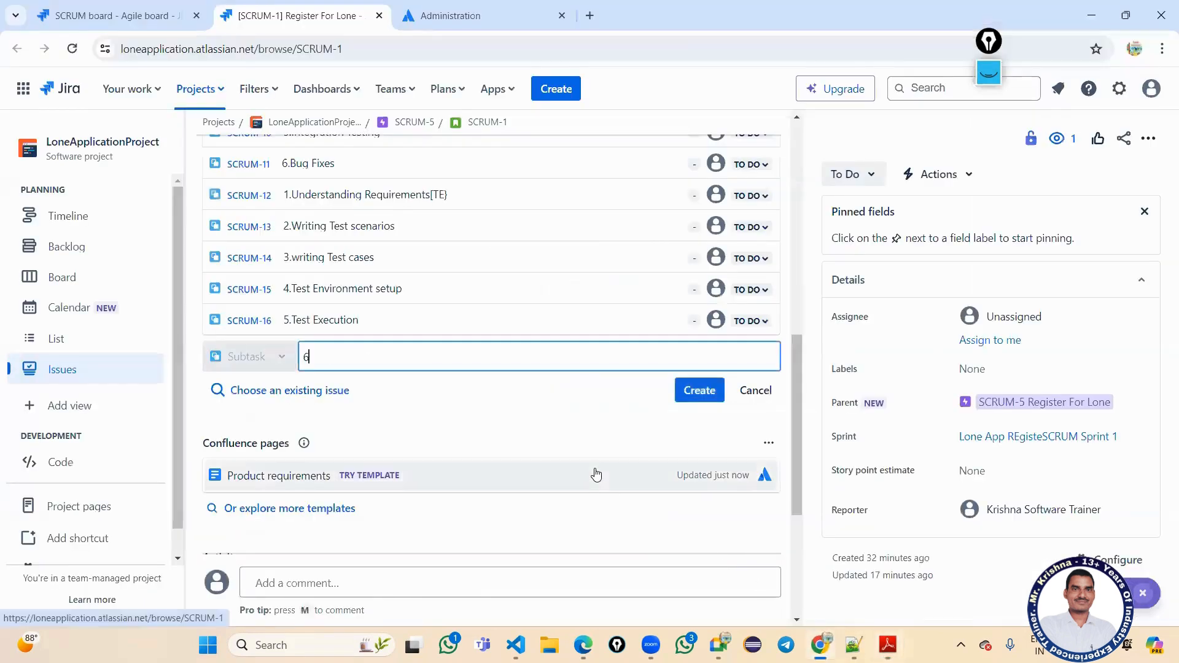
text(.)
key(ctrl+v)
key(Return)
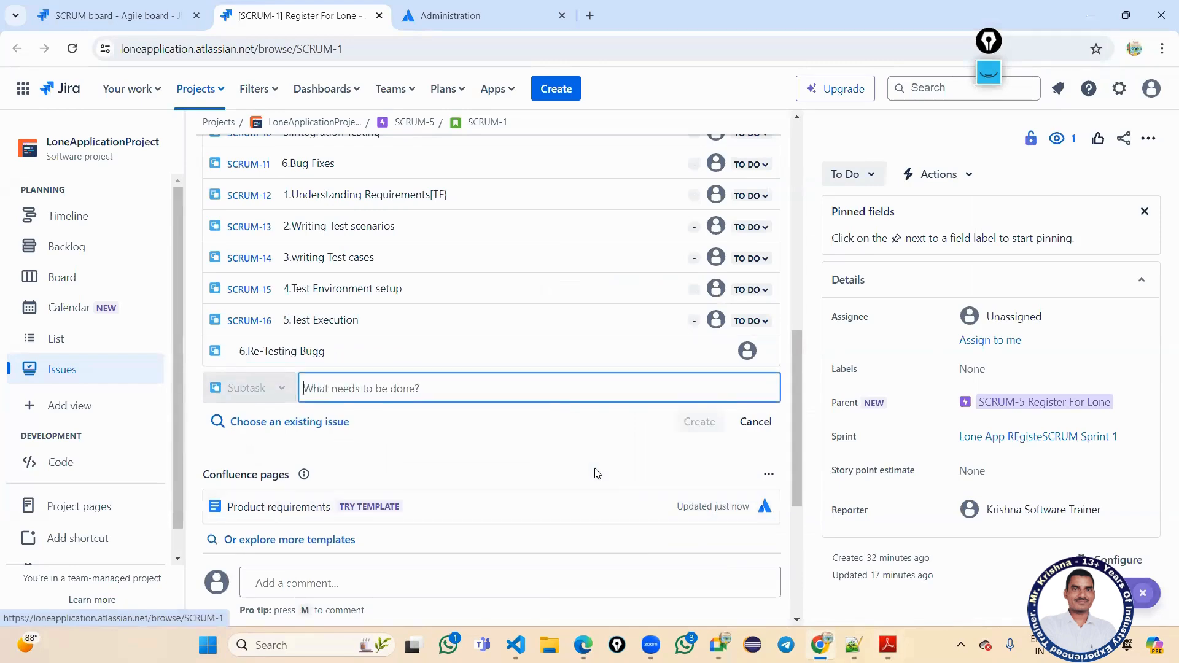
scroll(552, 399, up, 5)
Post the comment 'Any Queries related to sprint contact me' on SCRUM-1, fixing 'related' and @-mentioning the trainer.
scroll(537, 375, up, 3)
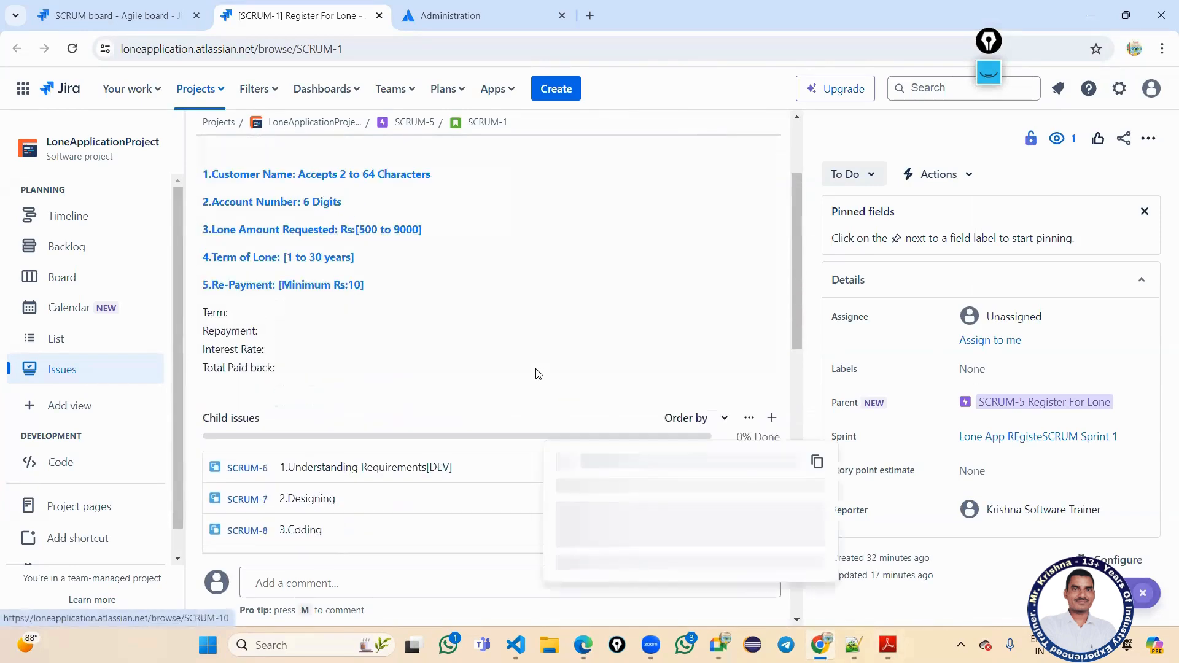
scroll(536, 372, down, 7)
scroll(536, 371, down, 5)
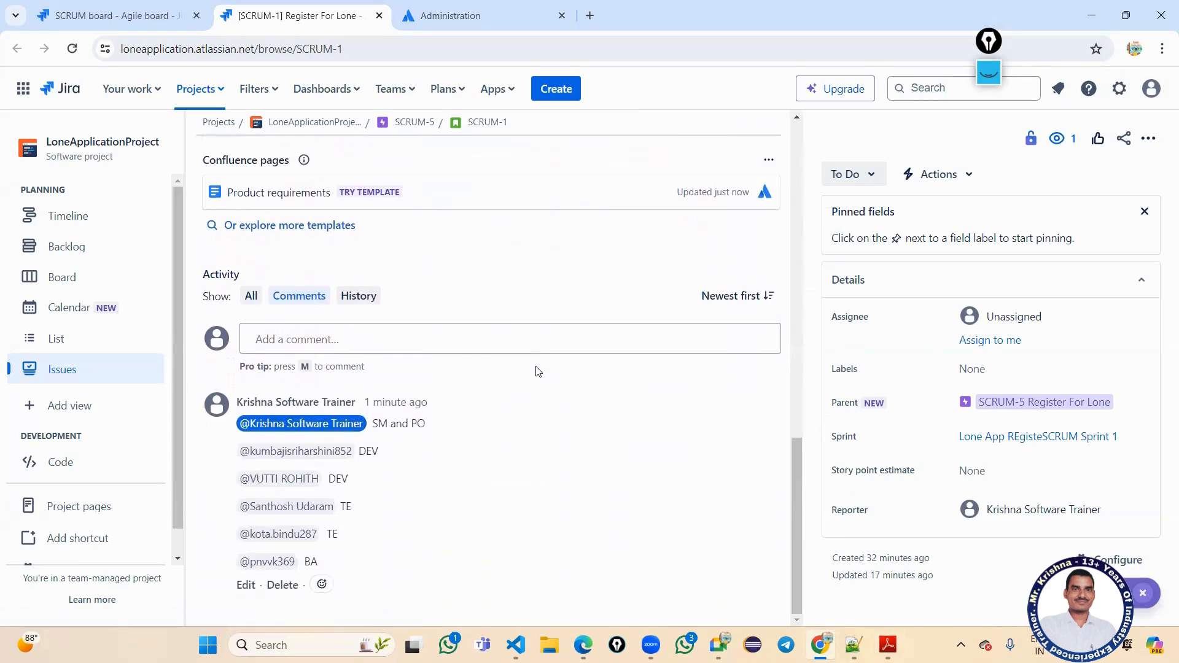
scroll(434, 511, up, 3)
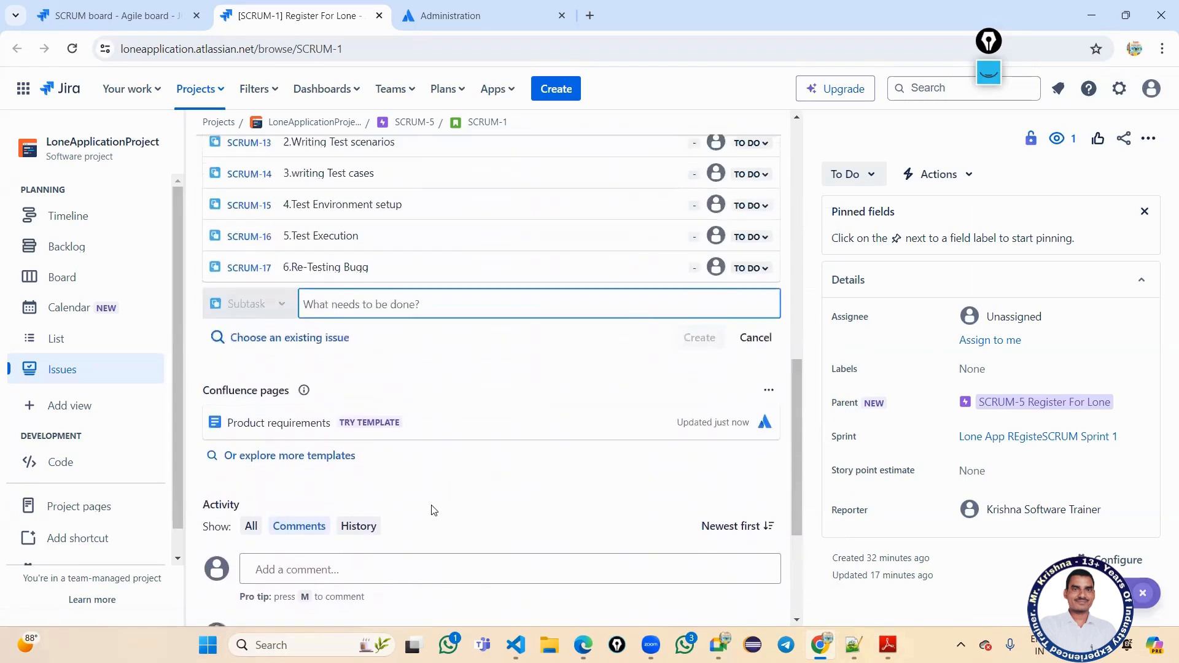
scroll(435, 511, down, 3)
click(405, 343)
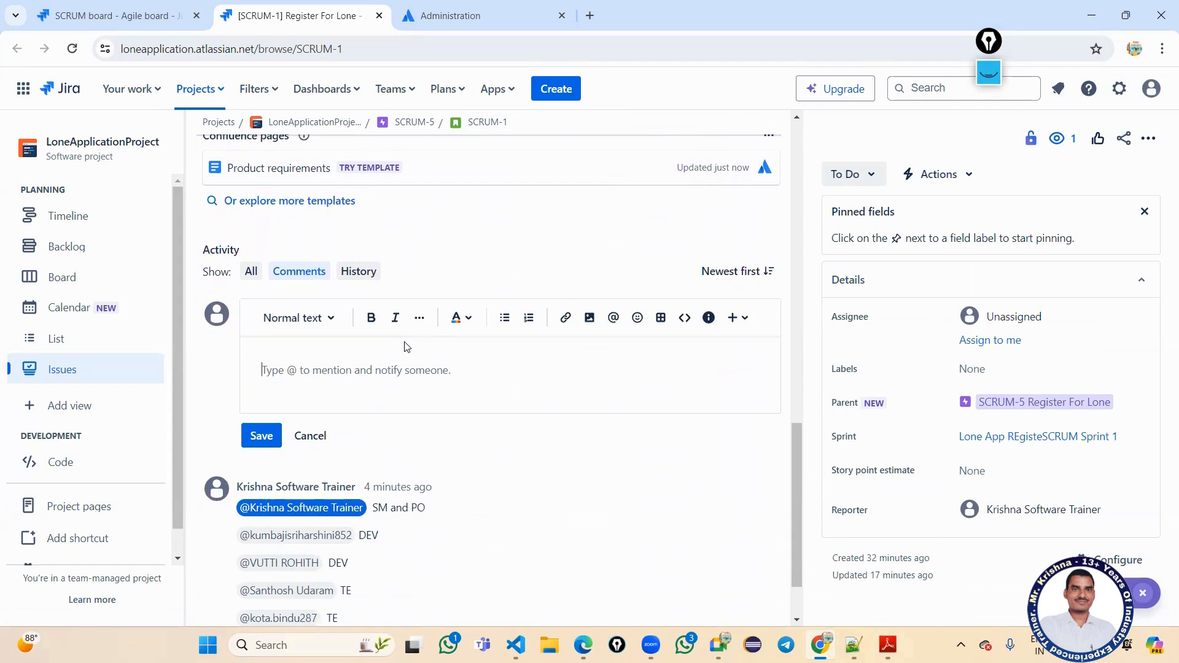
text(Any)
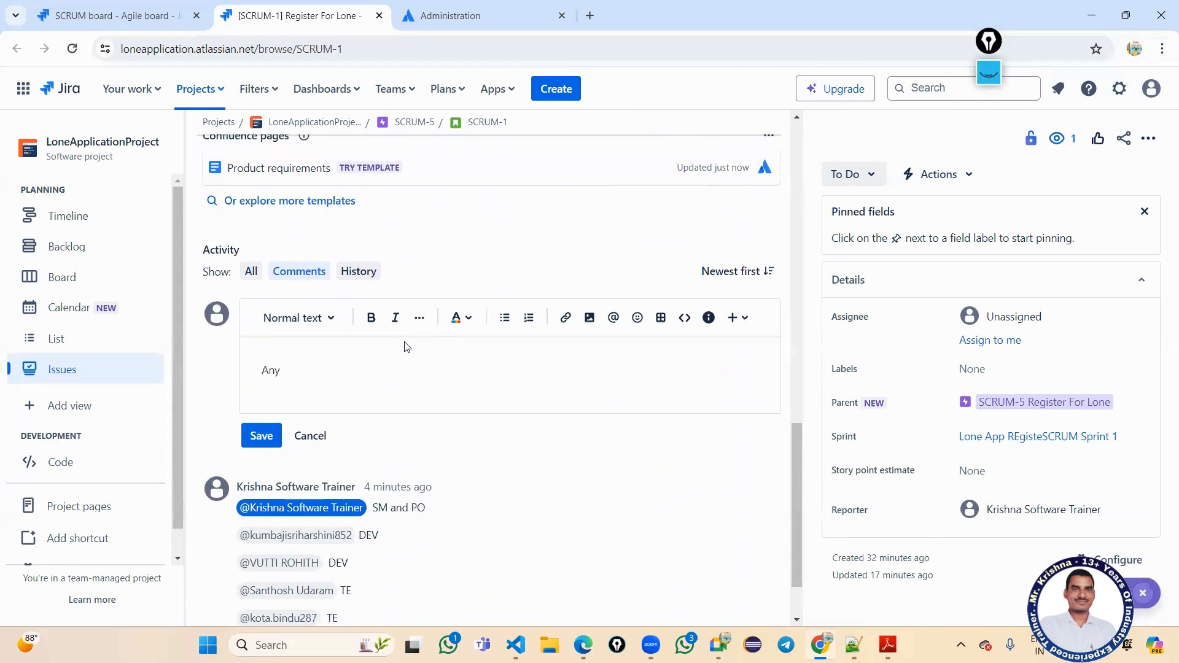
text( Queries releate d)
right_click(337, 370)
click(395, 63)
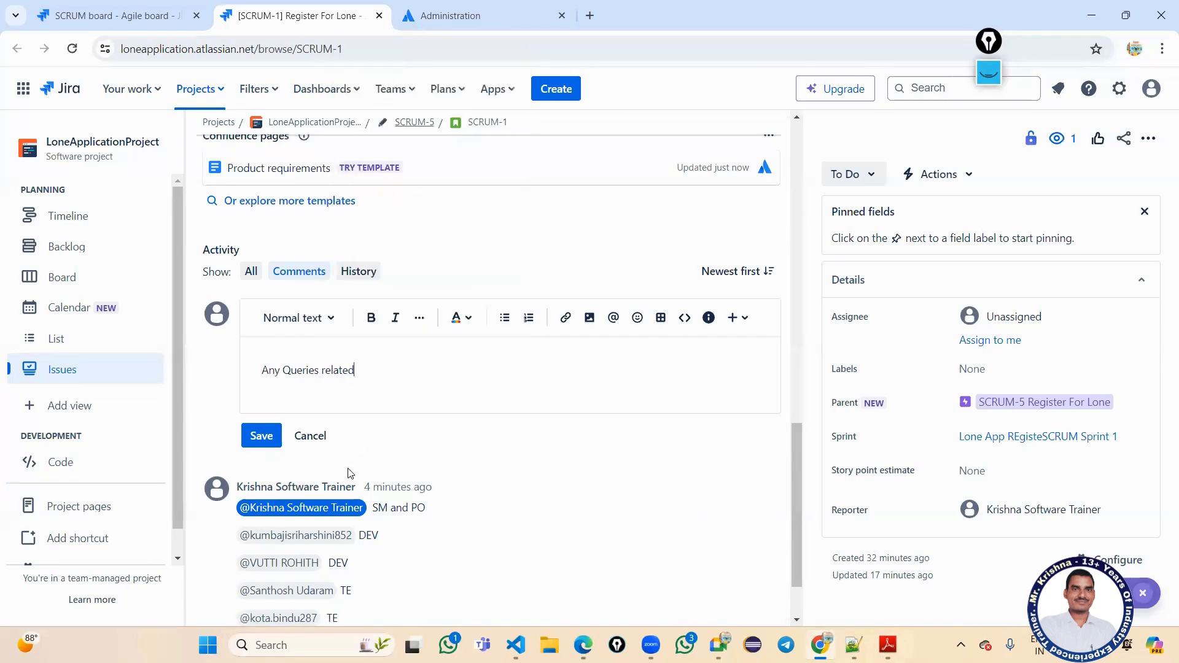
text(to )
text(sprint)
text( Co)
text(ontac)
text(t me)
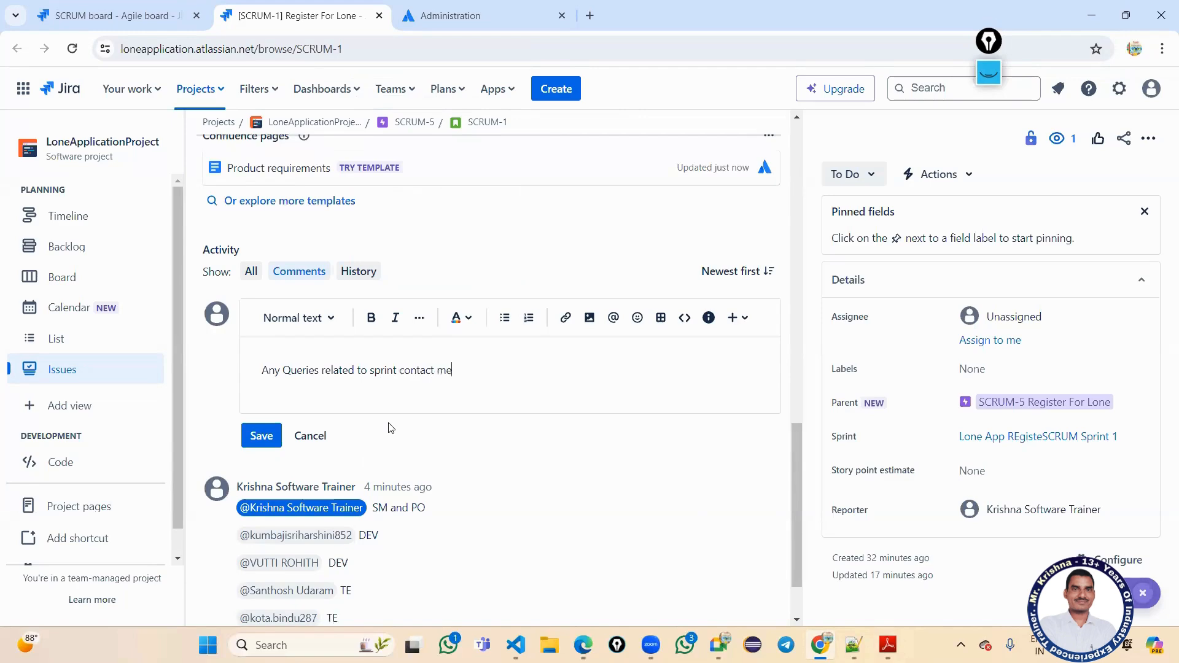
text( @kris)
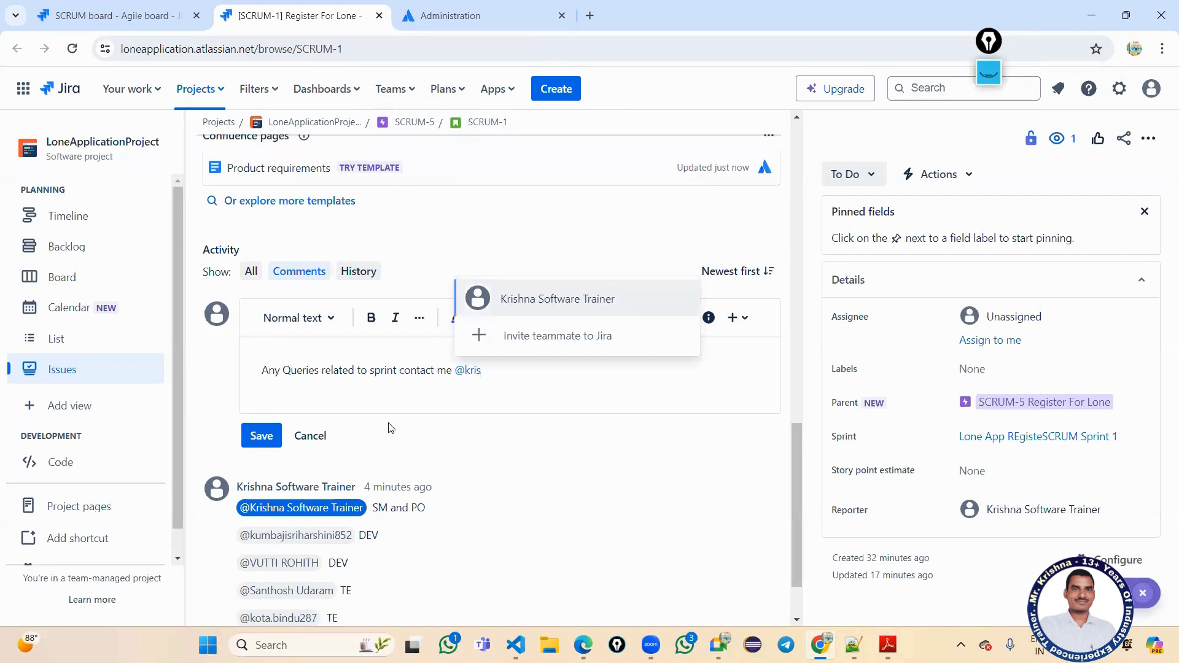
key(Return)
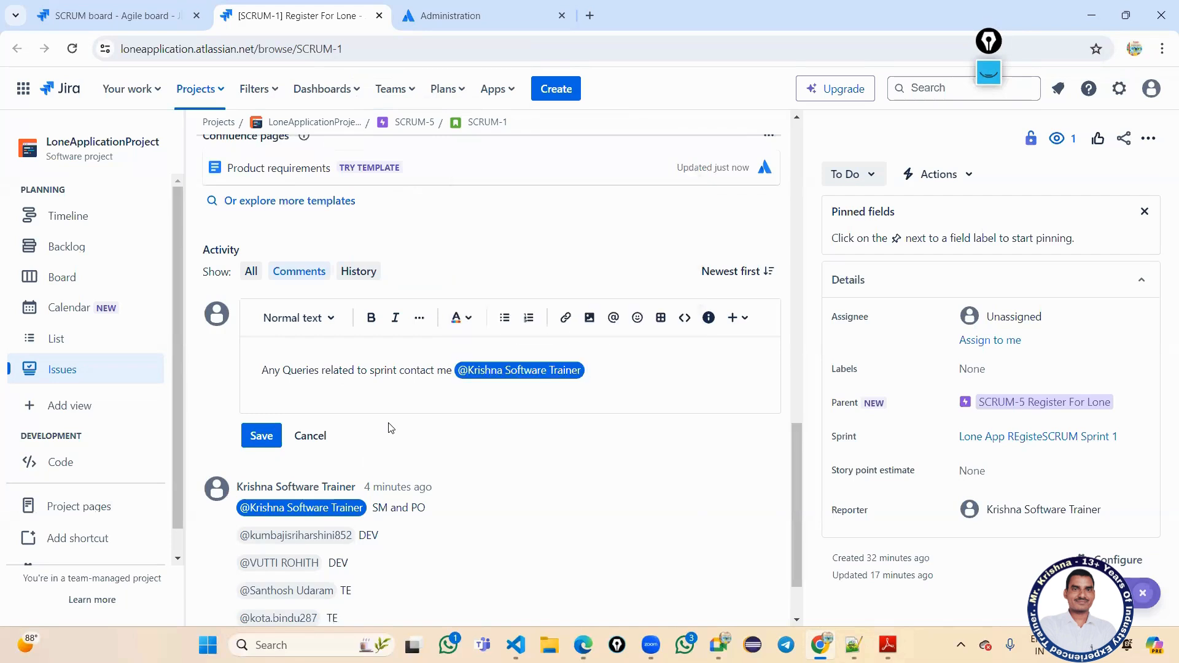
click(259, 440)
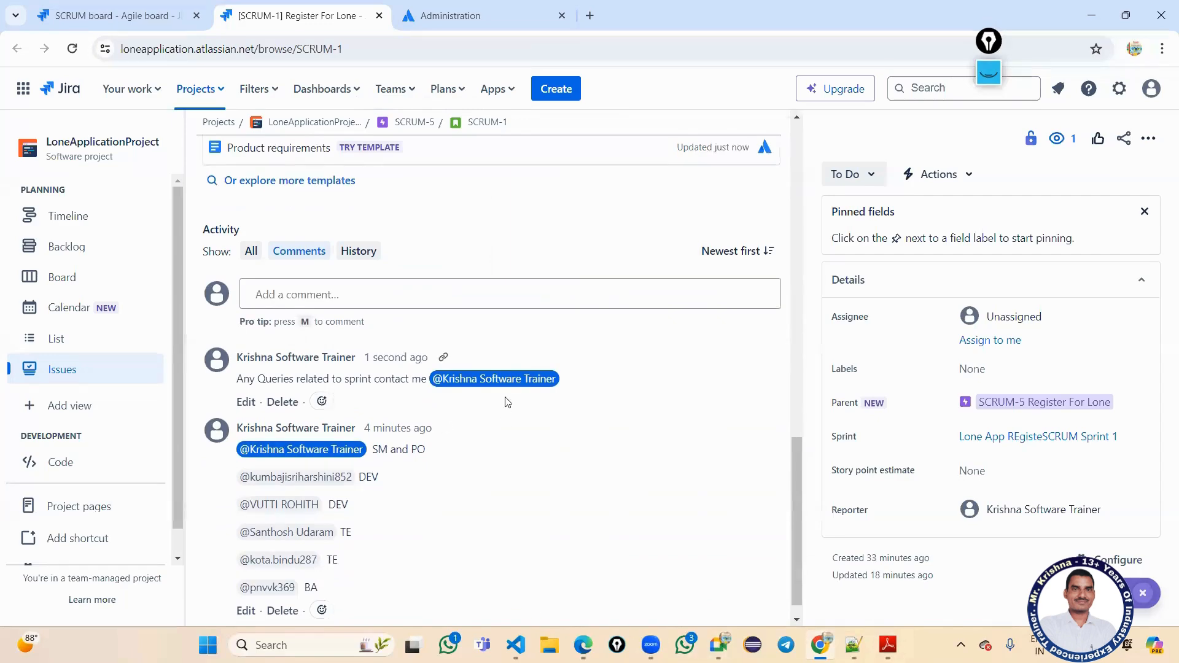
scroll(508, 403, up, 5)
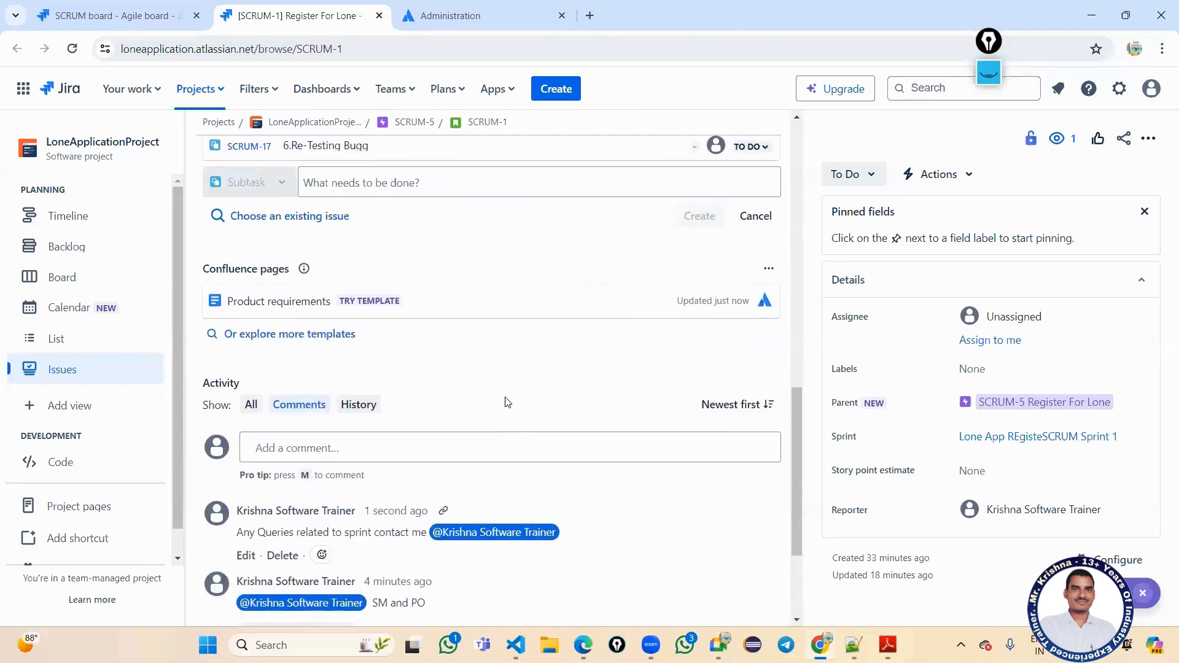
scroll(503, 394, up, 2)
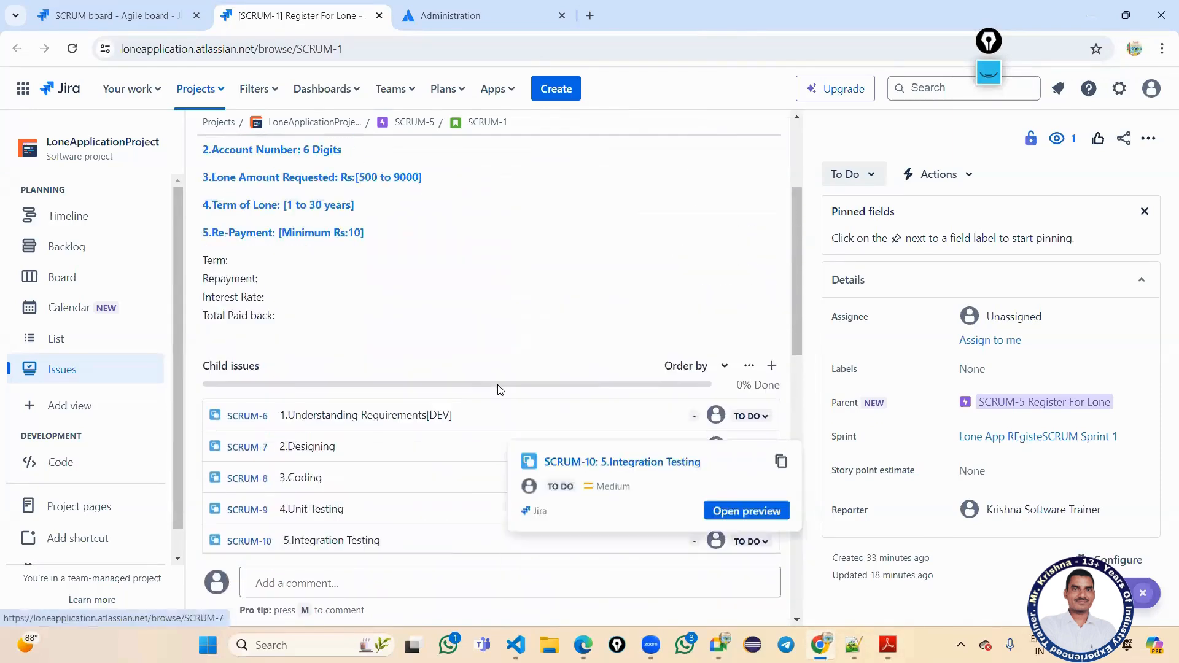
scroll(499, 390, down, 10)
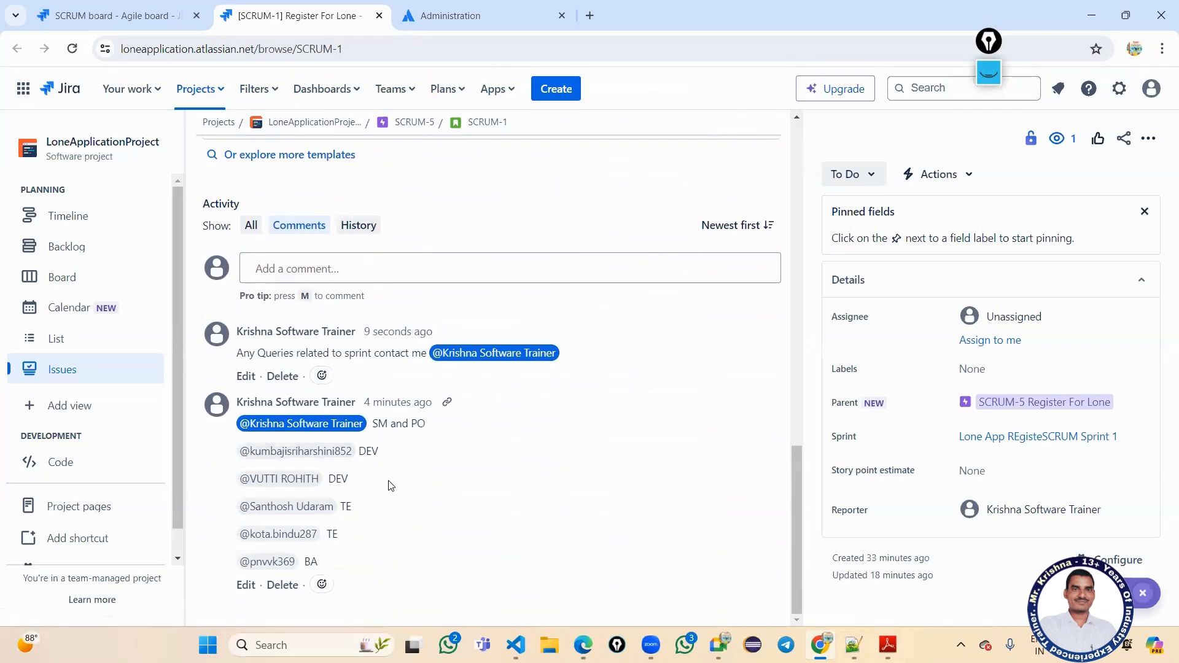
scroll(430, 470, up, 10)
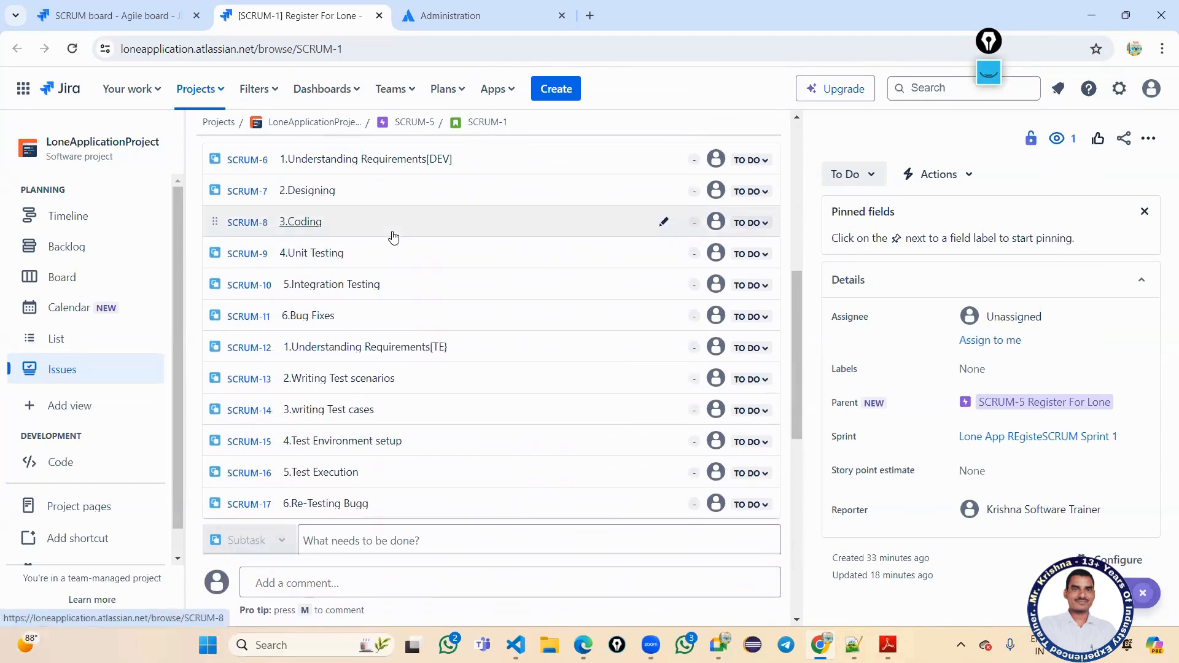
mouse_move(393, 237)
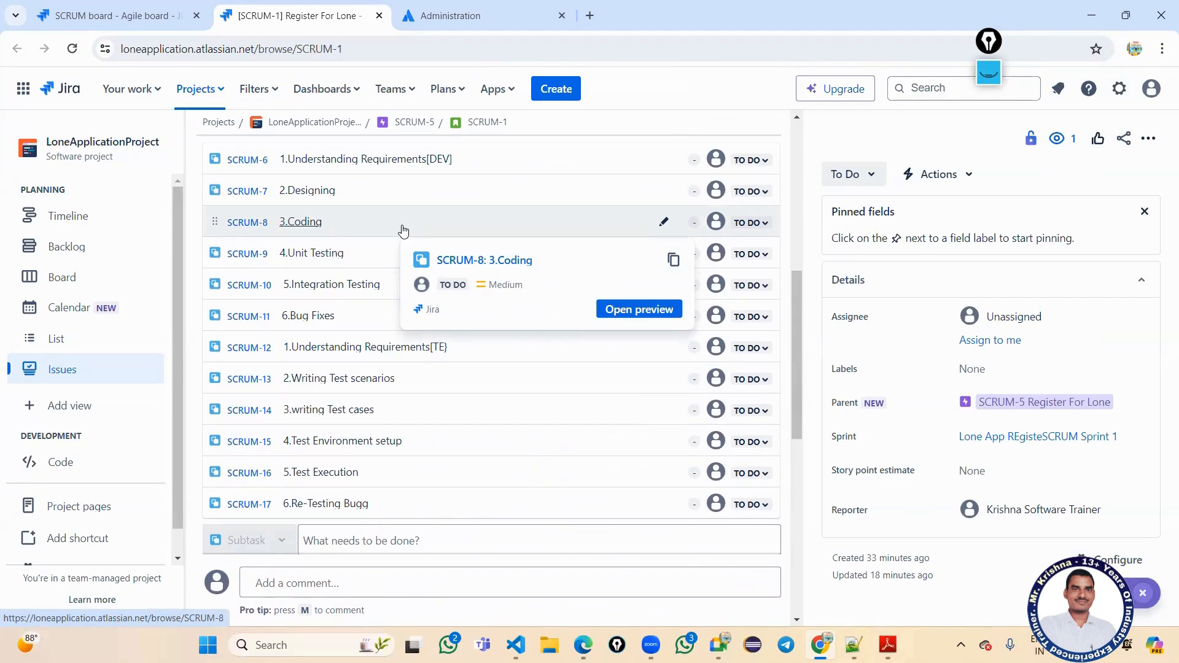
scroll(421, 220, up, 2)
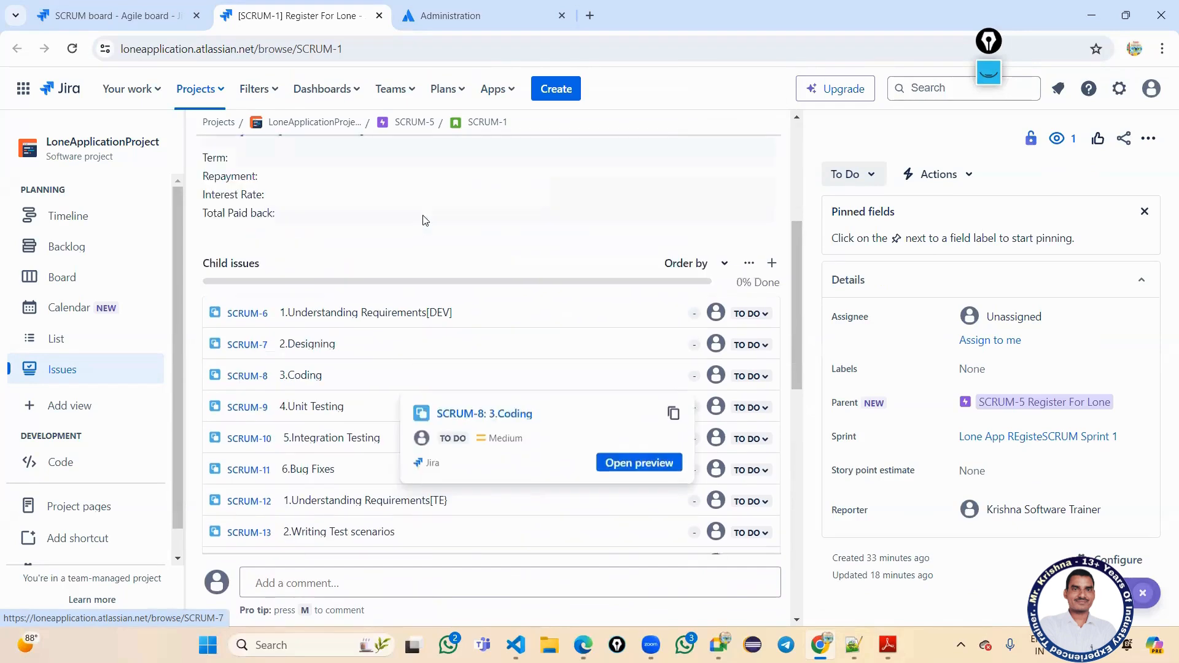
scroll(590, 309, down, 7)
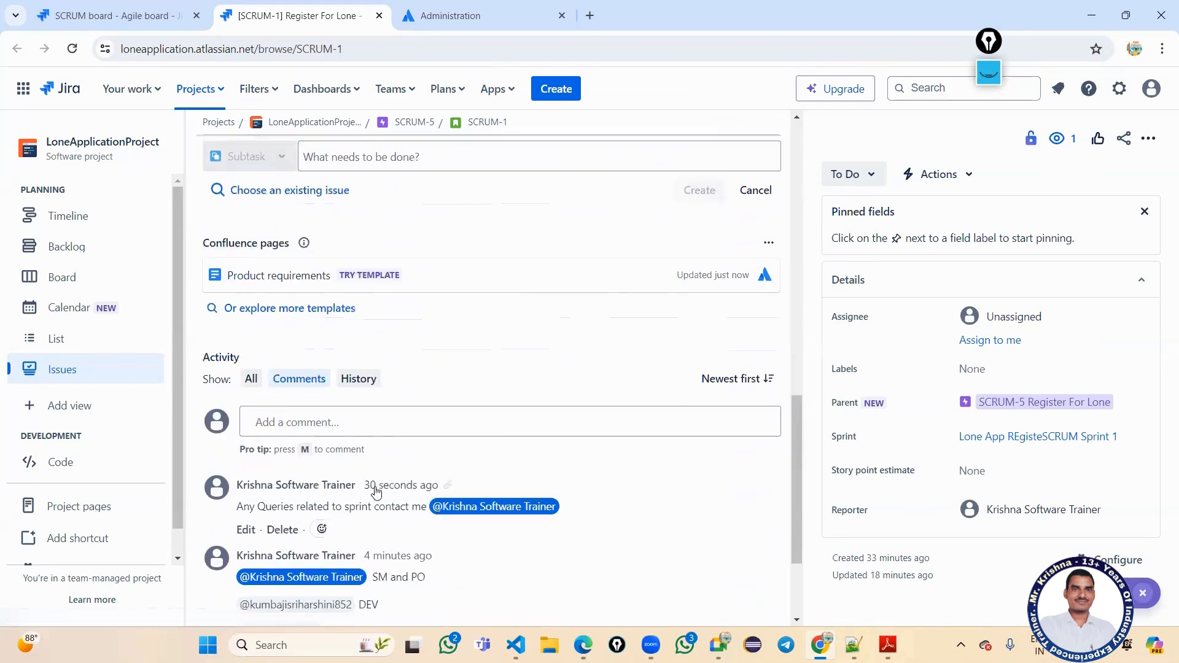
scroll(371, 487, up, 4)
scroll(371, 450, up, 4)
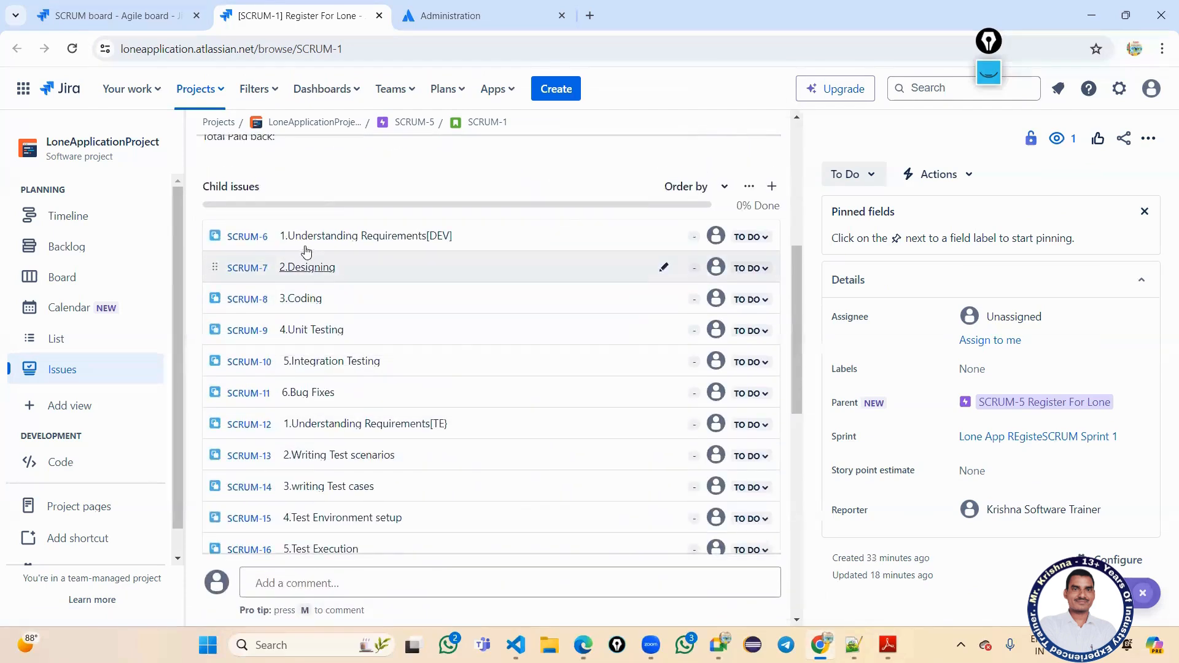
Open SCRUM-6 and save its description as 'Analysis PMP DP BRS SRS FRS HLD LLD Templets'.
click(409, 241)
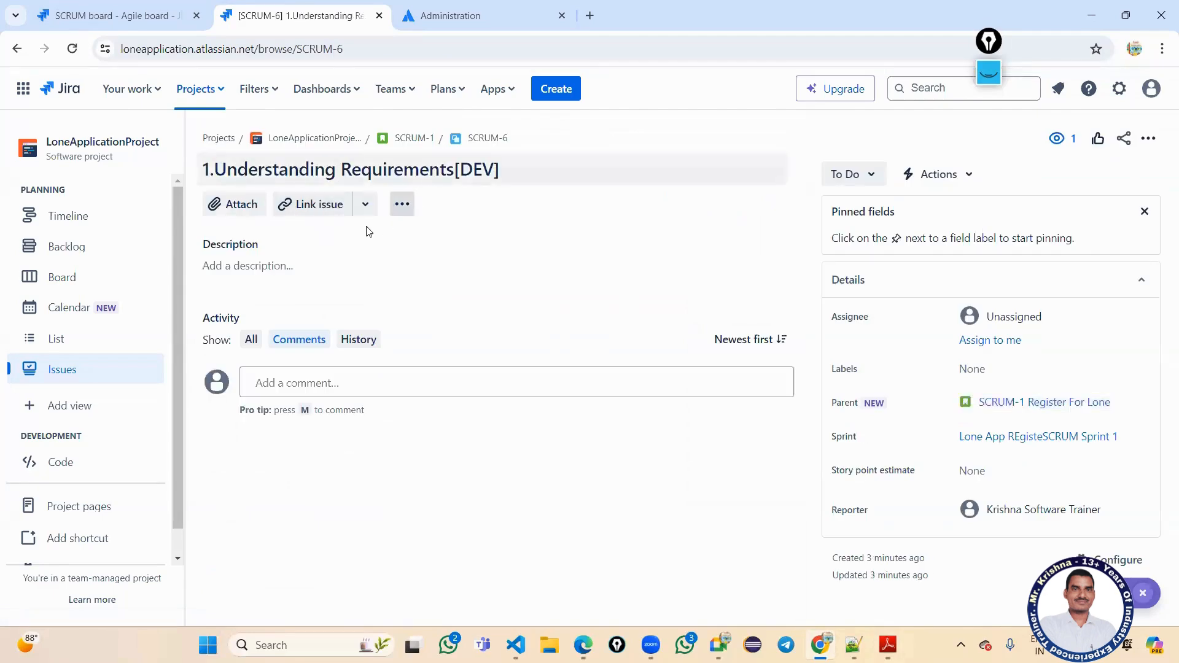
click(316, 268)
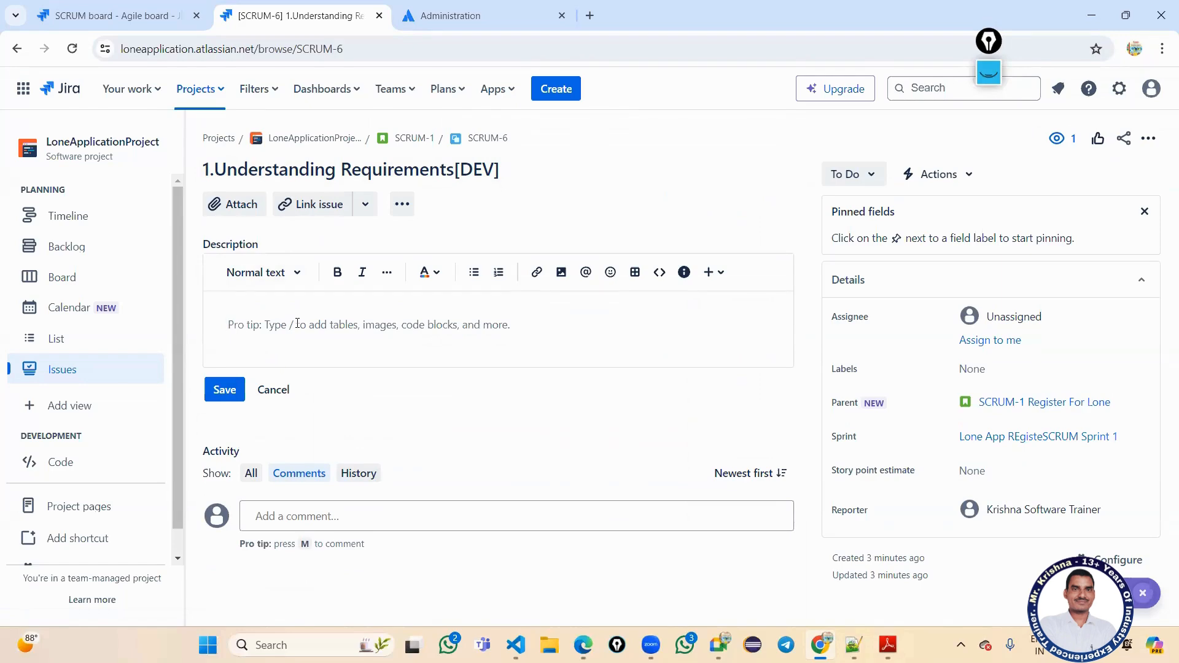
text(Analysis)
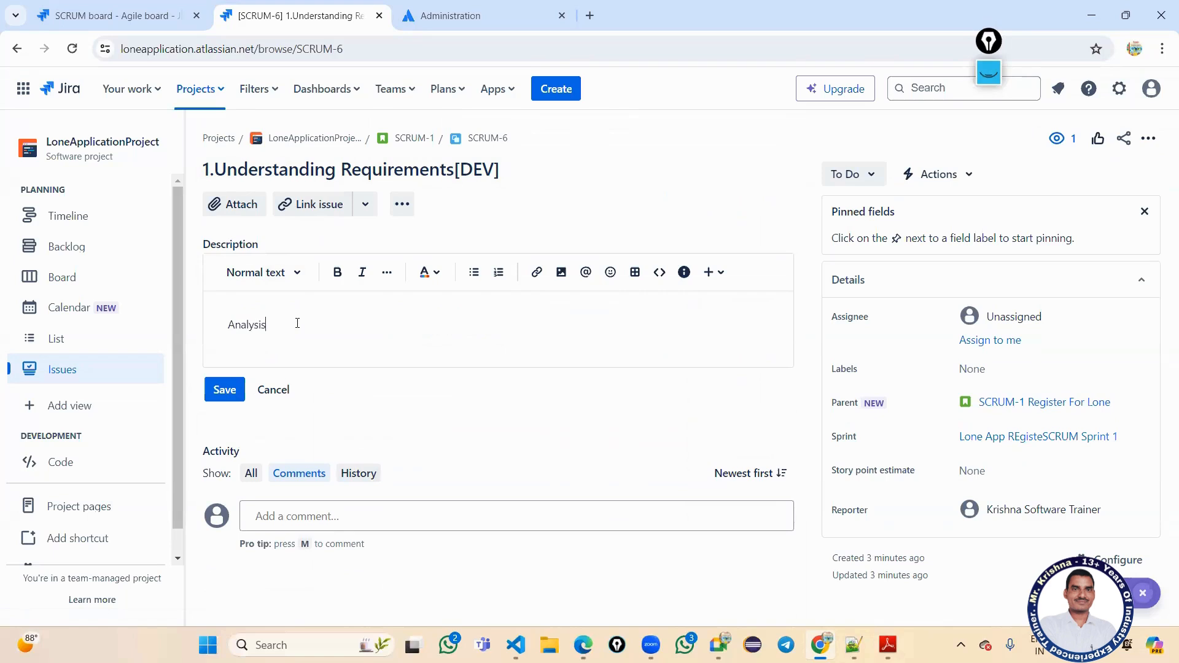
text(FRS)
text(MP)
text(S)
text( SRS FR)
text(S HLD LLD )
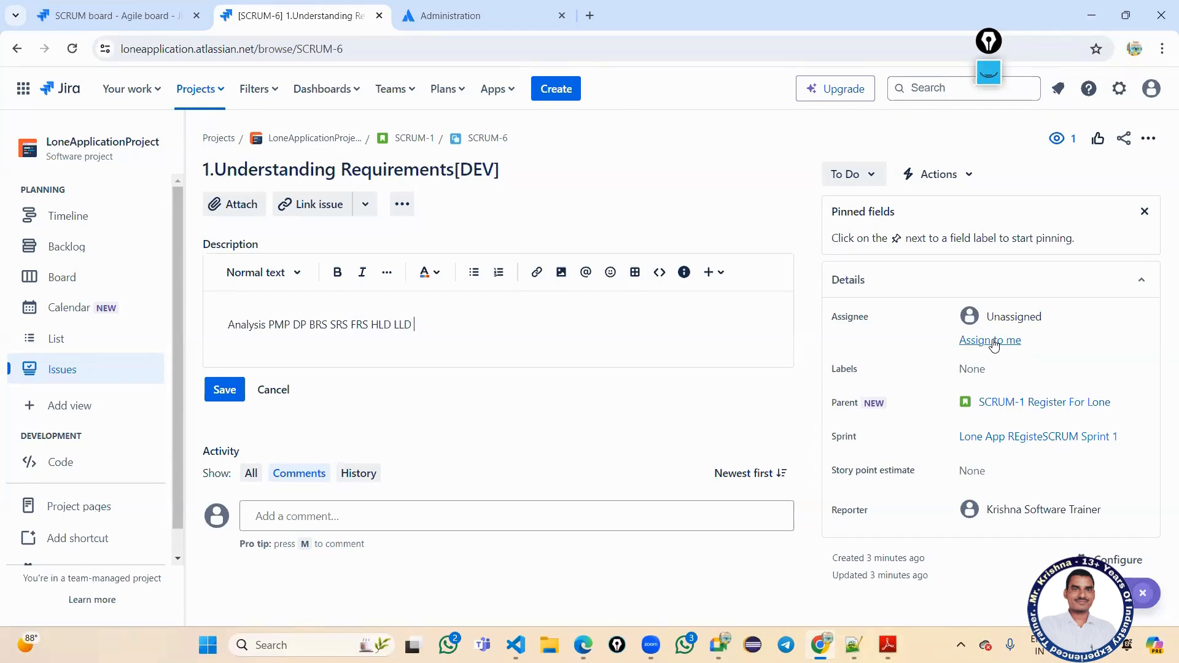
text(Templets)
drag(452, 323, 220, 329)
click(292, 345)
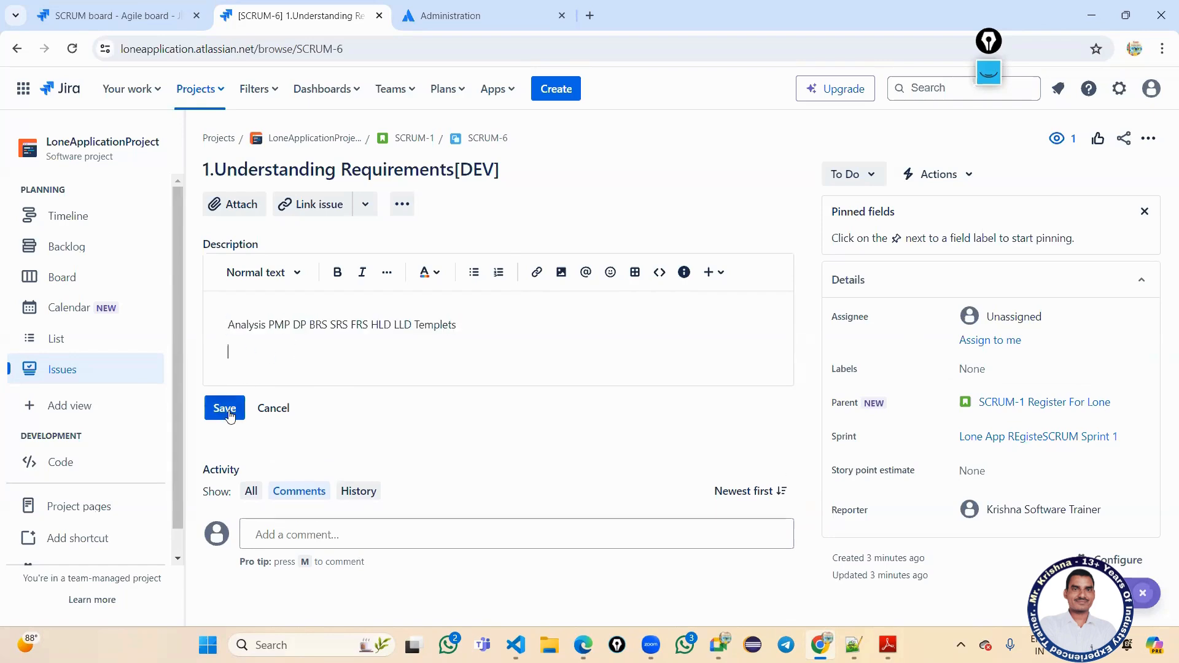
click(225, 408)
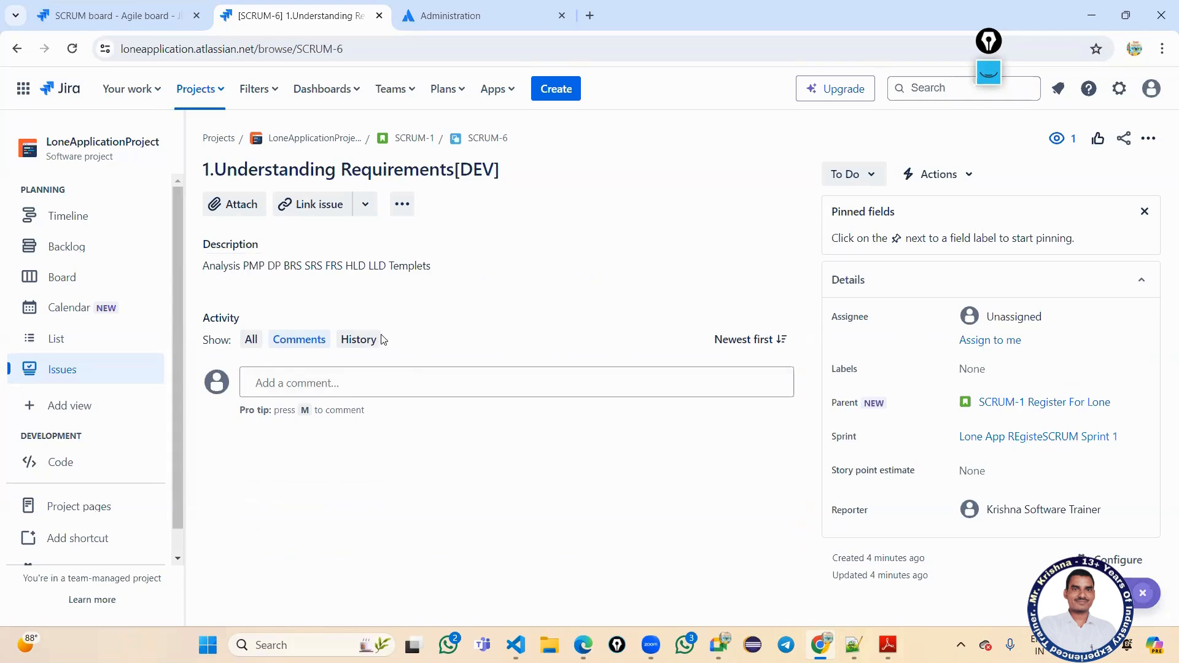
click(144, 19)
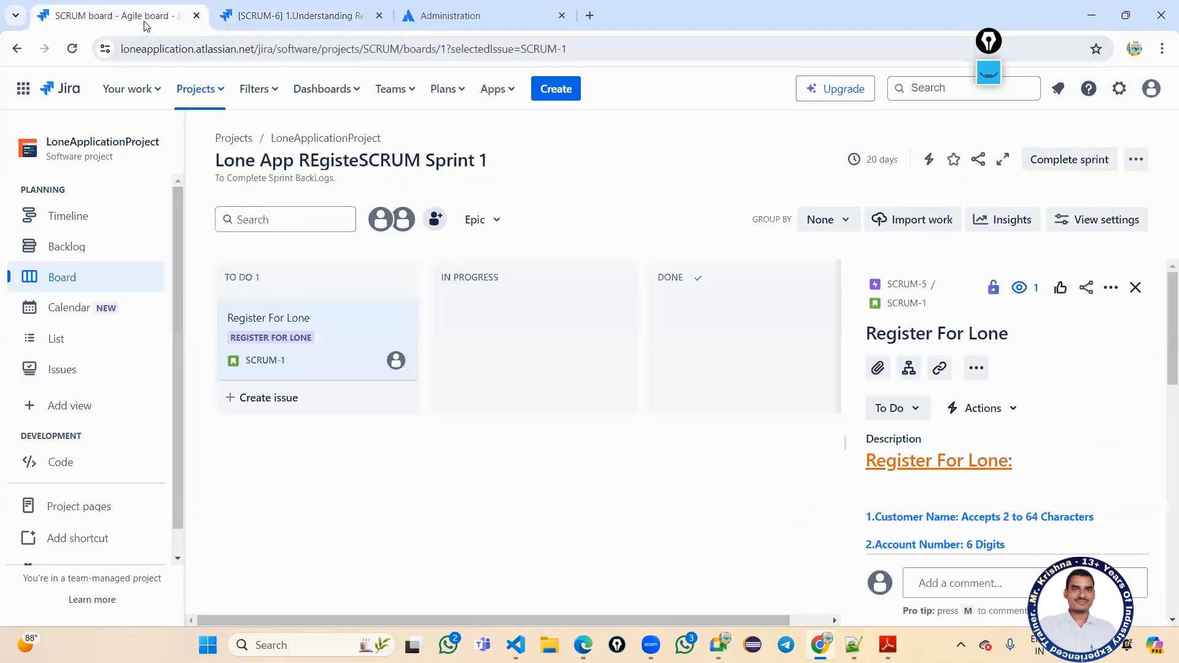
Go from Backlog to the Board, open the Register For Lone card, then open SCRUM-1 as a full page.
click(270, 15)
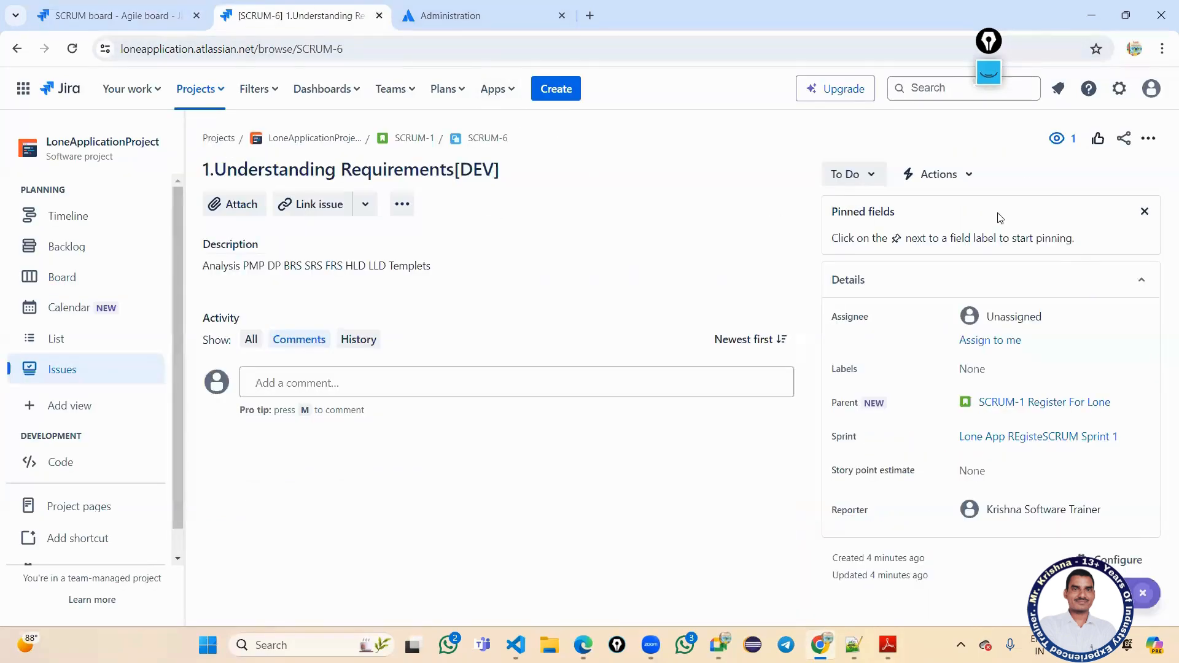
click(442, 14)
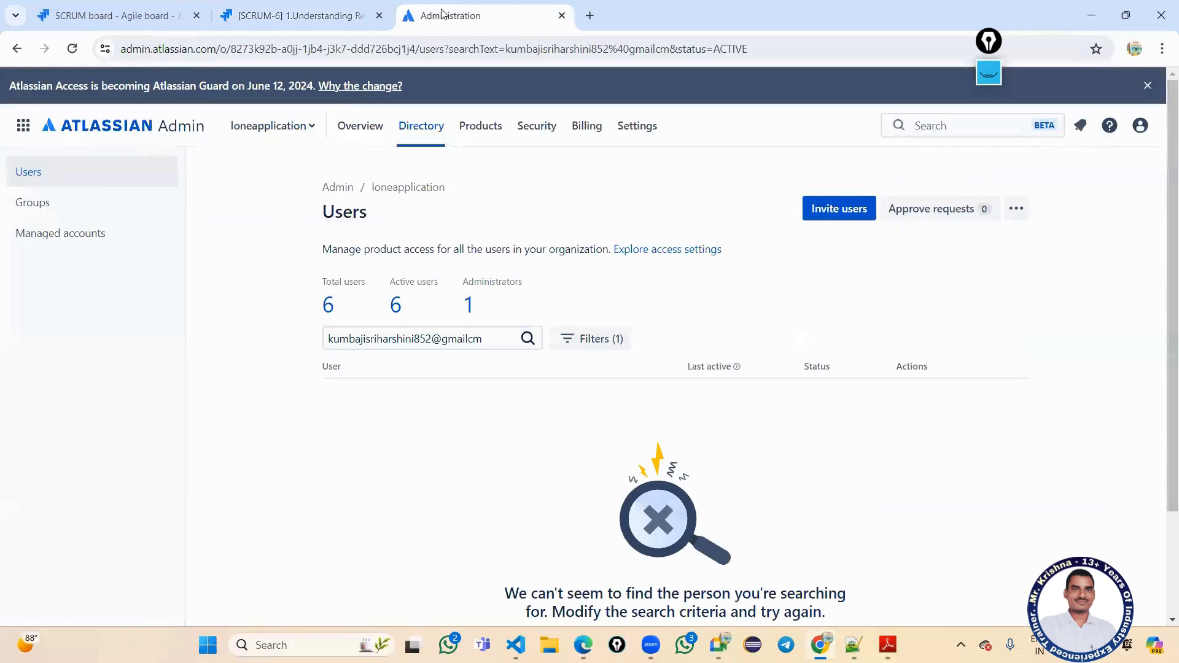
click(289, 14)
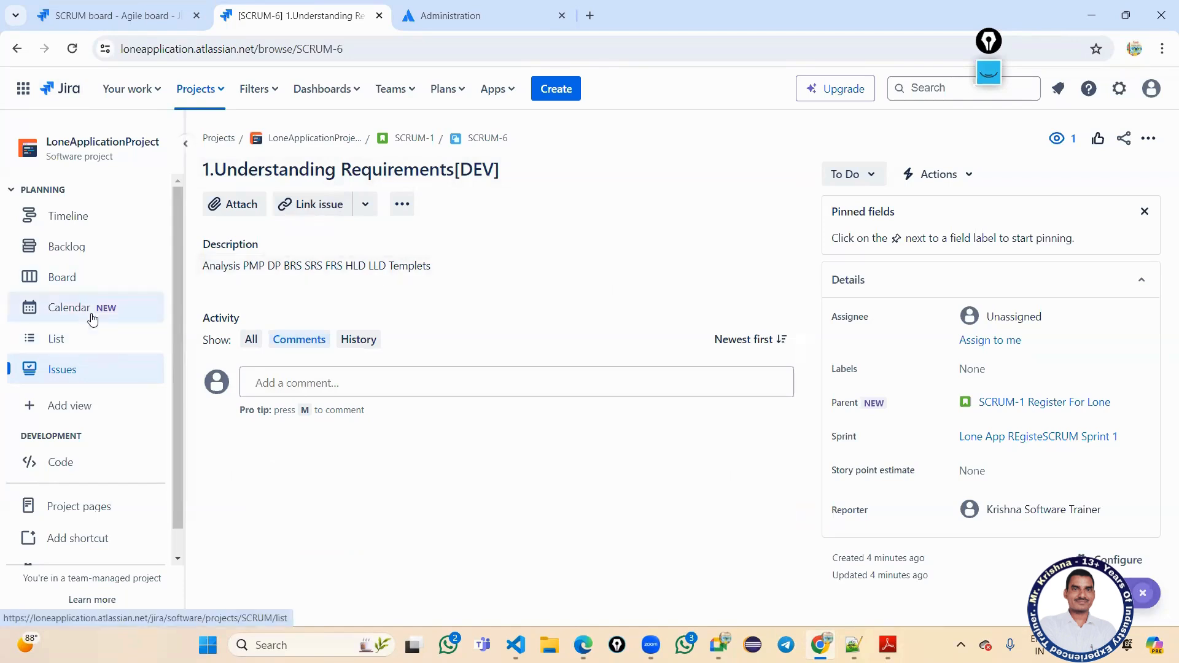
click(91, 251)
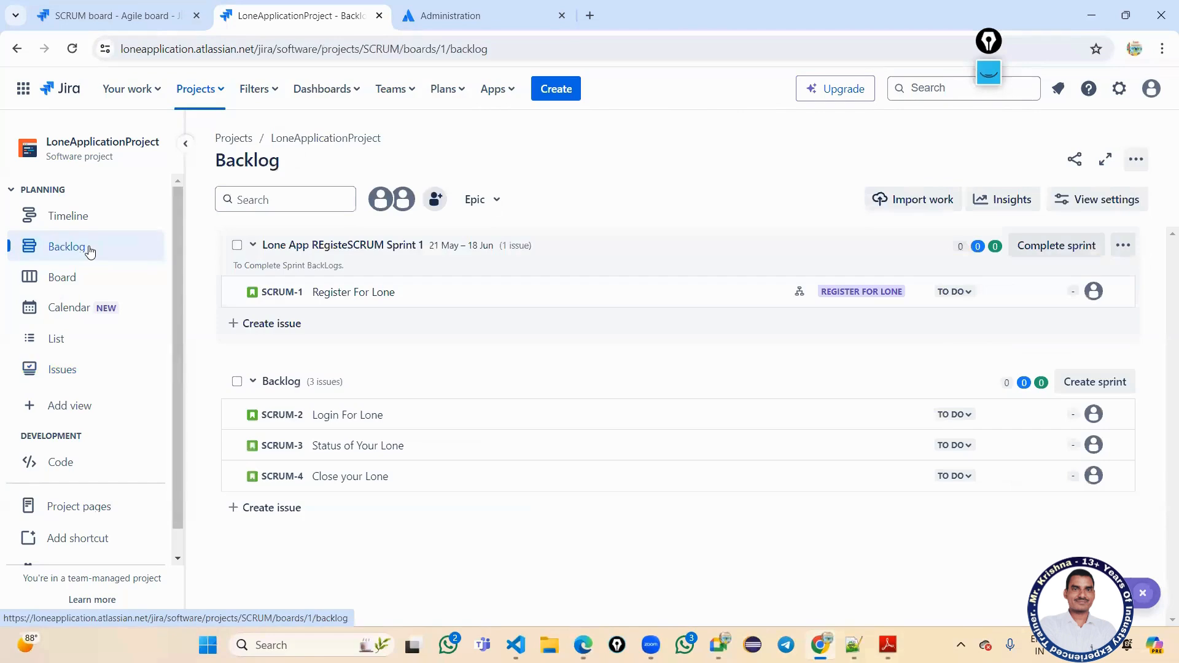
click(87, 278)
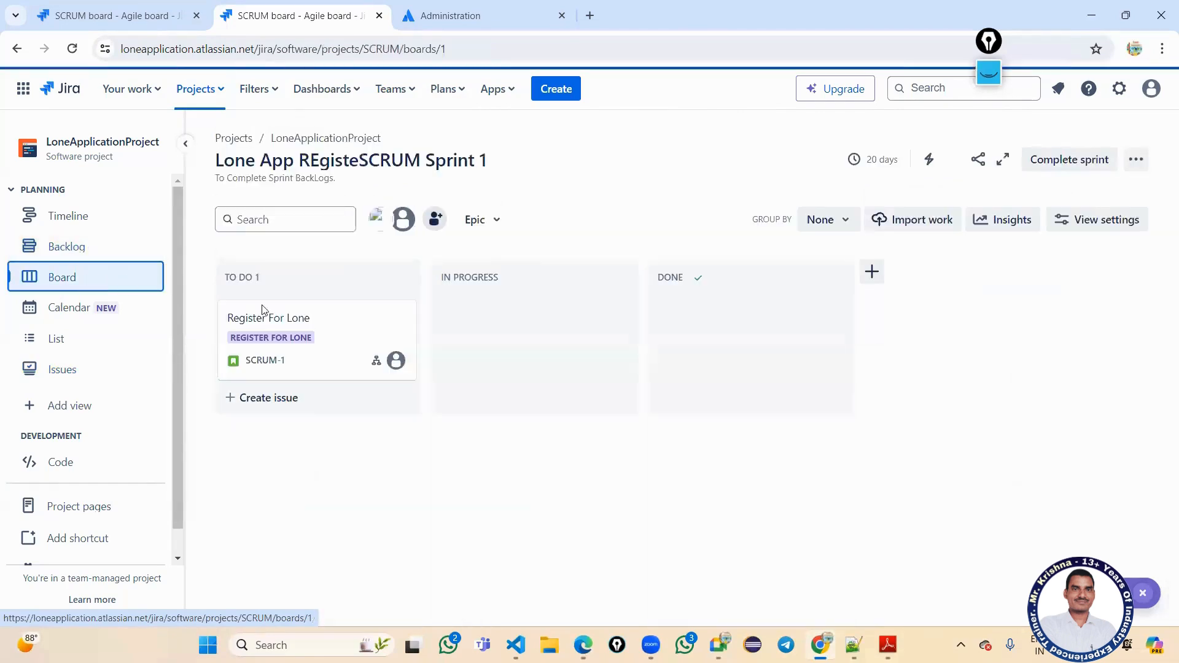
click(261, 325)
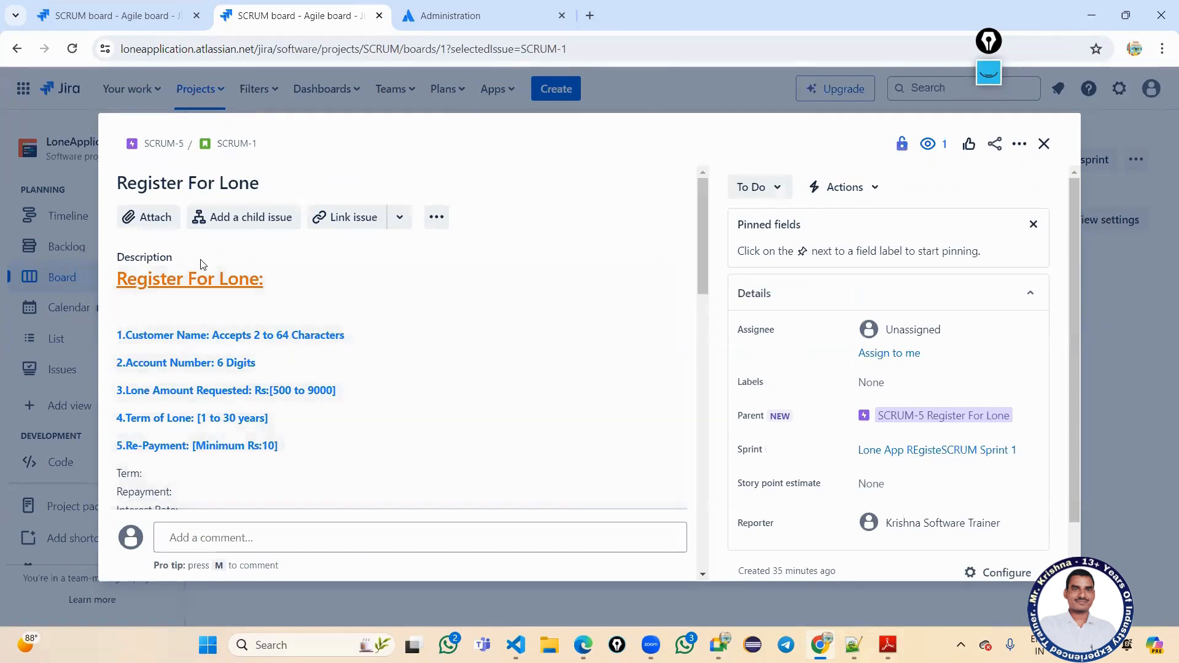
click(228, 145)
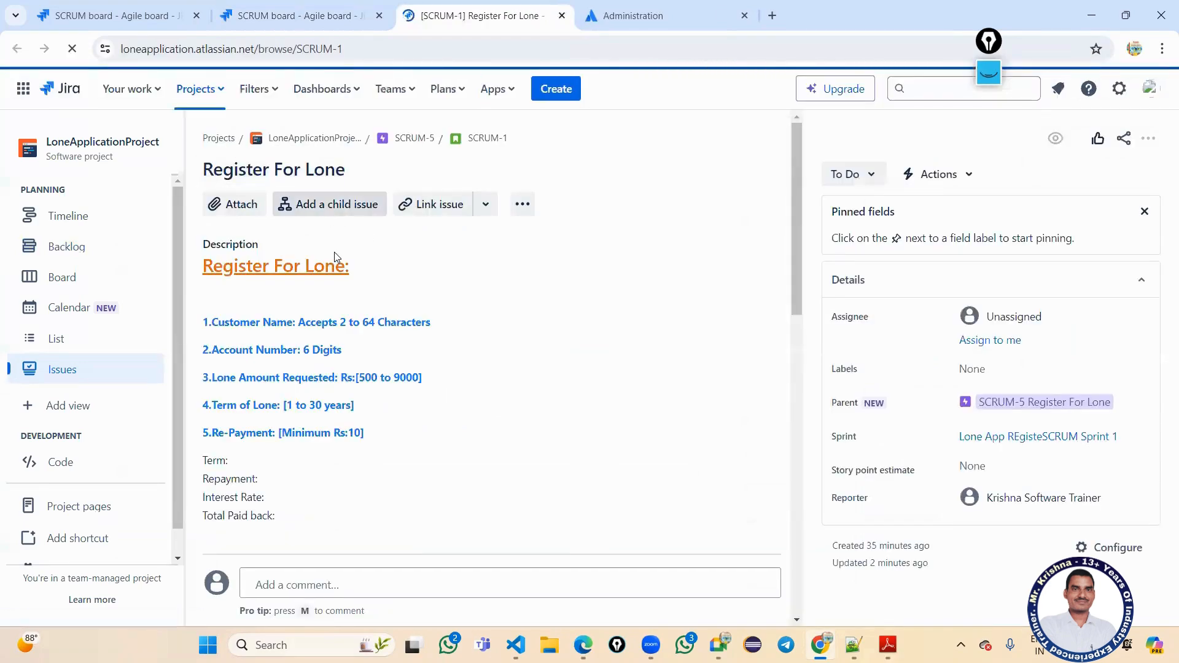
scroll(396, 434, down, 10)
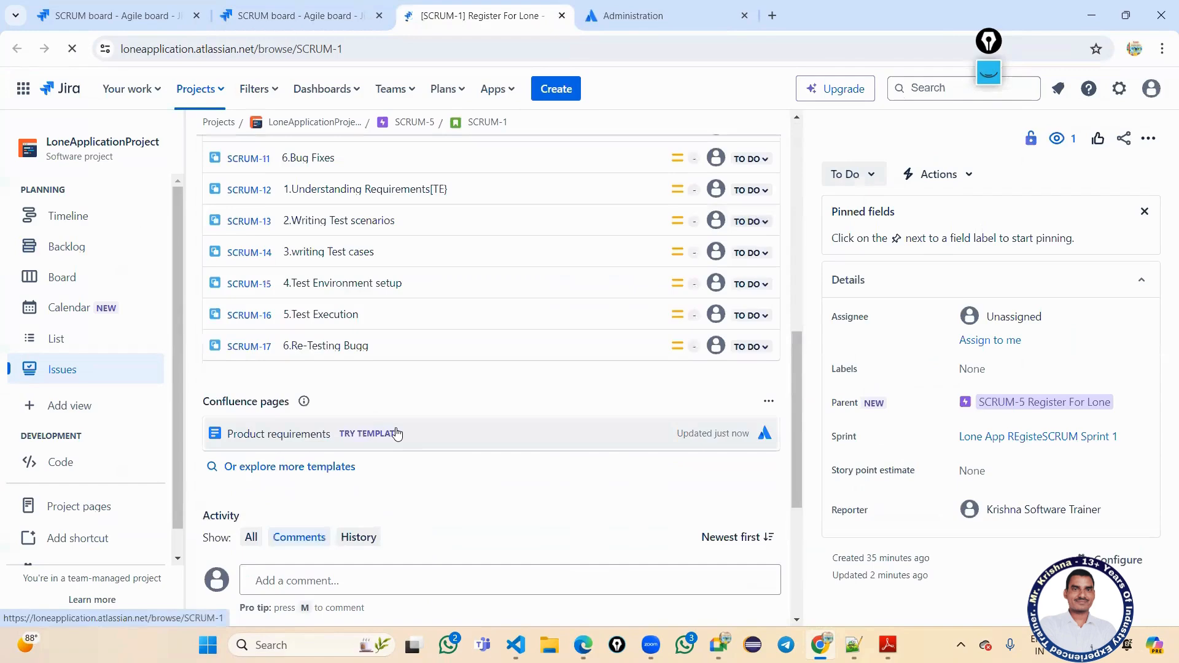
scroll(397, 430, up, 3)
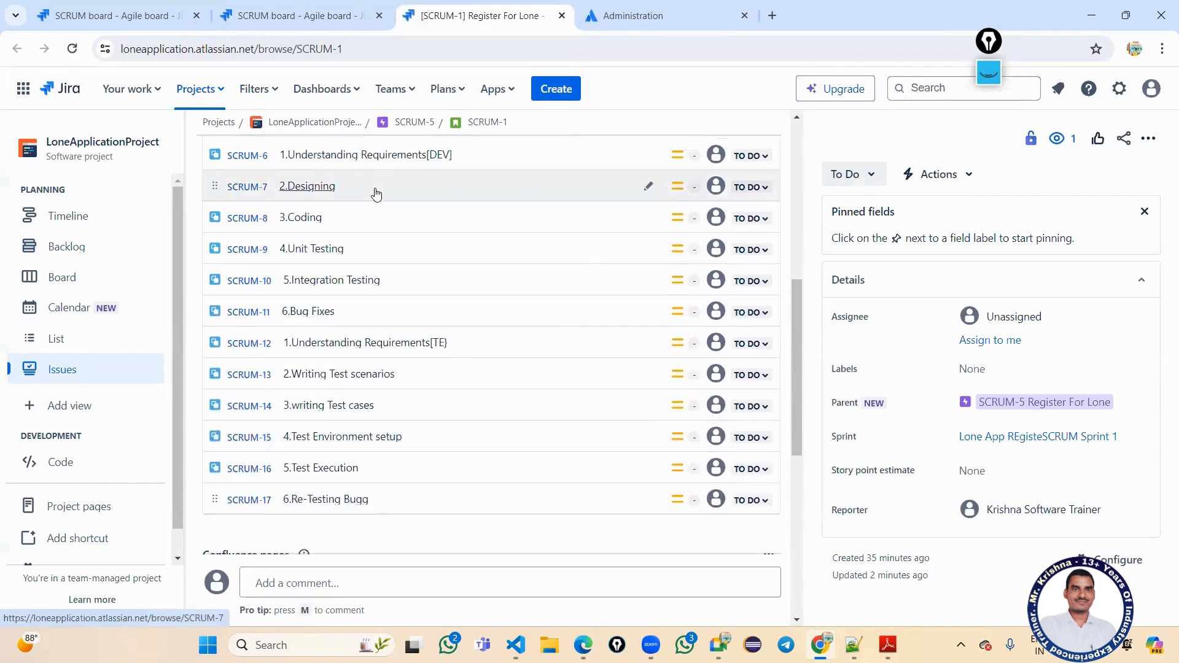
scroll(385, 170, up, 1)
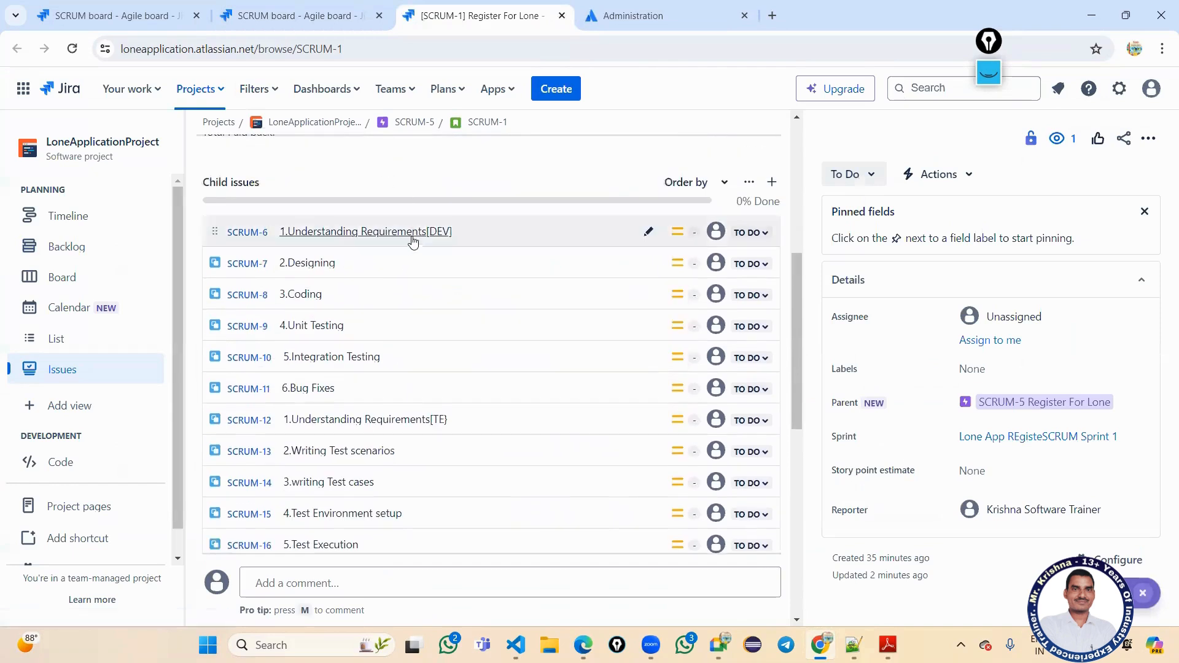
mouse_move(458, 234)
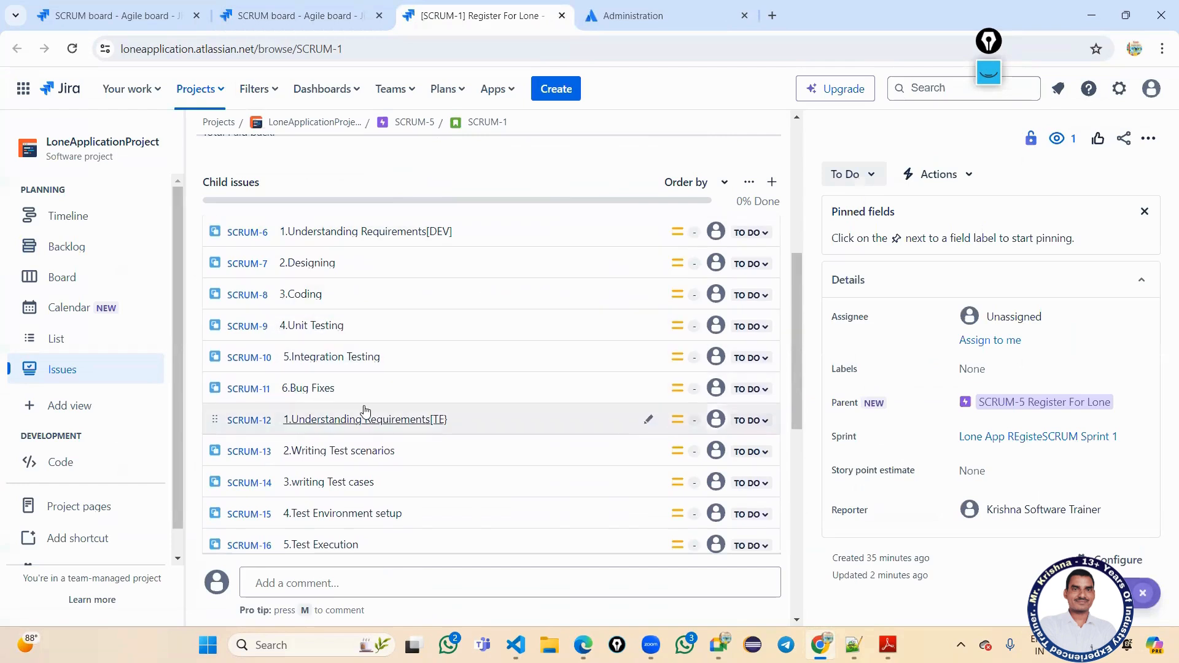
mouse_move(508, 422)
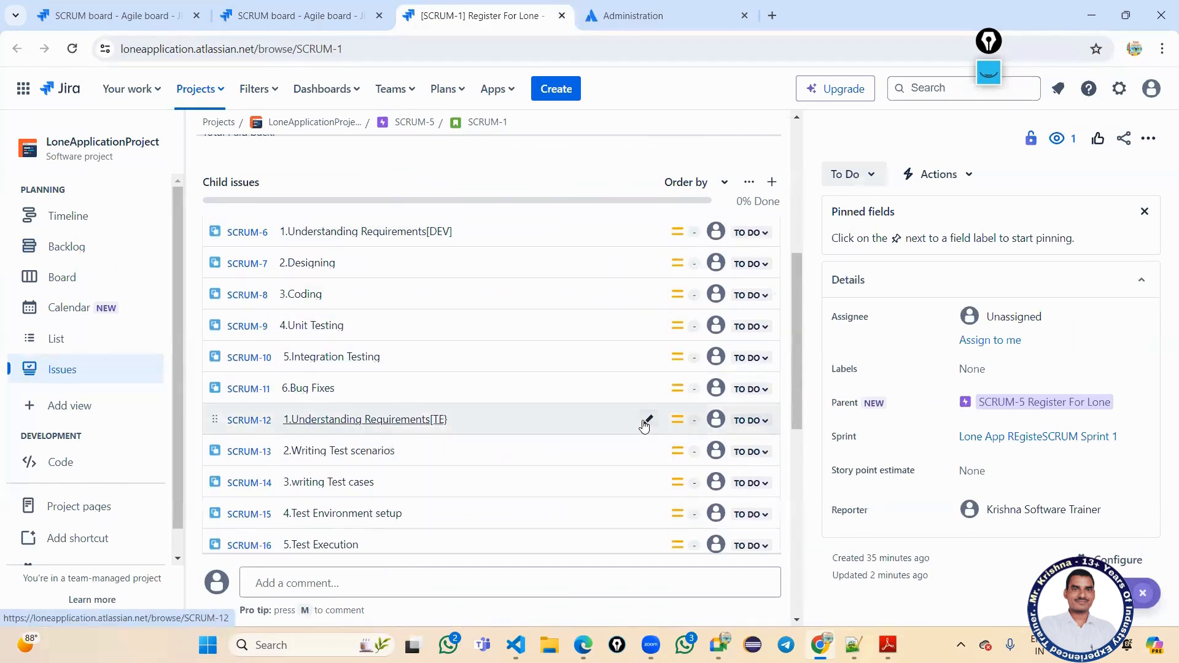
Open SCRUM-12, paste SCRUM-6's description, change DP to TP, and save it.
click(412, 421)
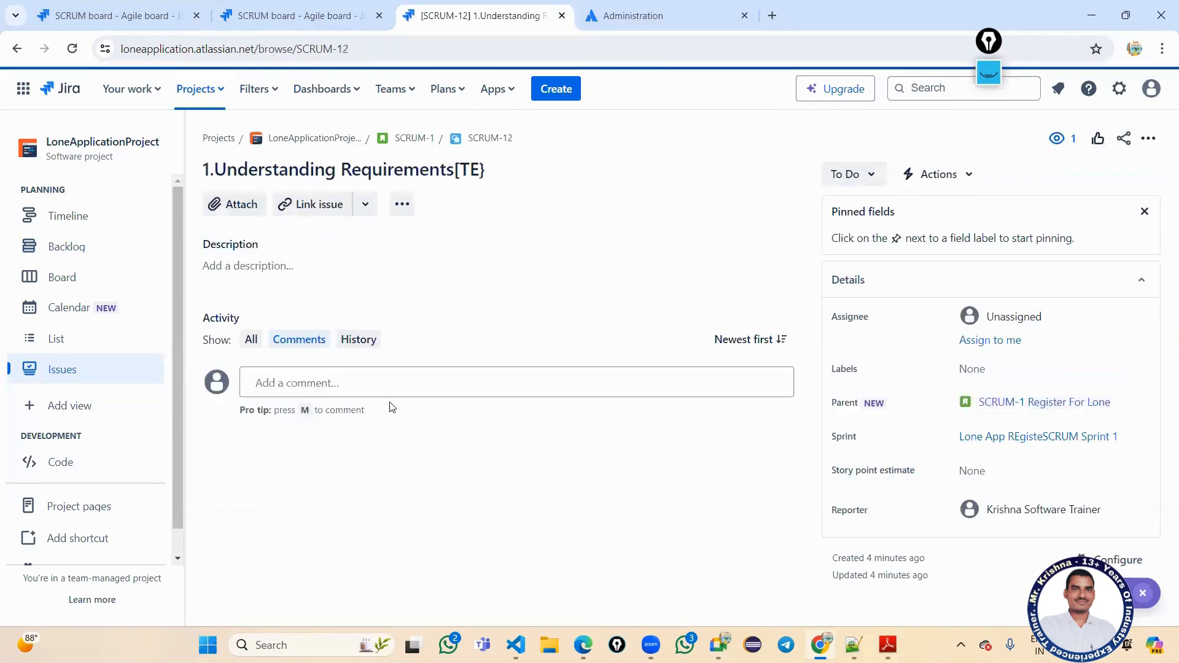
click(326, 266)
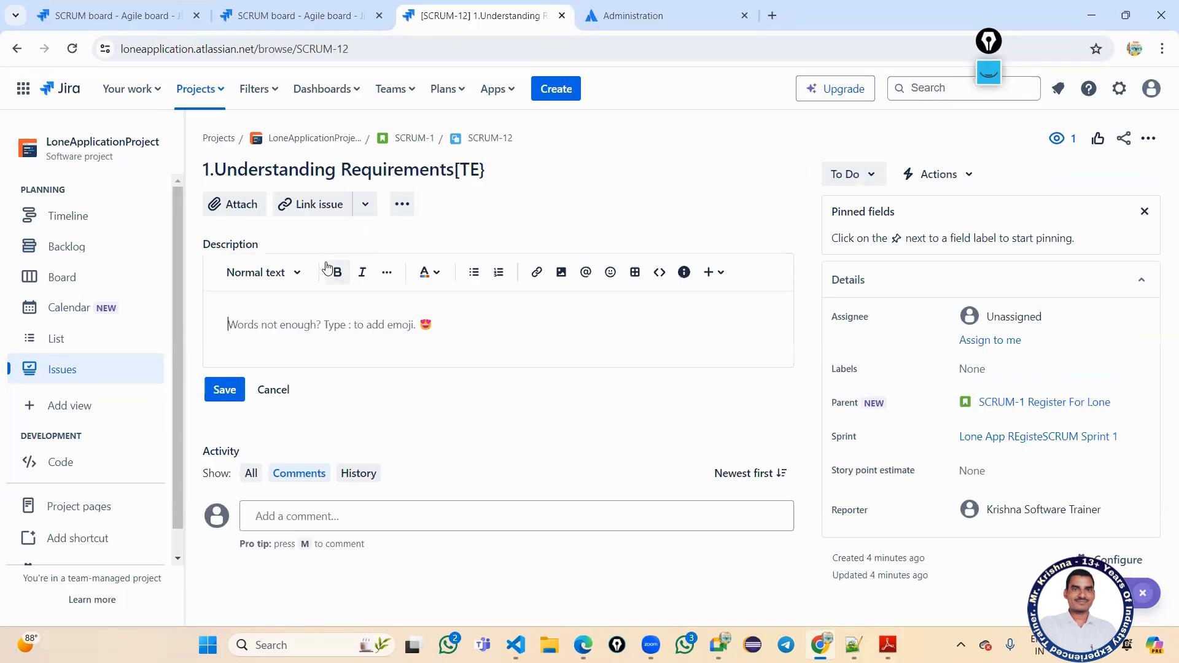
text(Analysis PMP DP BRS SRS FRS HLD LLD Templets)
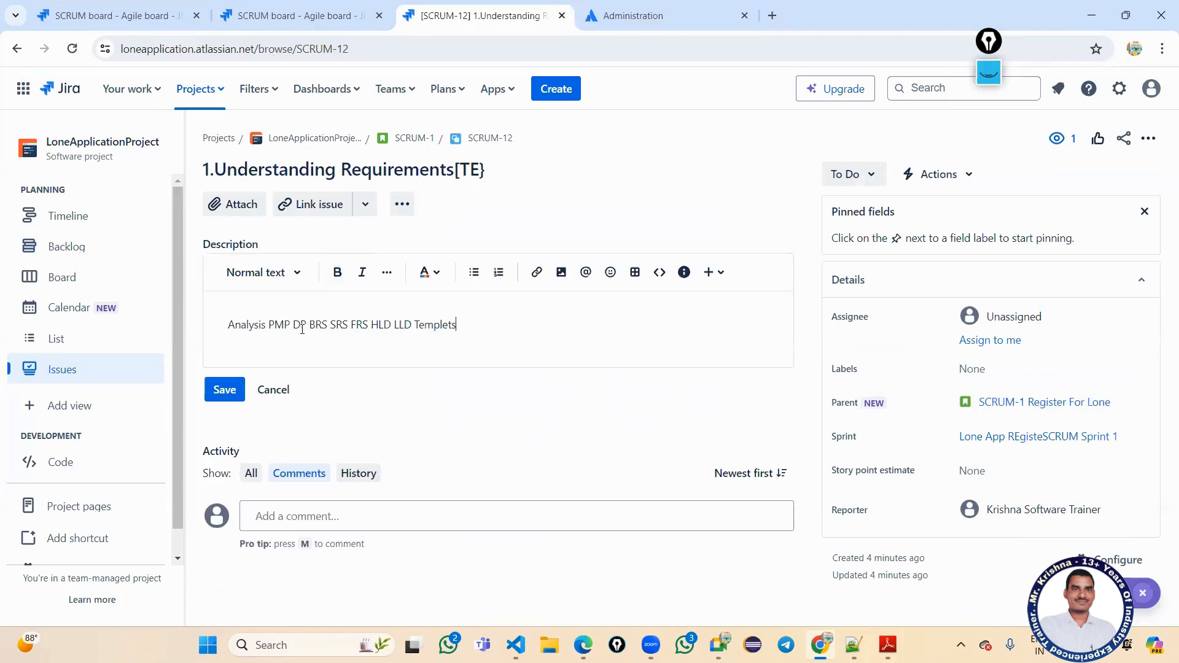
drag(307, 324, 295, 323)
text(TP)
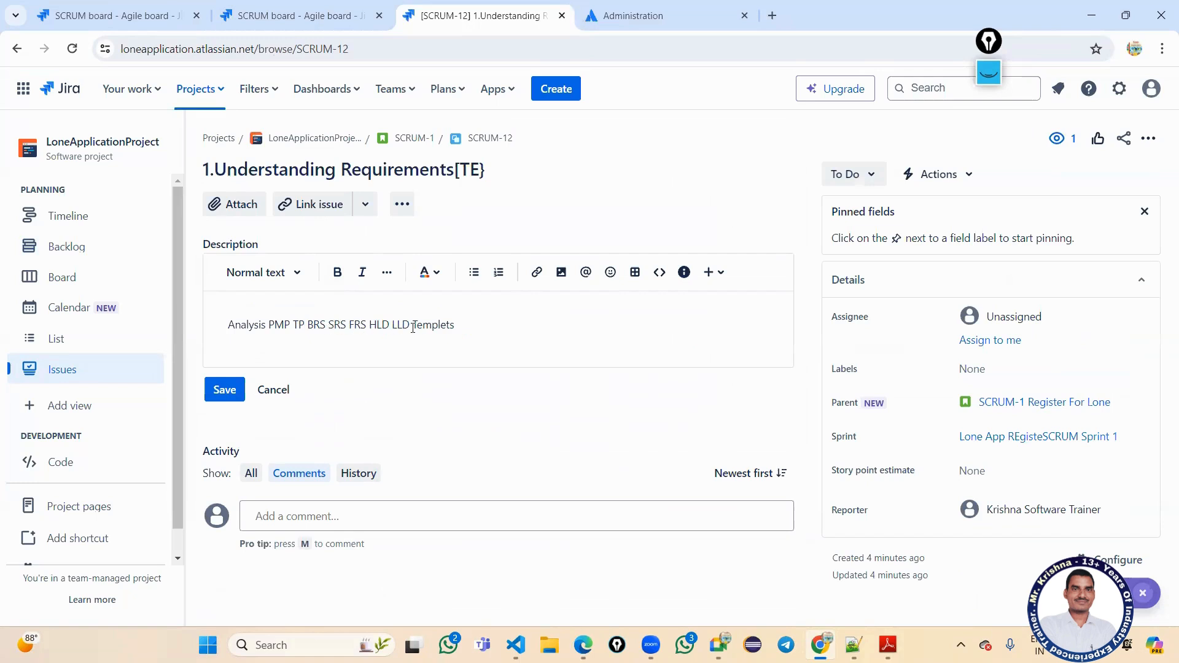
click(225, 390)
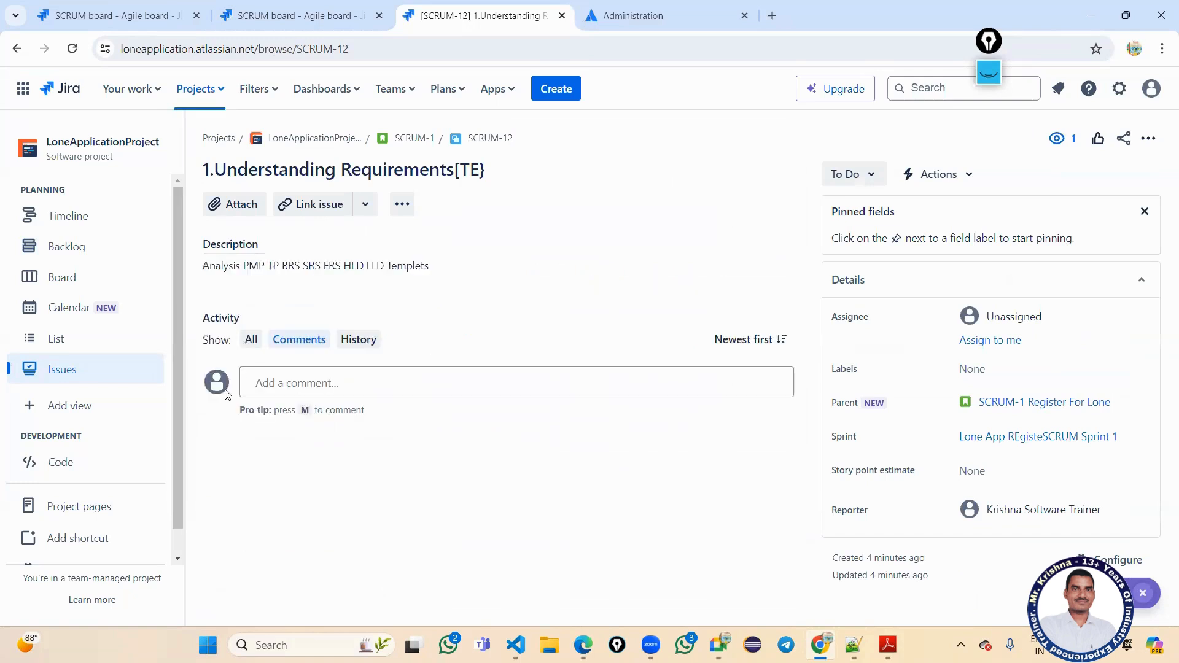
click(310, 16)
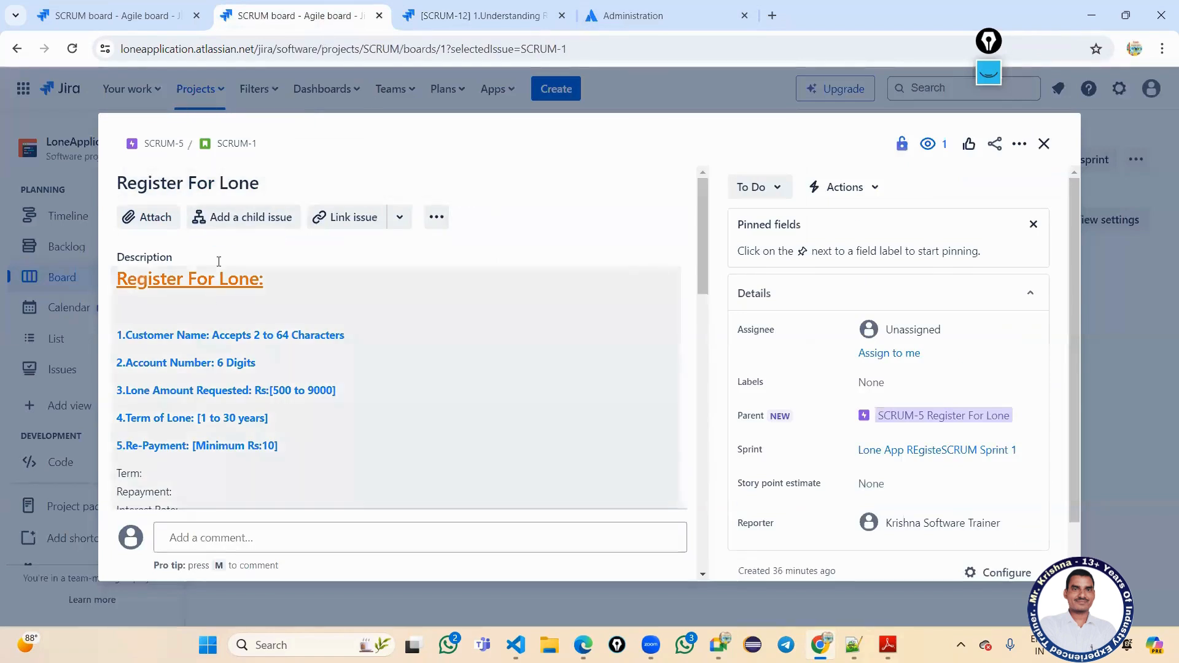
Open SCRUM-1 as its own page in a new tab and scroll to its child issues.
scroll(282, 413, down, 1)
scroll(442, 255, up, 1)
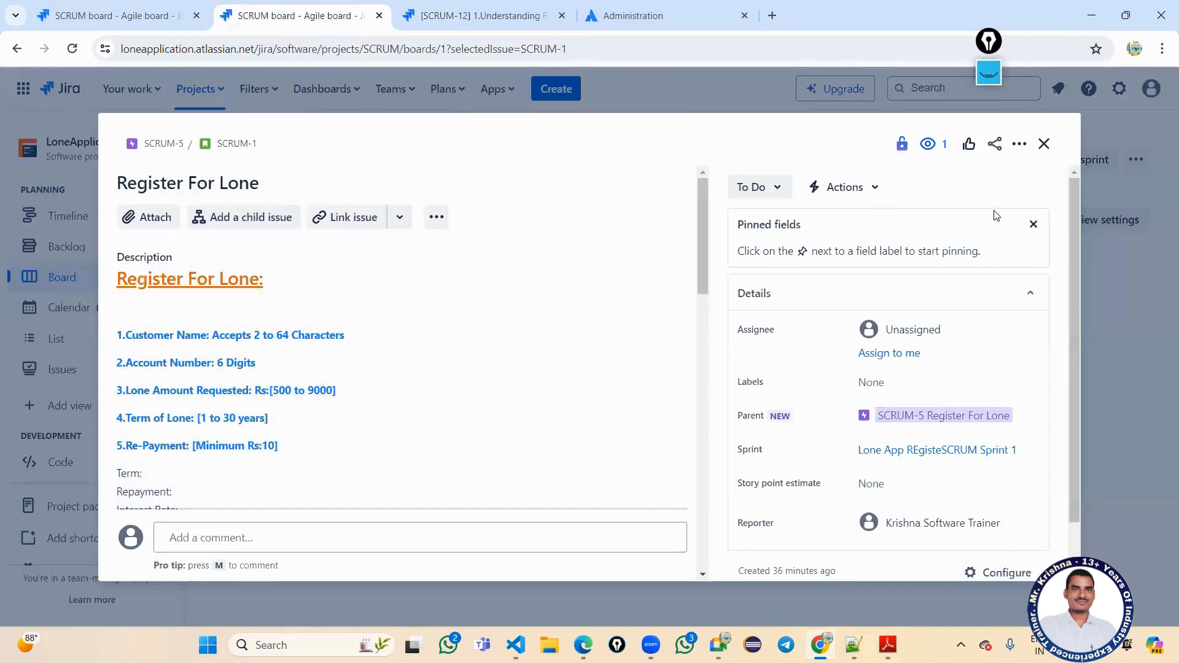
click(458, 13)
click(14, 48)
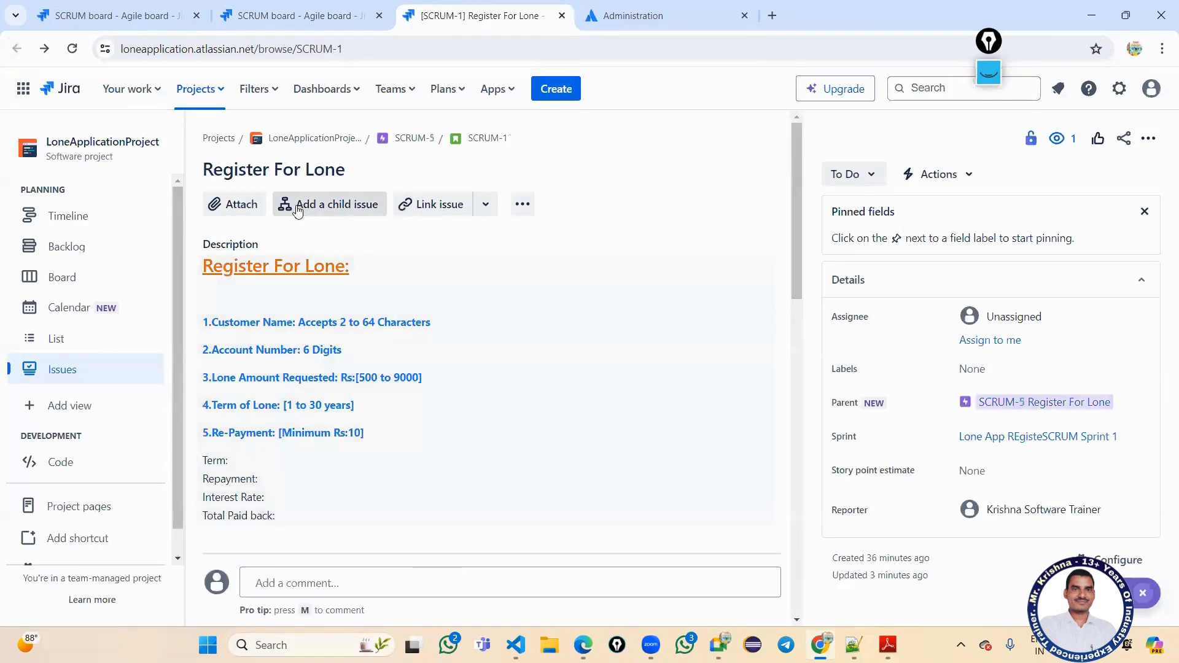
click(470, 142)
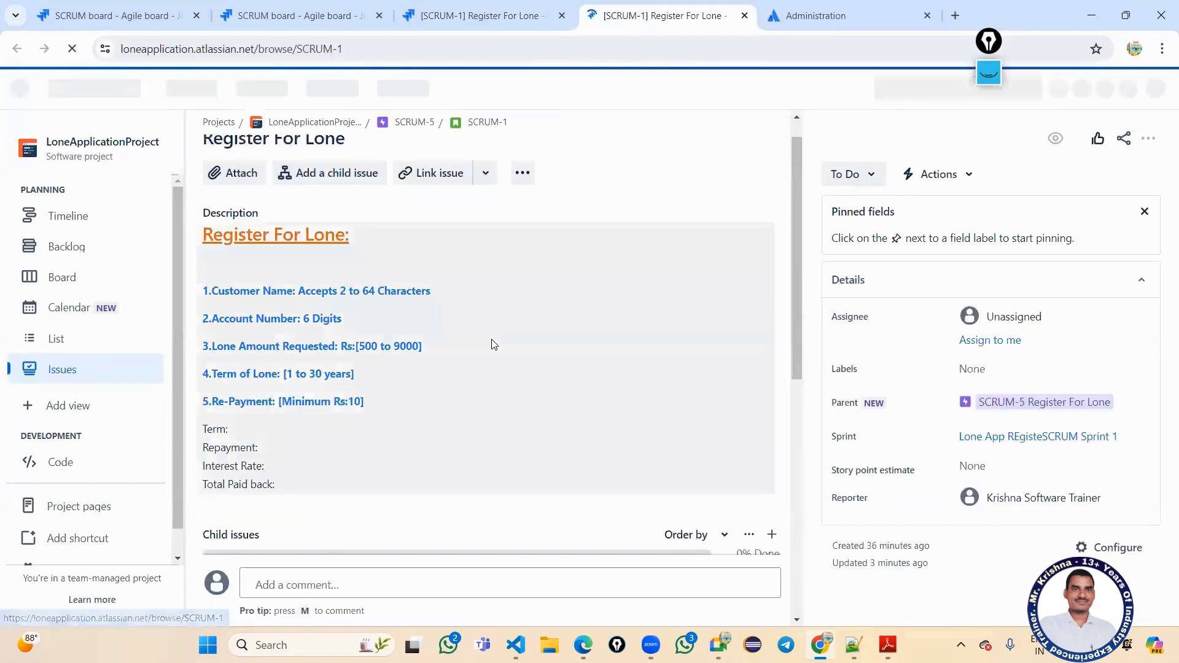
scroll(494, 344, down, 6)
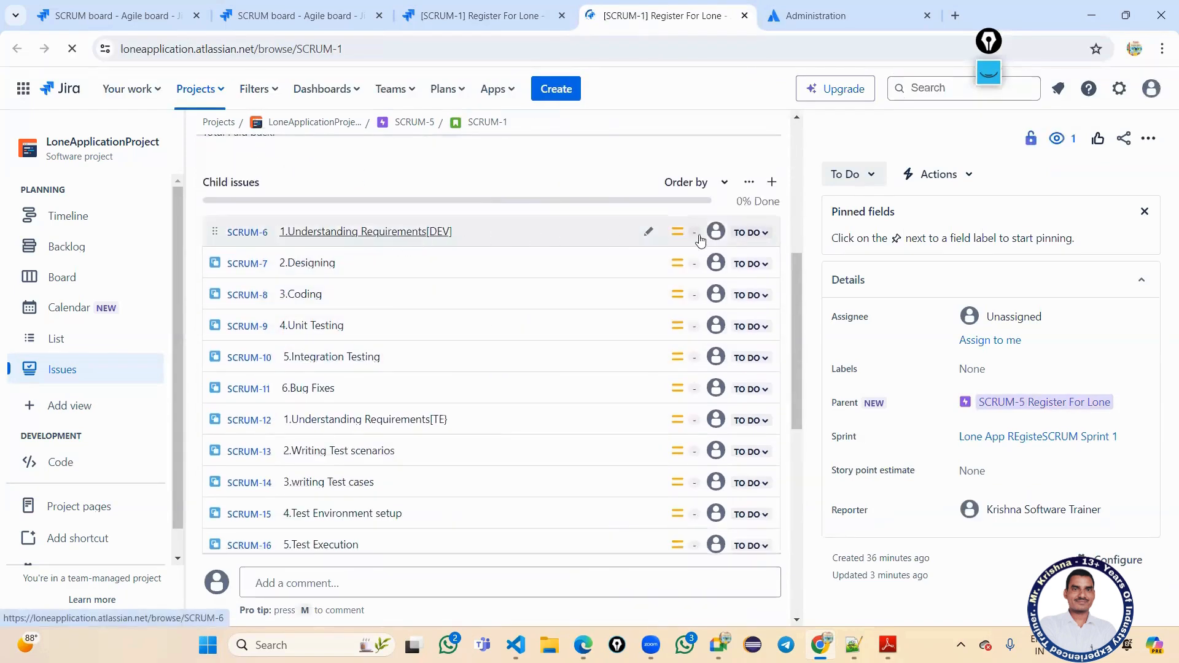
Set subtasks SCRUM-6 and SCRUM-12 to In Progress.
click(746, 233)
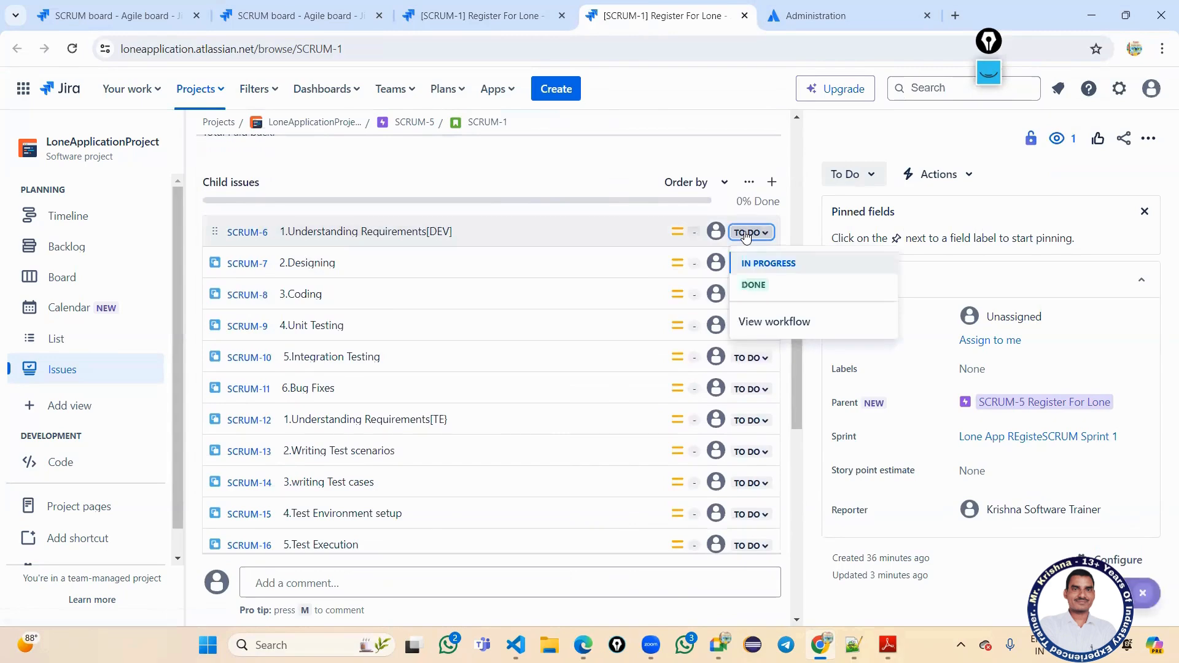
click(760, 264)
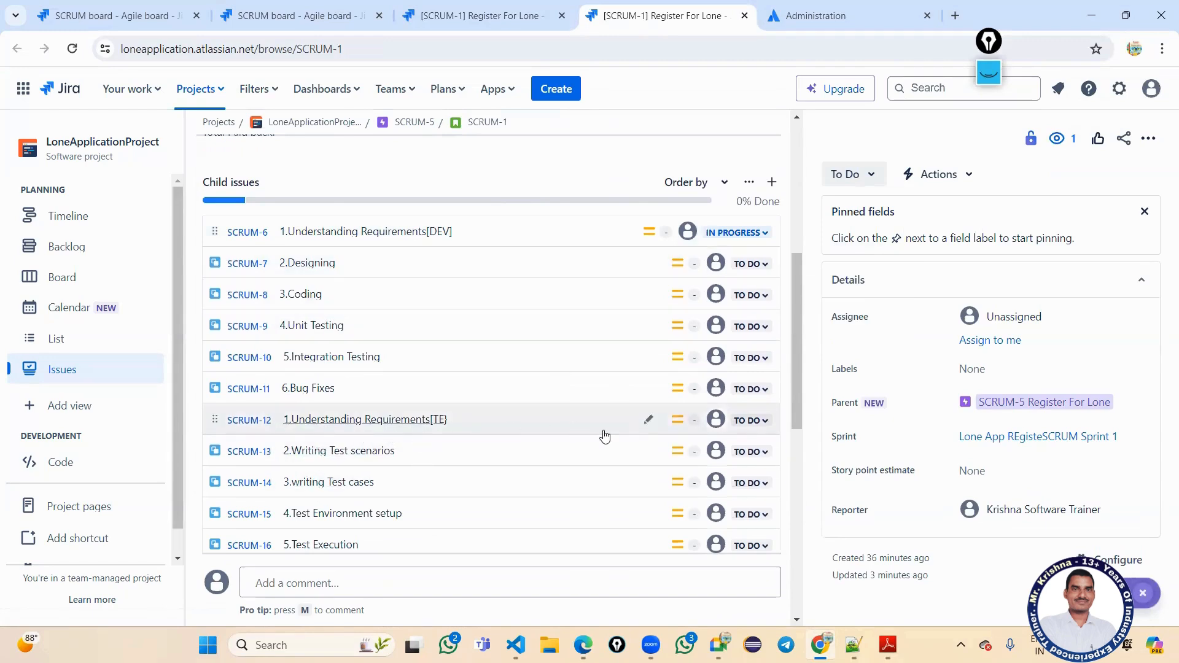
click(751, 421)
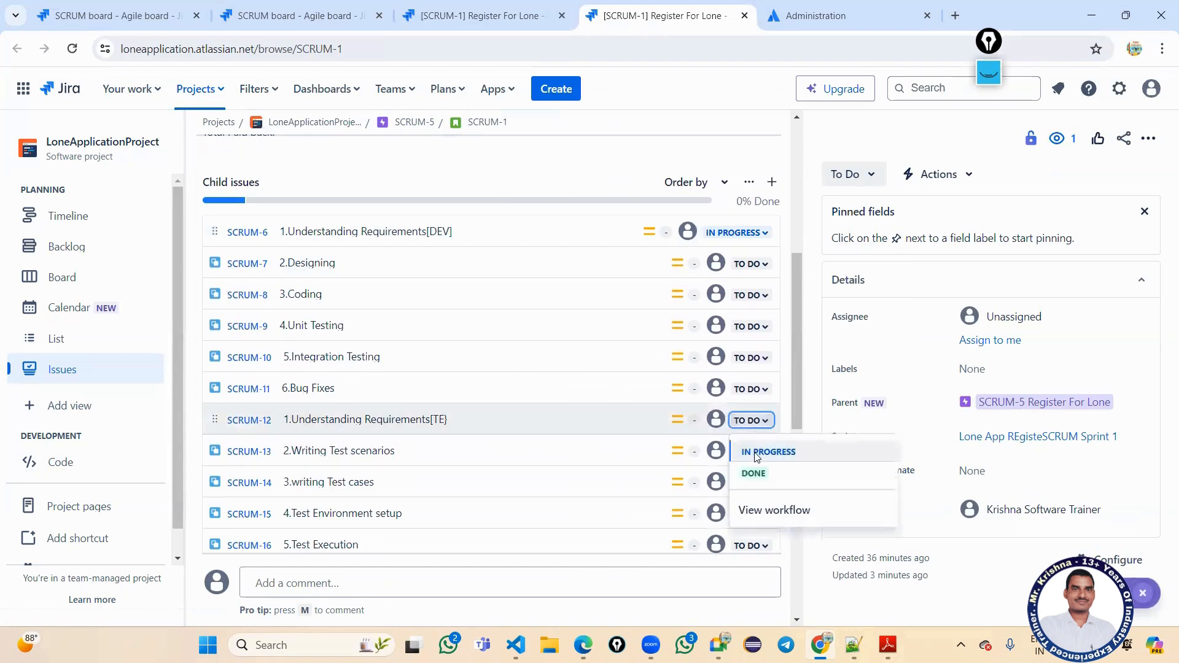
click(756, 457)
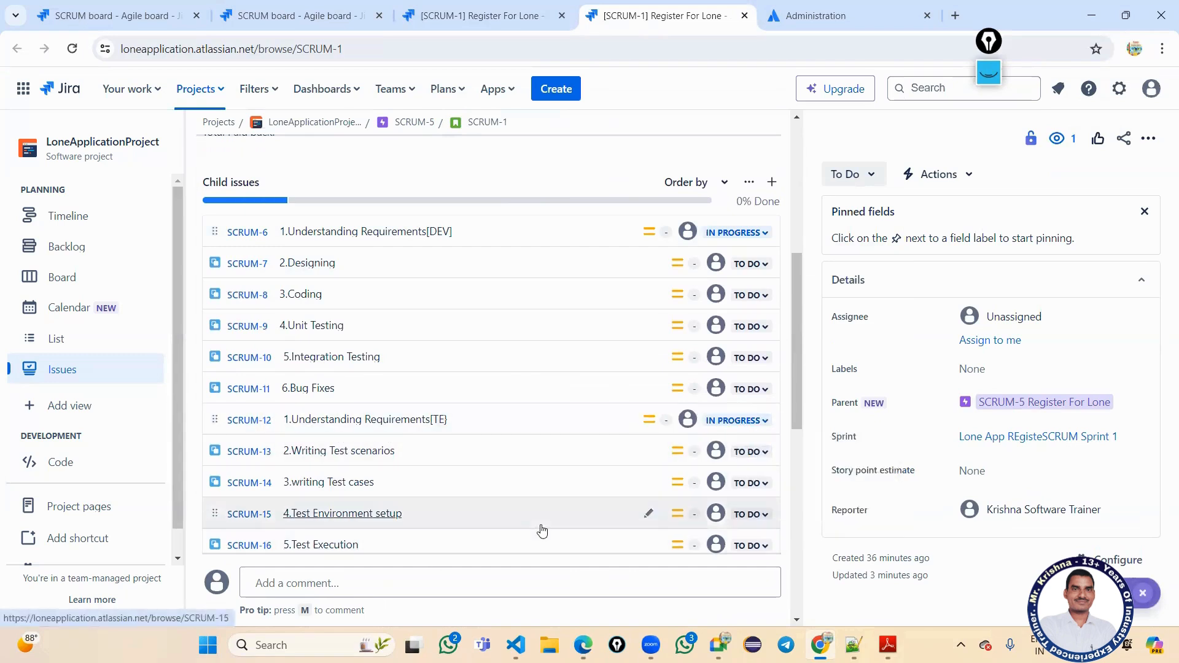
mouse_move(542, 531)
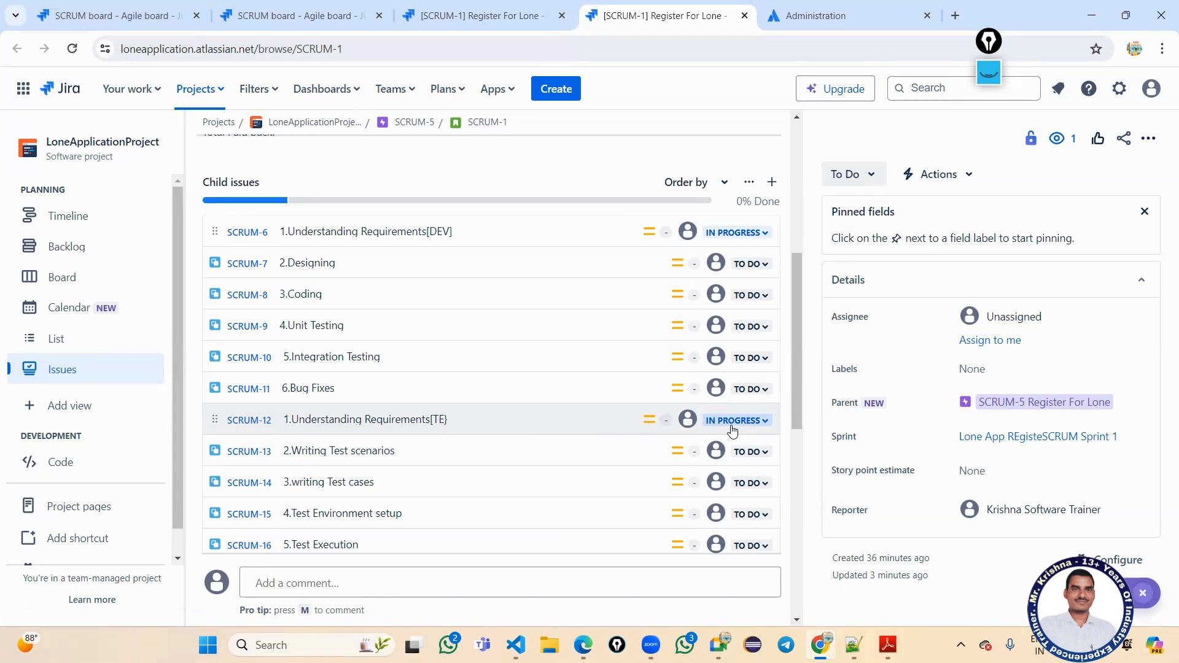
Set SCRUM-6 and SCRUM-12 to Done, and SCRUM-7 and SCRUM-13 to In Progress.
click(717, 238)
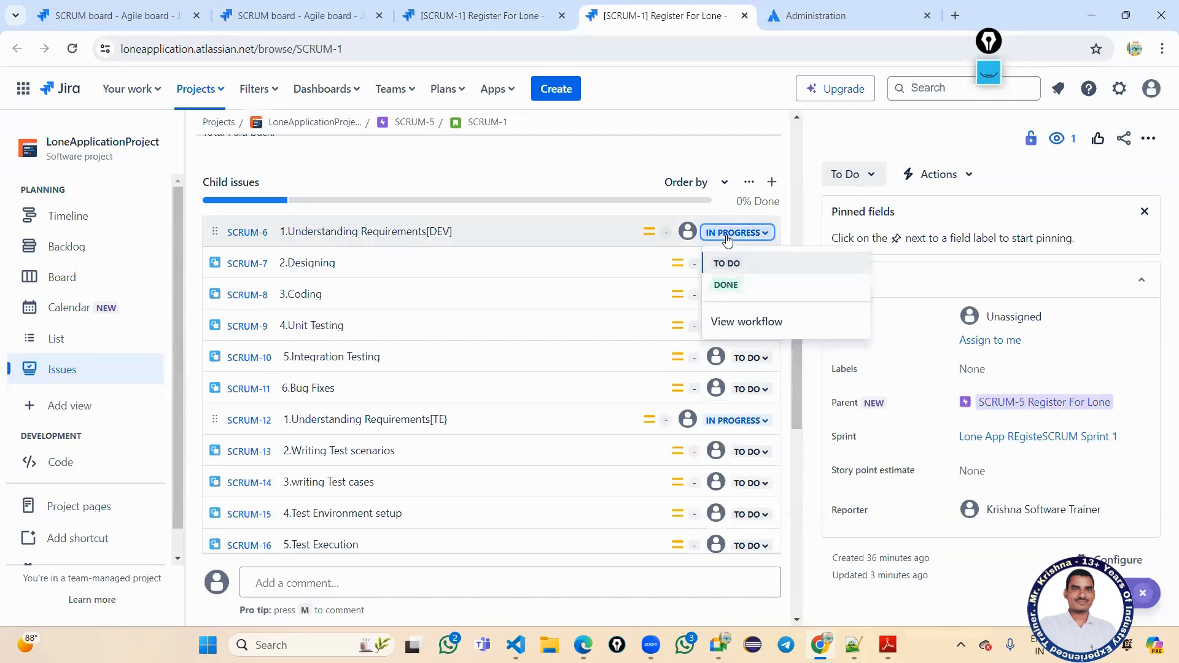
click(724, 286)
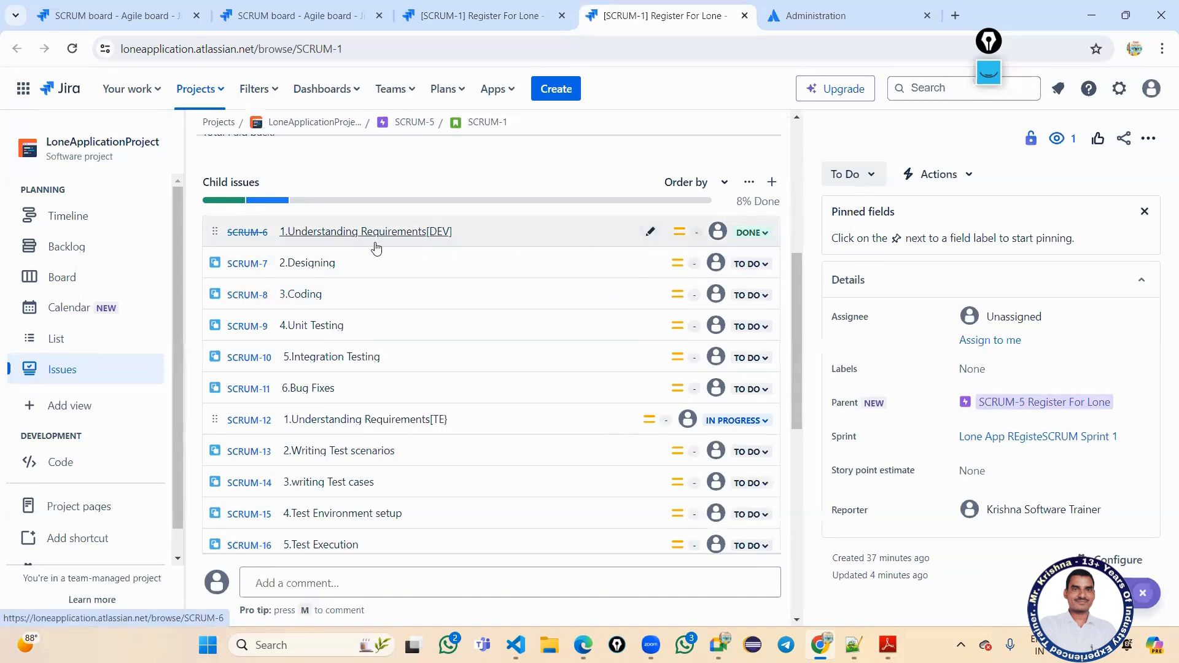
click(751, 264)
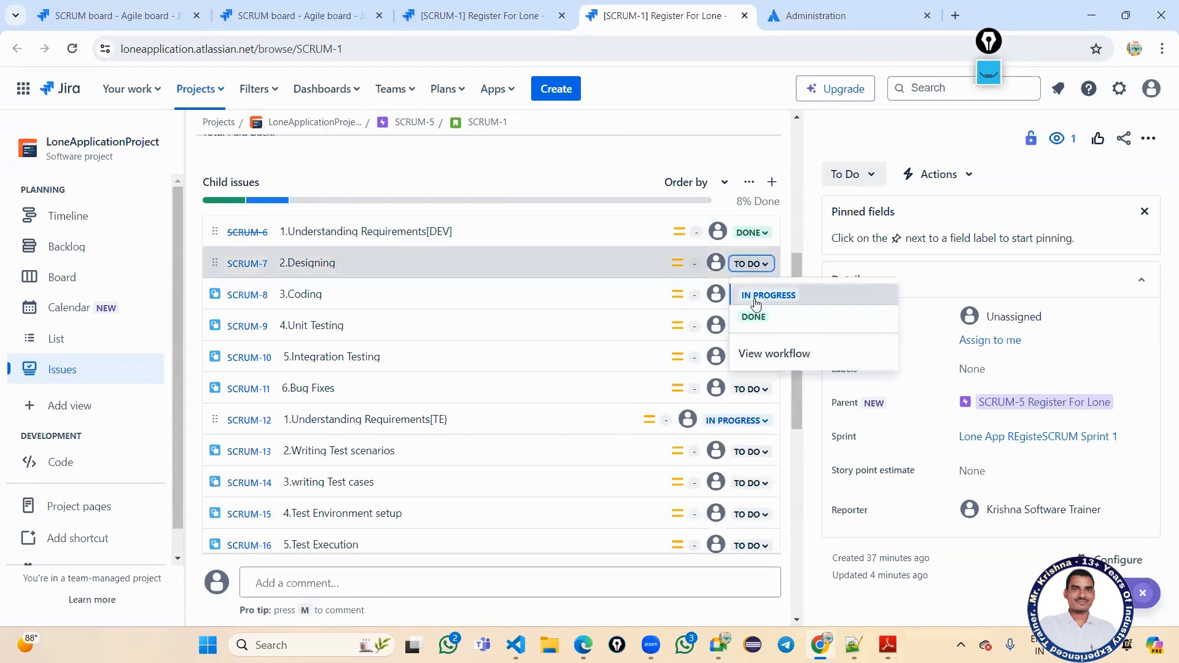
click(755, 300)
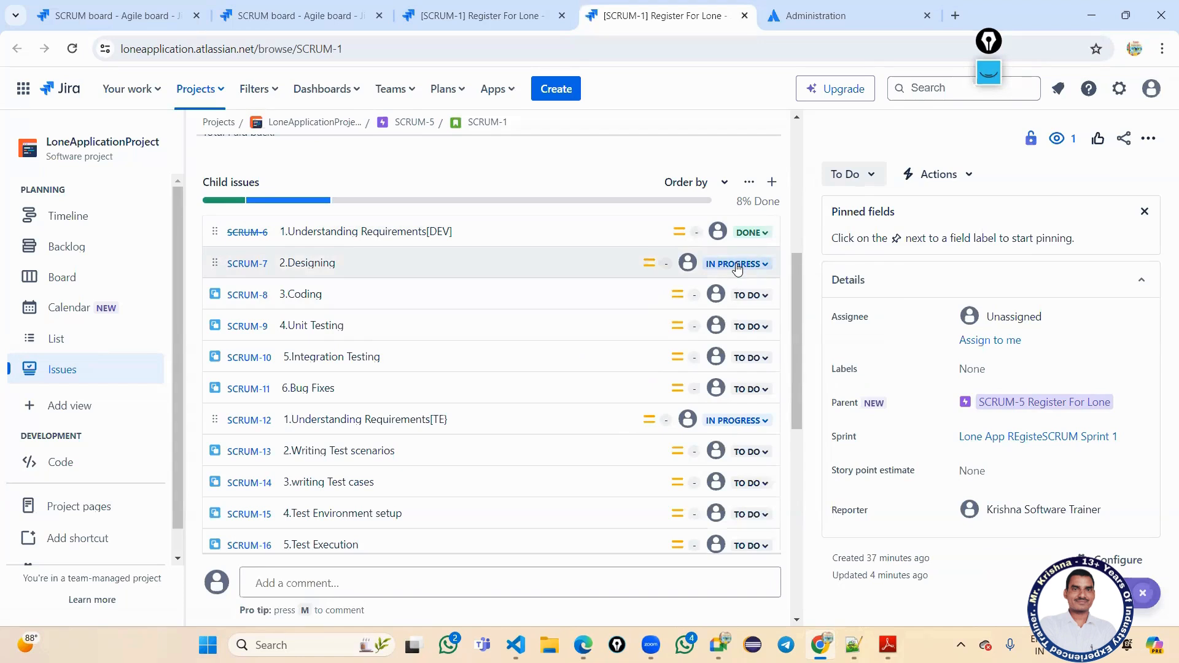
scroll(740, 268, down, 3)
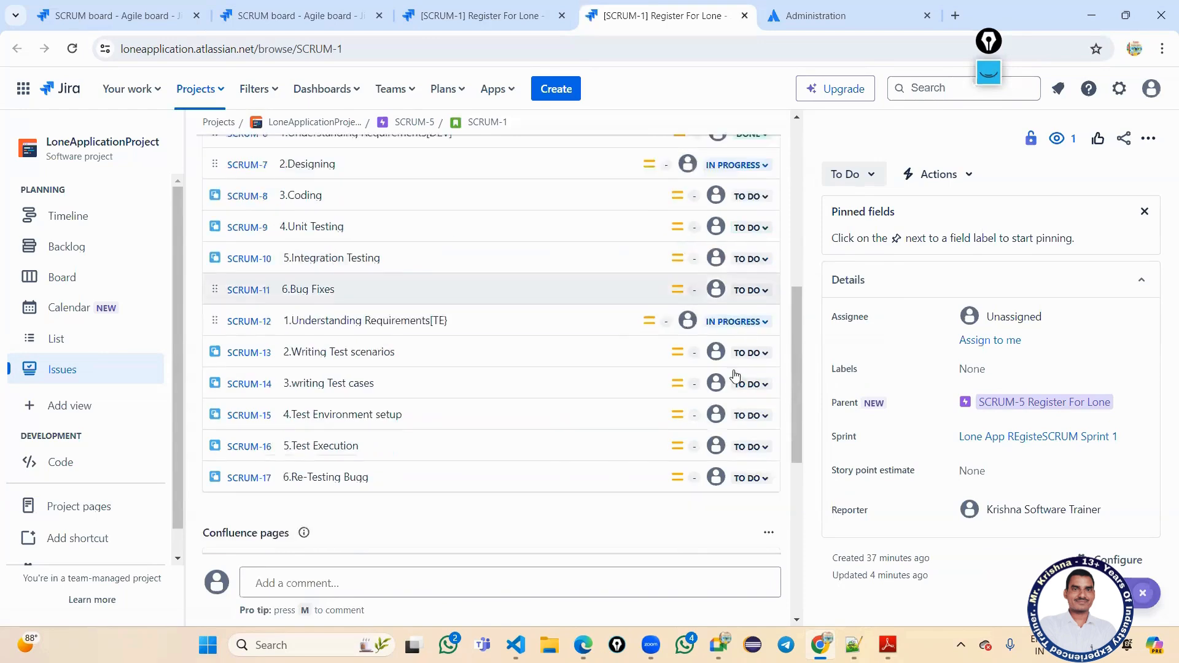
click(754, 268)
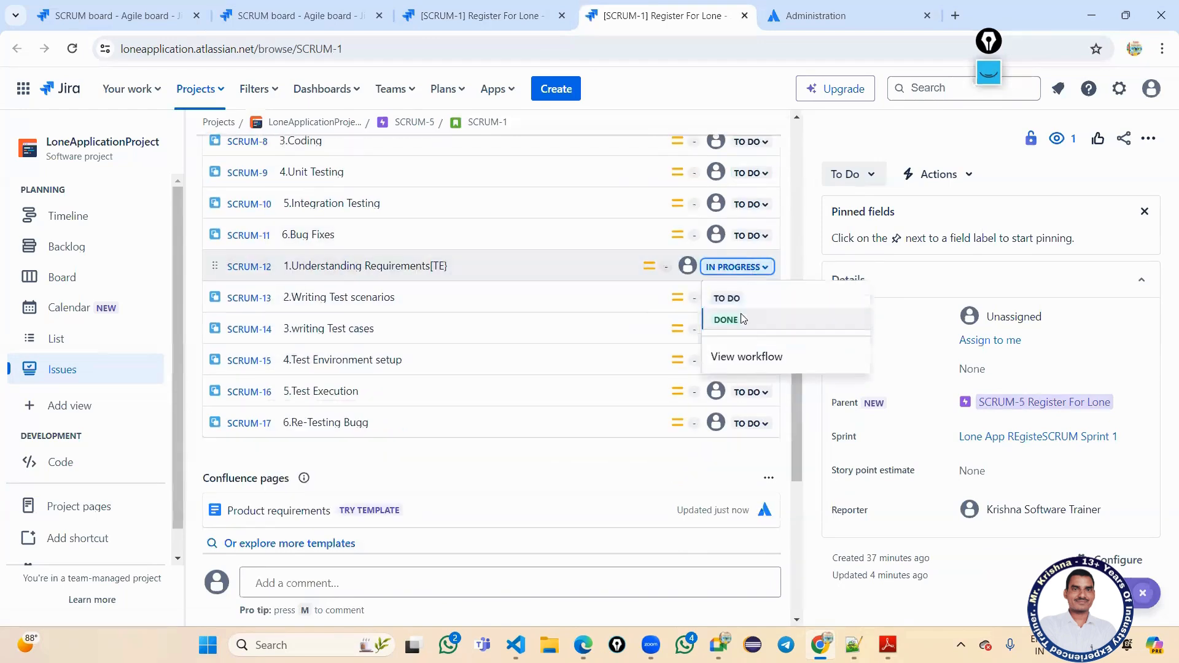
click(743, 318)
click(748, 299)
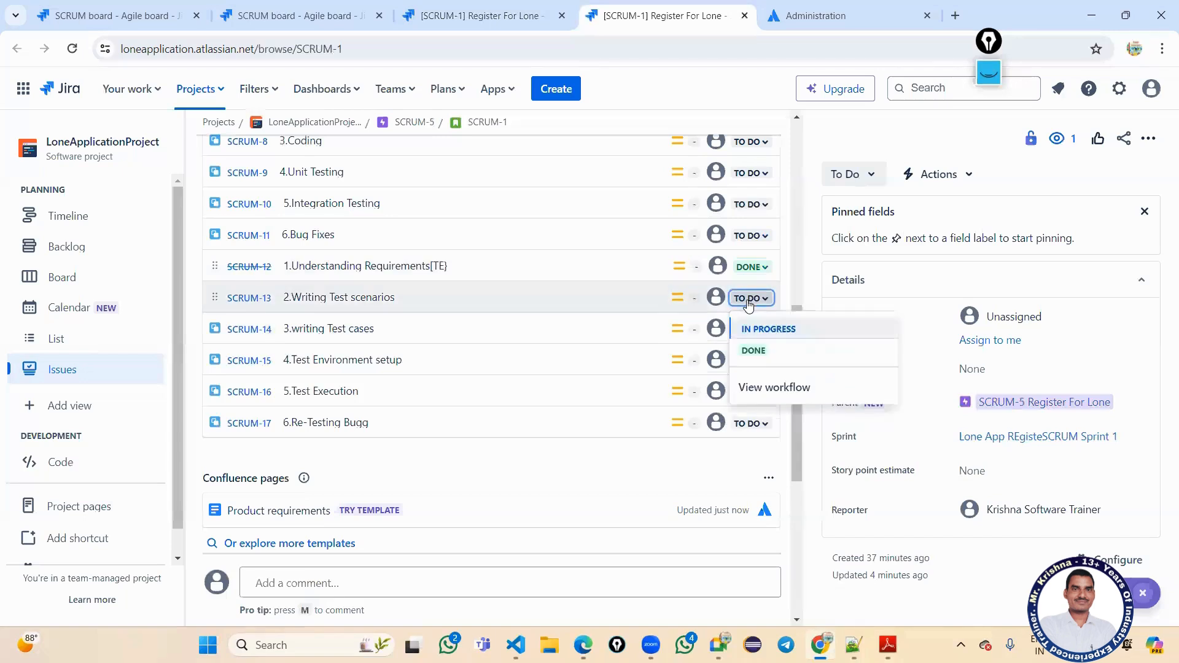
click(748, 333)
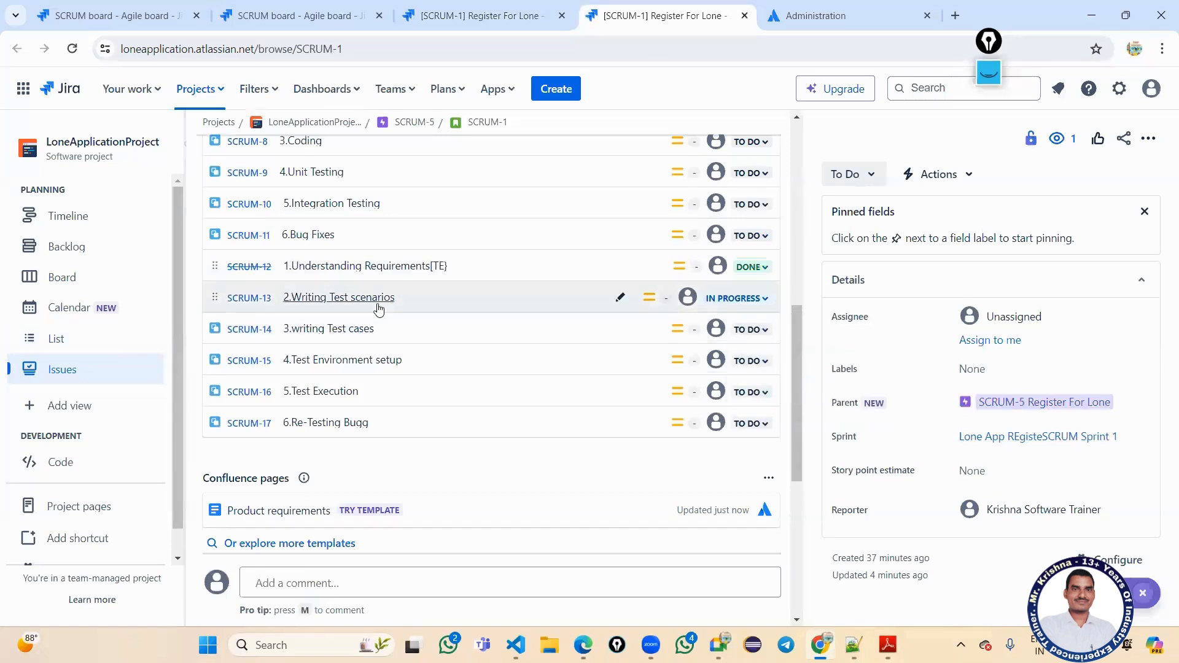
mouse_move(371, 310)
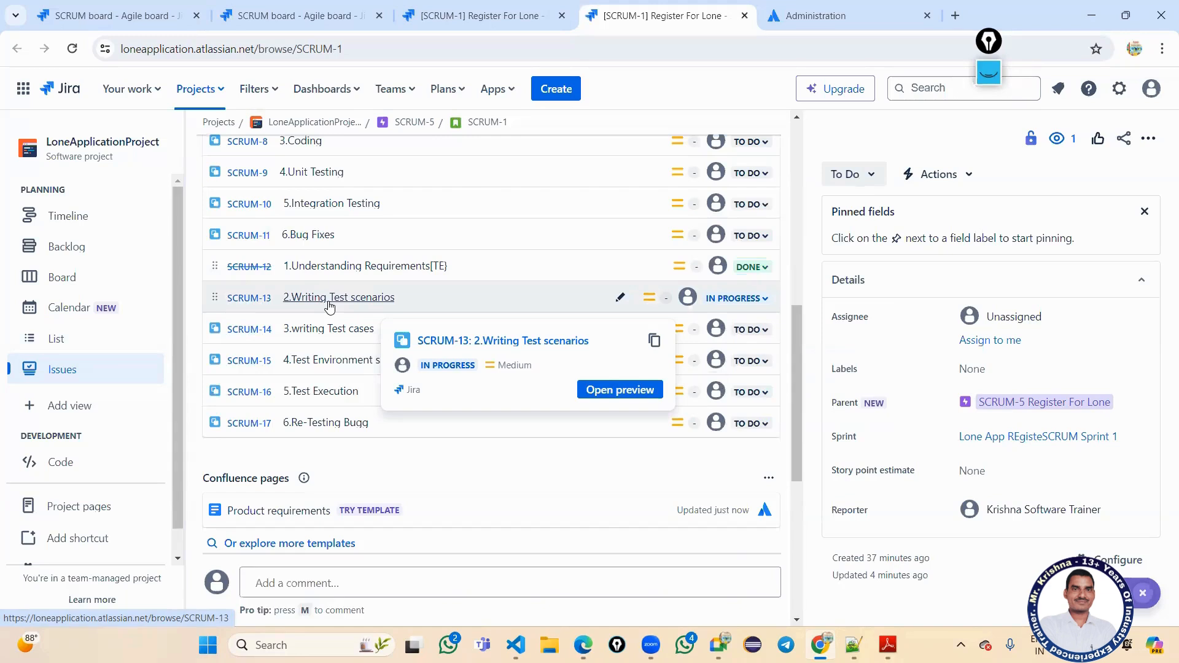
Save SCRUM-13's two-line description 'What to be Tested.' / 'TS Templates.', then go back to SCRUM-1.
click(361, 298)
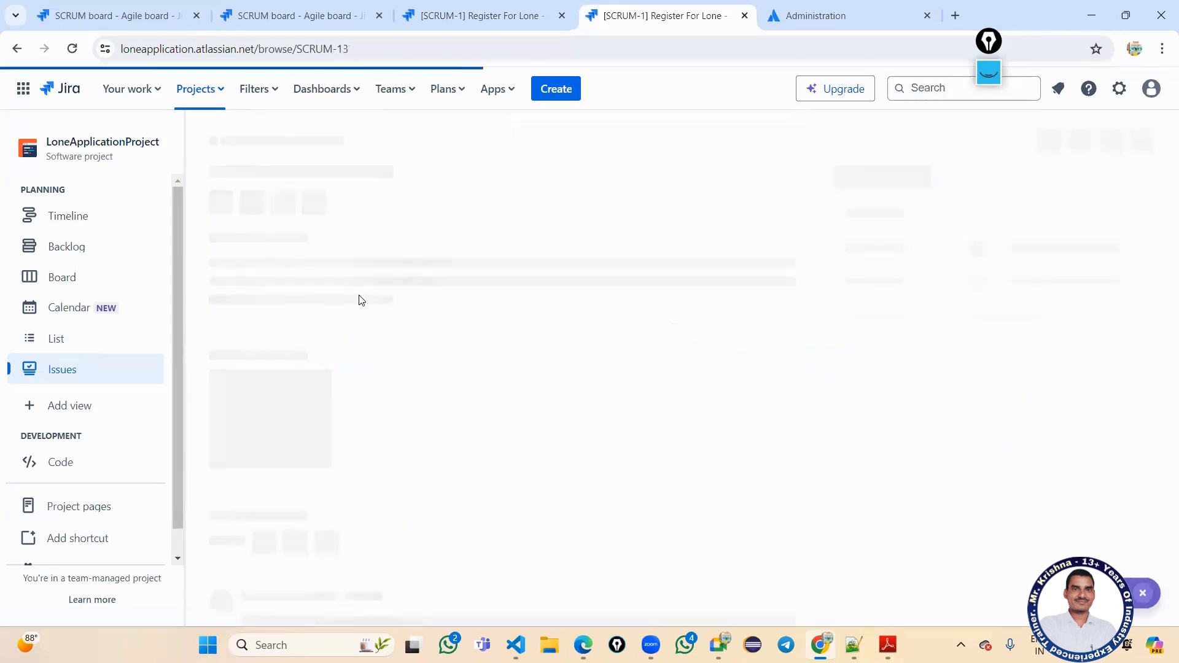
click(290, 271)
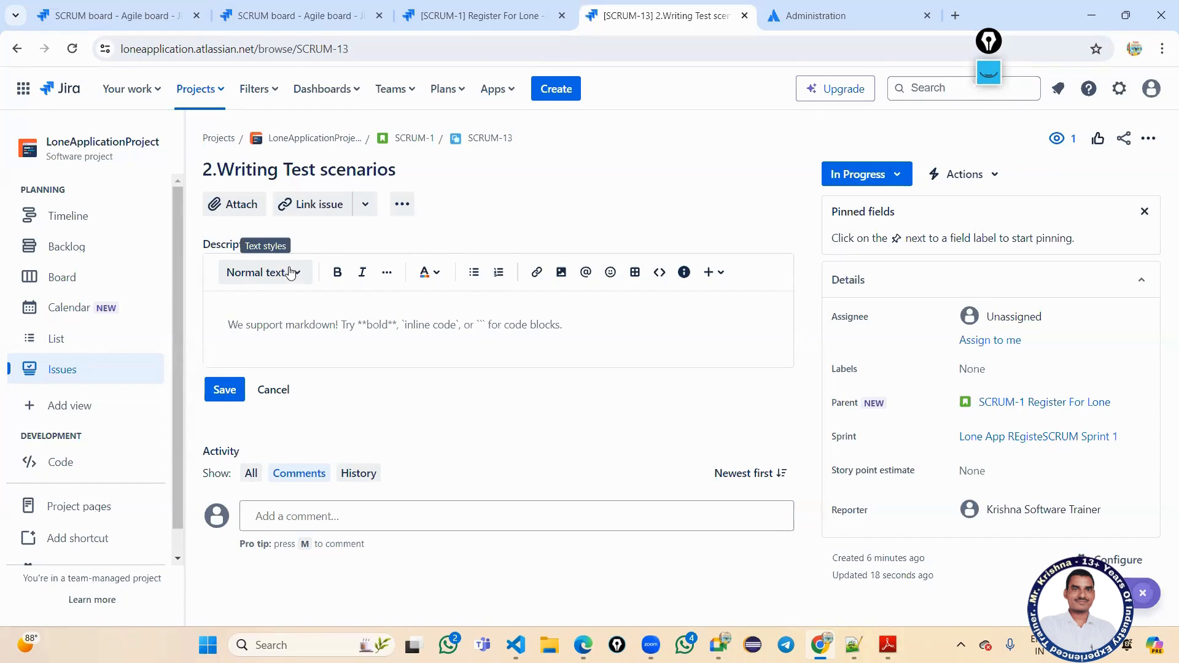
text(What to be Tested)
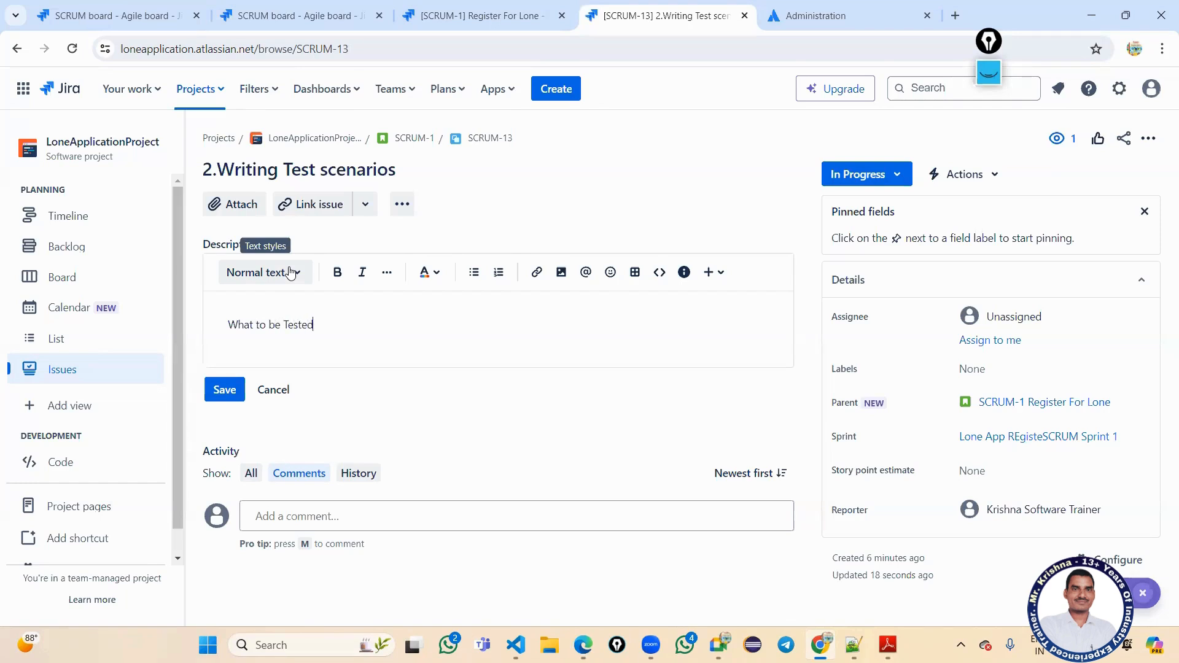
text(.)
key(Return)
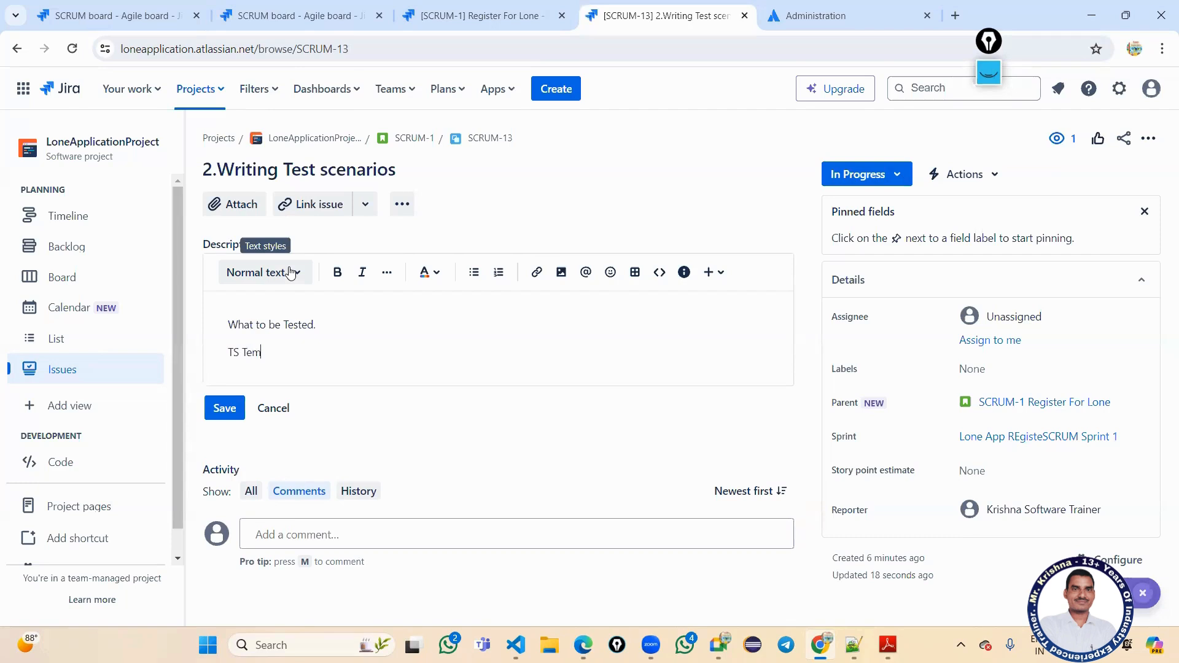
text(TS Templetes.)
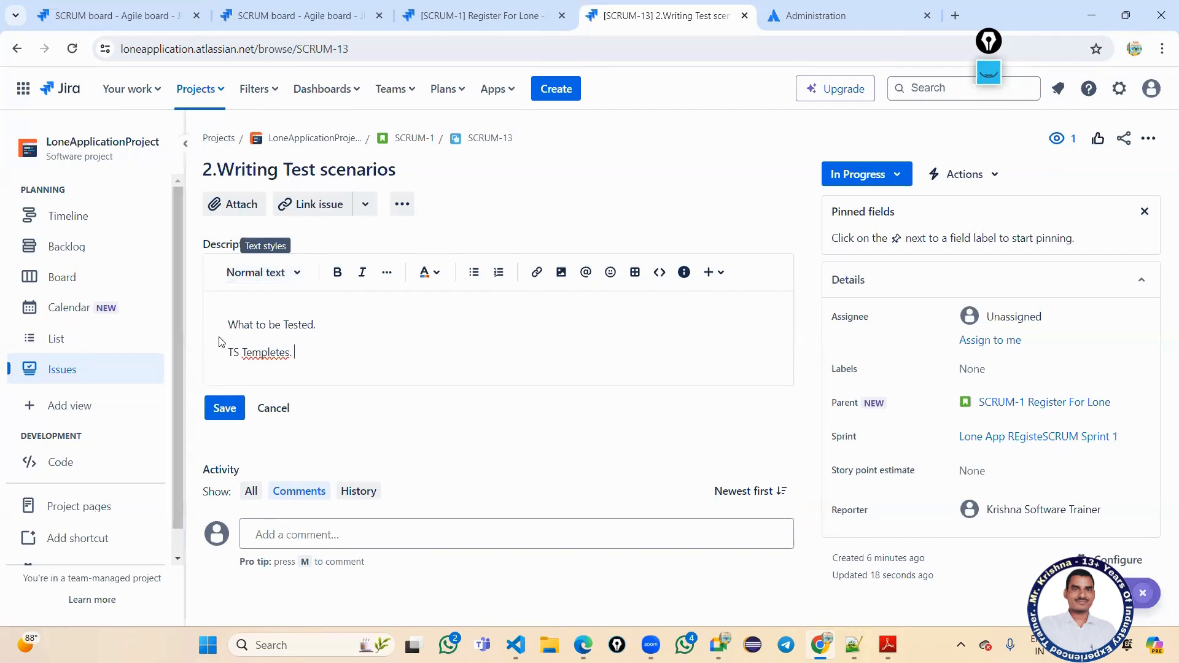
right_click(265, 352)
click(300, 75)
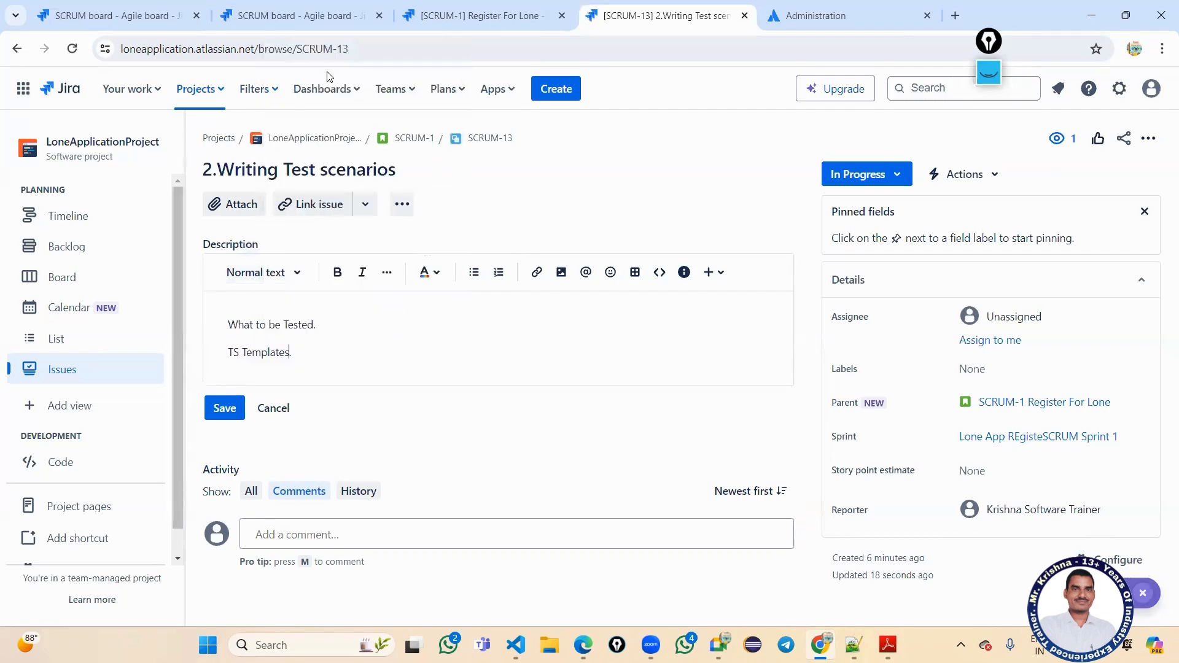
click(226, 408)
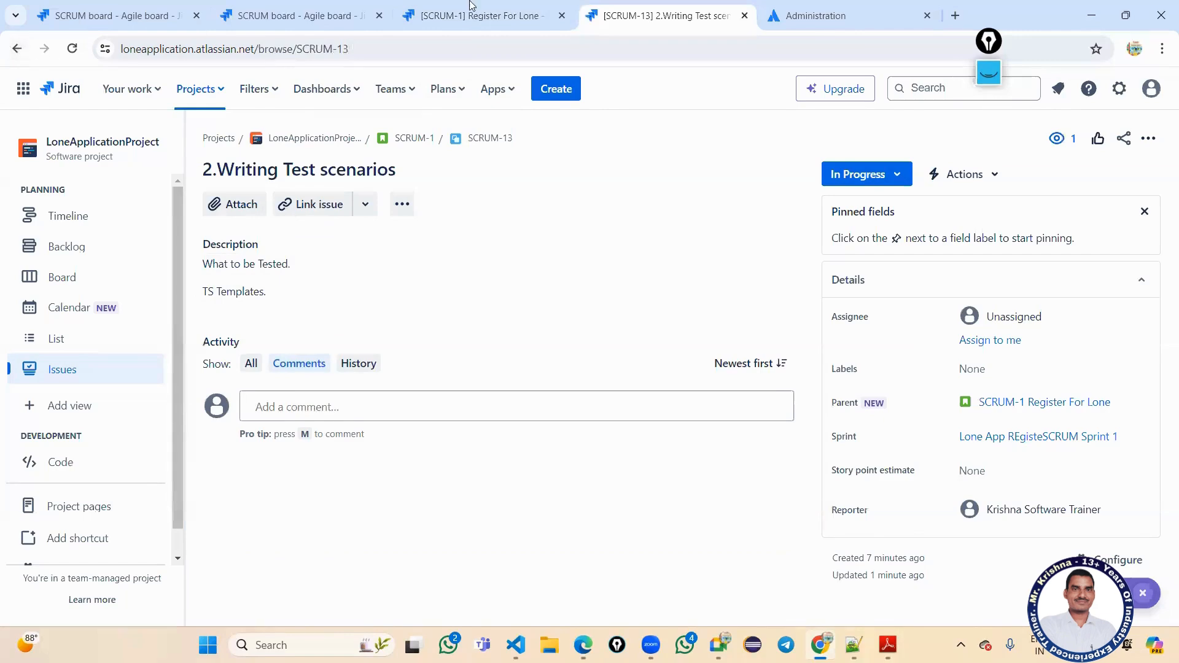
click(15, 50)
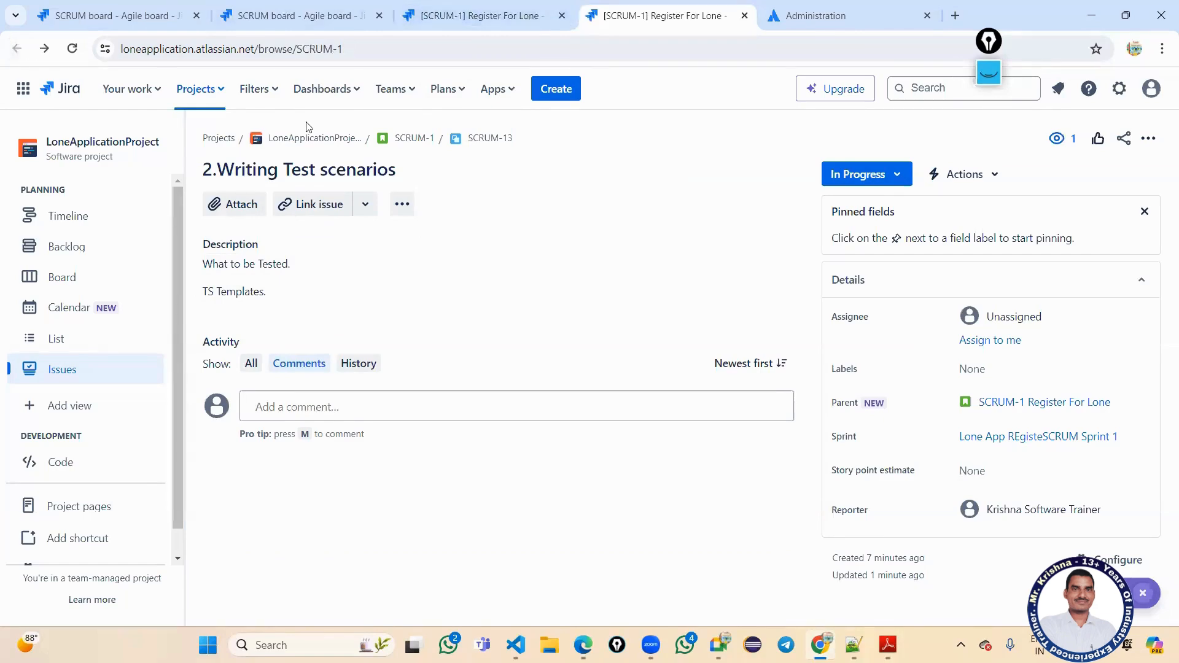
scroll(519, 406, down, 4)
scroll(519, 406, down, 3)
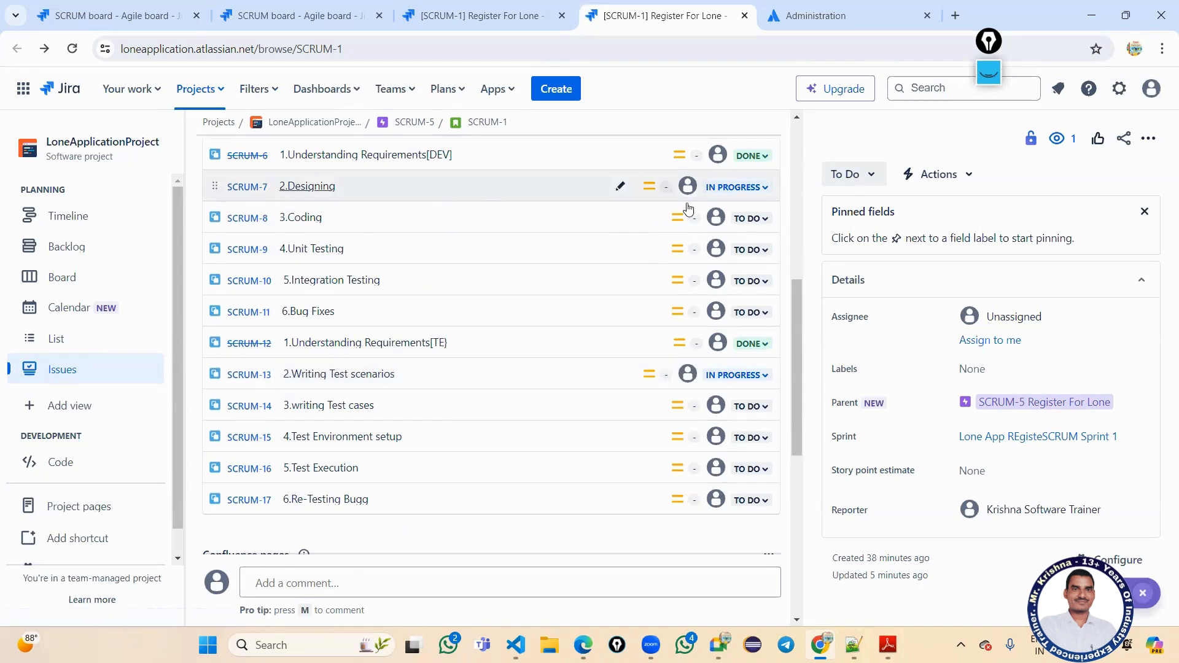
click(729, 187)
click(731, 239)
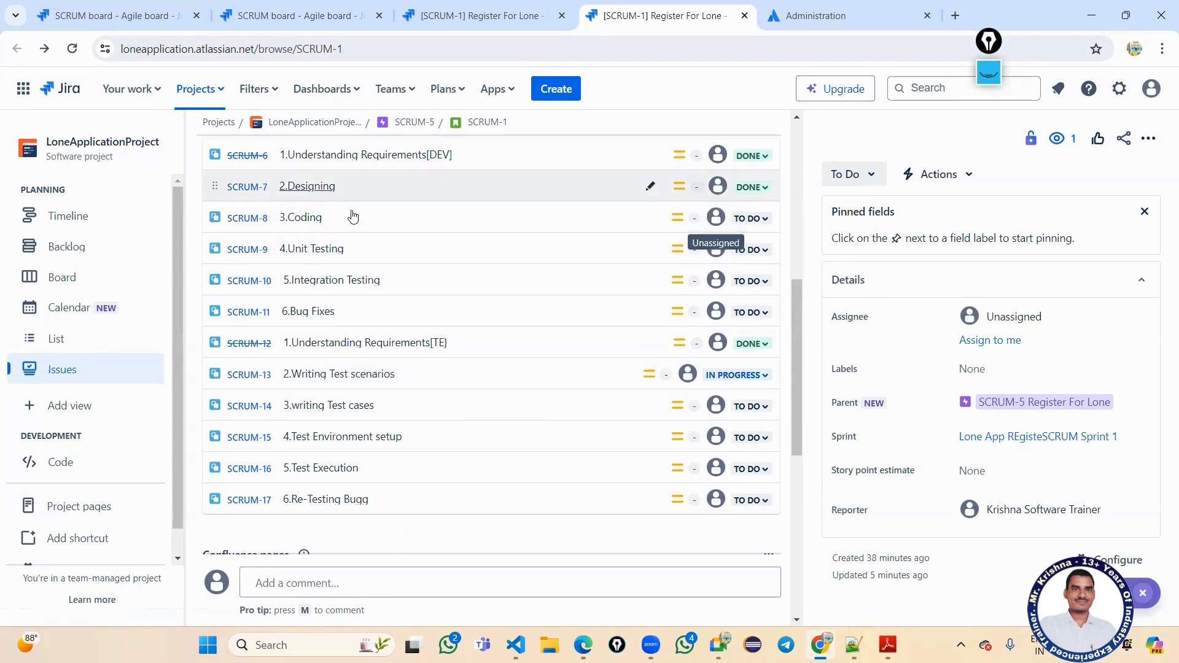
click(751, 219)
click(748, 250)
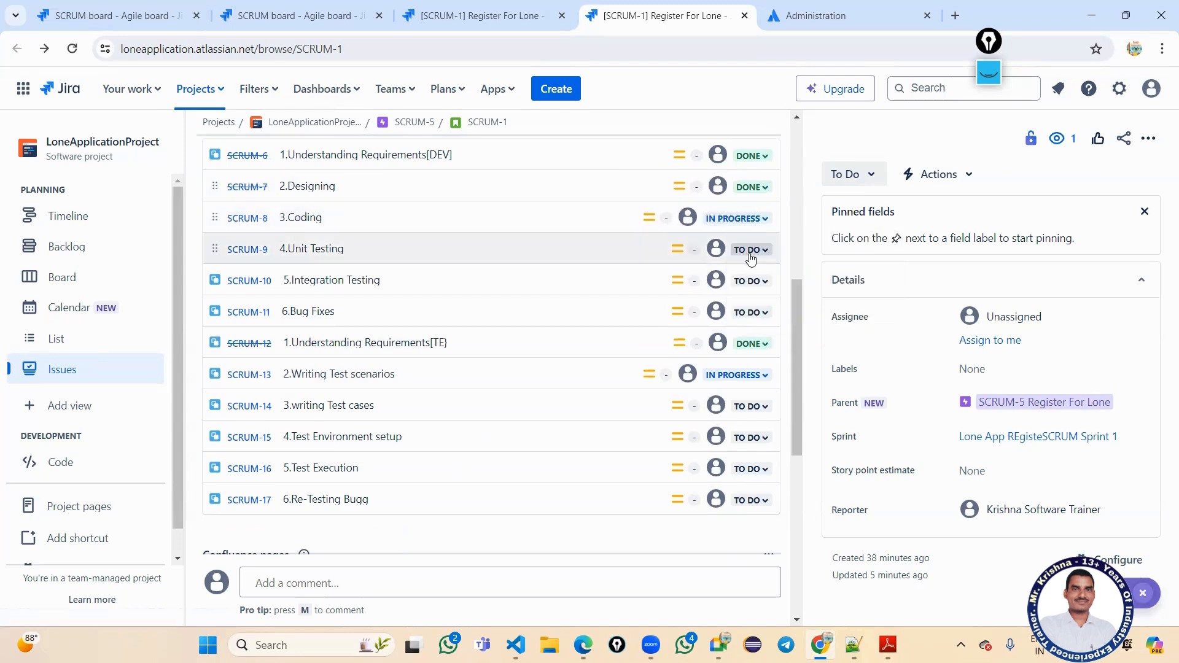
click(740, 376)
click(746, 425)
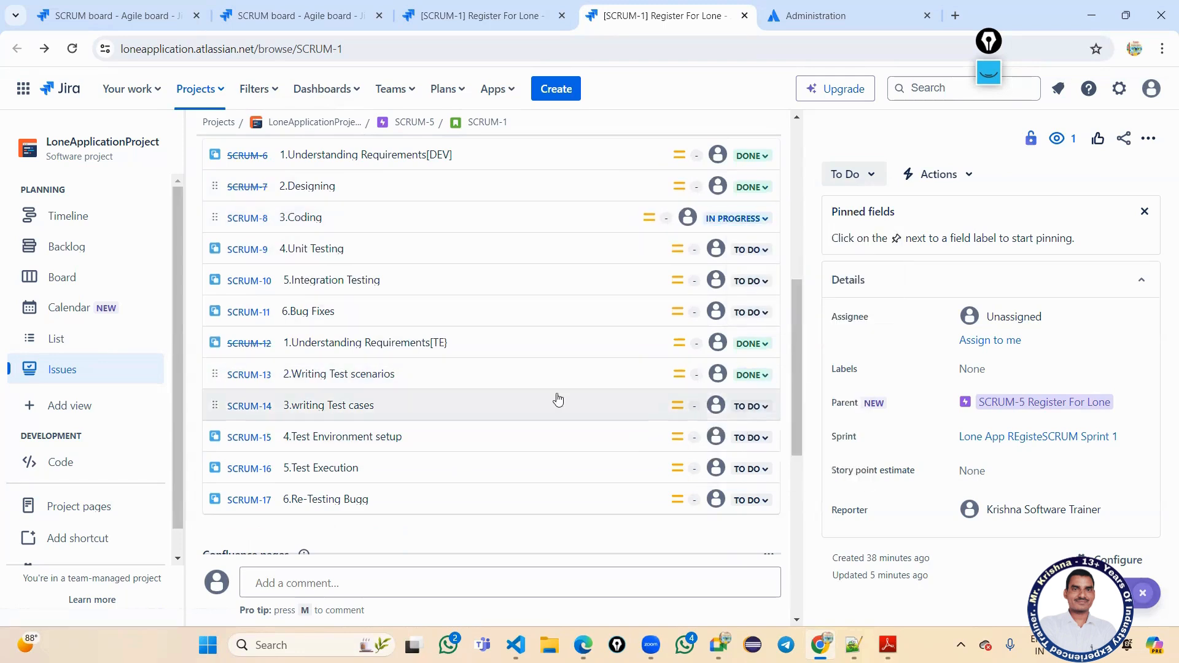
click(745, 406)
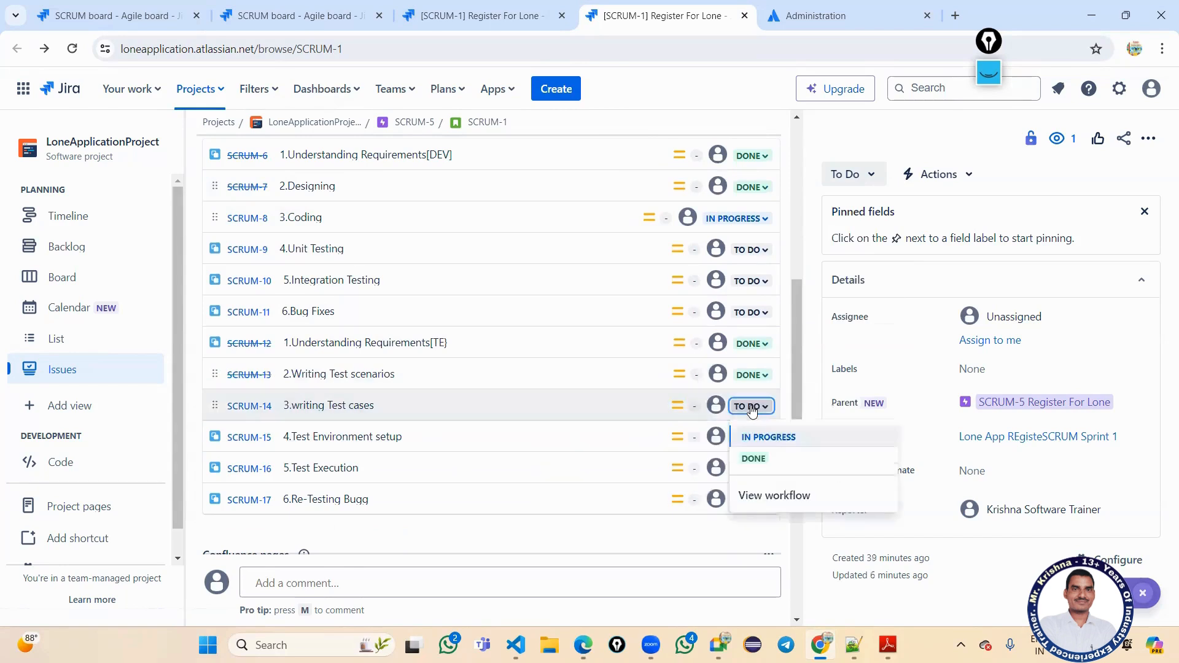
click(756, 441)
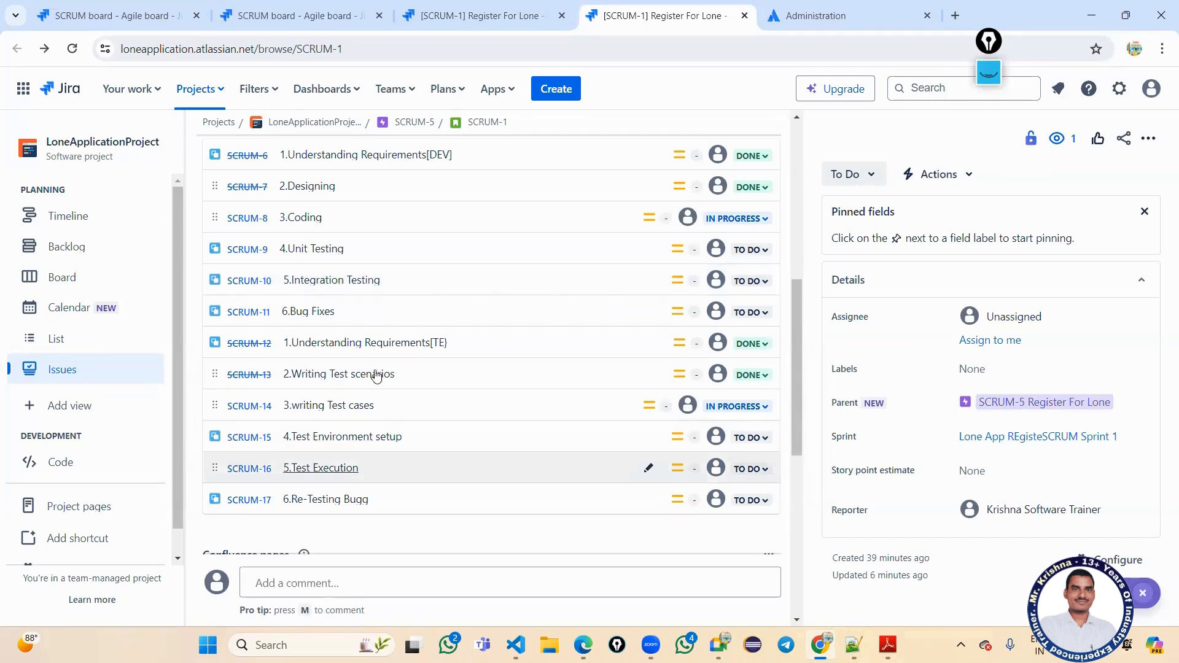
mouse_move(368, 417)
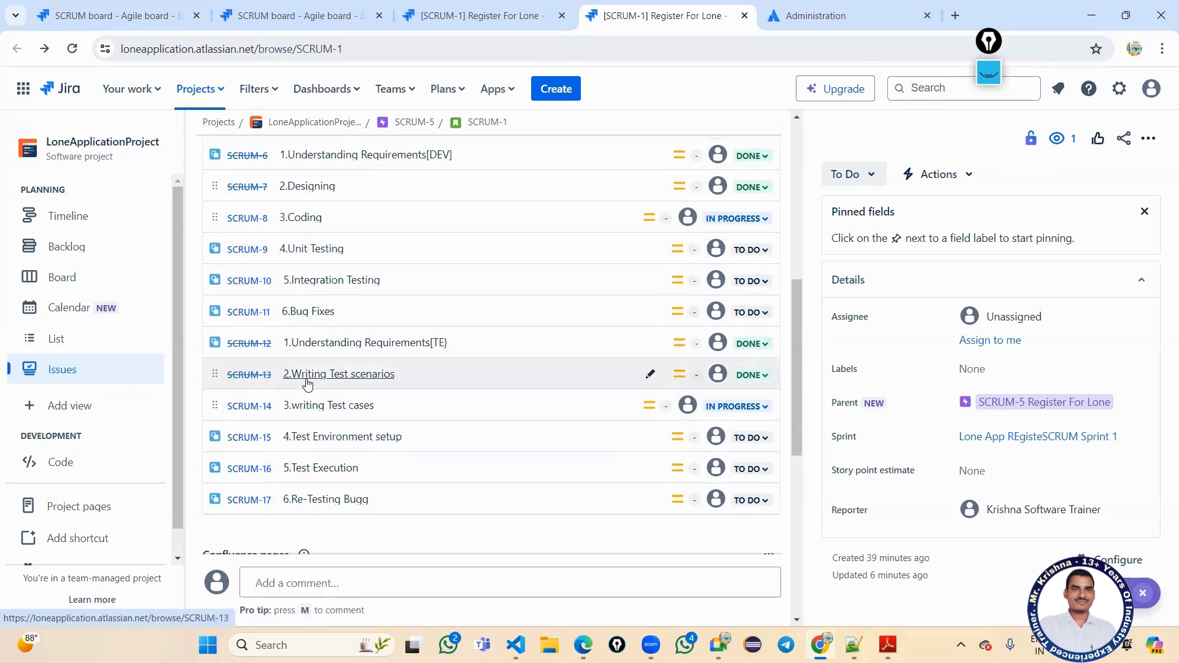
mouse_move(307, 383)
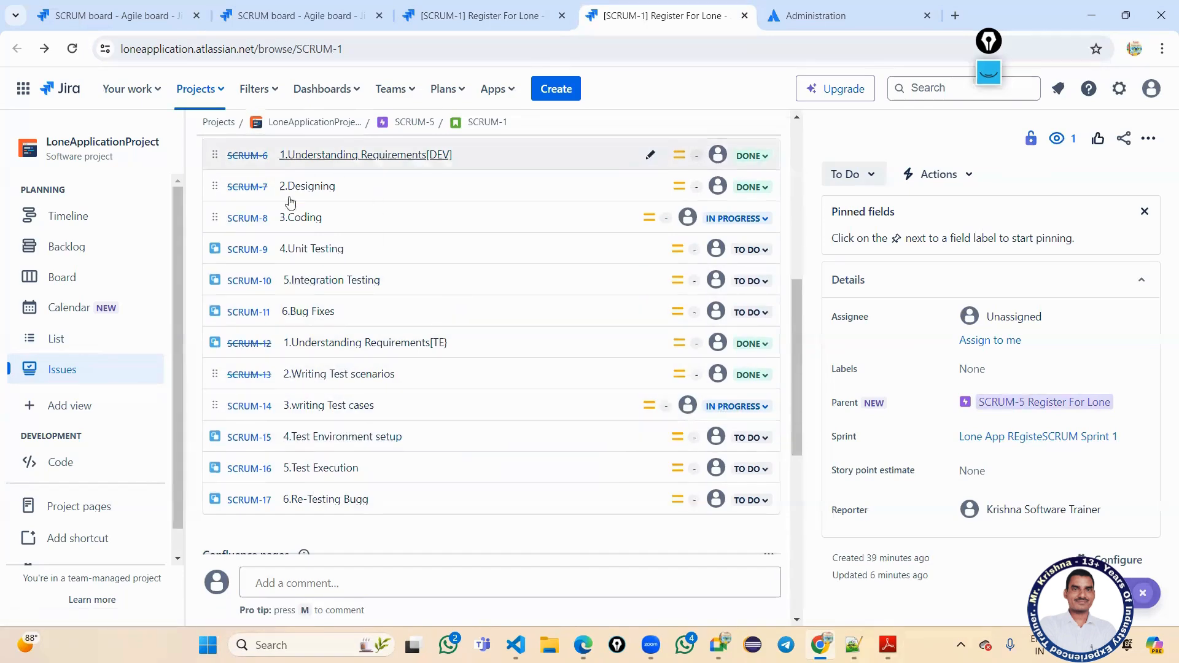
mouse_move(401, 332)
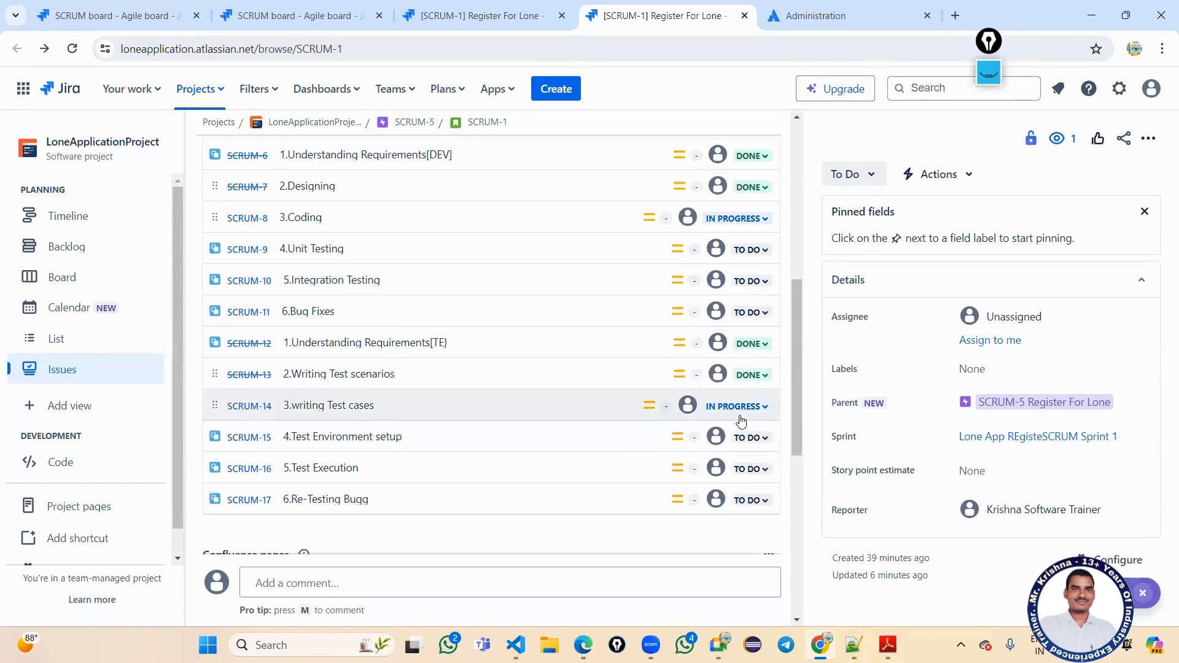
scroll(741, 421, up, 2)
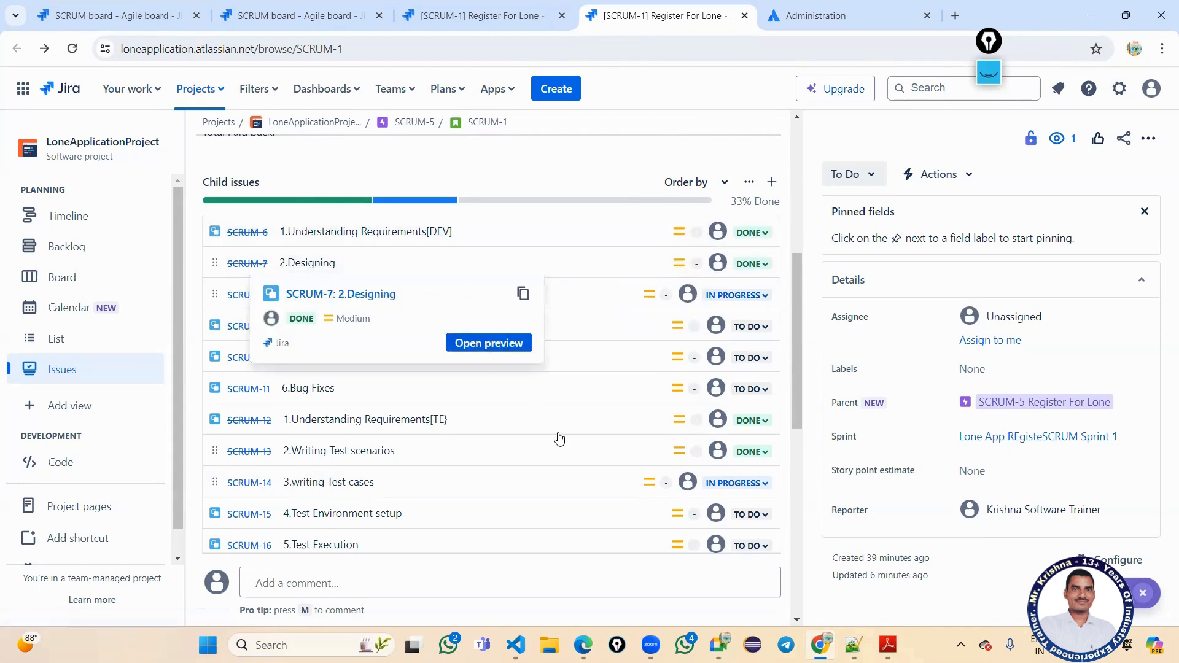
scroll(560, 442, down, 2)
scroll(424, 503, up, 2)
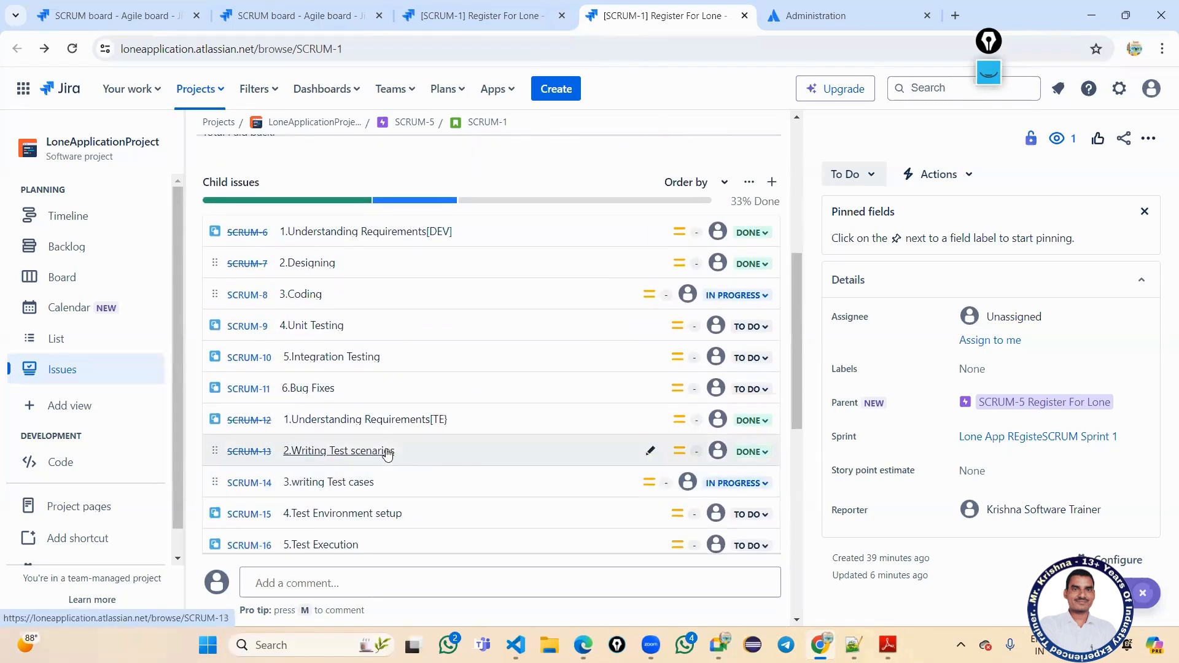
mouse_move(372, 463)
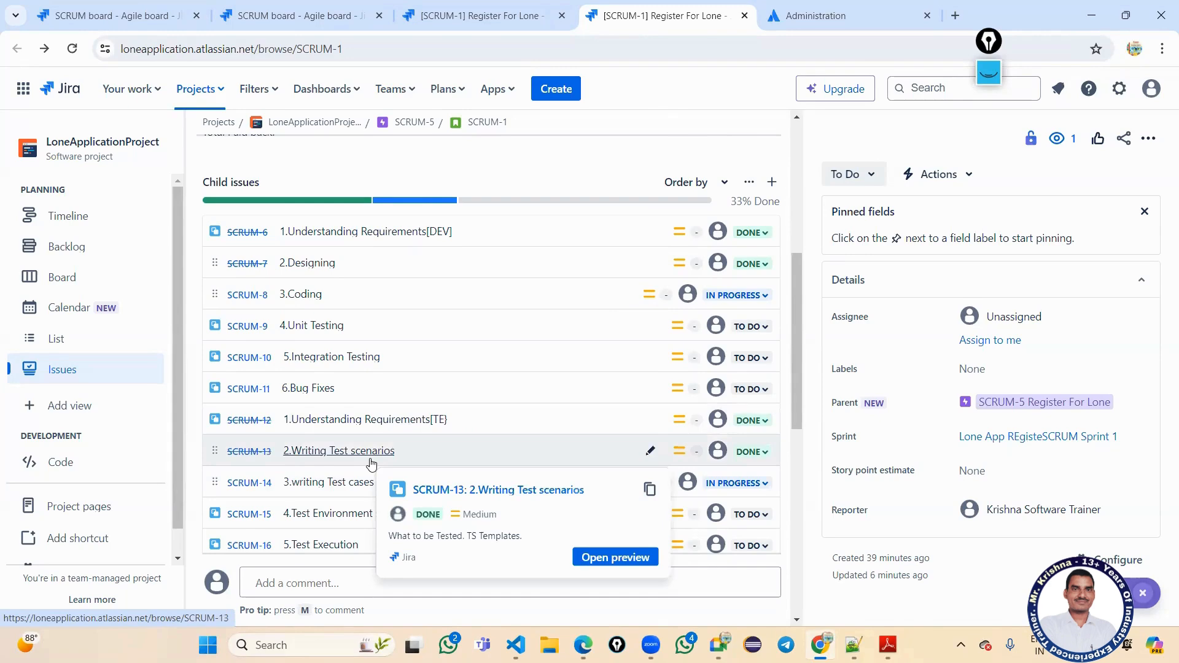
scroll(371, 464, down, 1)
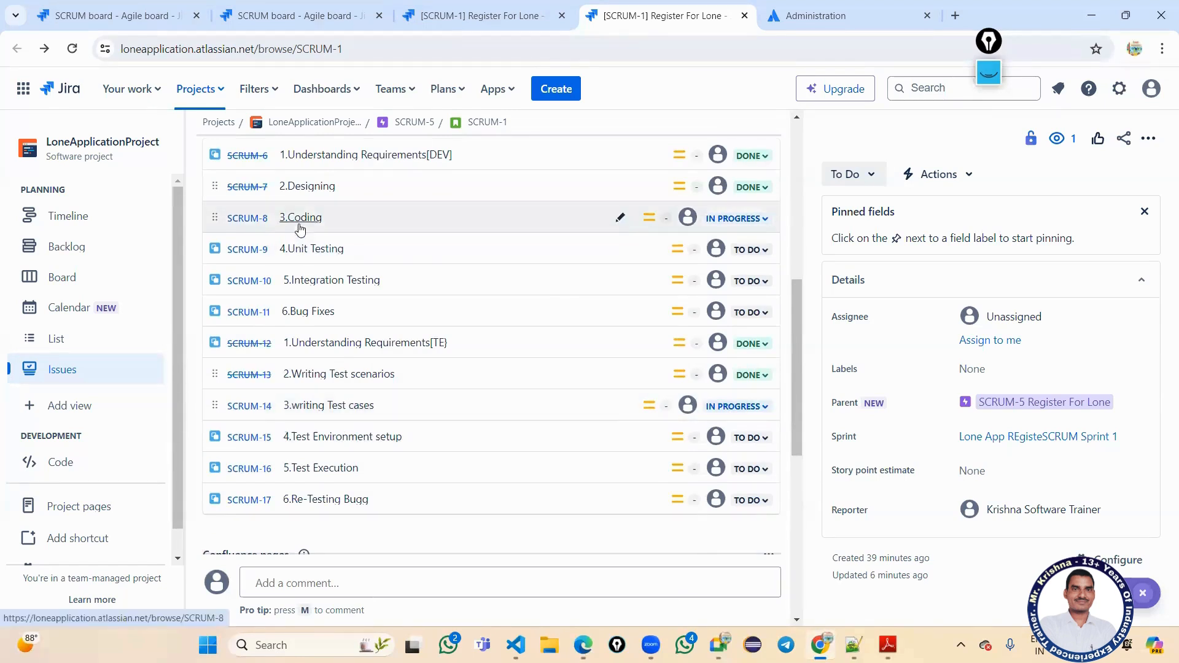
Mark Coding and Unit Testing as Done and move Integration Testing to In Progress.
click(738, 219)
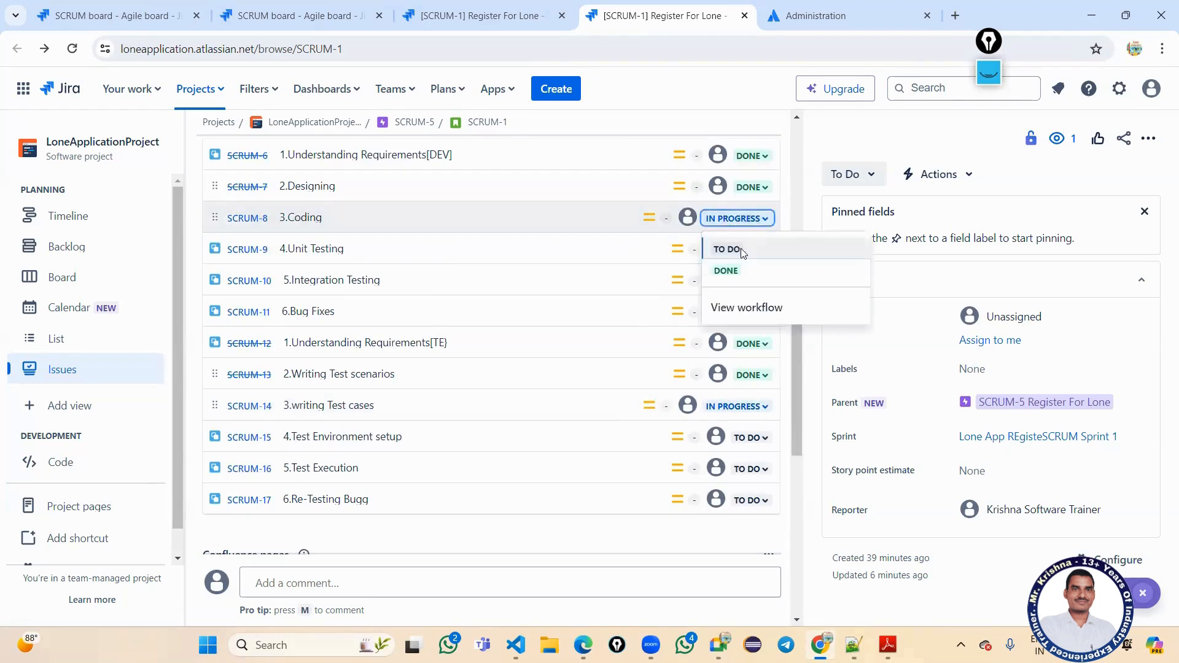
click(740, 270)
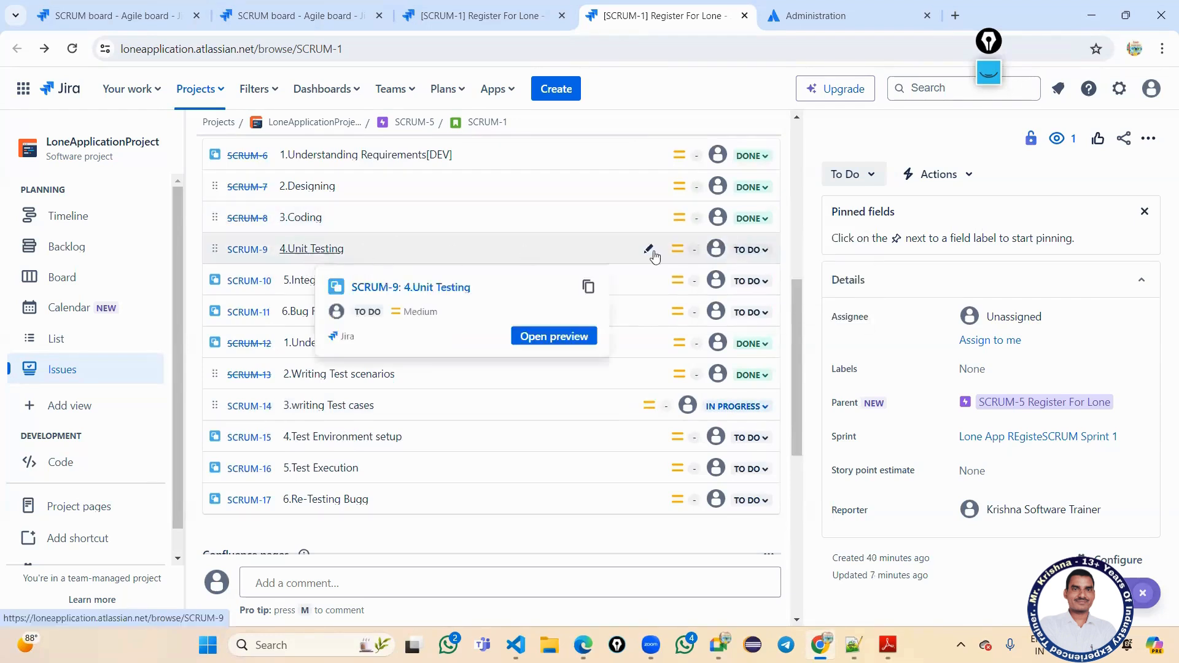
click(748, 249)
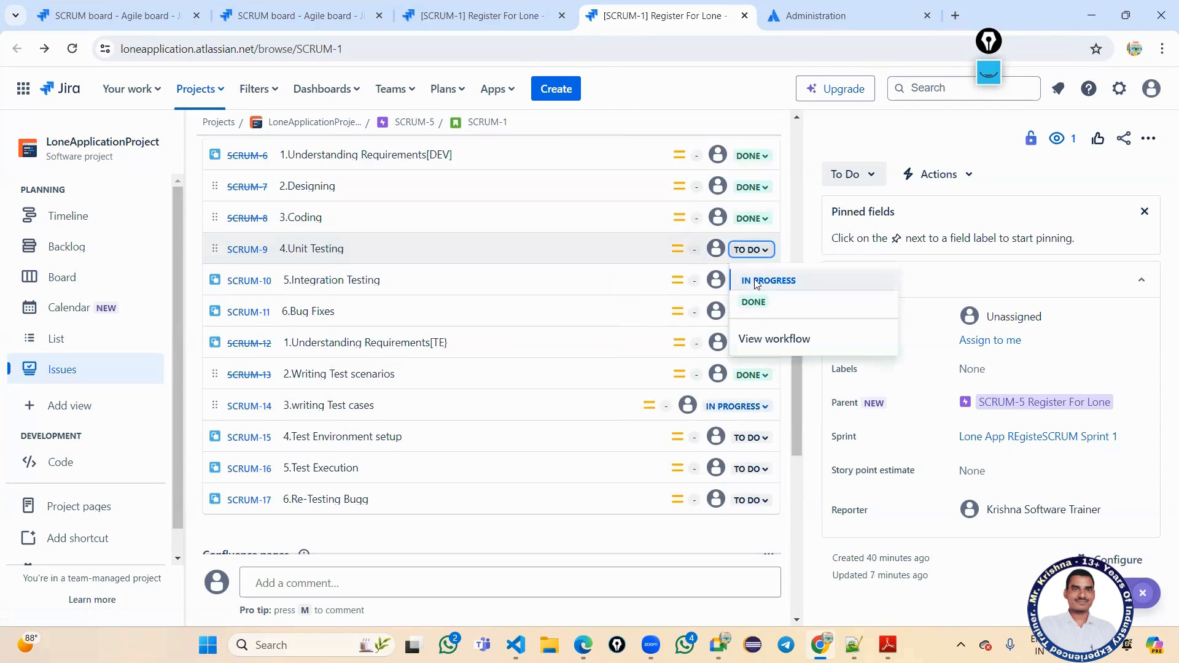
click(753, 277)
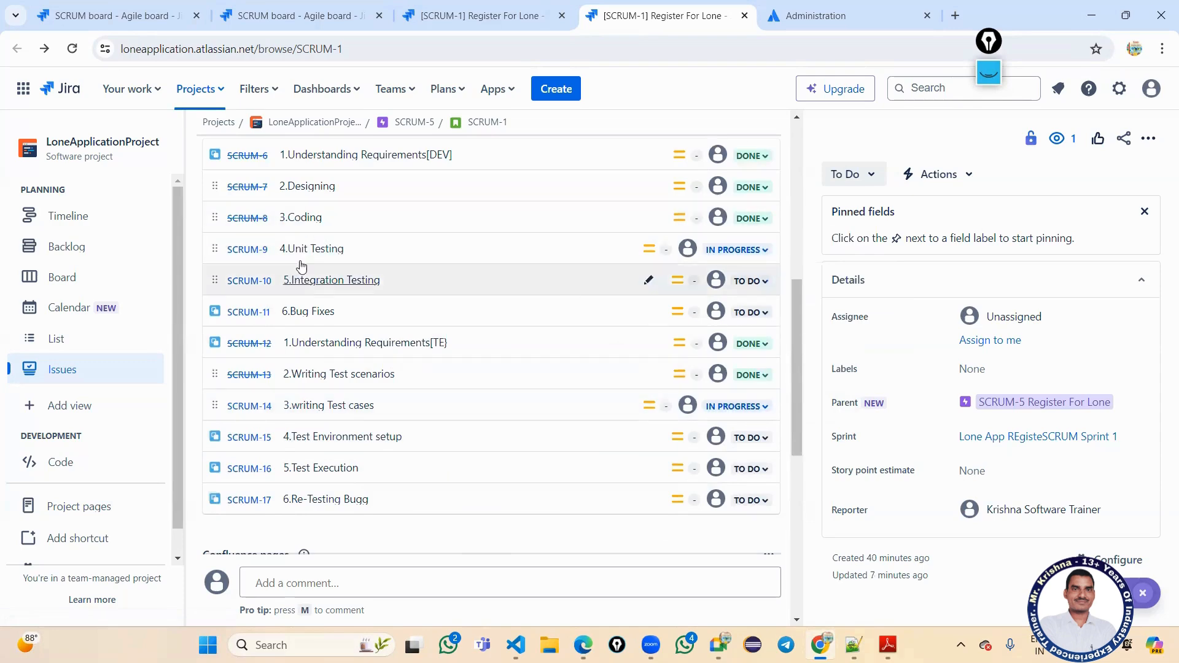
click(734, 251)
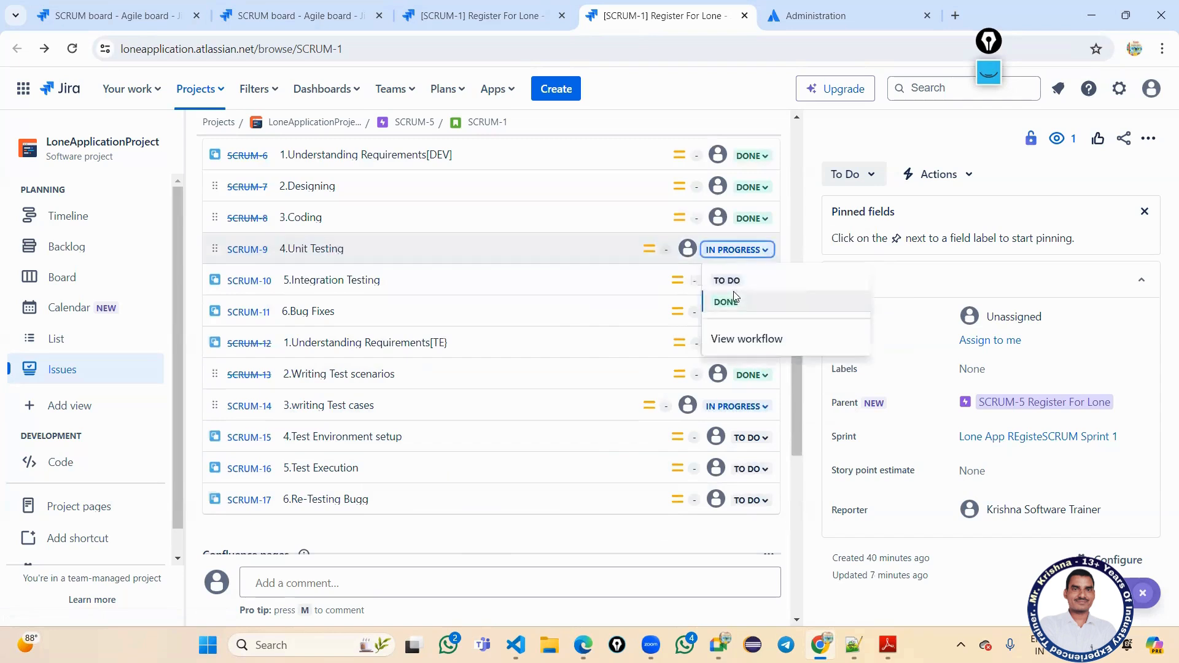
click(736, 298)
click(747, 284)
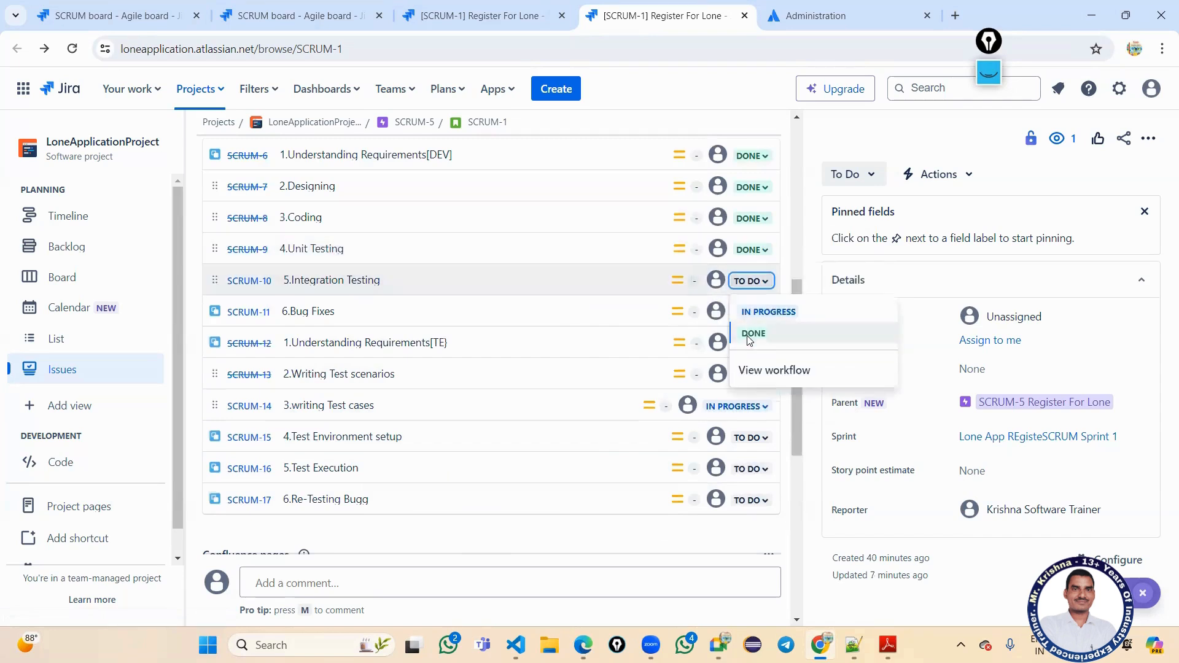
click(756, 315)
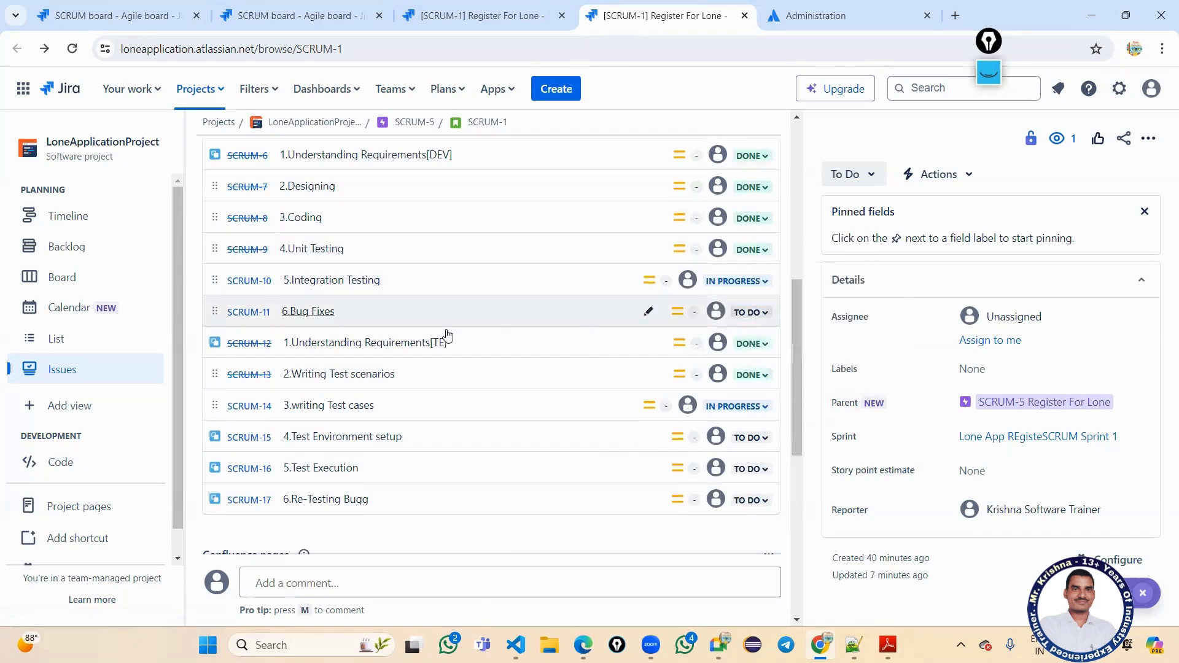
mouse_move(437, 335)
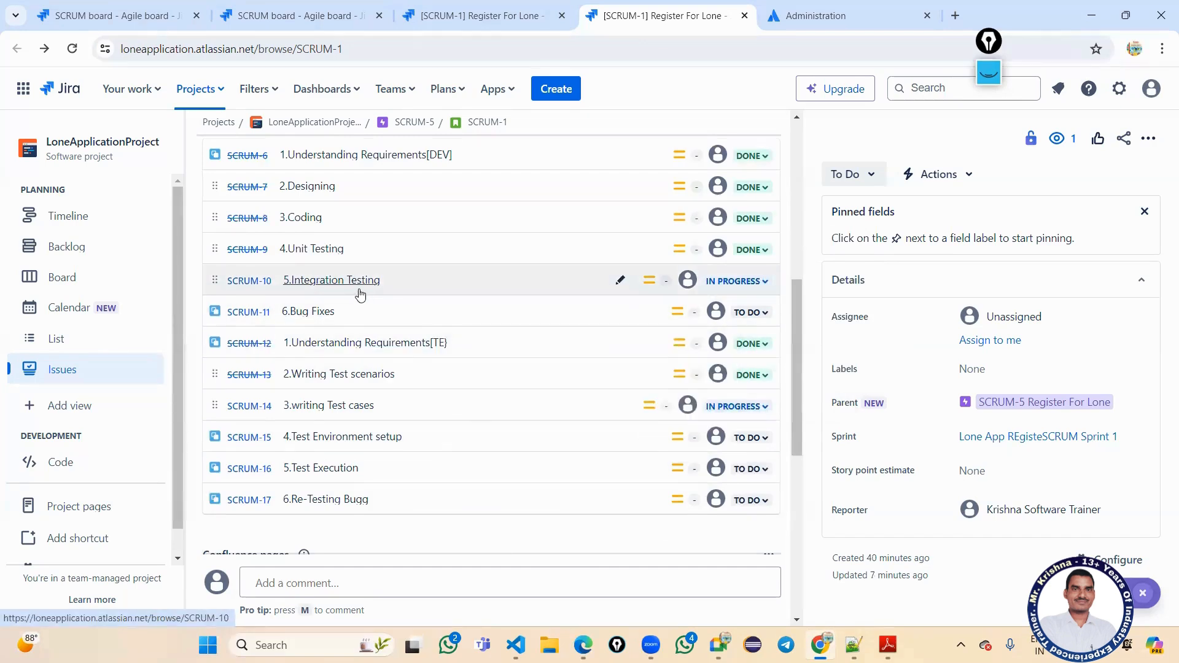
mouse_move(363, 292)
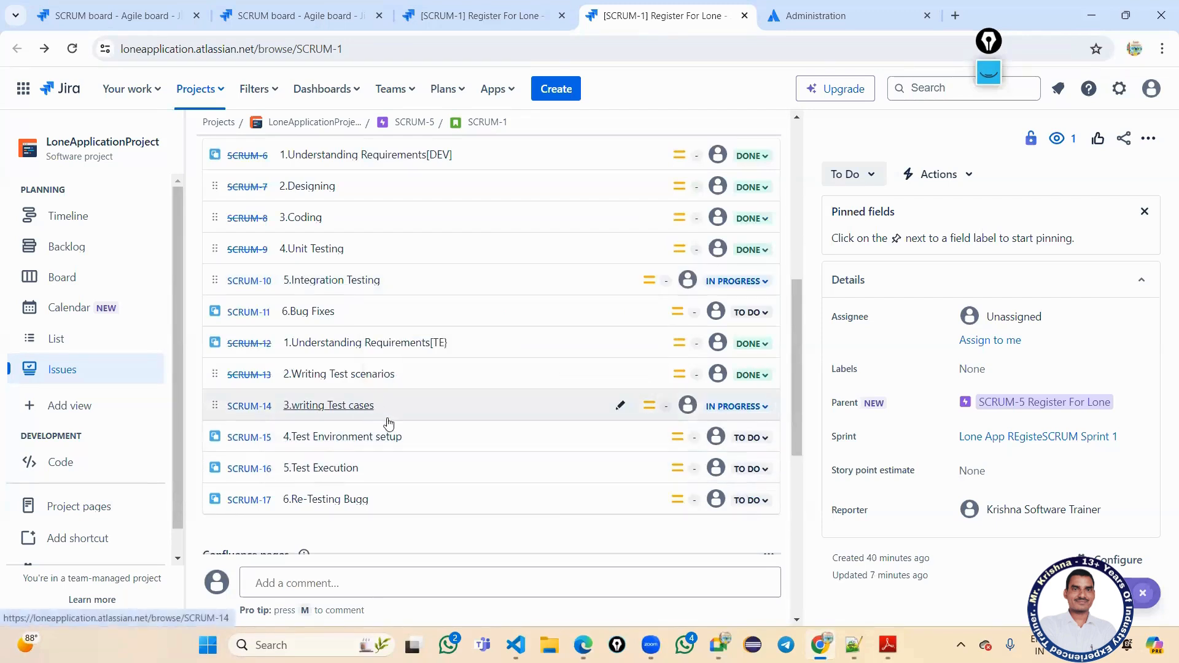
Mark writing Test cases and Test Environment setup as Done.
click(735, 415)
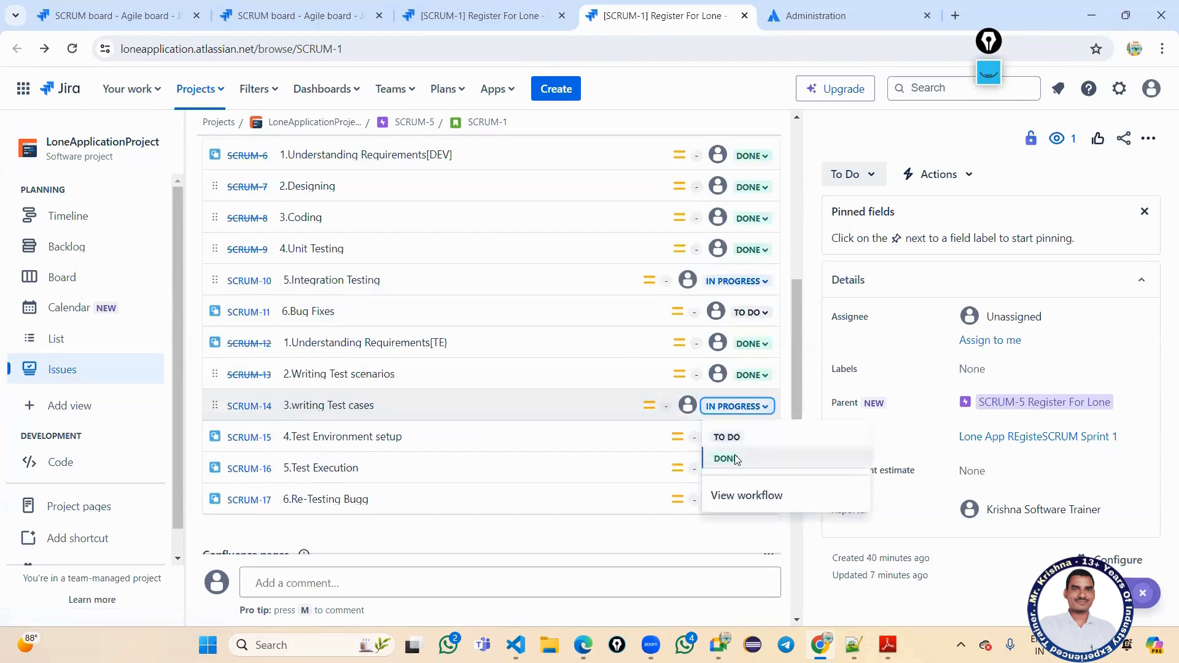
click(736, 461)
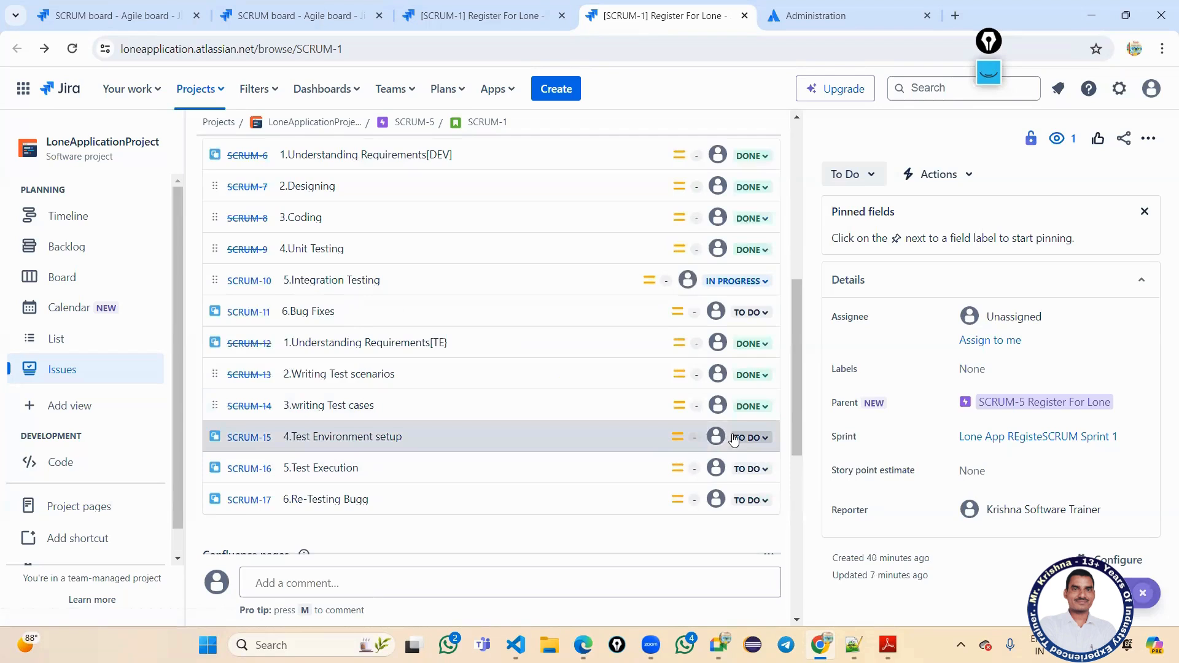
click(750, 438)
click(750, 468)
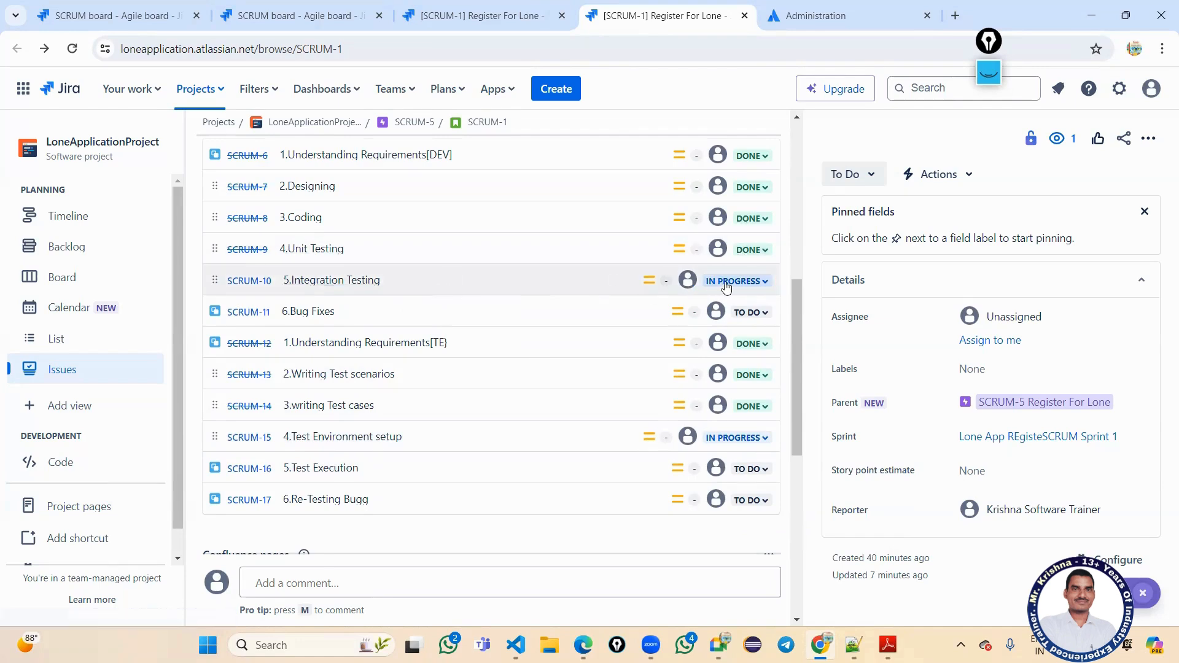
click(739, 439)
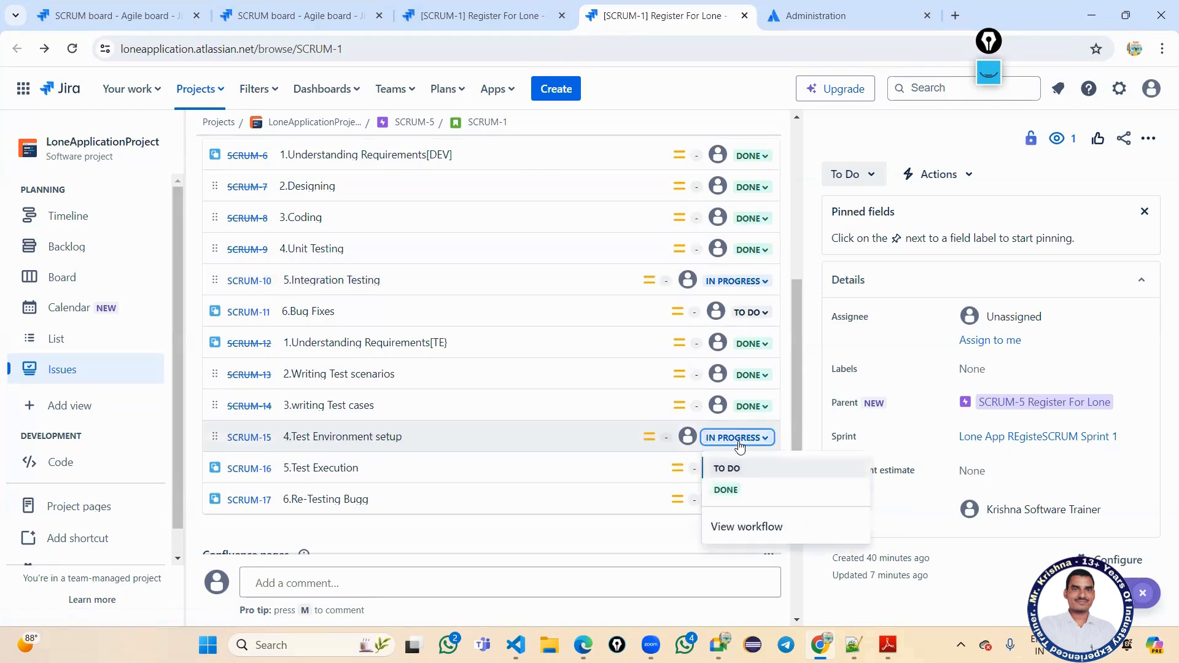
click(731, 490)
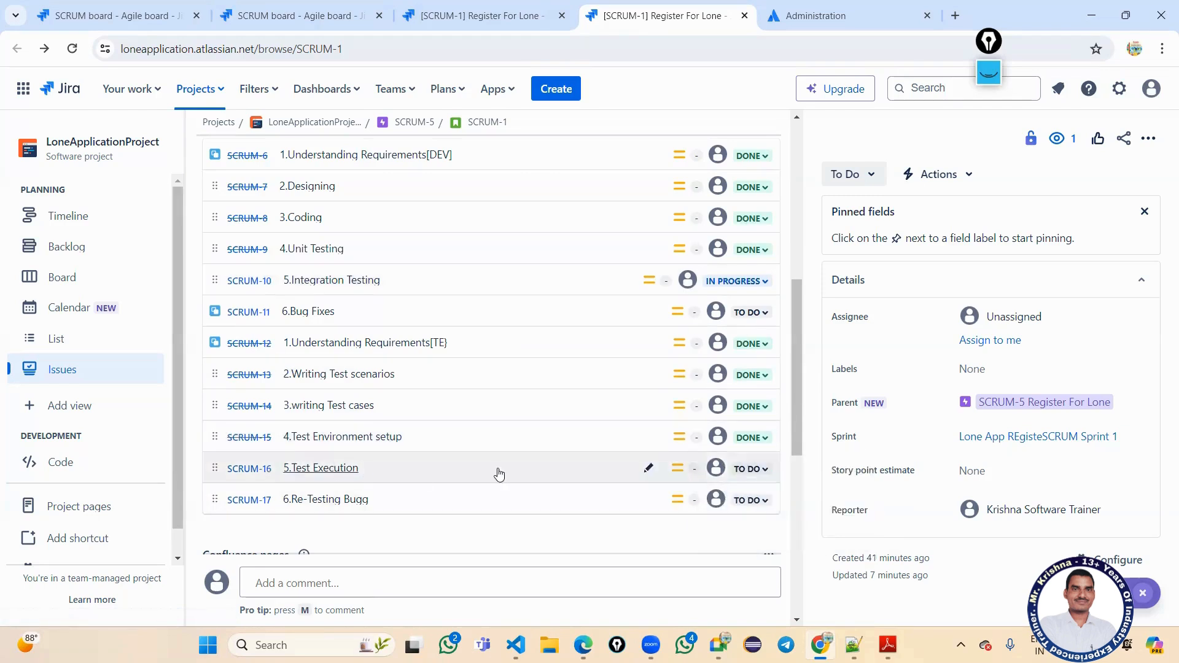
Set SCRUM-10 Integration Testing to Done and SCRUM-16 Test Execution to In Progress.
scroll(754, 470, down, 1)
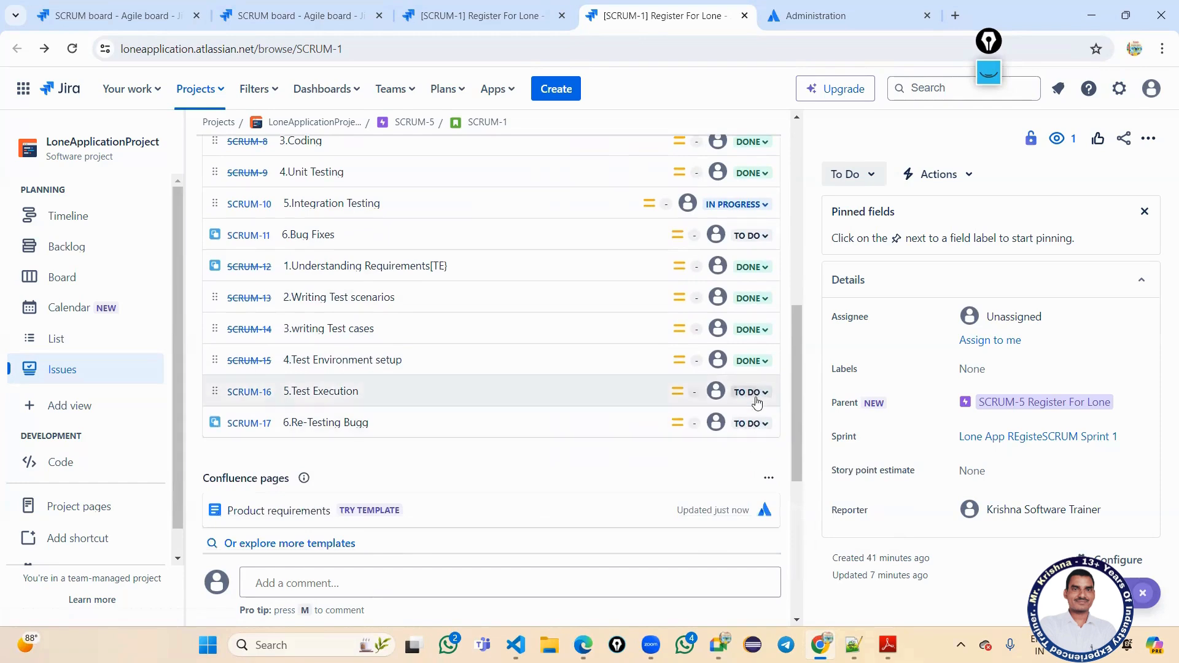
click(757, 402)
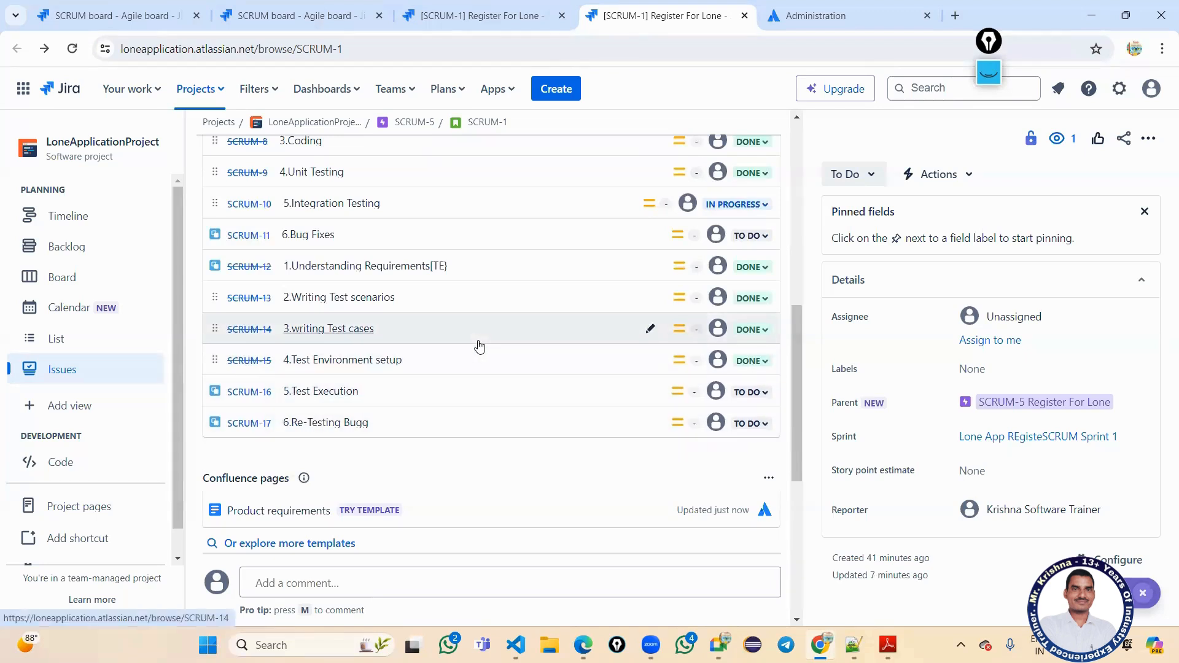
click(752, 207)
click(744, 257)
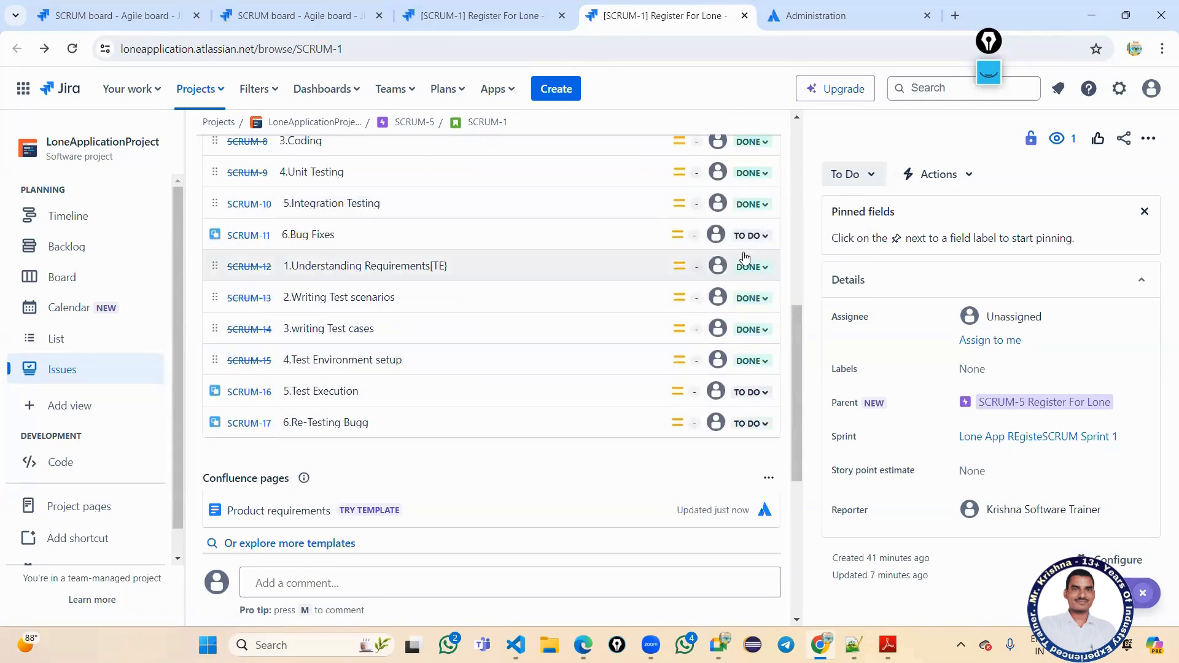
click(749, 392)
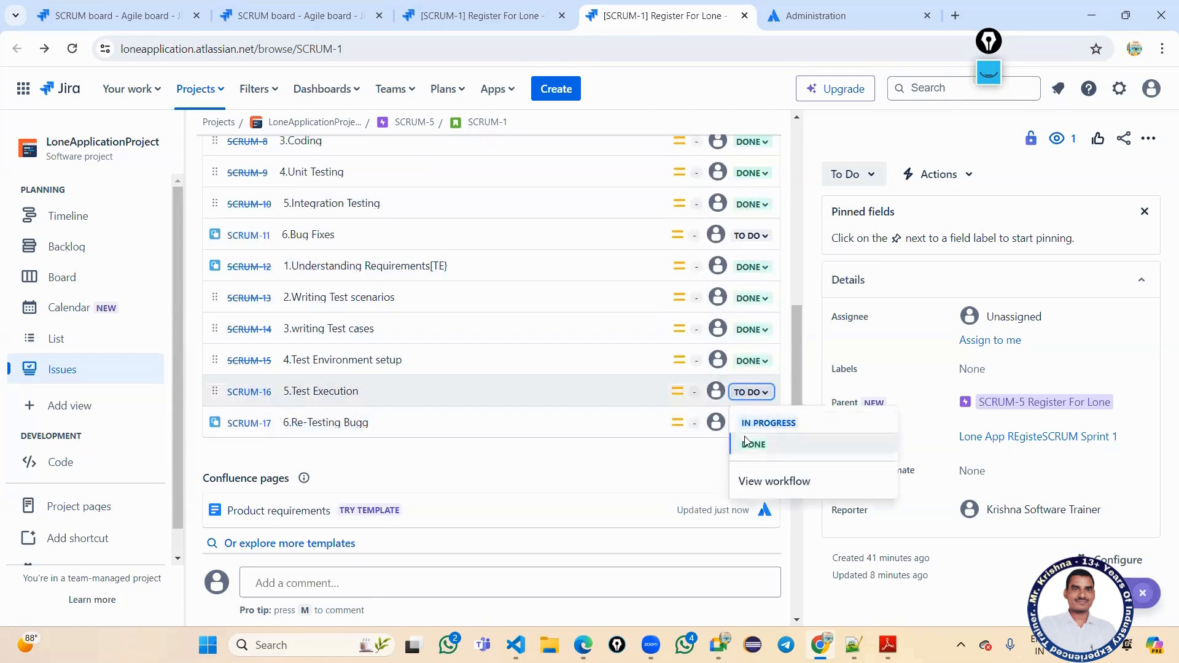
click(753, 432)
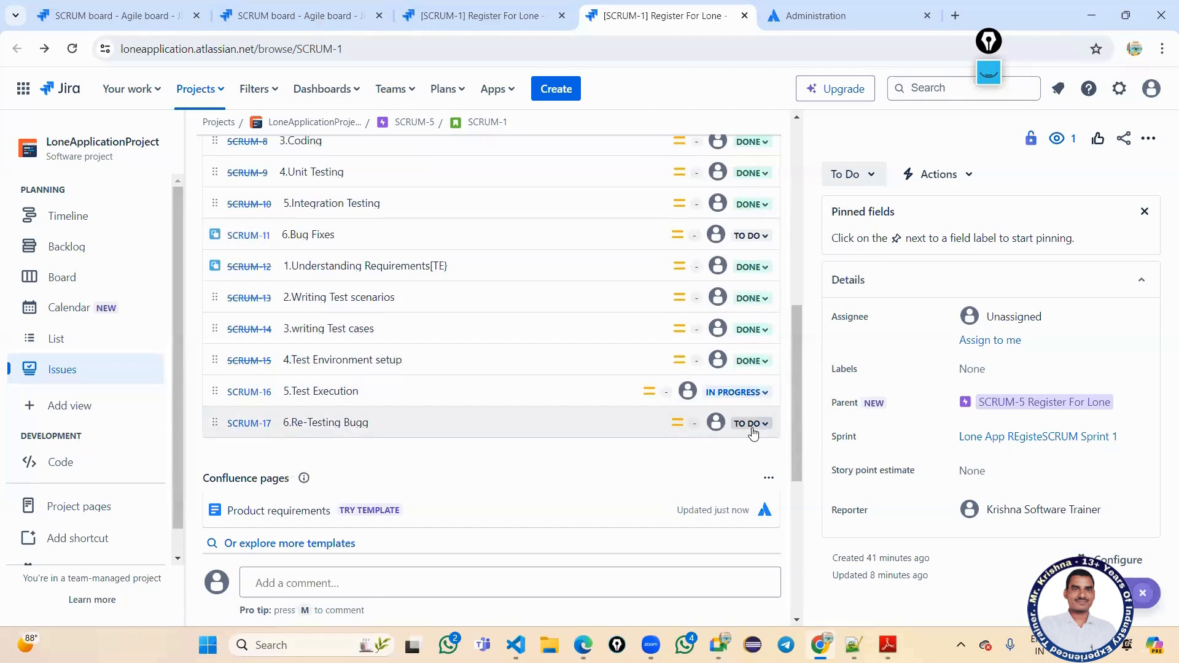
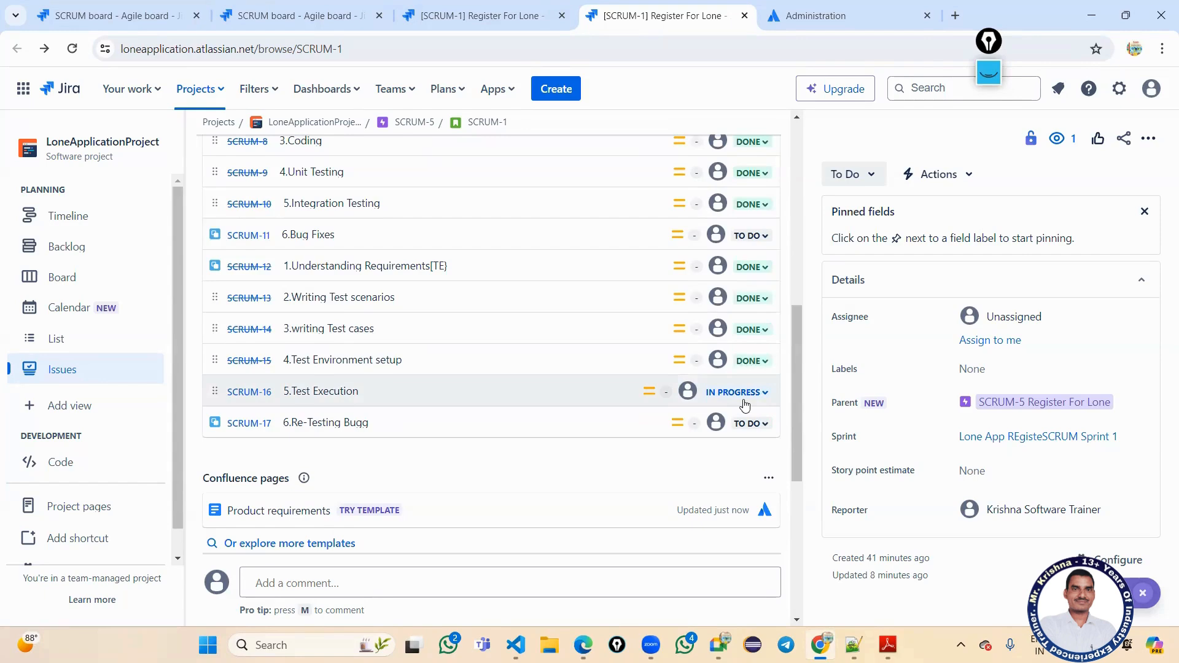
Start a new issue in LoneApplicationProject and change its type from Epic to Bug.
mouse_move(377, 395)
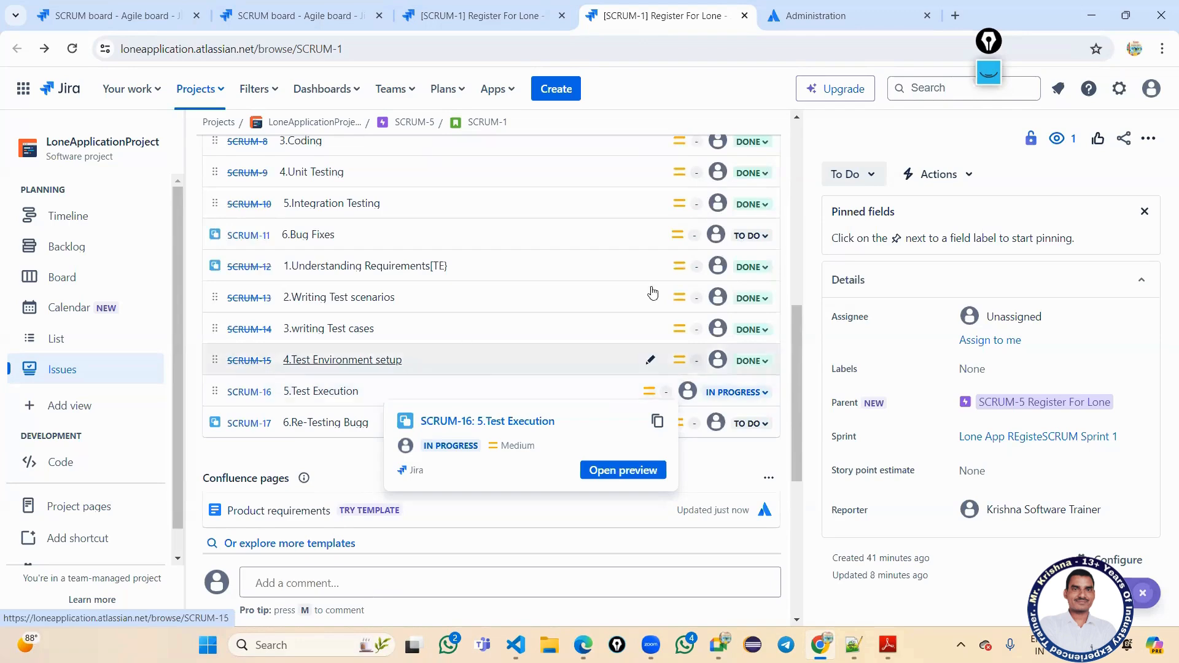
mouse_move(509, 309)
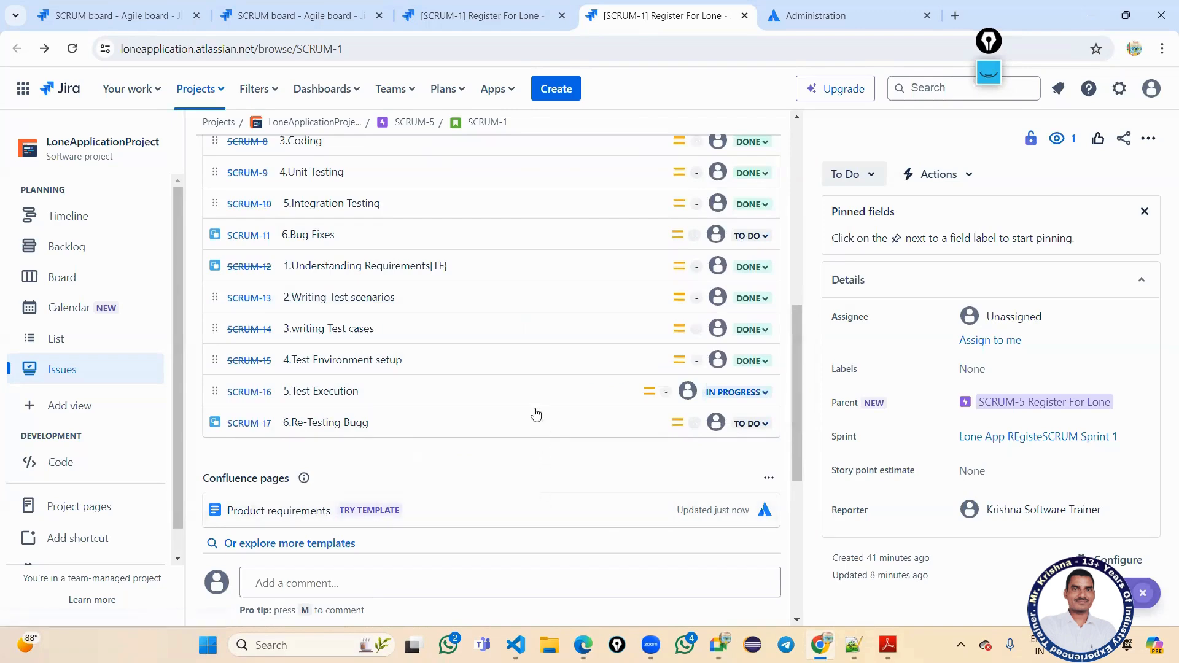
mouse_move(527, 412)
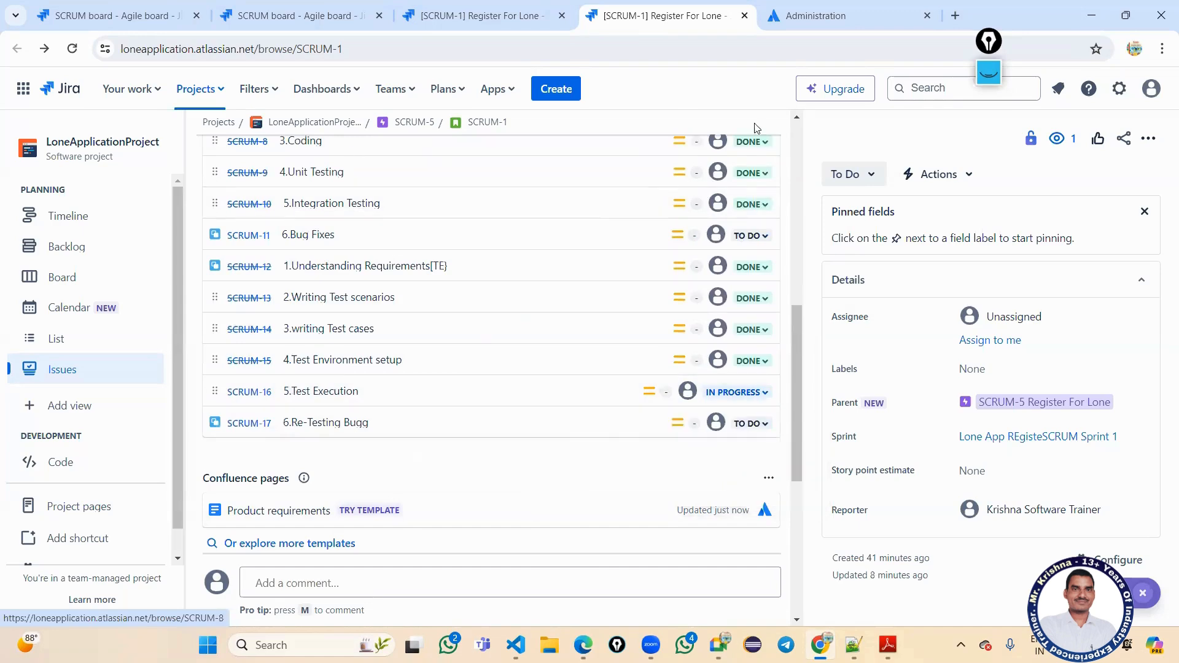
click(560, 90)
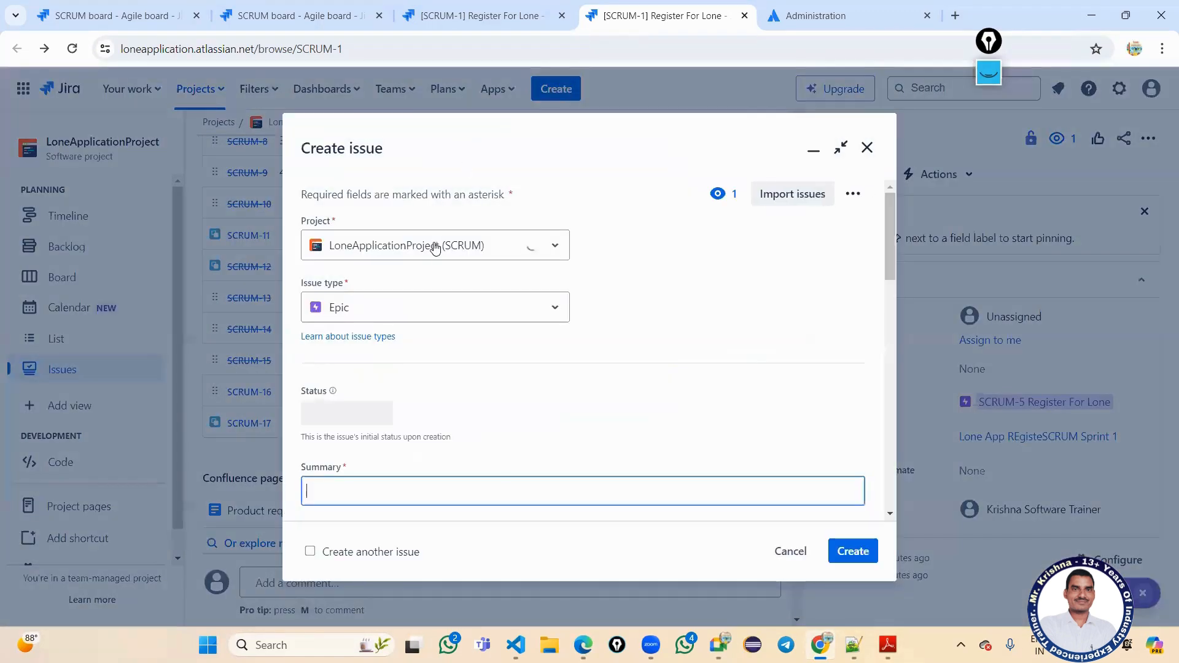
click(435, 246)
click(436, 246)
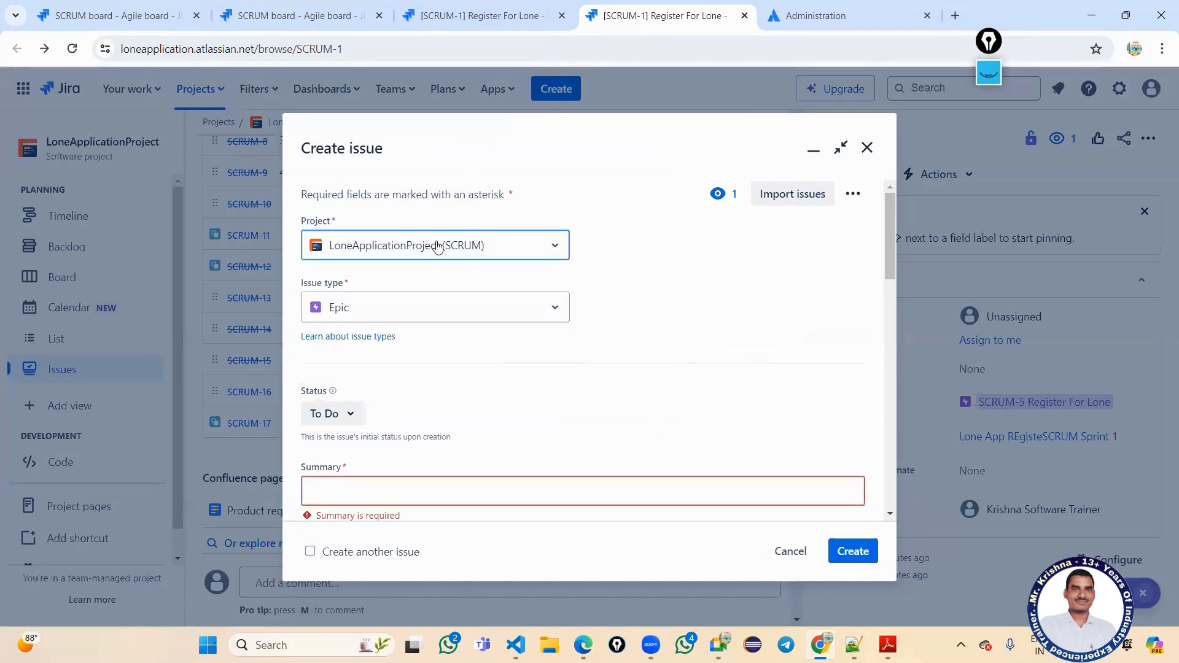
click(430, 311)
click(334, 396)
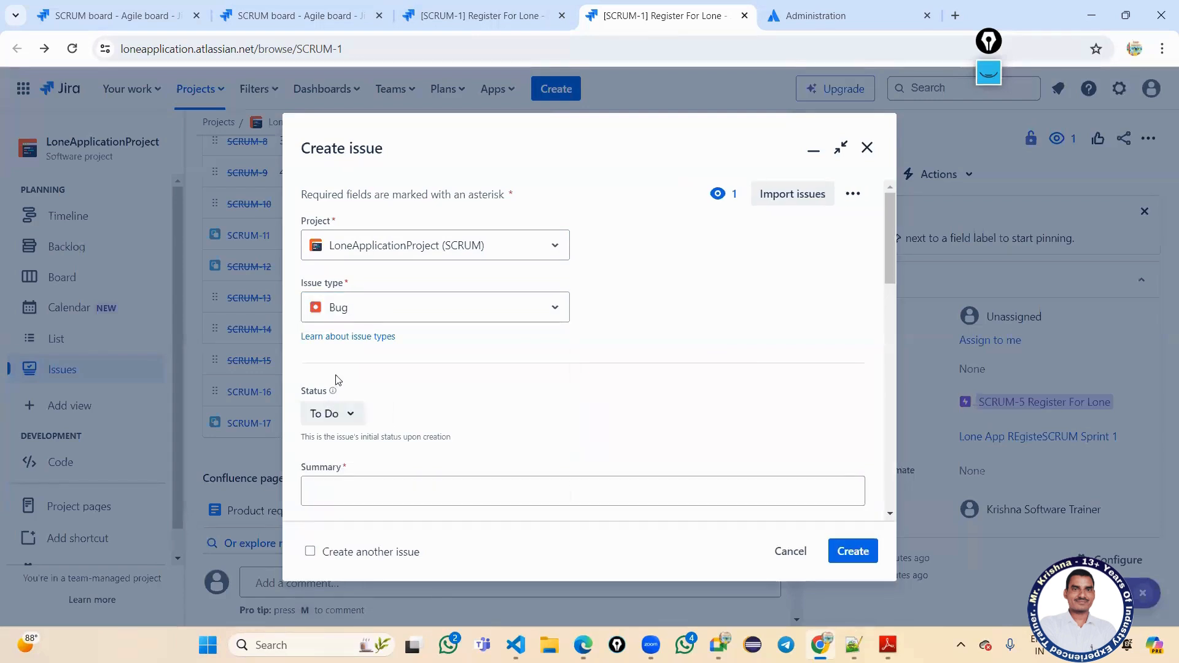
Keep the initial status as To Do and place the cursor in the empty Summary.
scroll(350, 351, down, 1)
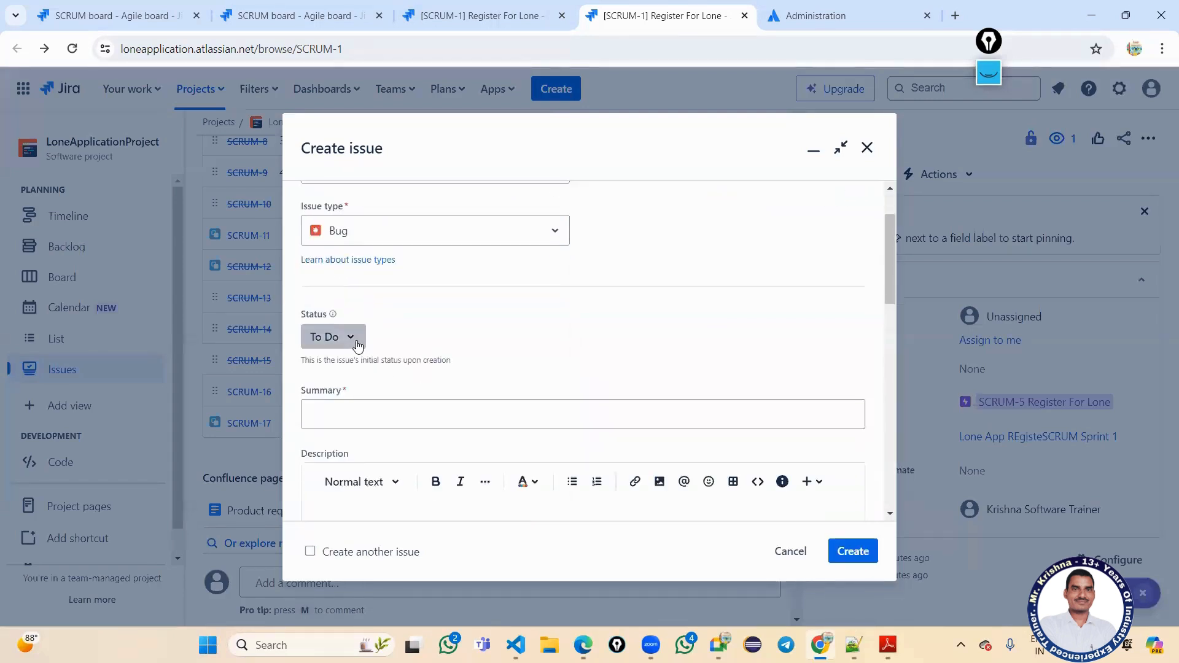
click(359, 344)
click(359, 344)
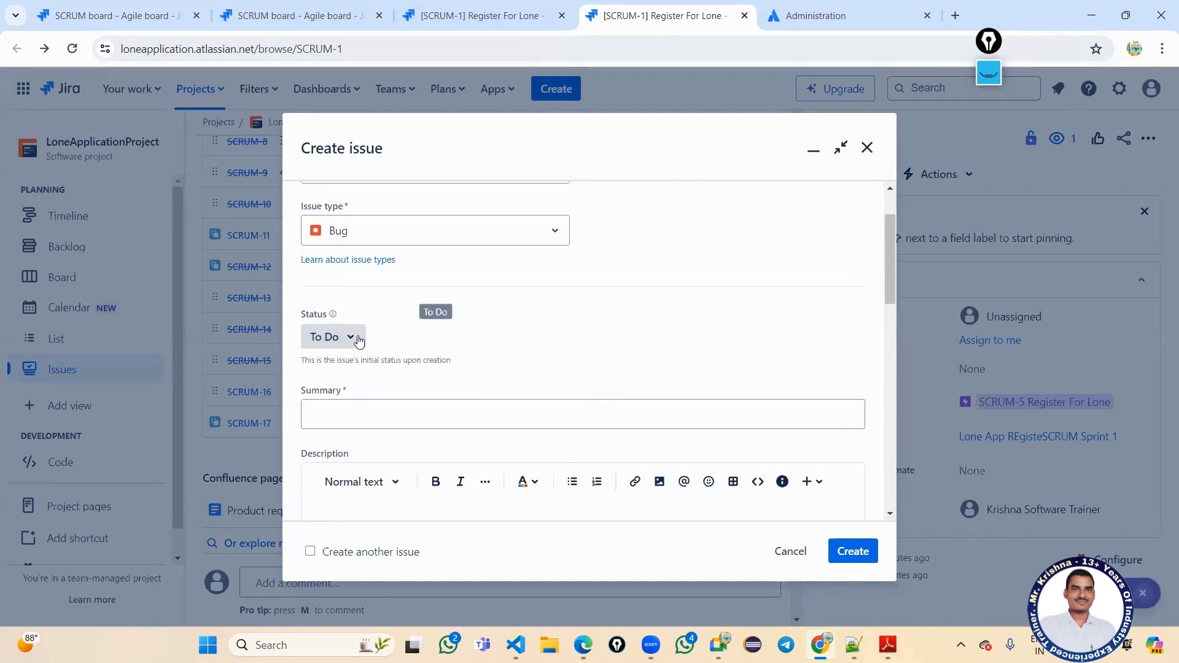
scroll(354, 337, down, 2)
click(440, 261)
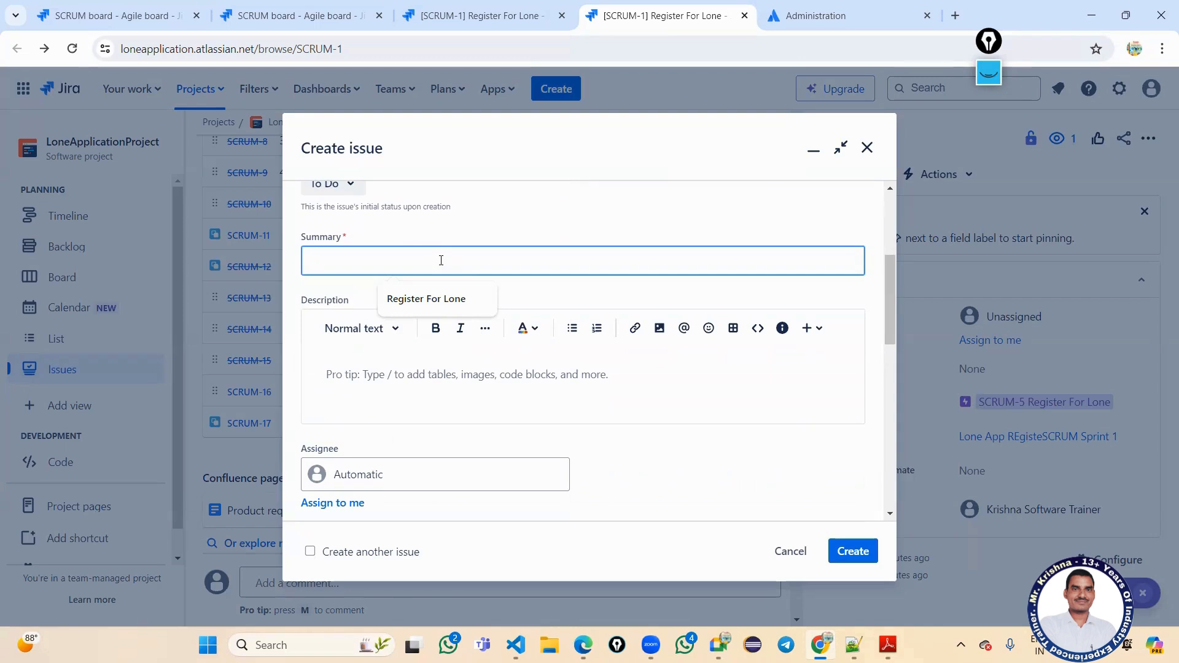
Enter the summary 'Customer Name Accepts above 64 Characters in Lone Register Page', correcting 'Acceptes'.
text(Cus)
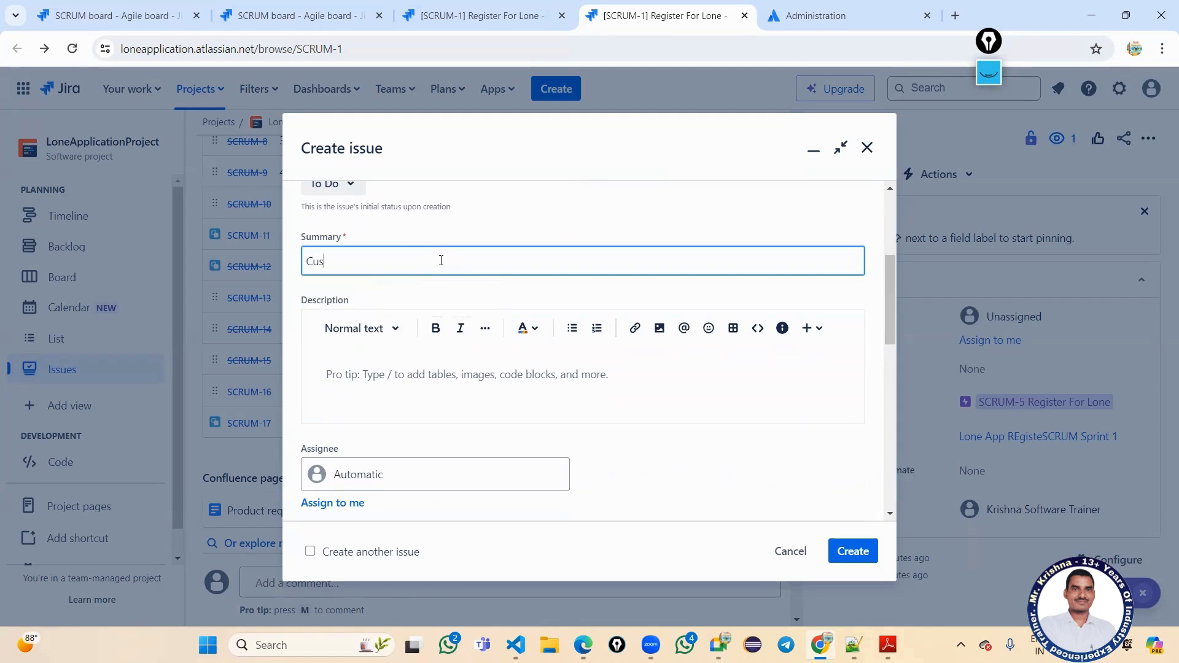
text(tomer Name Acceptes)
right_click(426, 263)
click(448, 278)
text(a)
text(above 6)
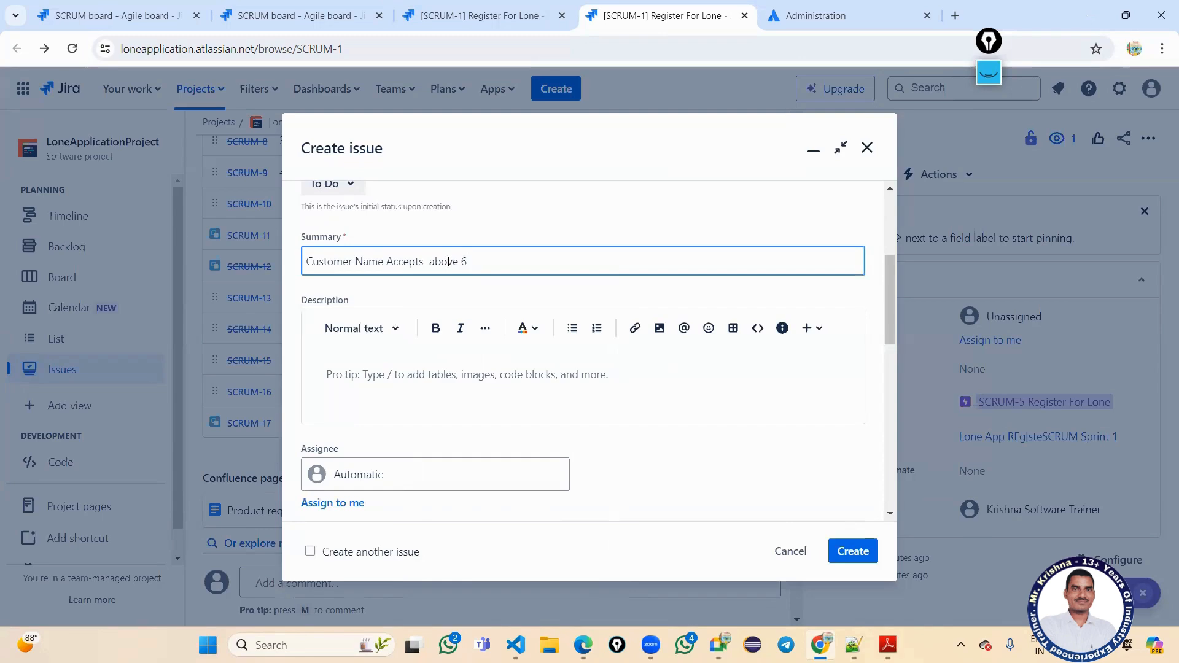
text(4 Characters in Lone Register App)
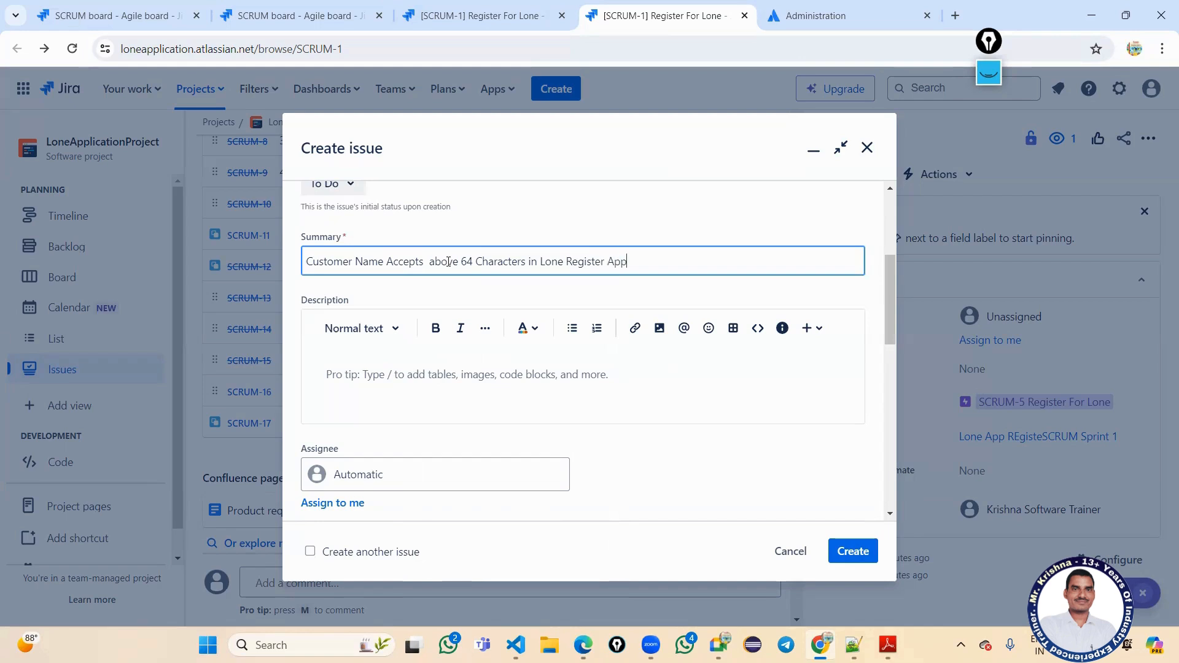
key(BackSpace)
key(BackSpace)
key(BackSpace)
text(Page)
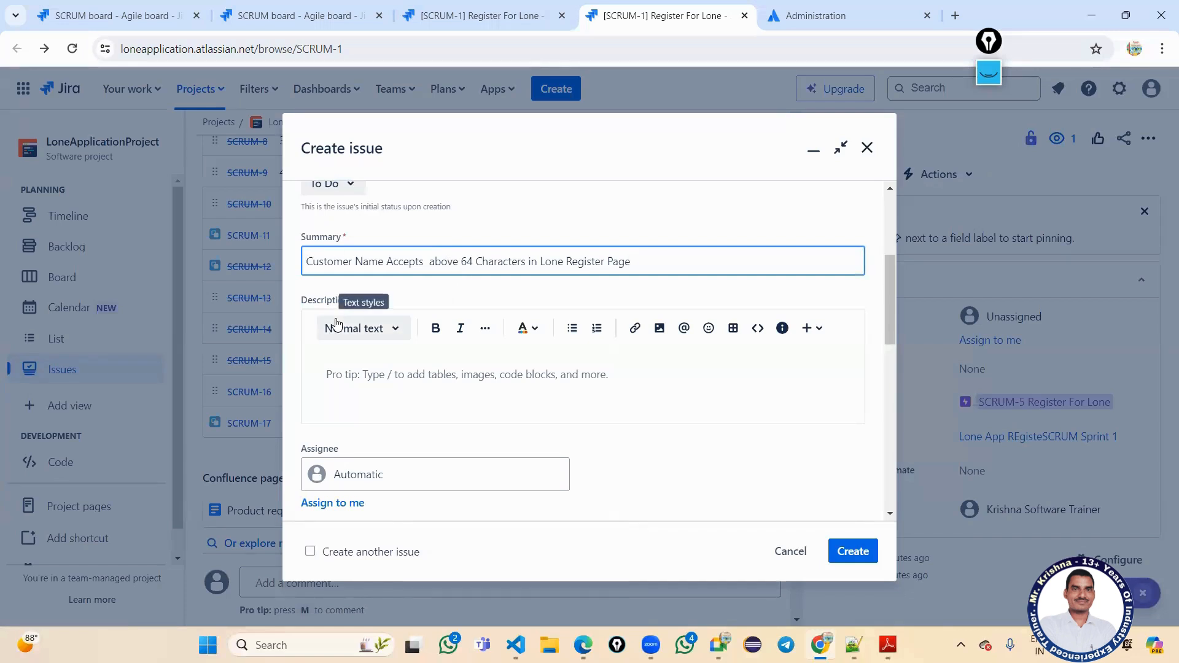
Prefix the summary with 'LoneApp V1_B1_' plus the tester's name, ending it with a period.
text(Lona)
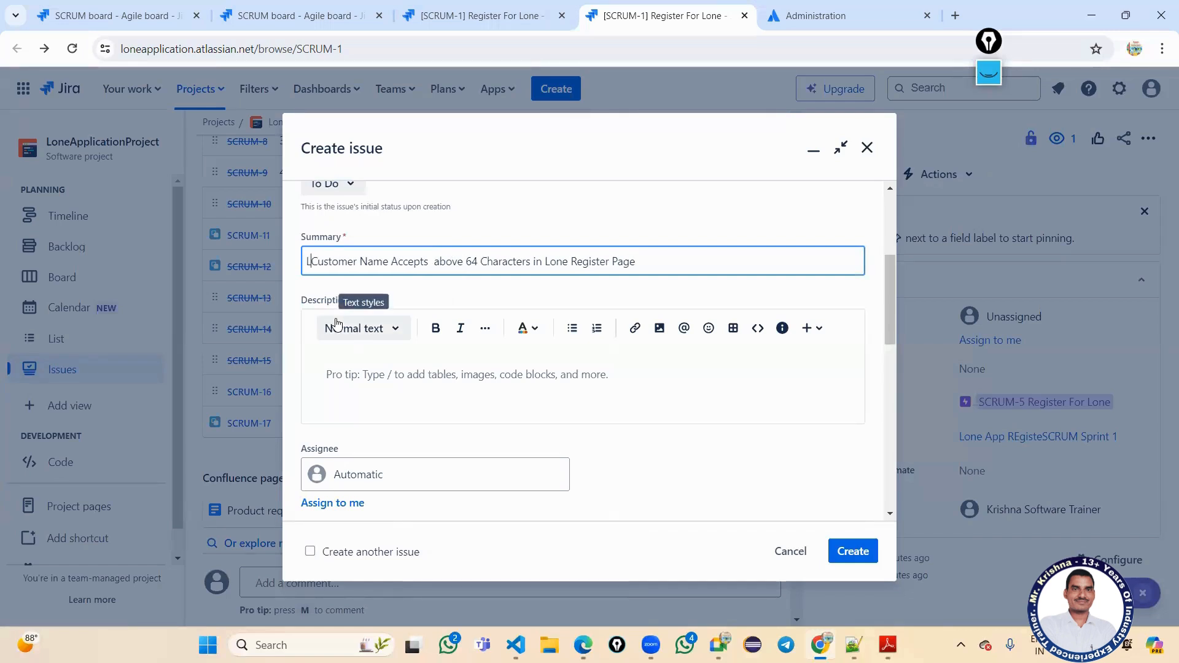
text(e)
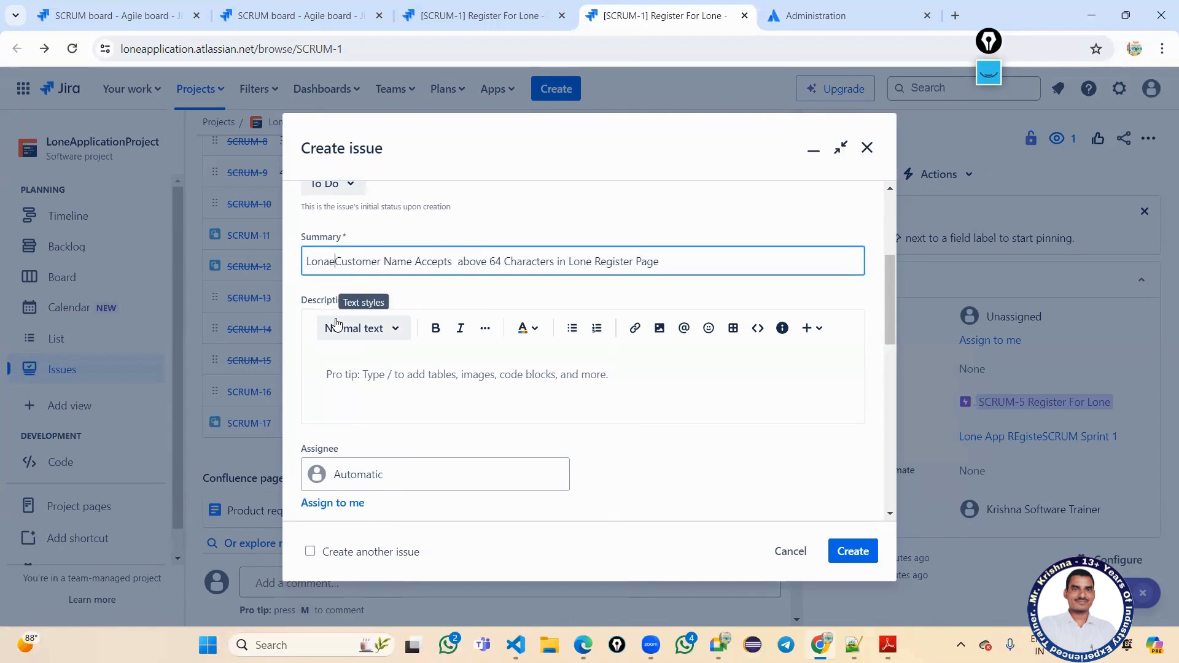
key(BackSpace)
key(BackSpace)
text(e)
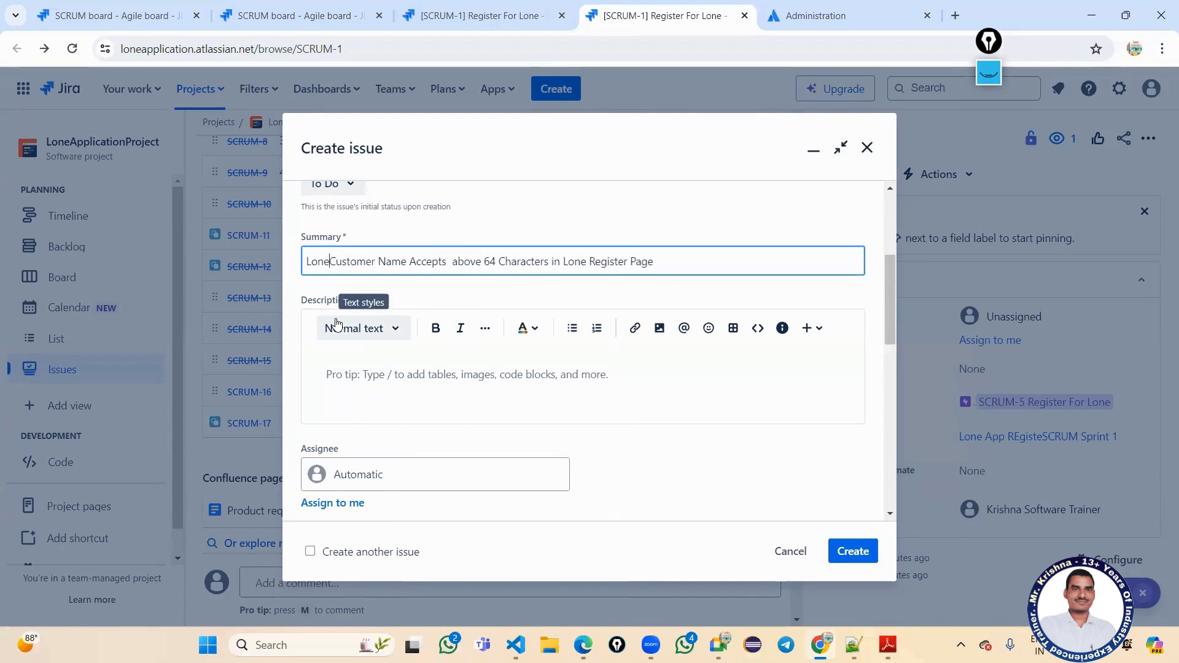
text(App )
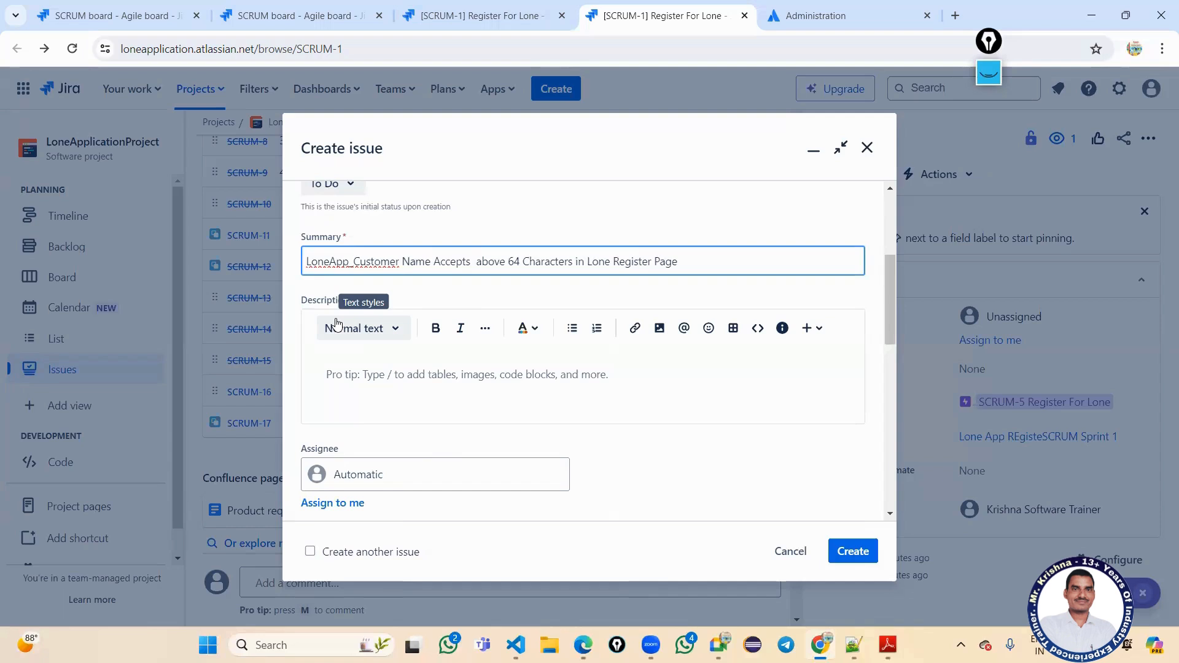
text(V1)
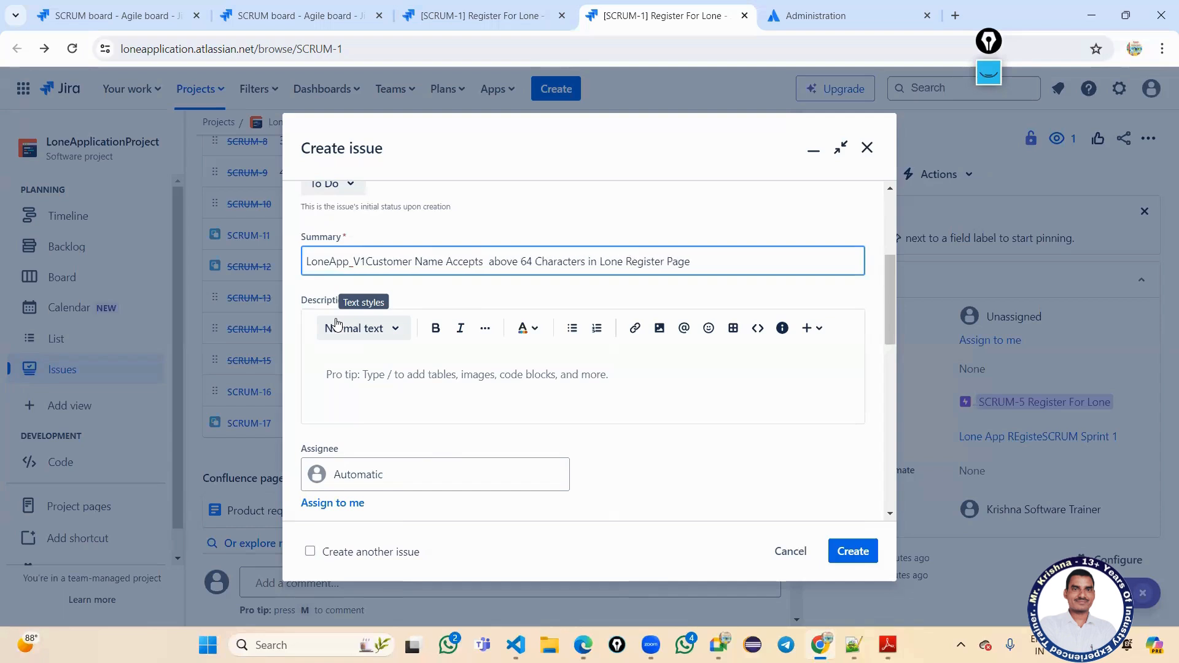
text(_B1)
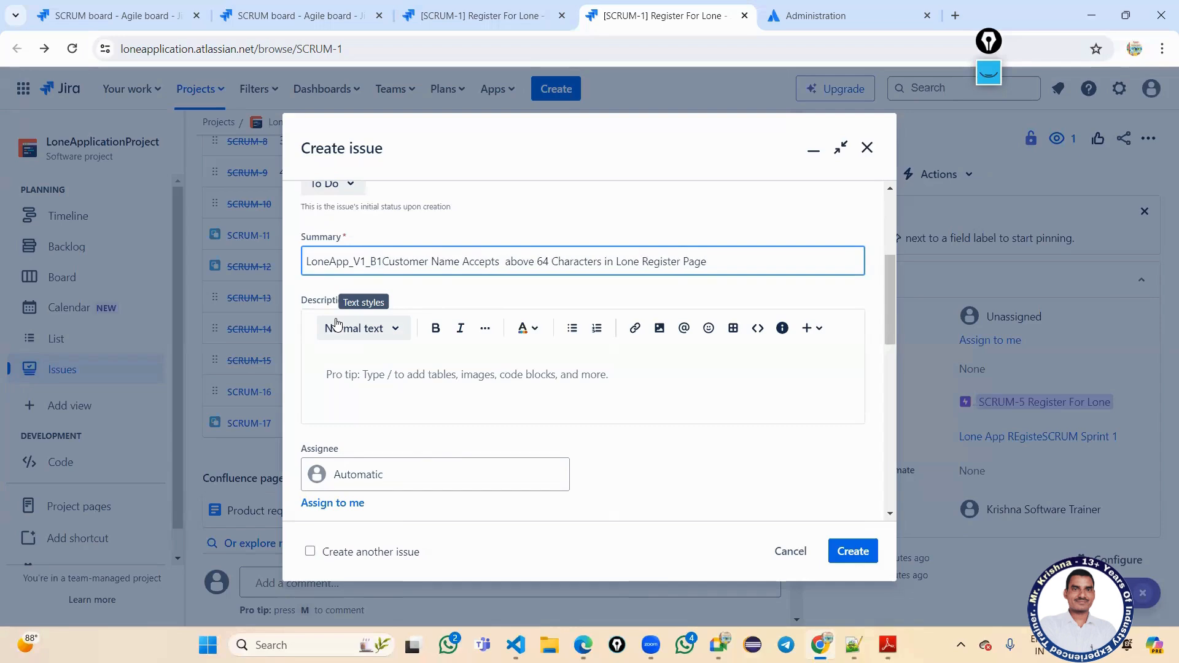
text(_Krishna)
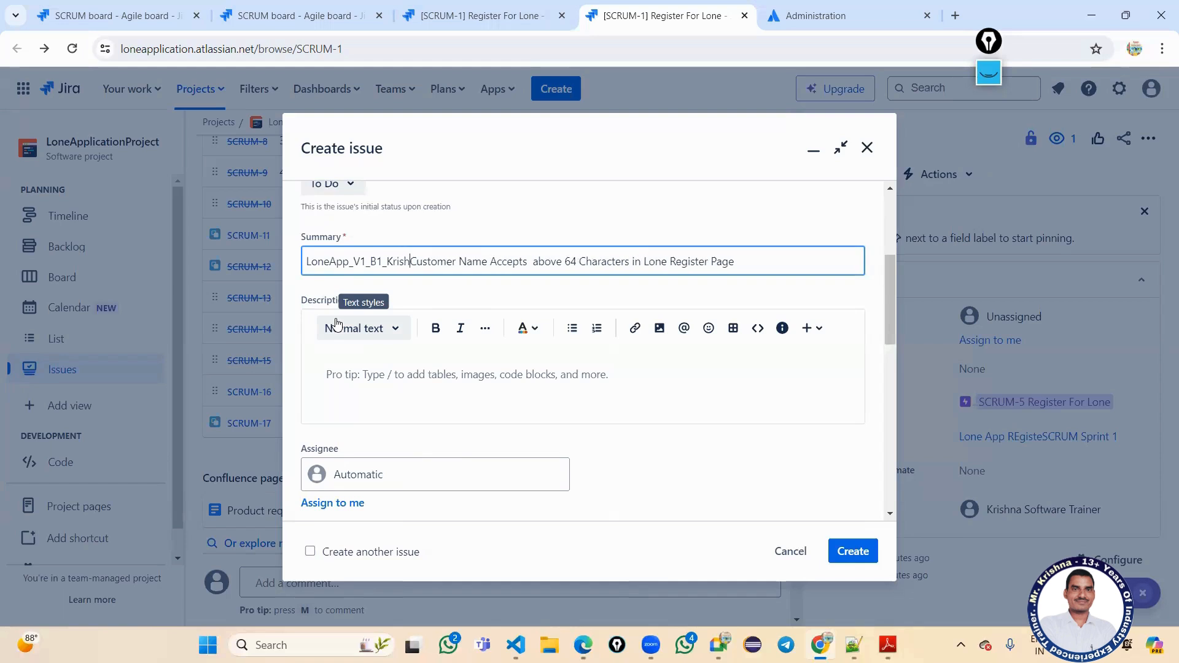
text(_)
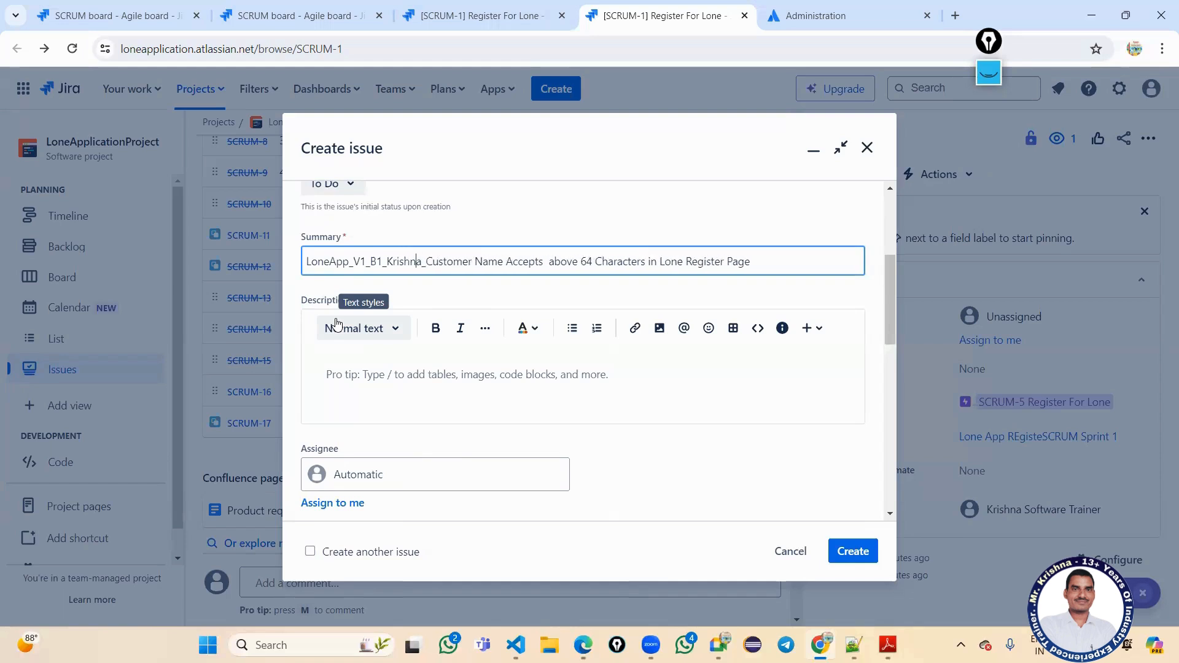
key(BackSpace)
key(BackSpace)
key(BackSpace)
key(BackSpace)
key(BackSpace)
key(BackSpace)
key(BackSpace)
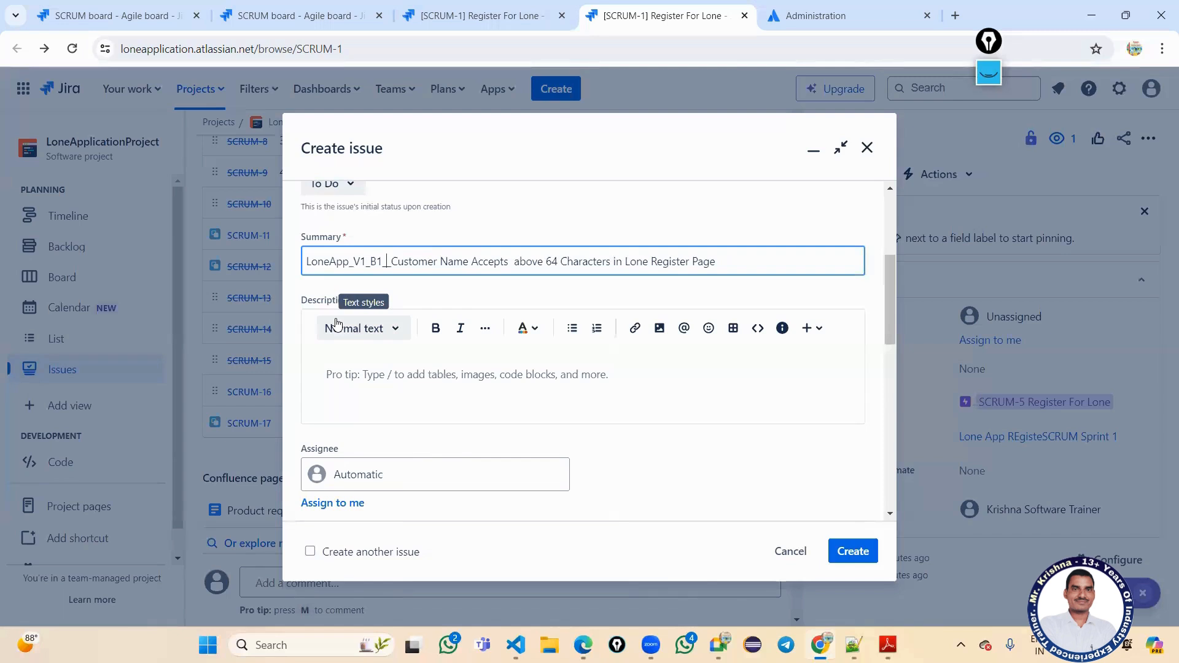
text(Bind)
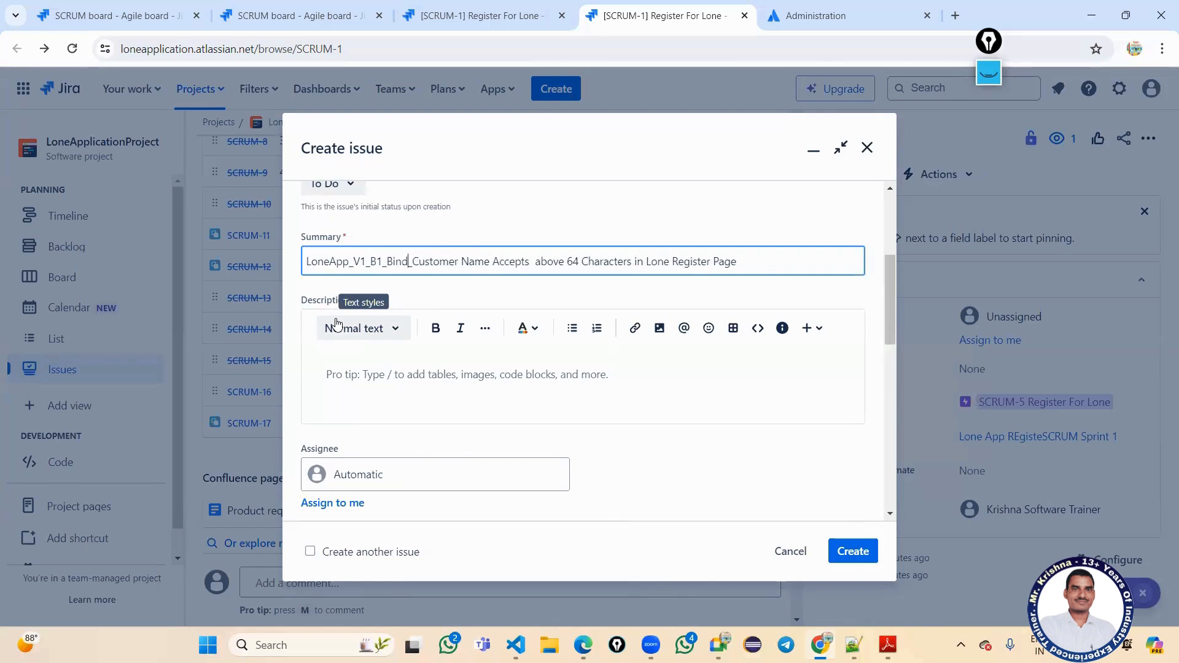
text(u)
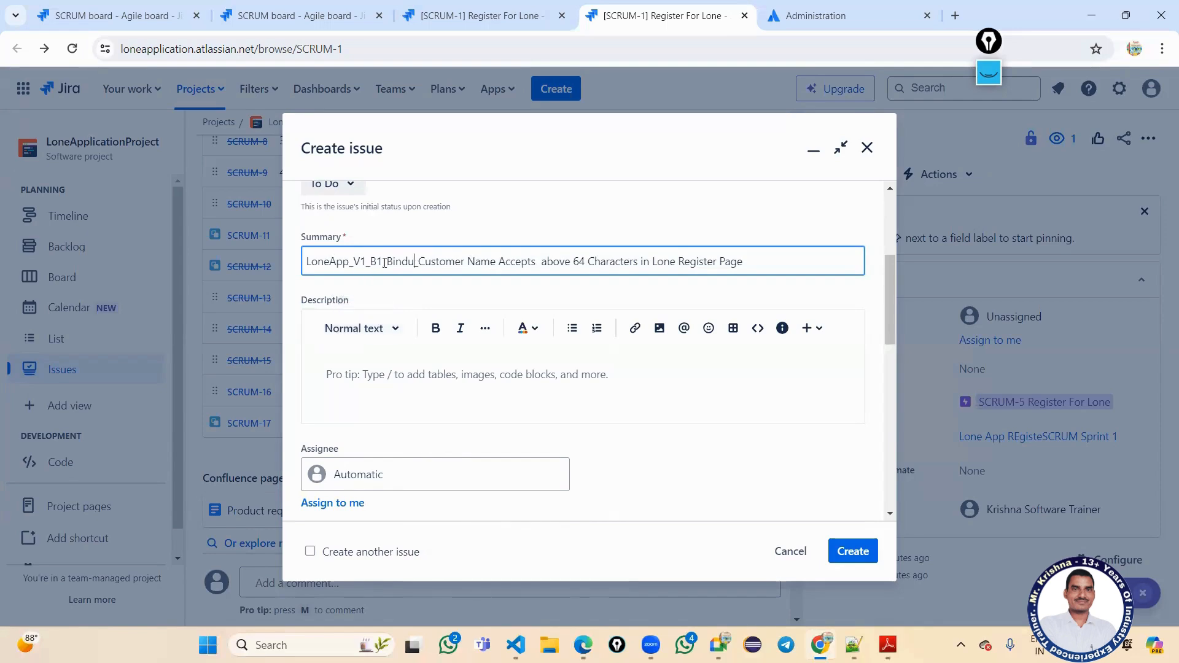
drag(386, 263, 761, 289)
click(759, 261)
text(.)
scroll(516, 334, down, 3)
scroll(469, 314, up, 1)
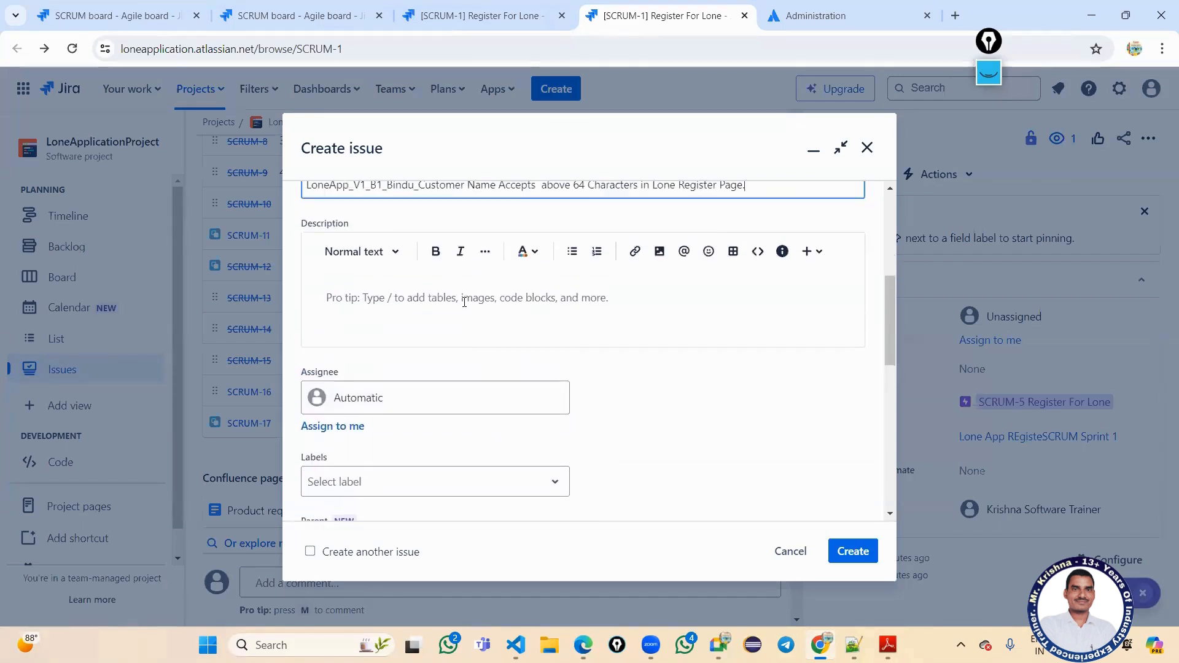
click(469, 314)
scroll(467, 310, up, 1)
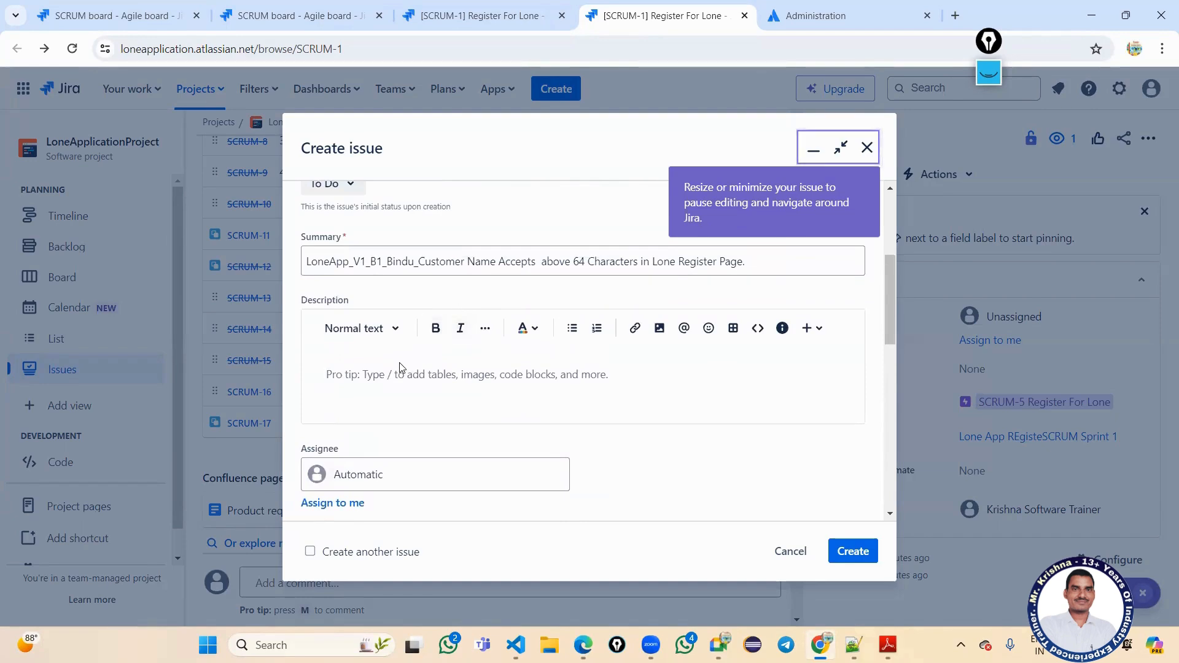
Type the description heading 'Steps to Reproduces:' and select that line.
text(Steps)
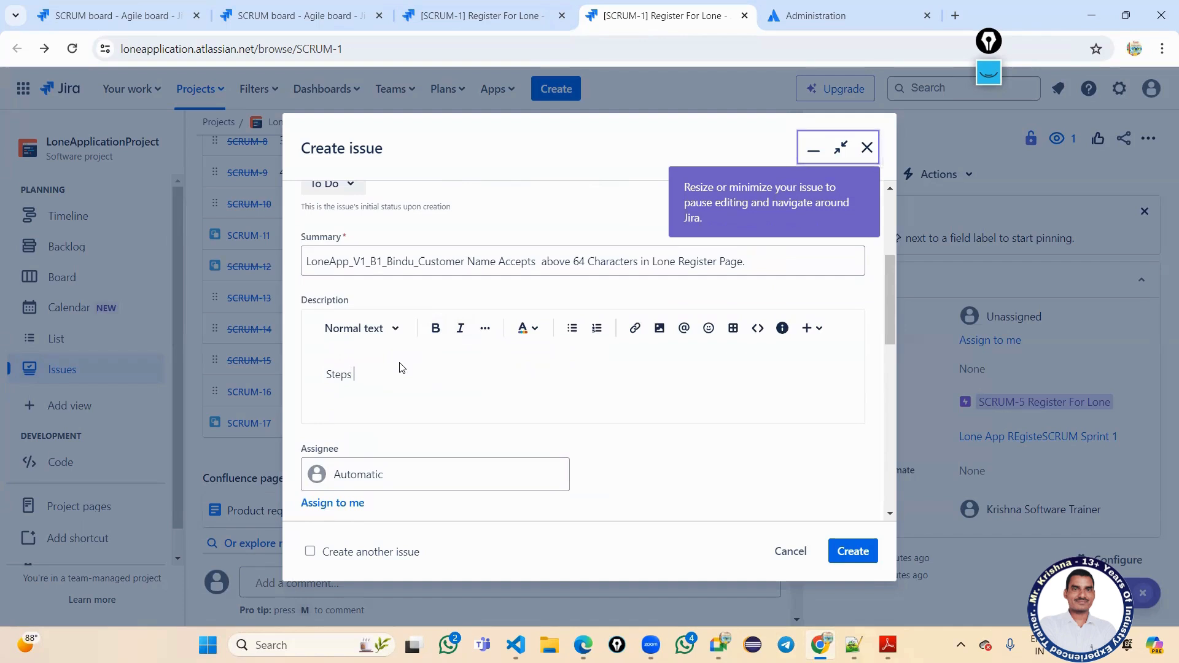
text( to Reproduces:)
key(Return)
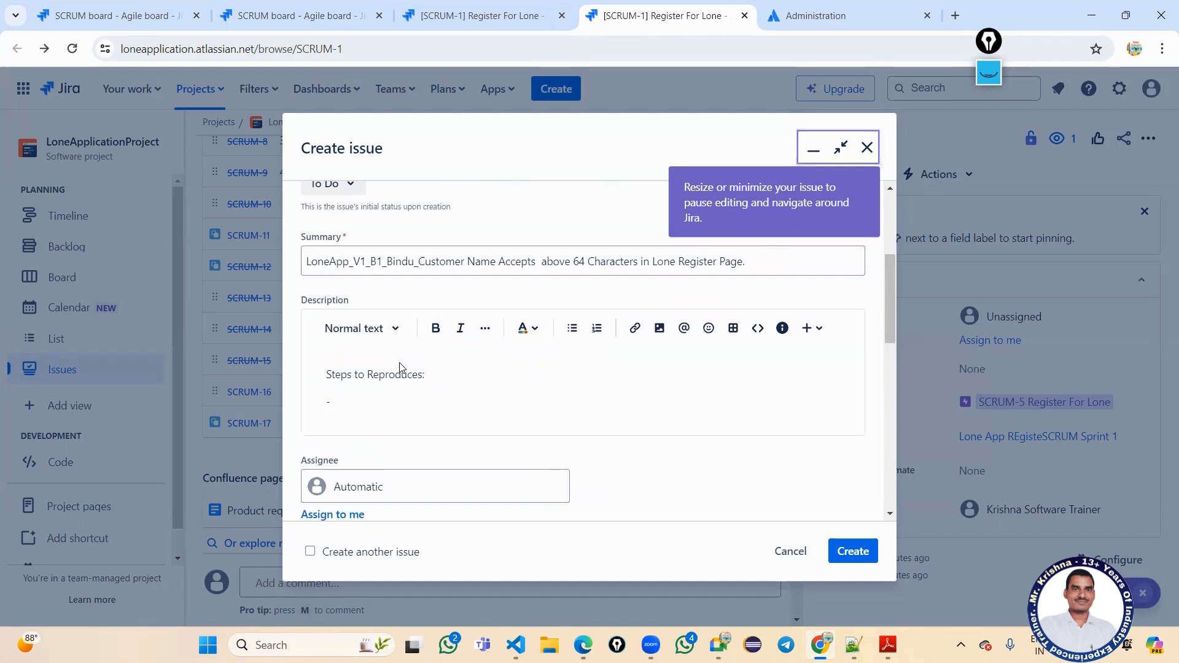
key(BackSpace)
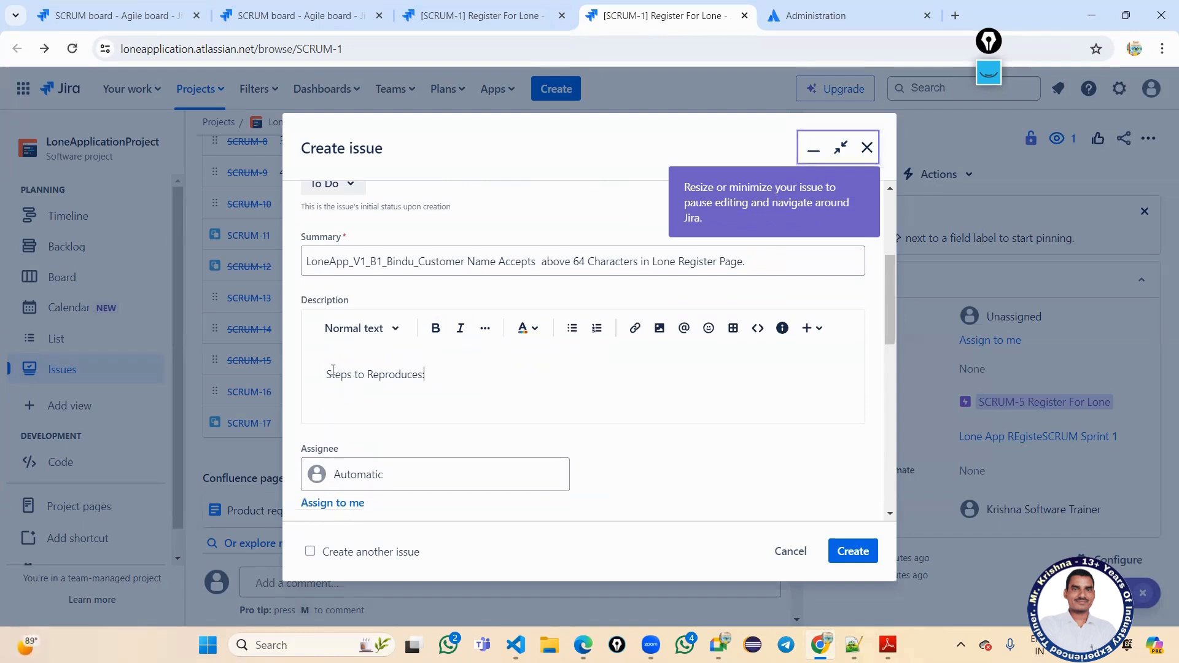
key(Home)
key(shift+End)
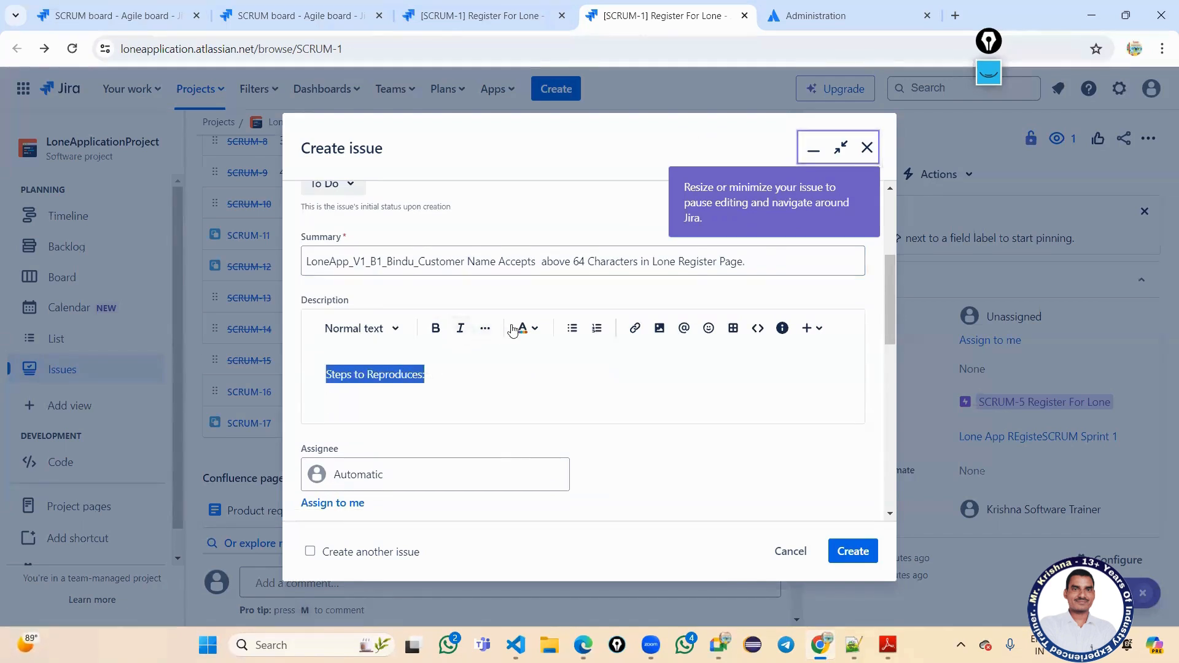
Format the 'Steps to Reproduces:' heading bold and orange.
click(487, 331)
click(505, 368)
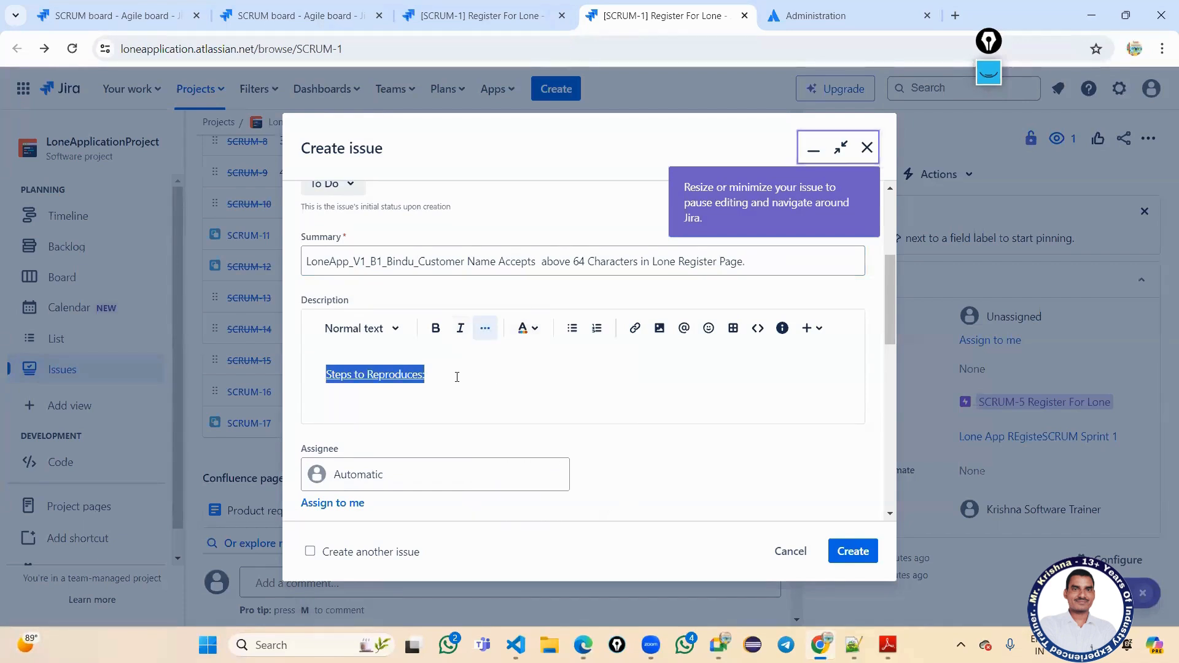
click(435, 332)
click(526, 328)
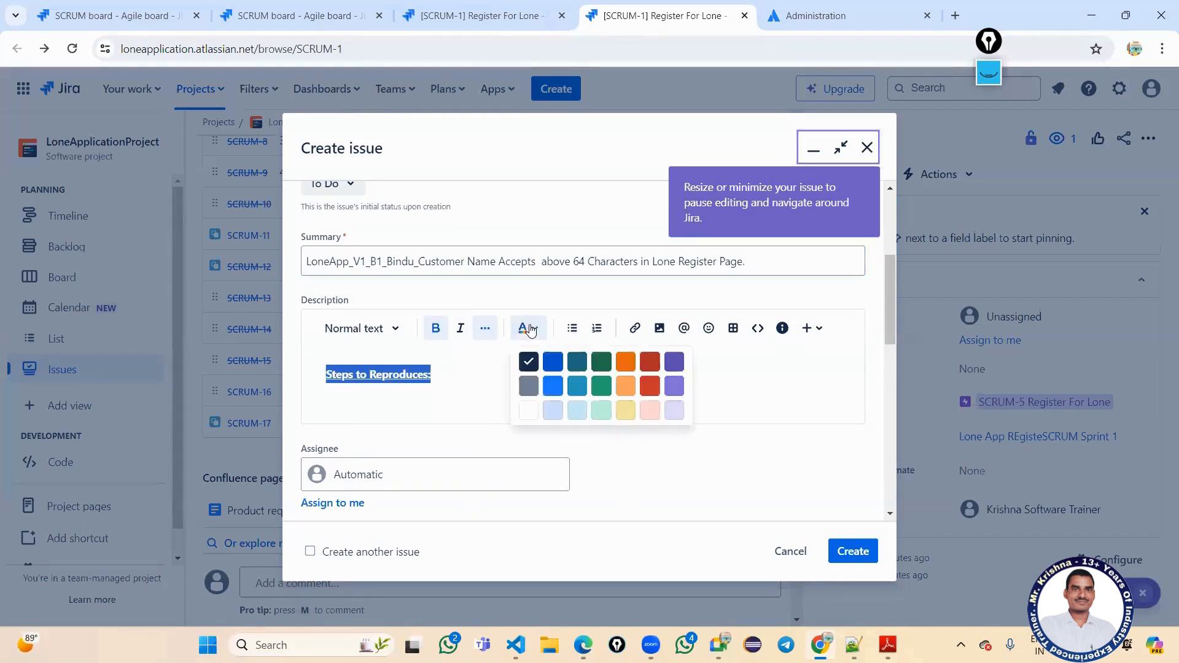
click(625, 362)
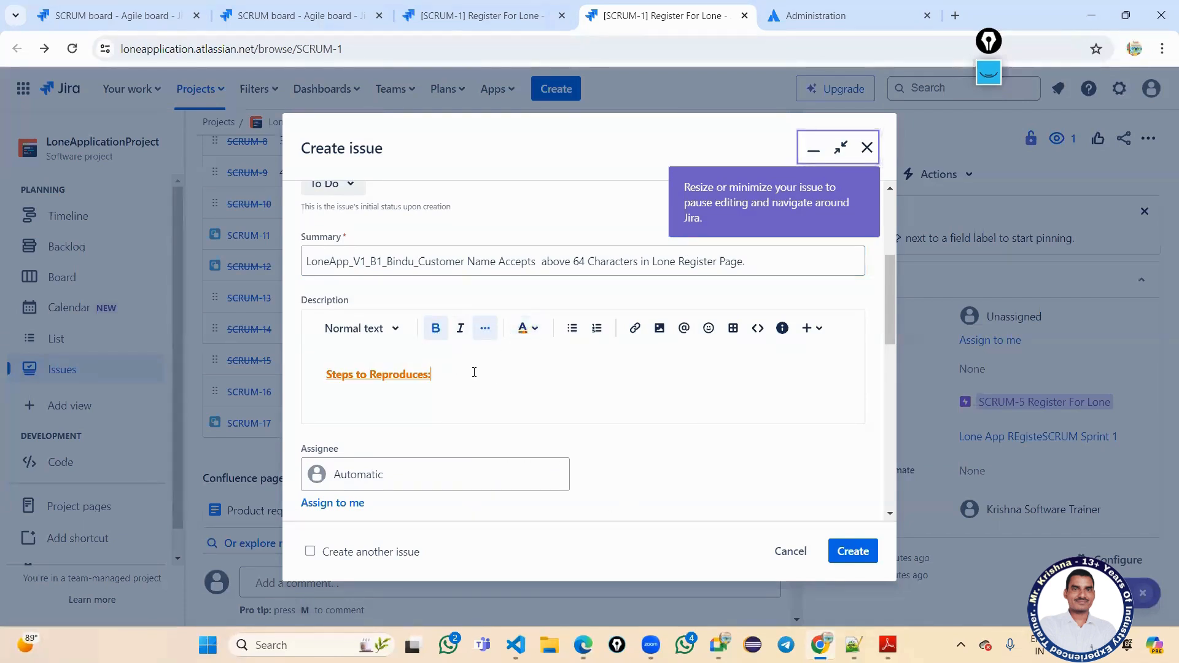
drag(464, 371, 324, 374)
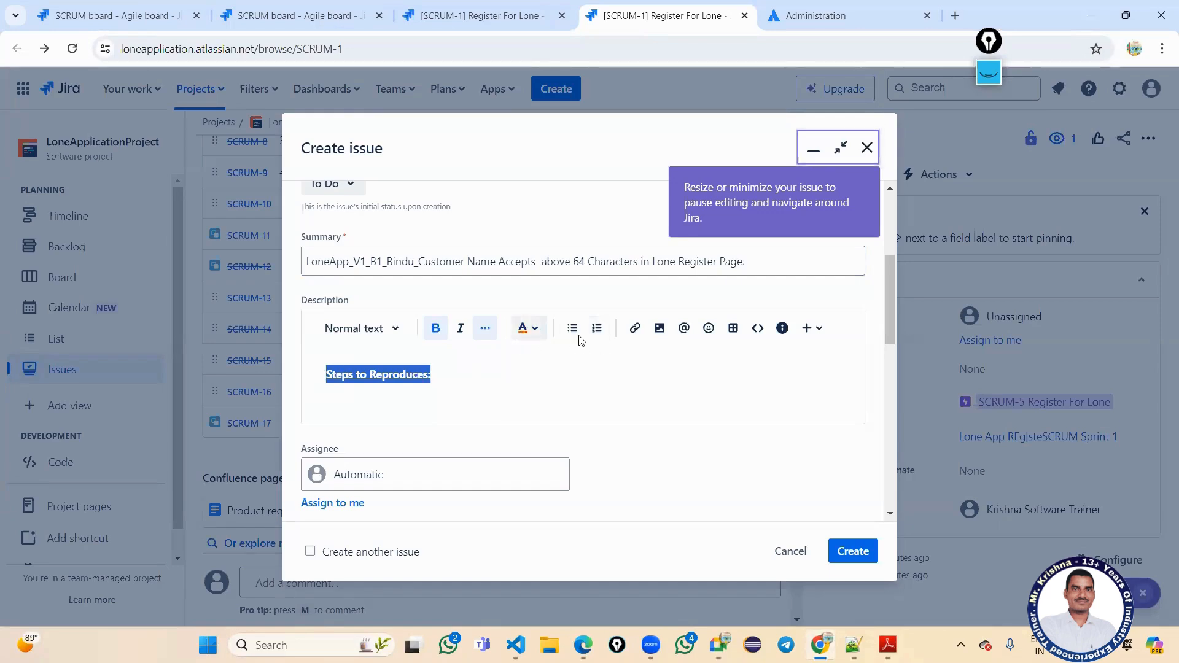
click(838, 147)
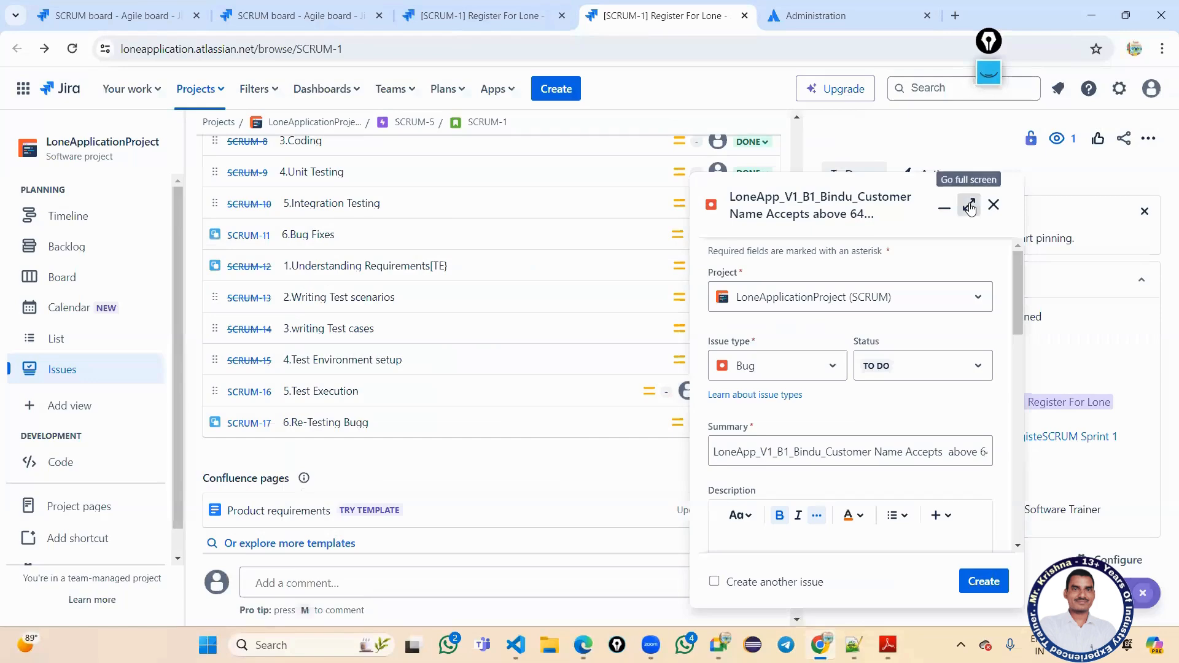
click(970, 207)
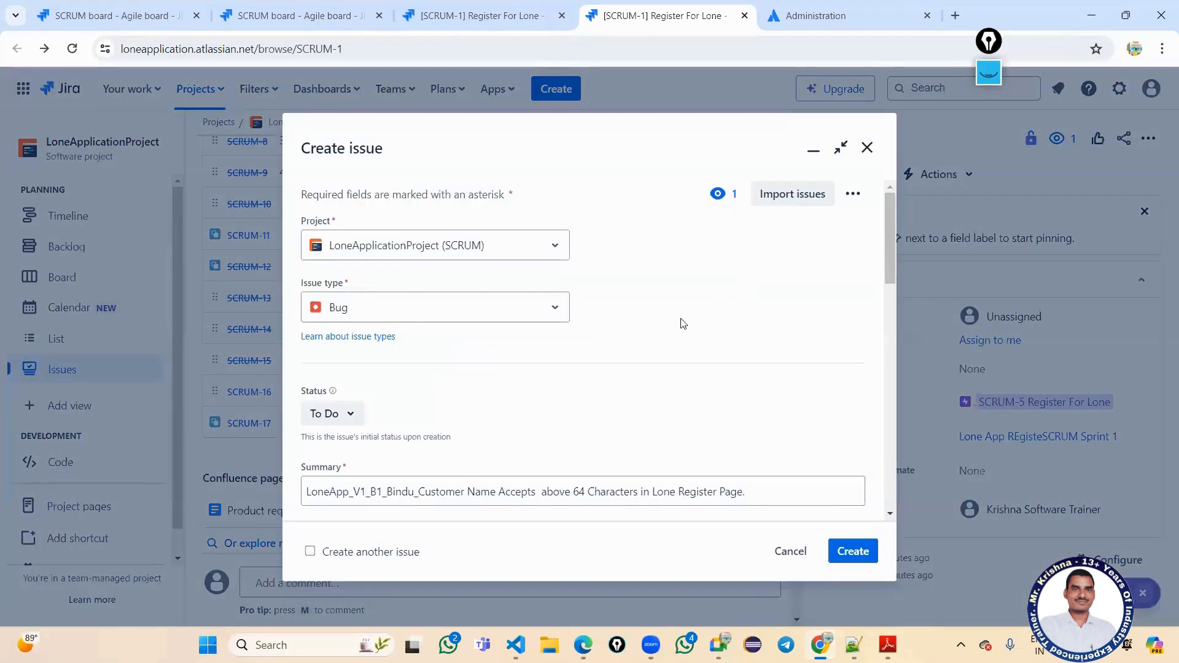
scroll(479, 382, down, 3)
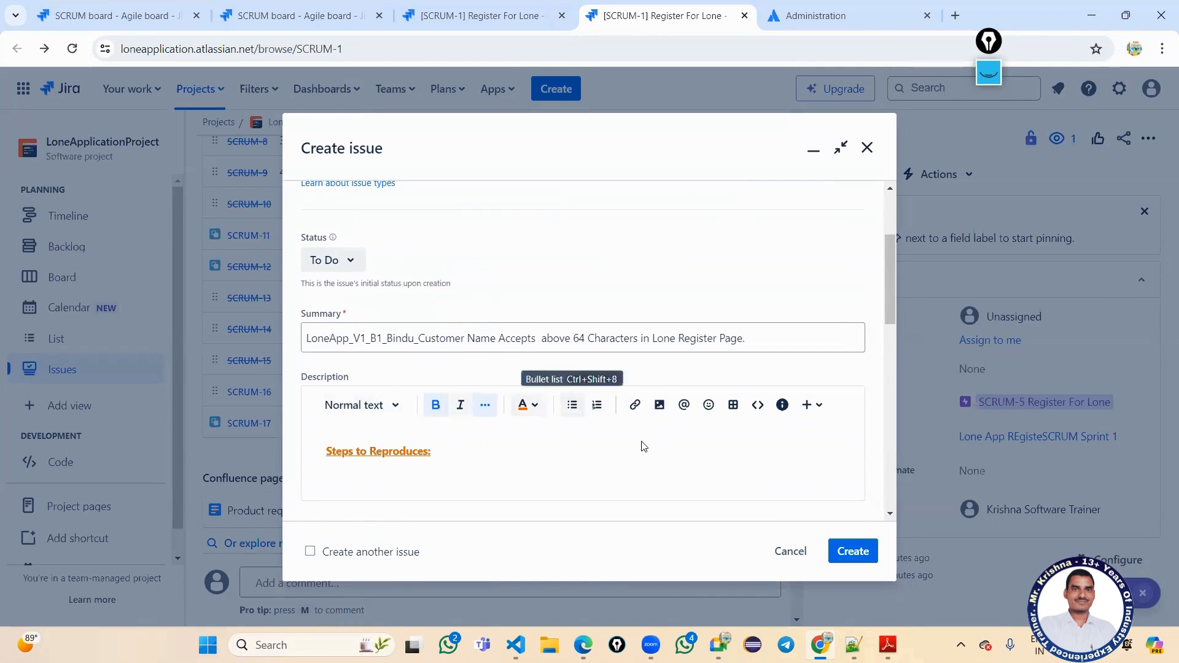
Add 'Step1: Open Chrome Browser and Enter URL' below the heading, fixing the 'Chorome' typo.
click(485, 458)
key(Return)
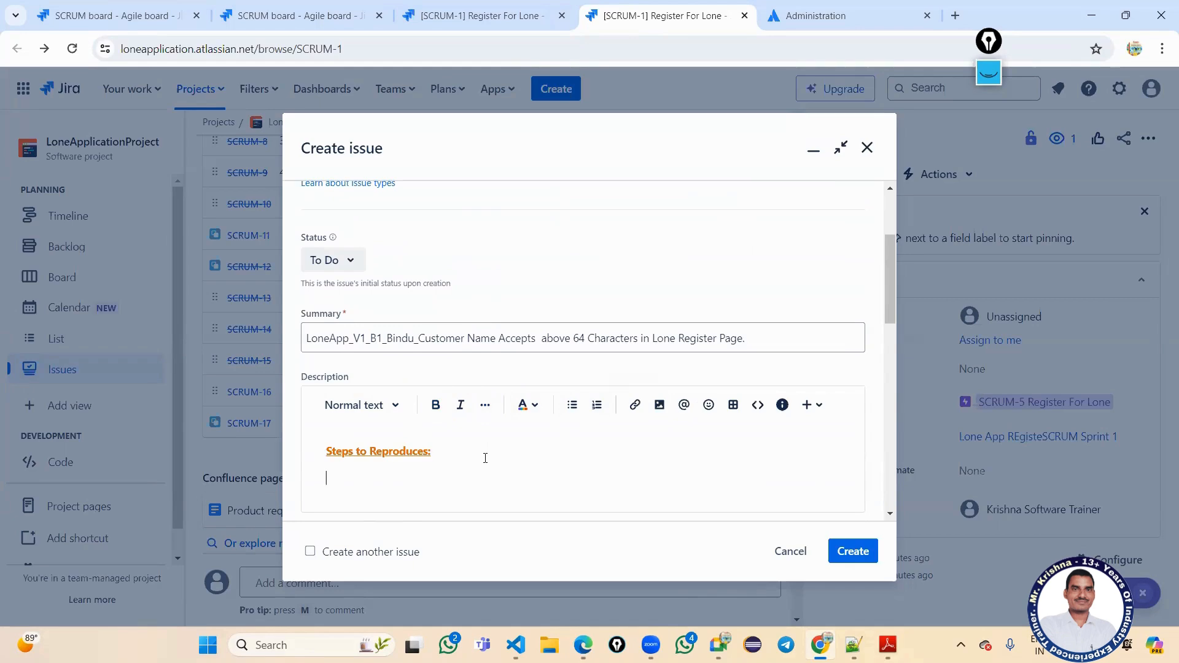
text(Open Chore)
key(BackSpace)
text(rome Browser)
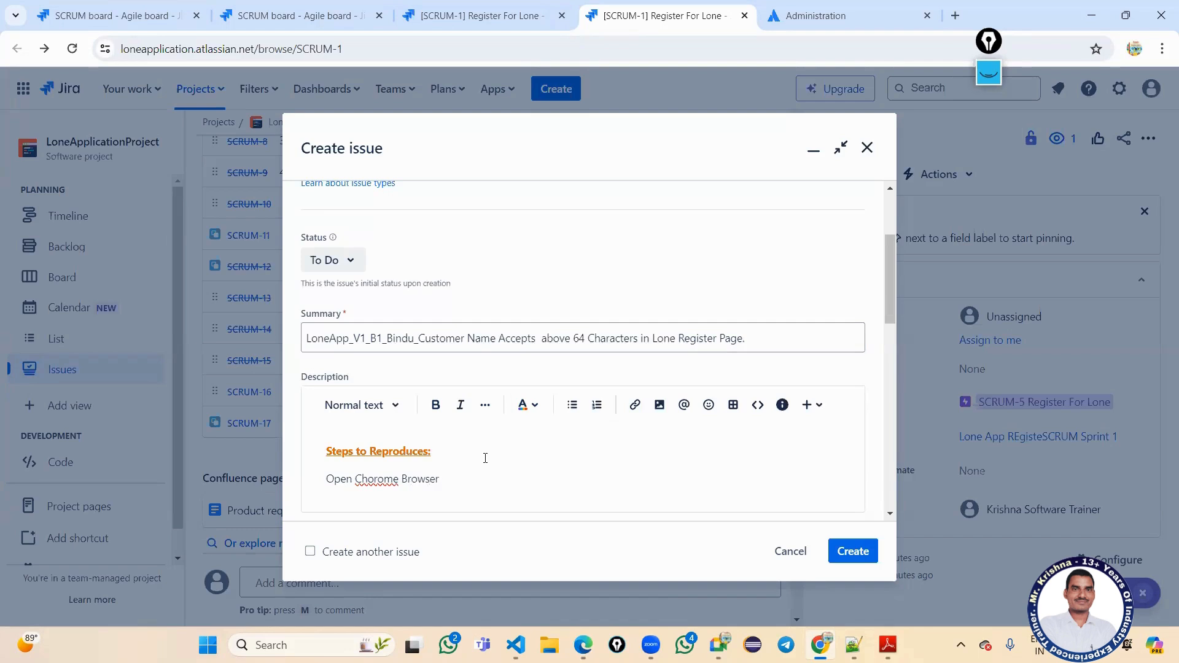
text( and Enter URL)
right_click(386, 479)
click(449, 179)
click(543, 468)
key(Return)
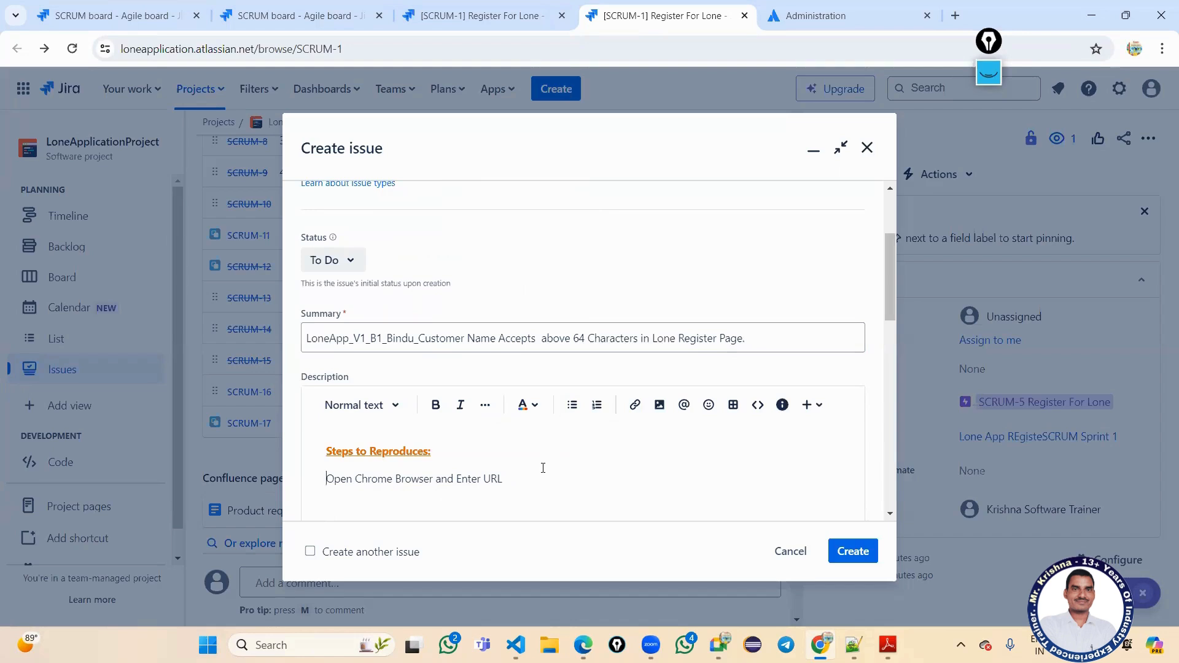
text(Step1)
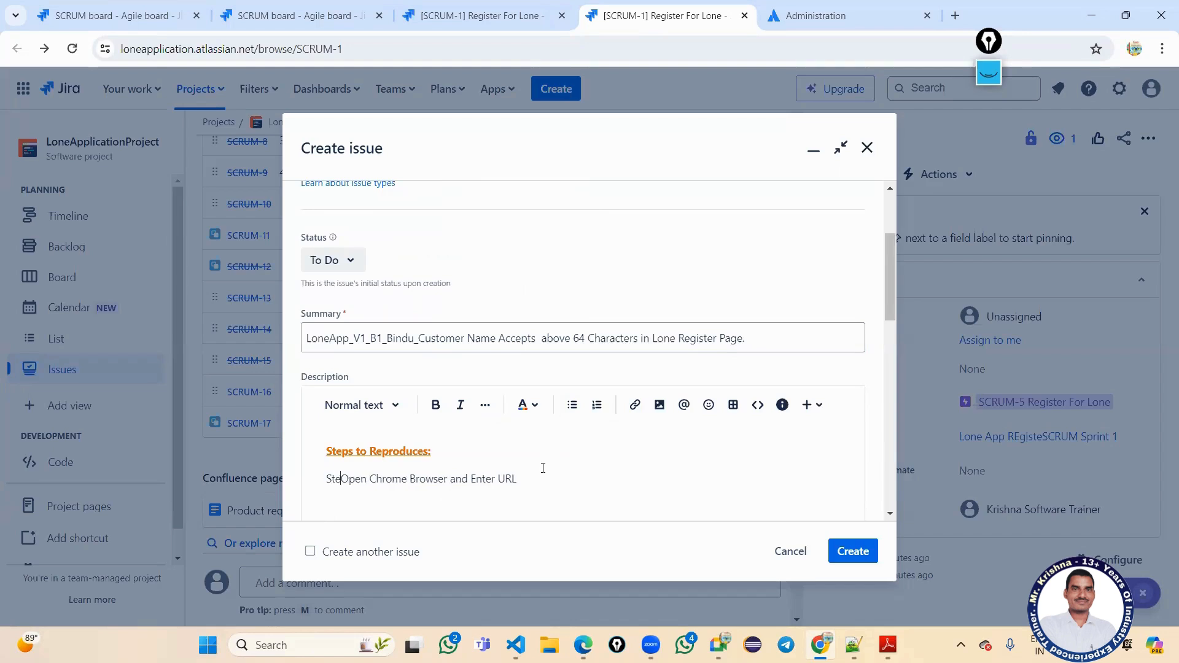
text(:)
Add 'Step2 In Customer Name Column Enter 64 Characters and Click on Submibt.'.
key(Down)
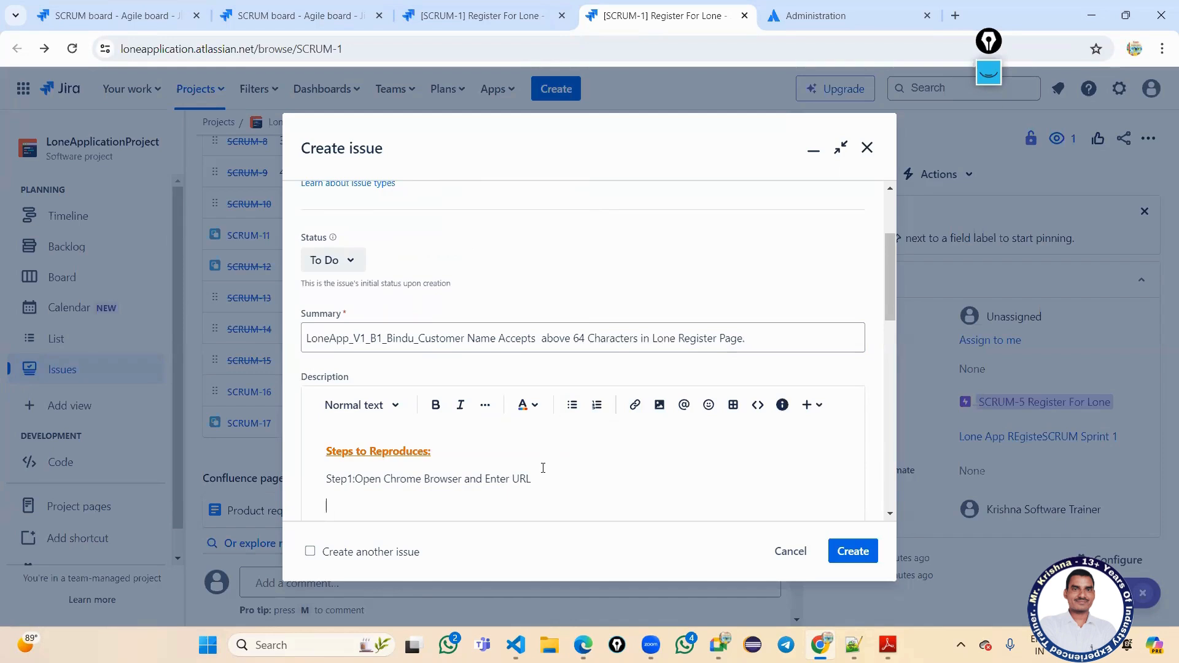
text(Step2)
text(In Customer Name Colu)
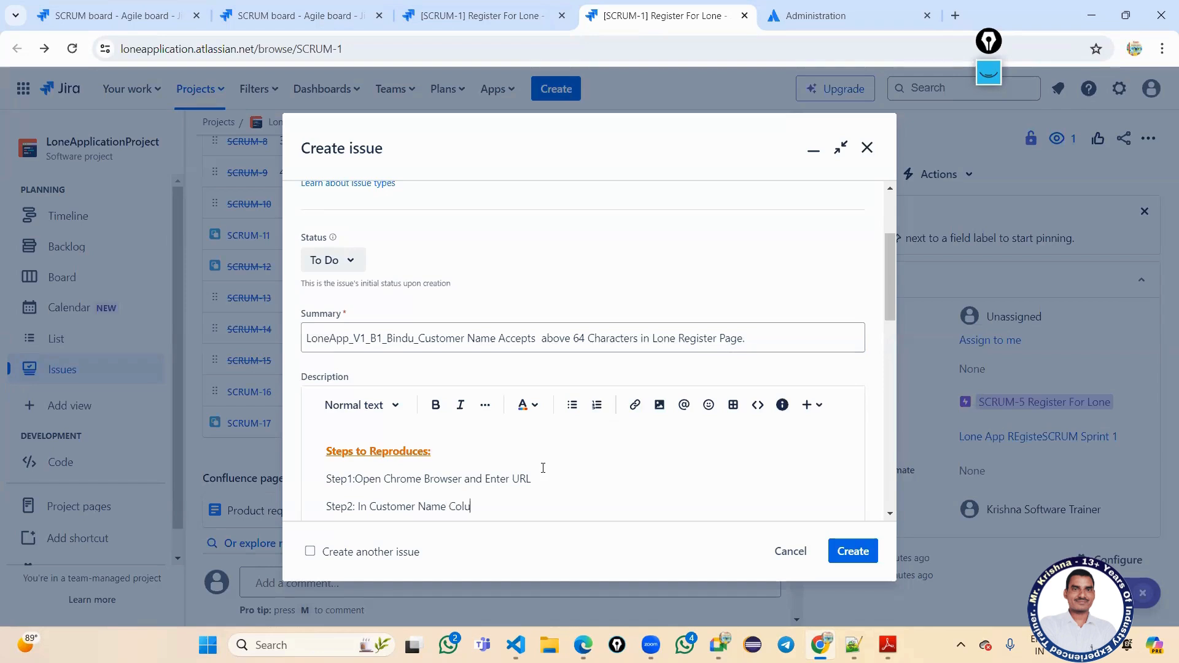
text(mn Enter 64 Charactes)
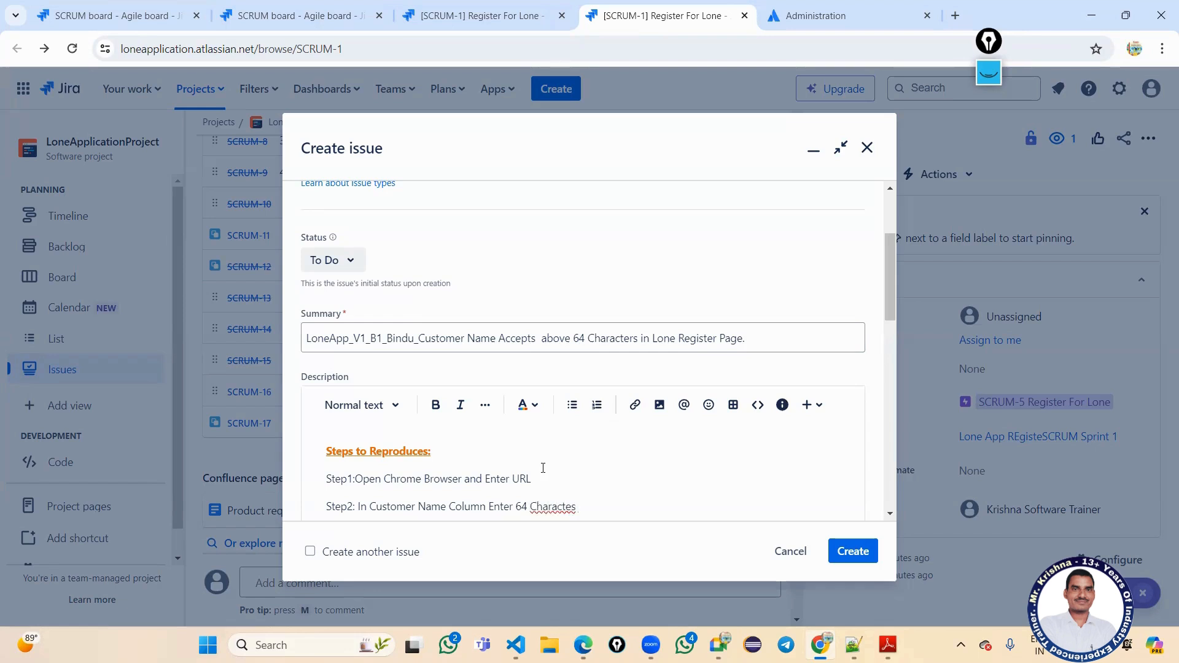
key(BackSpace)
key(BackSpace)
text(rs and Click on Submib)
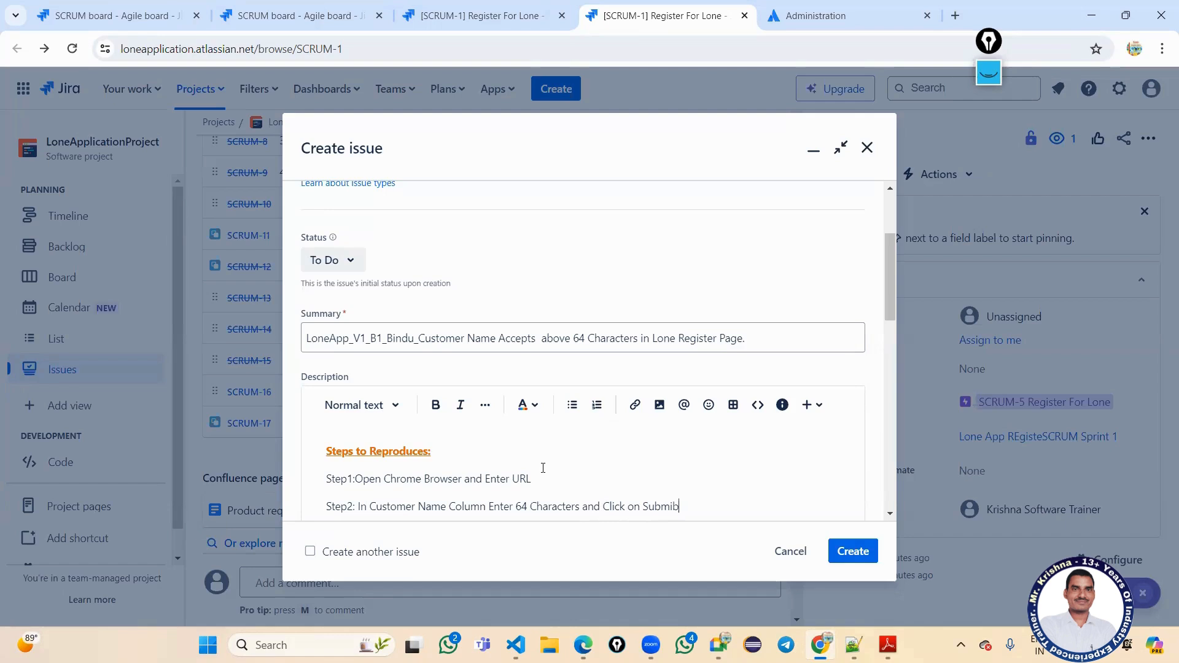
text(t.)
Add 'Excepted Result:' followed by 'Should display Error Message'.
key(Return)
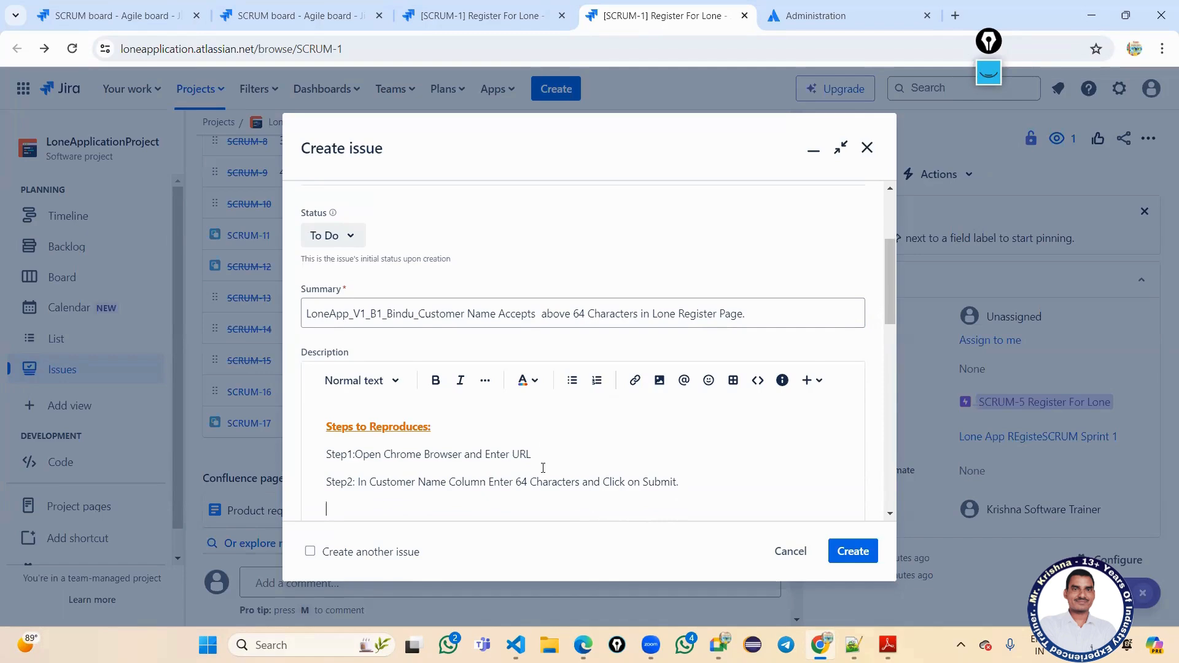
text(Excepted Res)
text(ult:)
key(Return)
key(BackSpace)
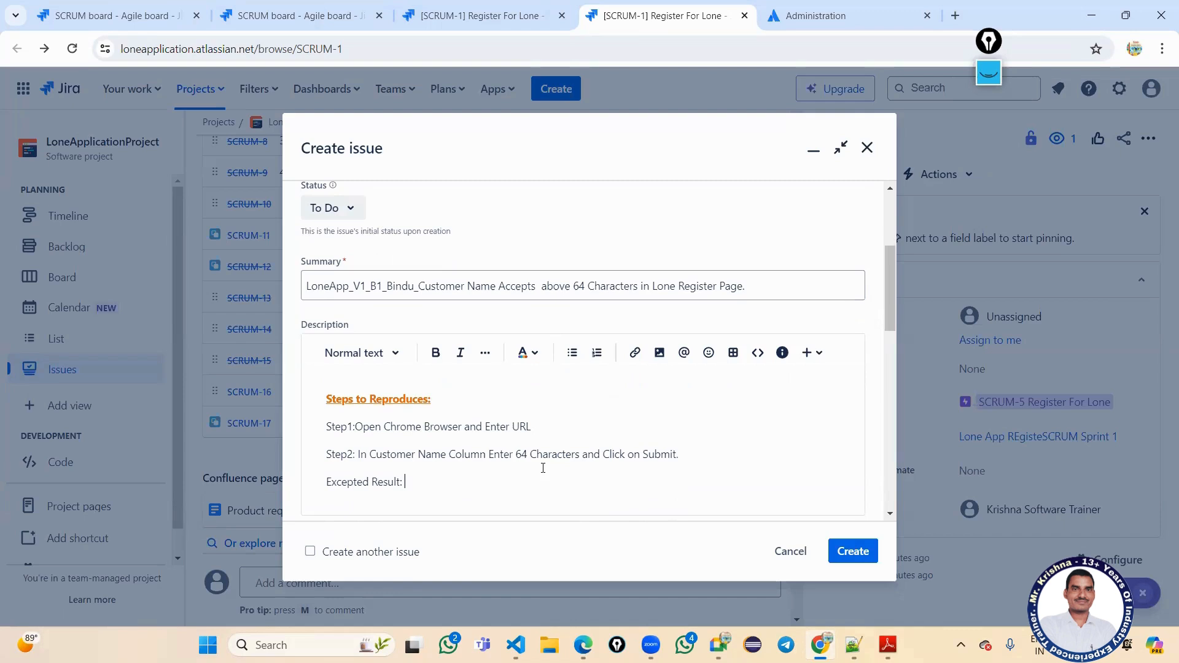
text(Should display Error Message.)
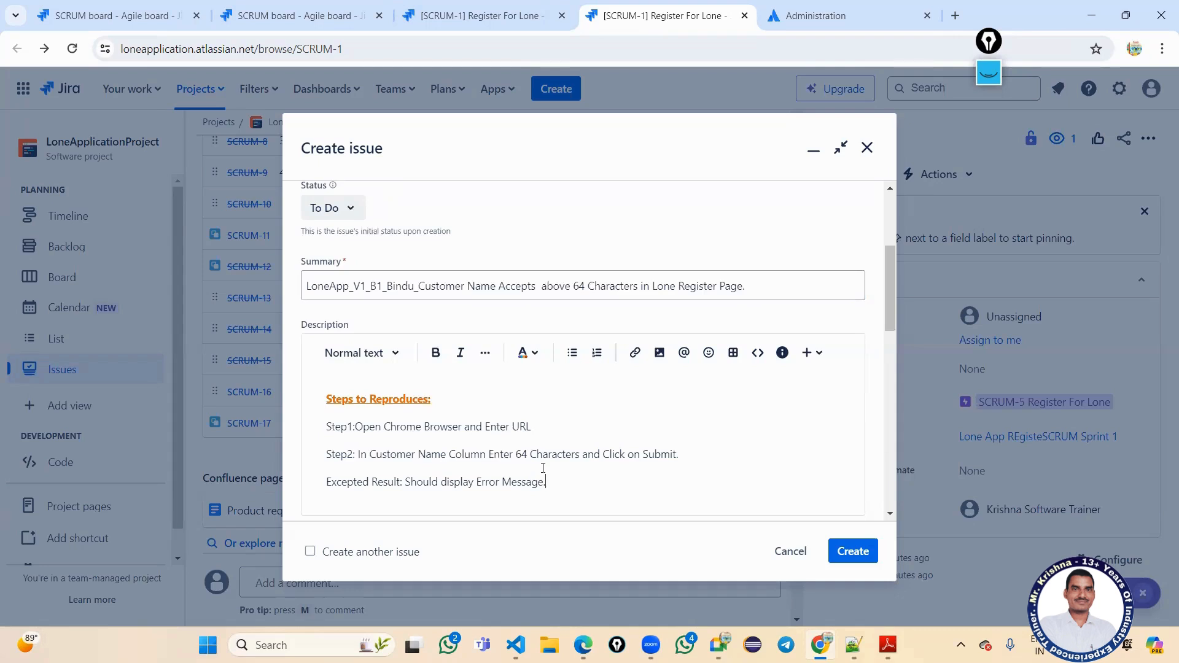
key(Return)
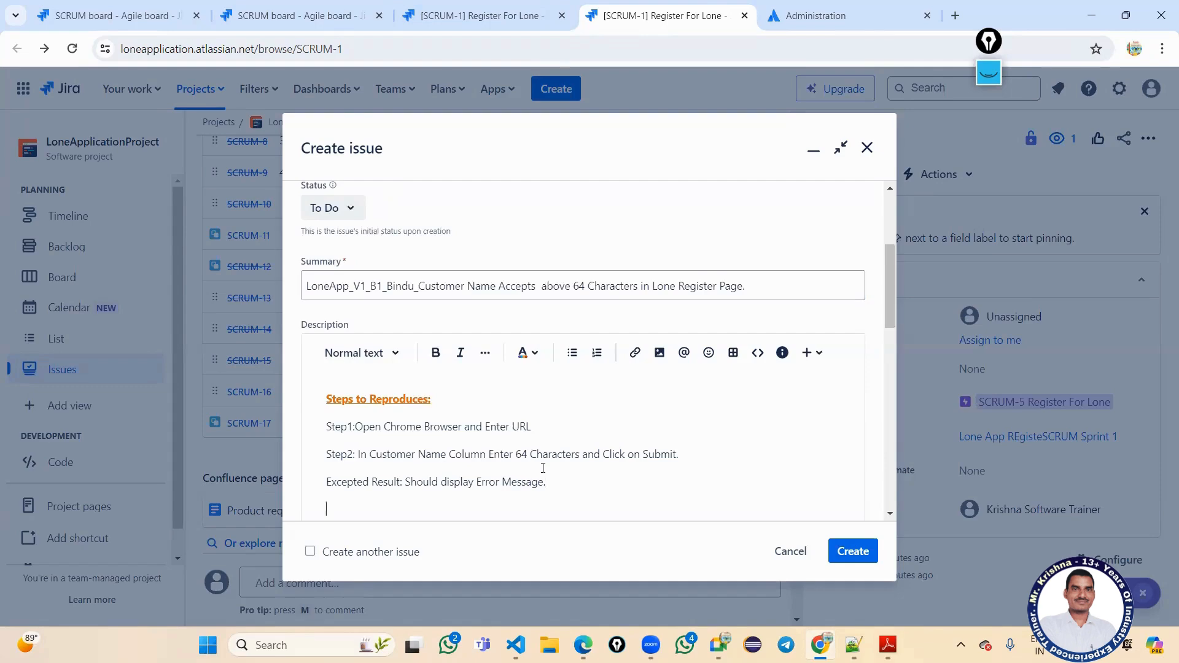
Type 'Actual Result: Application accepts 64 characters.' in the description.
text(Acy)
key(BackSpace)
text(tual Result: Appliction)
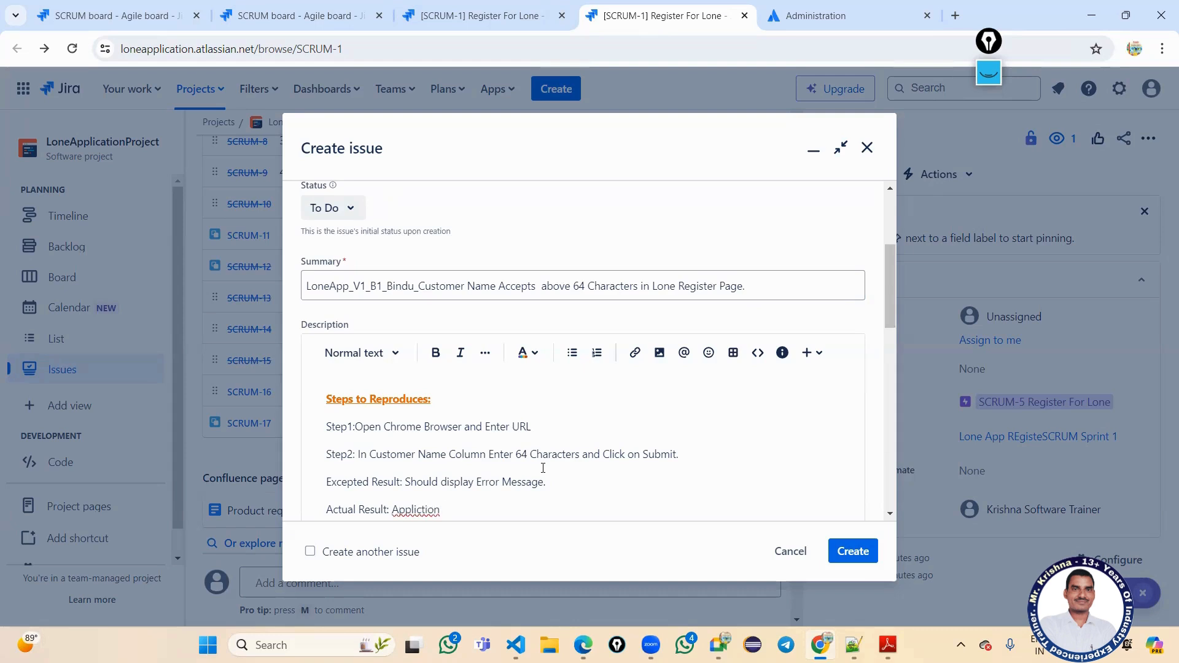
key(BackSpace)
key(BackSpace)
key(BackSpace)
key(BackSpace)
text(ation a)
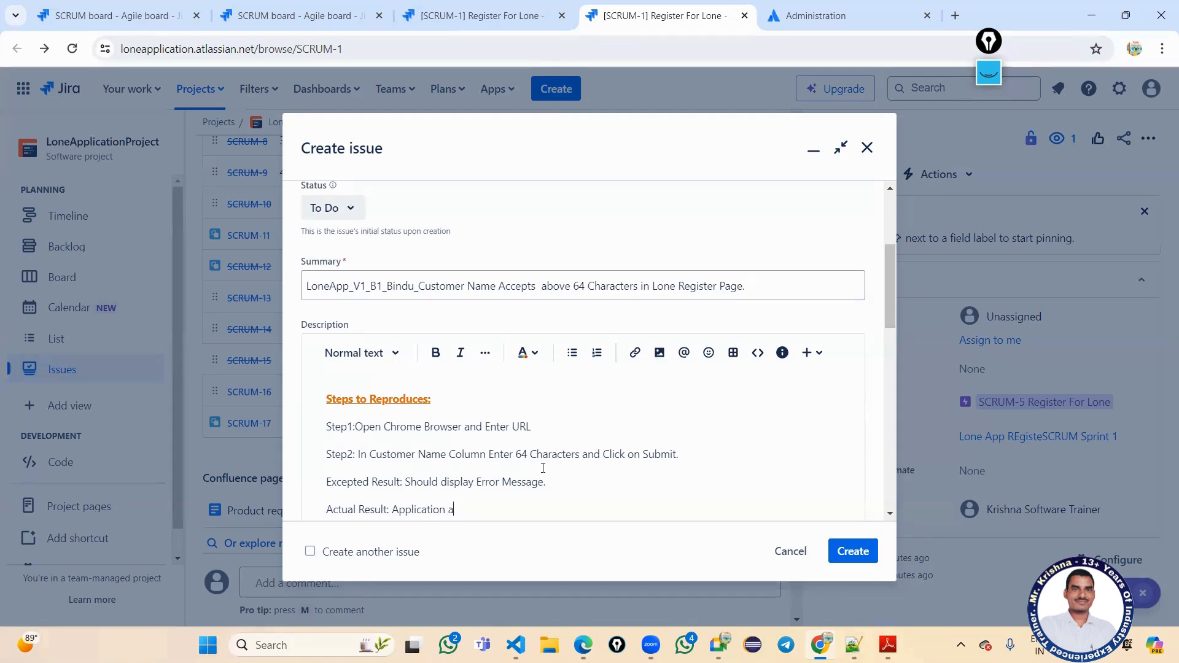
text(ccepts )
text(64 charac)
text(tes)
text(rs.)
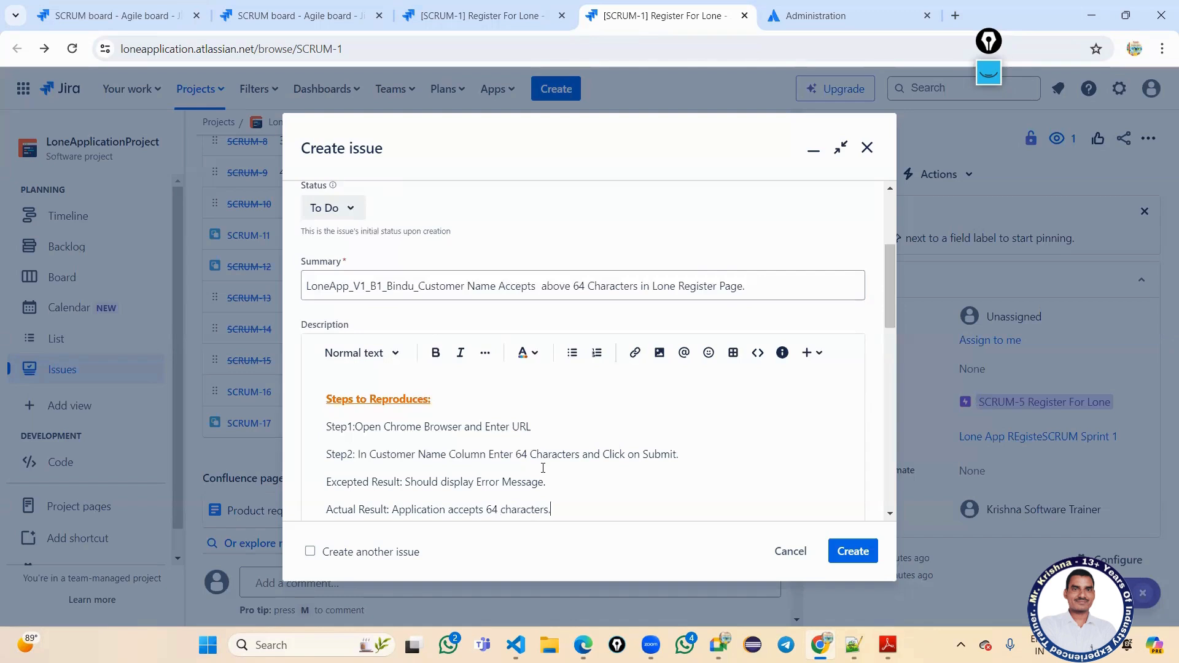
Add the line 'For more View Below Attachment.' under the actual result.
key(Return)
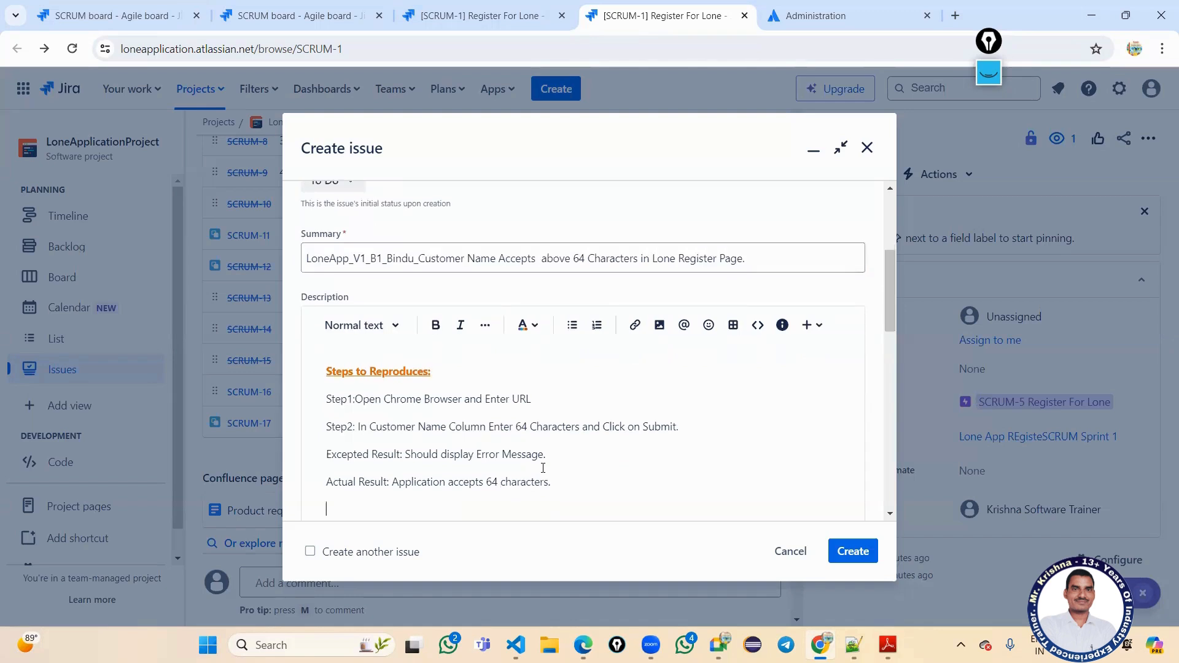
text(For more View Attachments)
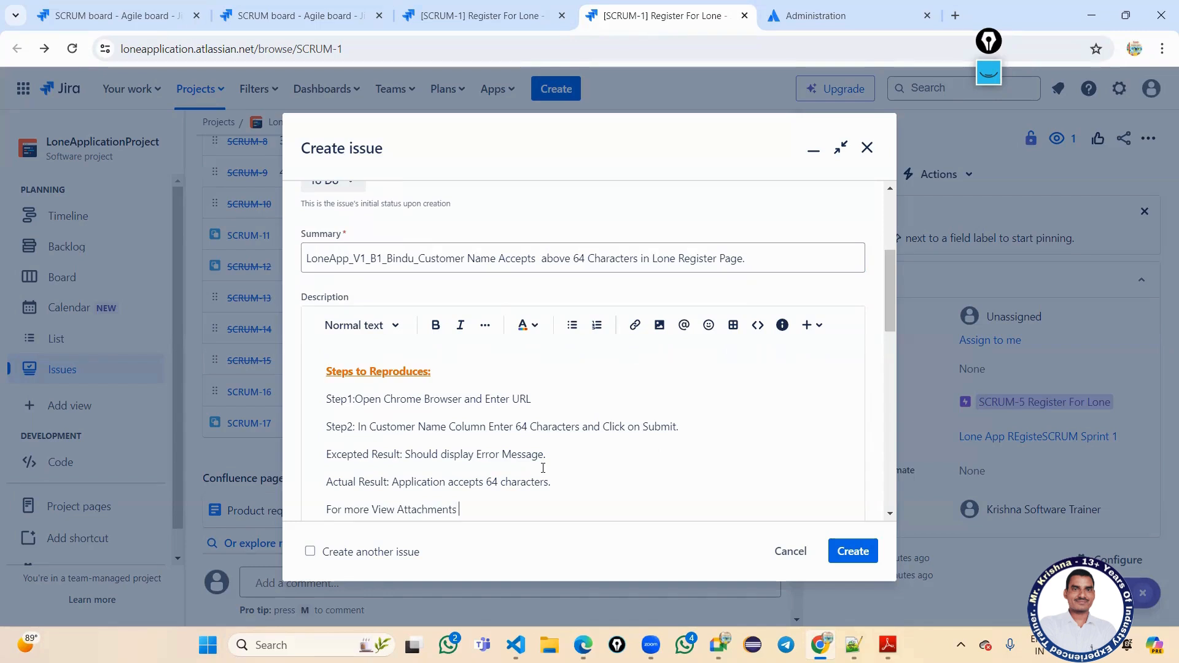
text( be)
key(BackSpace)
key(BackSpace)
key(BackSpace)
text(.)
text(Below)
click(585, 258)
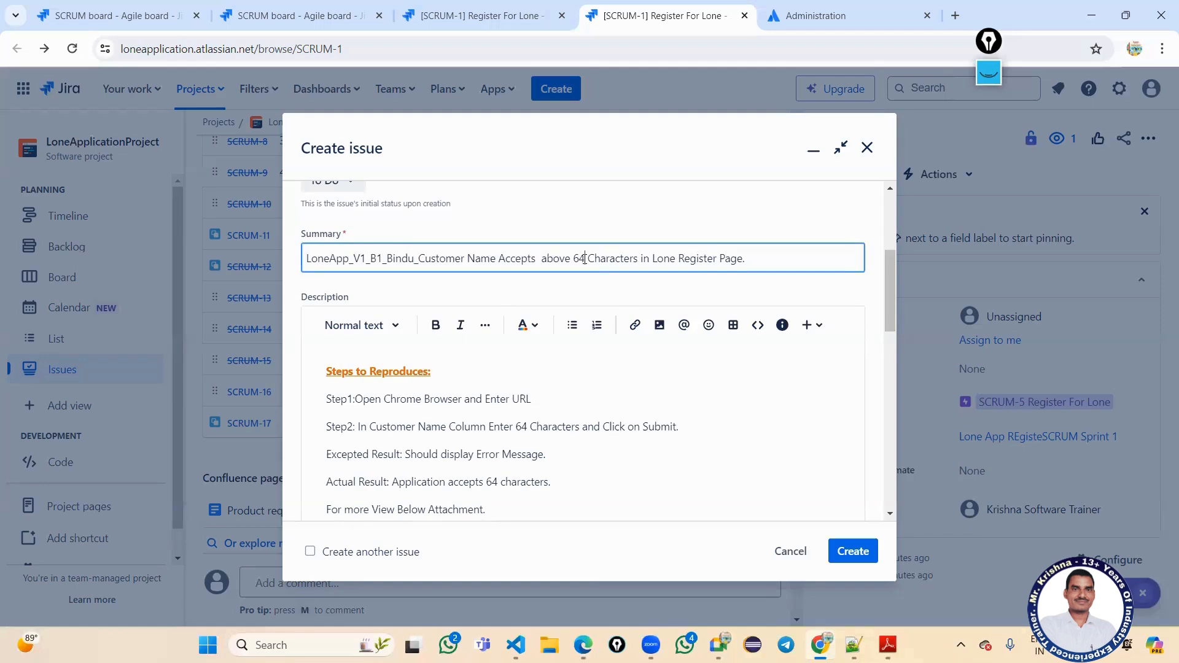
Change the character count from 64 to 65 in both the summary and Actual Result.
key(BackSpace)
text(5)
click(501, 482)
key(BackSpace)
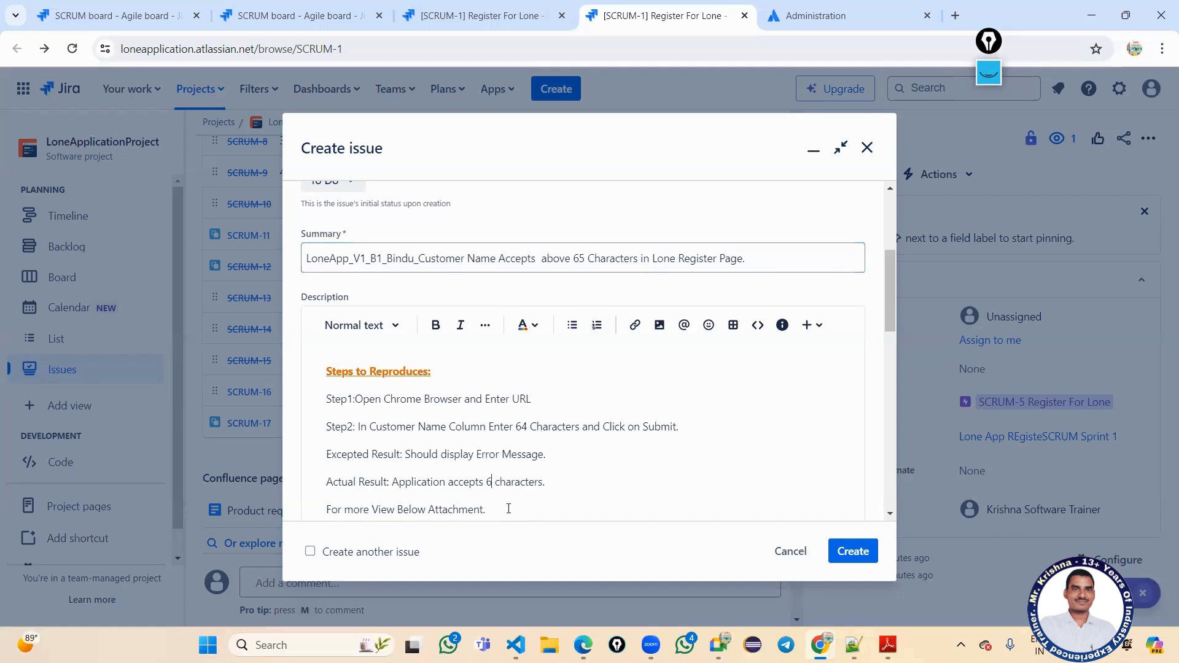
text(5)
Make the 'Excepted Result:' label bold and orange.
scroll(525, 485, down, 1)
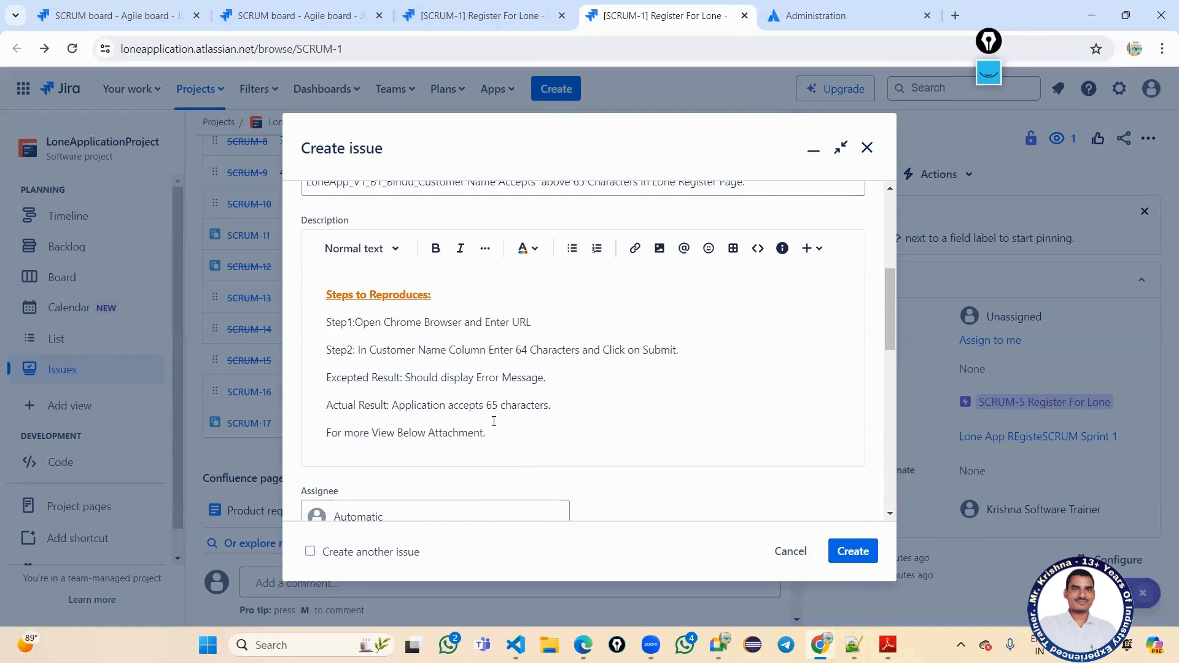
drag(403, 377, 326, 379)
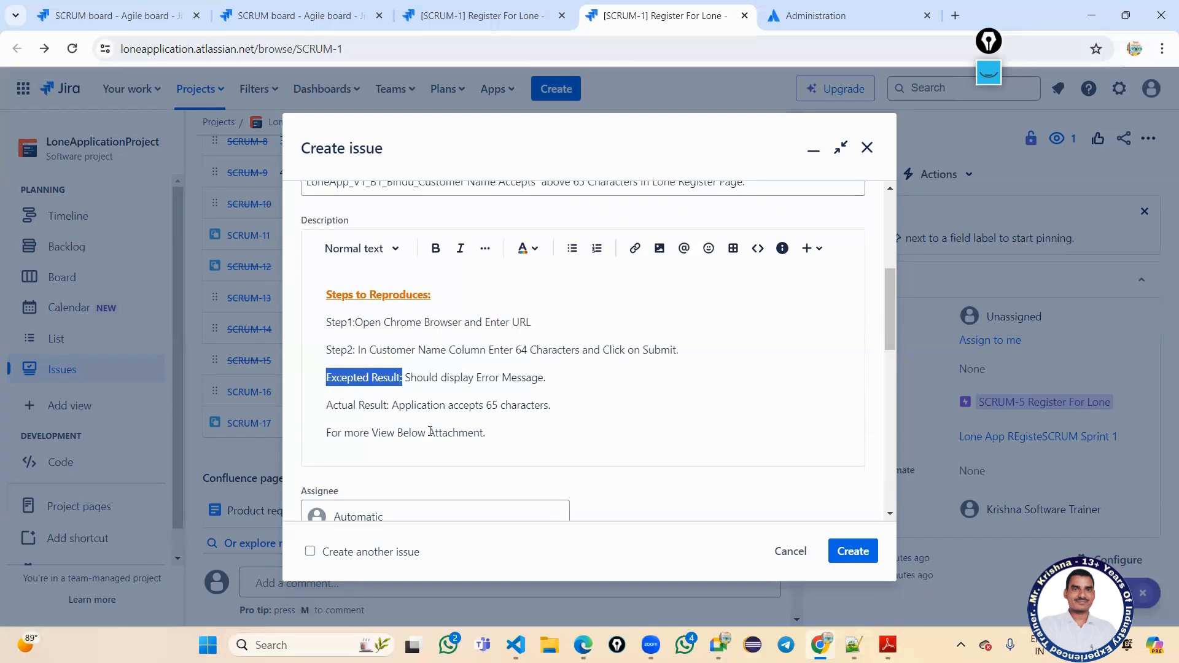
click(430, 407)
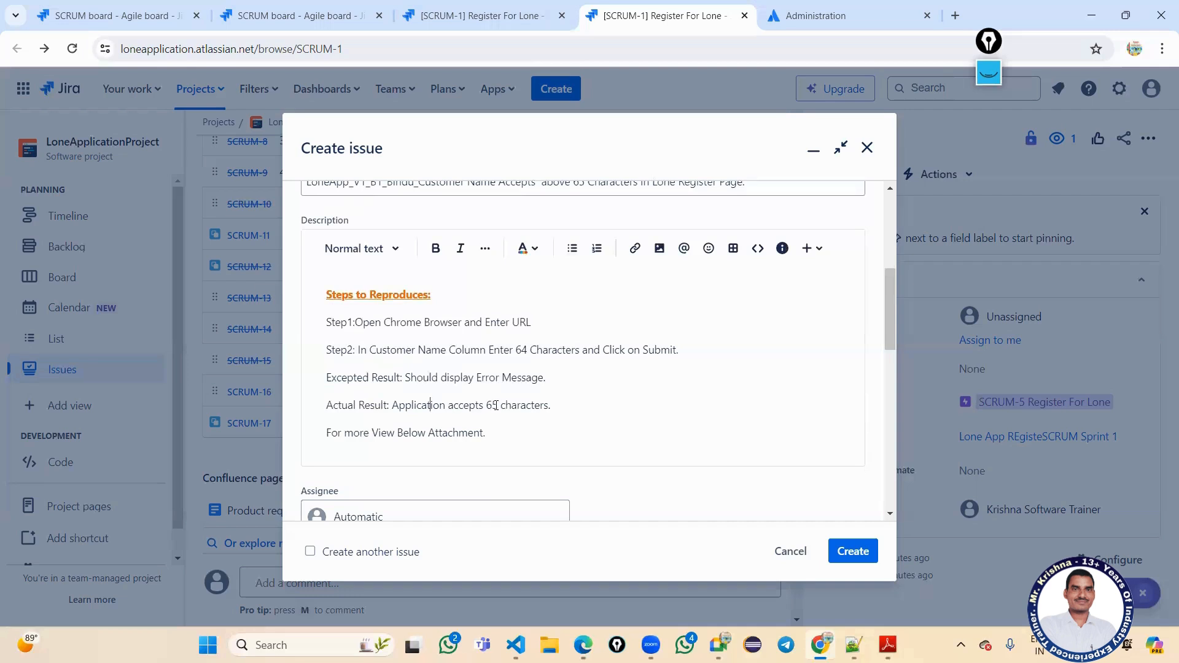
drag(494, 406, 499, 406)
click(499, 410)
drag(400, 378, 319, 389)
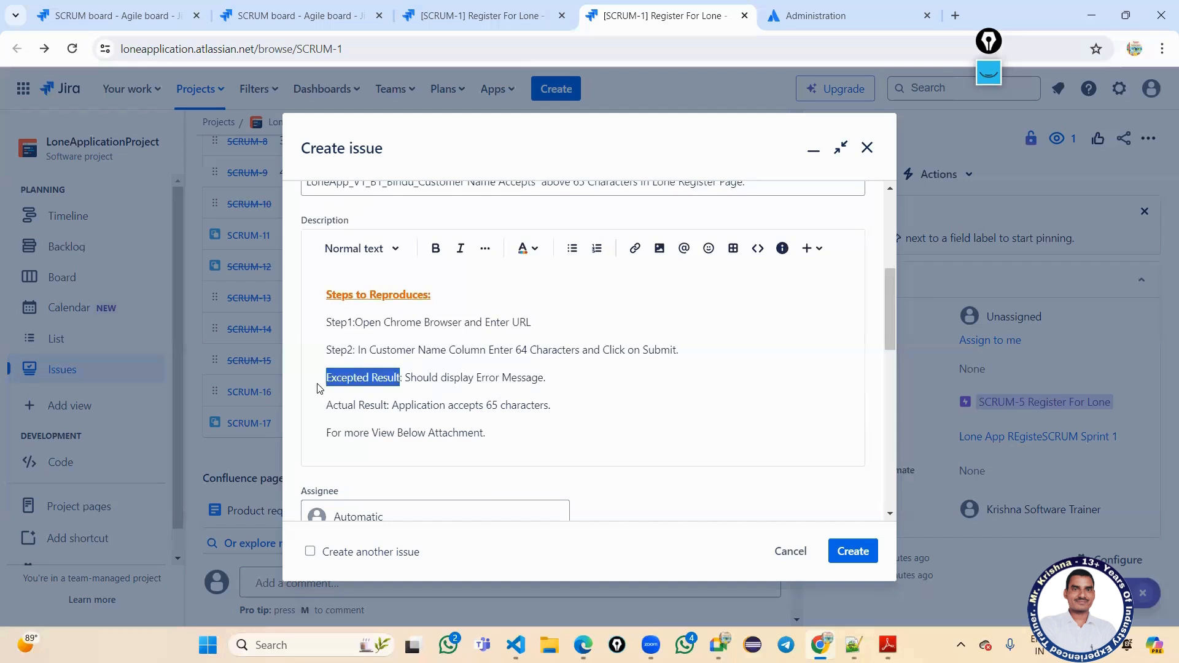
key(ctrl+b)
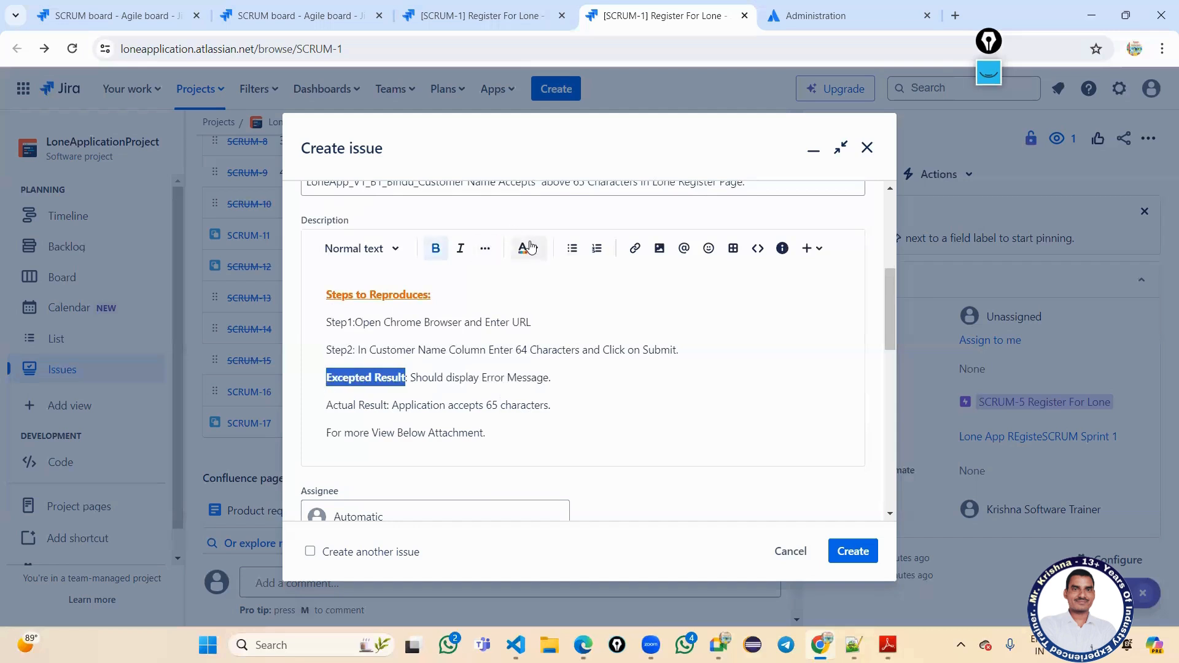
click(528, 248)
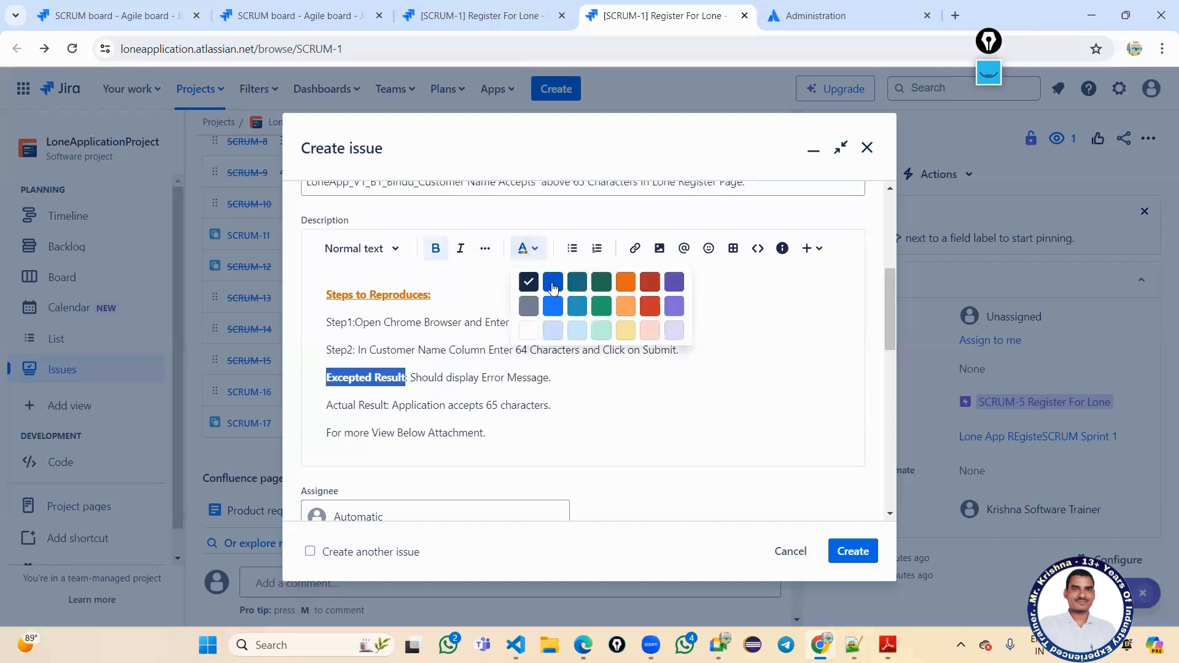
click(626, 307)
click(533, 419)
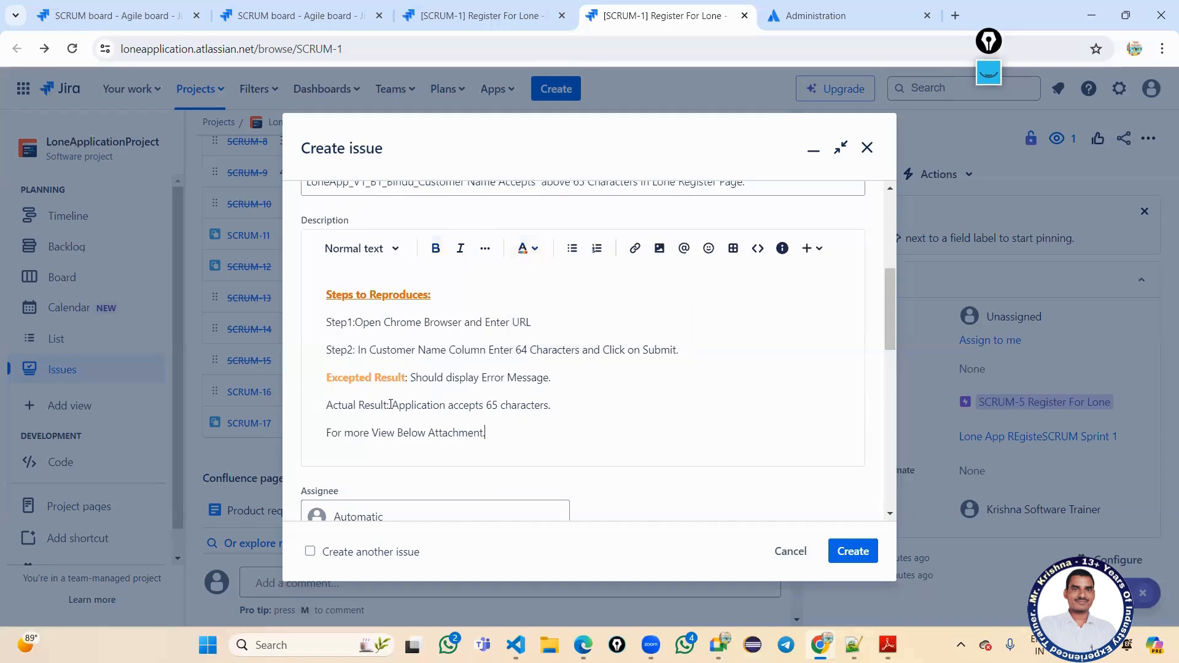
Make the 'Actual Result:' label bold and purple.
drag(389, 405, 329, 404)
key(ctrl+b)
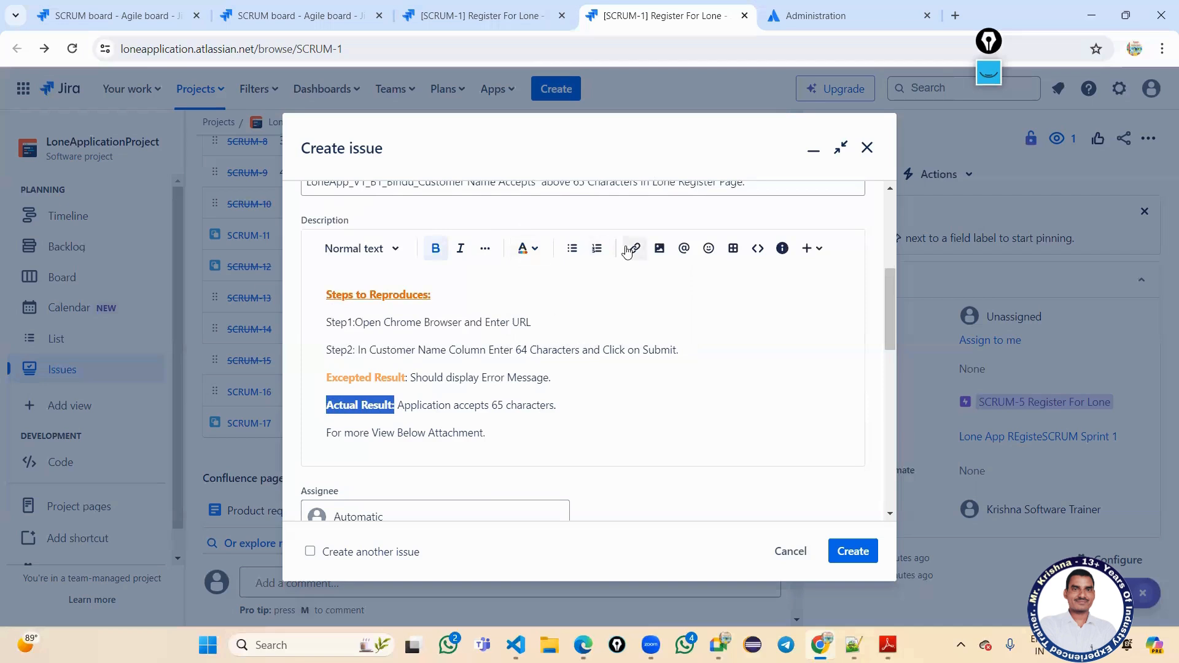
click(534, 251)
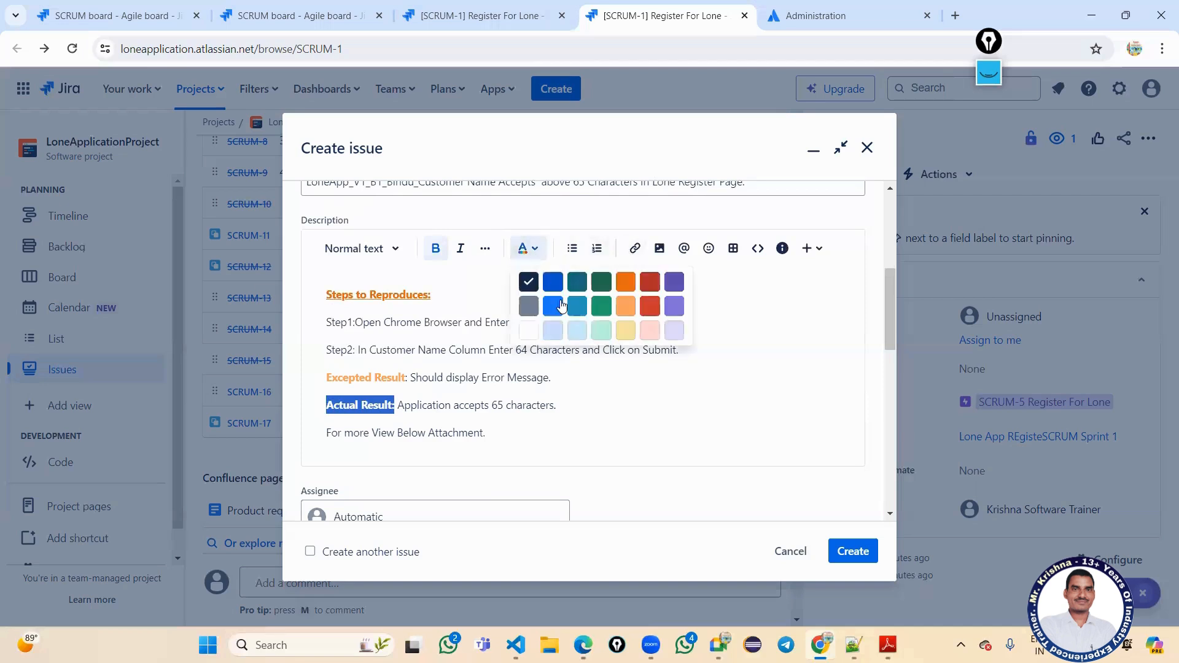
click(674, 305)
click(582, 451)
scroll(387, 439, down, 3)
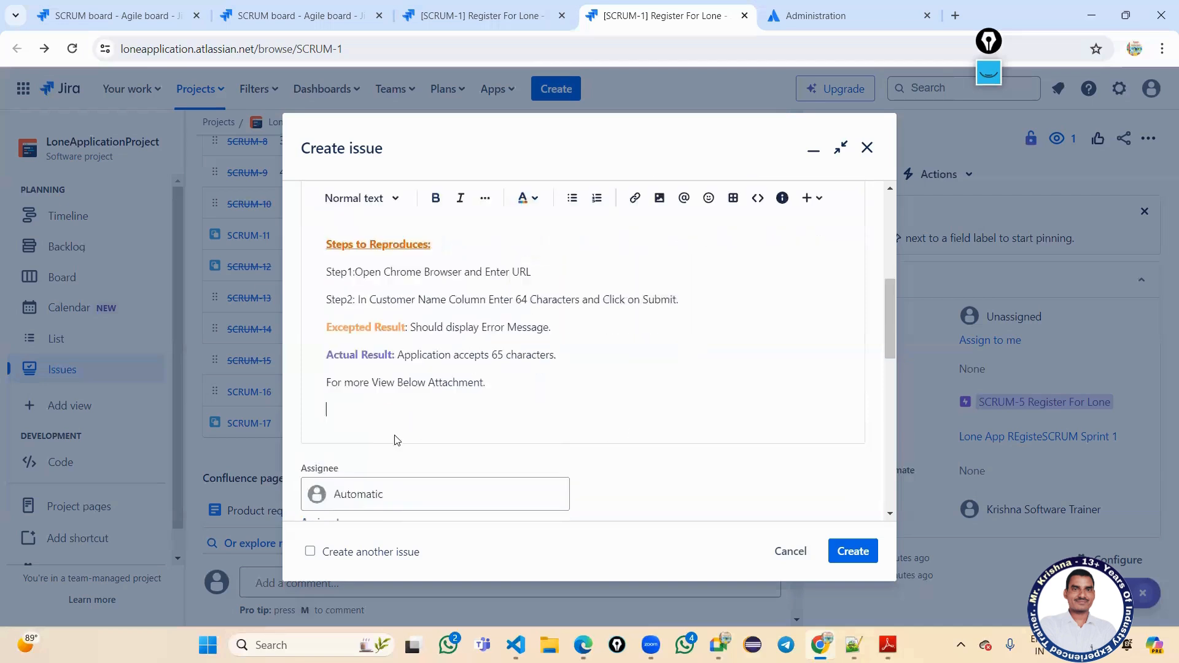
click(410, 402)
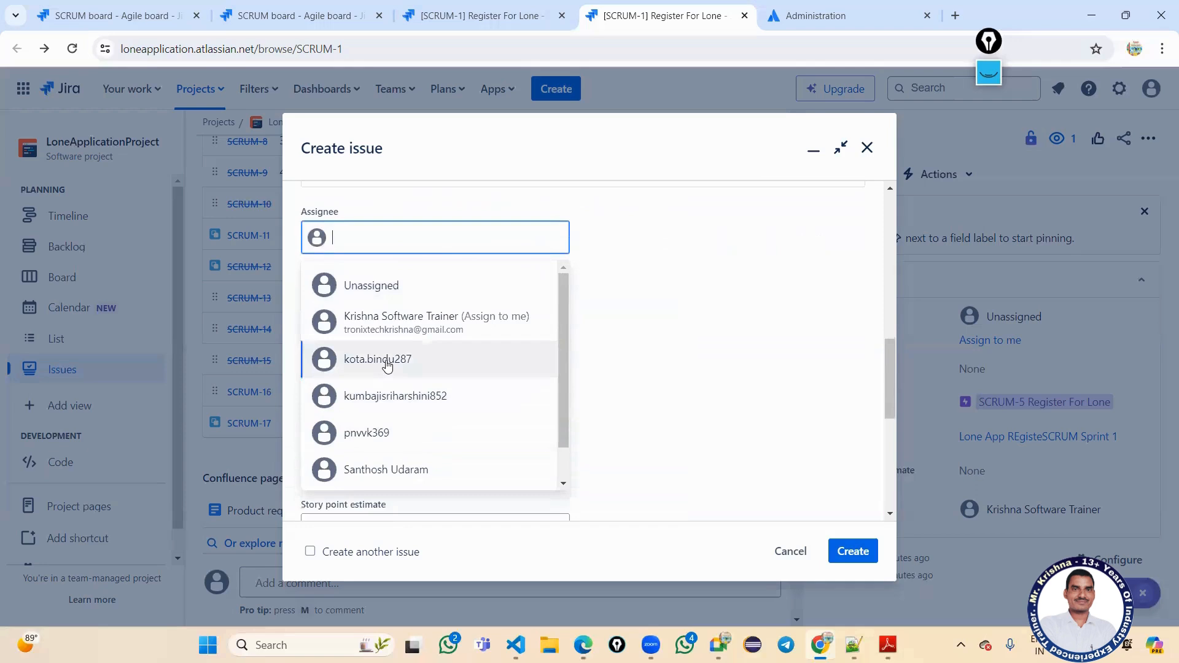
Assign the bug to the chosen team member, leaving labels empty.
scroll(385, 369, down, 1)
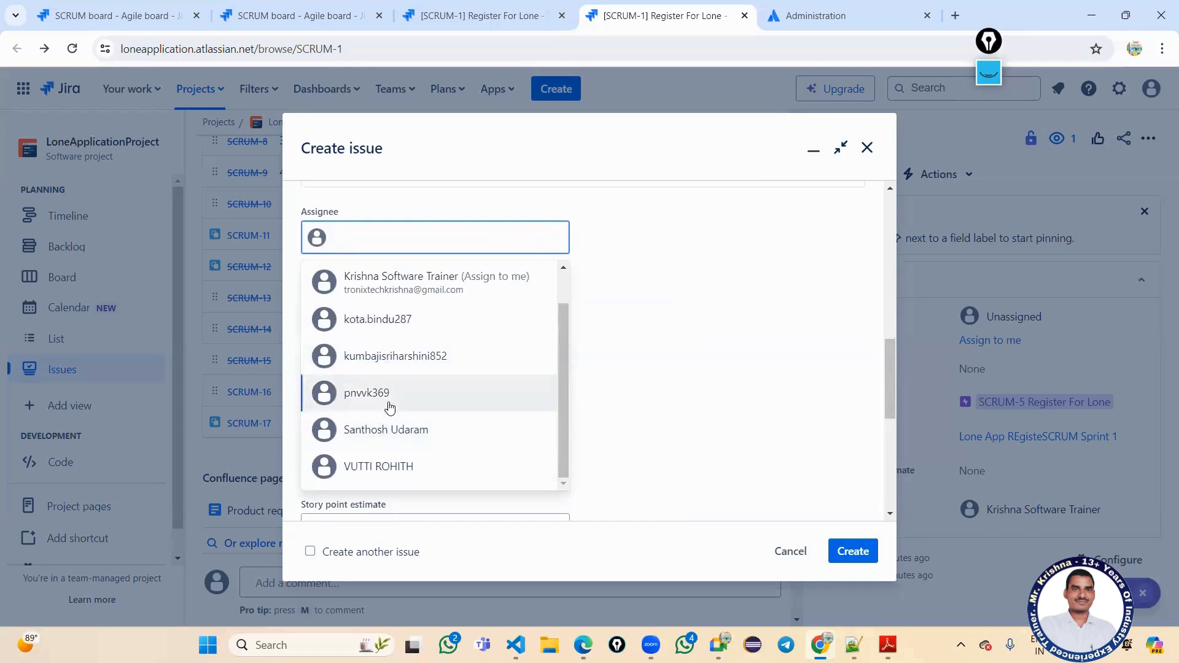
click(403, 359)
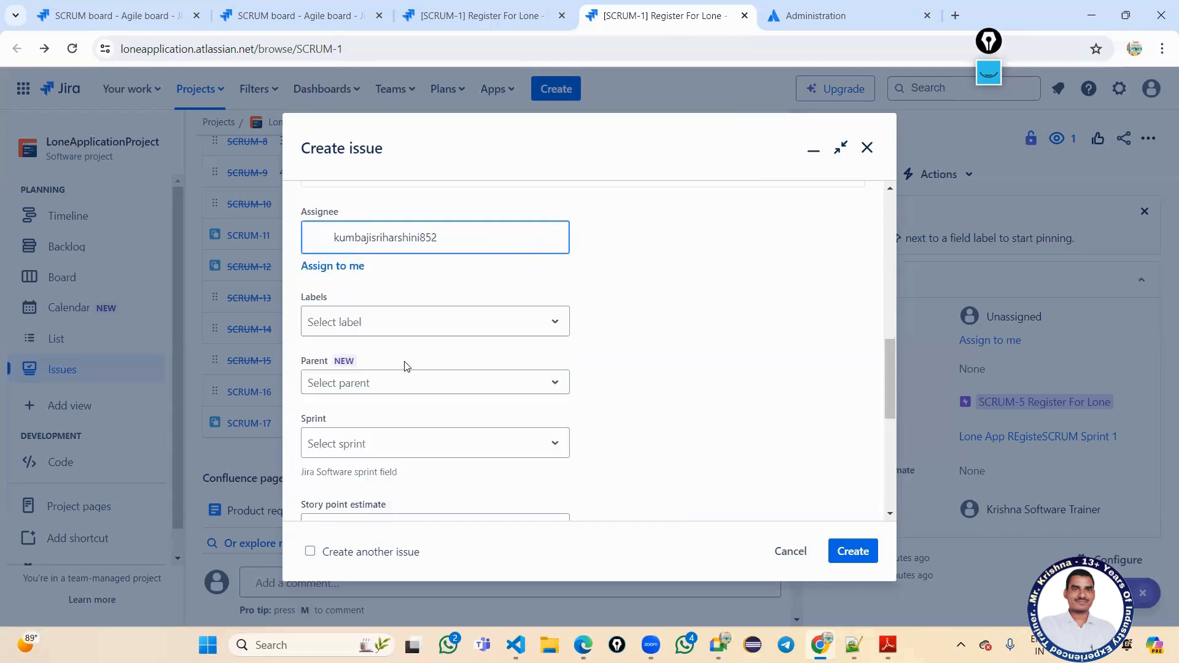
click(409, 326)
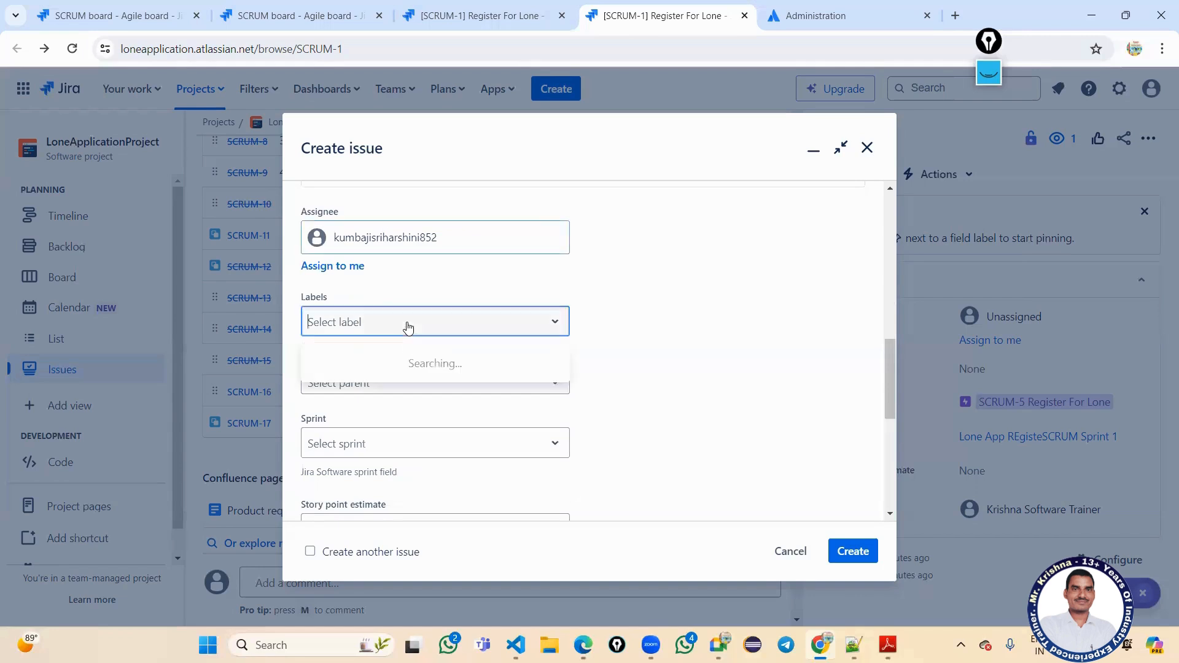
click(464, 280)
Set the parent to SCRUM-5 and the sprint to Lone App REgisteSCRUM Sprint 1.
scroll(457, 339, down, 3)
click(414, 231)
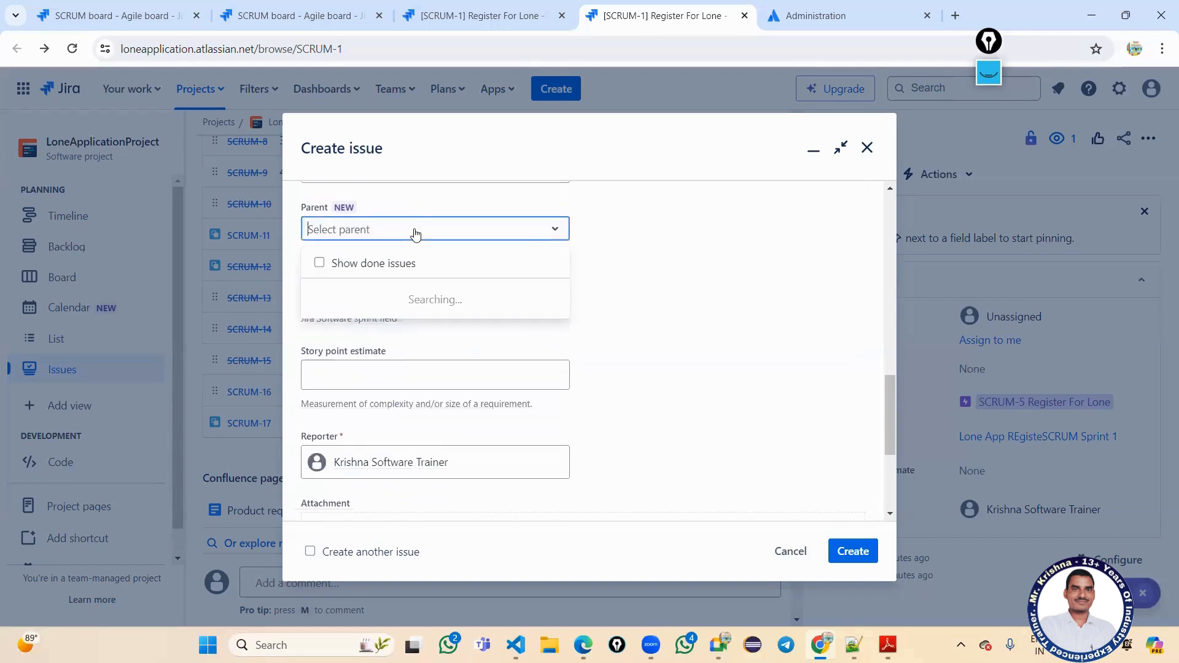
click(388, 303)
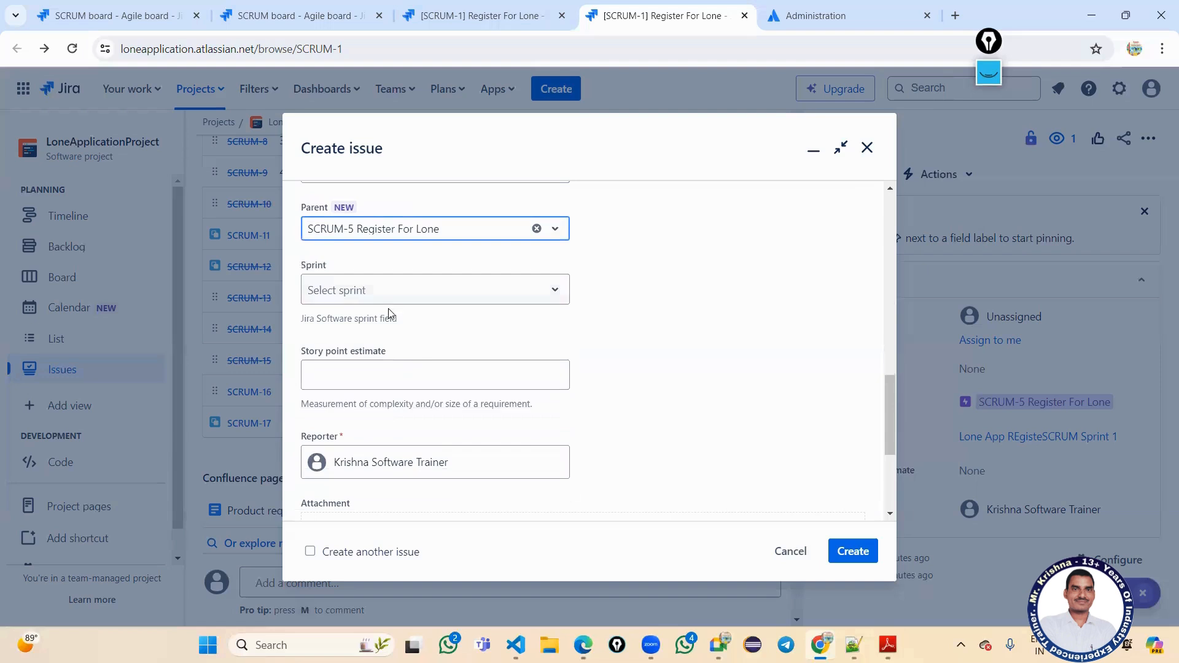
scroll(388, 308, up, 1)
click(378, 374)
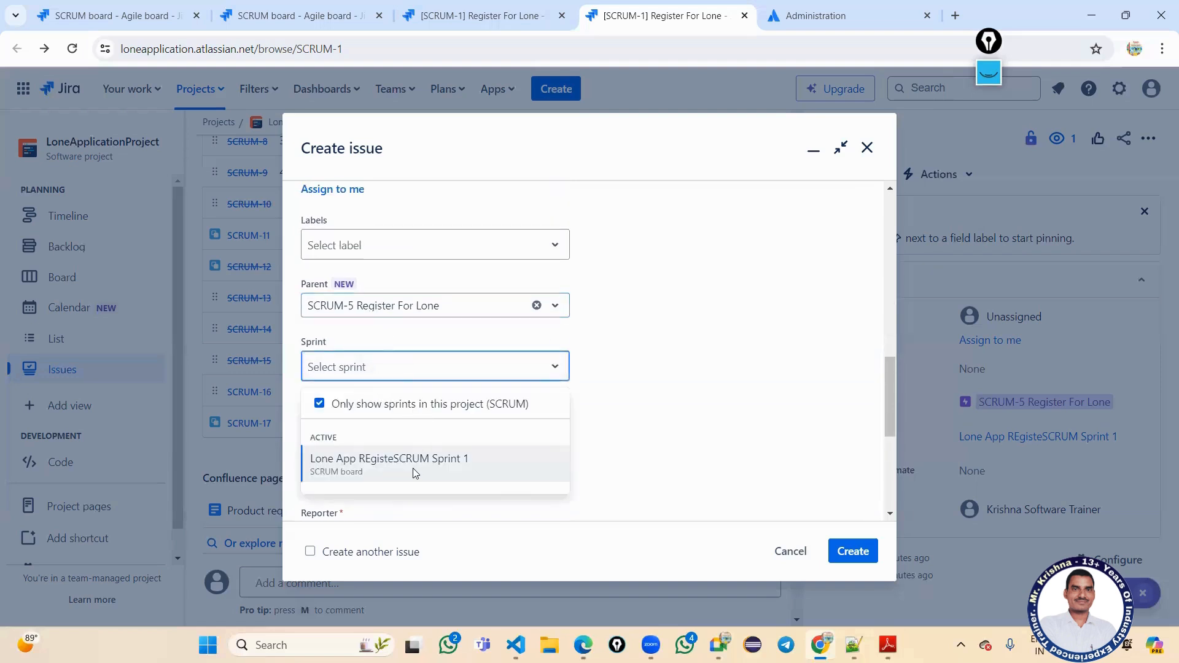
click(412, 468)
Set the story point estimate to 2.
scroll(421, 442, down, 1)
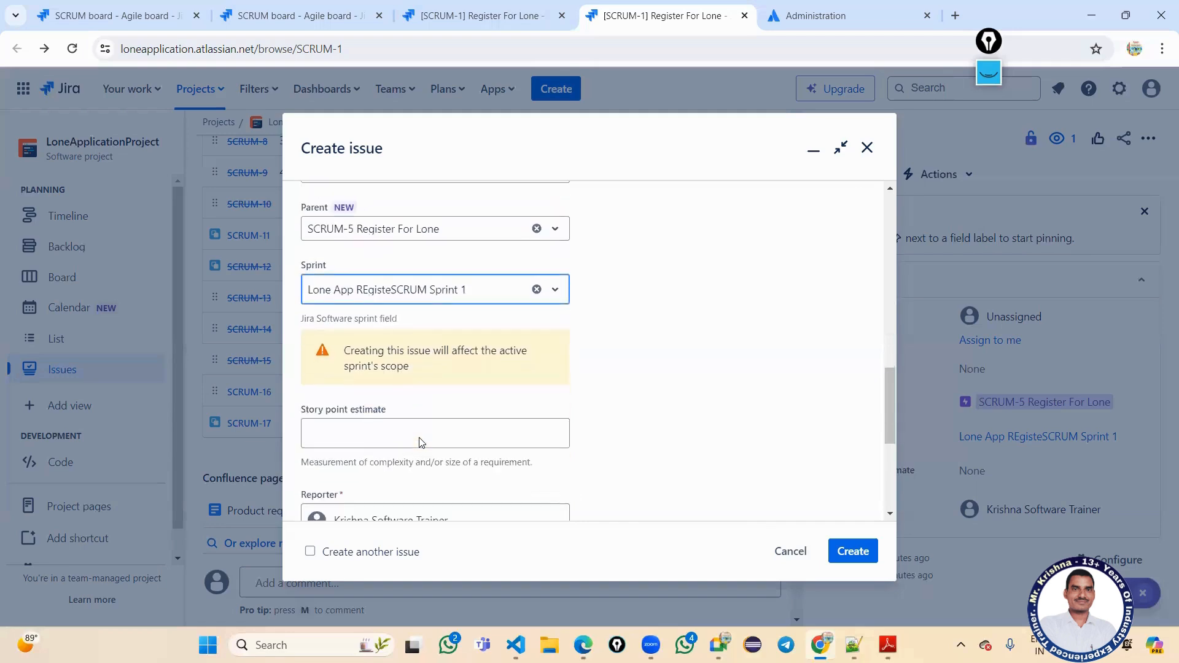
scroll(415, 430, down, 1)
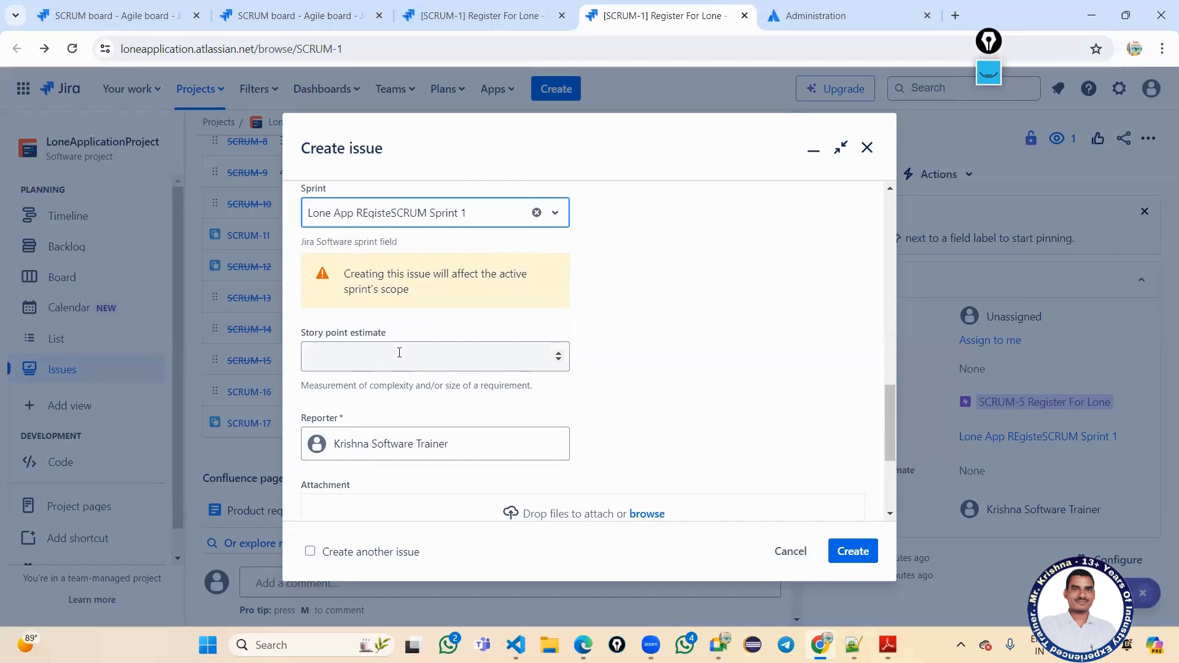
text(2)
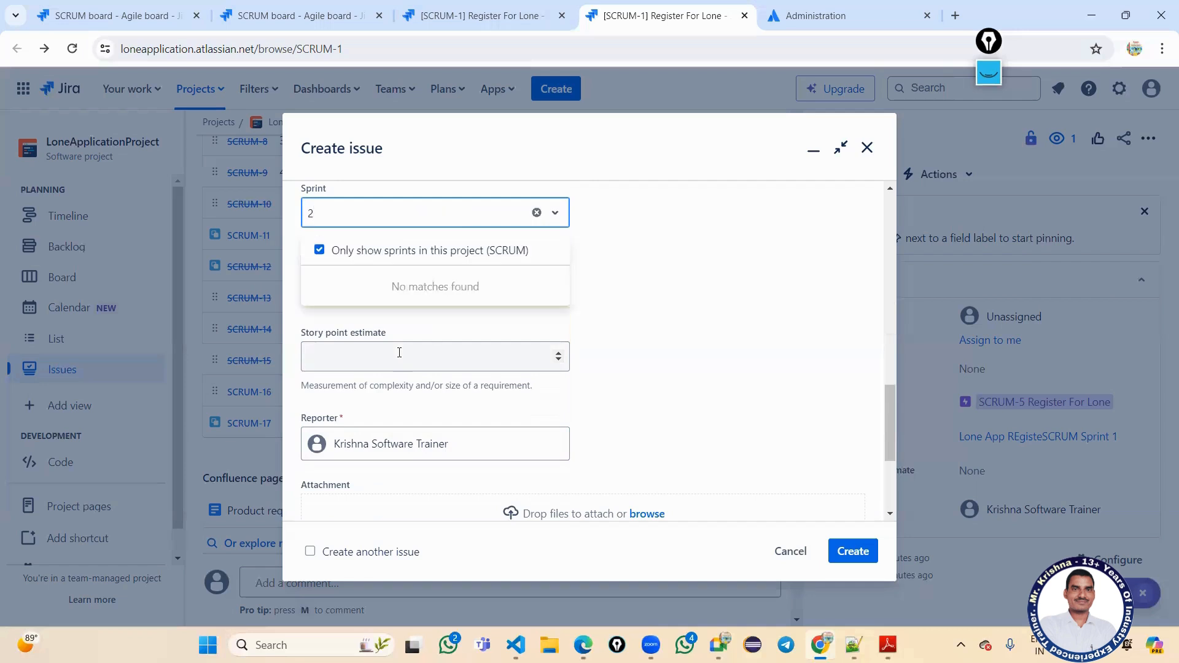
click(670, 306)
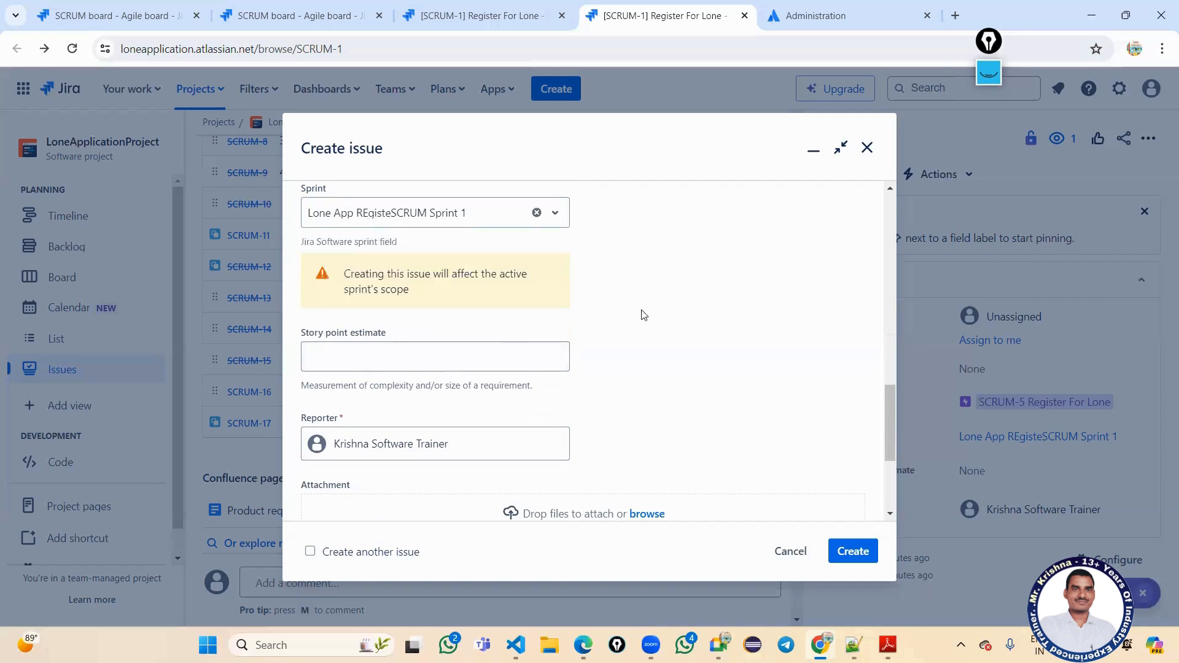
click(411, 355)
click(558, 353)
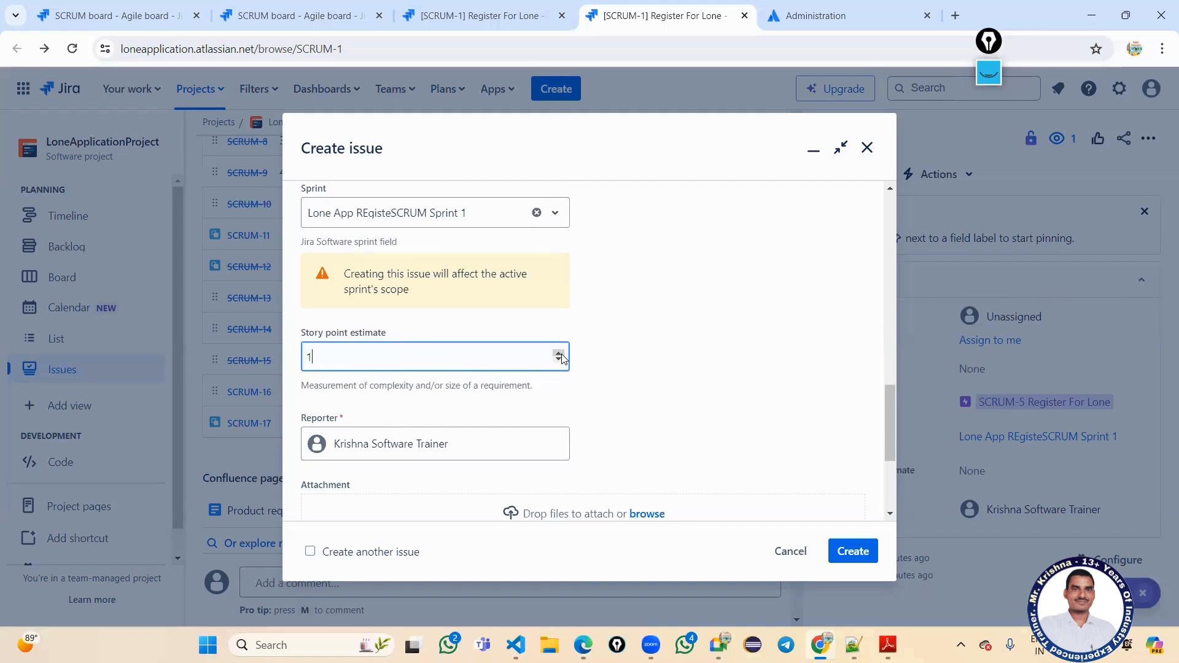
click(558, 353)
click(607, 370)
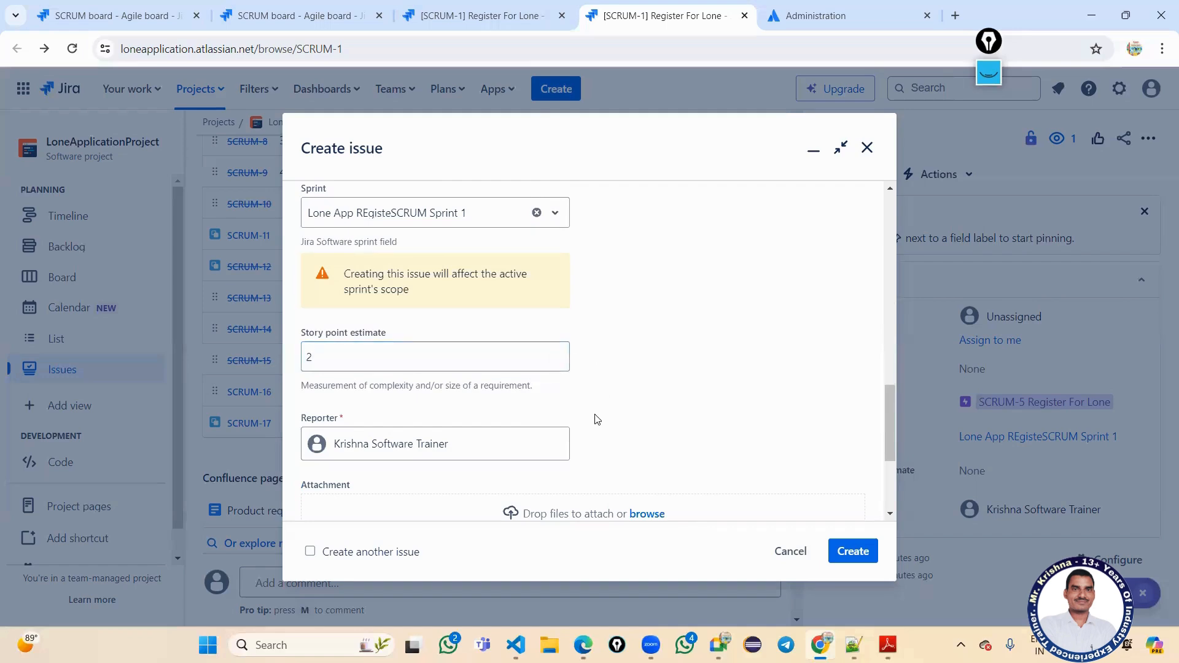
Switch to Telegram and open a student's chat.
scroll(595, 418, down, 1)
scroll(400, 358, down, 2)
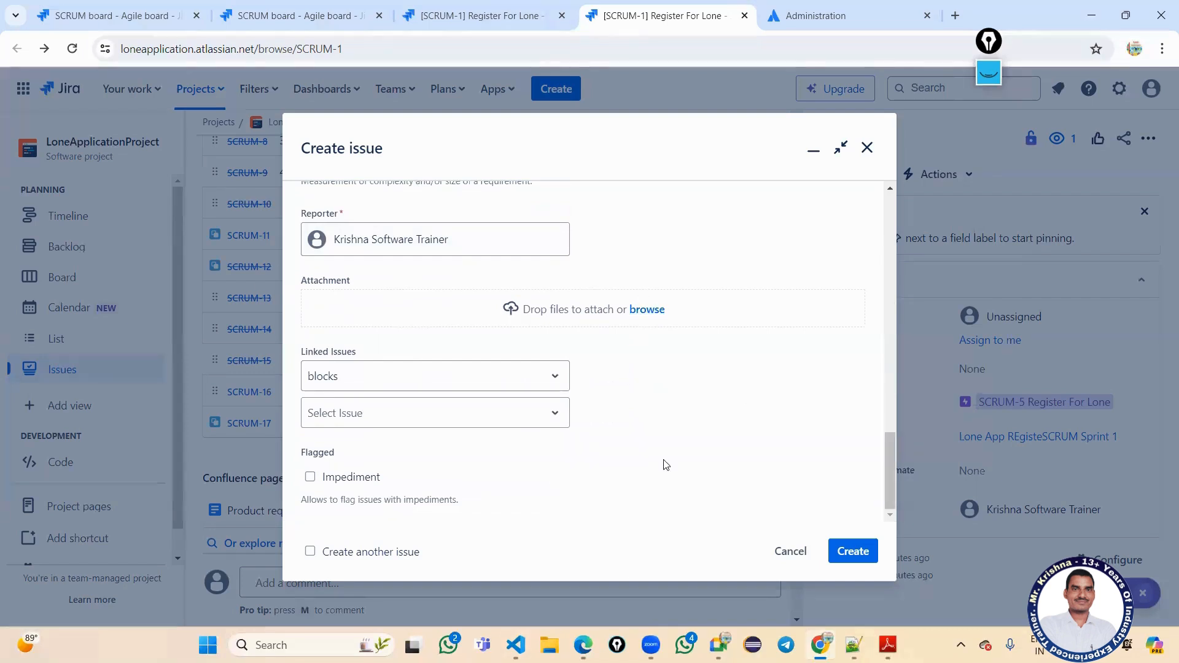
mouse_move(582, 644)
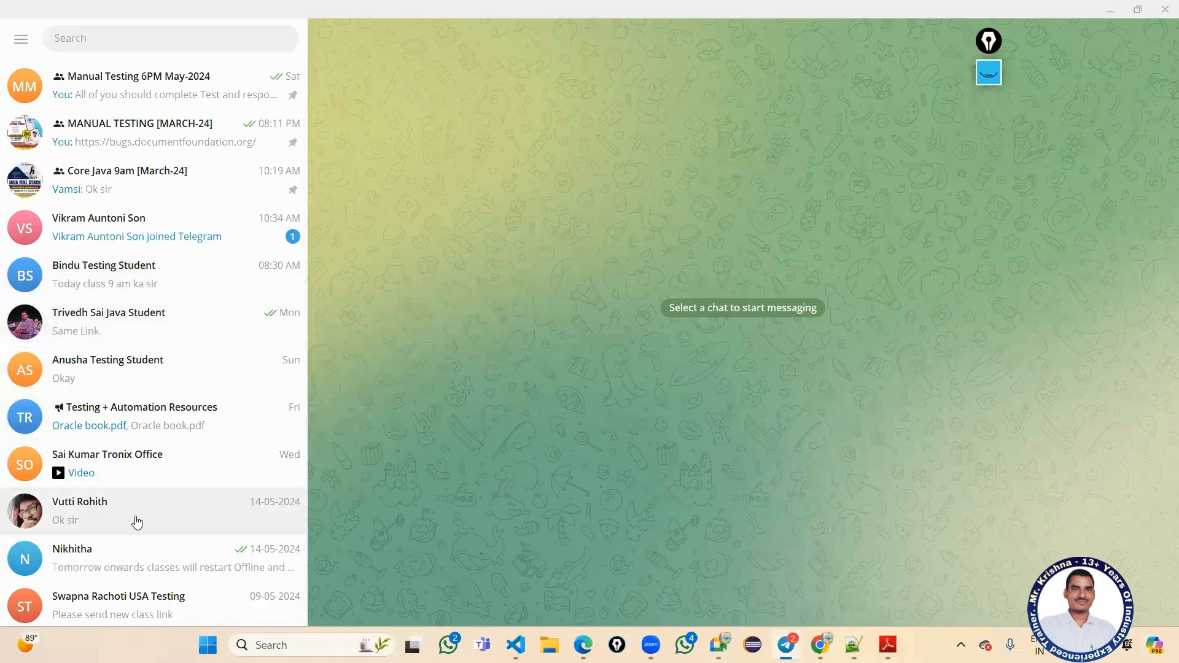
click(137, 520)
Browse the other student's shared screenshots in the full-size image viewer.
scroll(438, 402, up, 10)
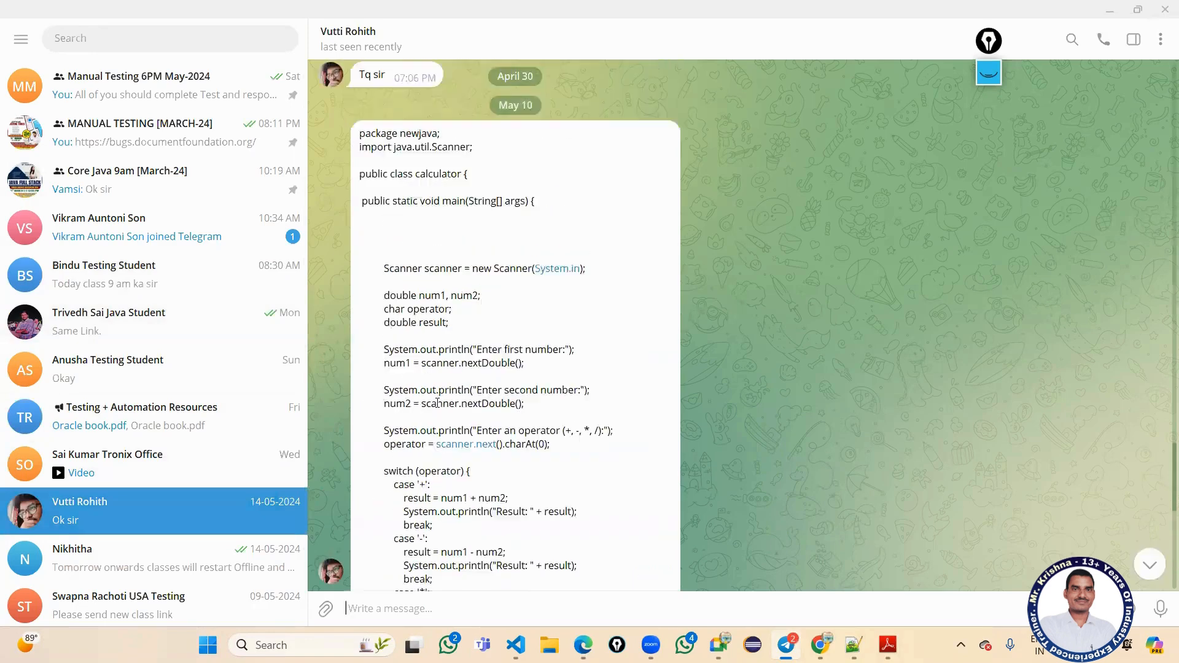
scroll(438, 402, up, 2)
click(136, 276)
scroll(513, 417, up, 5)
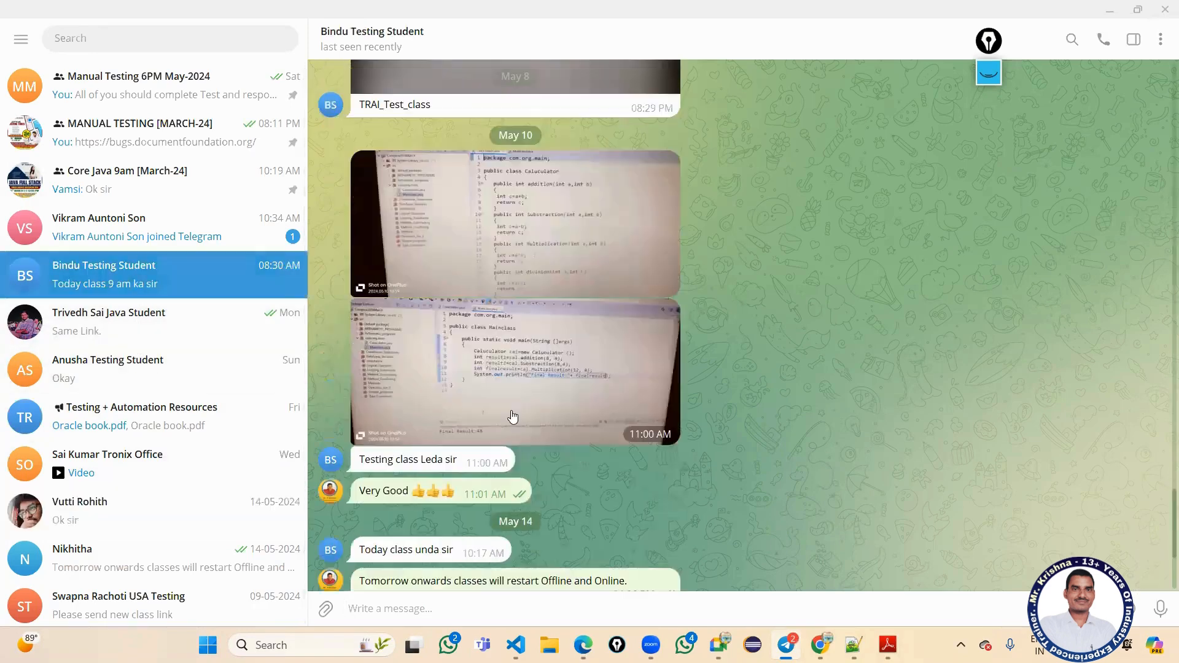
scroll(513, 416, up, 10)
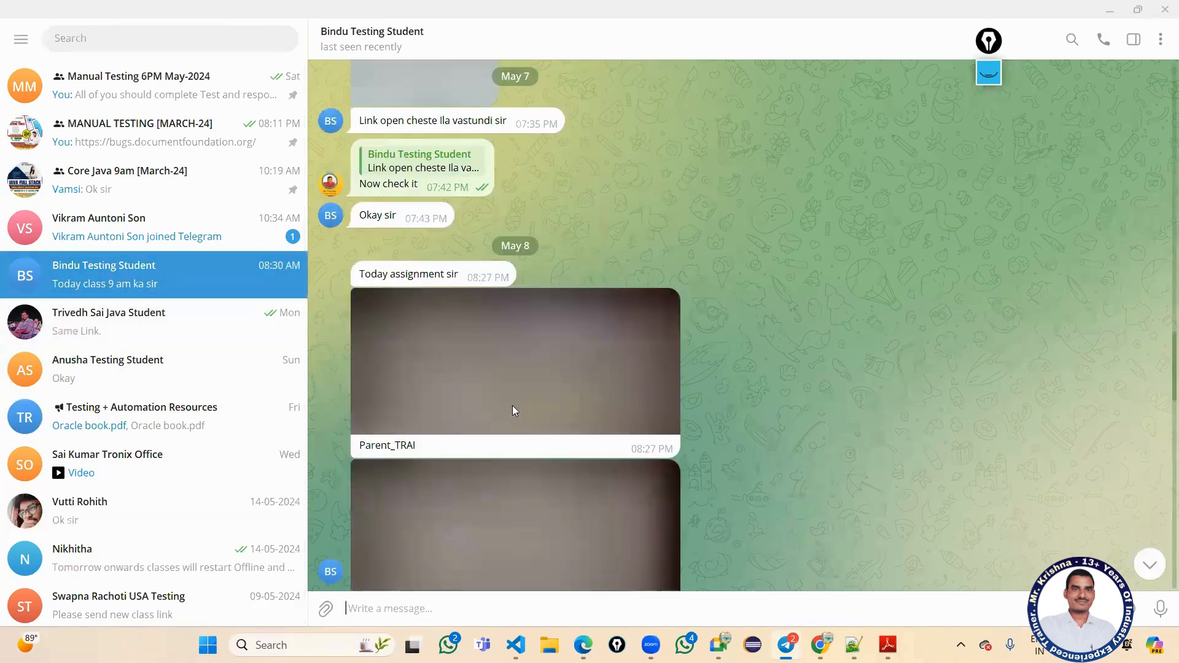
scroll(514, 411, up, 10)
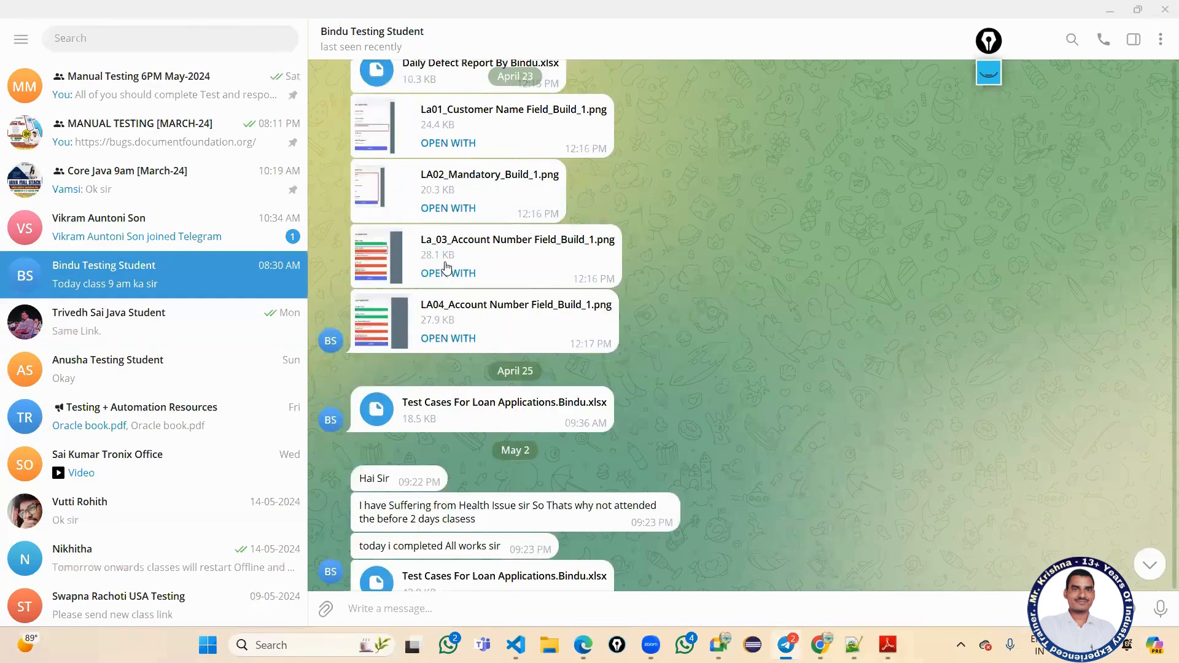
click(382, 261)
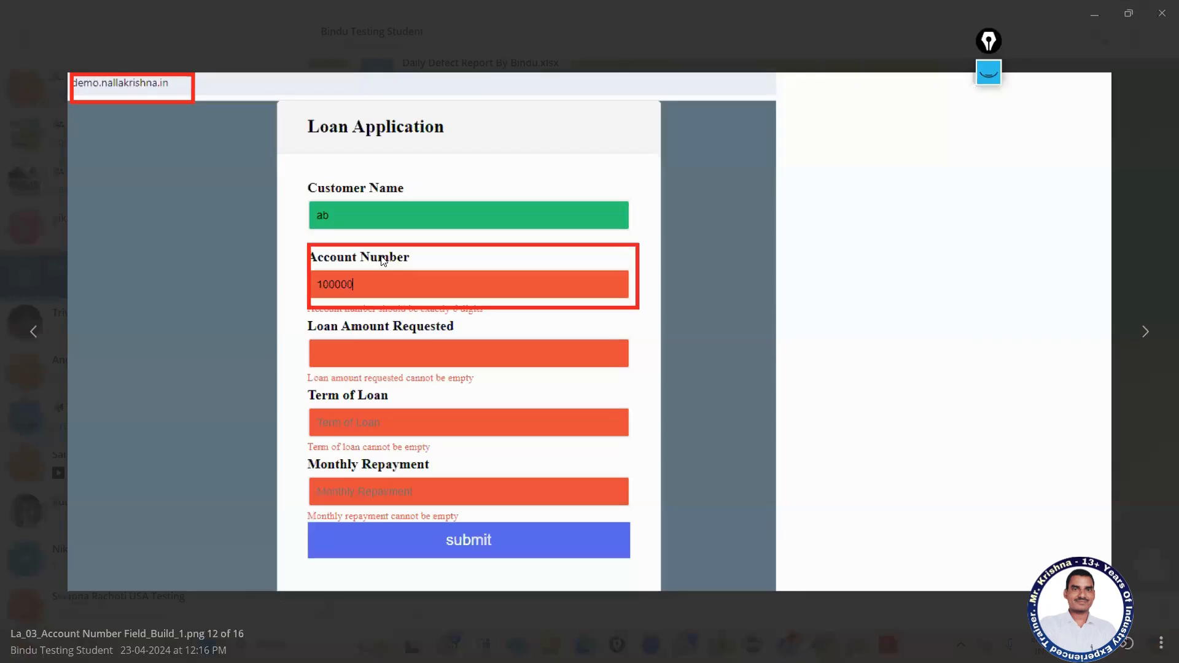
click(1117, 232)
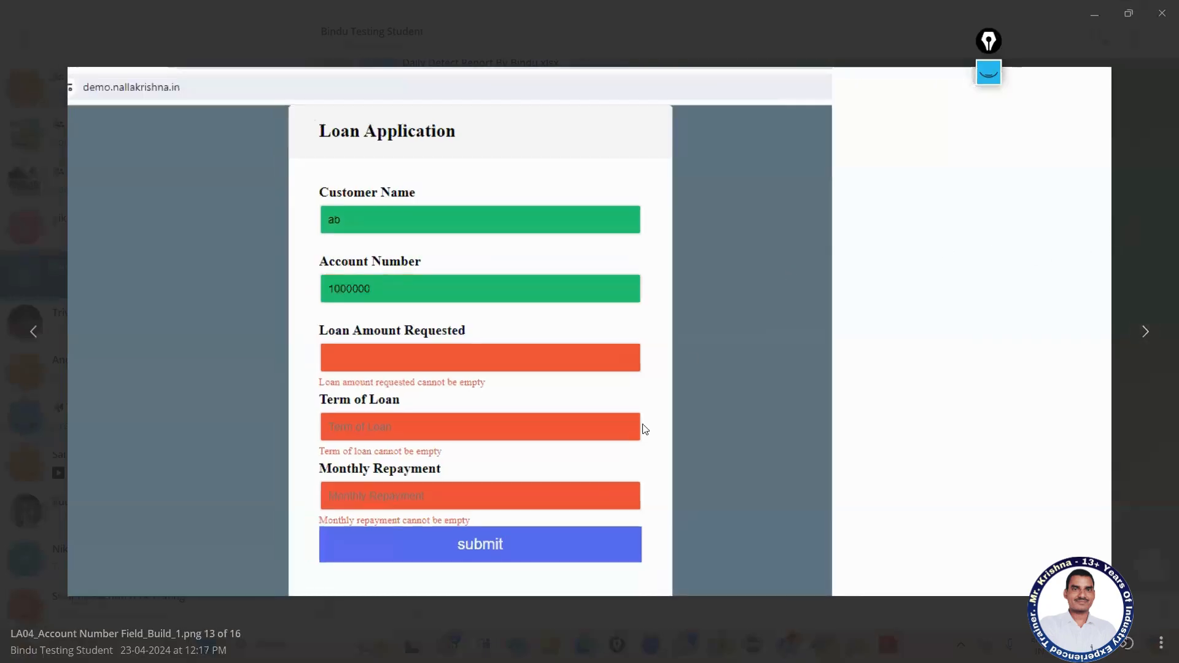
click(32, 332)
click(33, 331)
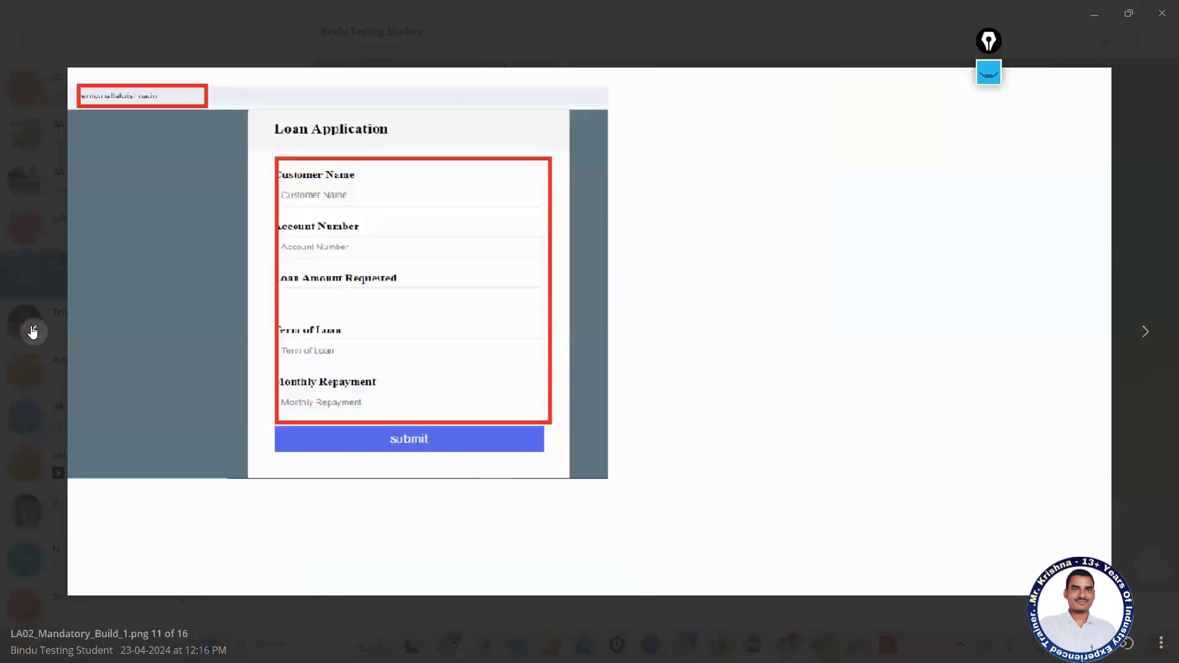
click(32, 332)
click(32, 331)
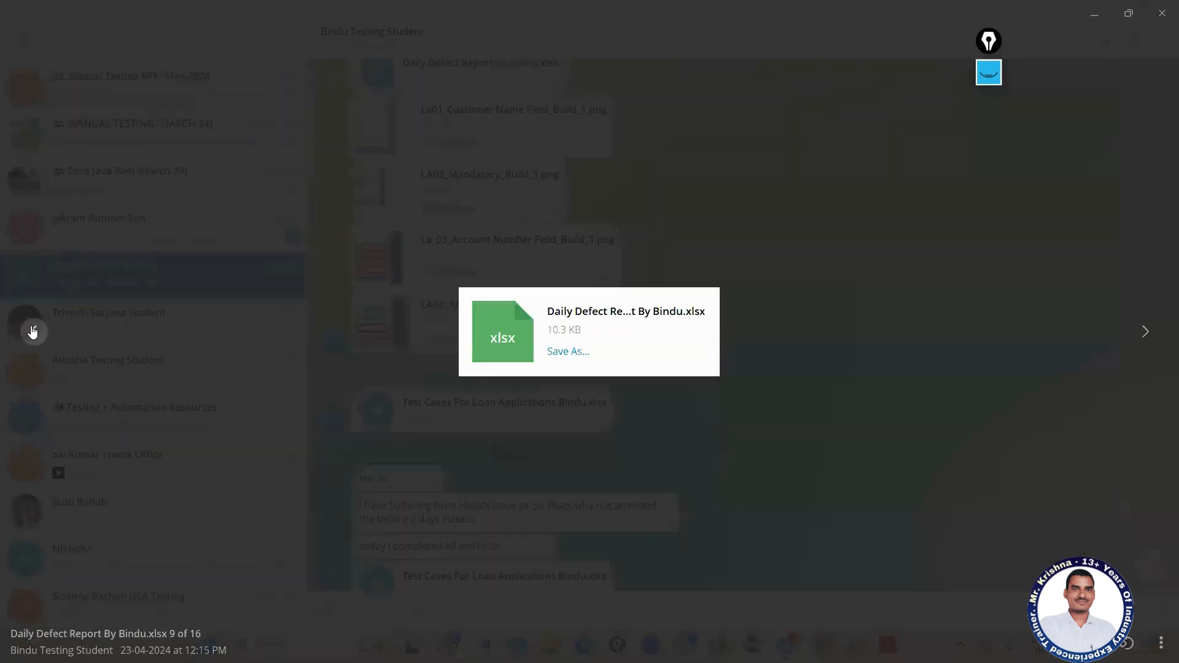
click(678, 104)
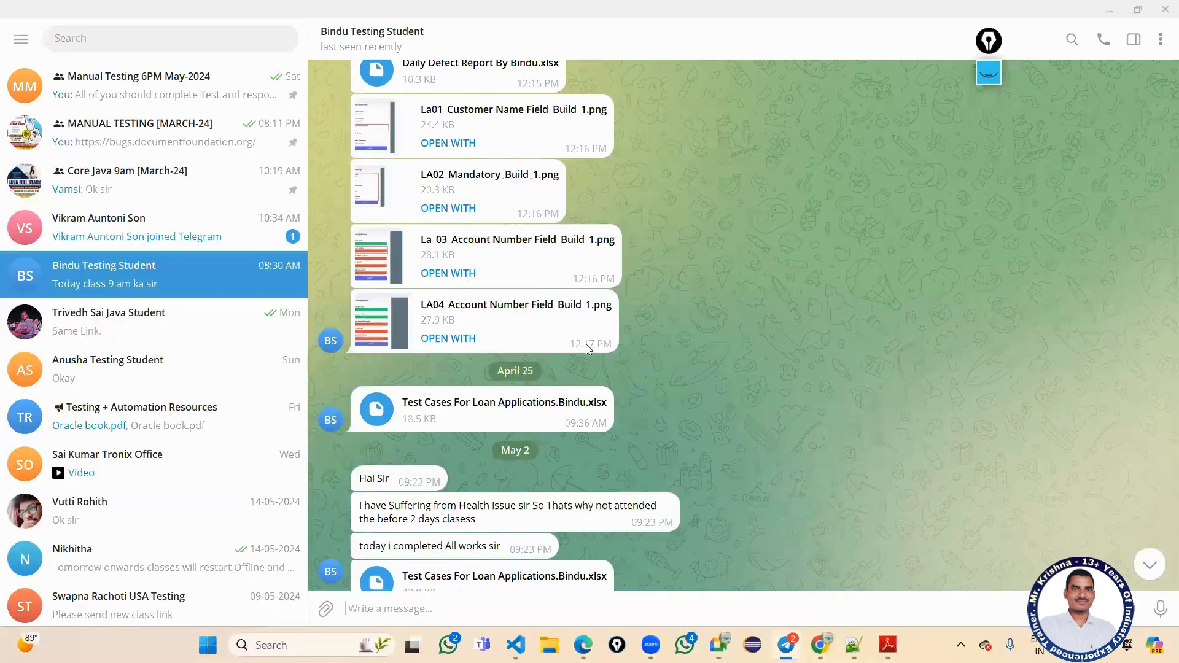
Save LA02_Mandatory_Build_1.png to the Desktop and return to the Jira form.
scroll(467, 326, up, 2)
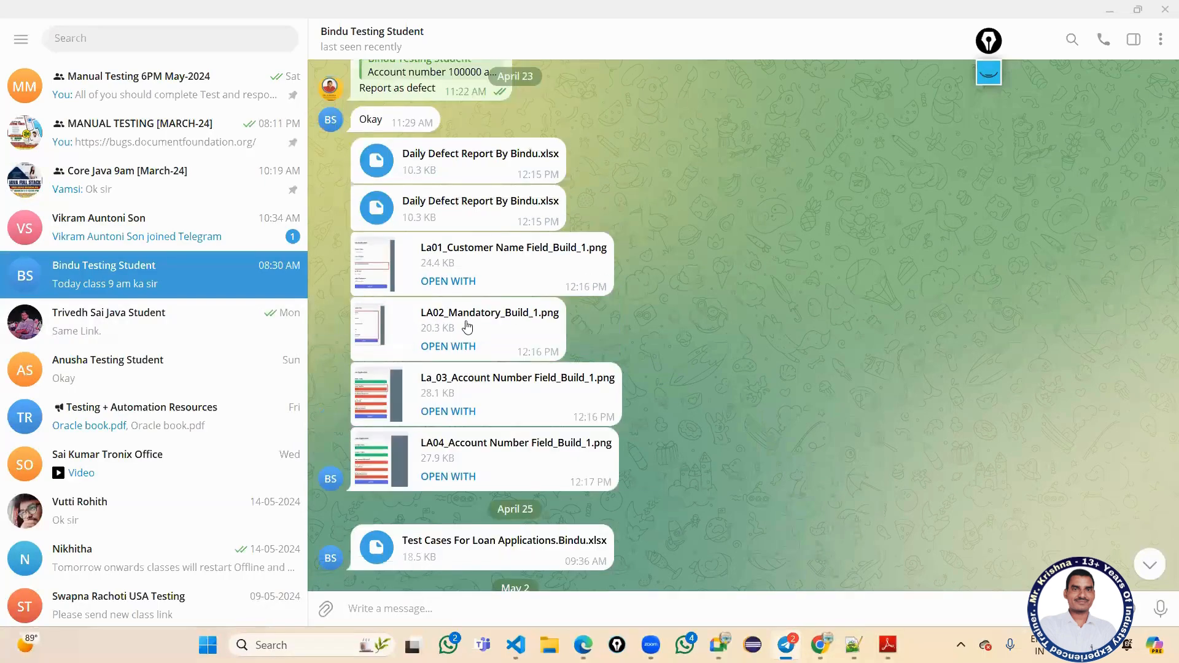
right_click(468, 321)
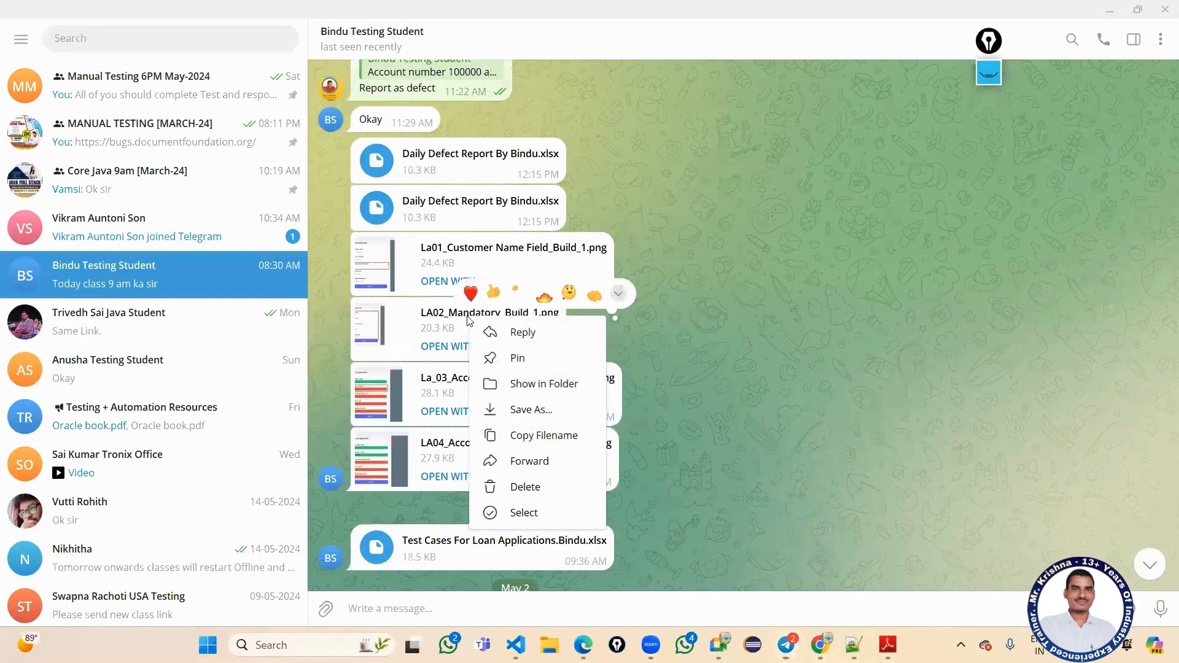
click(508, 412)
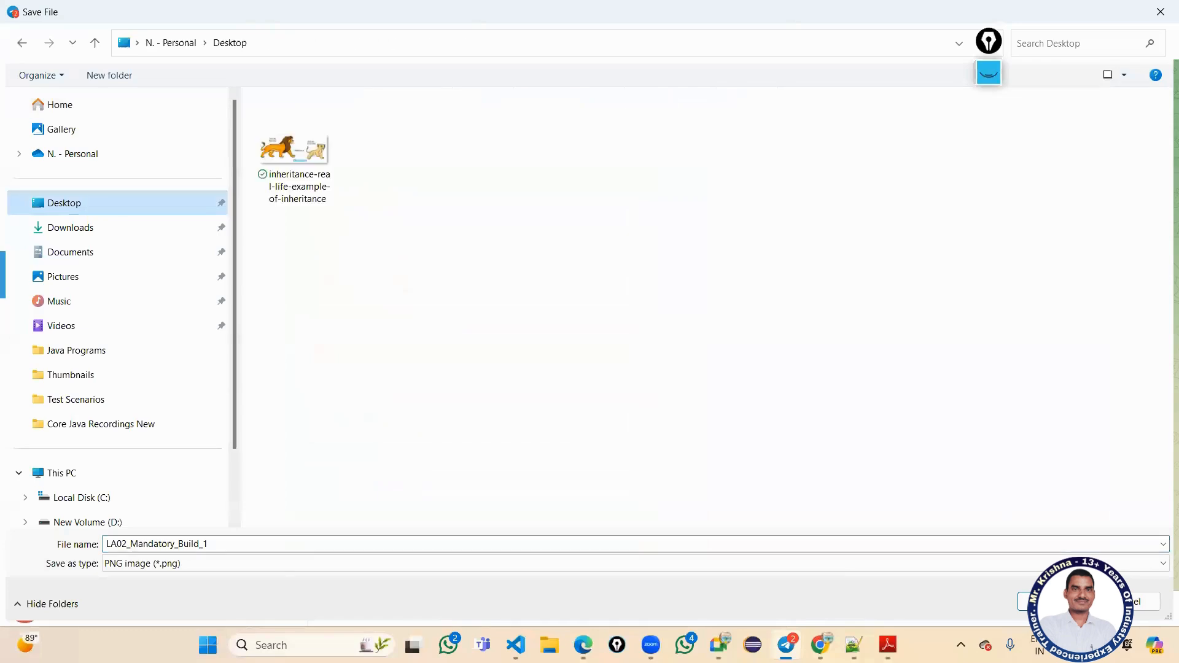
click(1053, 602)
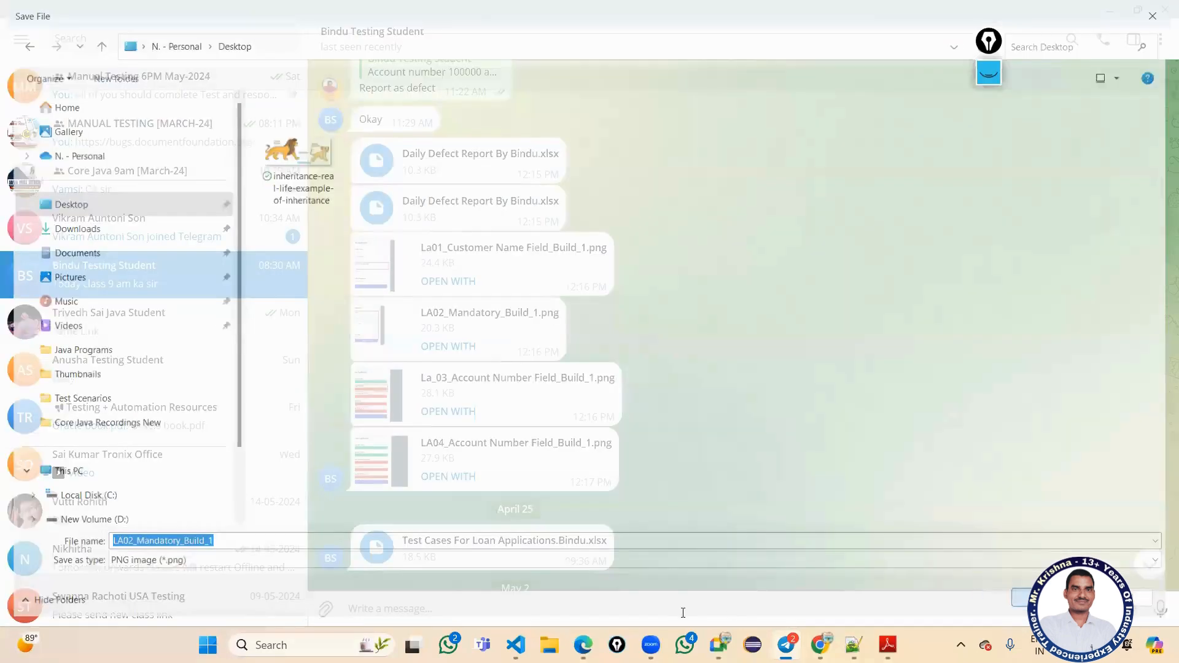
key(alt+Tab)
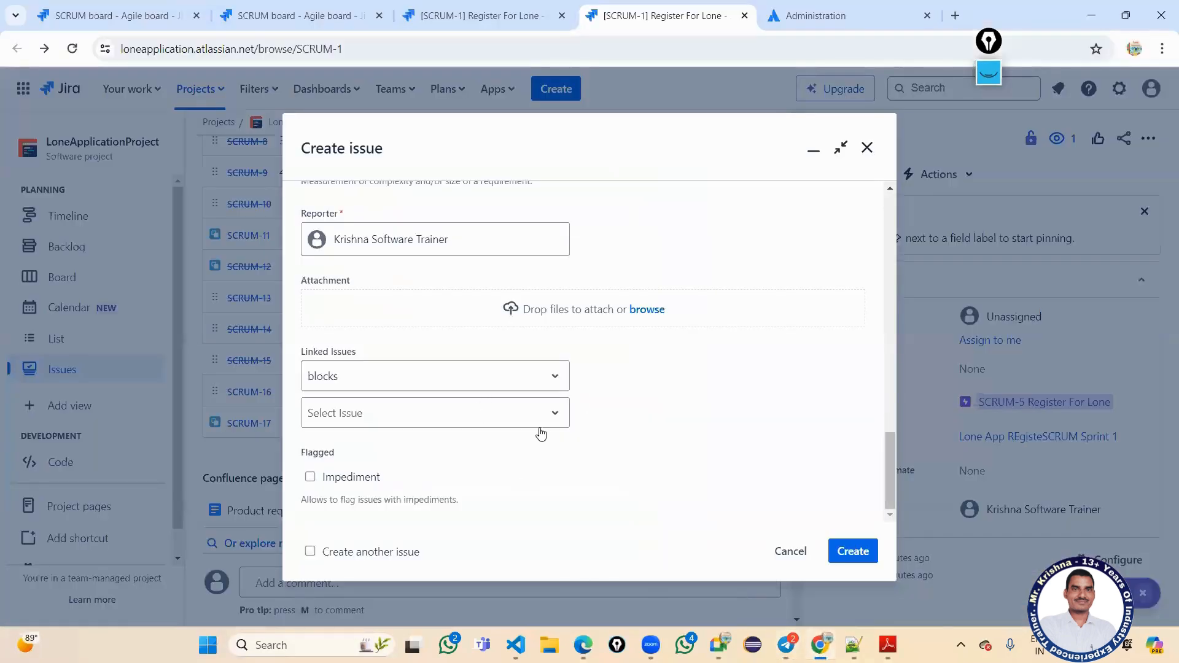
Attach the LA02_Mandatory_Build_1 screenshot from the Desktop to the new bug.
click(663, 317)
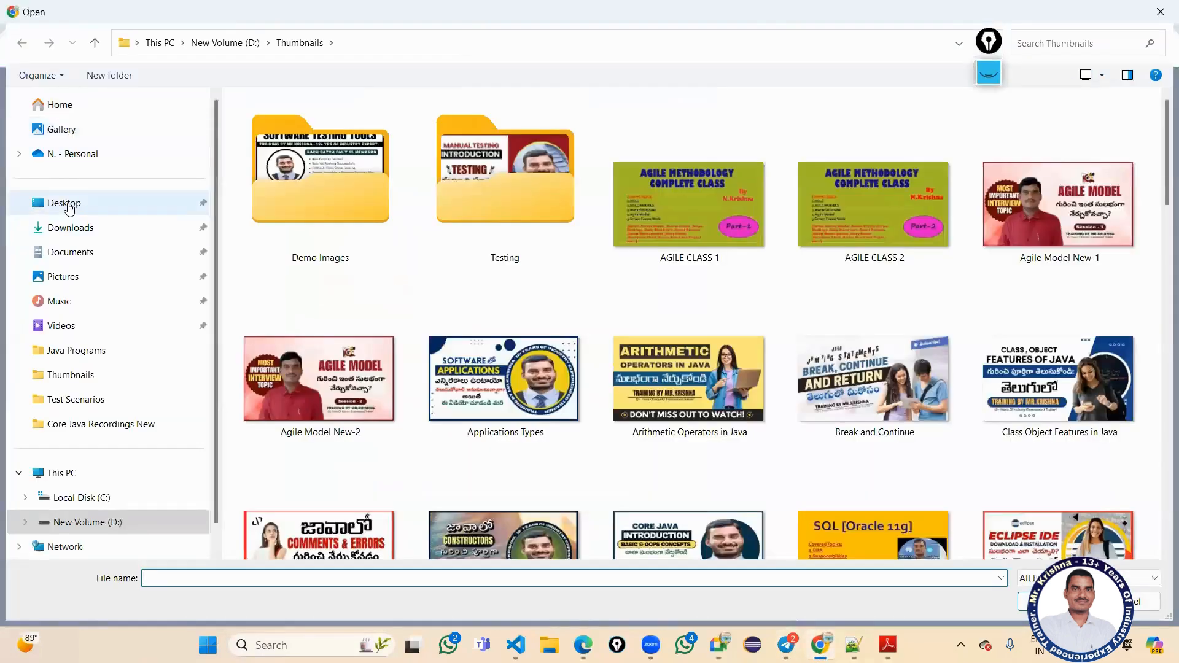
click(66, 203)
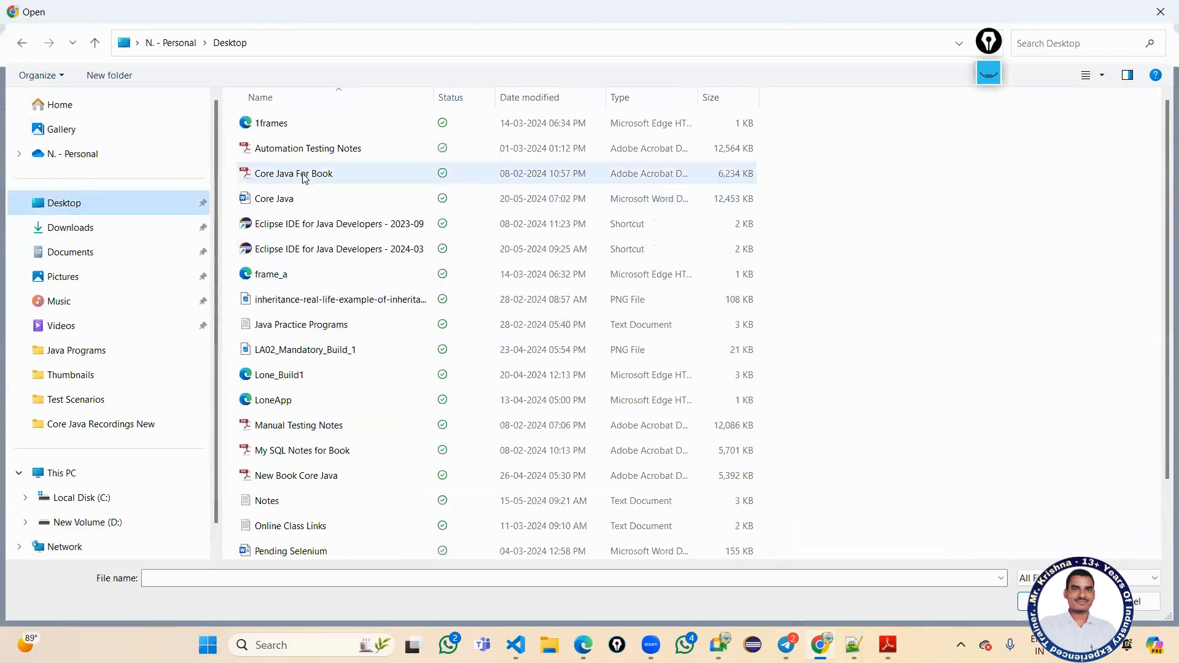
scroll(335, 323, down, 1)
click(320, 399)
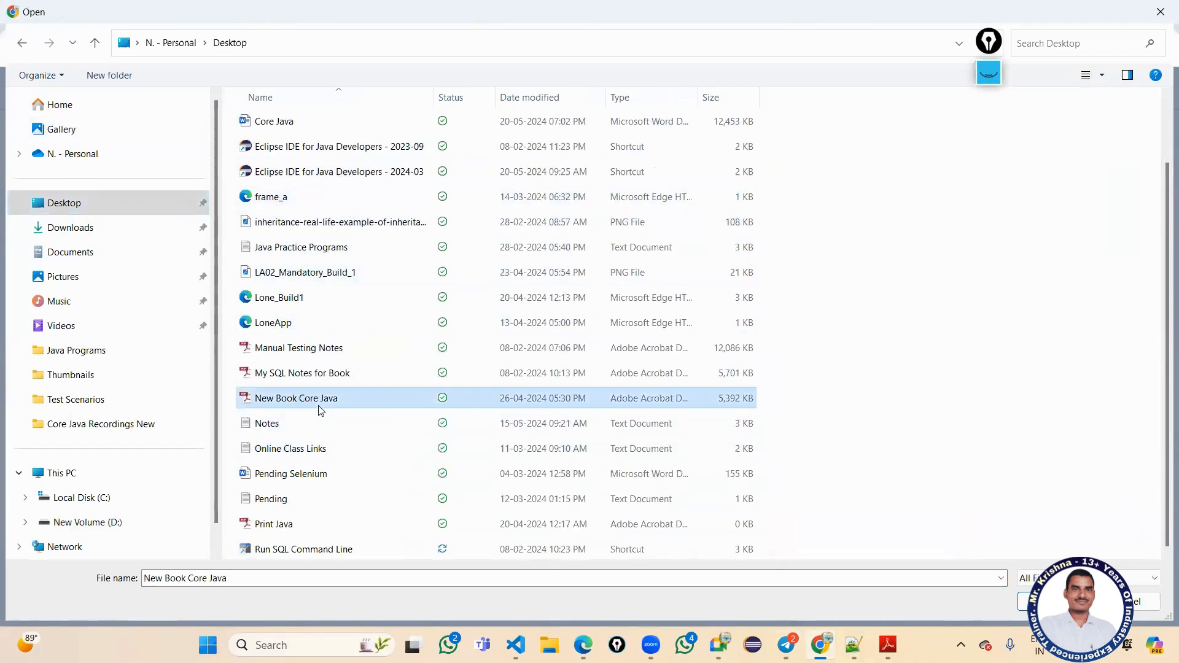
click(362, 272)
double_click(384, 269)
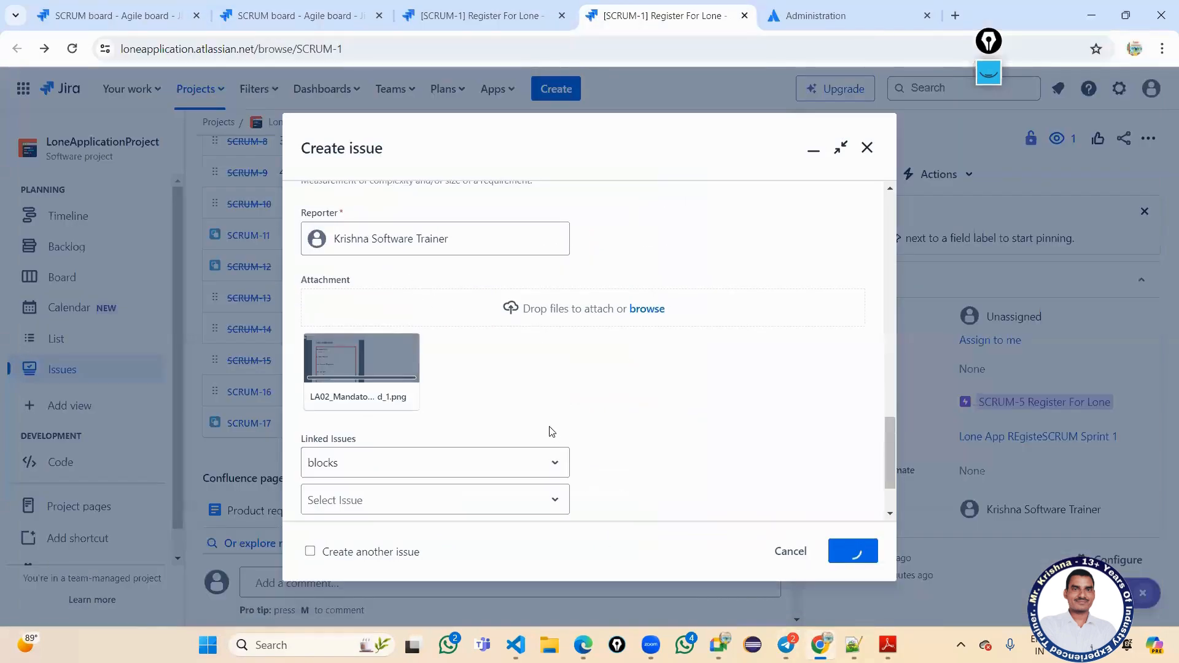
Under Linked Issues, link the bug as blocking SCRUM-1.
scroll(516, 383, down, 2)
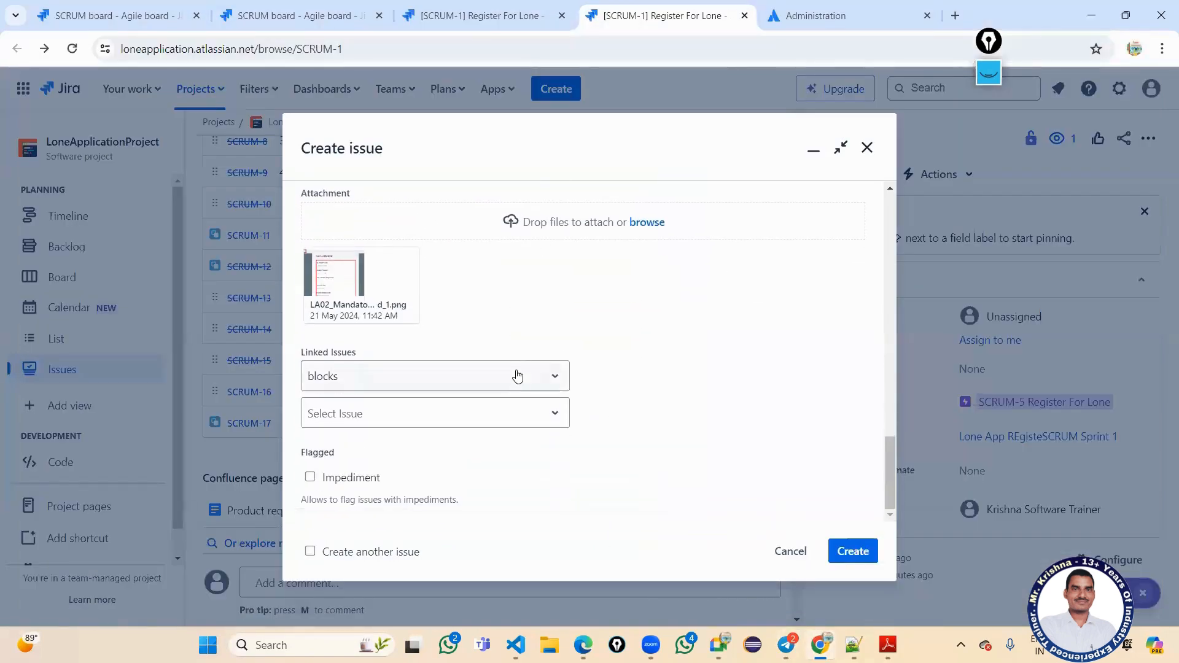
click(510, 415)
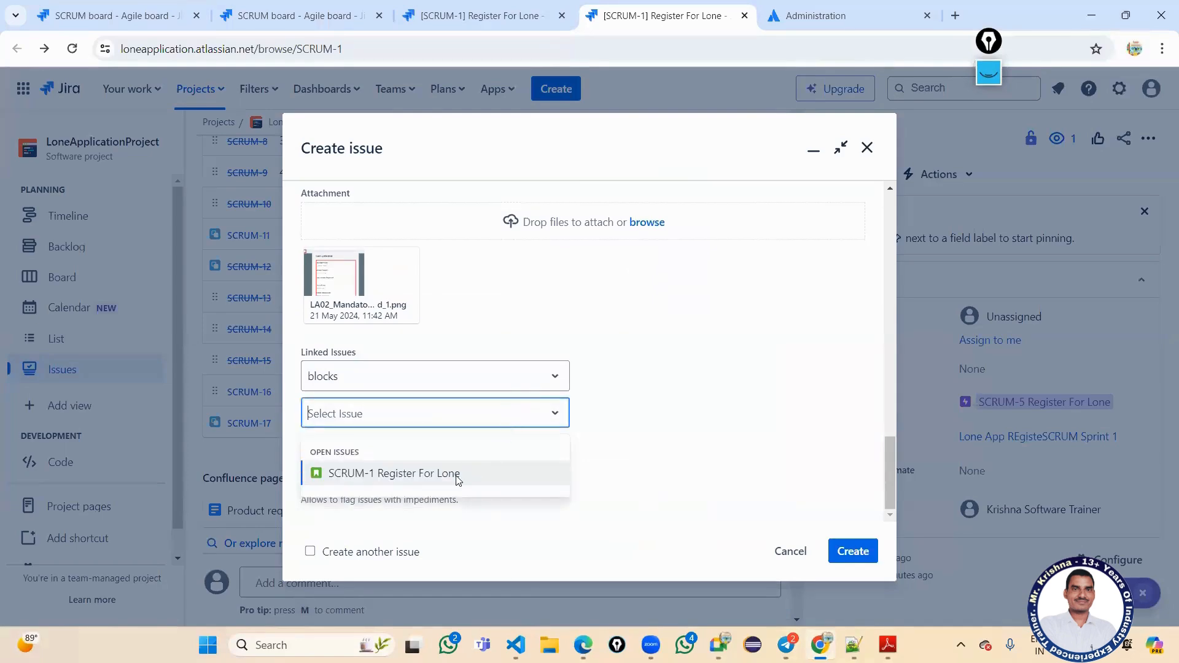
click(458, 476)
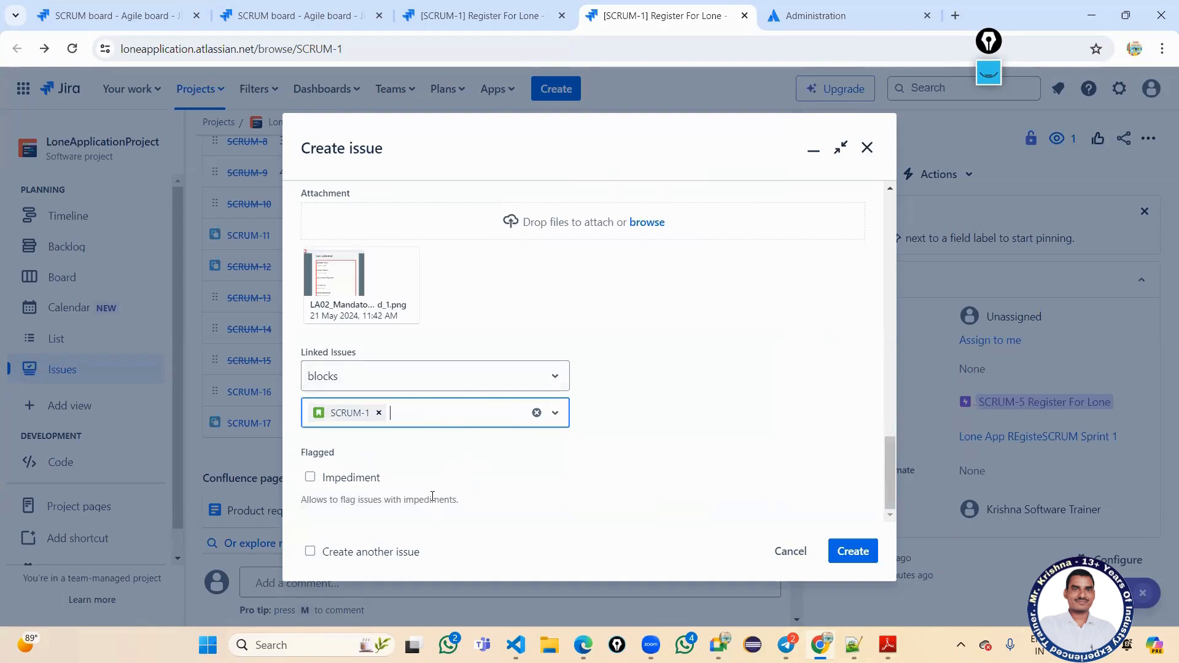
Leave 'create another' off and submit the new bug.
click(310, 552)
click(310, 552)
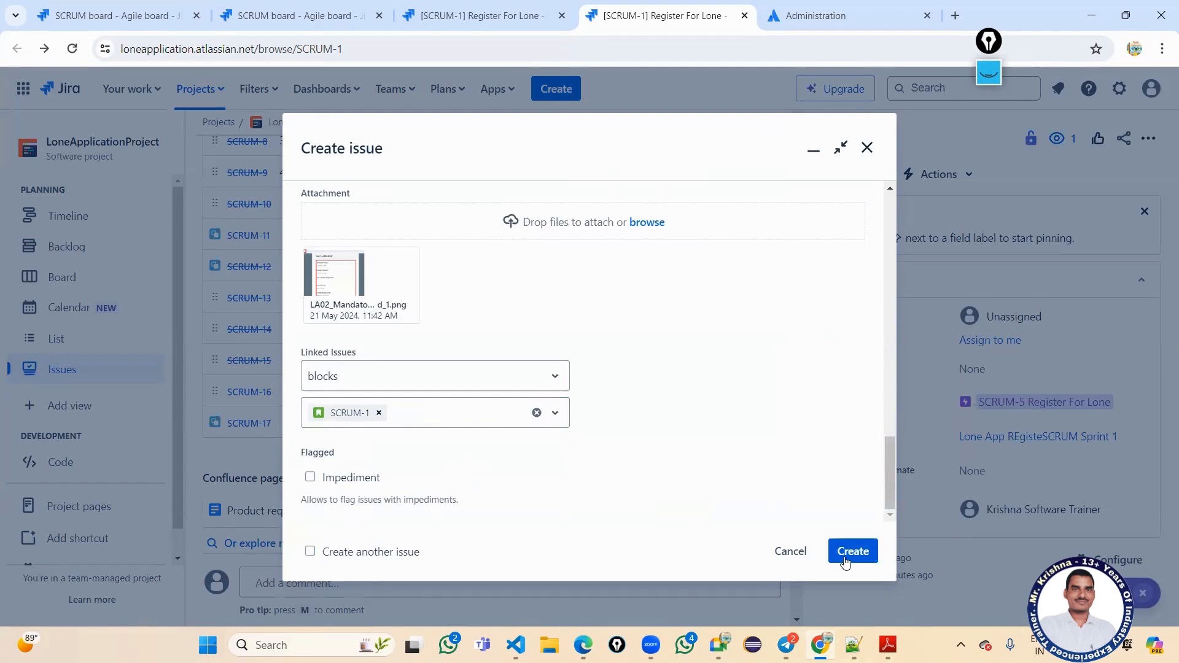
scroll(646, 456, up, 15)
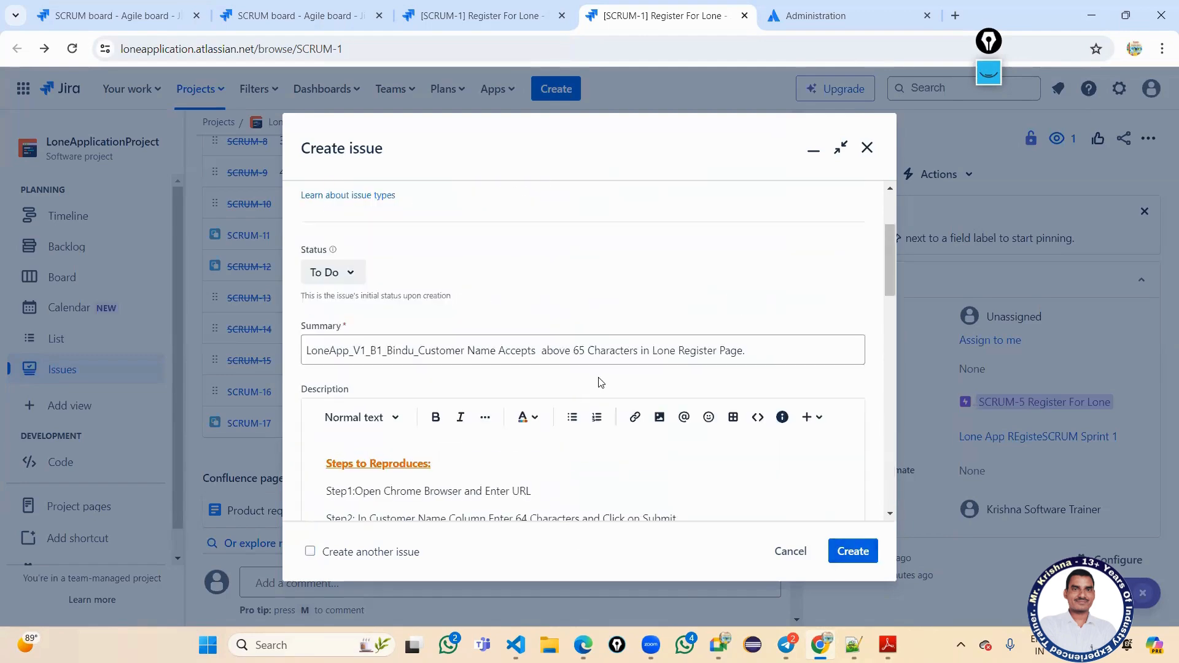
scroll(594, 353, down, 15)
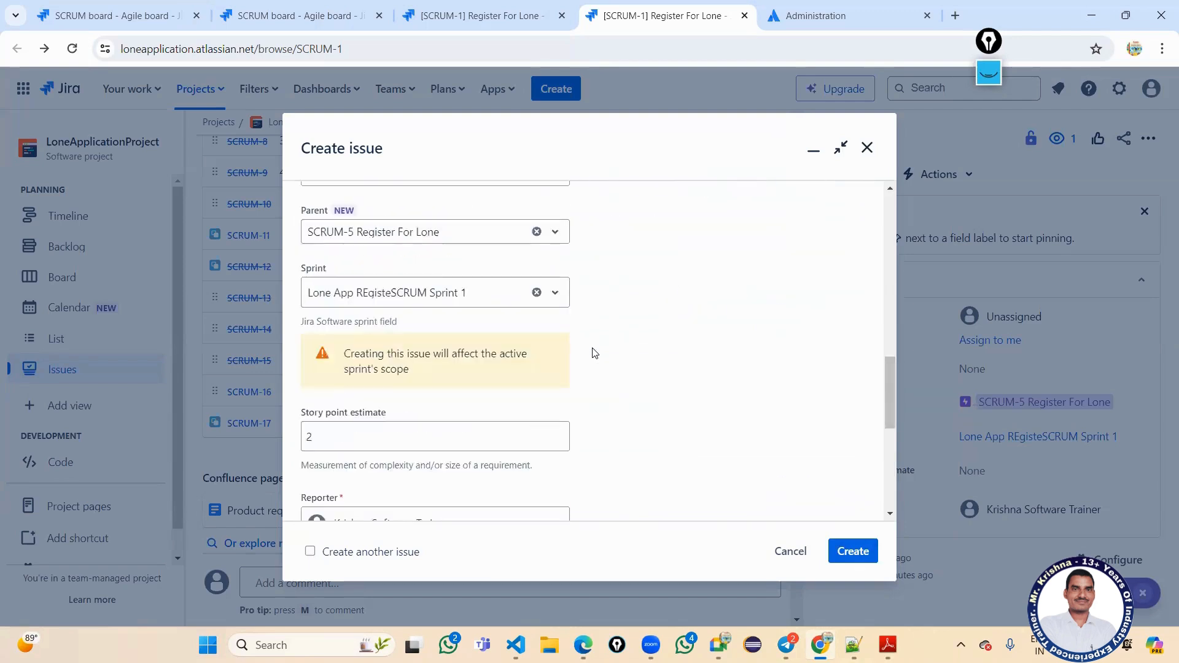
click(849, 553)
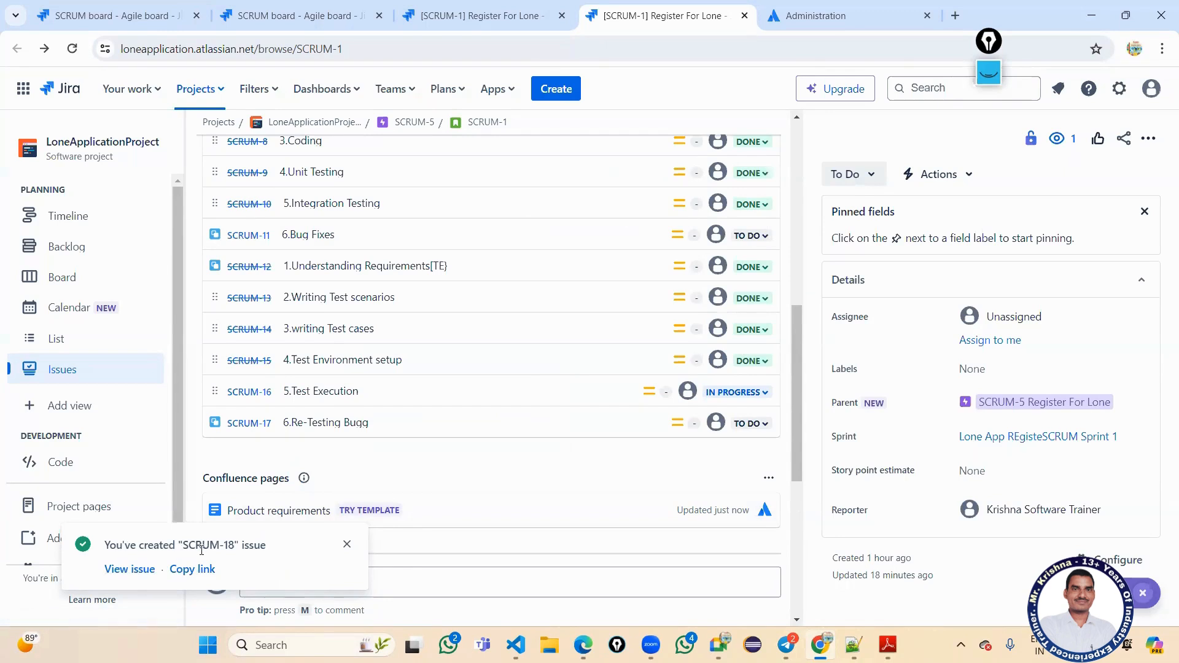
Open the new SCRUM-18 bug page and review its attachment and blocks link to SCRUM-1.
click(131, 571)
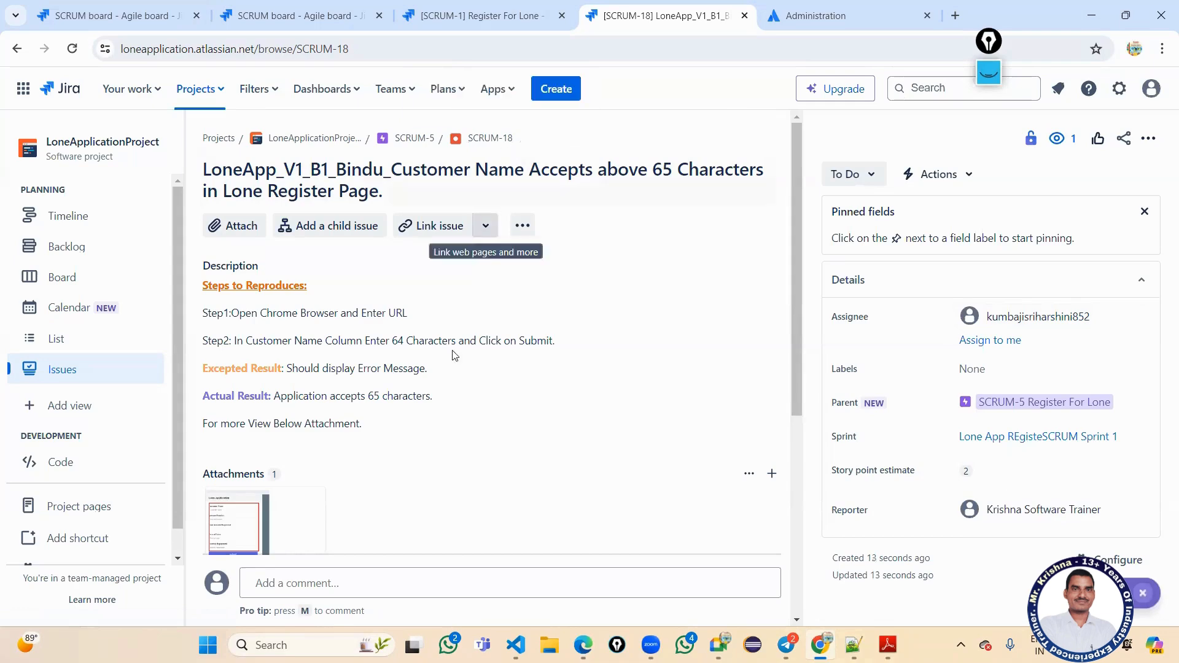
scroll(409, 318, down, 5)
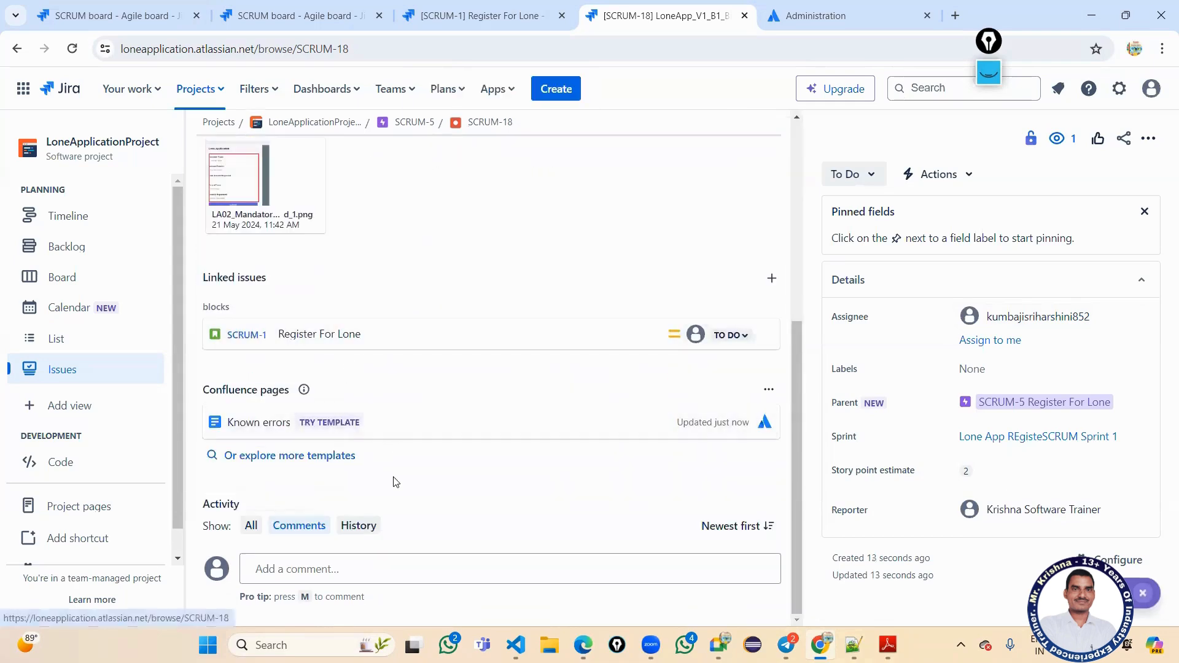
click(325, 570)
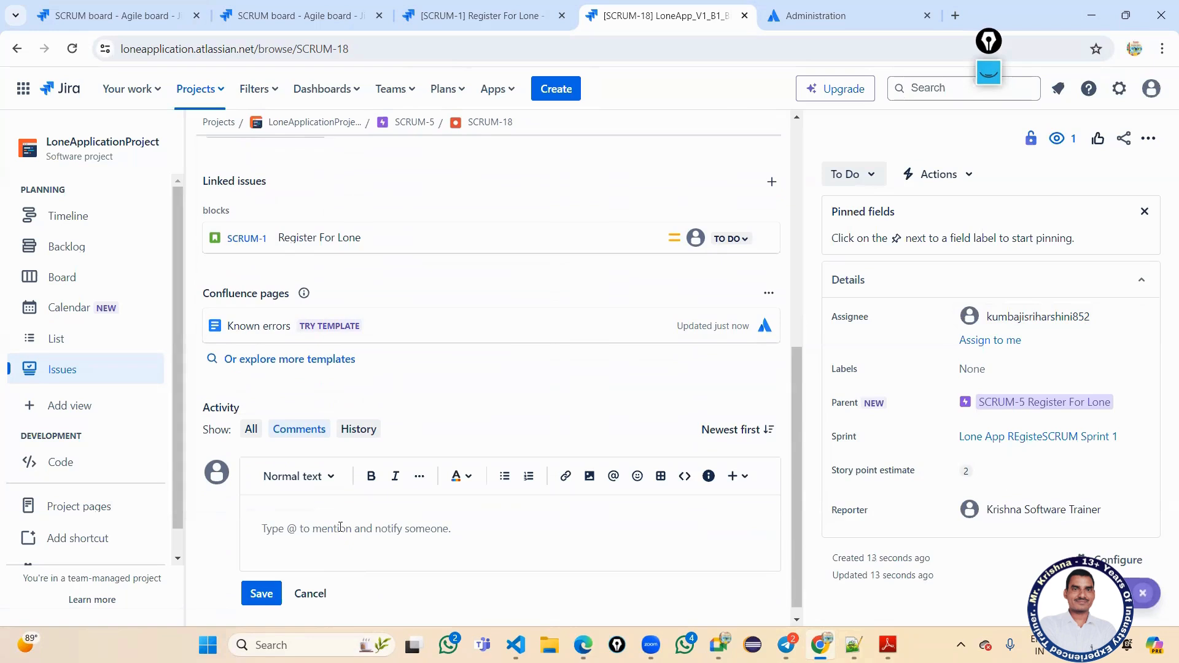
Post the comment 'Revie and Fix Reported Defect.' on SCRUM-18, mentioning the assignee.
text(Revie and Fix Reported Defect.)
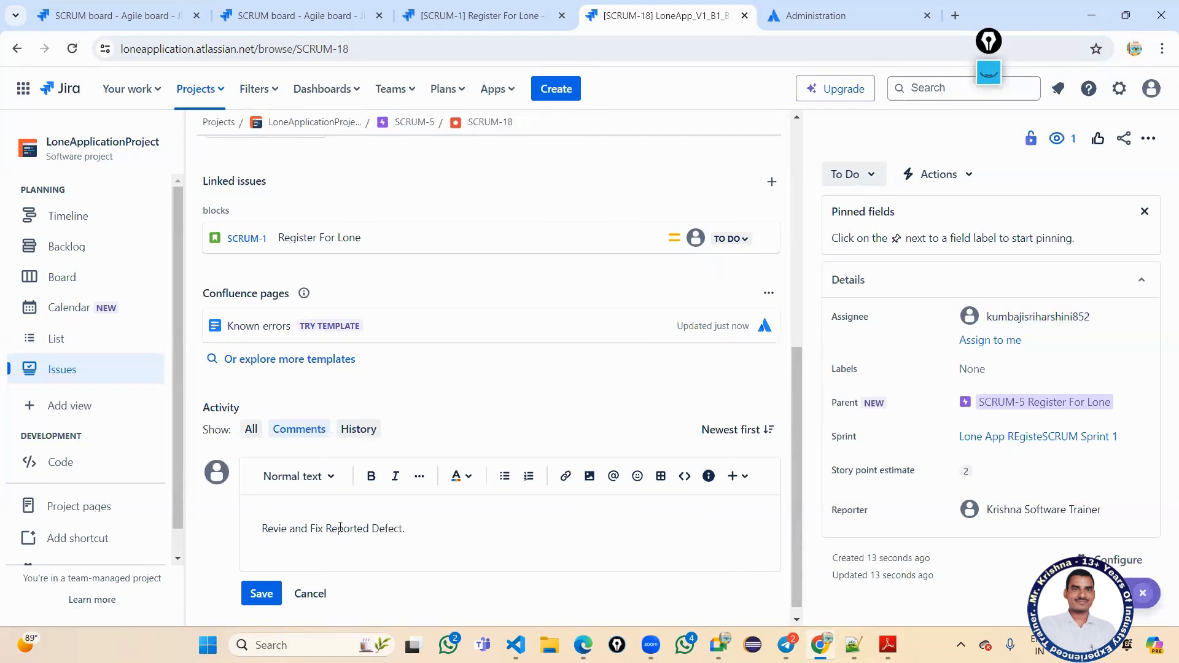
text(@k)
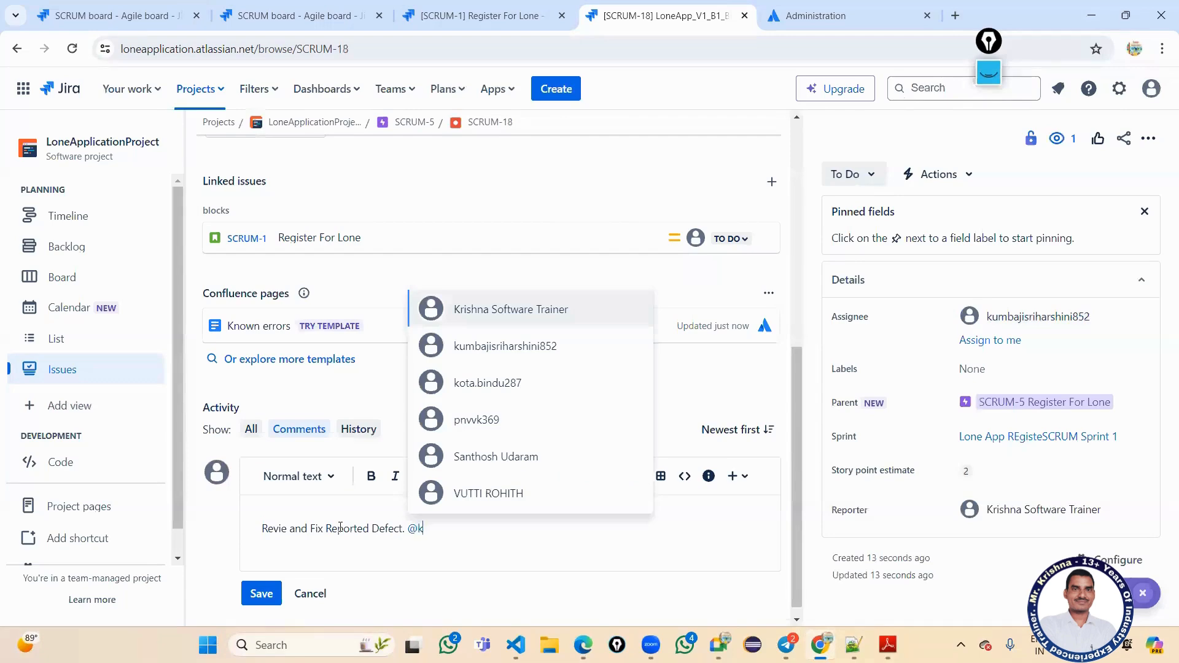
text(u)
key(Return)
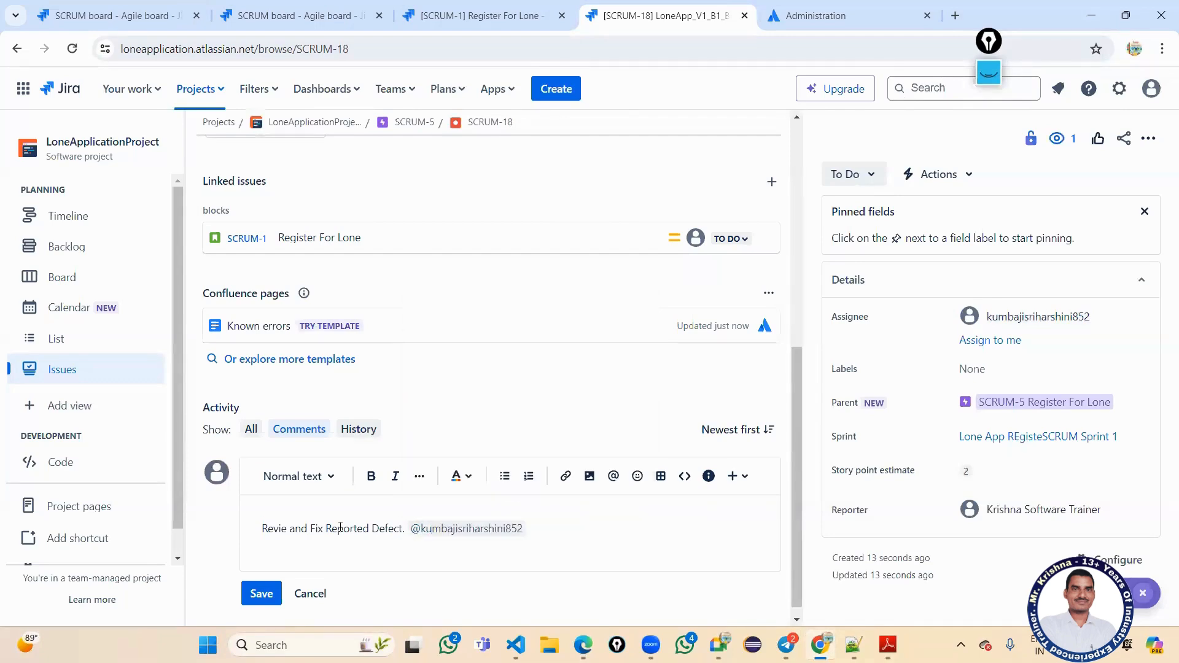
click(269, 596)
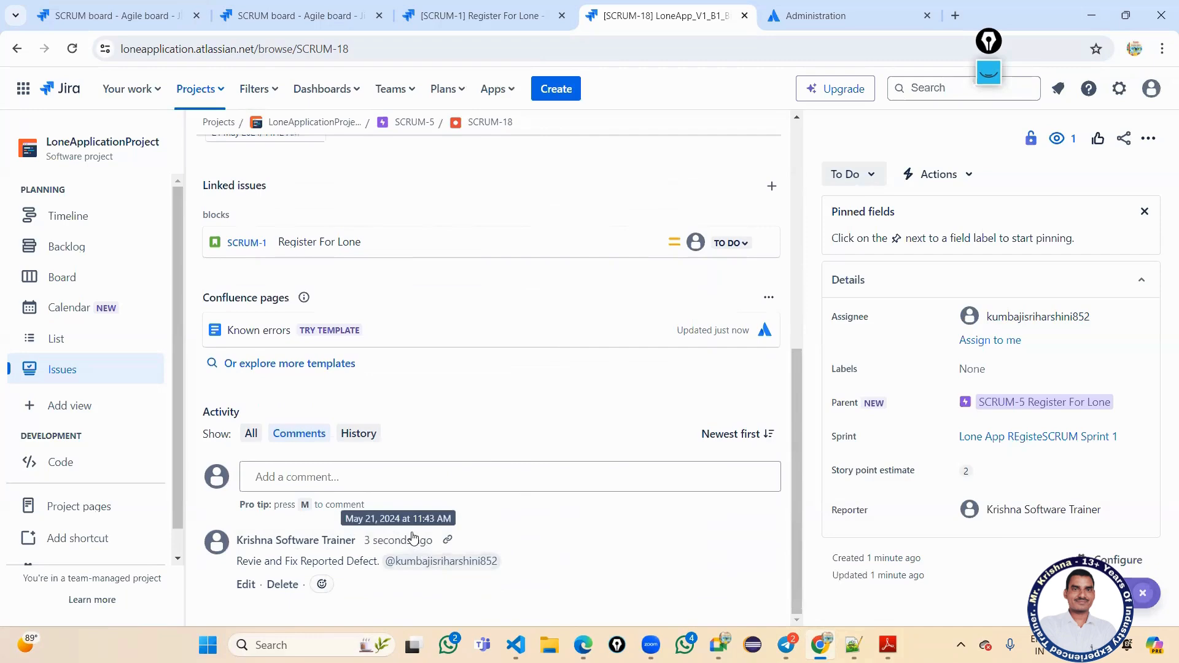
scroll(332, 497, up, 2)
scroll(267, 444, up, 2)
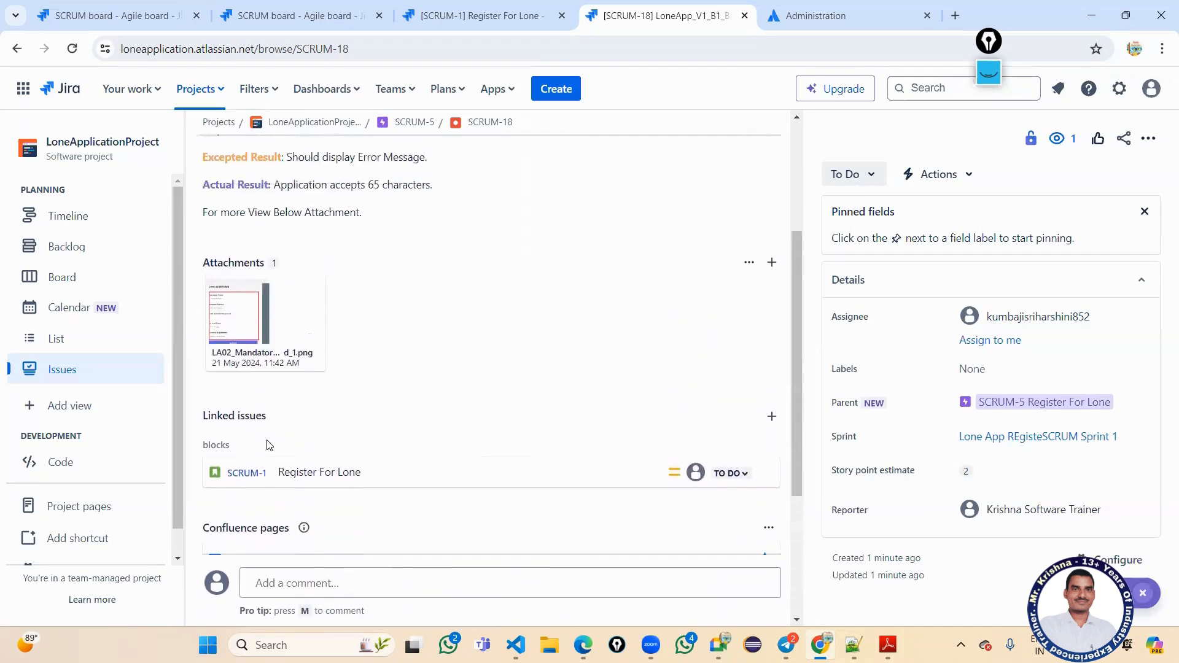
scroll(305, 419, up, 2)
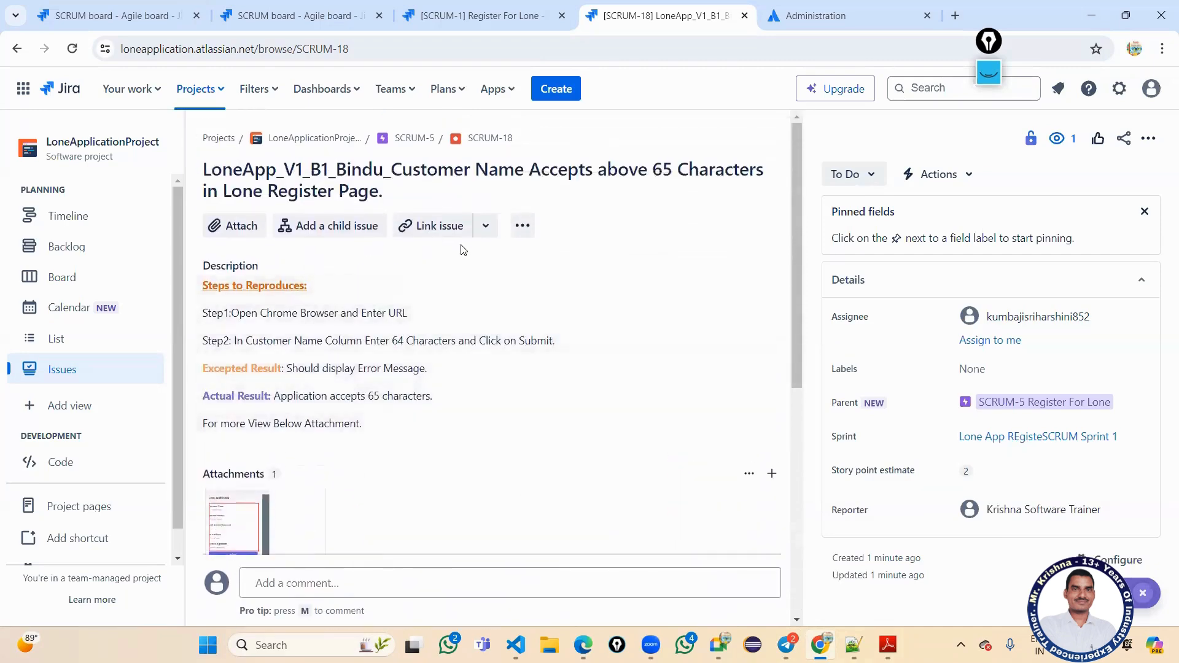
scroll(330, 367, down, 2)
scroll(363, 453, down, 5)
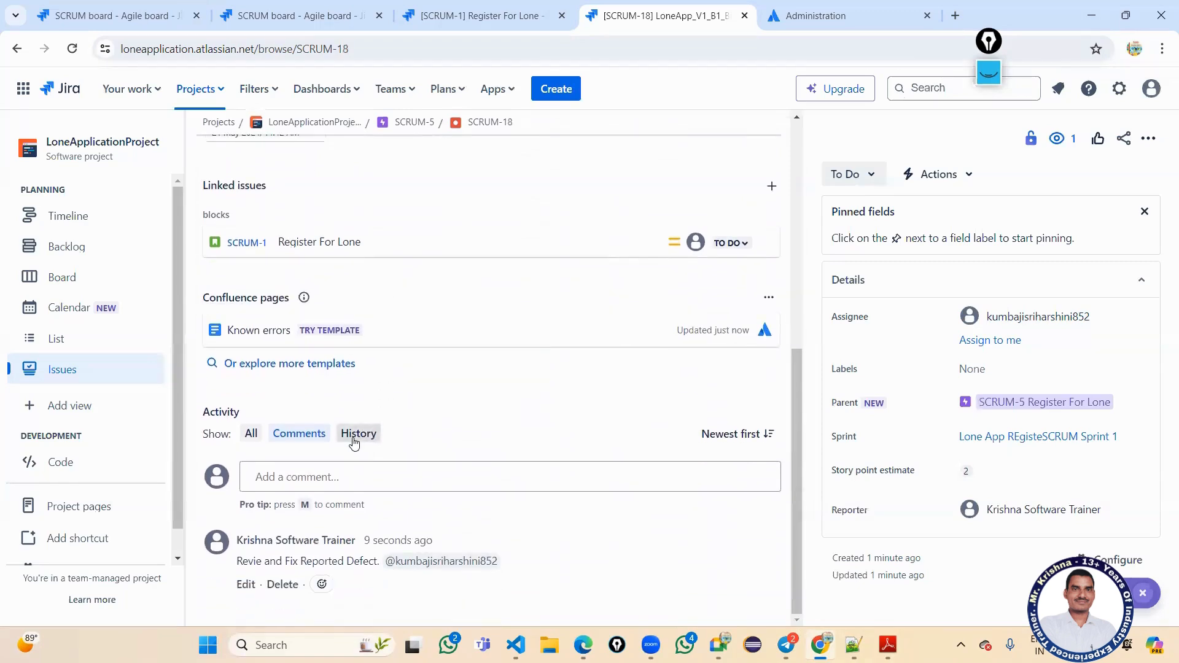
scroll(363, 453, up, 3)
click(514, 16)
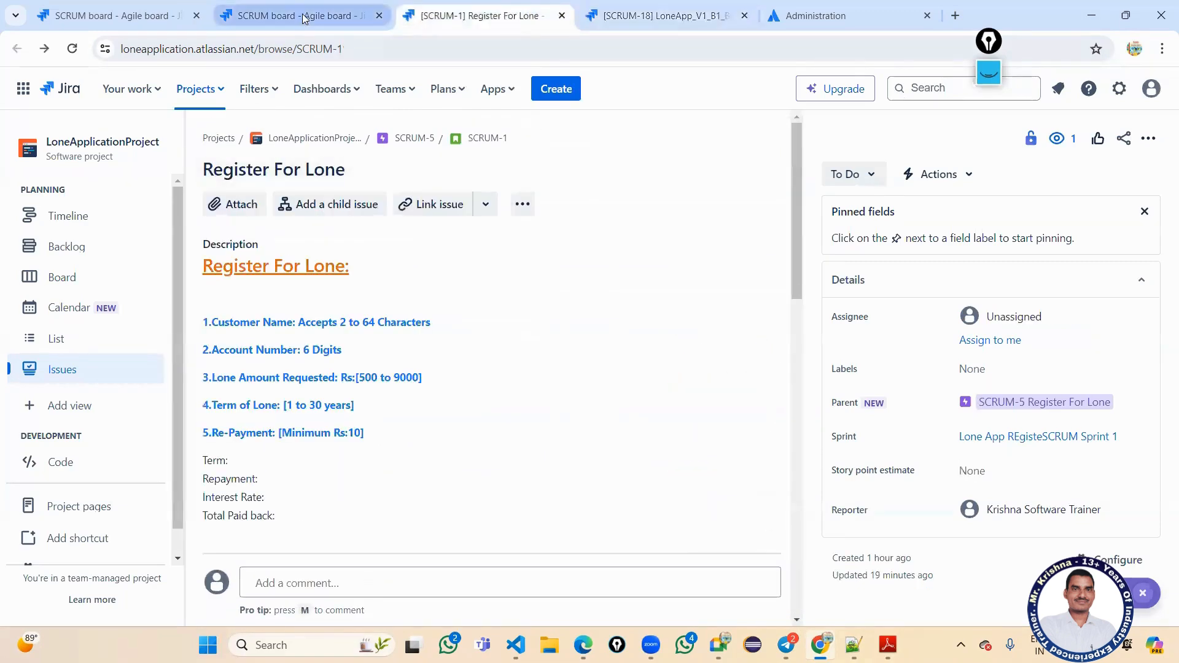
click(283, 16)
click(485, 16)
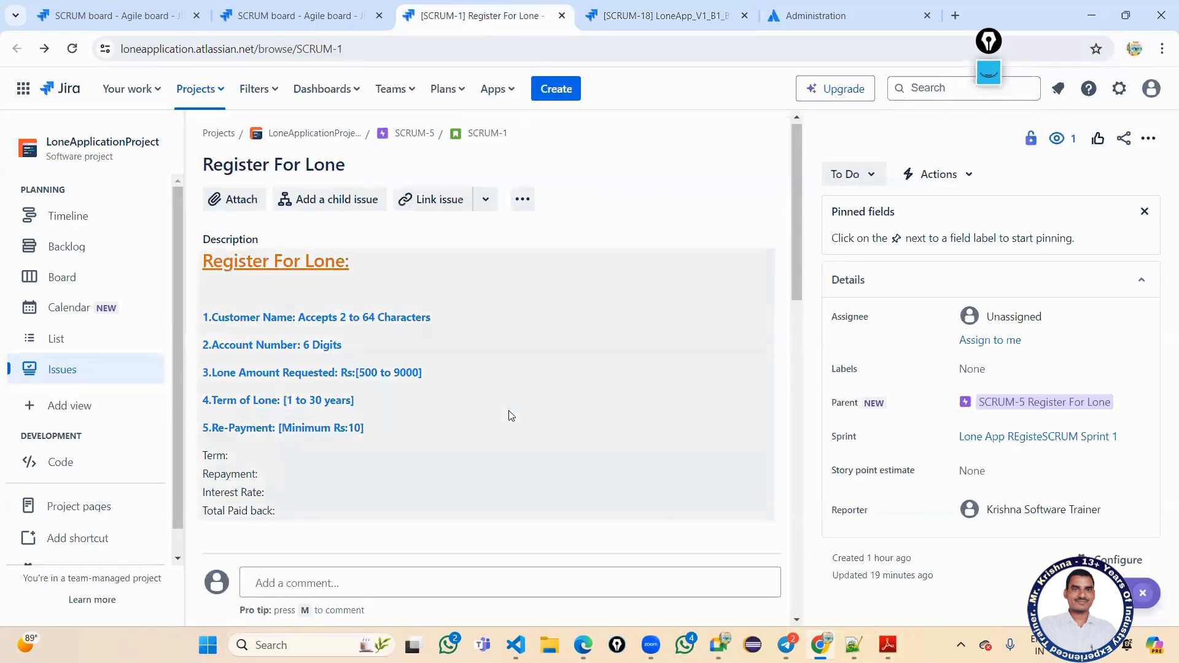
scroll(508, 414, down, 12)
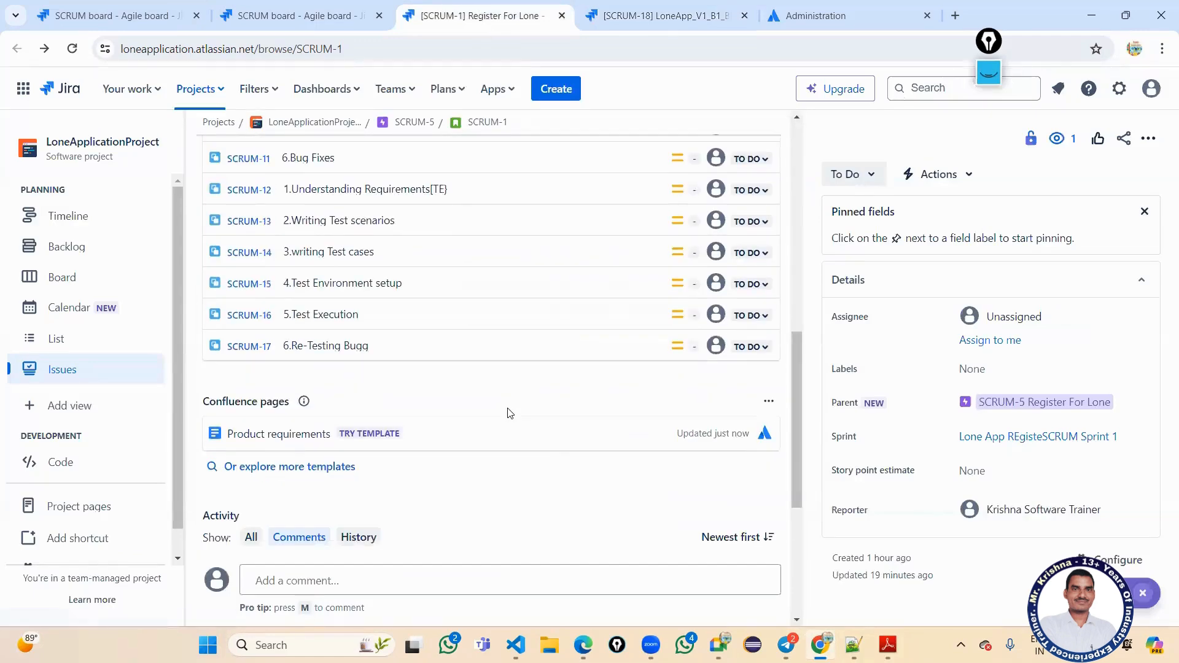
scroll(508, 405, up, 3)
scroll(532, 311, up, 3)
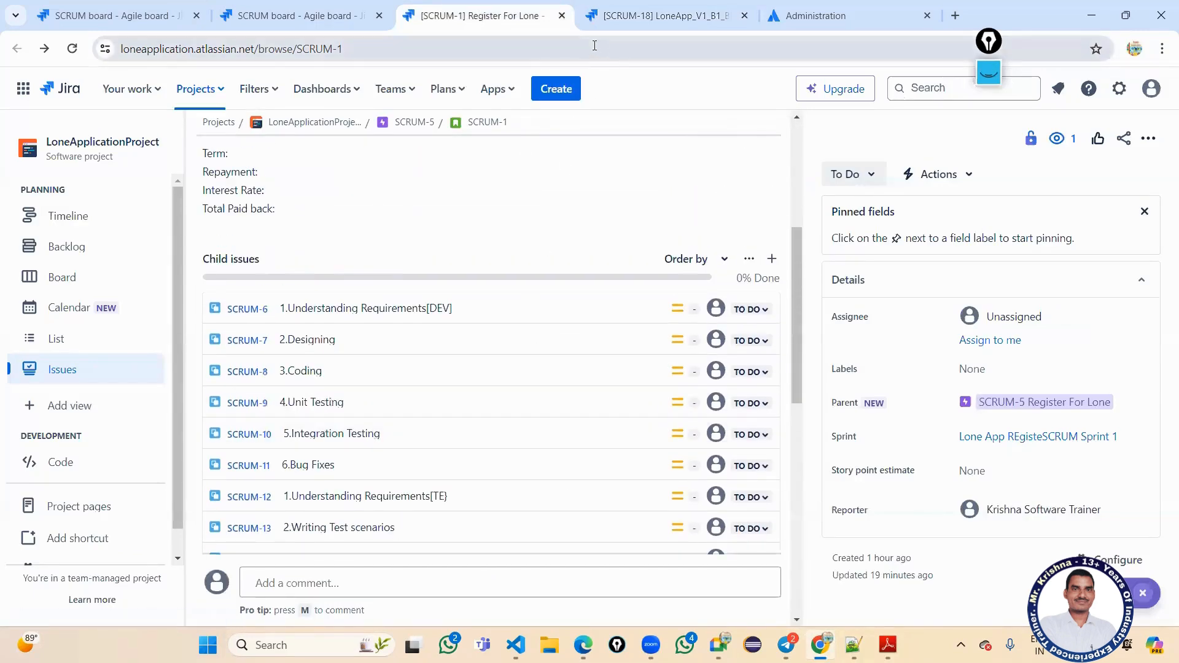
click(620, 18)
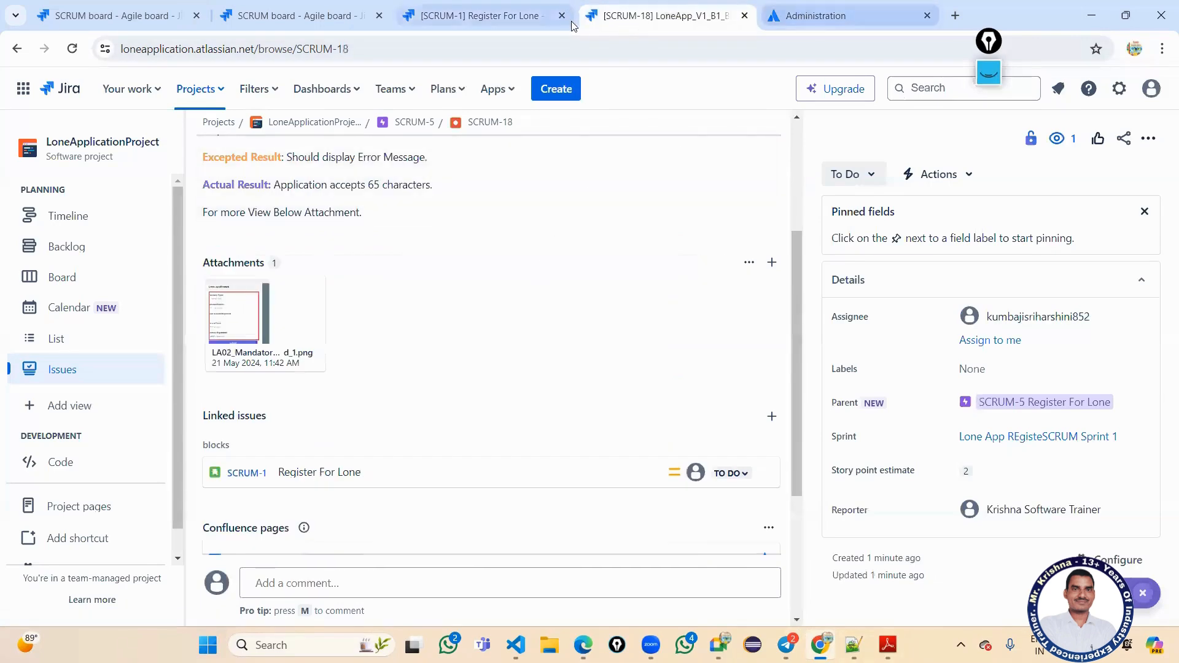
scroll(482, 352, up, 5)
scroll(343, 298, down, 3)
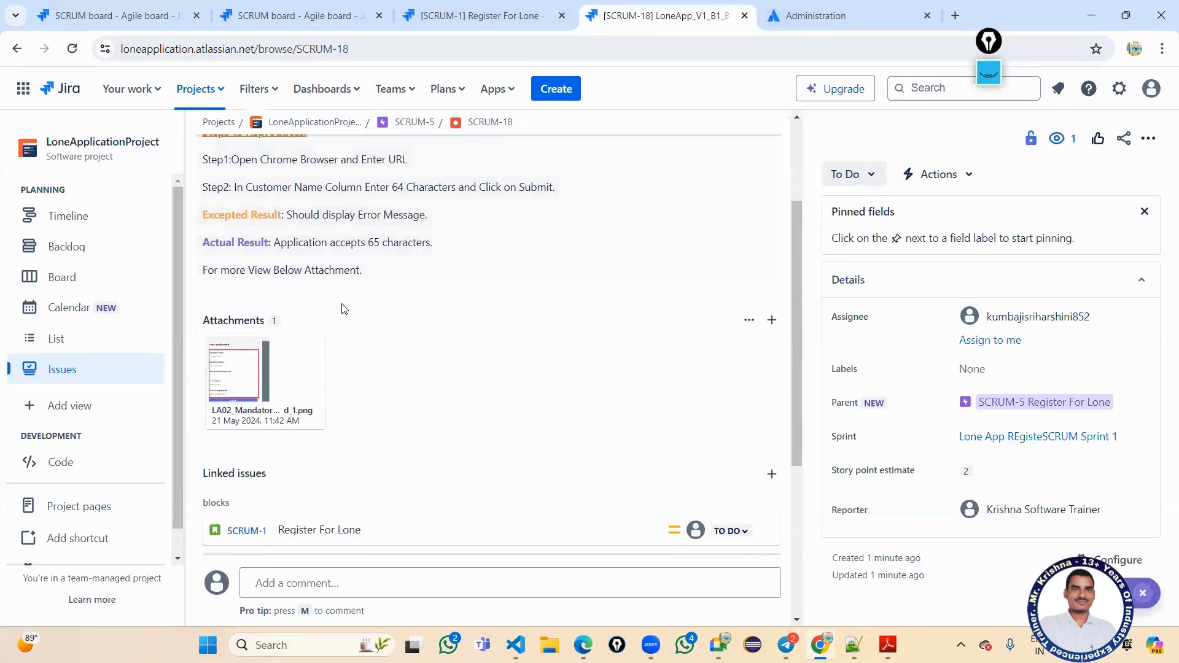
scroll(344, 309, down, 5)
scroll(344, 309, up, 10)
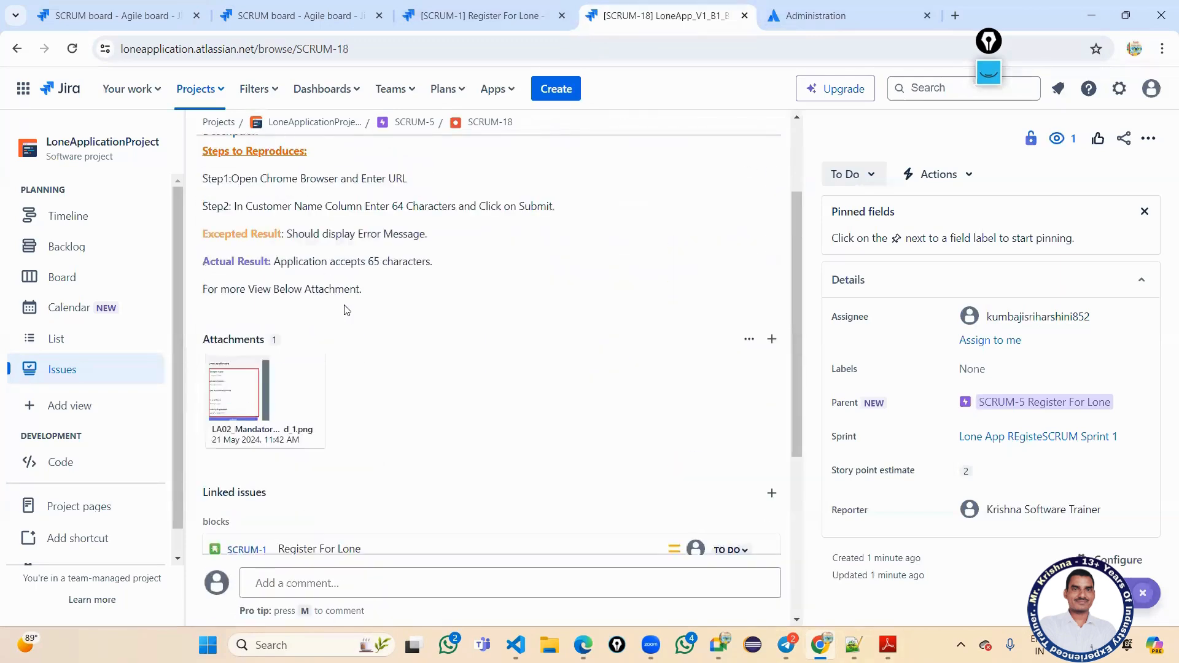
click(293, 18)
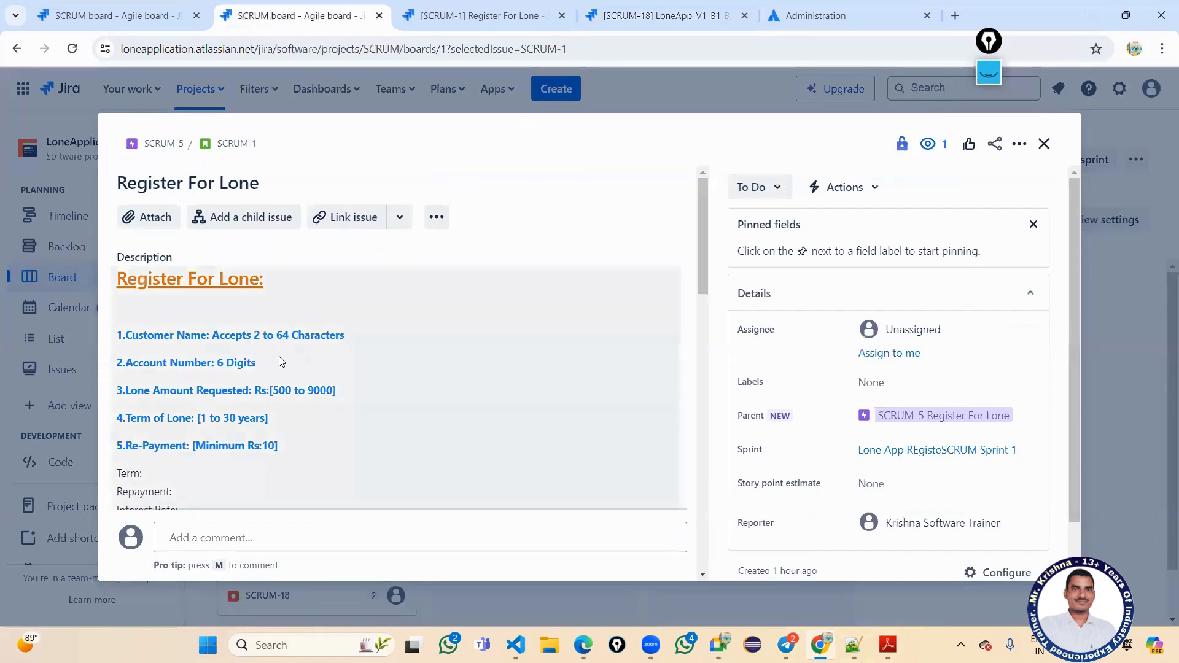
Close the SCRUM-1 details and inspect the SCRUM-1 card's actions on the board without choosing any.
scroll(280, 361, down, 10)
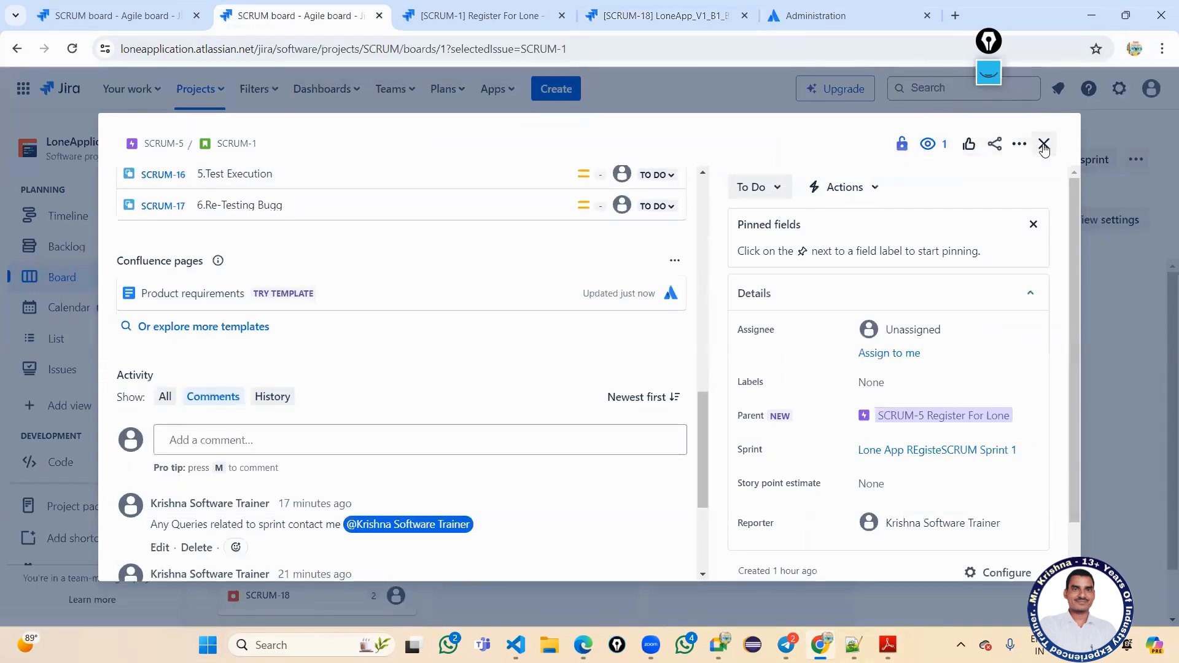
click(1044, 145)
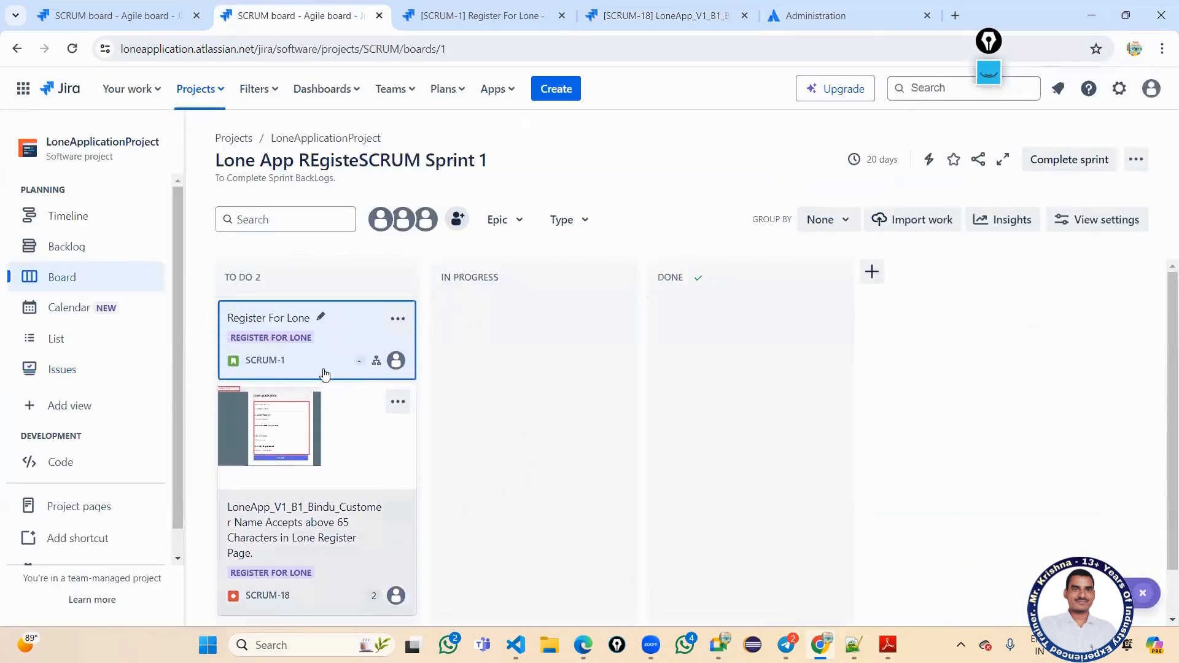
scroll(337, 522, down, 1)
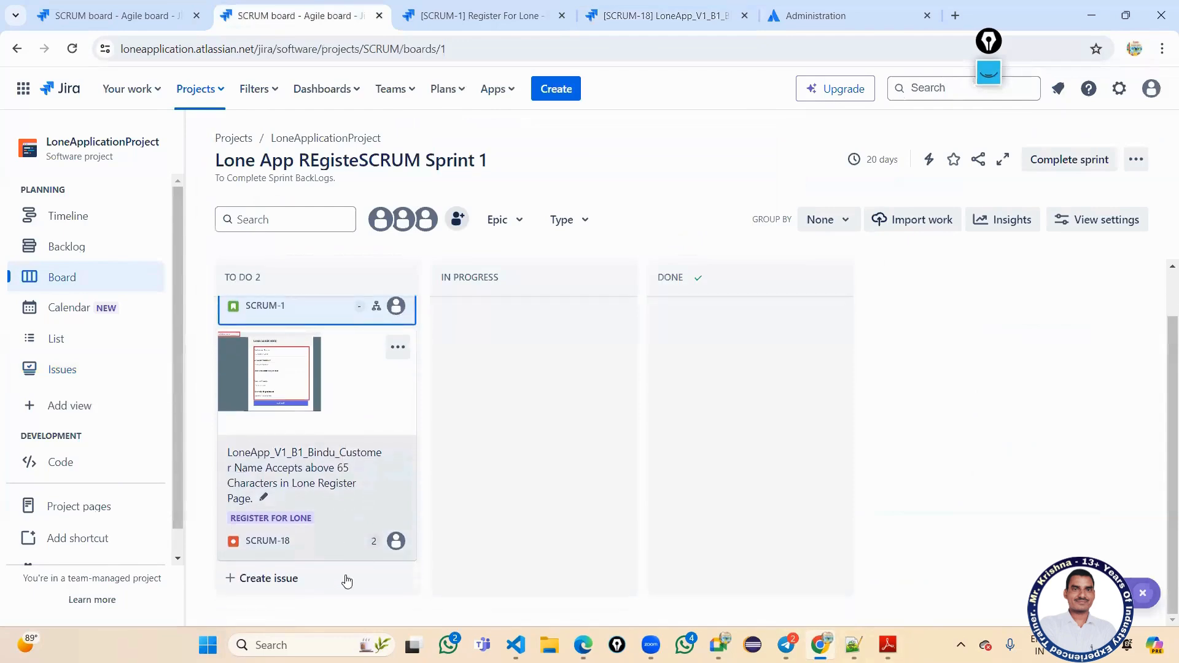
scroll(368, 466, up, 1)
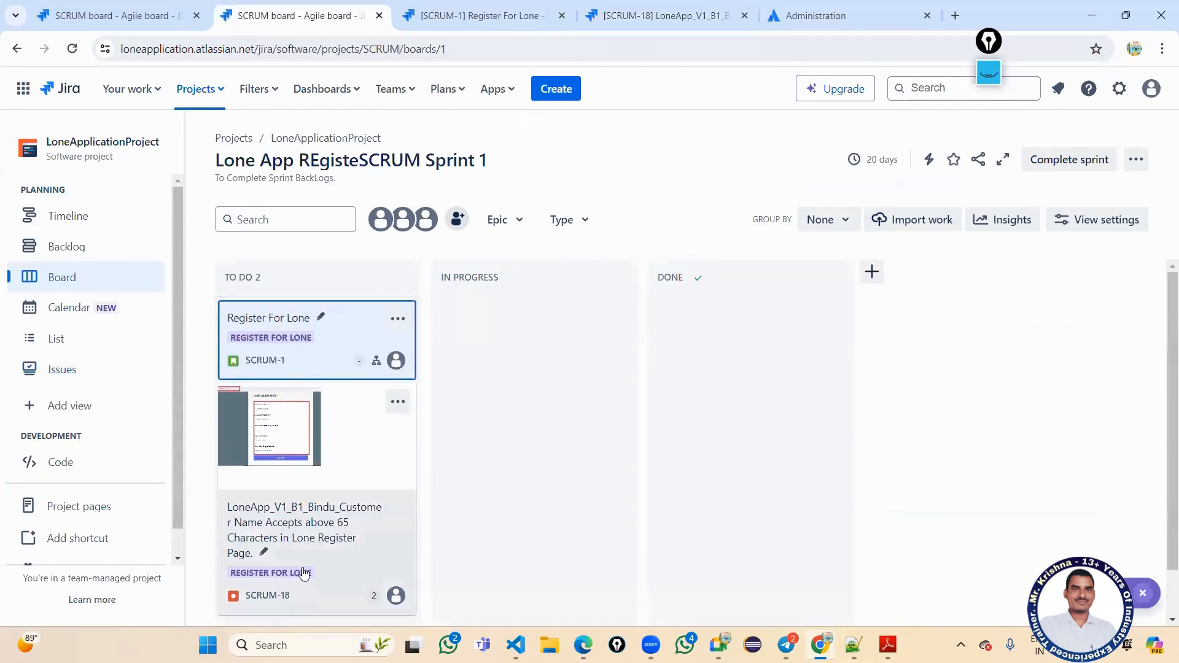
click(404, 321)
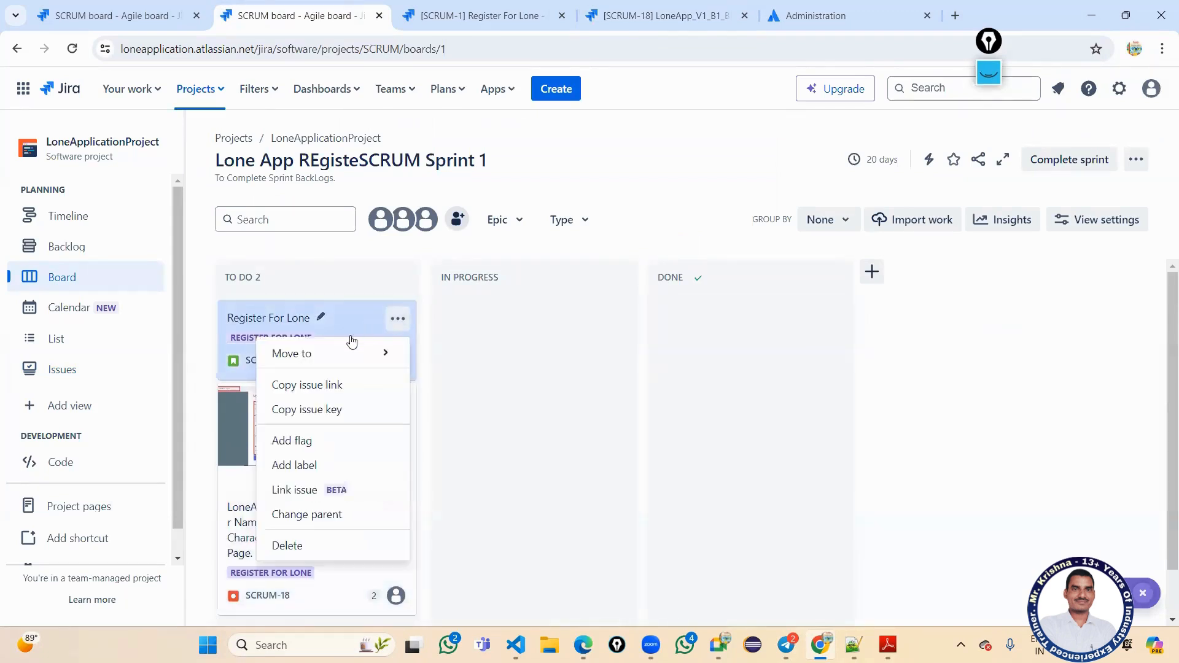
click(485, 382)
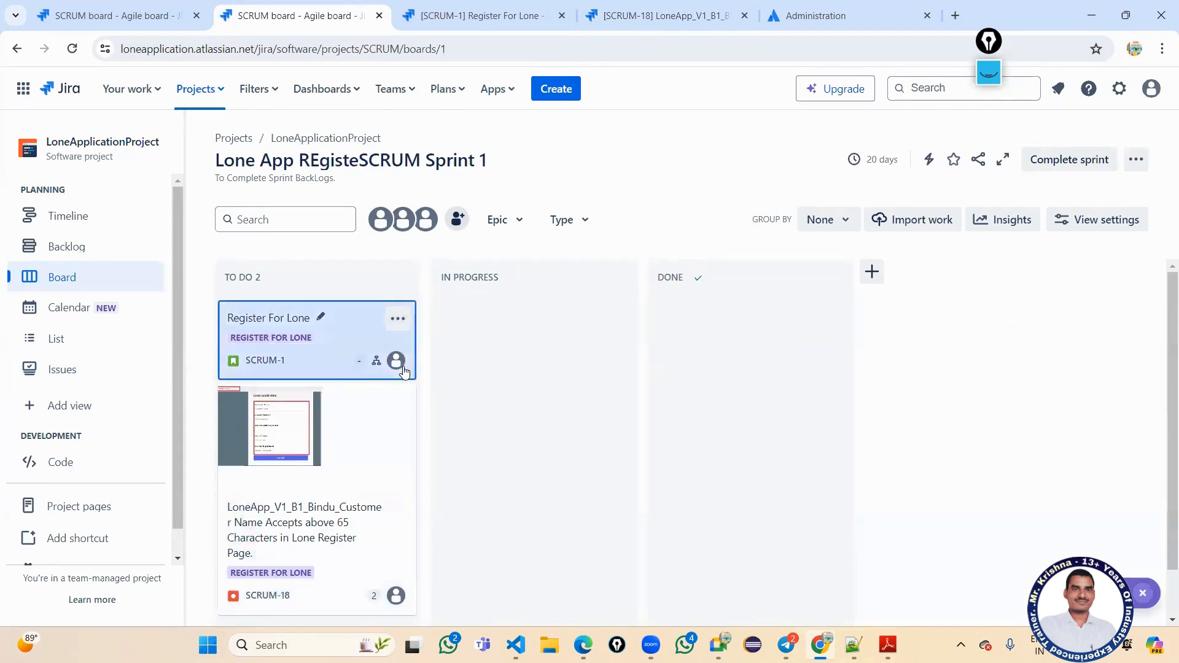
click(394, 319)
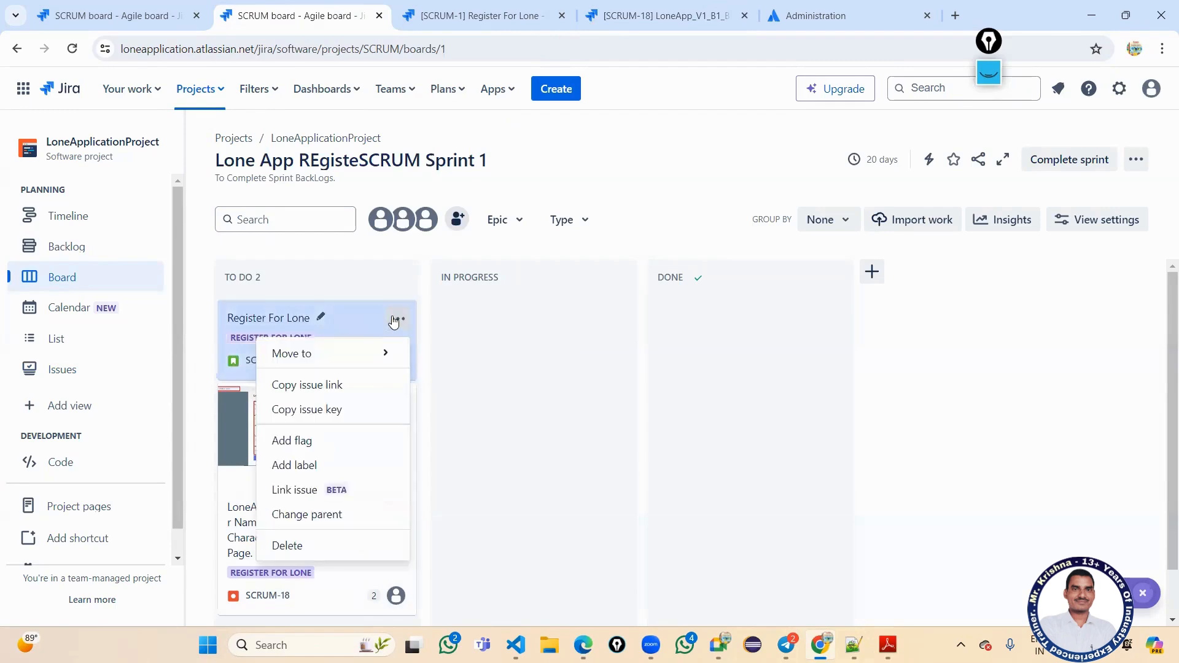
click(477, 395)
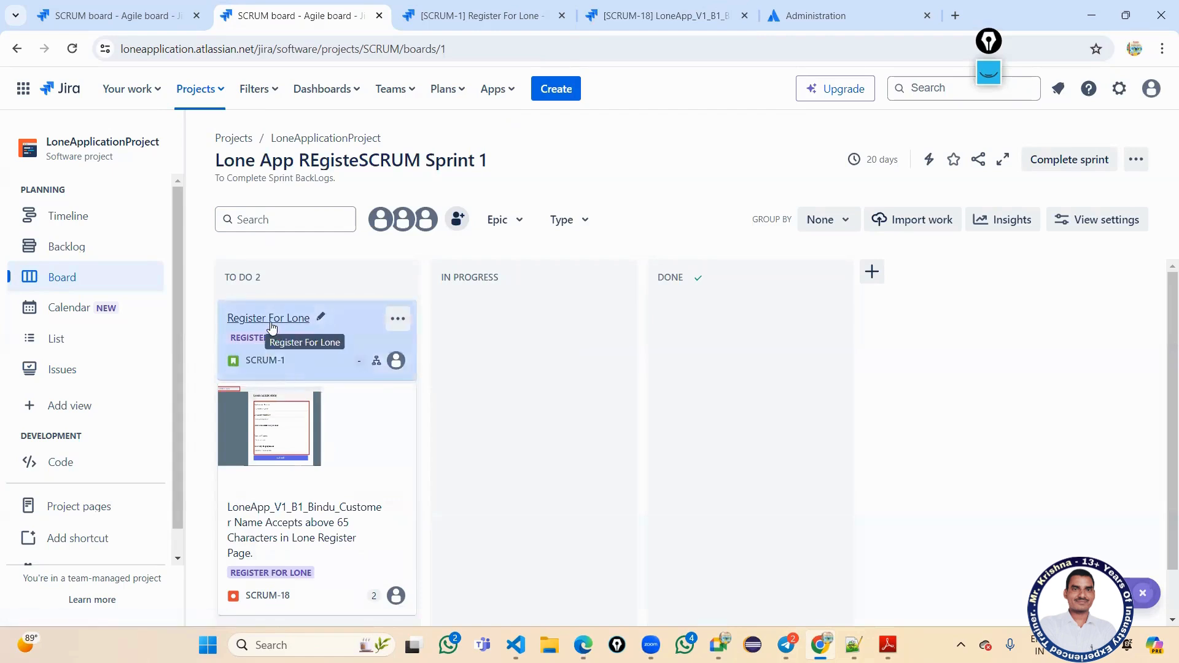
Open story SCRUM-1 and set its Bug Fixes subtask SCRUM-11 to In Progress.
click(270, 328)
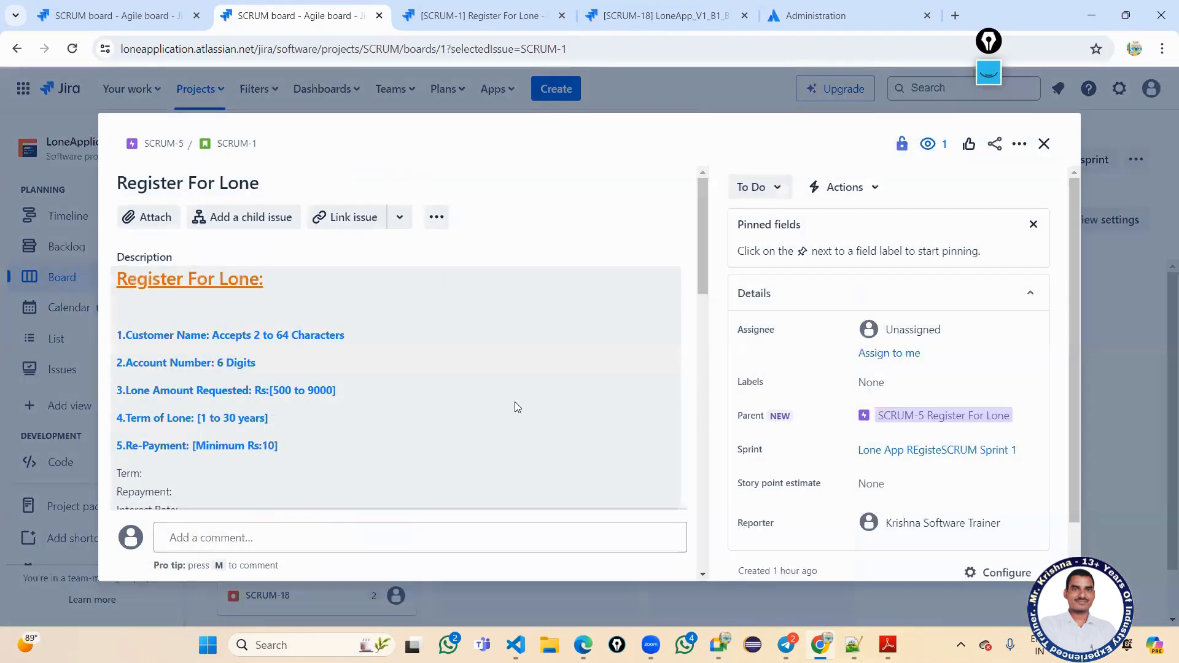
scroll(522, 396, down, 5)
scroll(526, 393, down, 5)
scroll(526, 391, up, 1)
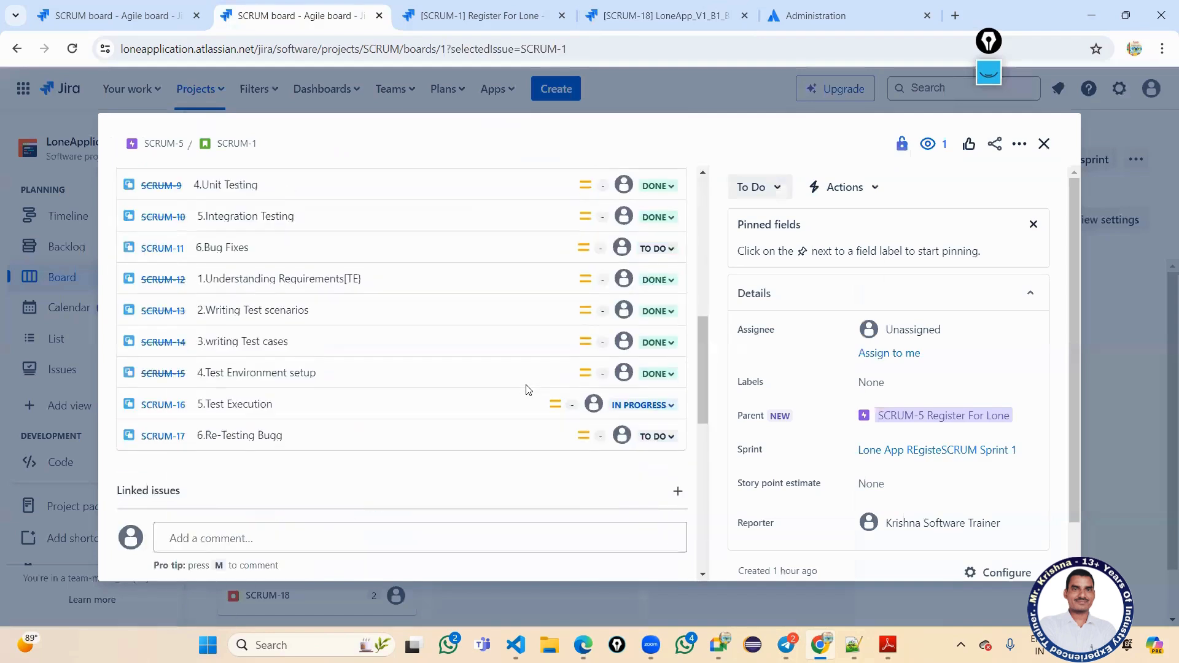
scroll(535, 404, up, 2)
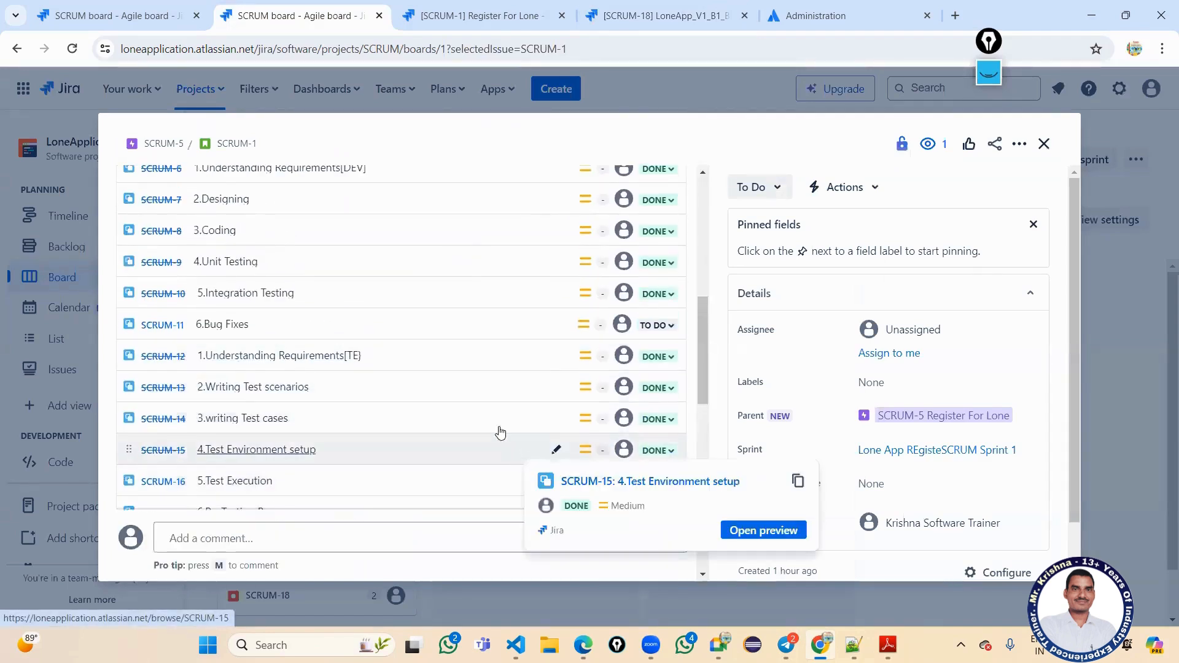
click(658, 327)
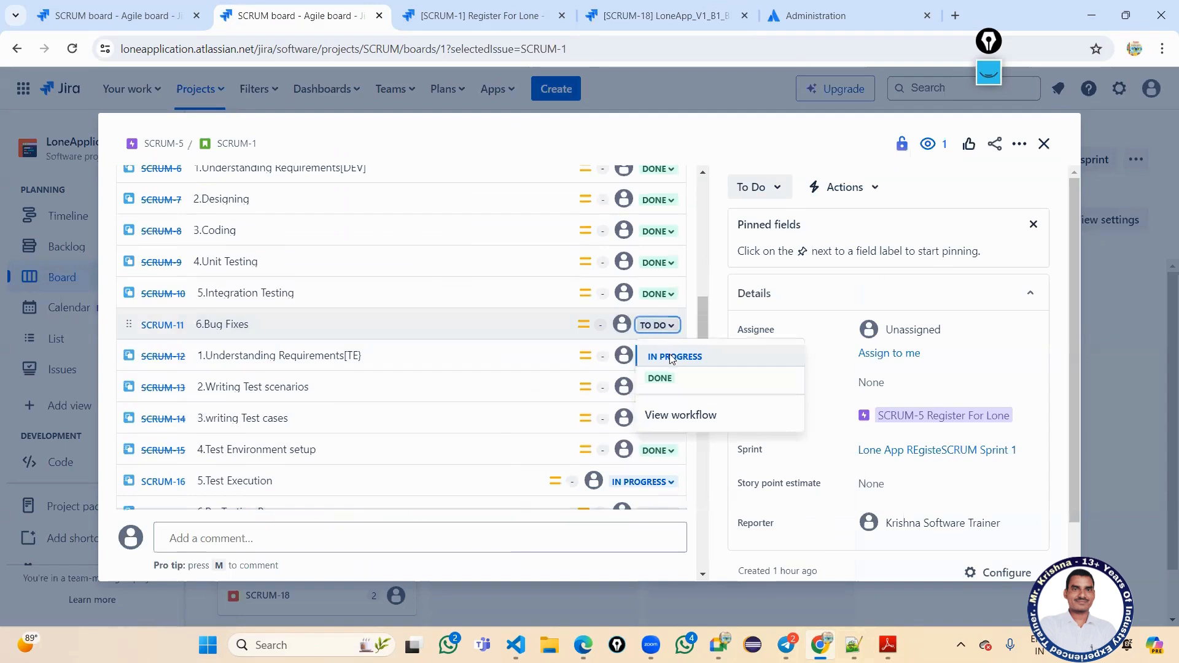
click(671, 355)
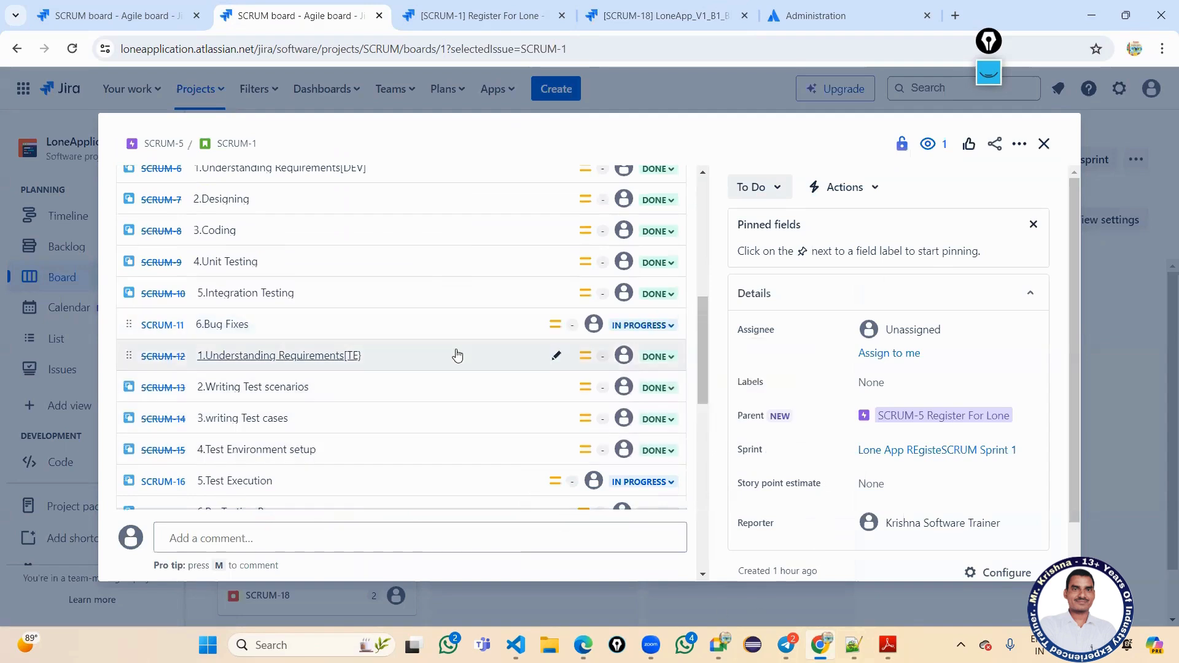
Review the child issues and switch to the browser tab showing SCRUM-1's full page.
mouse_move(456, 353)
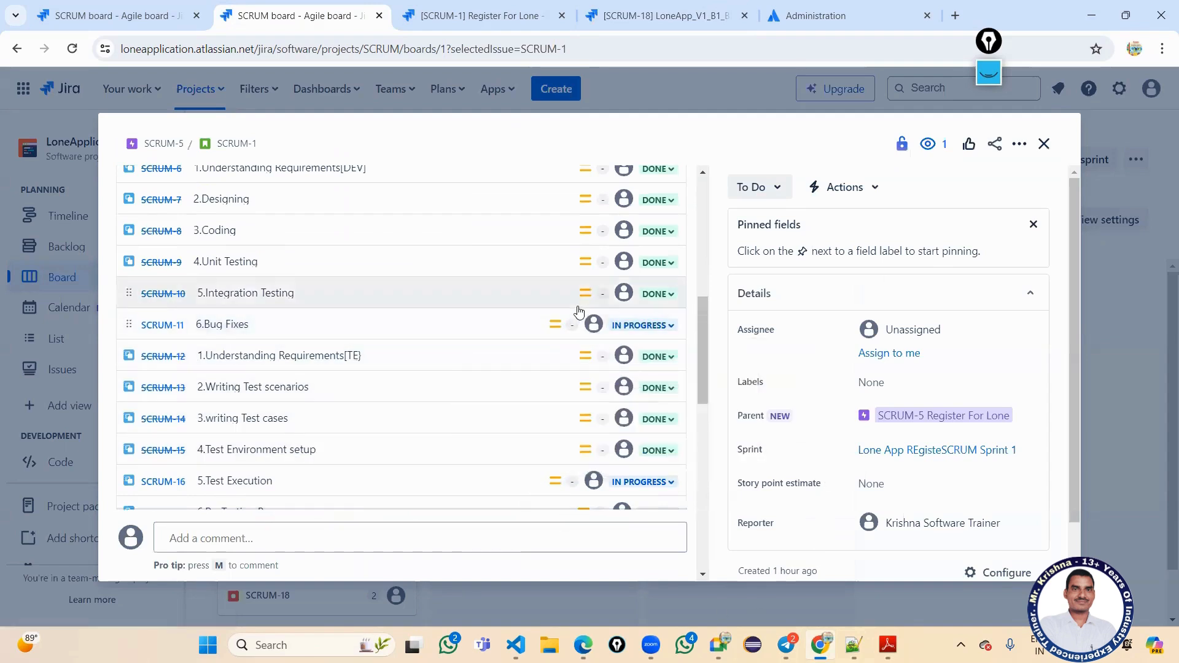
scroll(563, 312, down, 3)
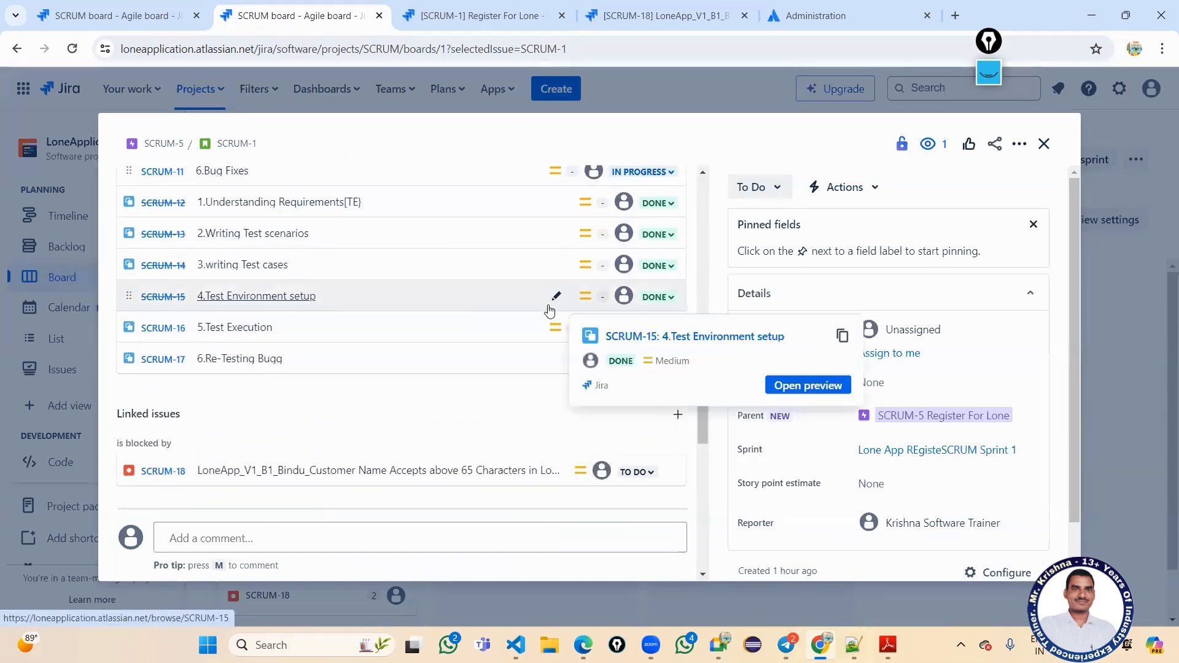
scroll(494, 377, up, 2)
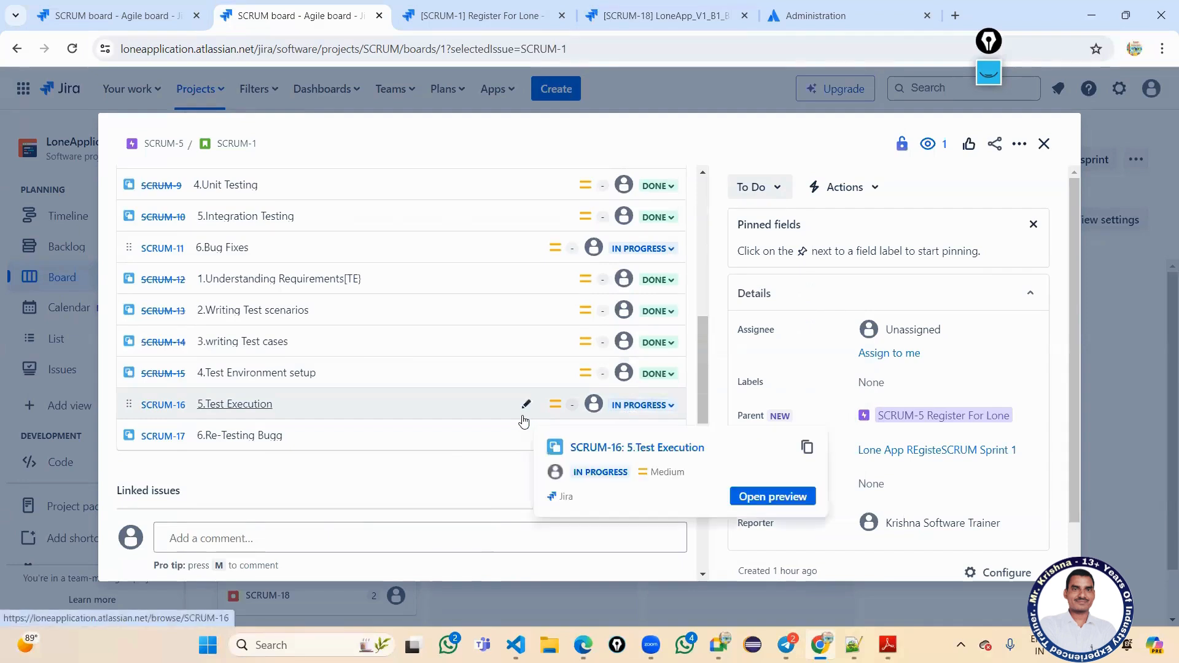
scroll(525, 416, up, 4)
key(ctrl+Tab)
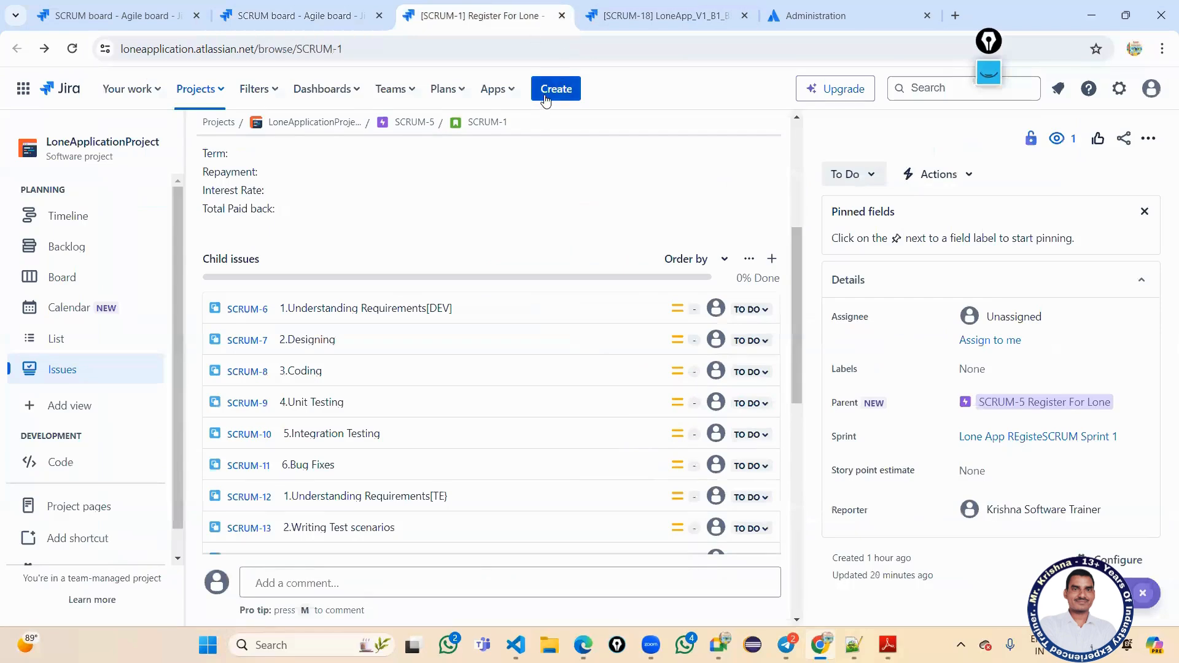
click(545, 100)
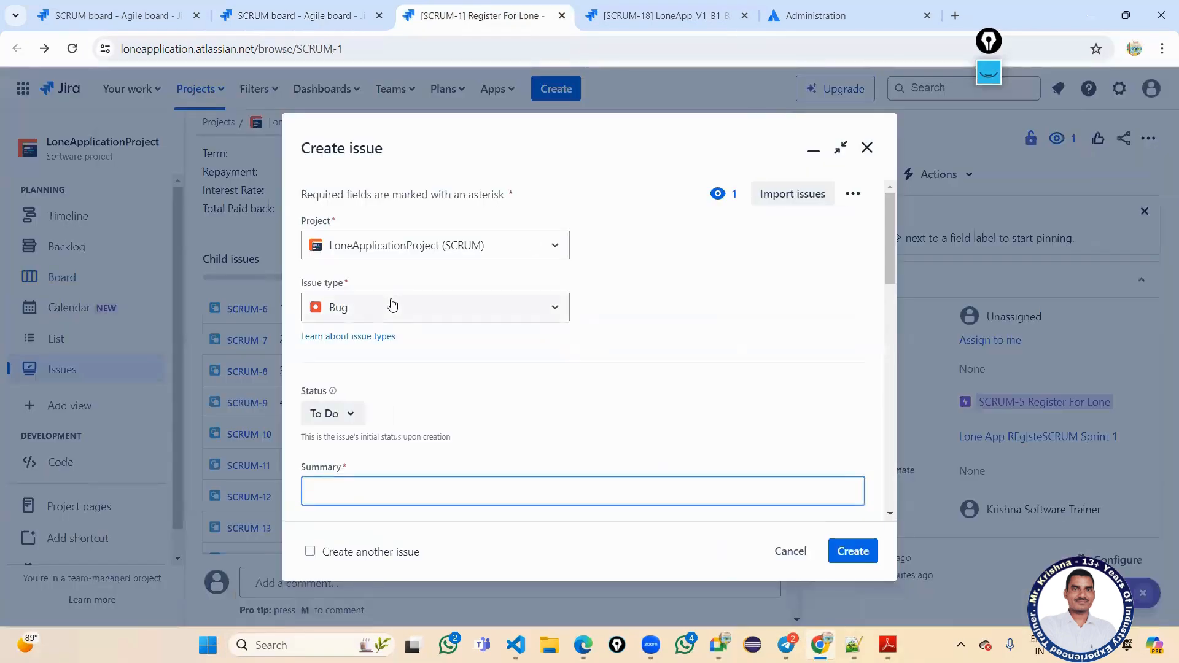
click(392, 306)
click(367, 397)
scroll(519, 444, down, 5)
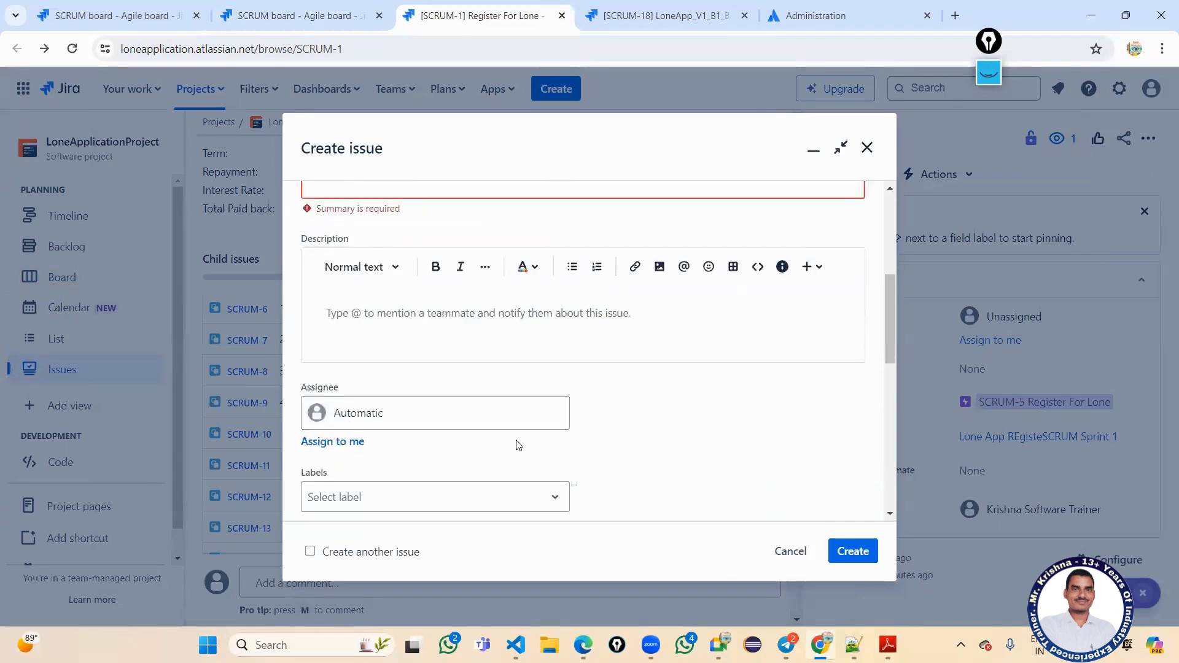
scroll(519, 444, down, 10)
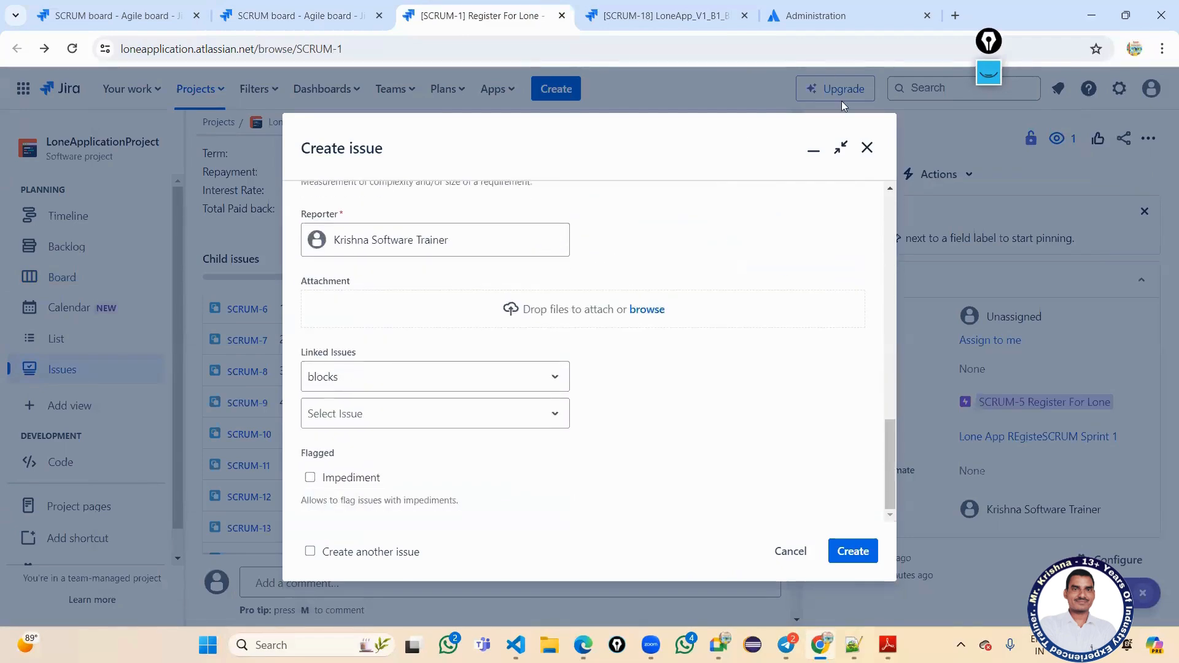
click(866, 152)
scroll(498, 409, down, 2)
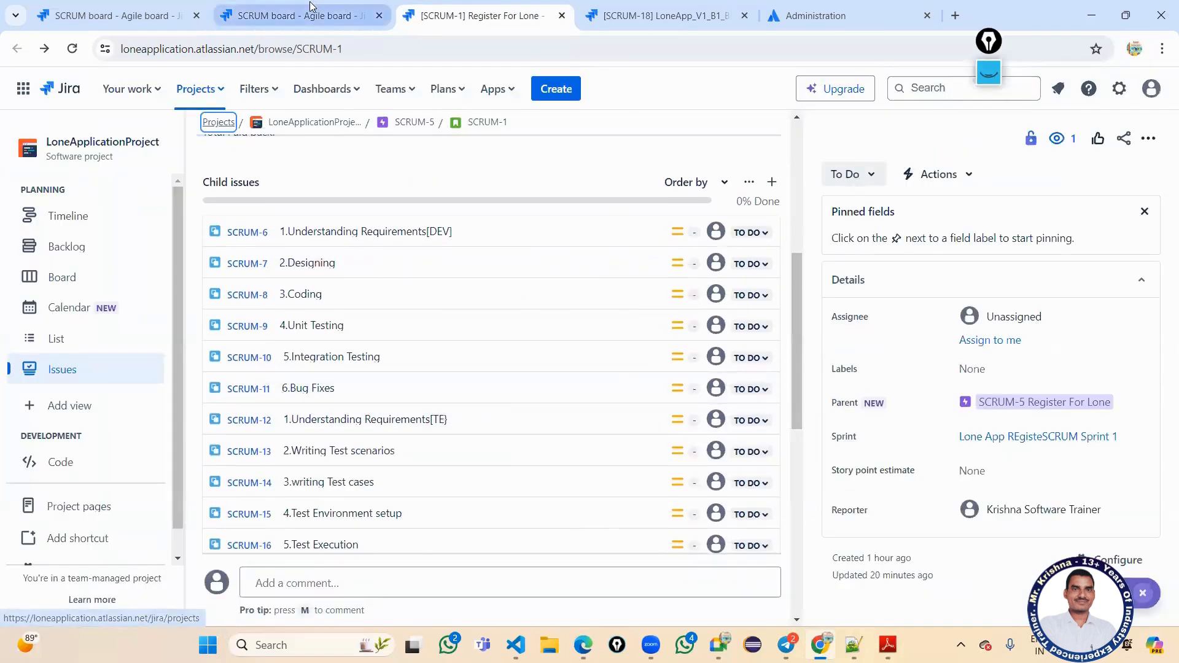
click(295, 16)
scroll(596, 404, down, 3)
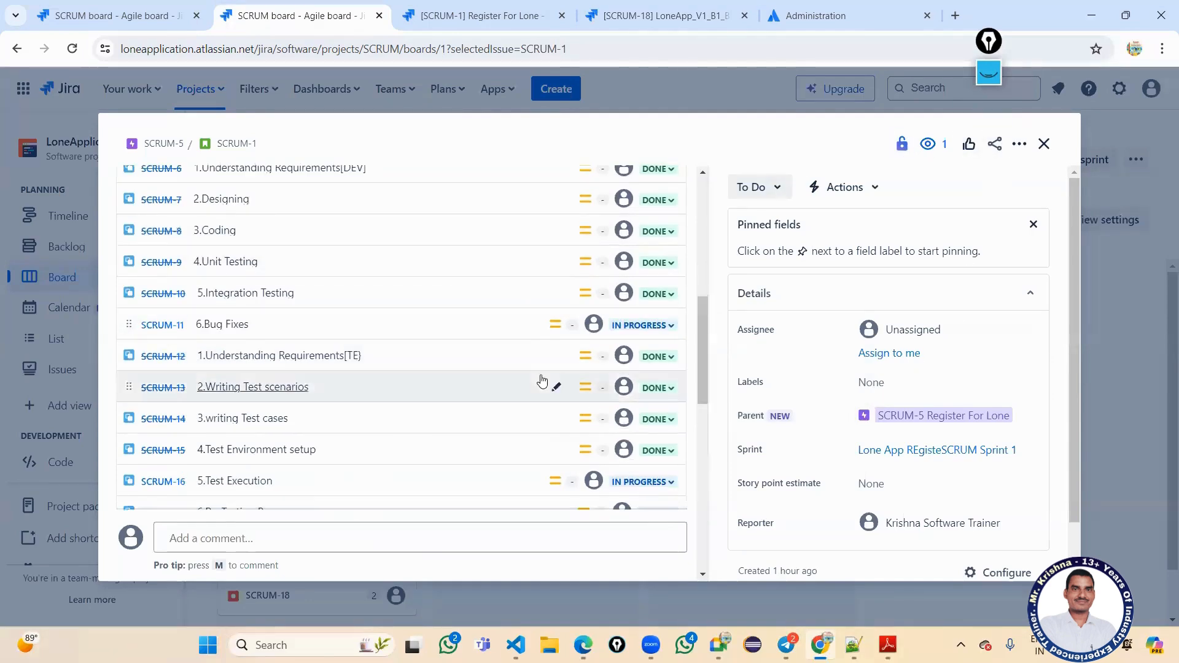
Mark SCRUM-11 Bug Fixes Done and set SCRUM-17 Re-Testing Bugg to In Progress.
click(636, 326)
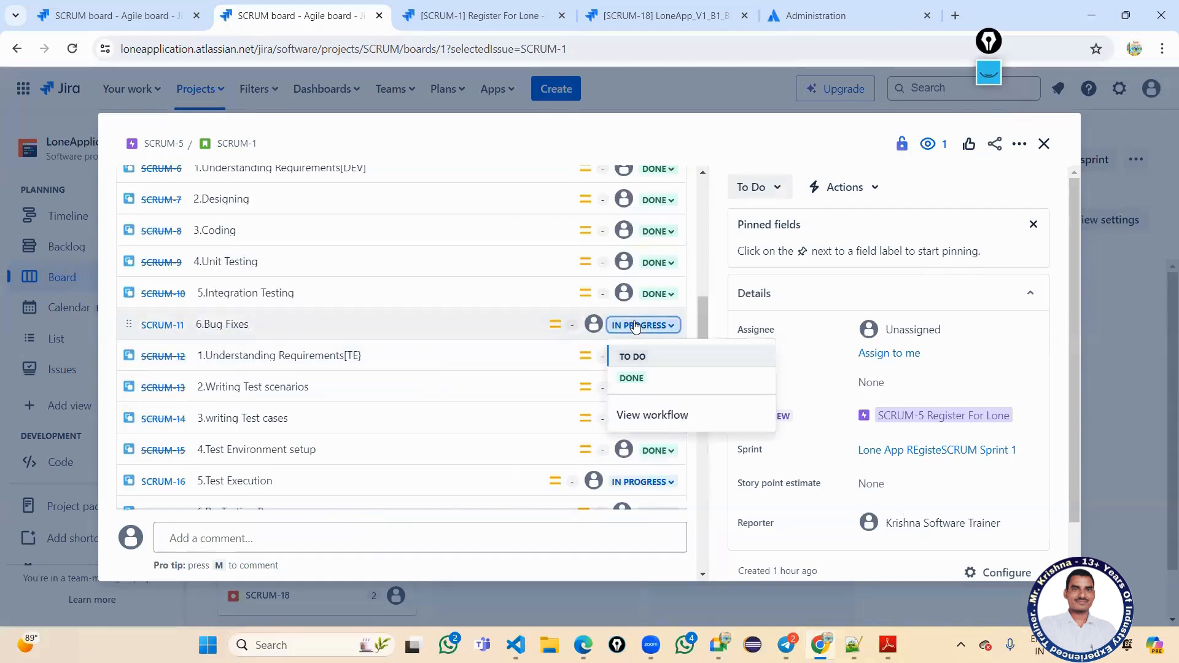
click(633, 379)
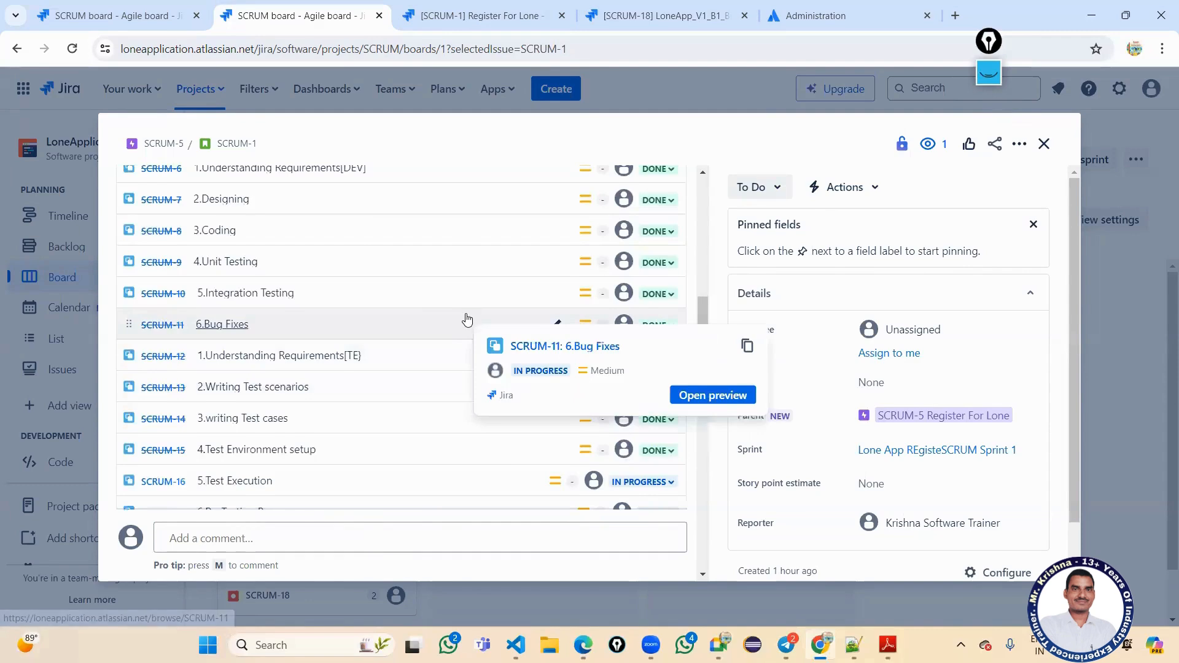
scroll(466, 326, down, 3)
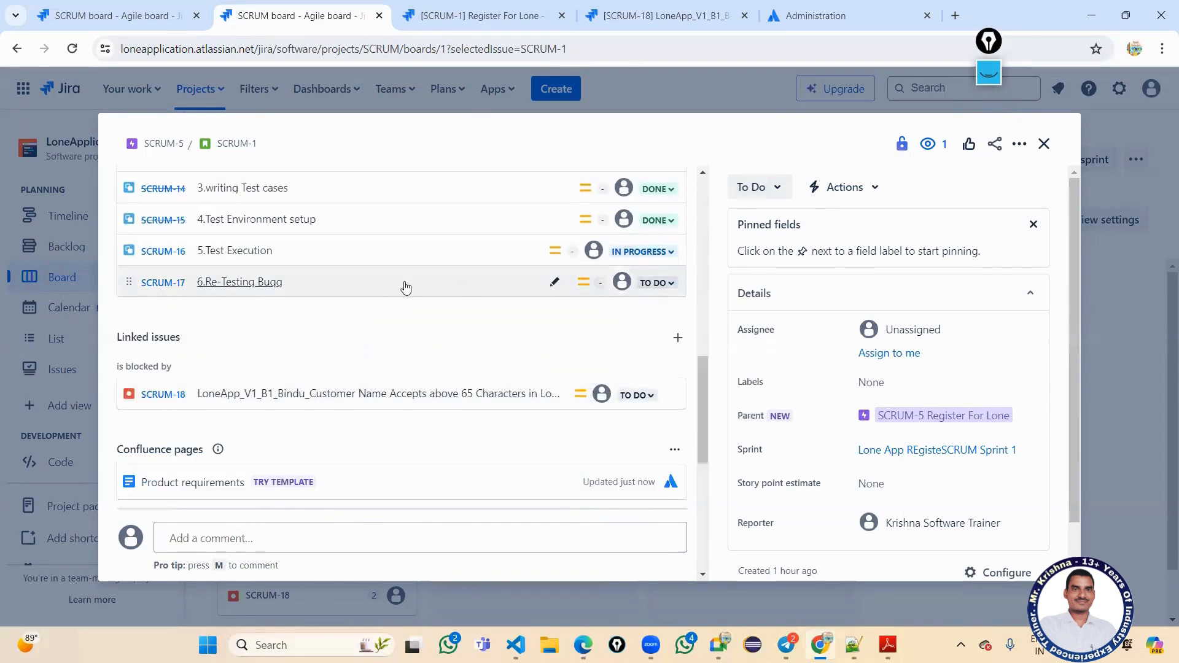
click(660, 287)
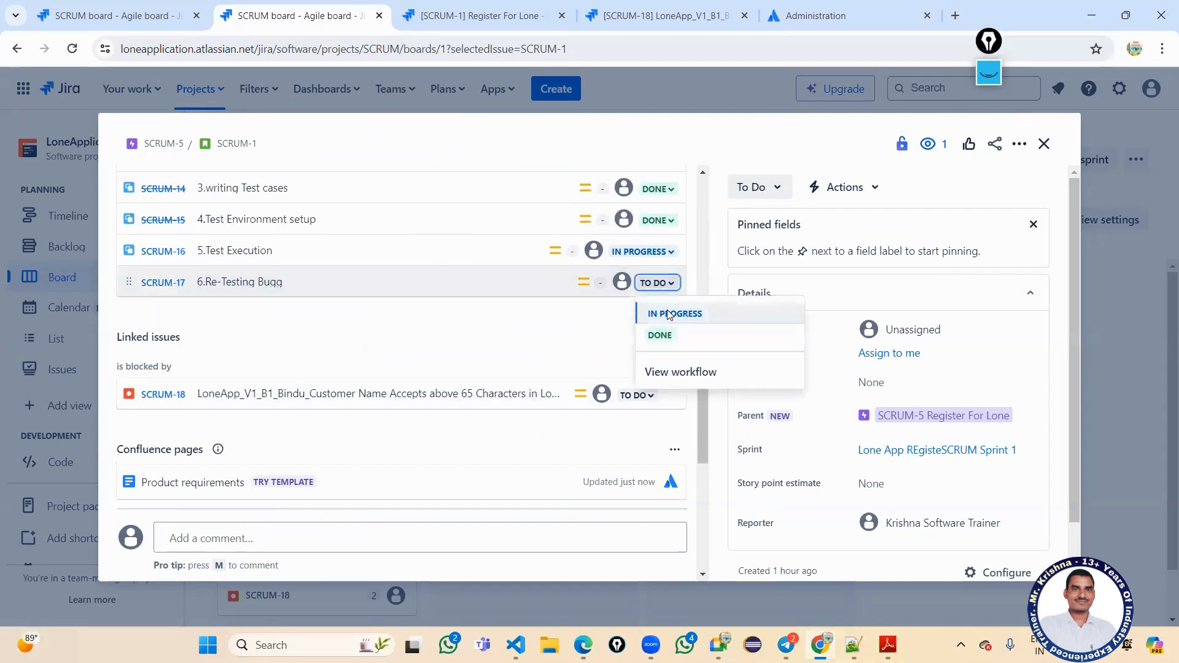
click(669, 315)
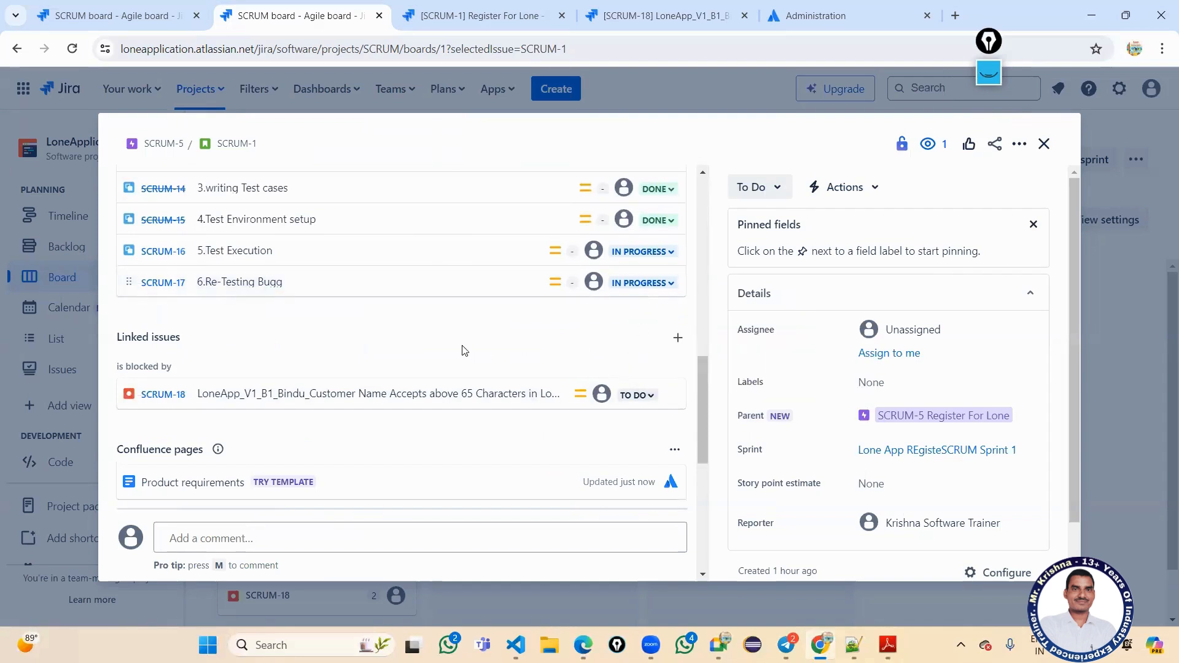
scroll(466, 348, up, 4)
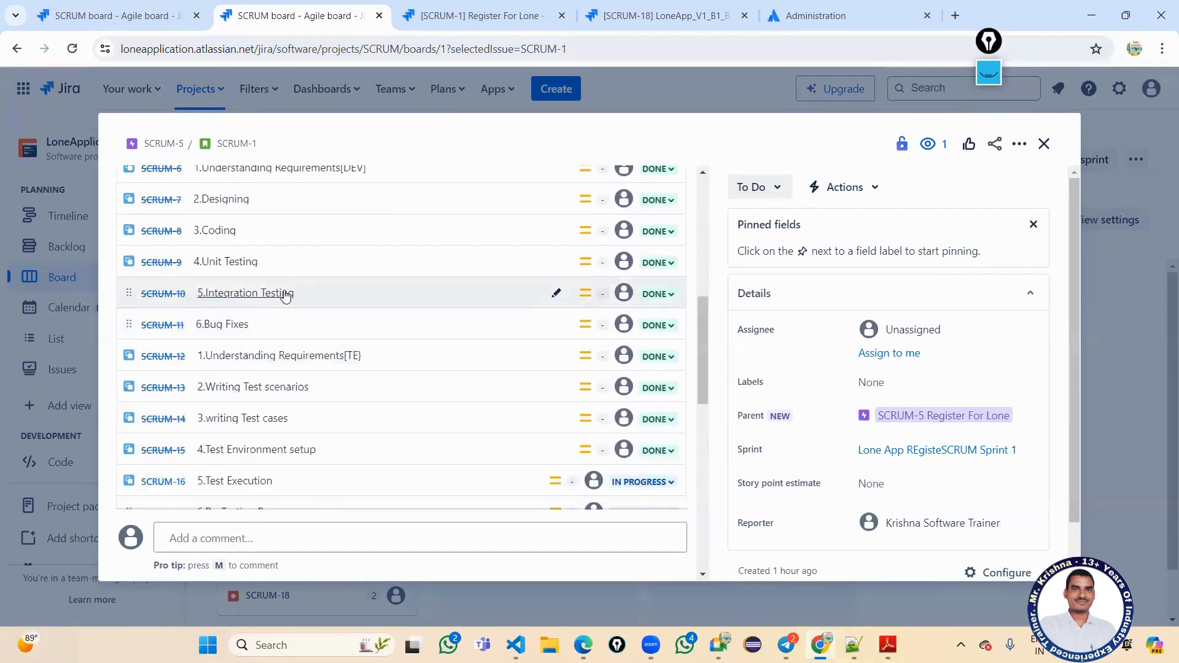
Mark the SCRUM-16 Test Execution subtask Done and return SCRUM-11 to Done.
click(659, 325)
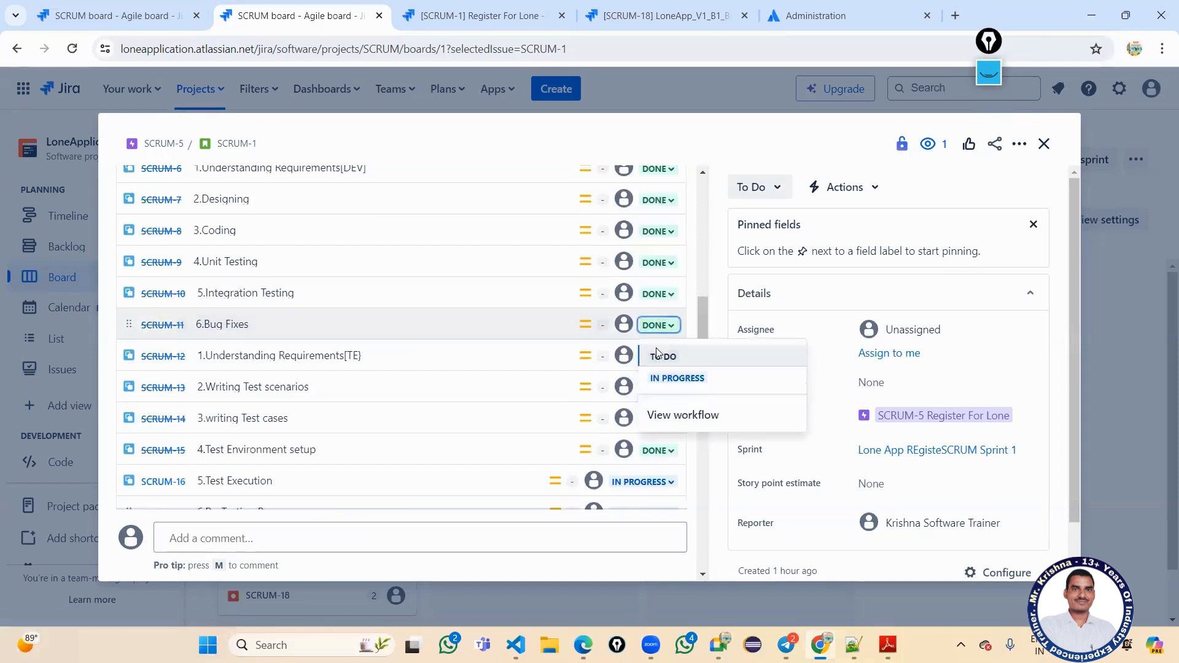
click(664, 377)
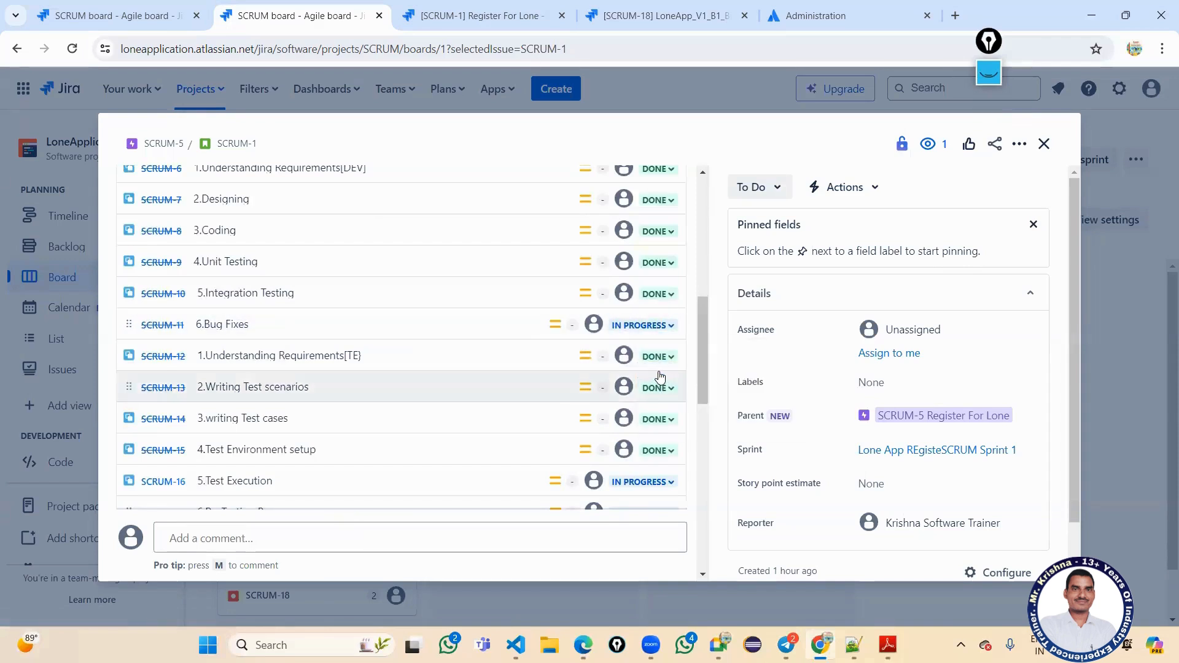
scroll(626, 381, down, 2)
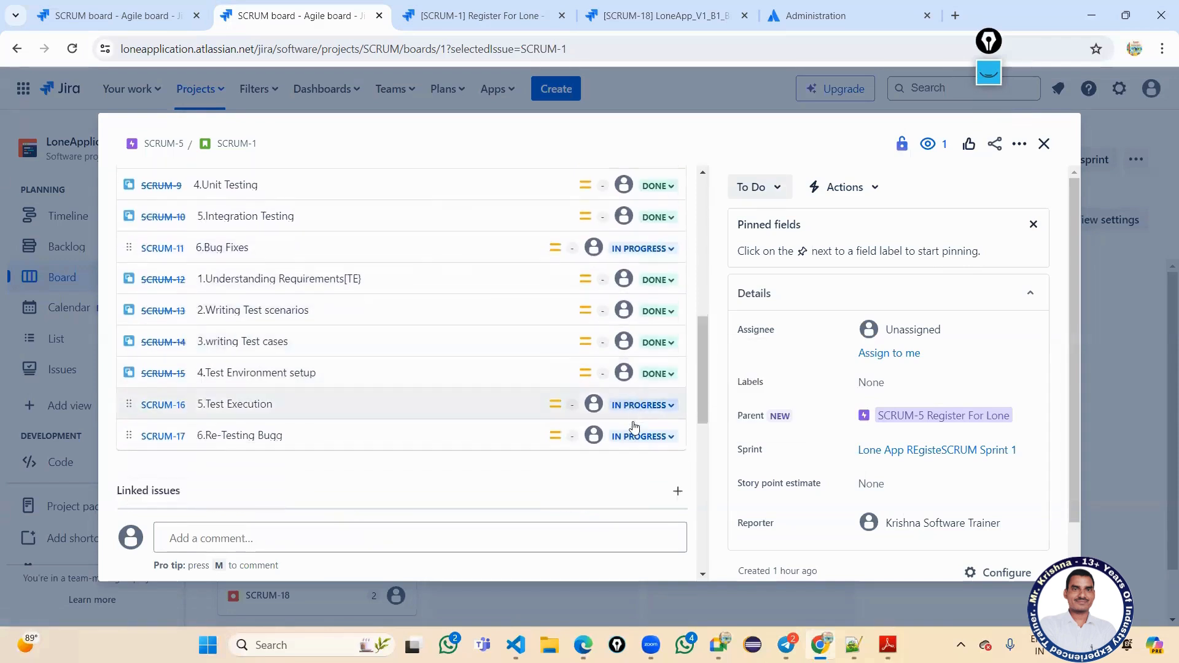
click(637, 405)
click(633, 459)
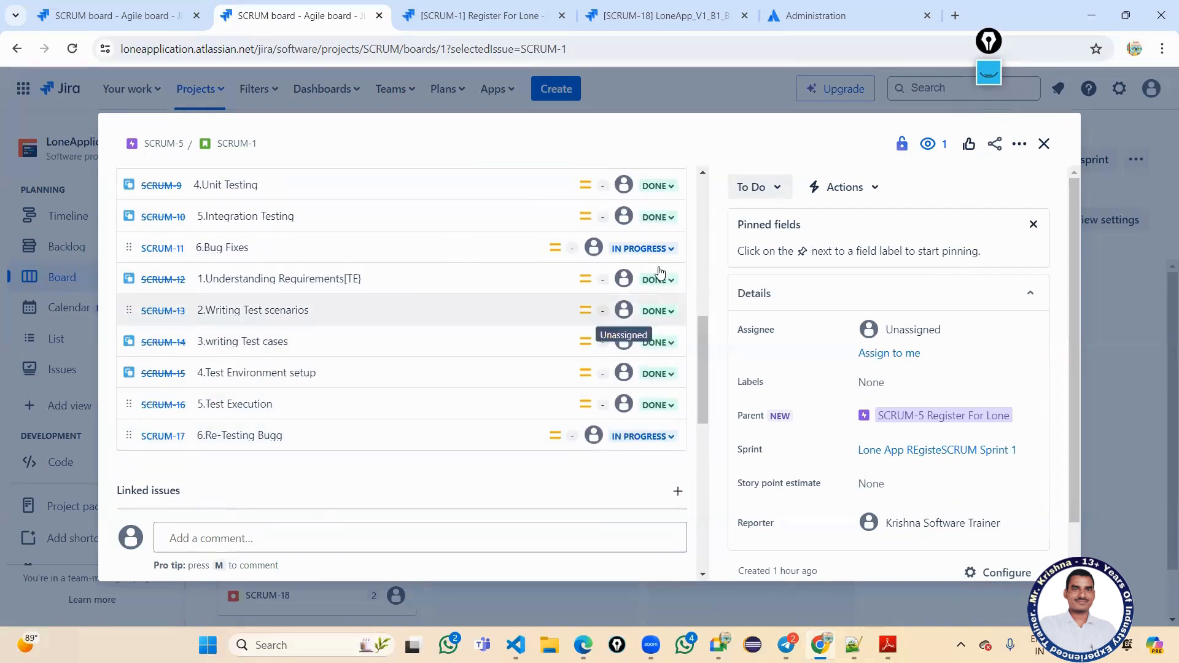
click(643, 249)
click(653, 303)
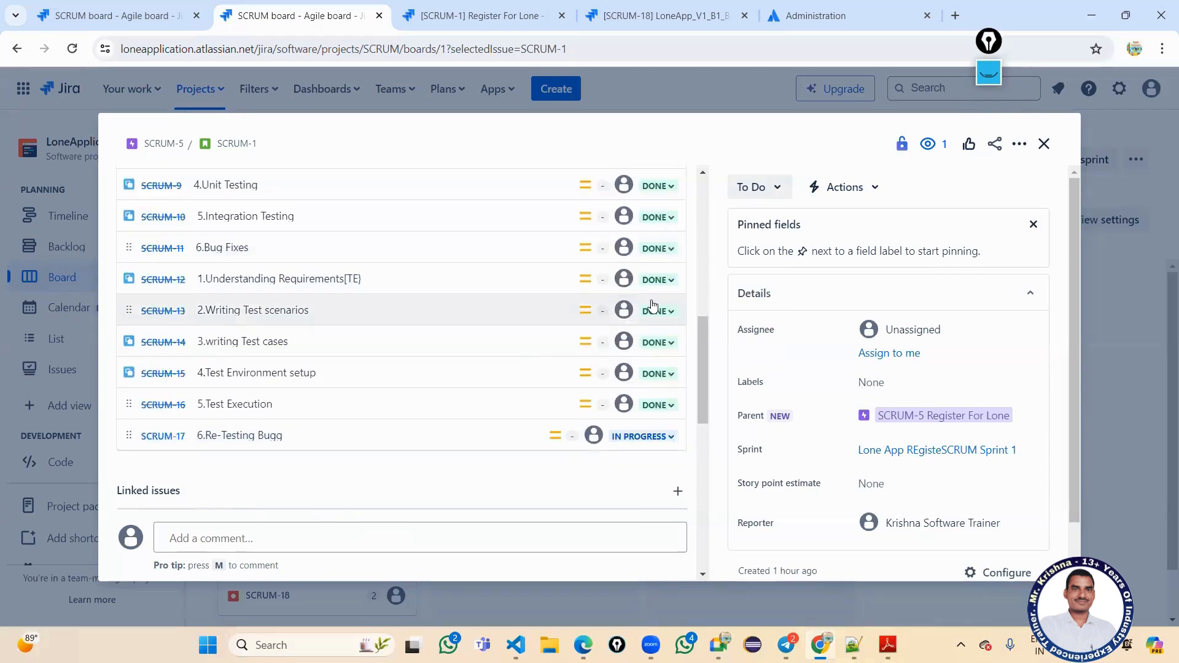
Toggle SCRUM-11 back to In Progress and Done again, then open SCRUM-17 Re-Testing Bugg.
click(634, 438)
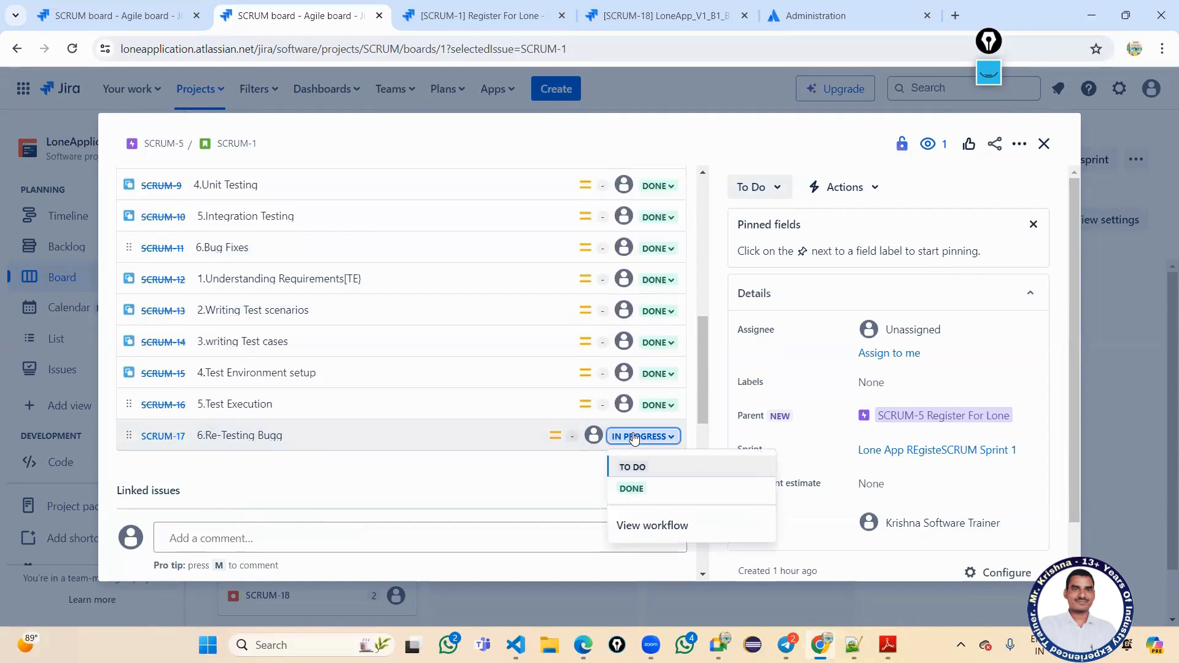
click(634, 439)
click(662, 256)
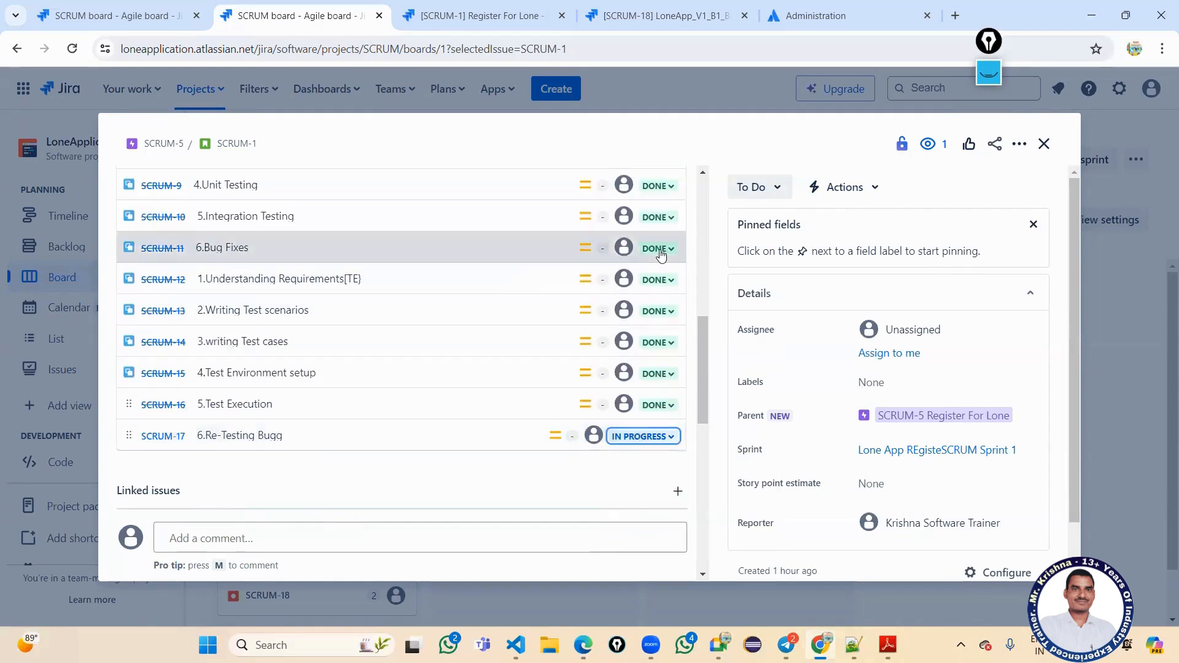
click(659, 301)
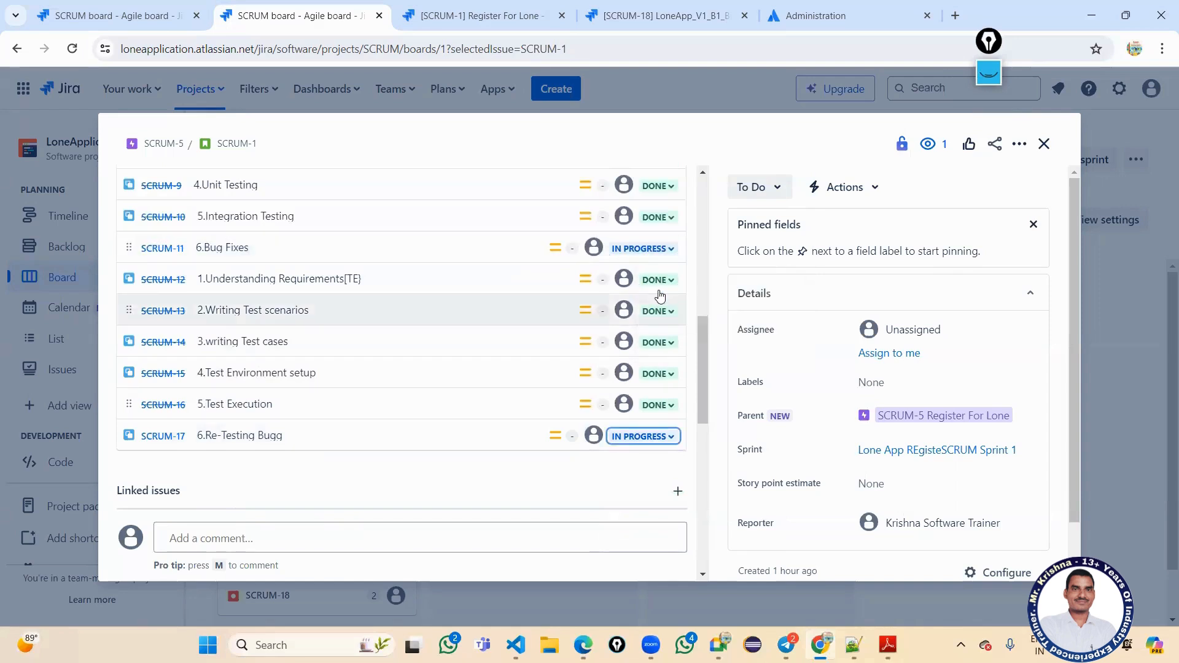
click(643, 249)
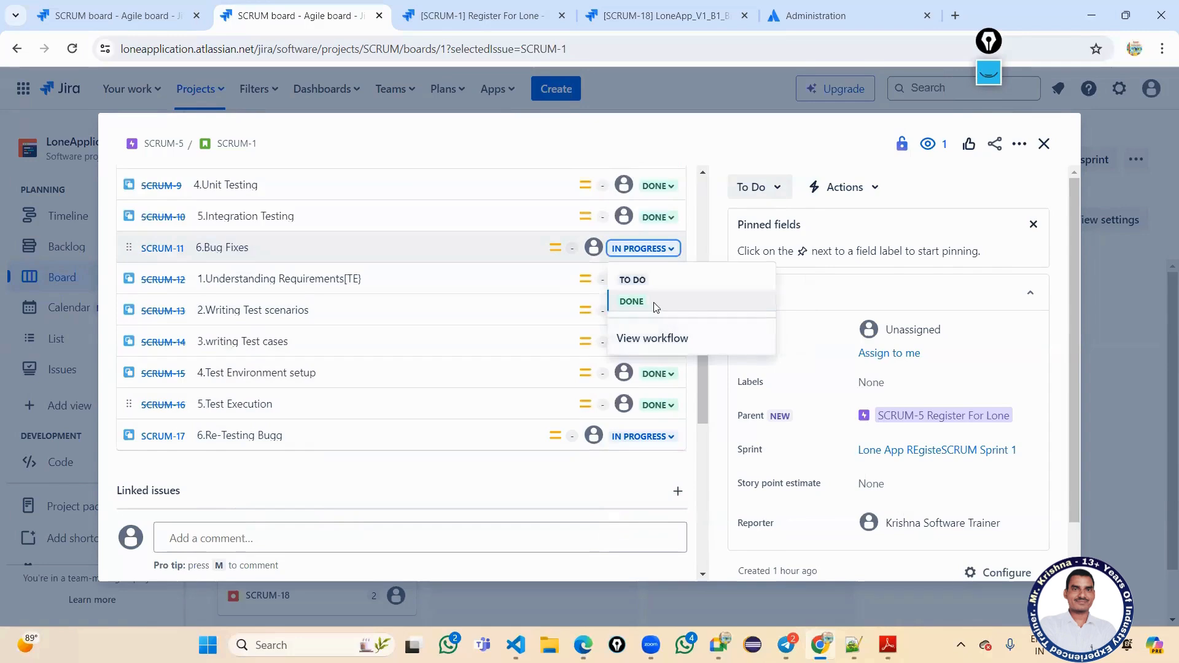
click(654, 302)
click(663, 440)
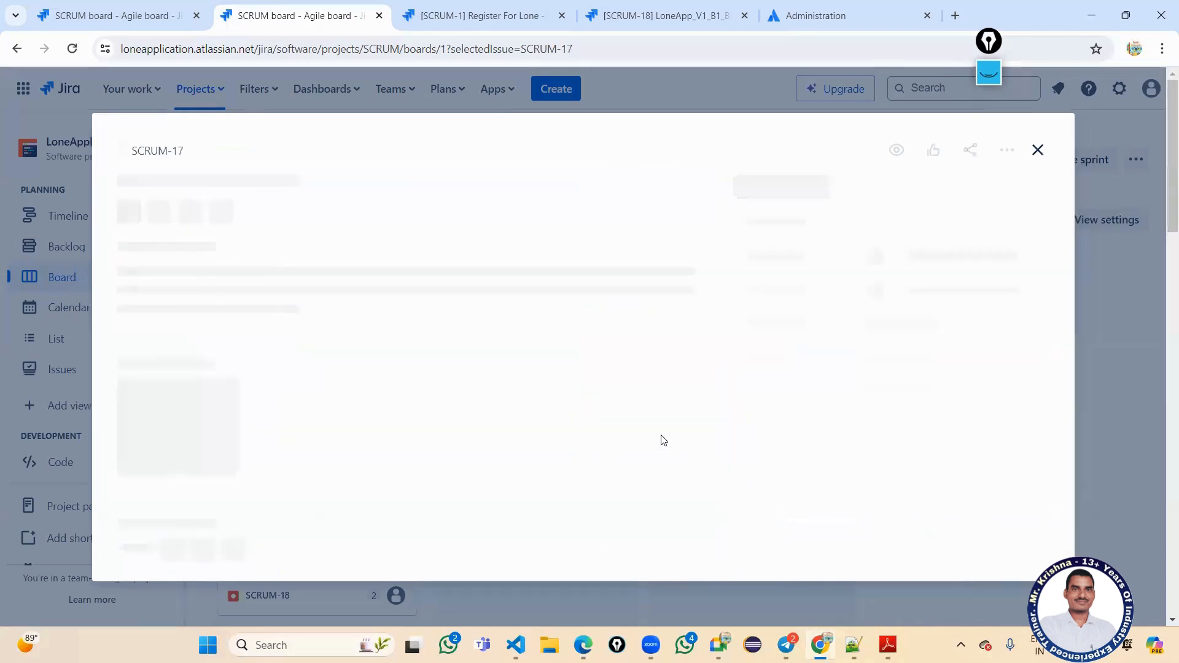
Reopen story SCRUM-1 and mark child task SCRUM-17 Re-Testing Bugg as Done.
click(1038, 150)
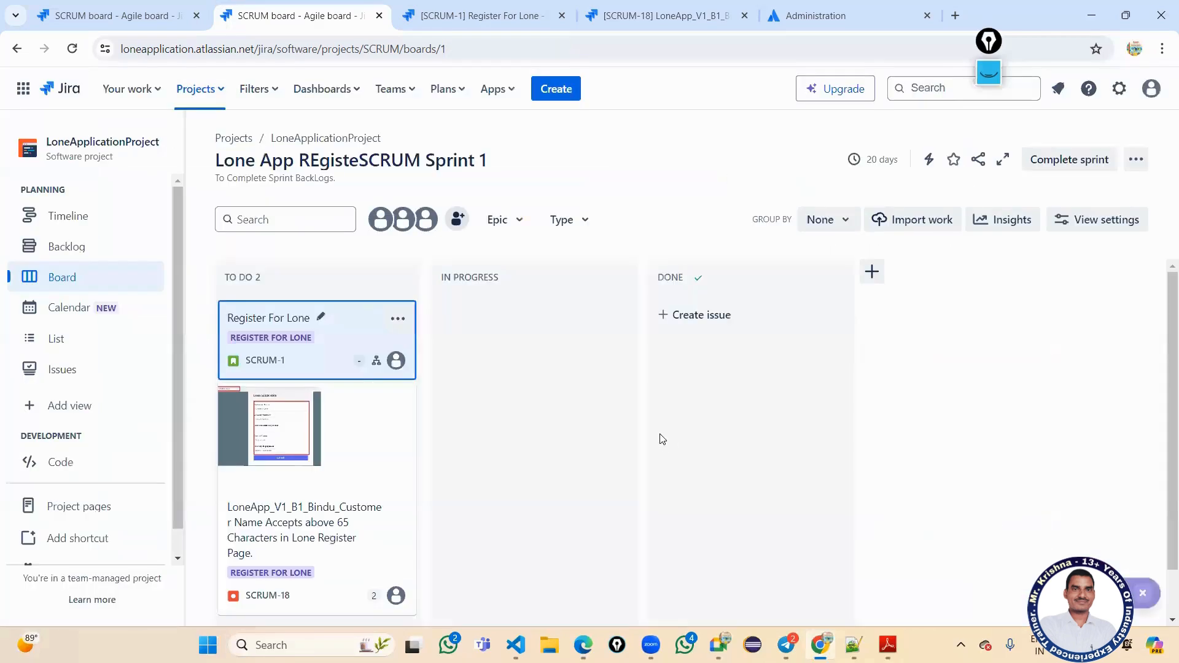
click(285, 320)
scroll(473, 350, down, 5)
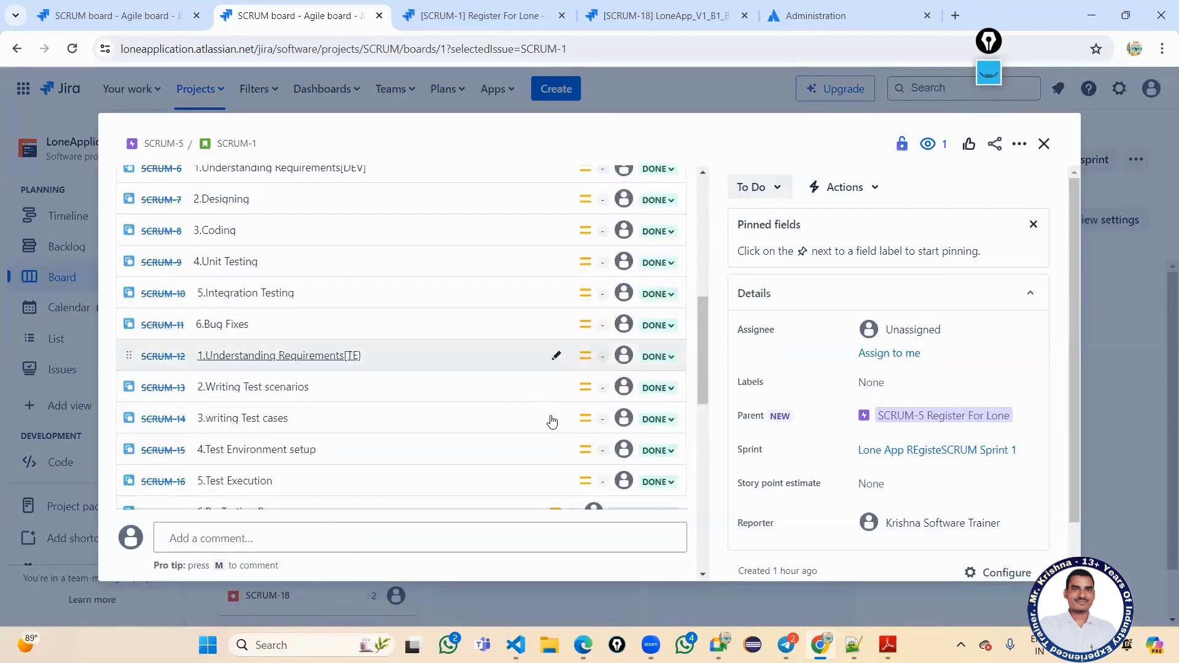
scroll(614, 387, down, 7)
scroll(619, 368, up, 4)
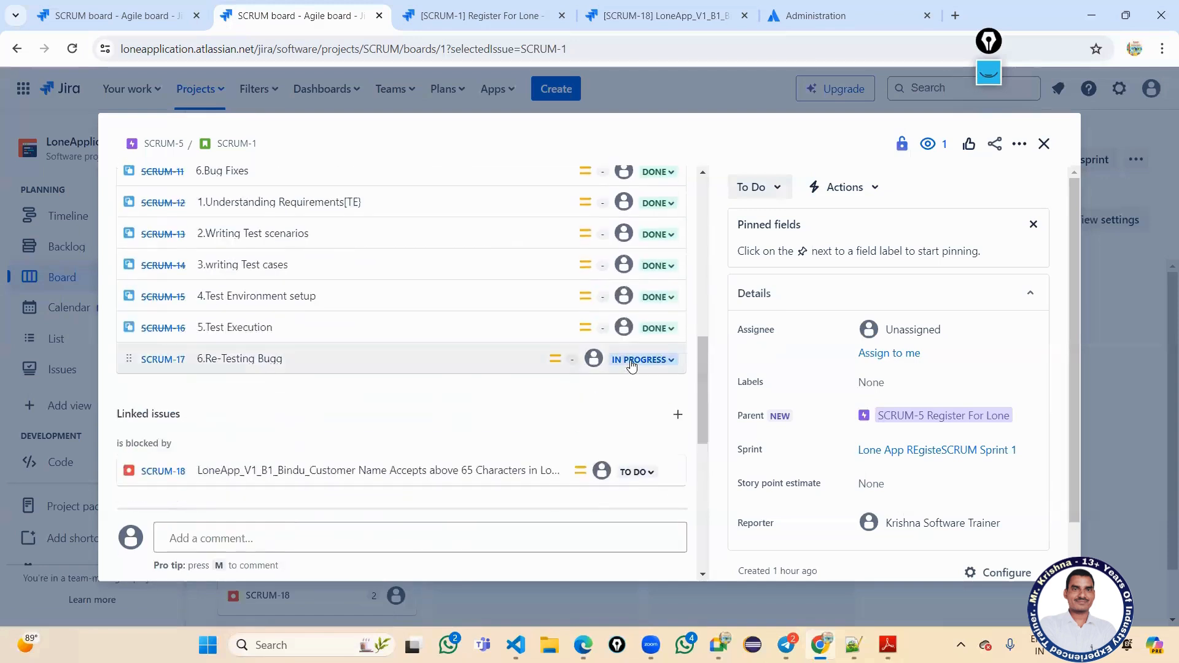
click(631, 362)
click(635, 415)
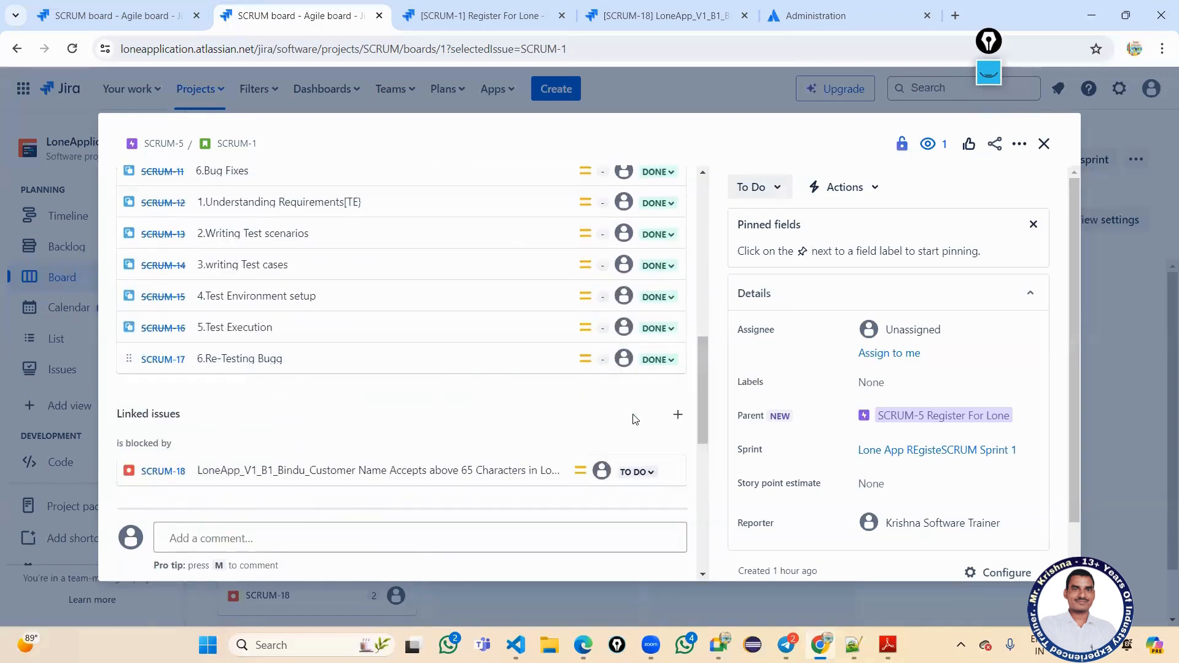
Close the story, reload the sprint board in the other tab, and reopen SCRUM-1.
click(1044, 143)
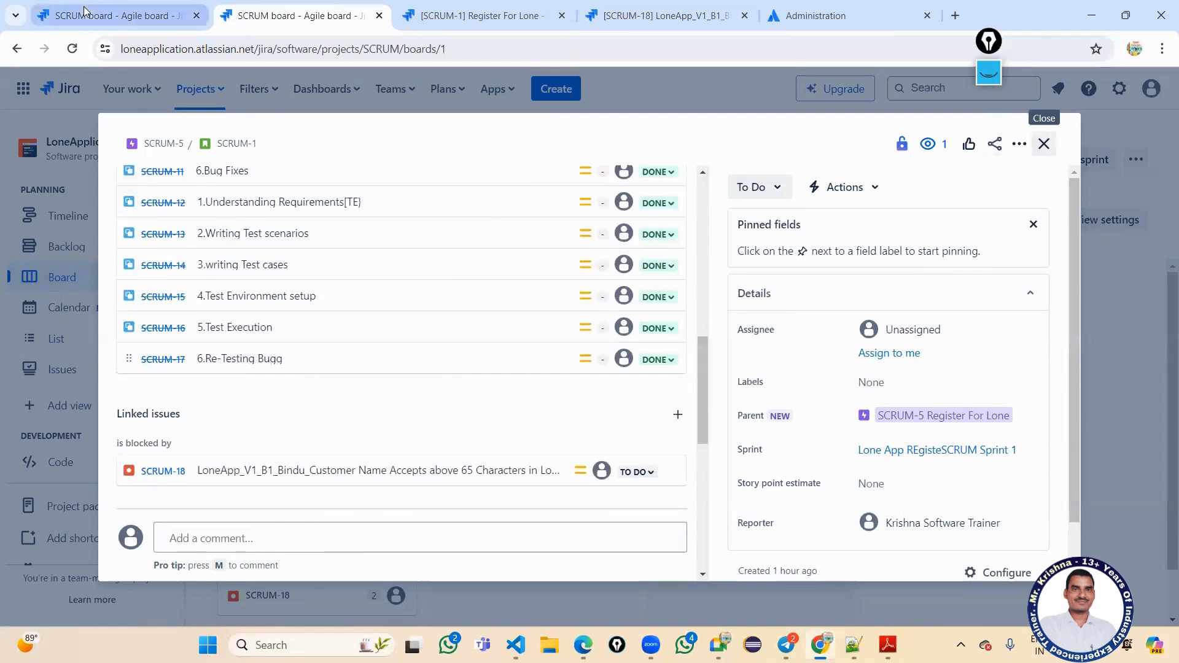
click(90, 9)
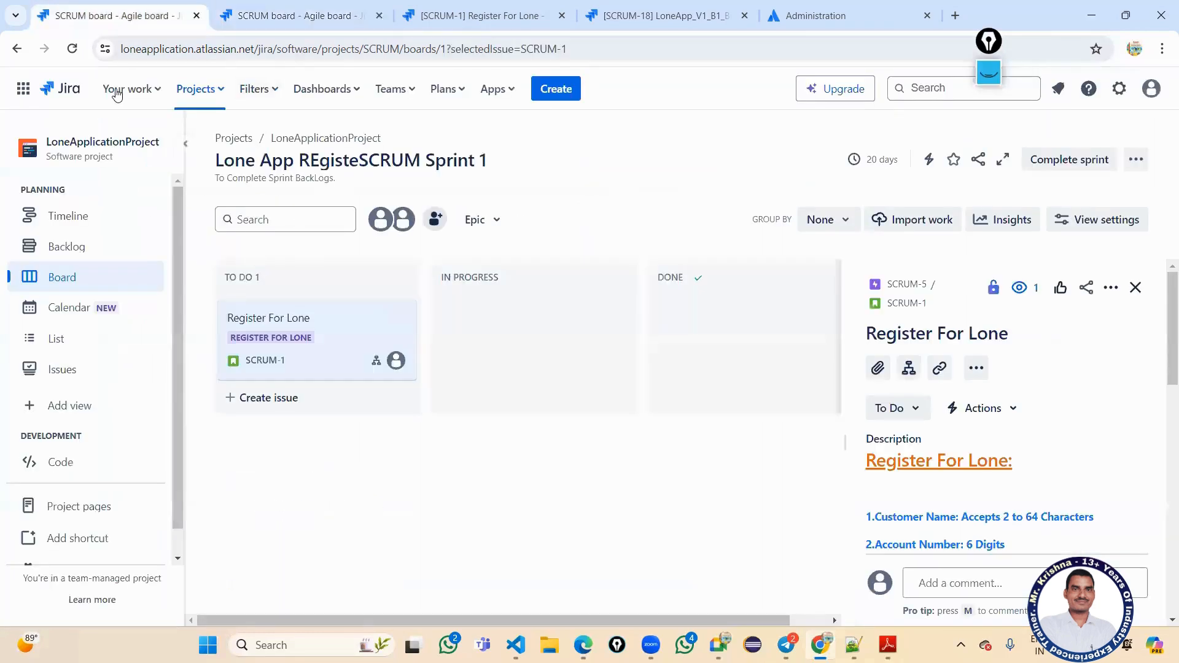
click(72, 50)
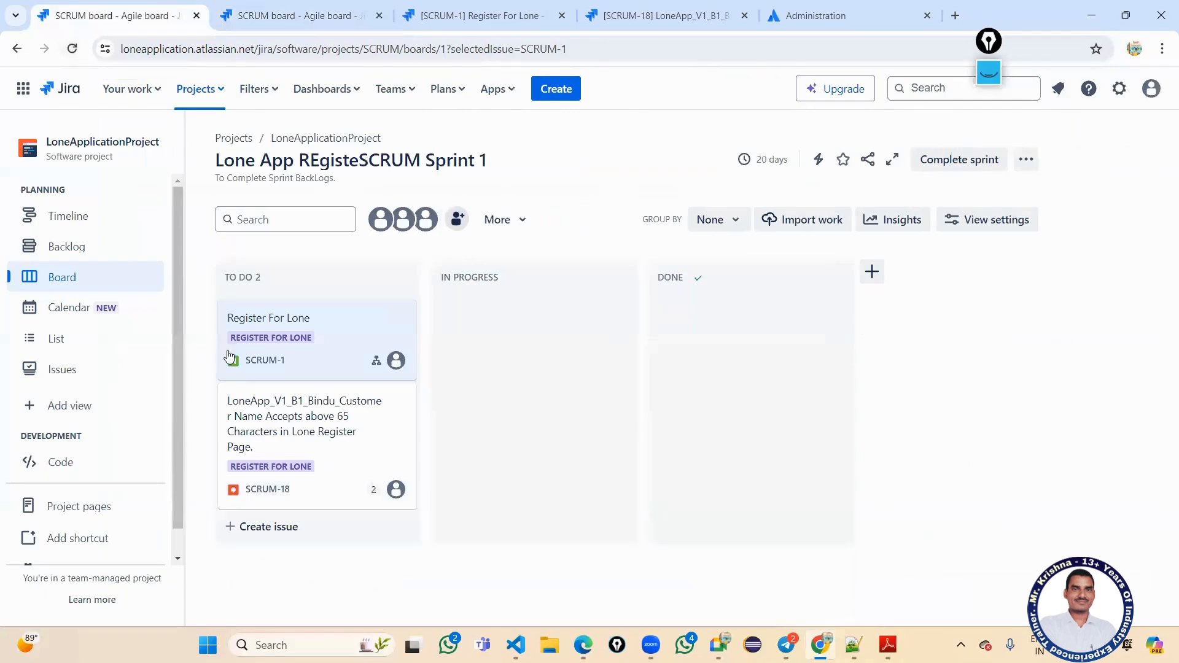
click(285, 320)
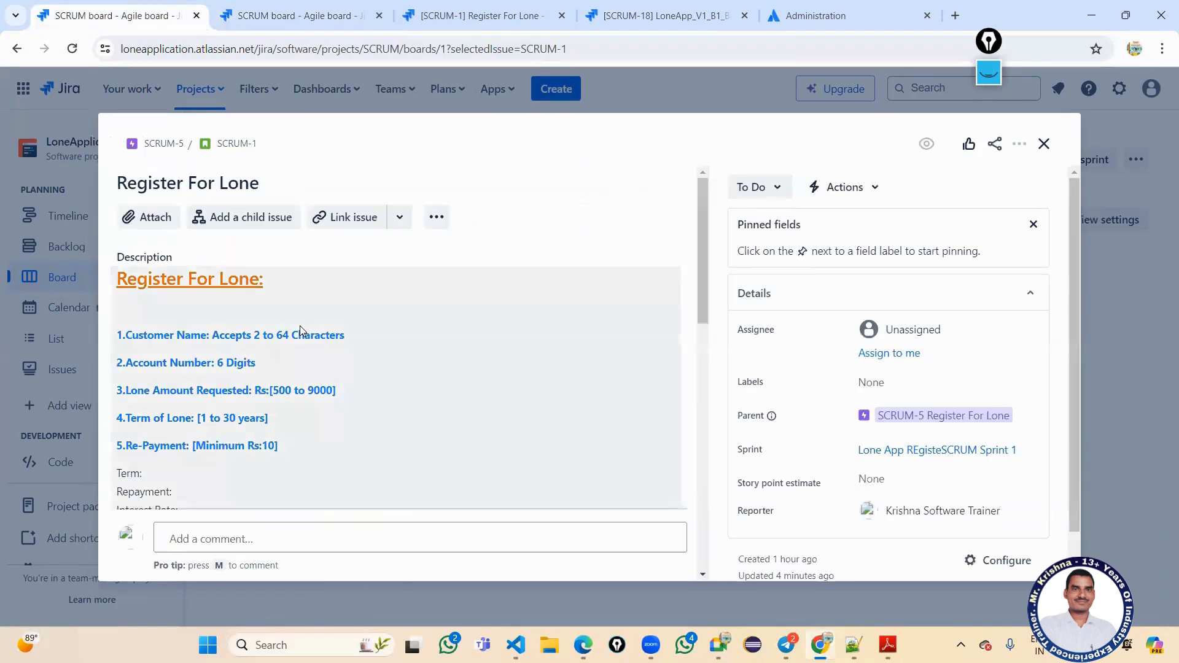
Browse SCRUM-1's child issues, opening and closing the list options and sort menus.
scroll(293, 323, down, 4)
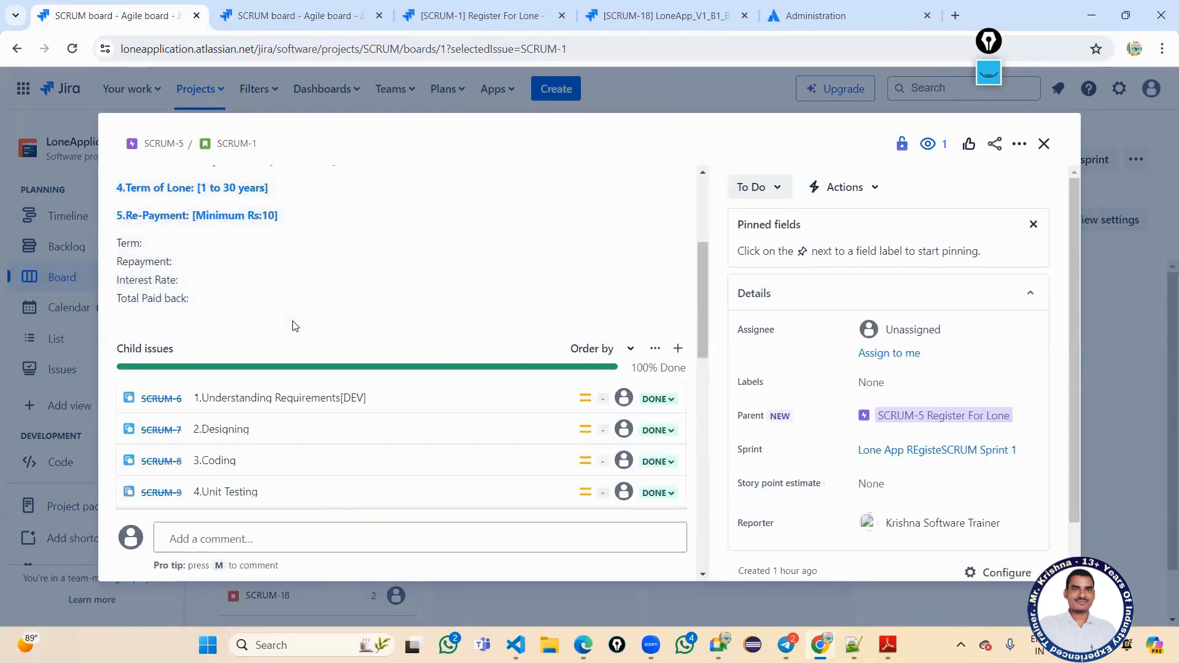
scroll(293, 326, up, 4)
scroll(454, 344, down, 3)
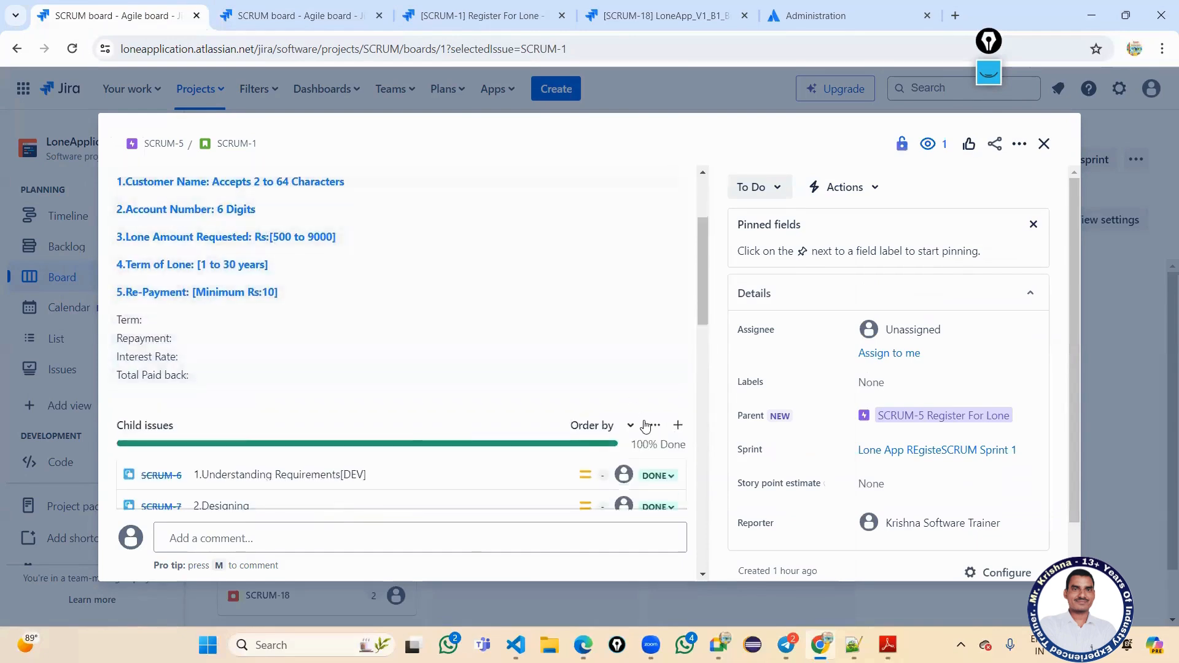
click(655, 426)
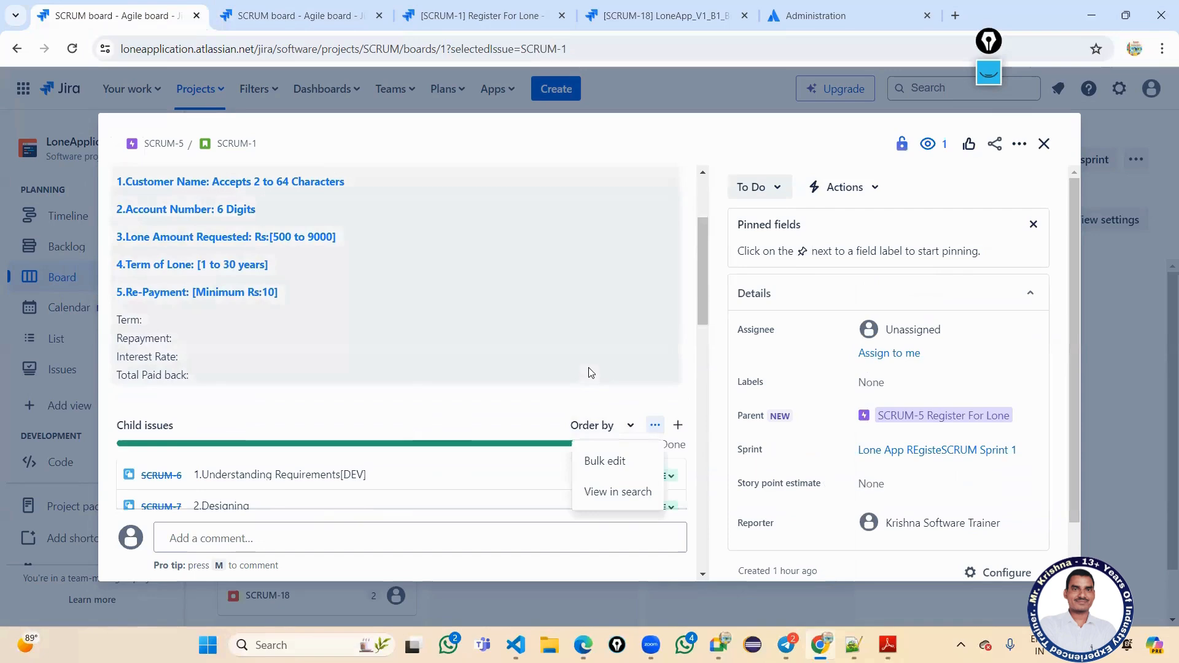
click(600, 397)
click(600, 397)
scroll(610, 300, up, 4)
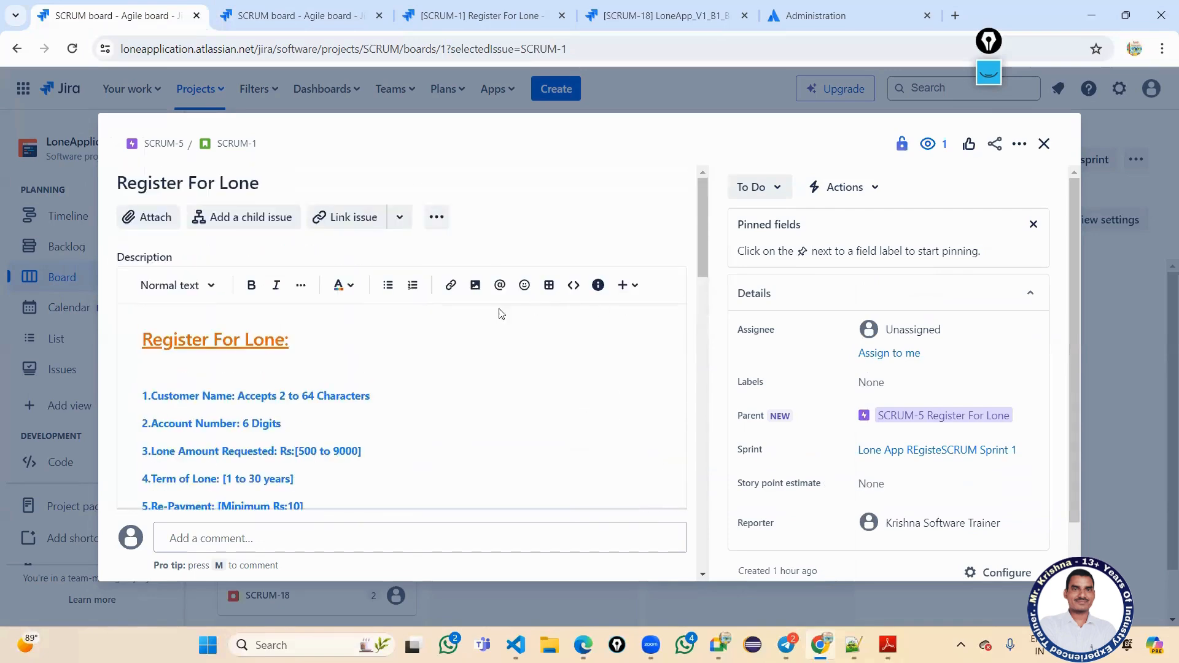
scroll(463, 322, down, 6)
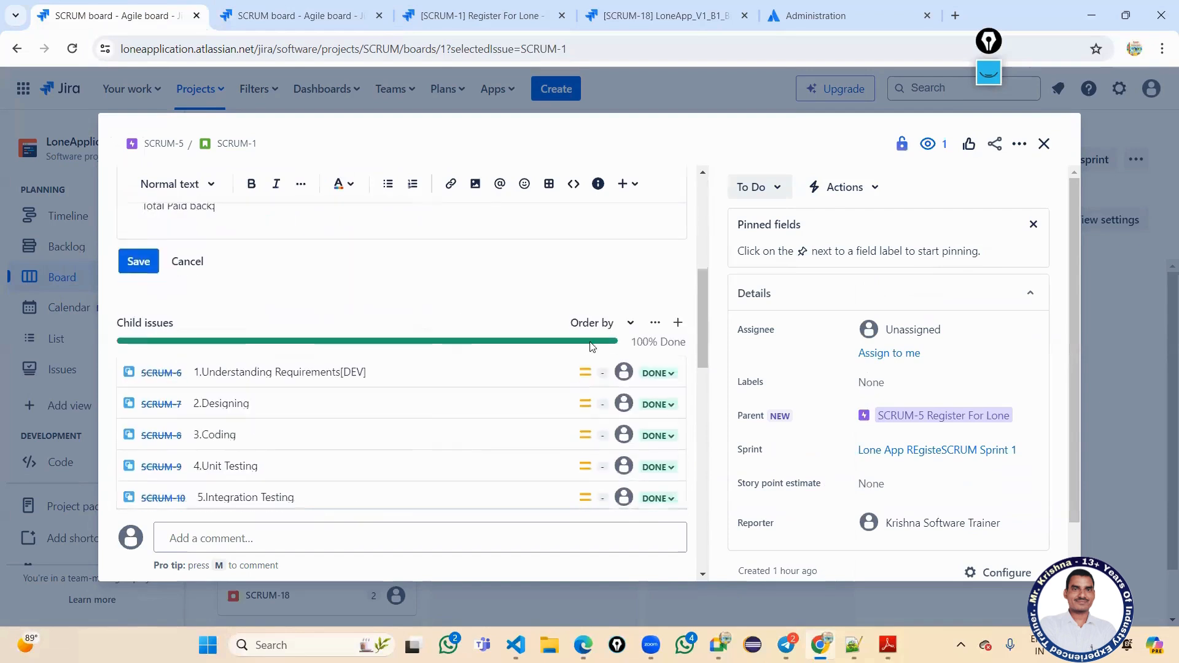
click(609, 329)
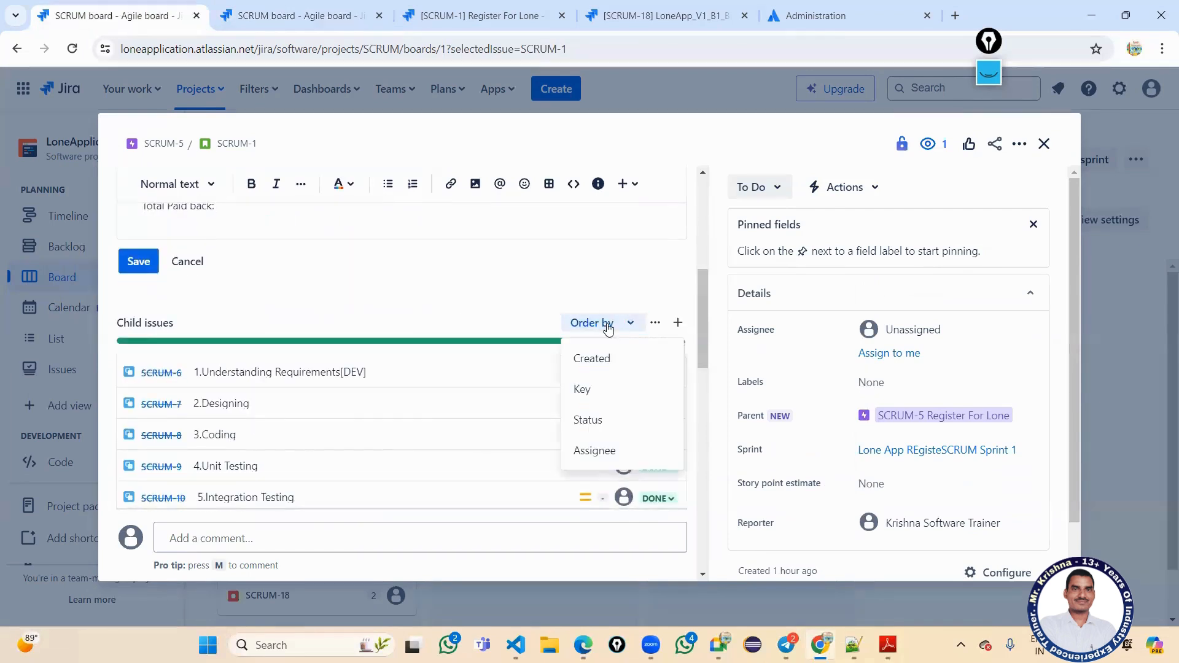
click(609, 329)
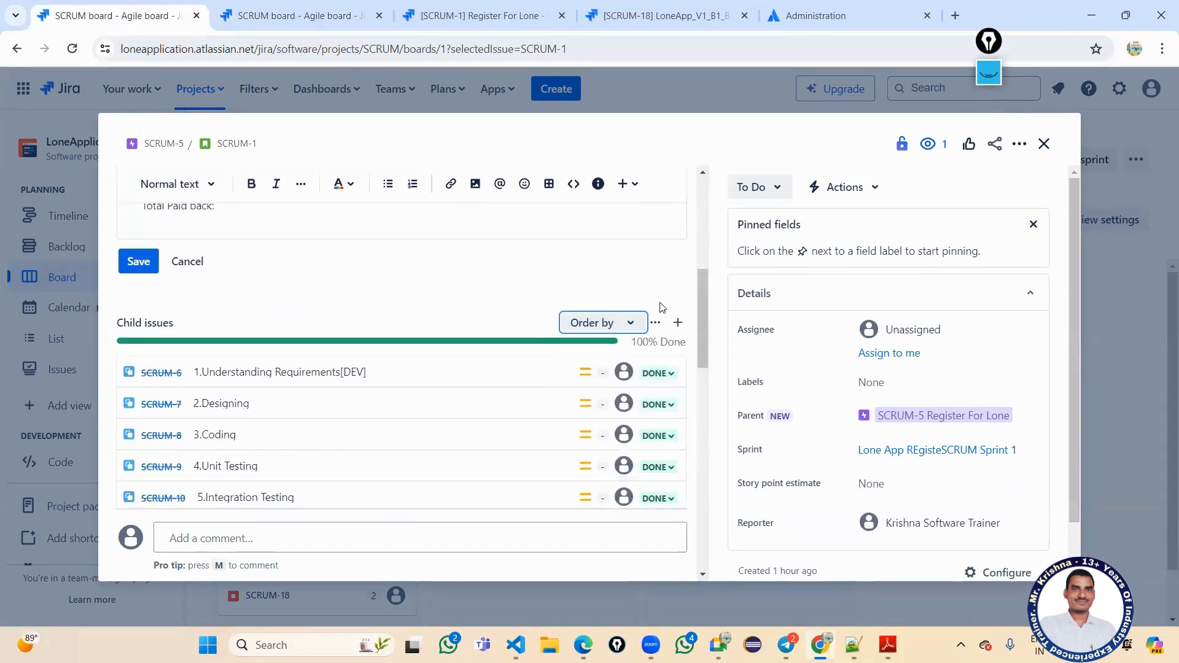
Move story SCRUM-1 Register For Lone from To Do to In Progress.
click(778, 189)
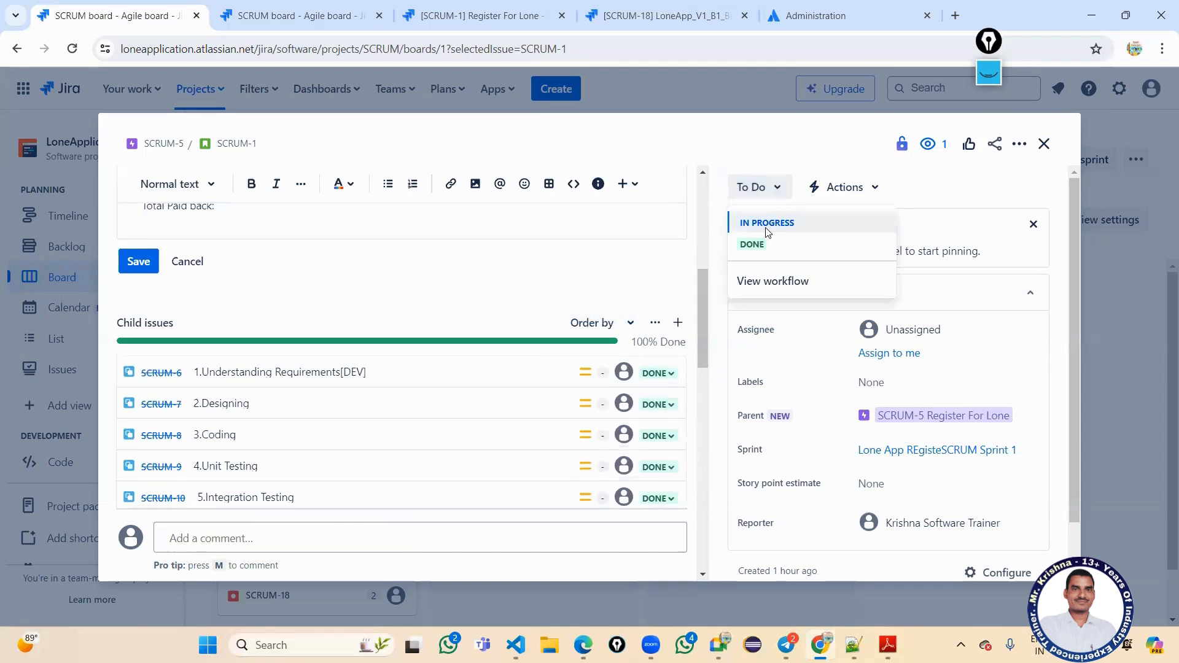
click(767, 224)
scroll(611, 434, down, 3)
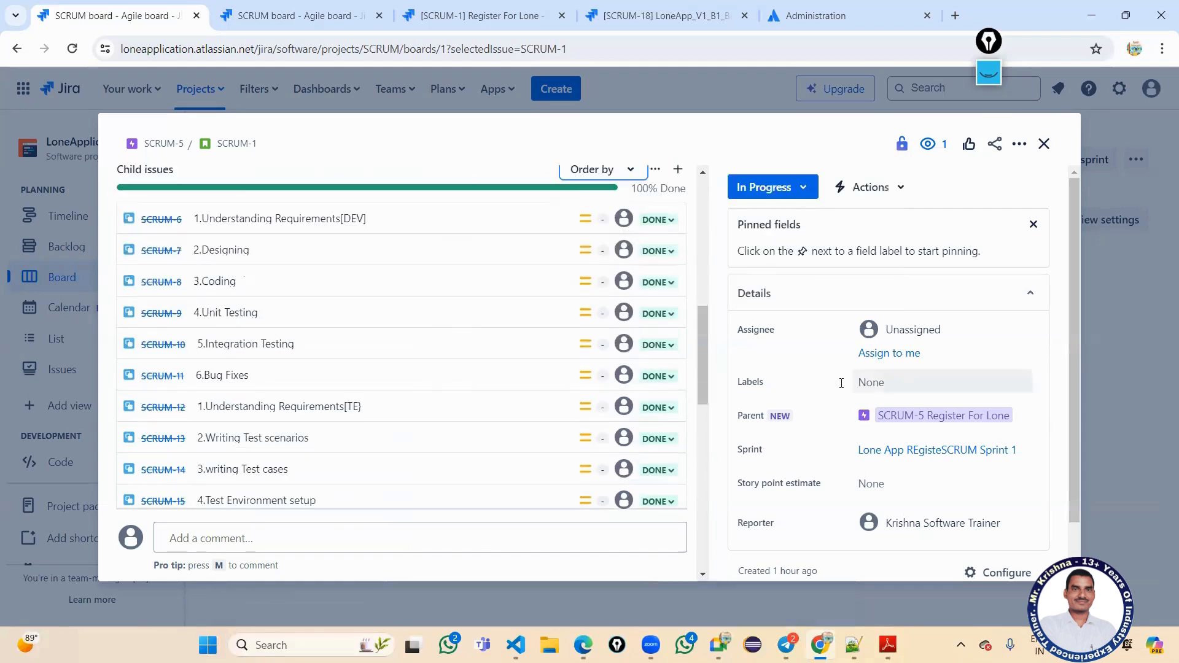
scroll(837, 381, down, 1)
scroll(819, 378, up, 1)
Move linked bug SCRUM-18 to In Progress and then to Done.
scroll(644, 351, down, 4)
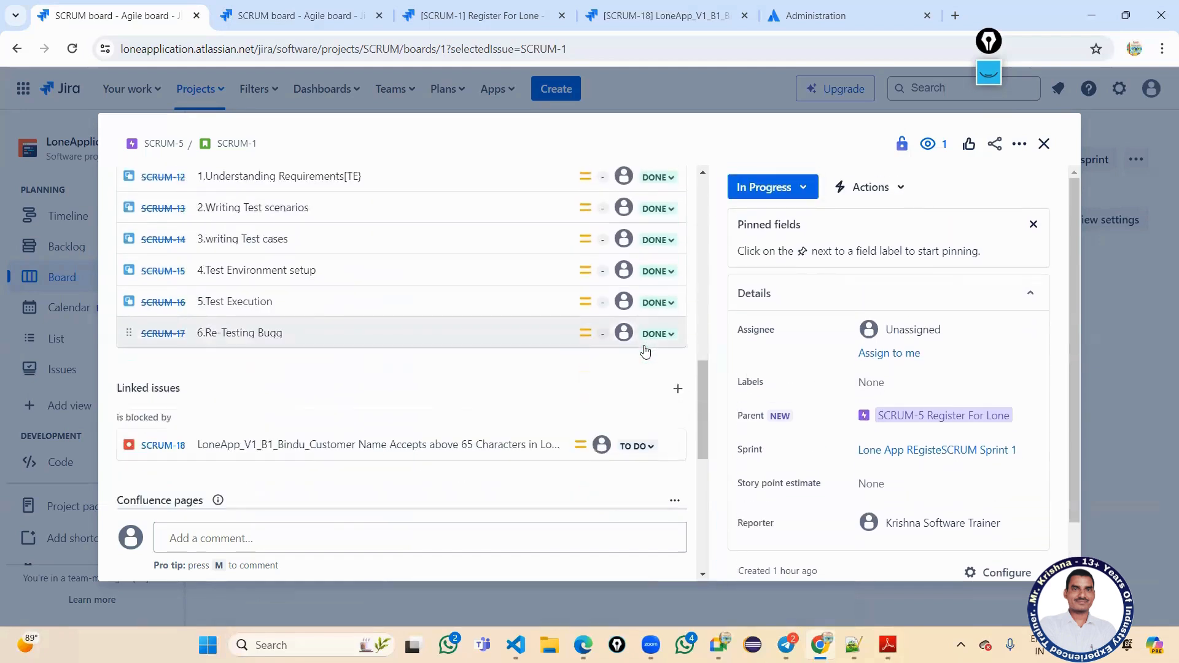
scroll(645, 351, up, 5)
scroll(645, 351, down, 7)
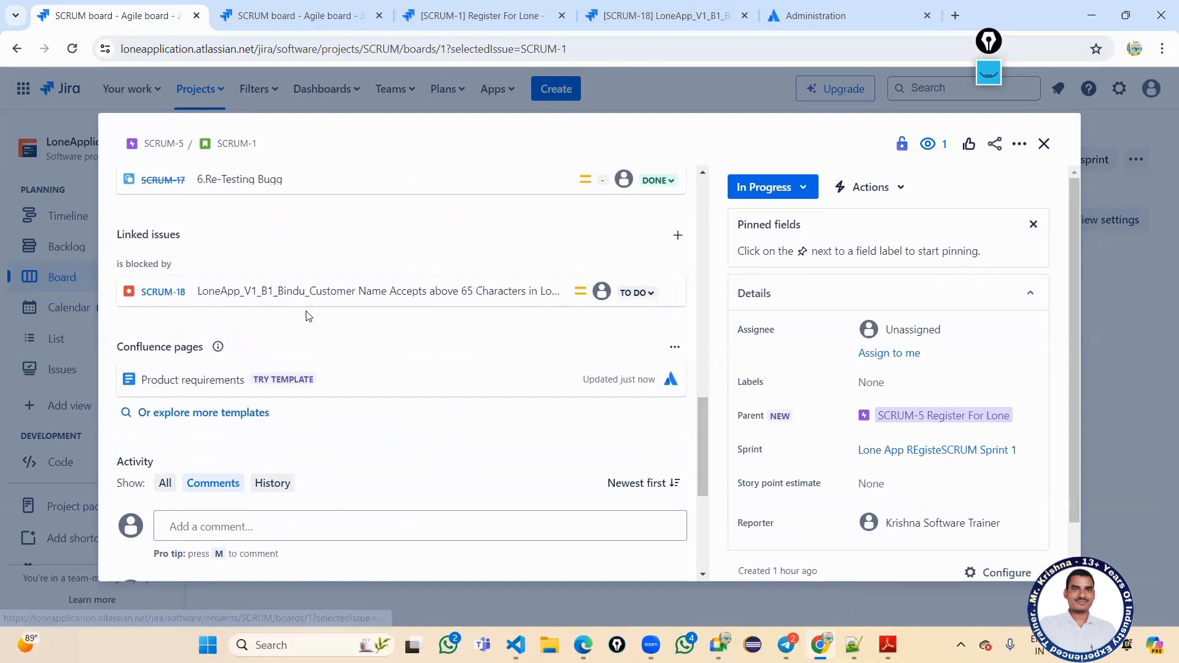
mouse_move(540, 297)
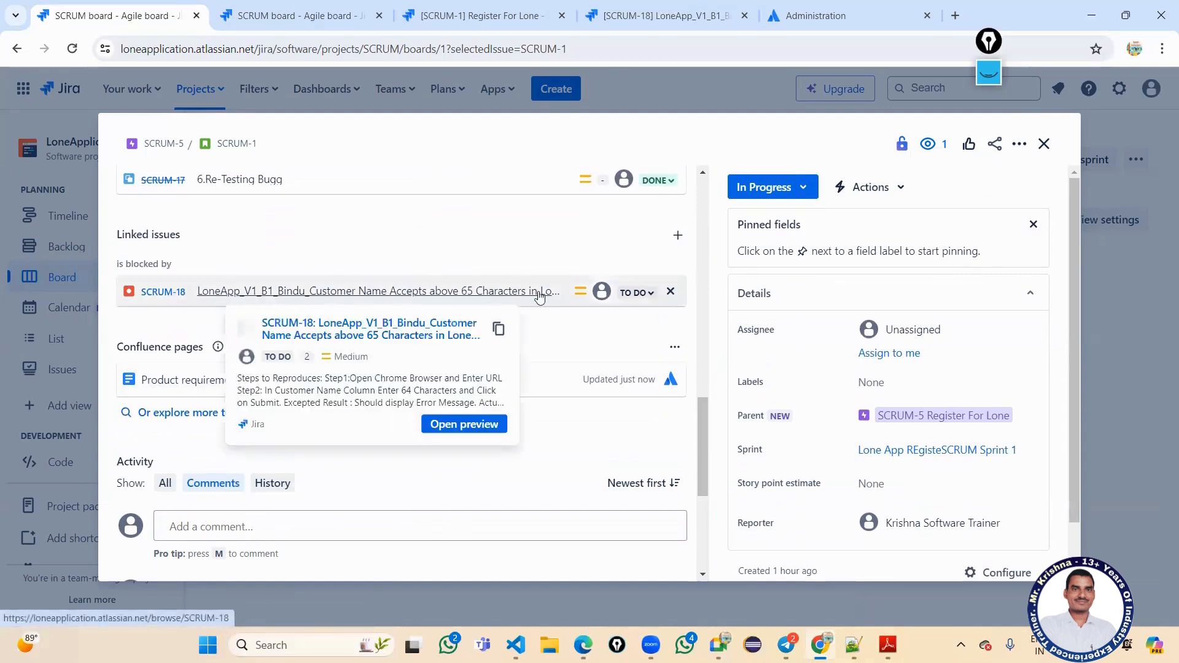
click(648, 292)
click(646, 322)
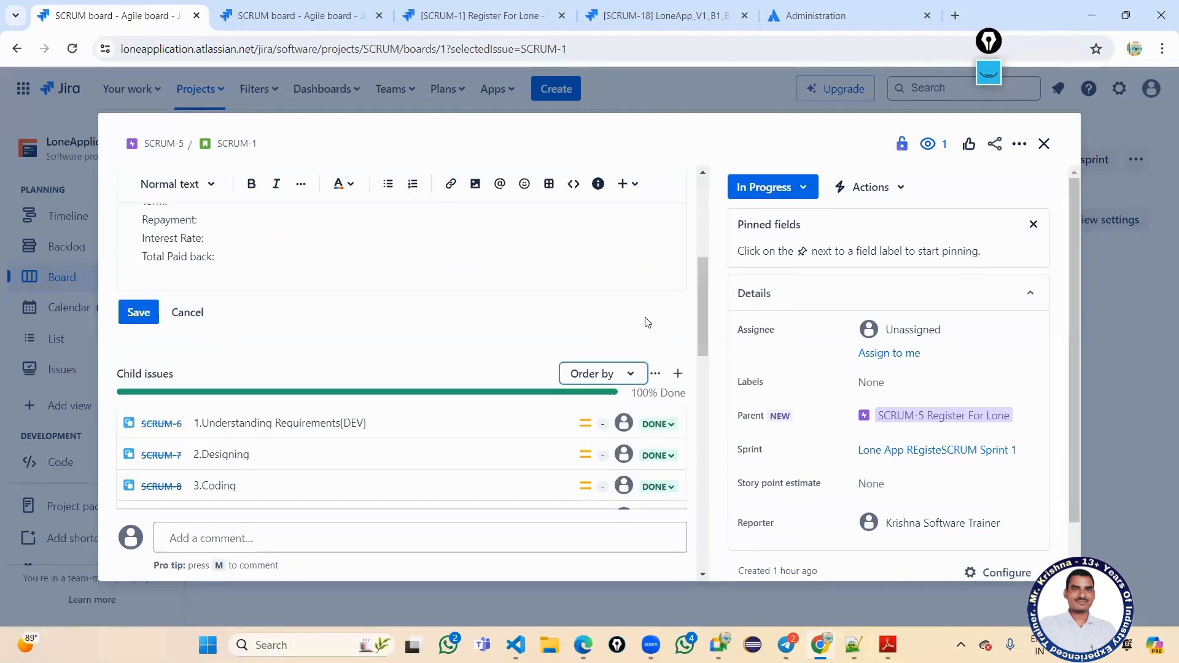
scroll(582, 331, down, 9)
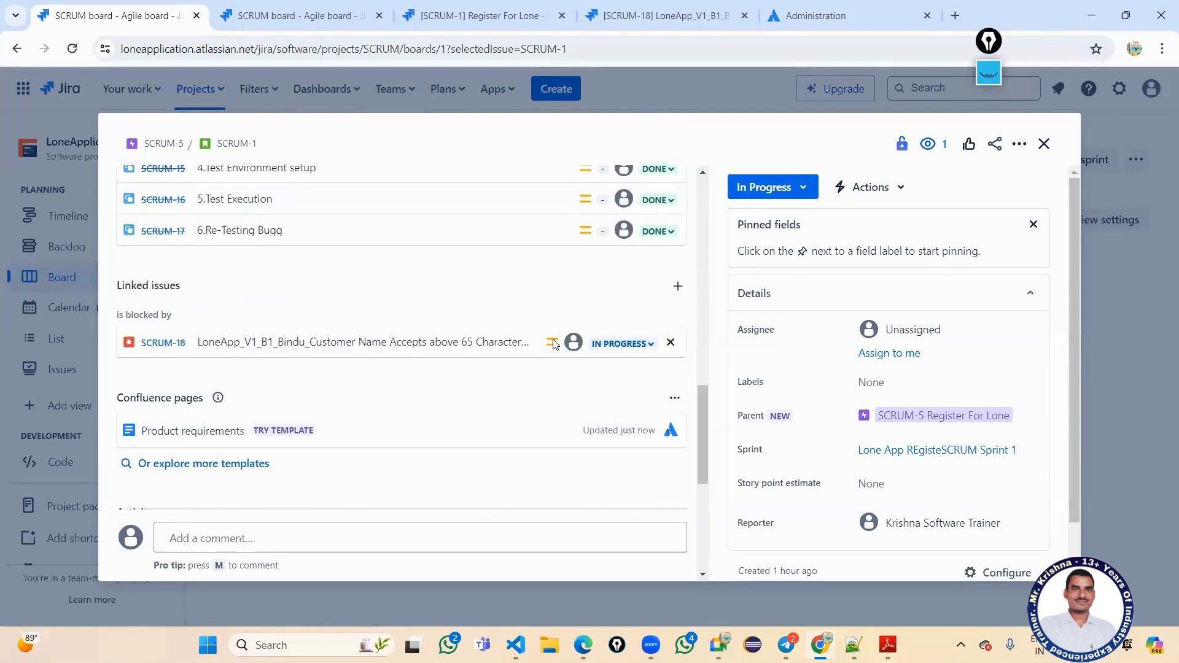
mouse_move(426, 351)
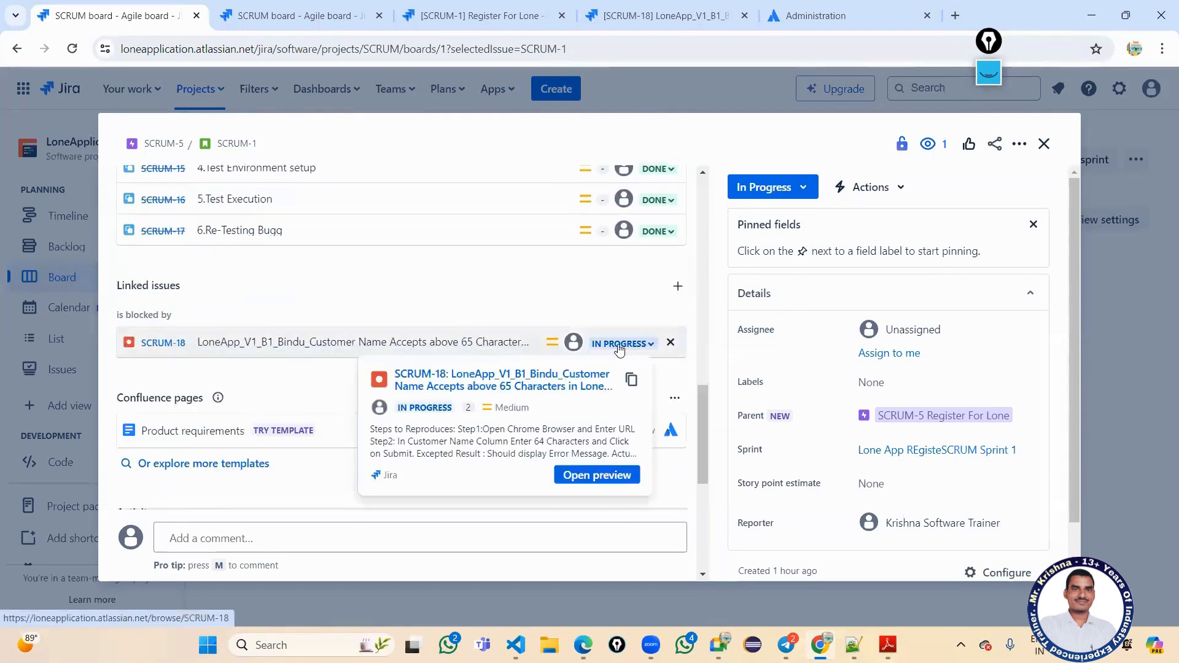
click(651, 349)
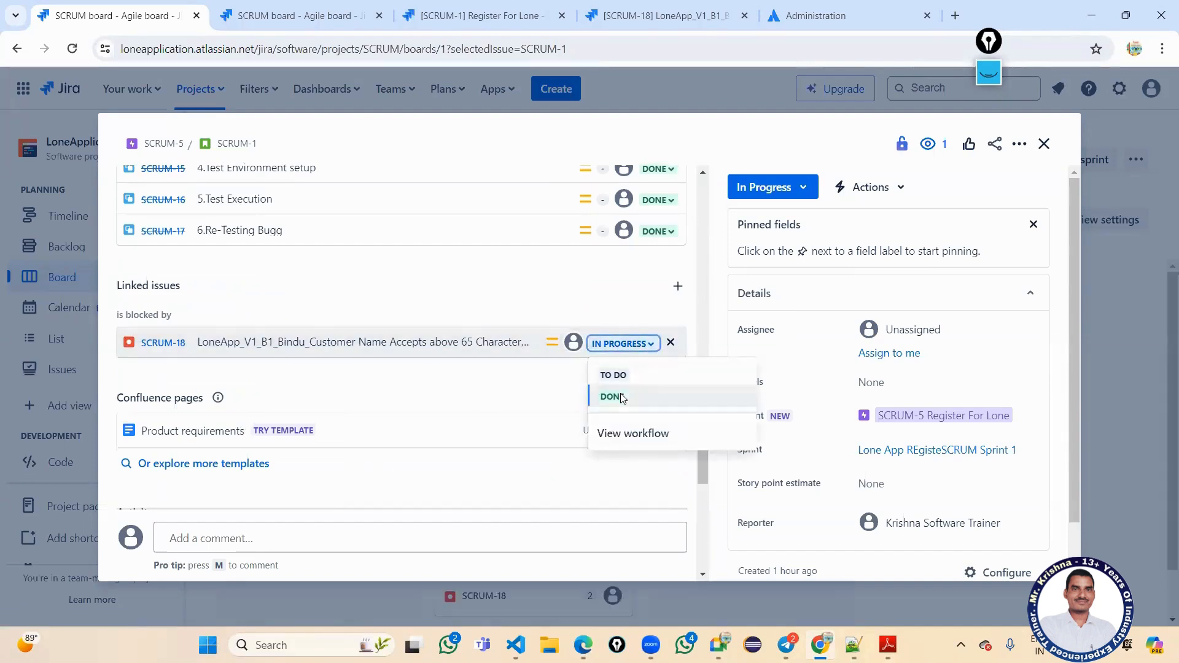
click(623, 396)
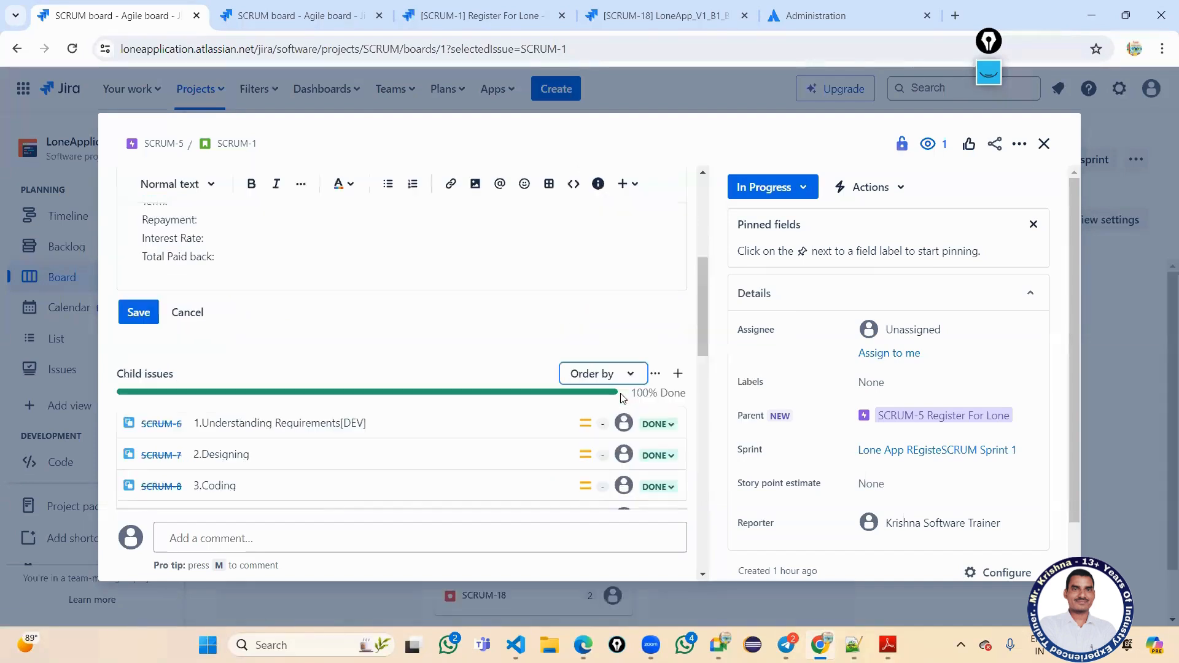
Mark story SCRUM-1 Register For Lone as Done and close it.
click(788, 195)
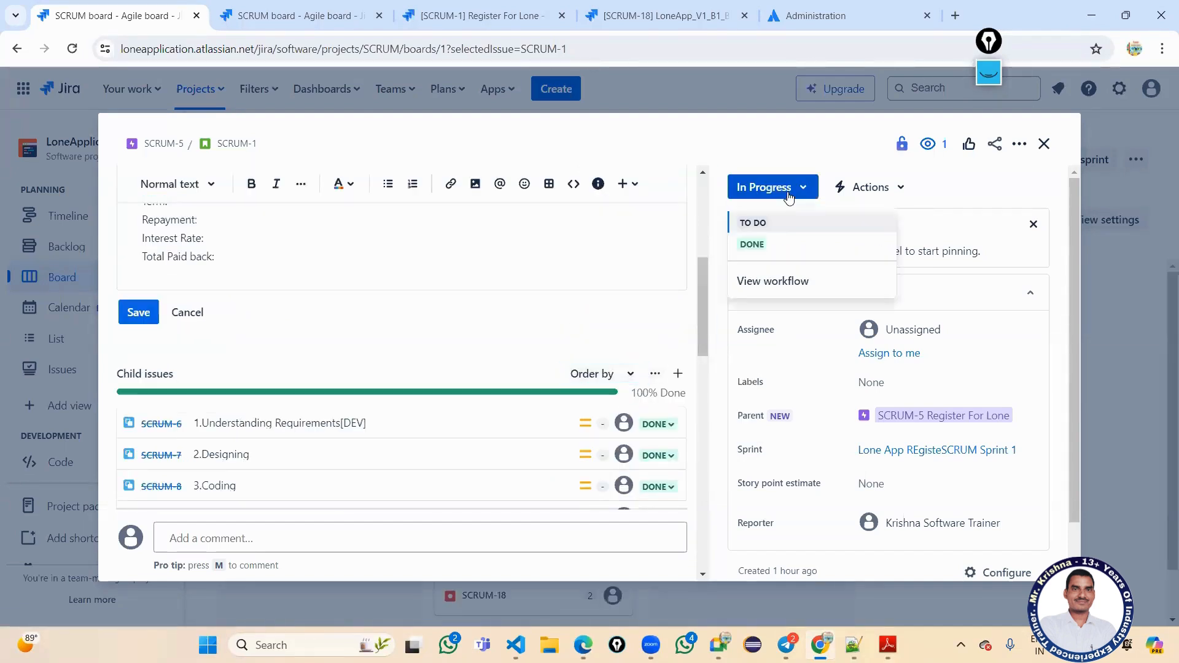
click(760, 245)
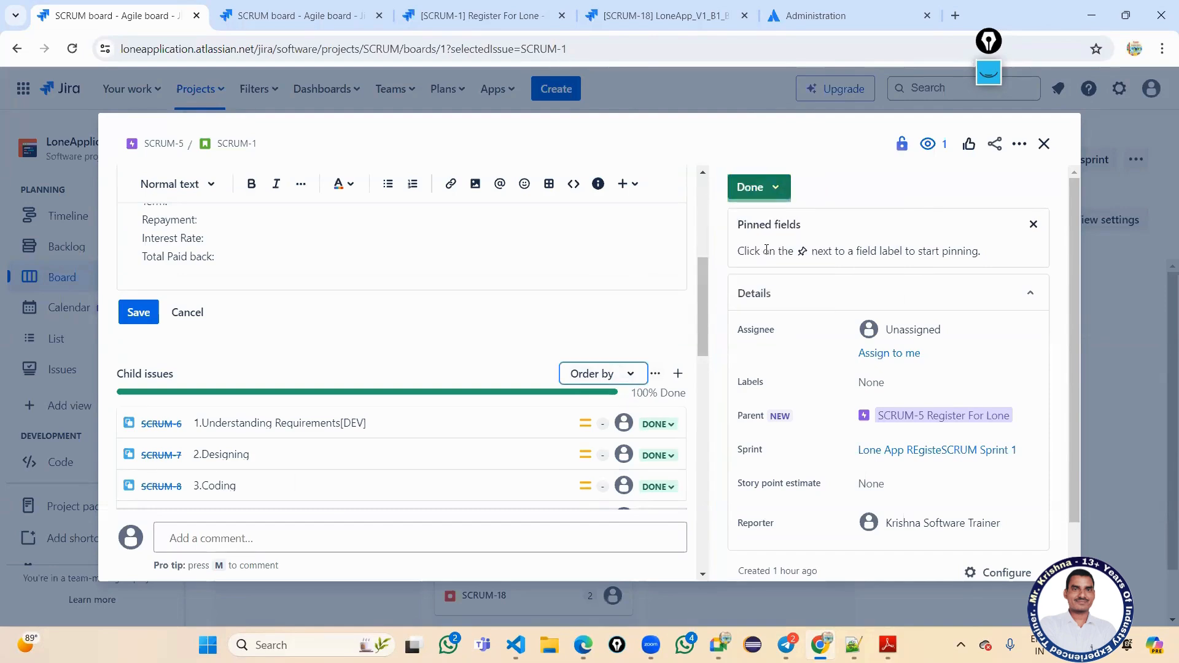
click(1043, 146)
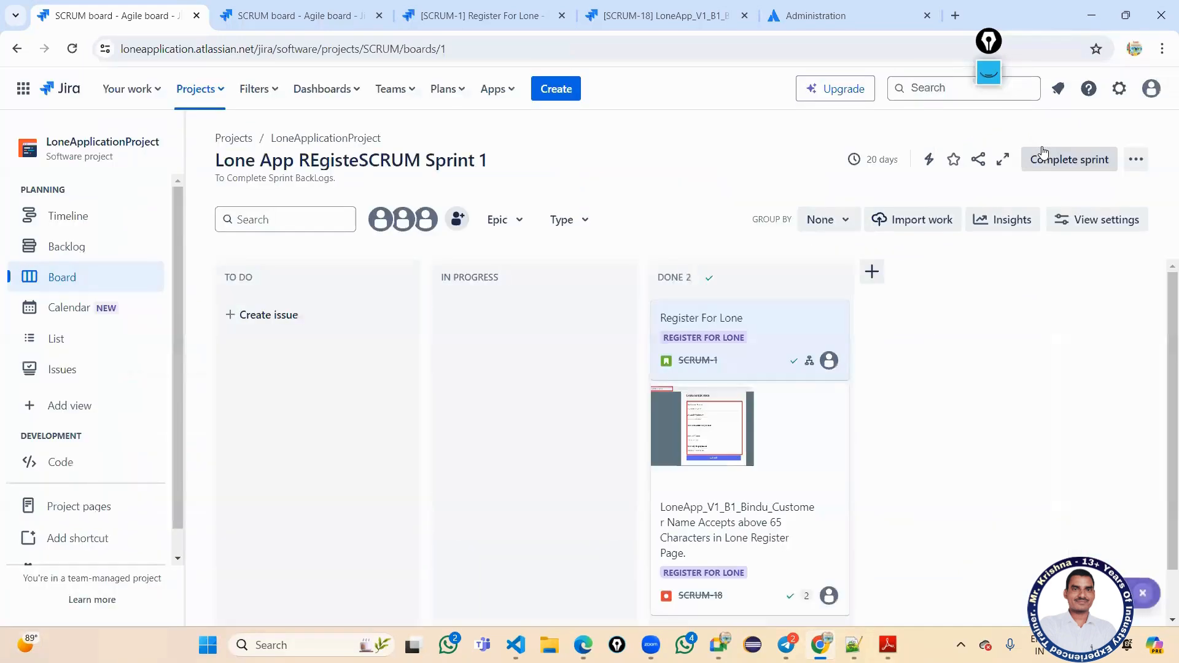
Open story SCRUM-1 from the board, set its status from Done to To Do, and close it.
scroll(315, 406, down, 2)
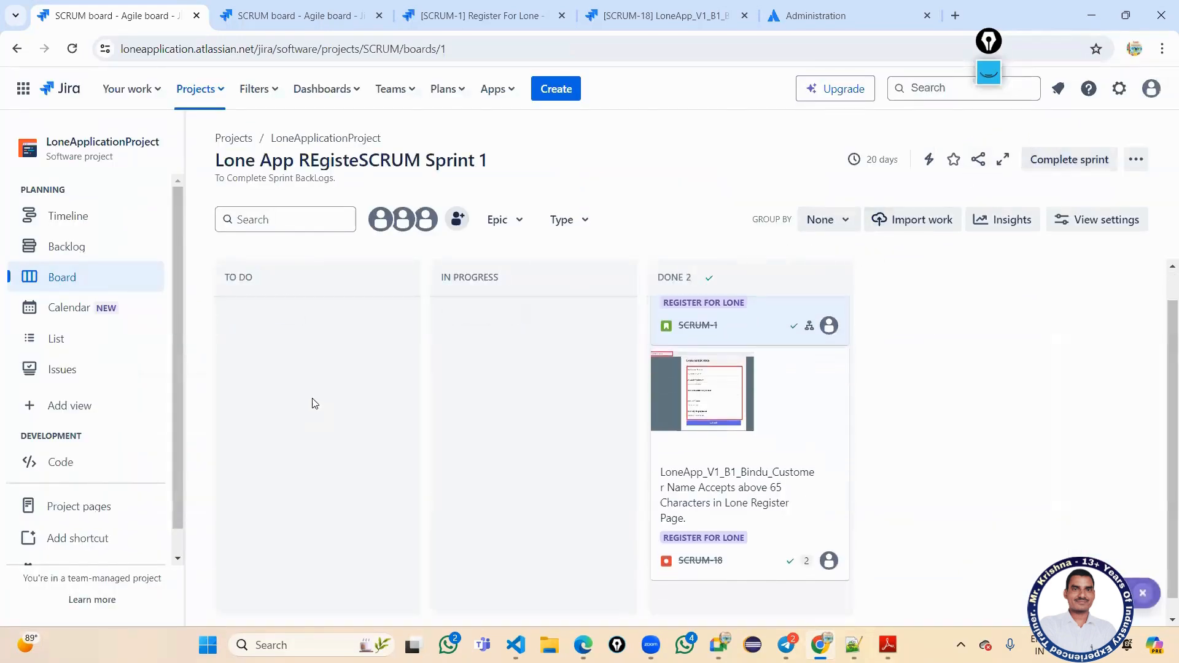
scroll(320, 405, up, 2)
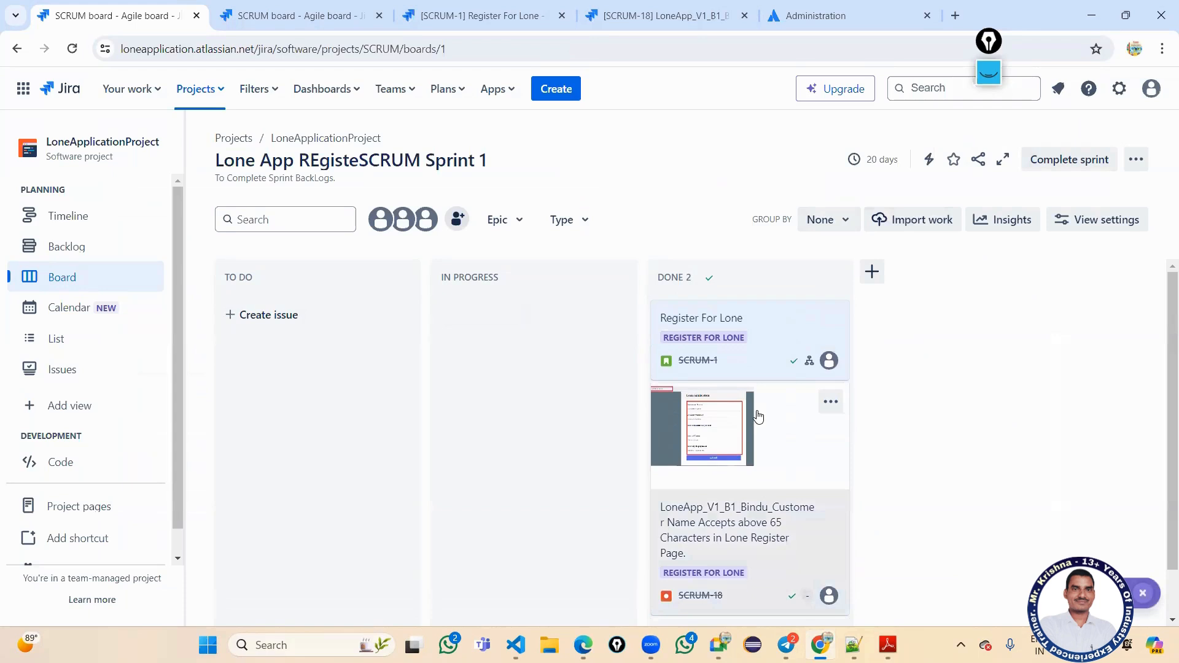
scroll(754, 392, down, 2)
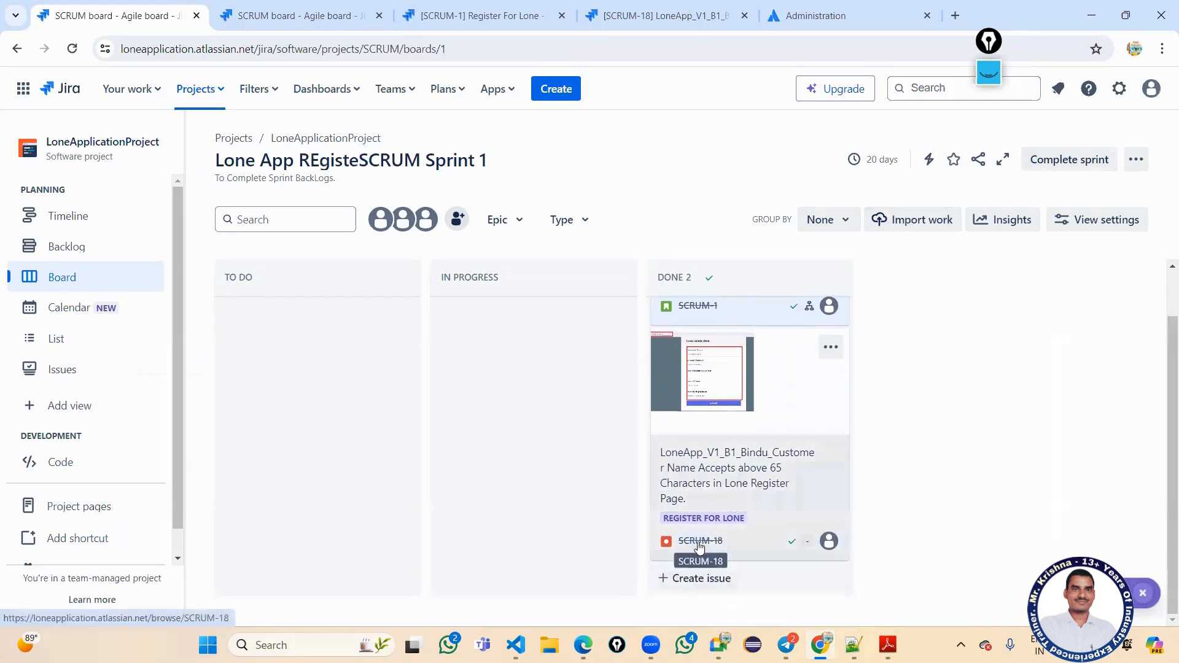
scroll(699, 540, up, 2)
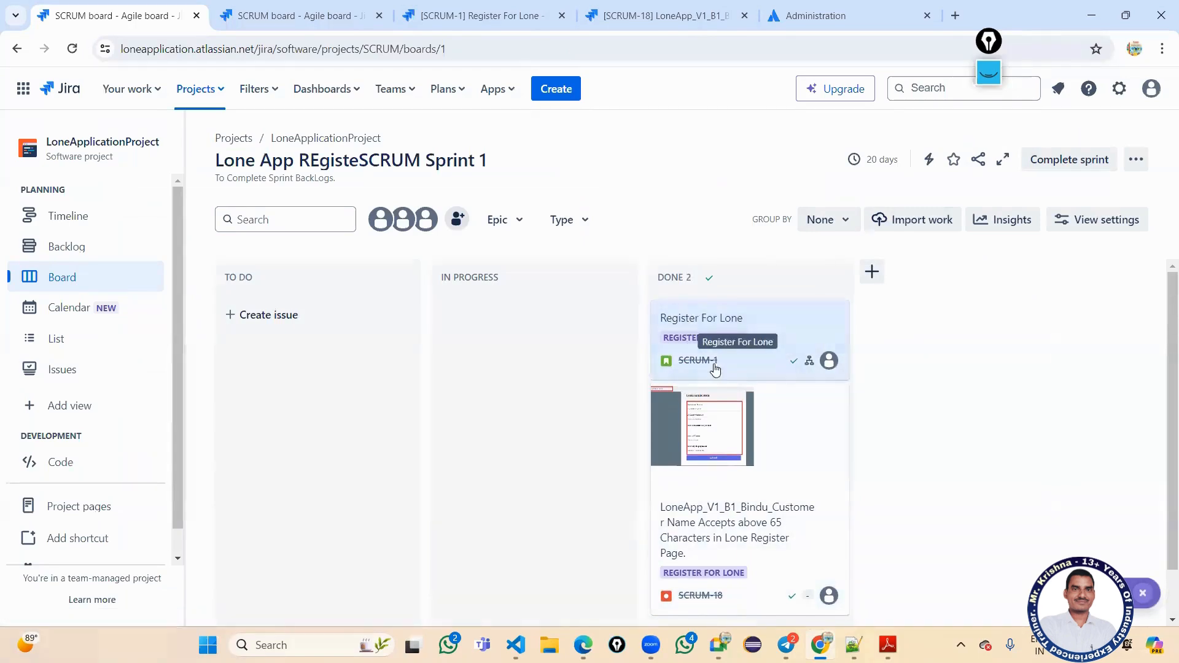
click(697, 323)
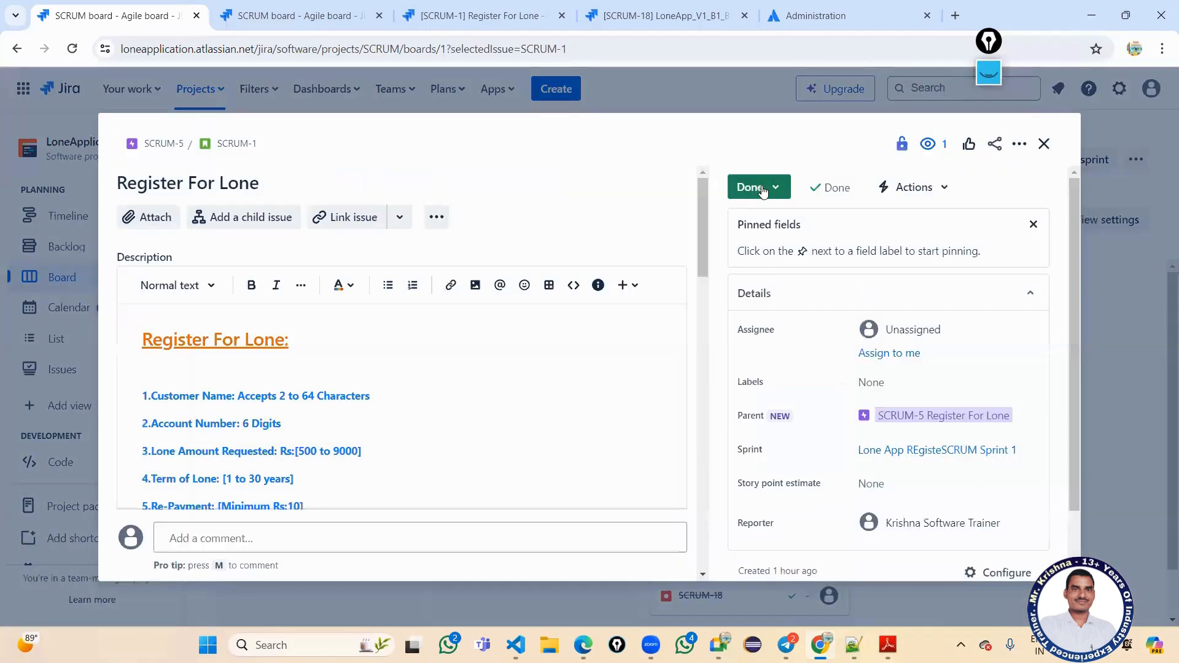
click(760, 188)
click(765, 222)
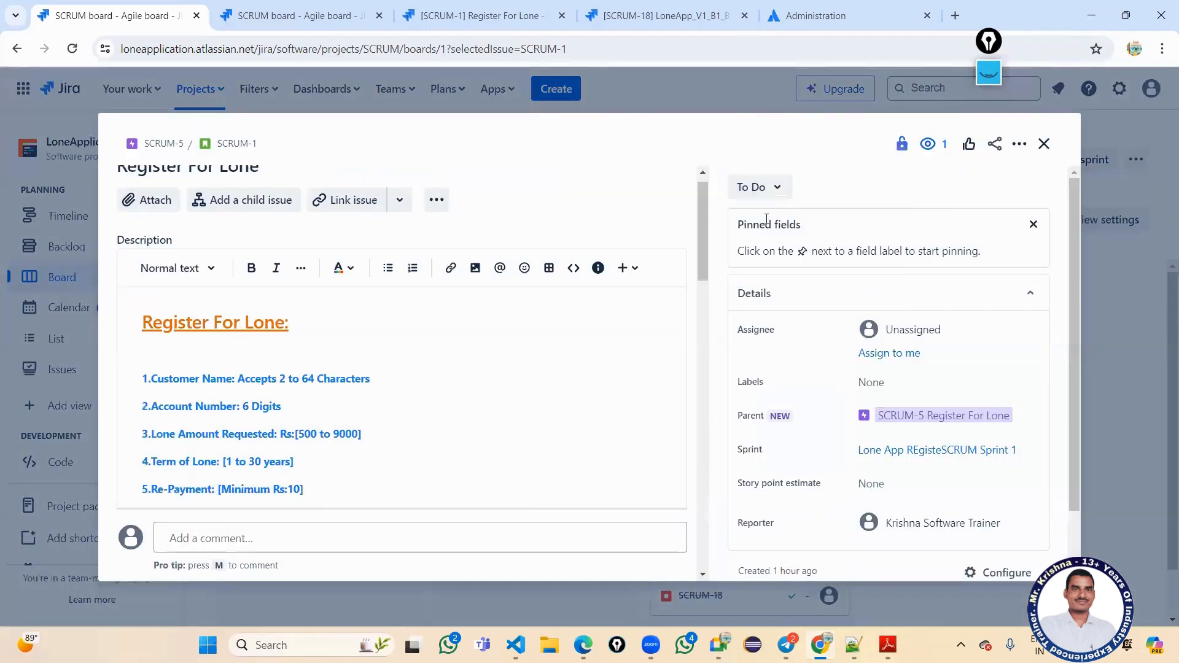
click(1044, 145)
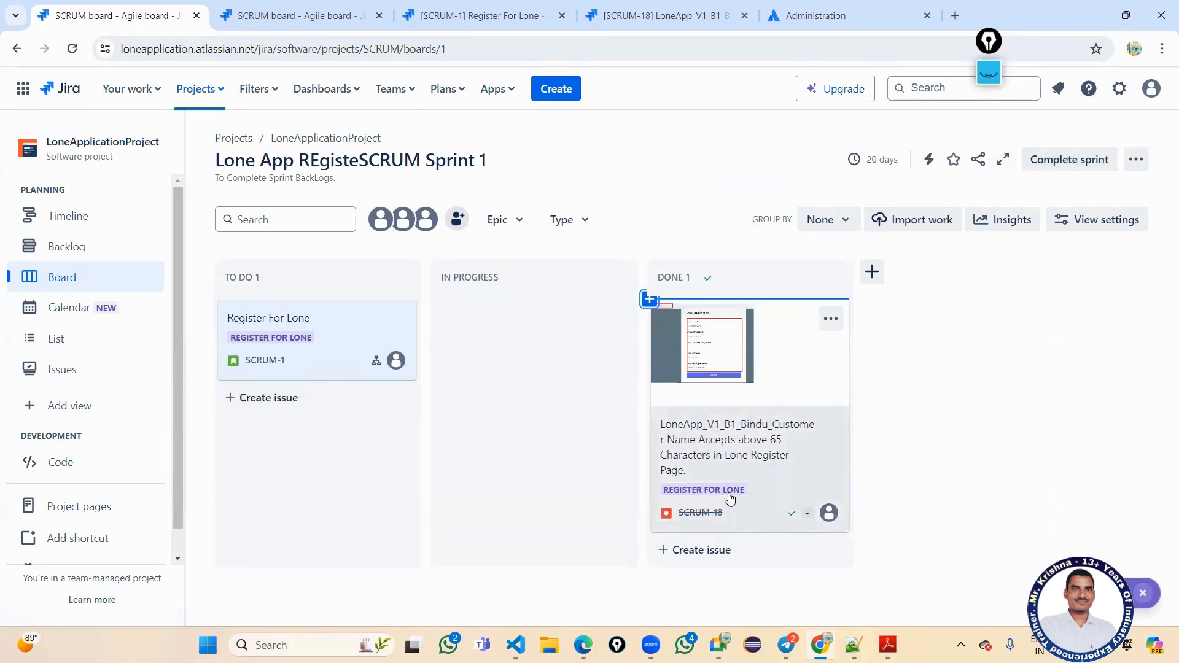
Open bug SCRUM-18's details from its board card and scroll through the issue.
click(699, 513)
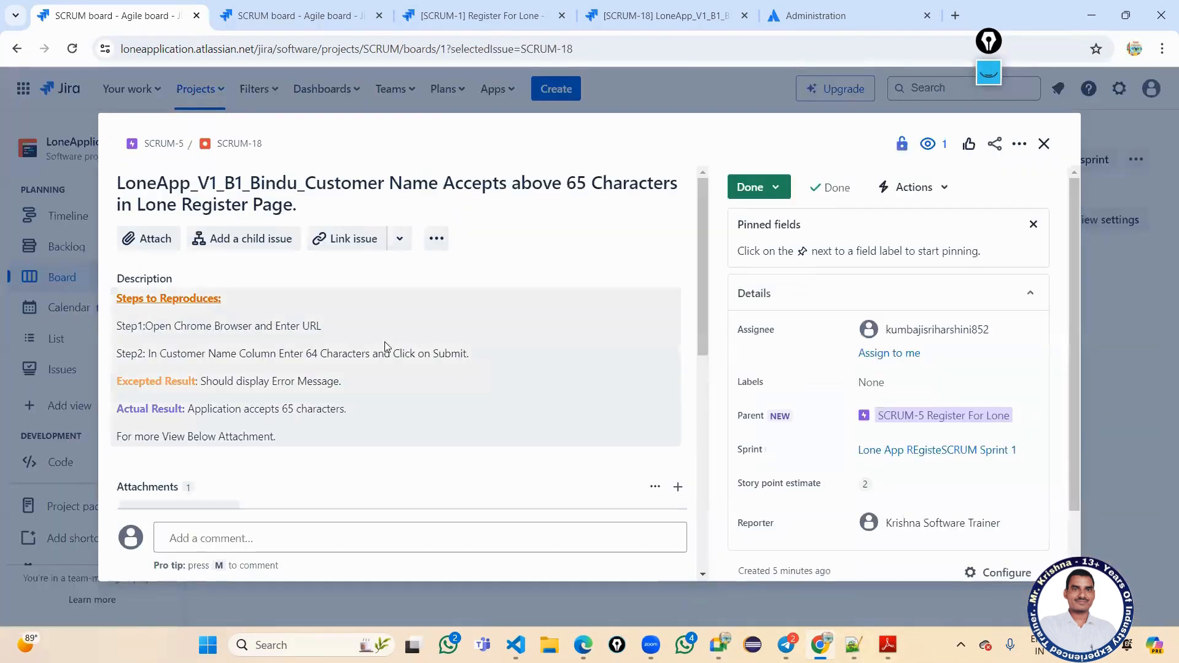
scroll(489, 375, down, 1)
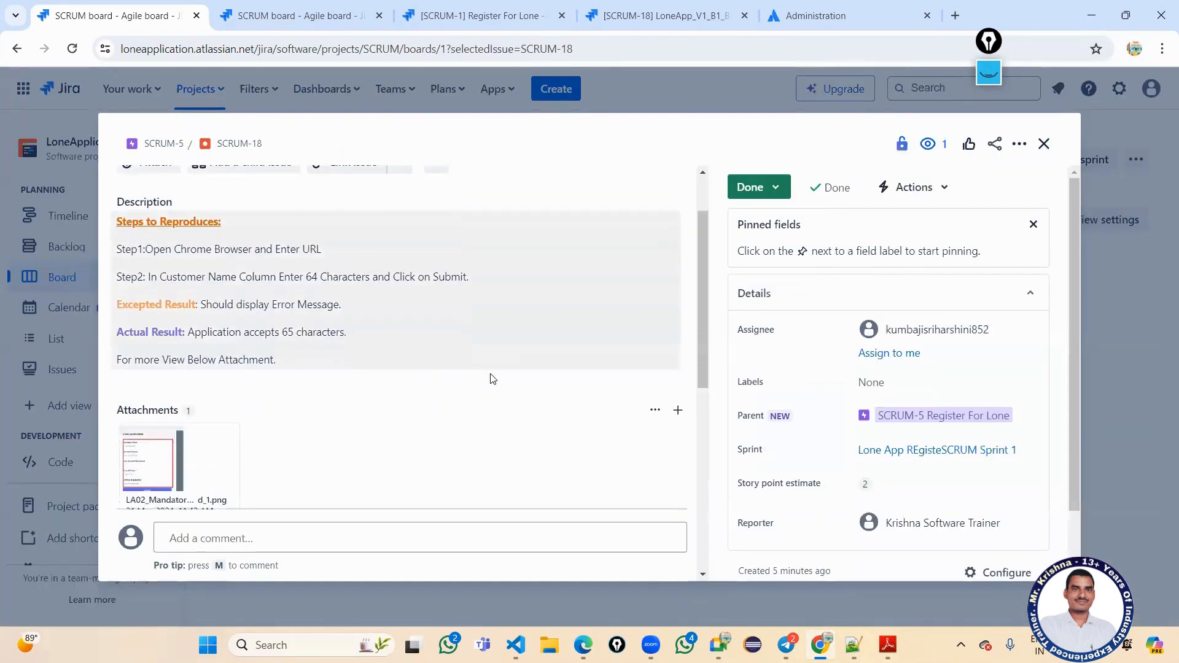
scroll(489, 362, up, 1)
click(432, 238)
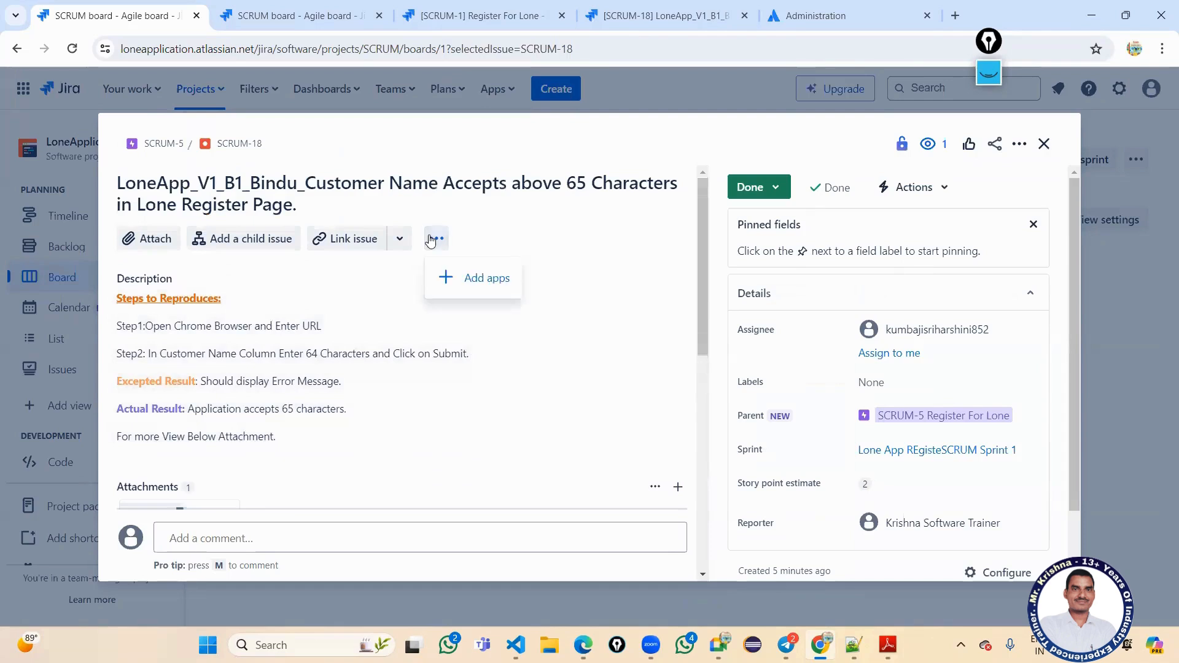
click(571, 236)
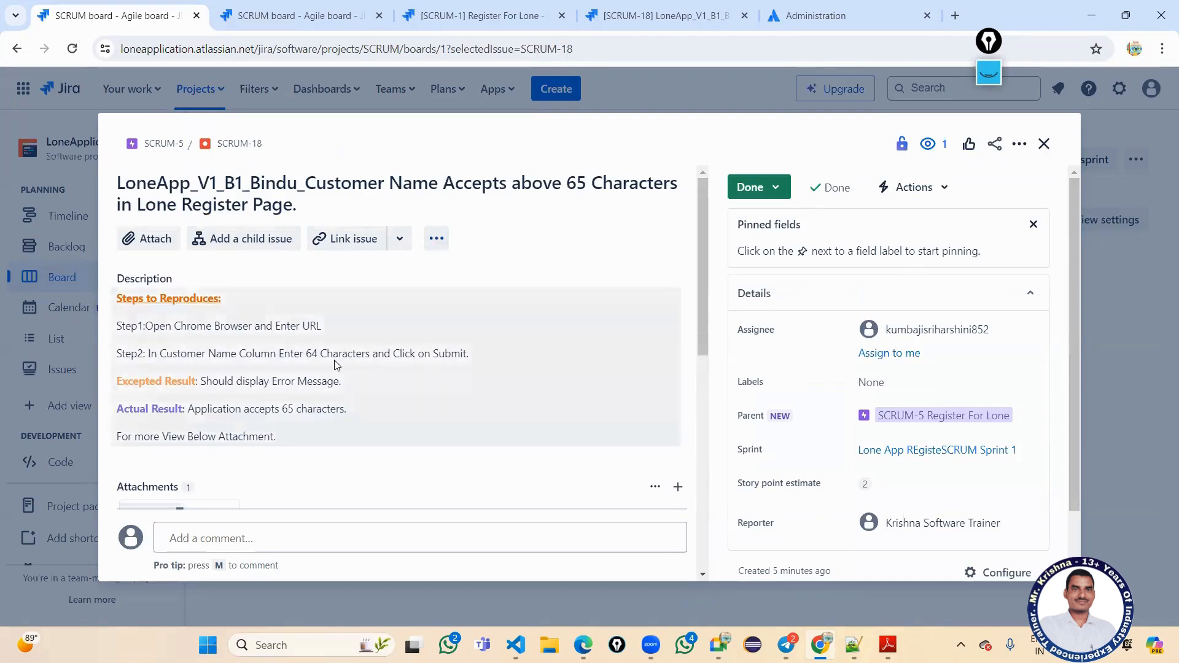
scroll(336, 366, down, 5)
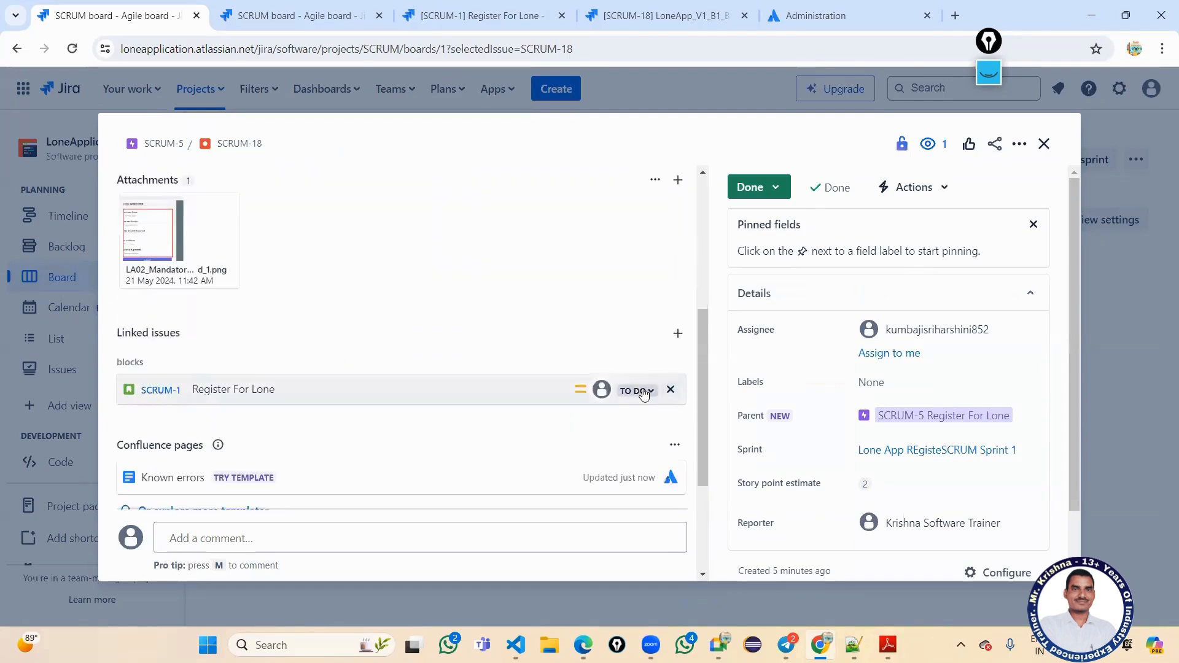
scroll(642, 396, down, 1)
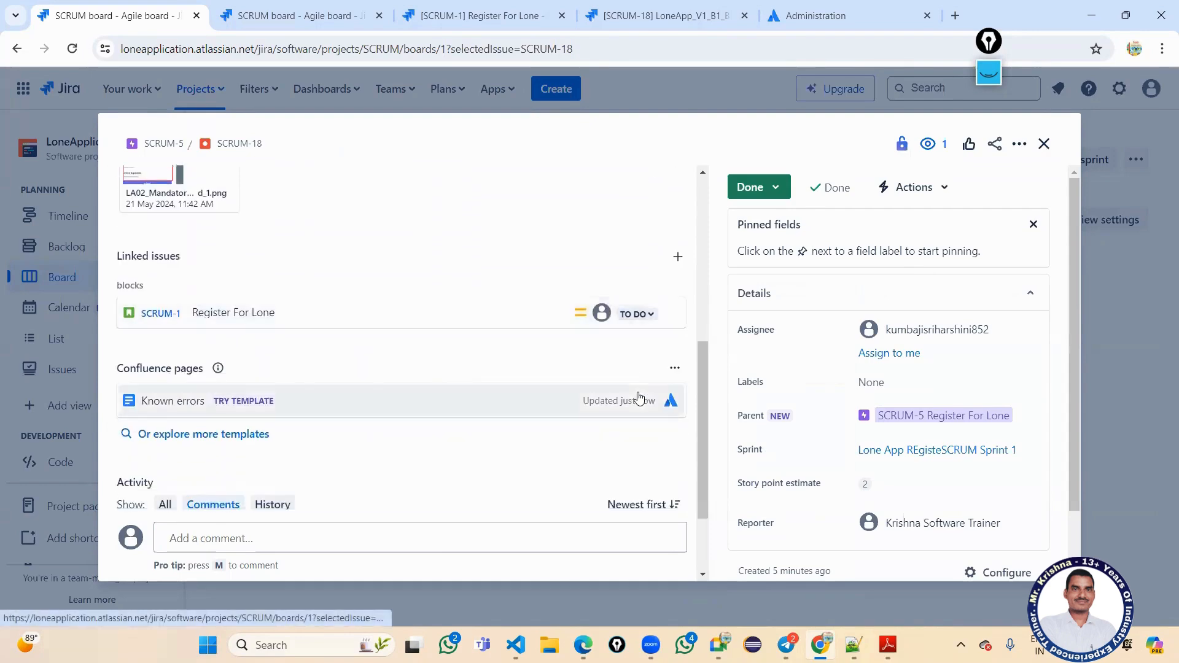
scroll(636, 398, down, 2)
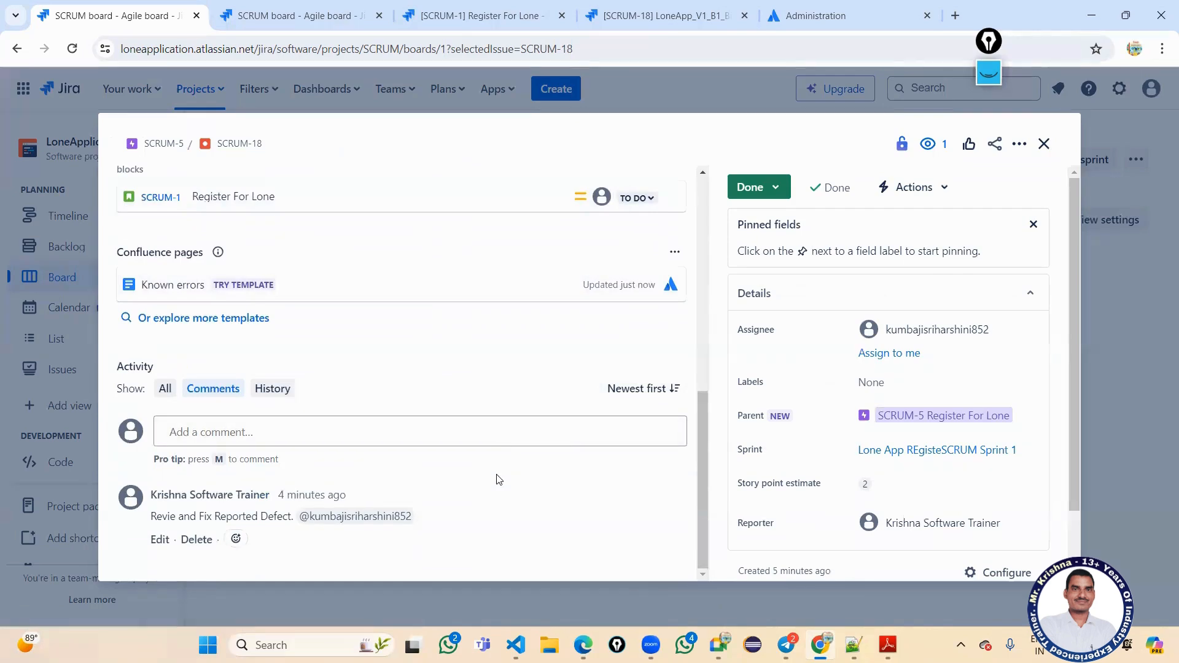
scroll(499, 474, up, 5)
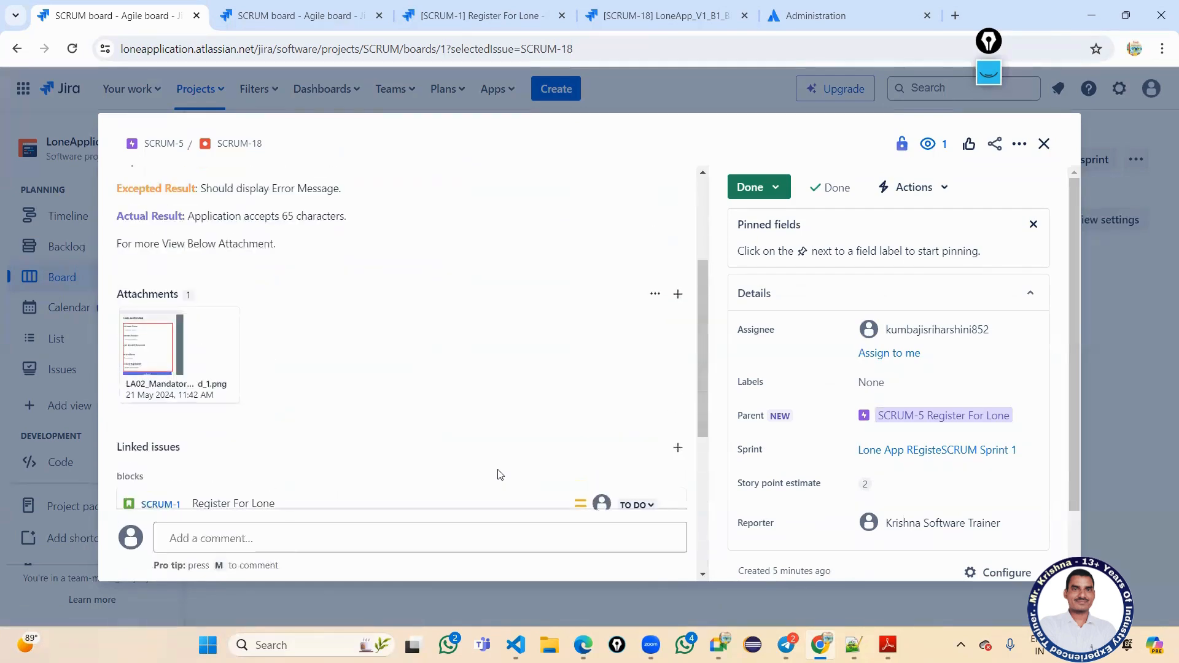
scroll(499, 474, up, 3)
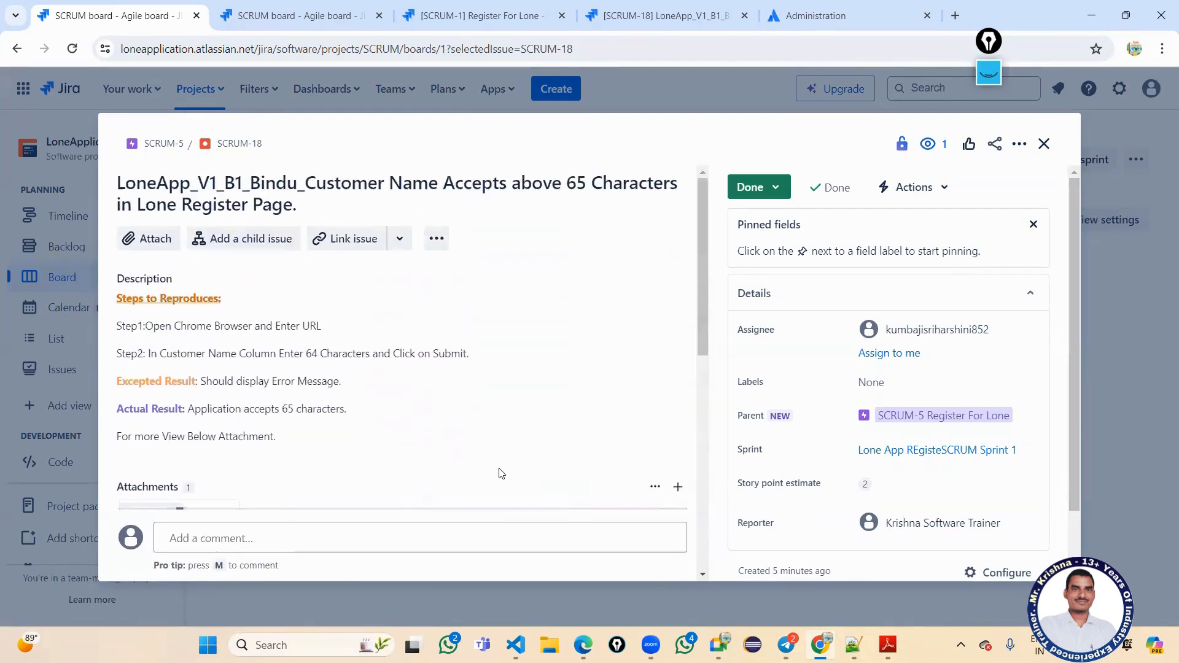
scroll(501, 473, down, 5)
scroll(501, 473, down, 3)
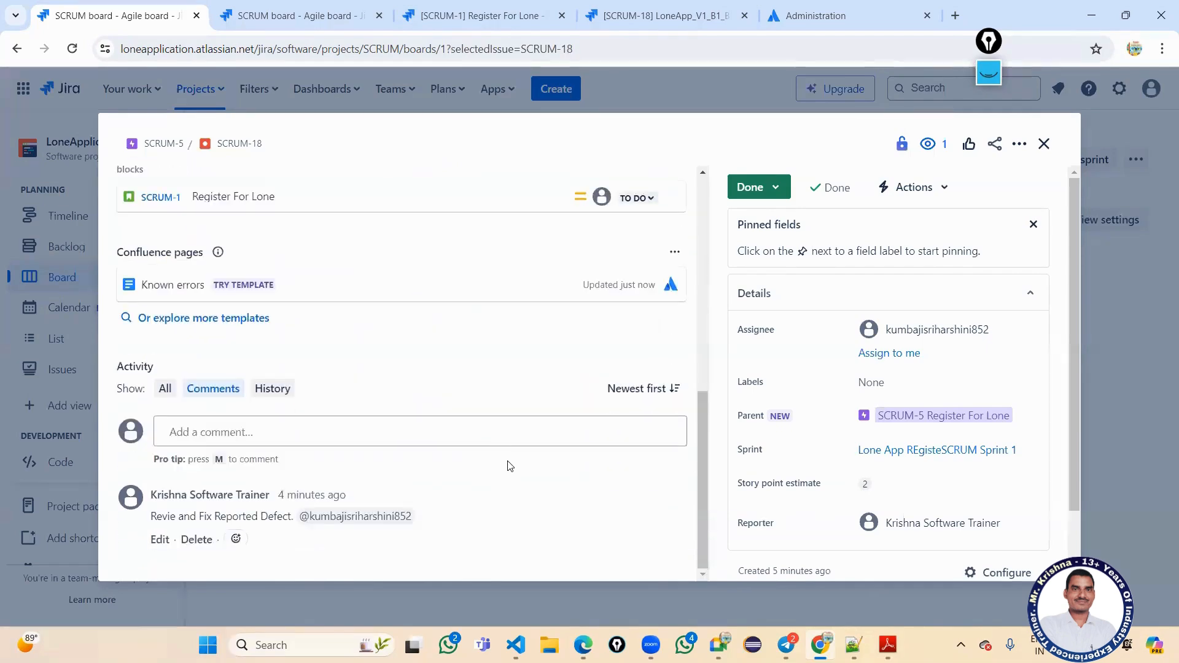
Confirm linked story SCRUM-1 is still To Do, then open SCRUM-18 as a full page in a new tab.
click(633, 198)
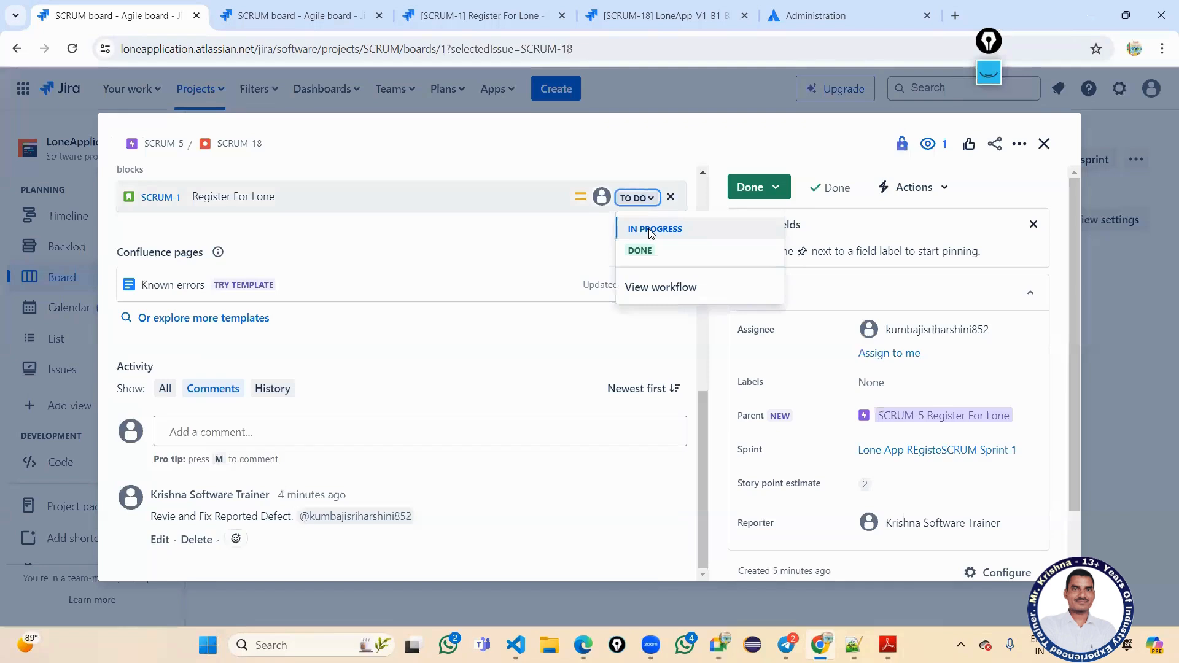
click(462, 349)
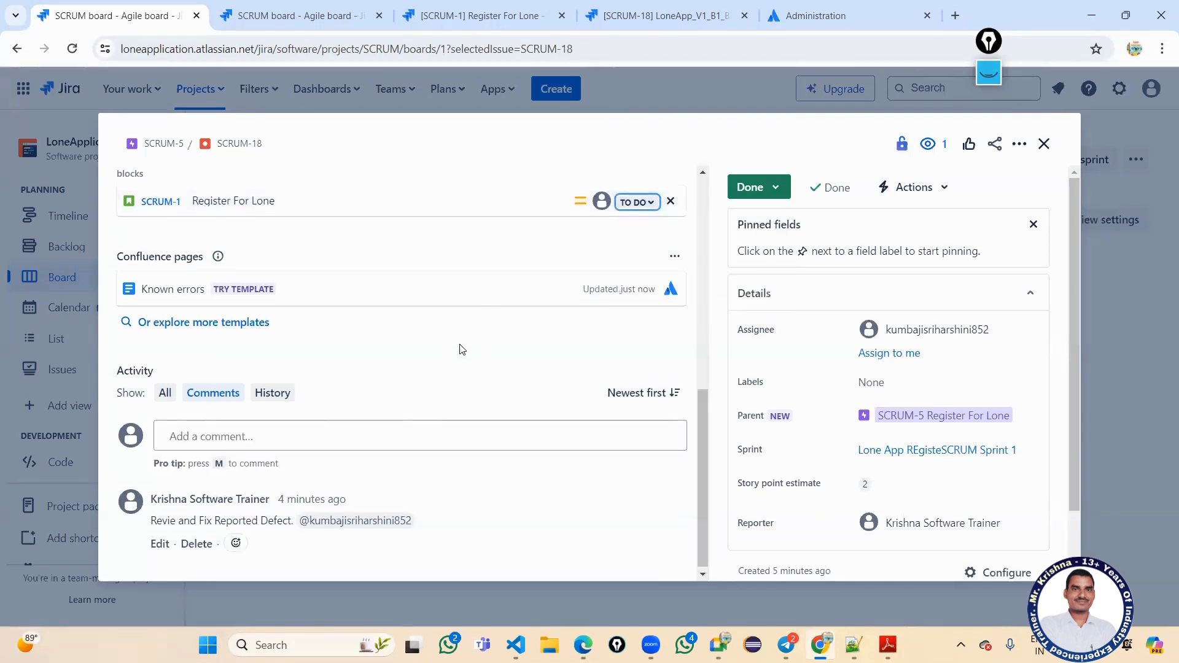
scroll(461, 349, up, 8)
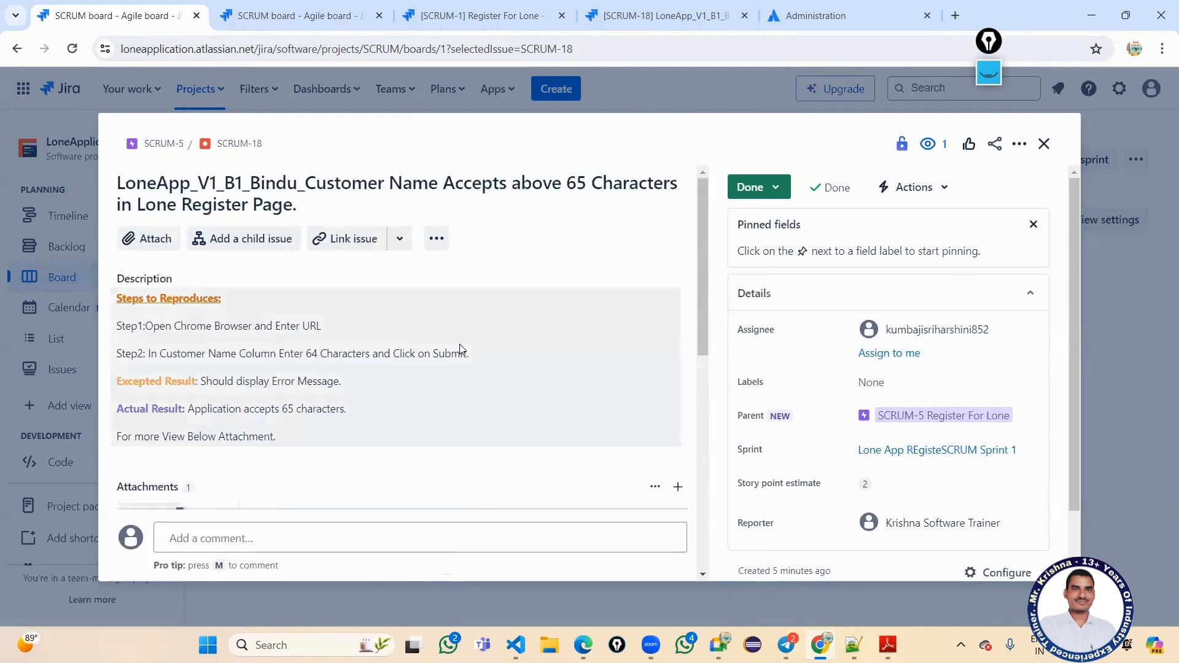
click(240, 145)
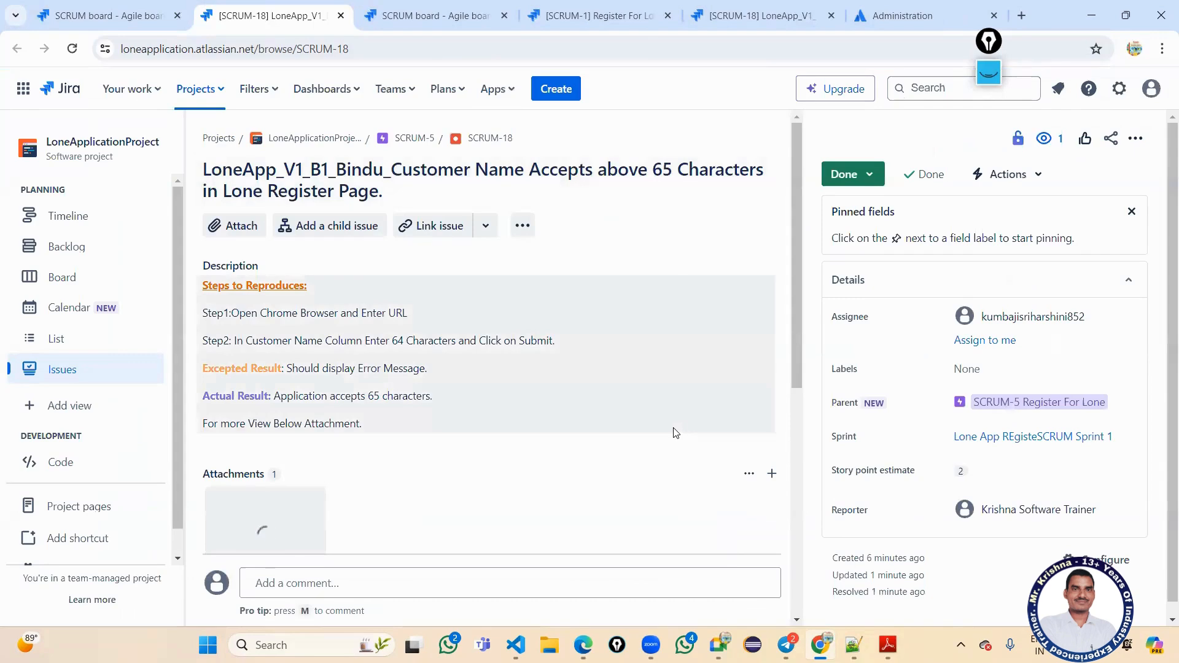
On the SCRUM-18 issue page, change the bug's status from Done back to To Do.
scroll(676, 433, down, 5)
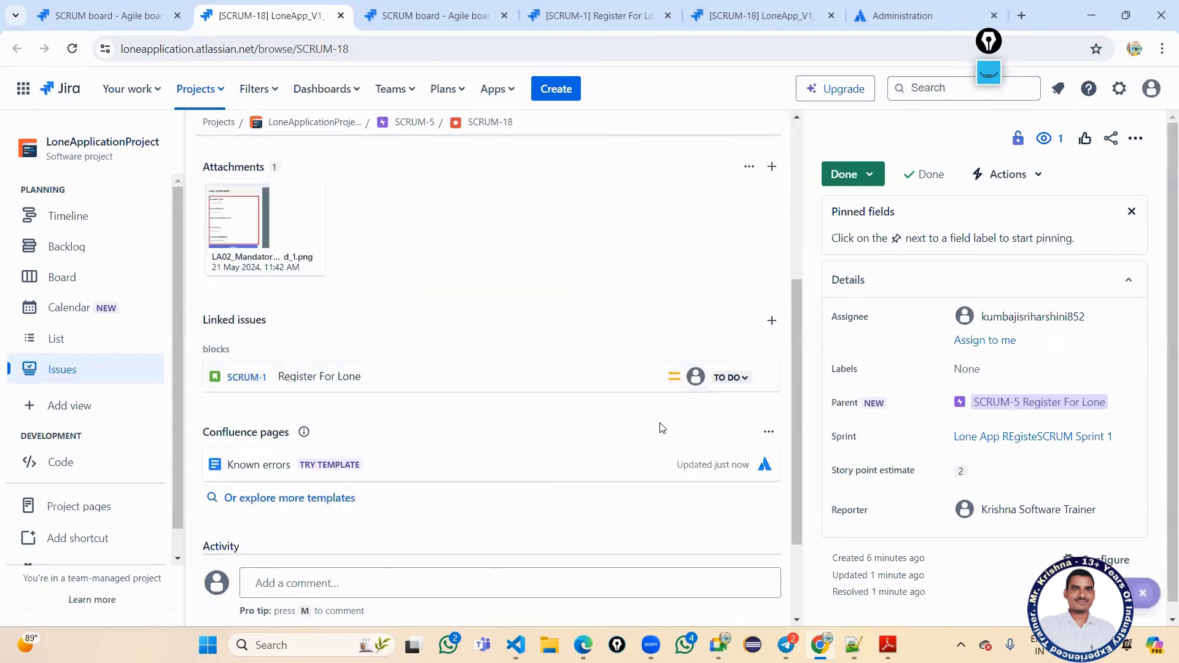
scroll(715, 426, down, 1)
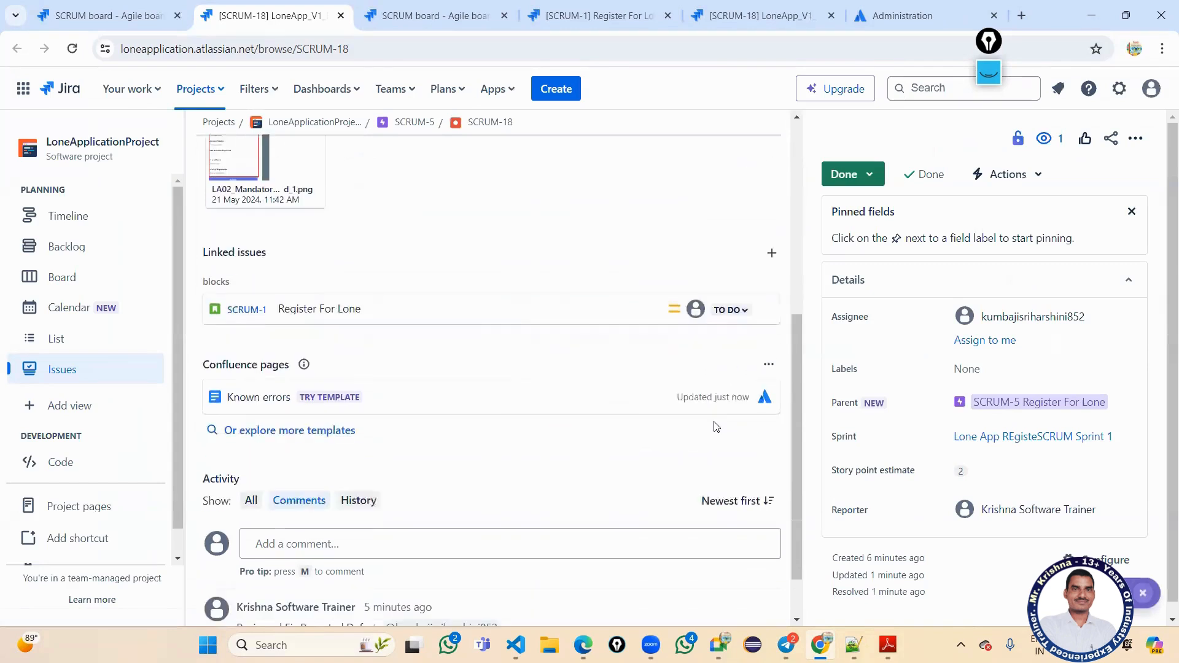
scroll(715, 425, down, 1)
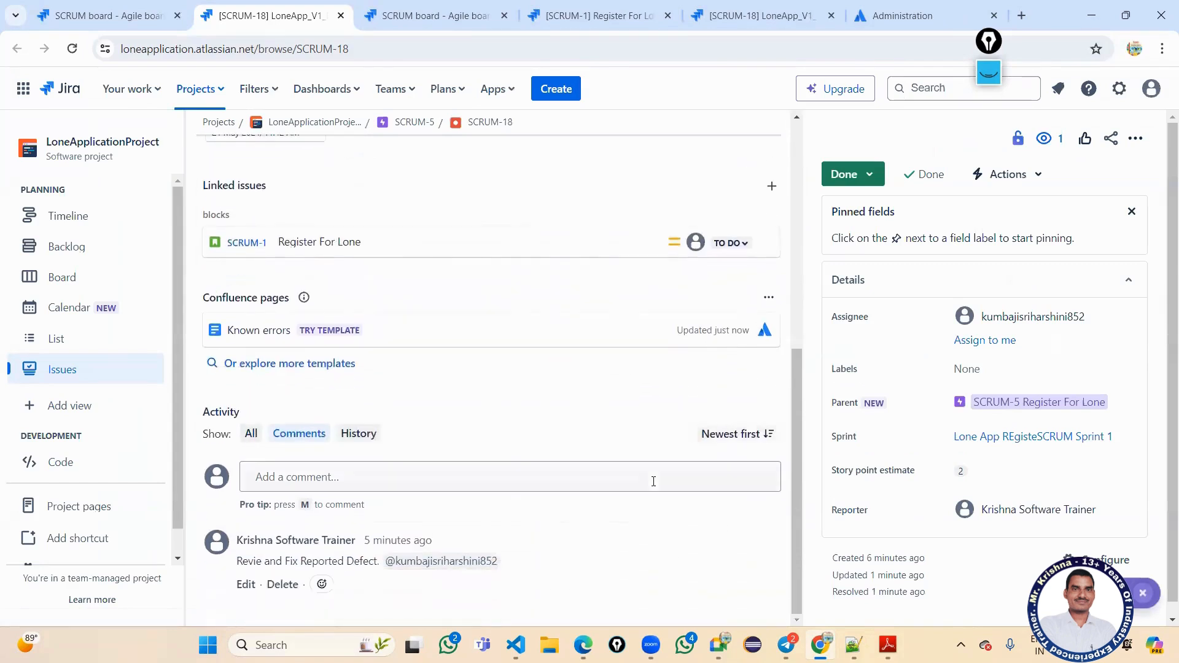
scroll(711, 461, up, 2)
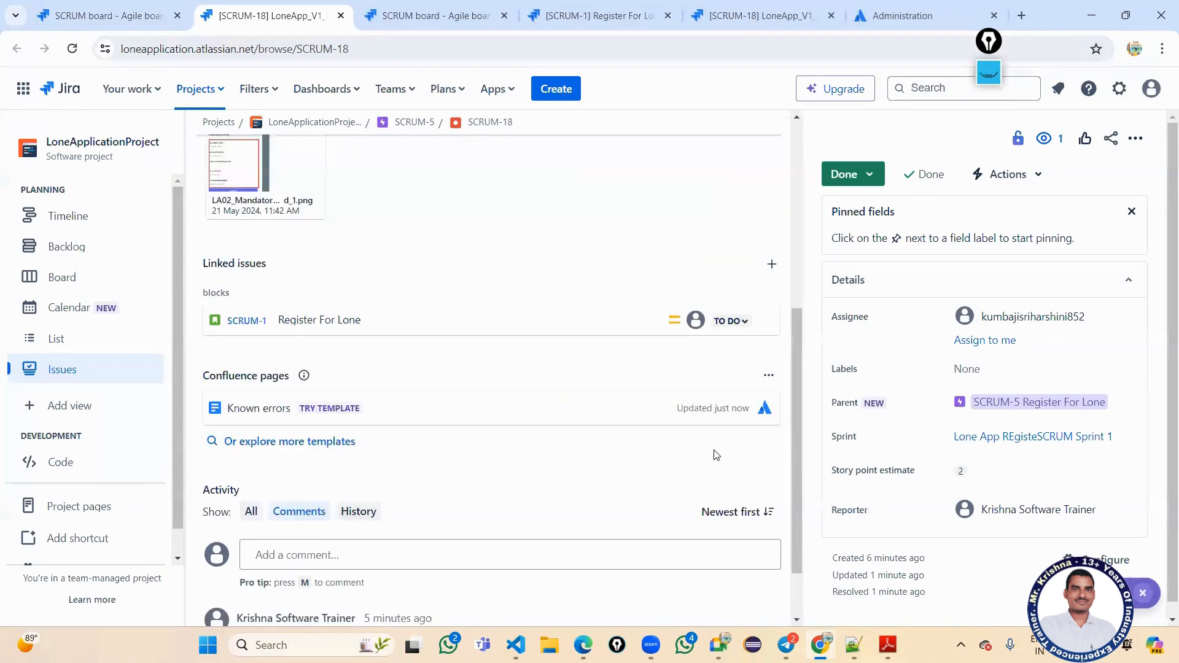
click(868, 176)
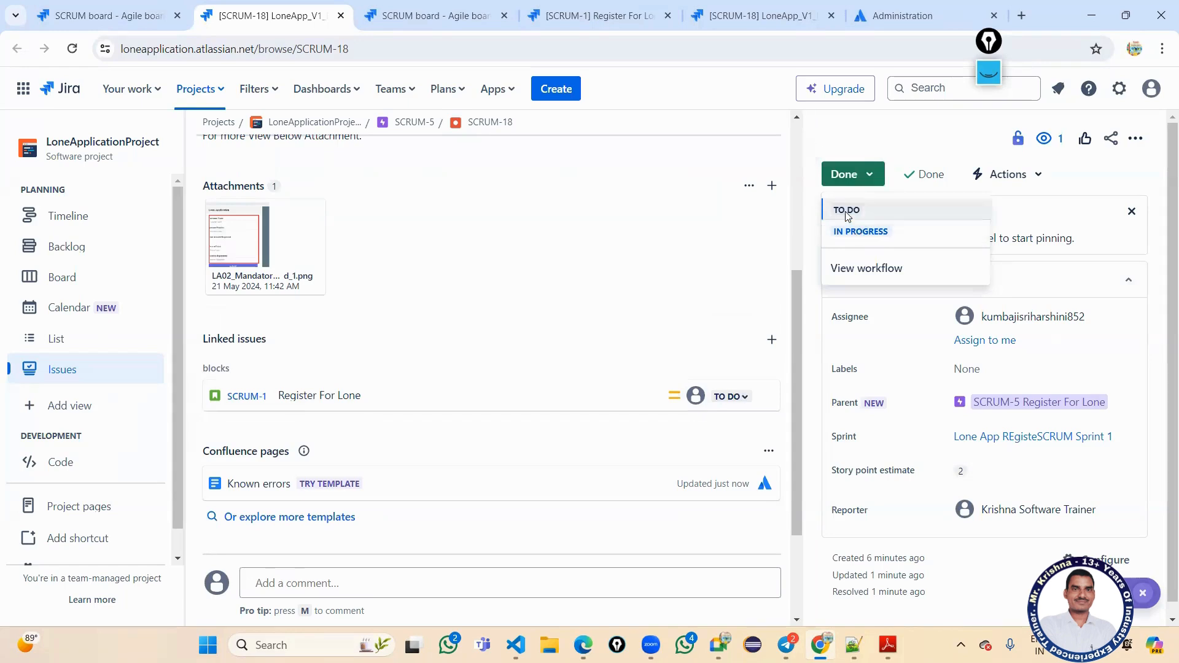
click(847, 210)
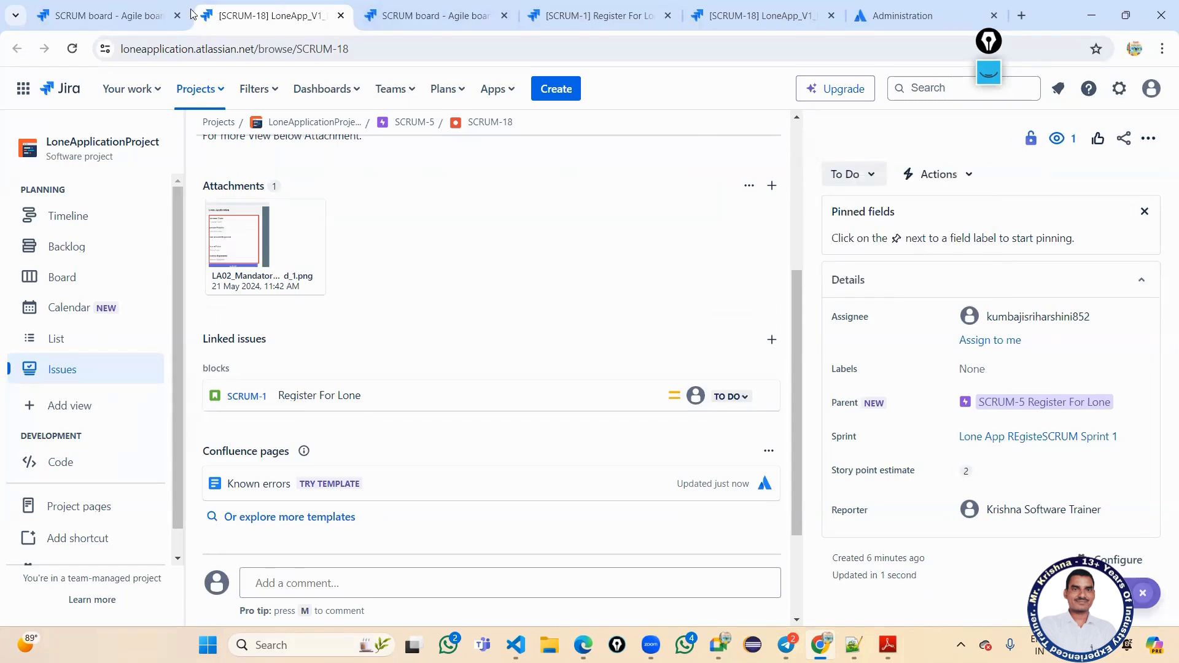
click(132, 17)
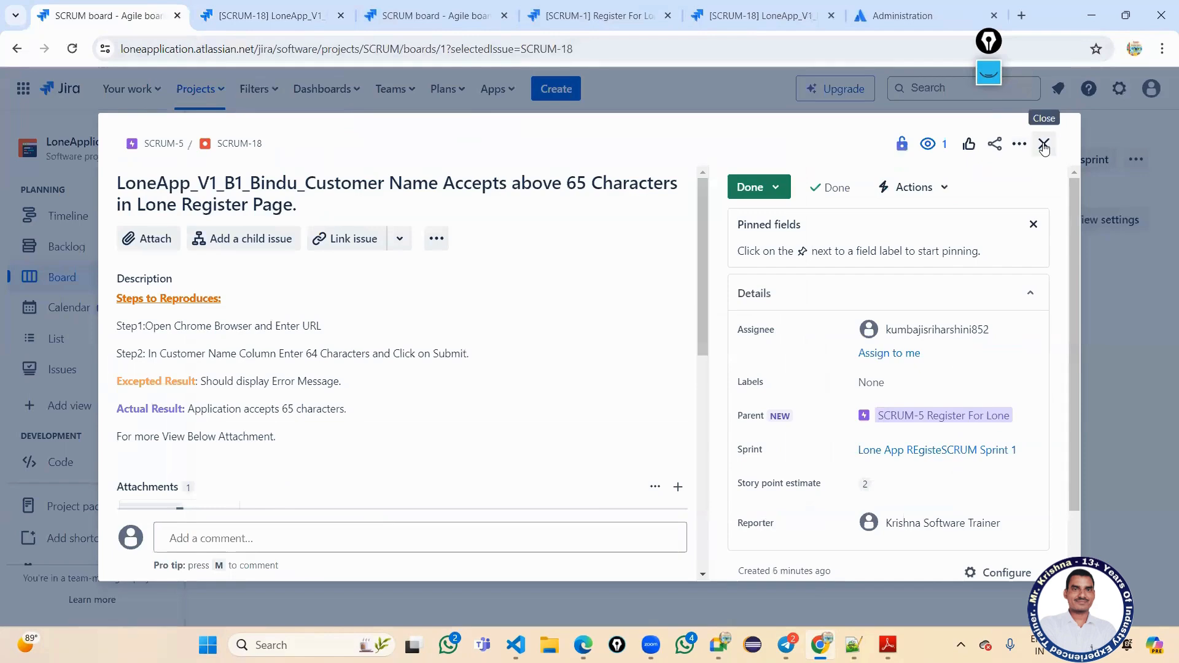
Switch bug SCRUM-18's status to In Progress, then reload the sprint board.
click(1044, 143)
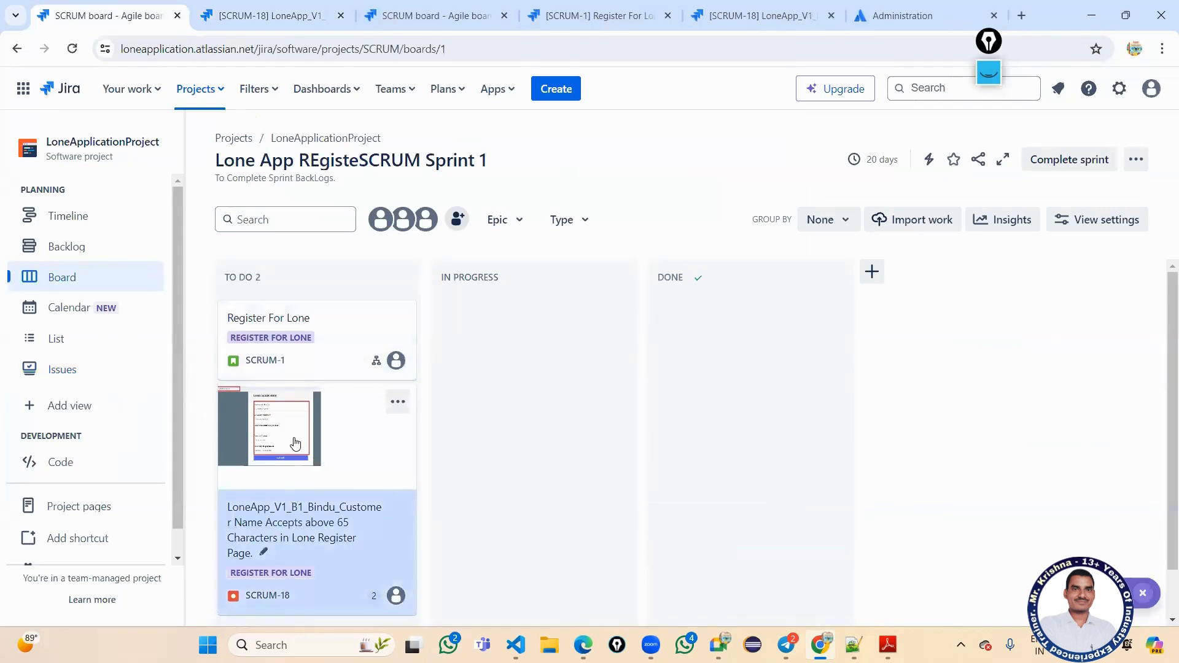
click(243, 19)
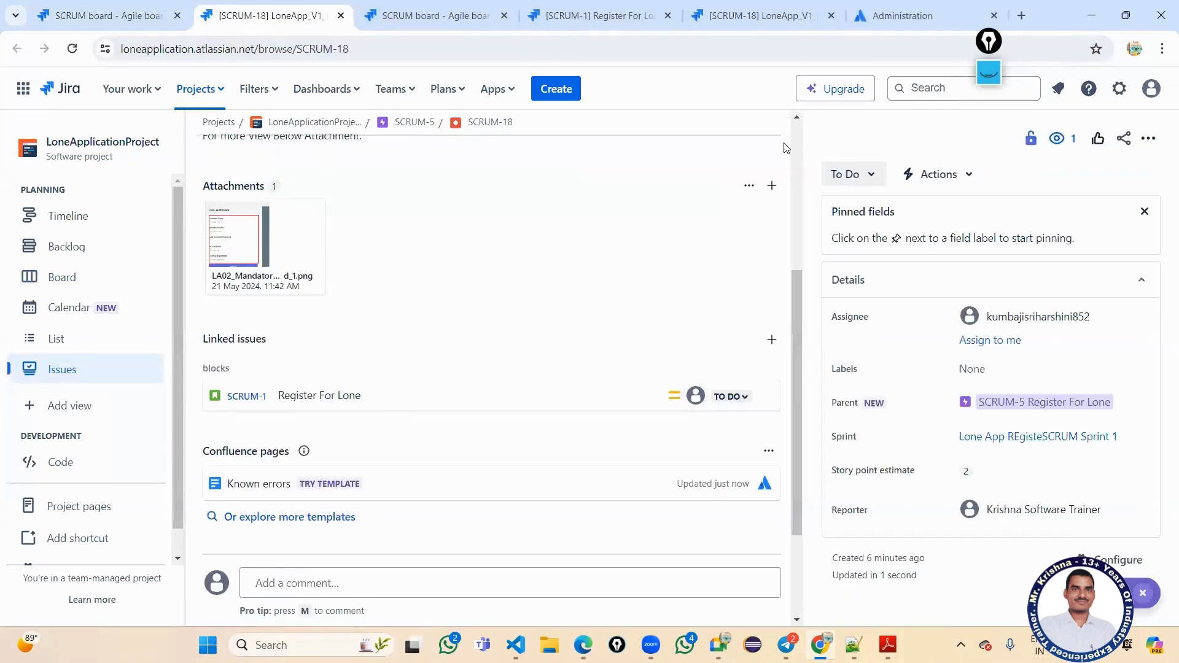
click(852, 174)
click(868, 211)
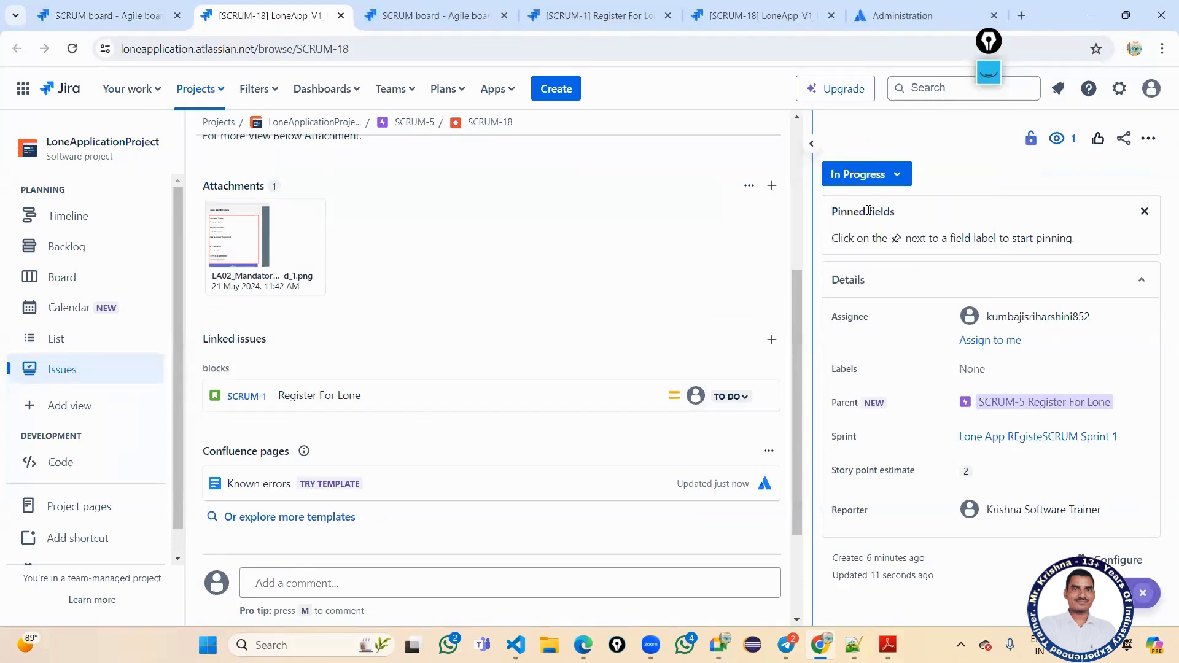
click(114, 13)
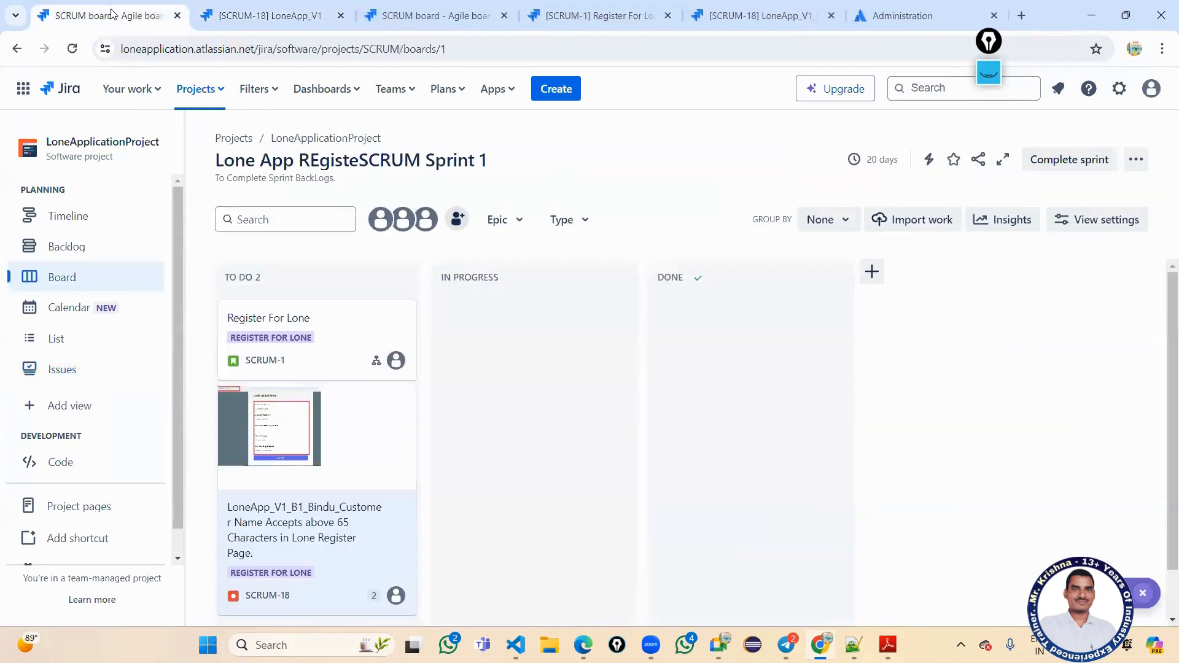
click(73, 52)
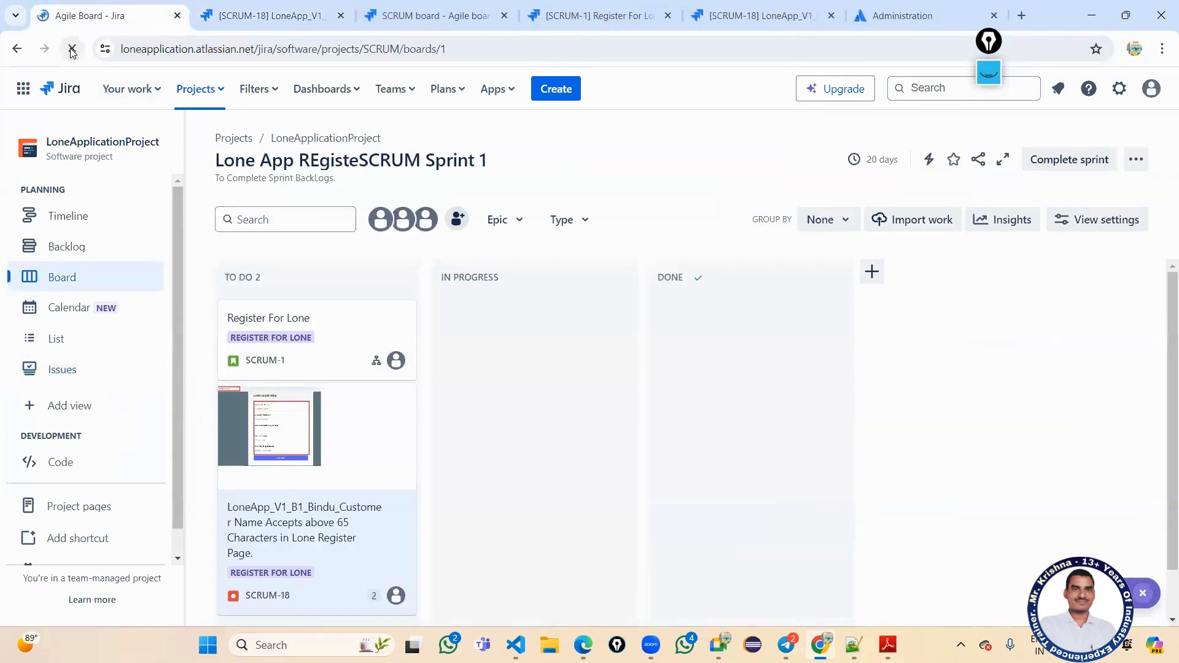
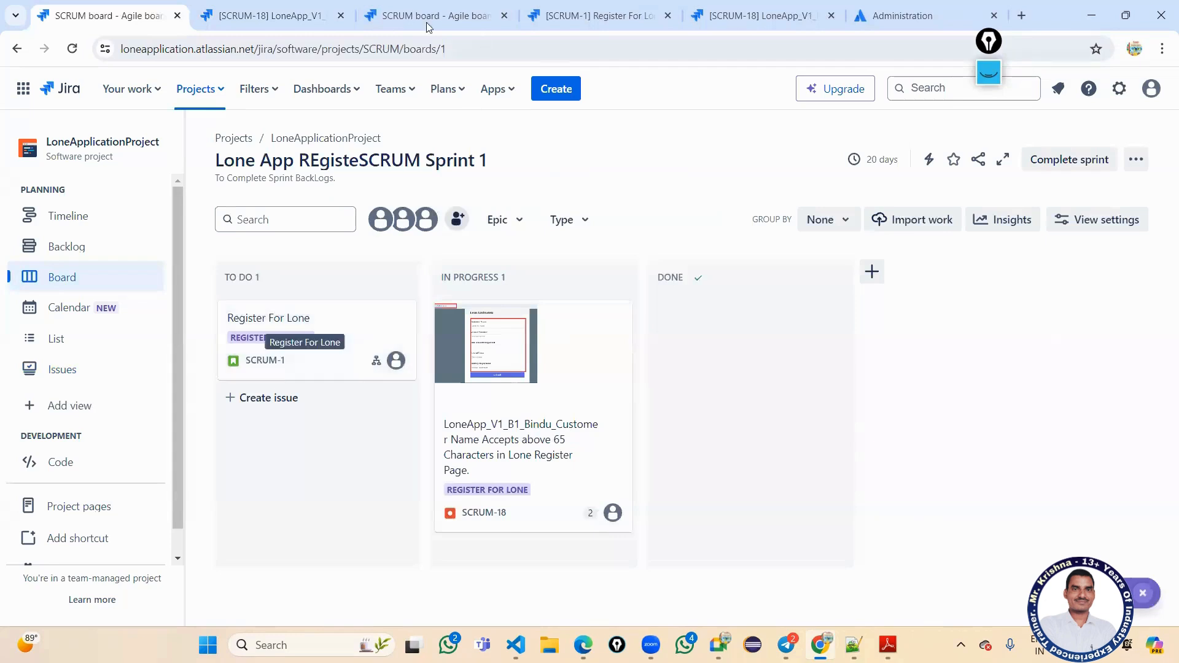
Set bug SCRUM-18's status to Done.
click(270, 15)
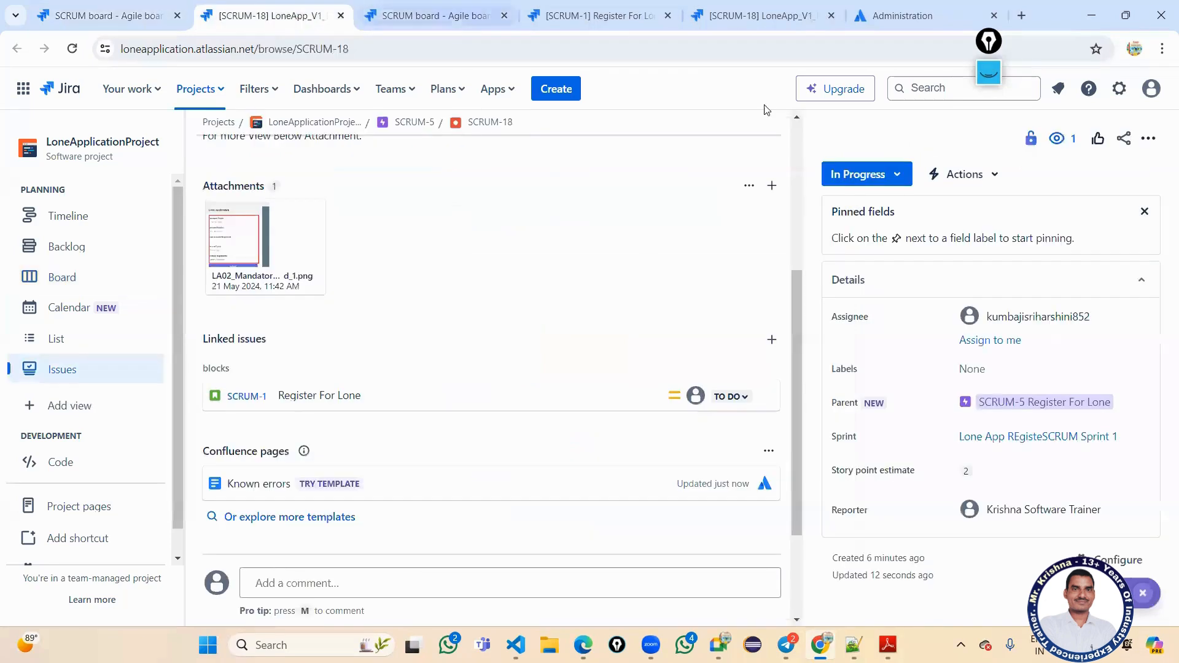
click(887, 176)
click(875, 237)
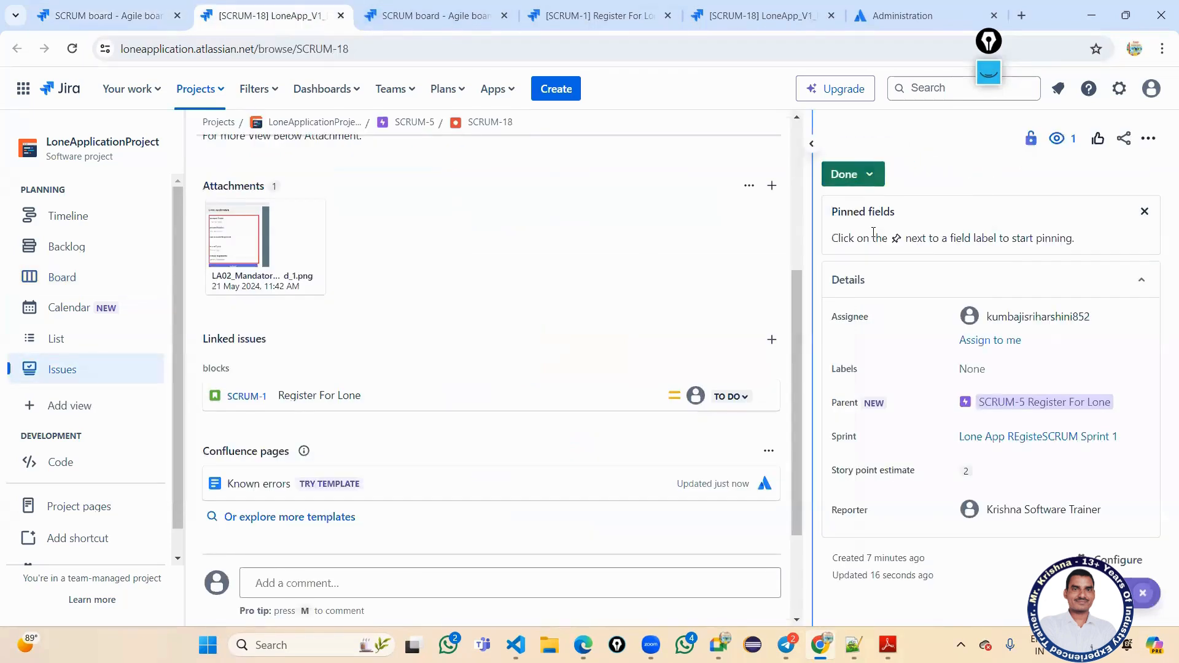
scroll(384, 331, up, 3)
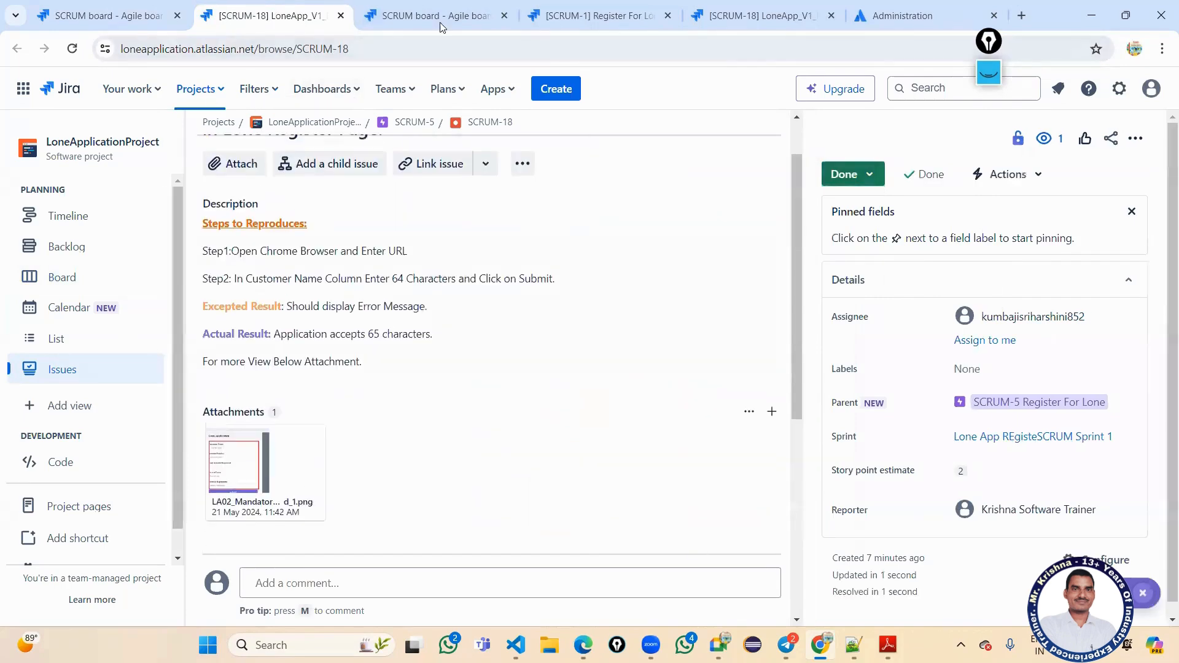
click(429, 15)
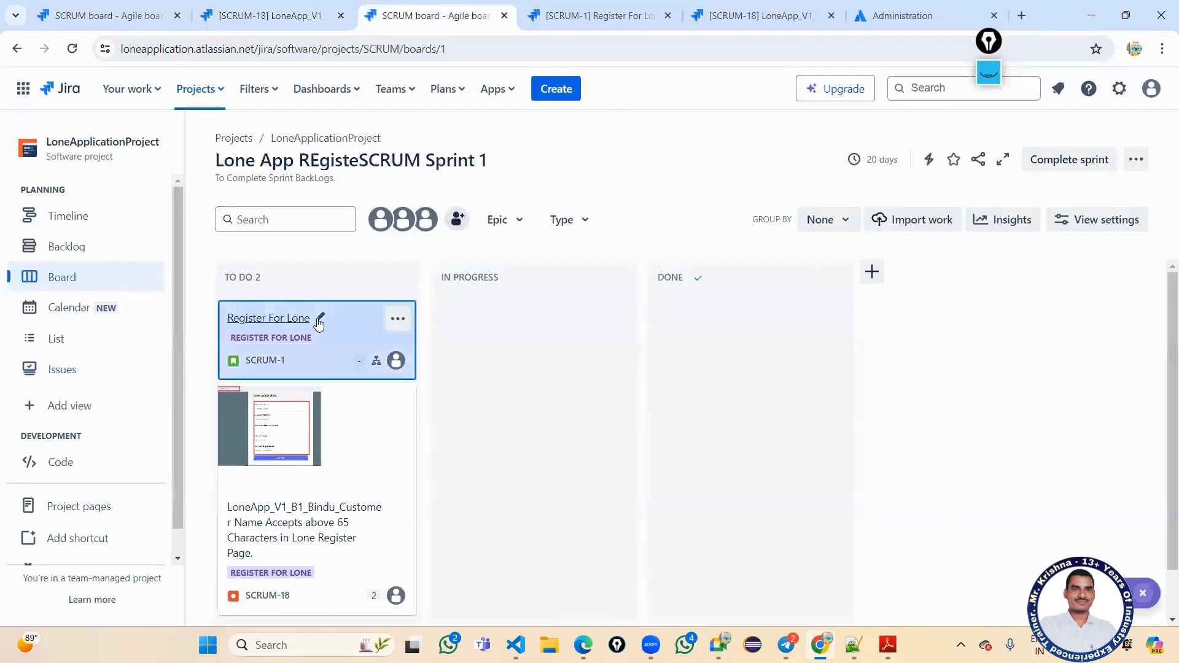
Set story SCRUM-1 to Done and reload the board so both show under Done.
click(571, 20)
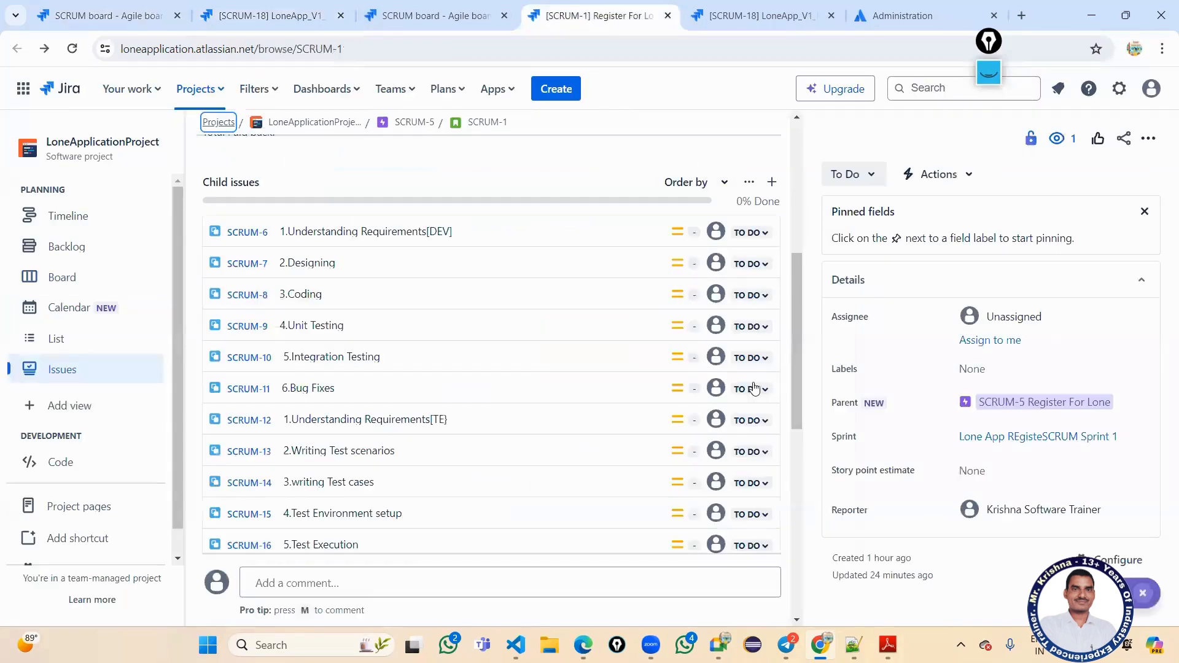
scroll(754, 389, up, 4)
click(863, 180)
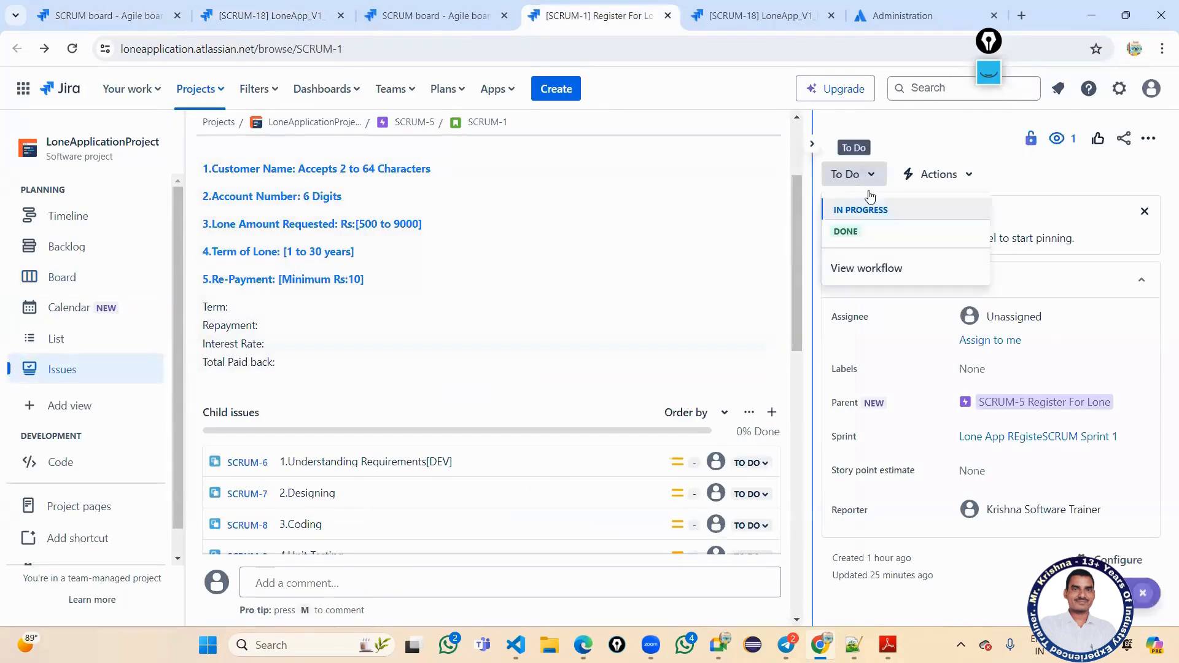
click(846, 232)
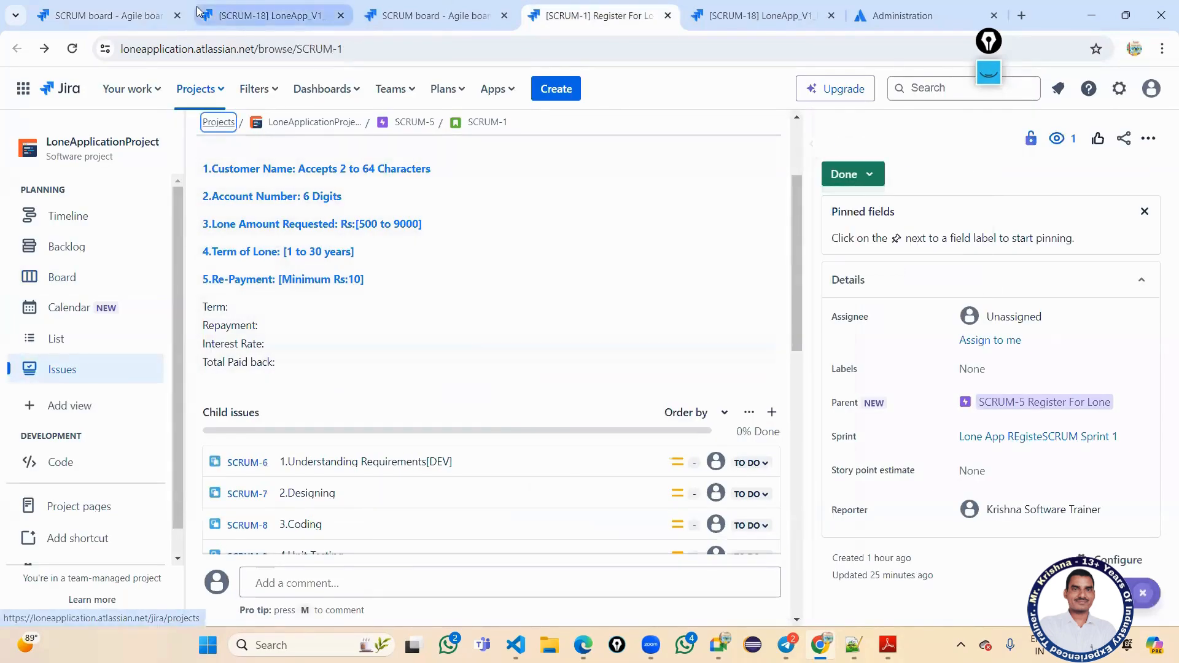
click(140, 15)
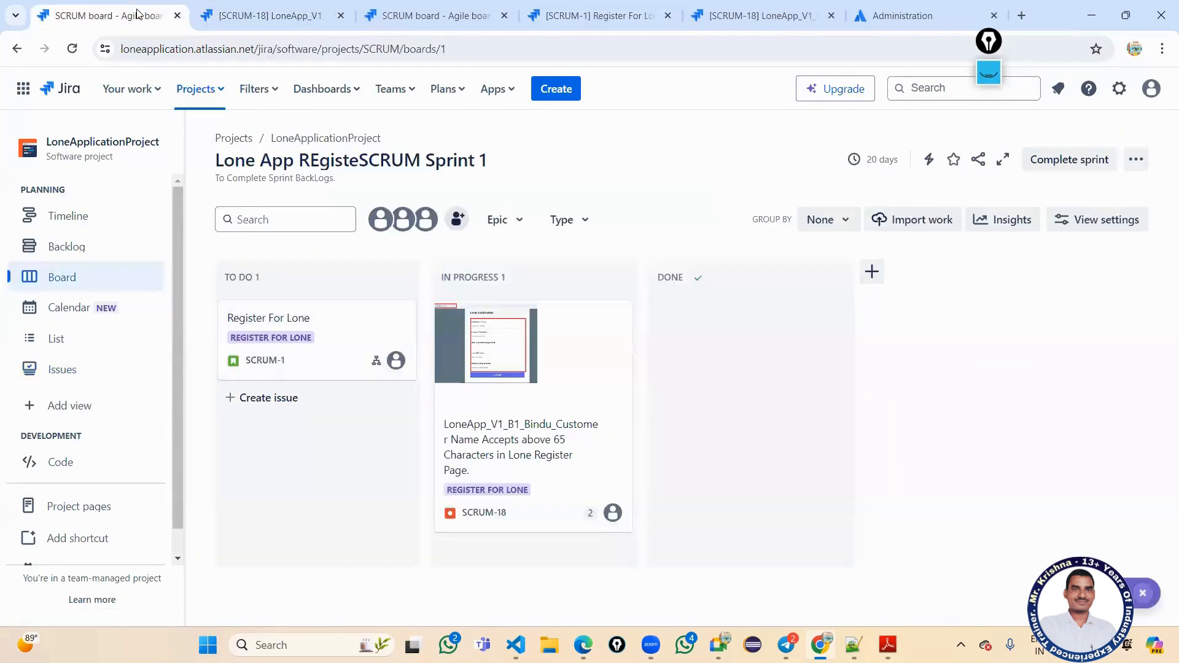
click(74, 50)
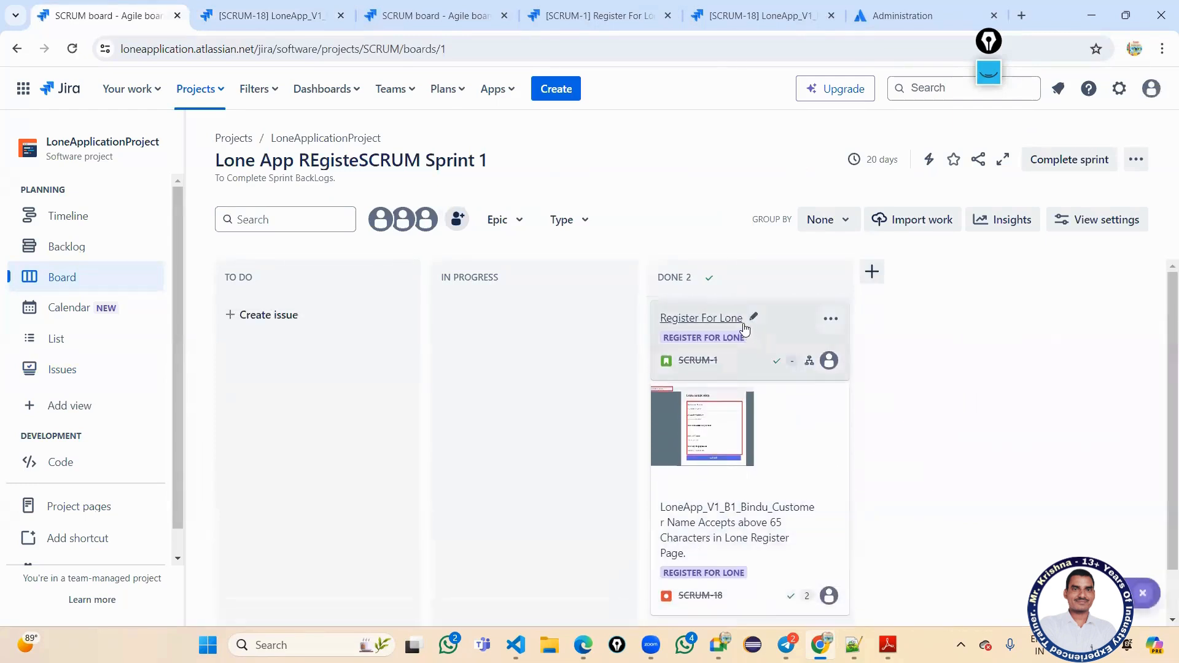
scroll(759, 393, down, 2)
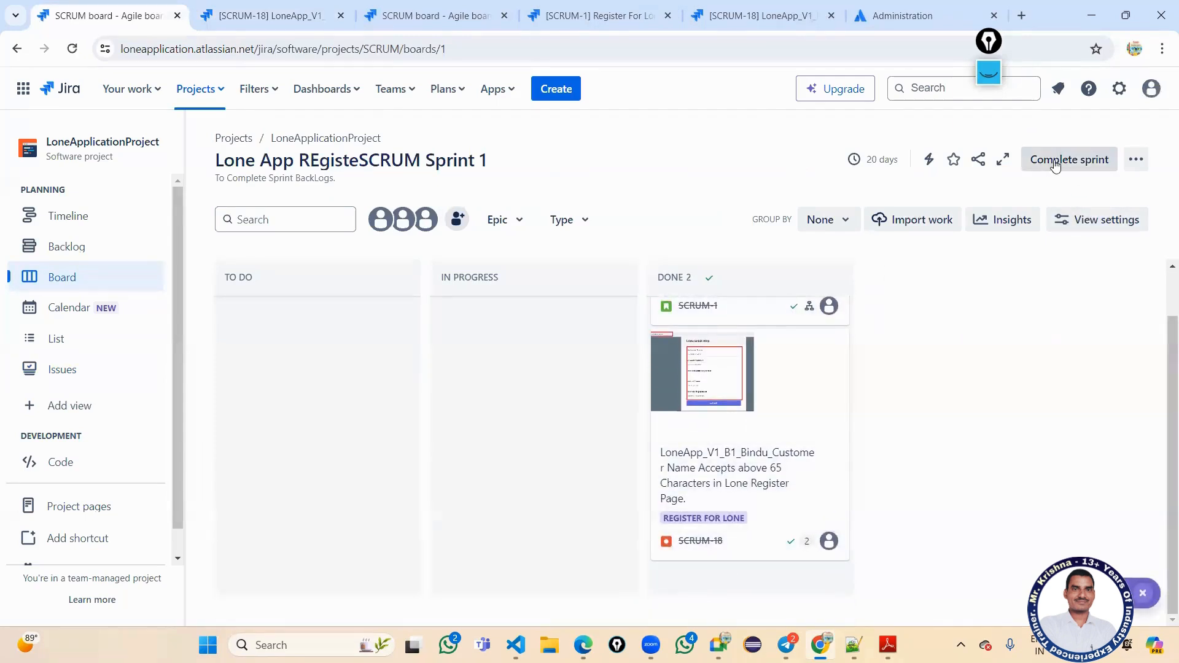
Review the Complete sprint summary reporting two completed issues, then open SCRUM-18.
click(1054, 161)
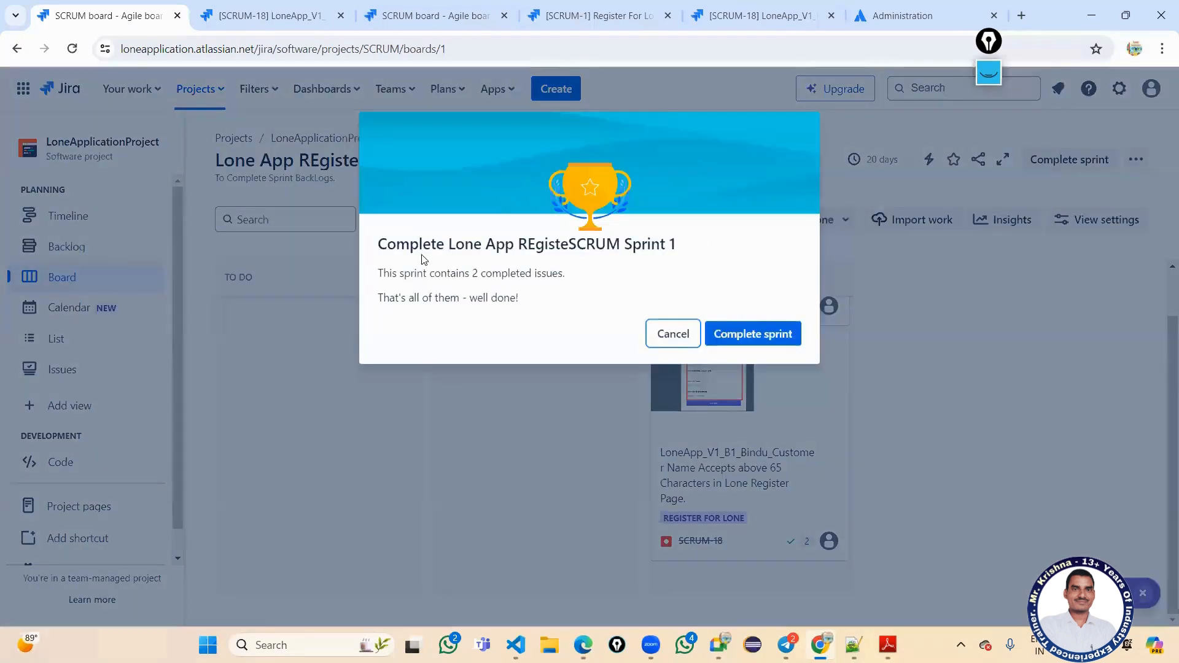
drag(407, 246, 626, 258)
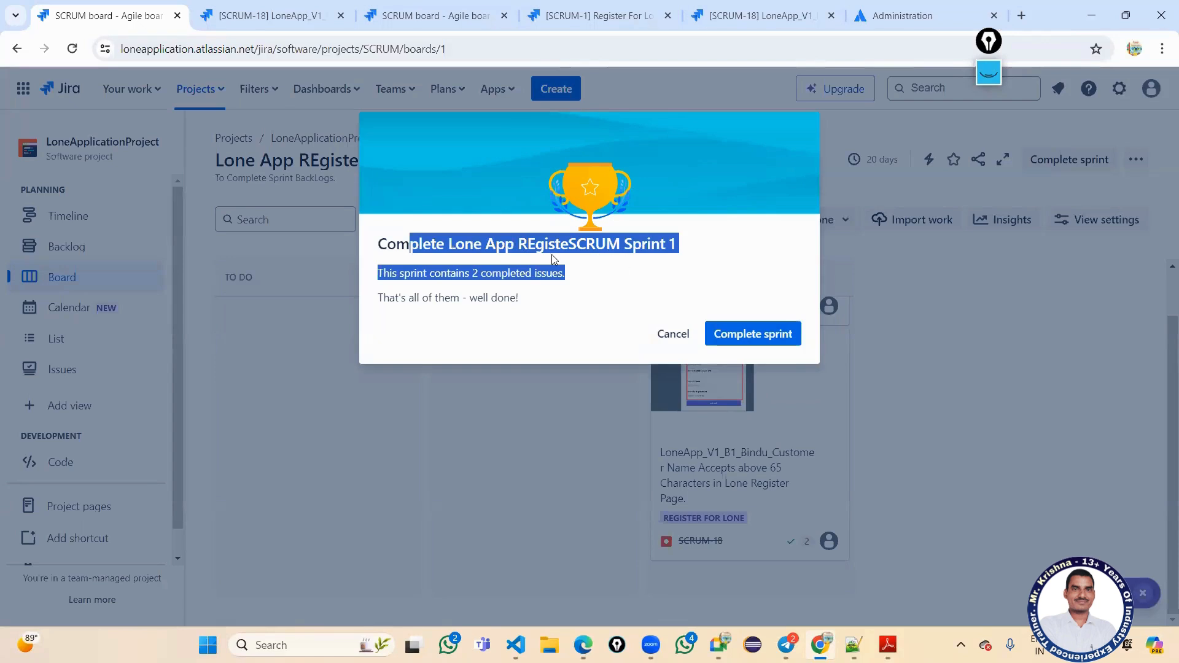
click(502, 268)
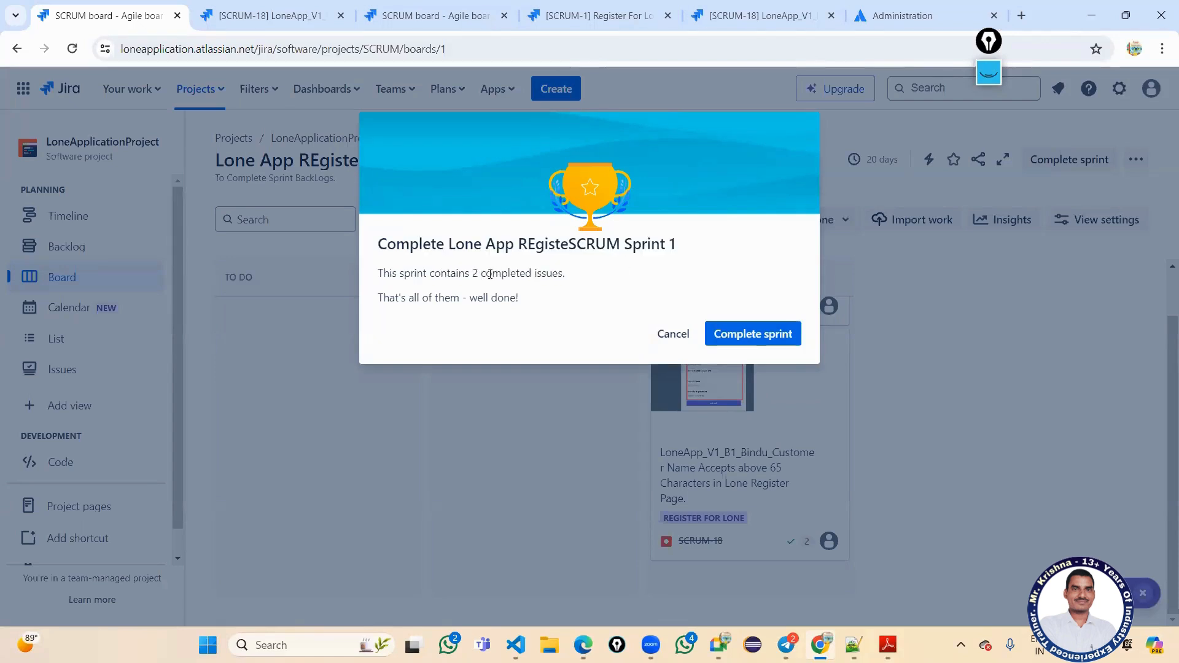
double_click(490, 273)
drag(396, 300, 516, 300)
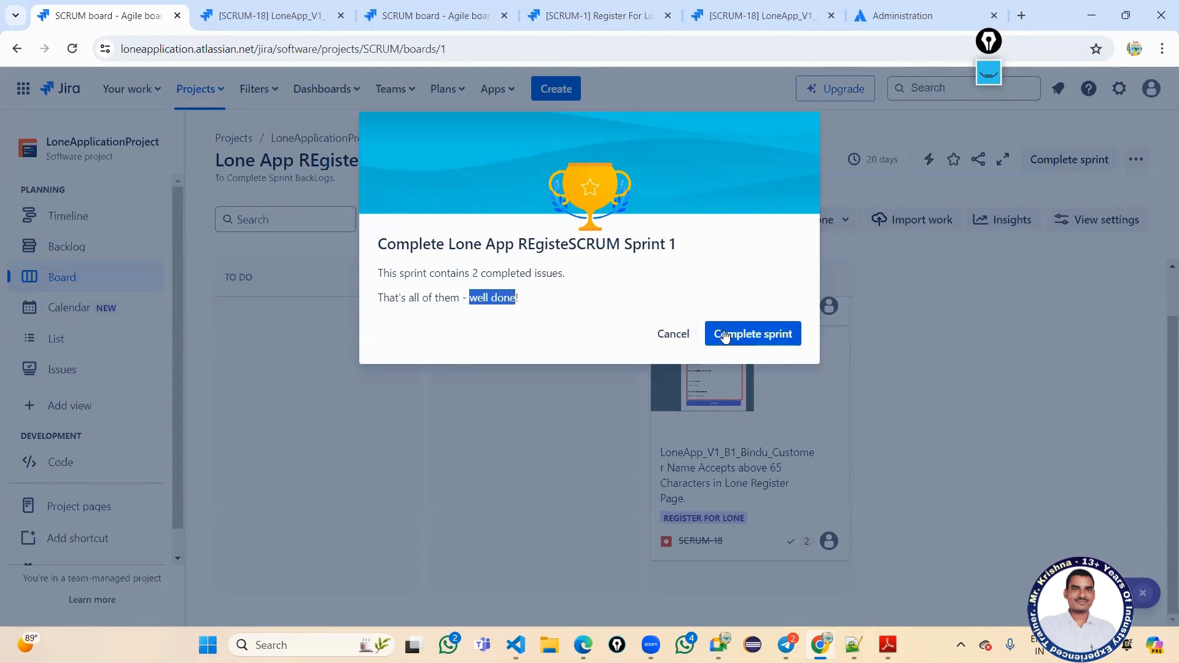
click(683, 344)
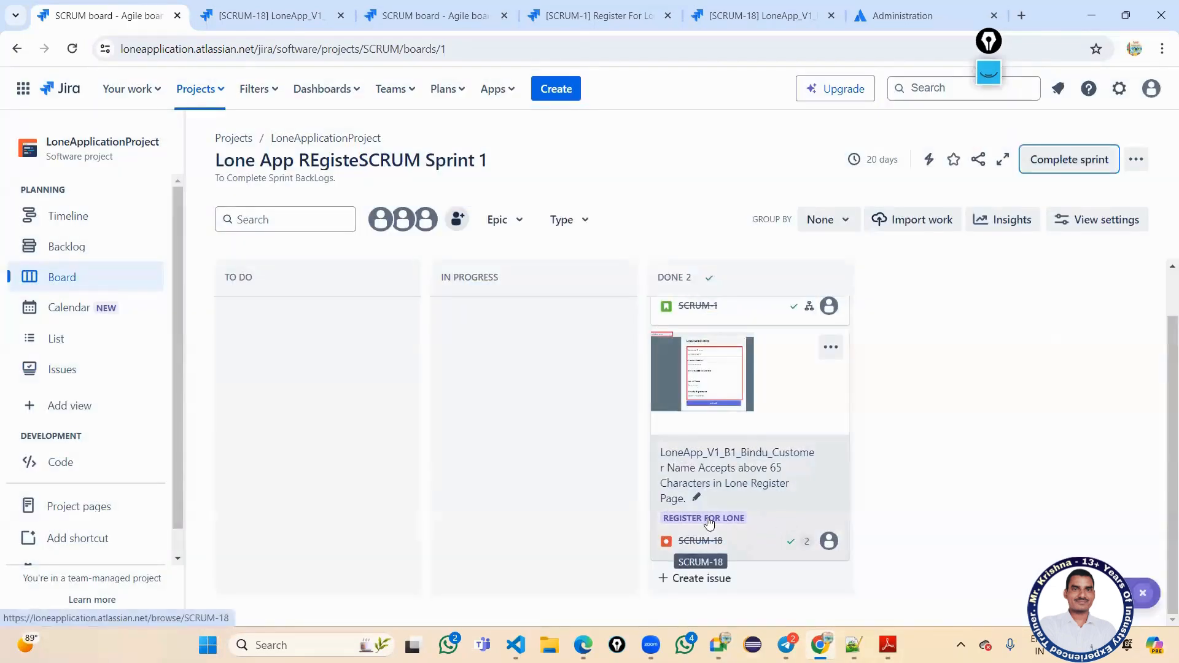
click(711, 540)
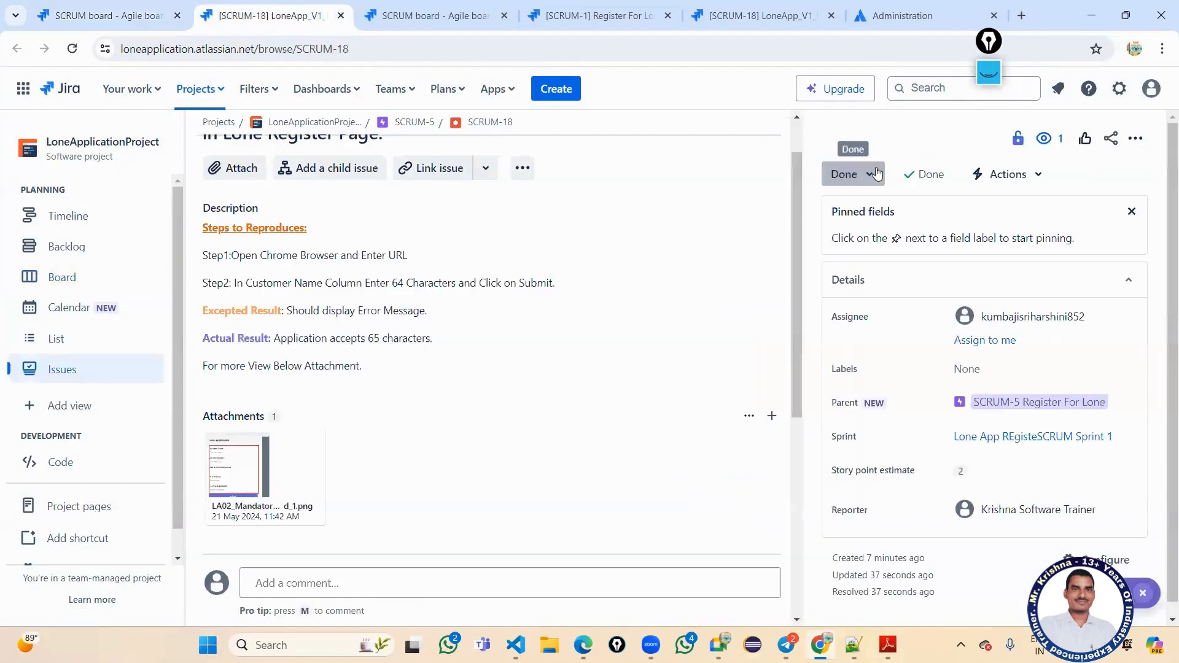
Move SCRUM-18 back to In Progress and refresh its page and the Sprint 1 board.
click(848, 171)
click(868, 231)
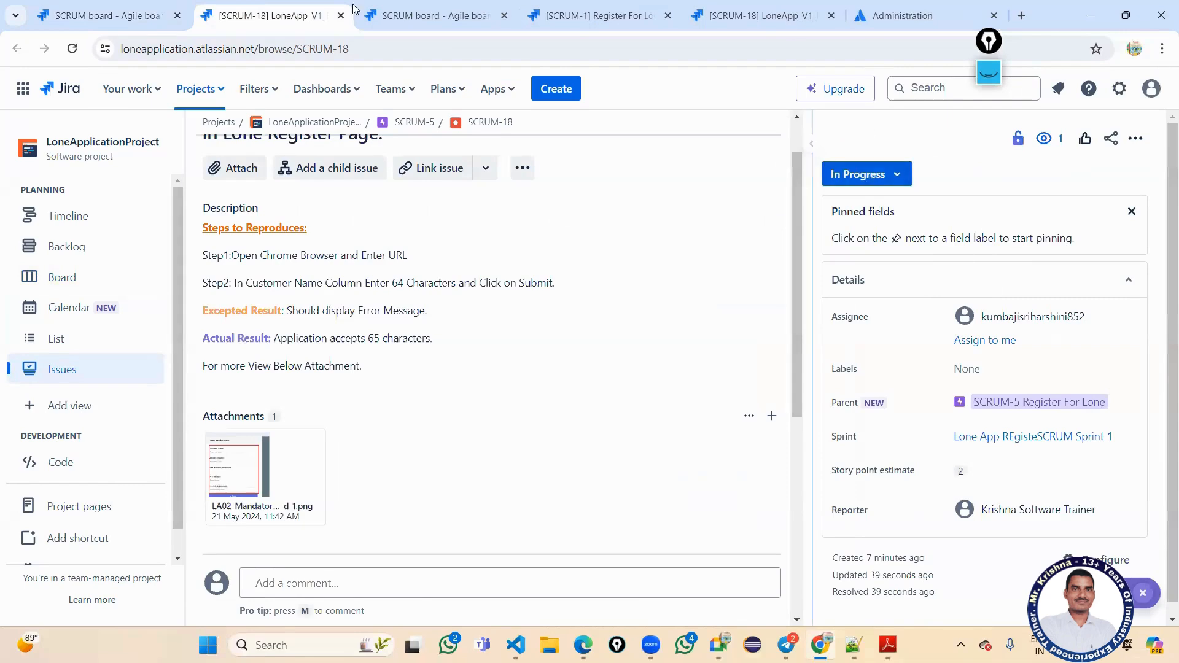
click(73, 49)
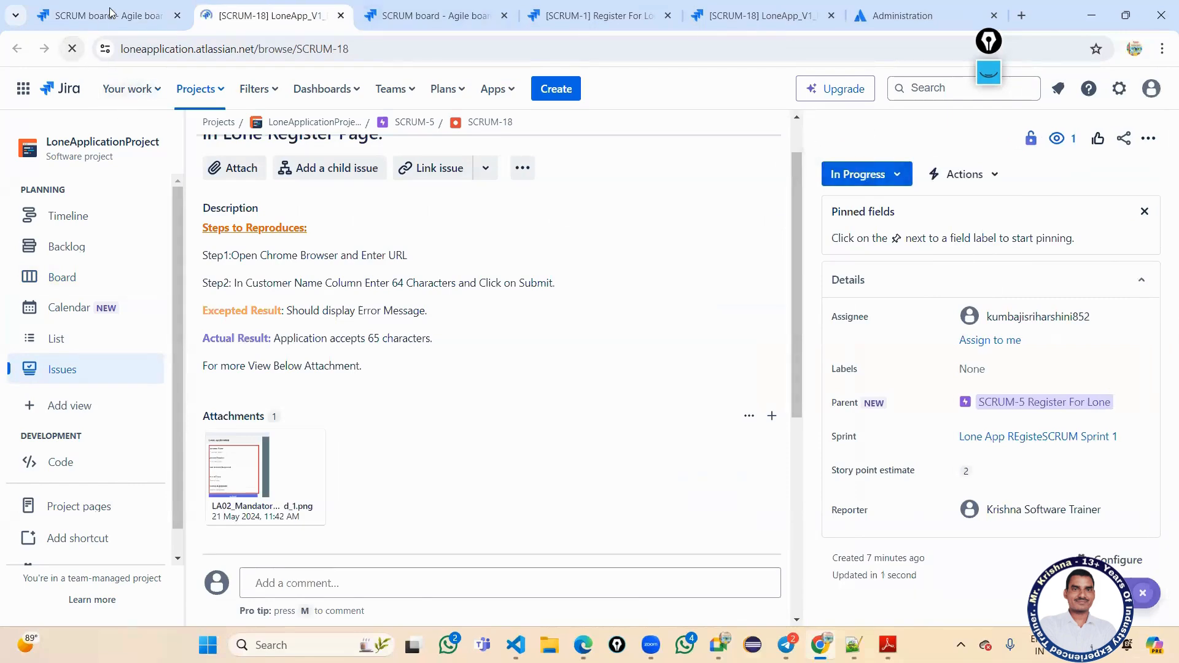
click(109, 14)
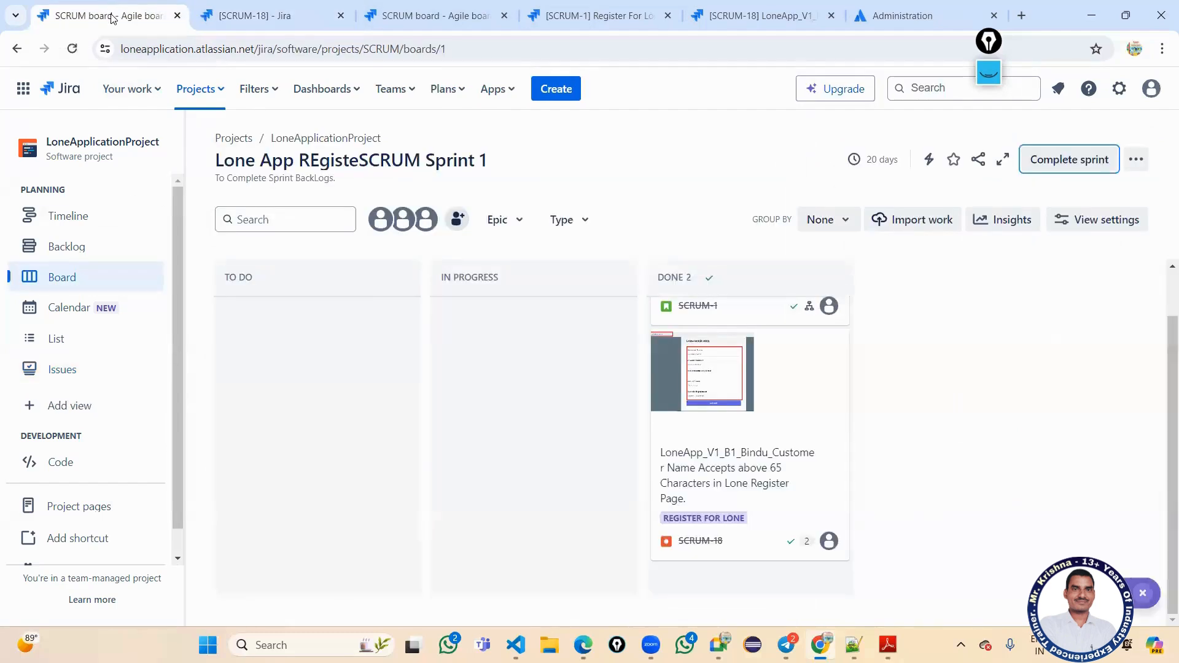
click(72, 50)
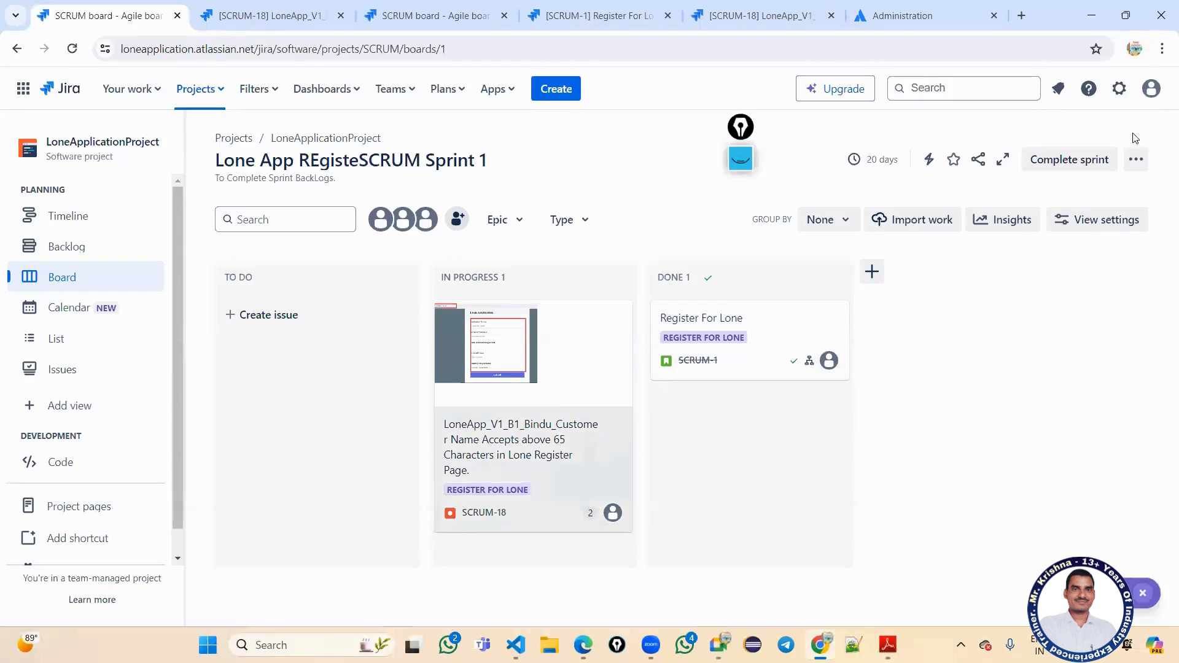
Check the Complete sprint dialog (1 completed, 1 open to New sprint), then cancel it.
click(1053, 160)
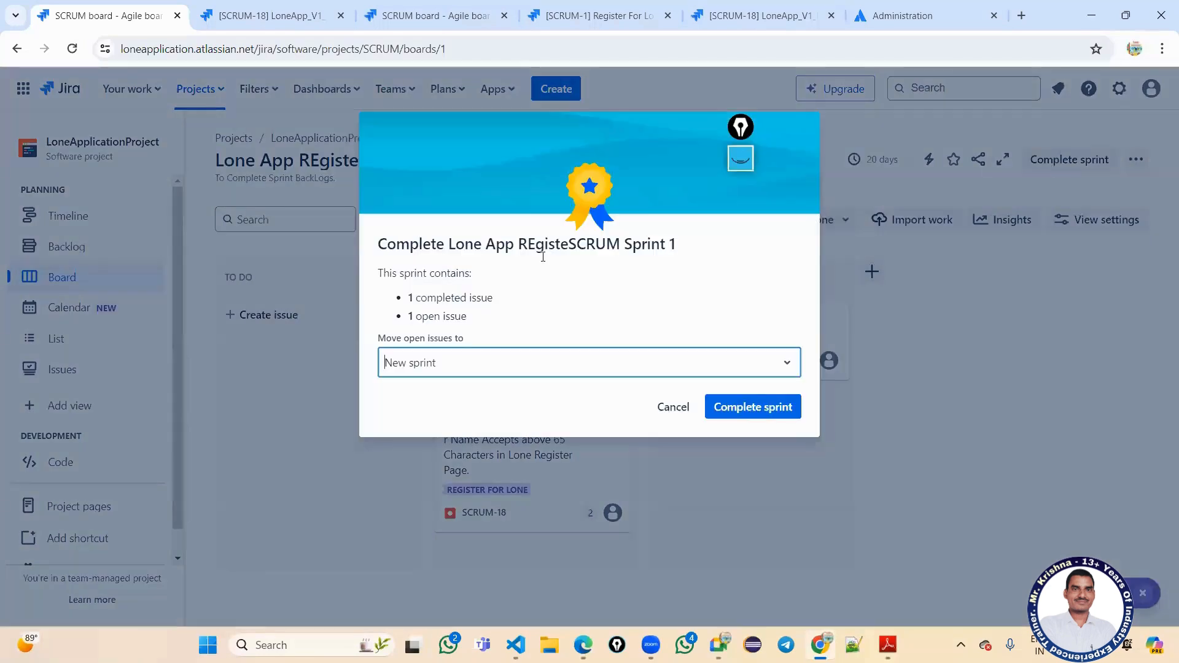
drag(440, 245, 520, 242)
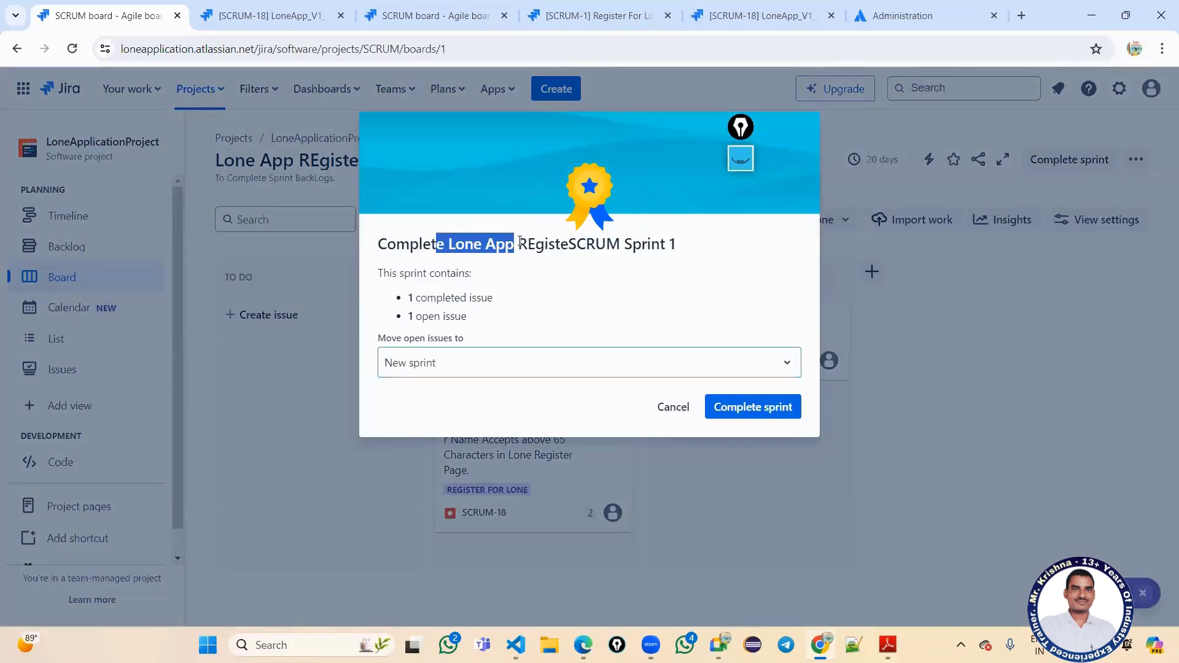
drag(426, 274, 484, 320)
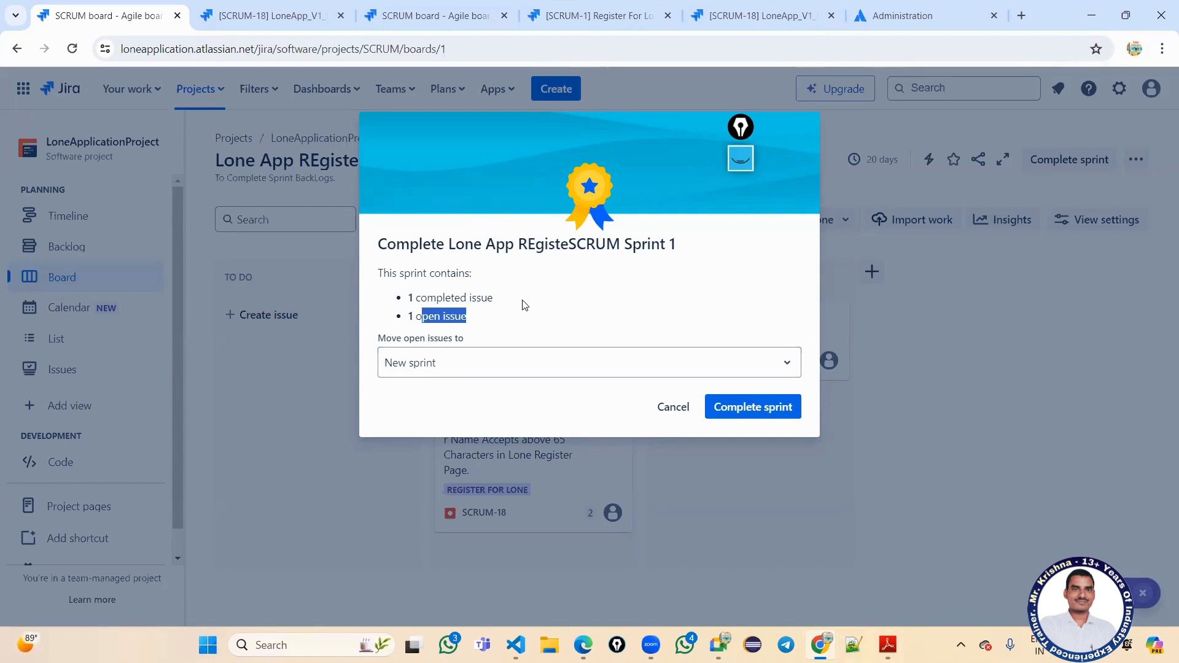
click(508, 319)
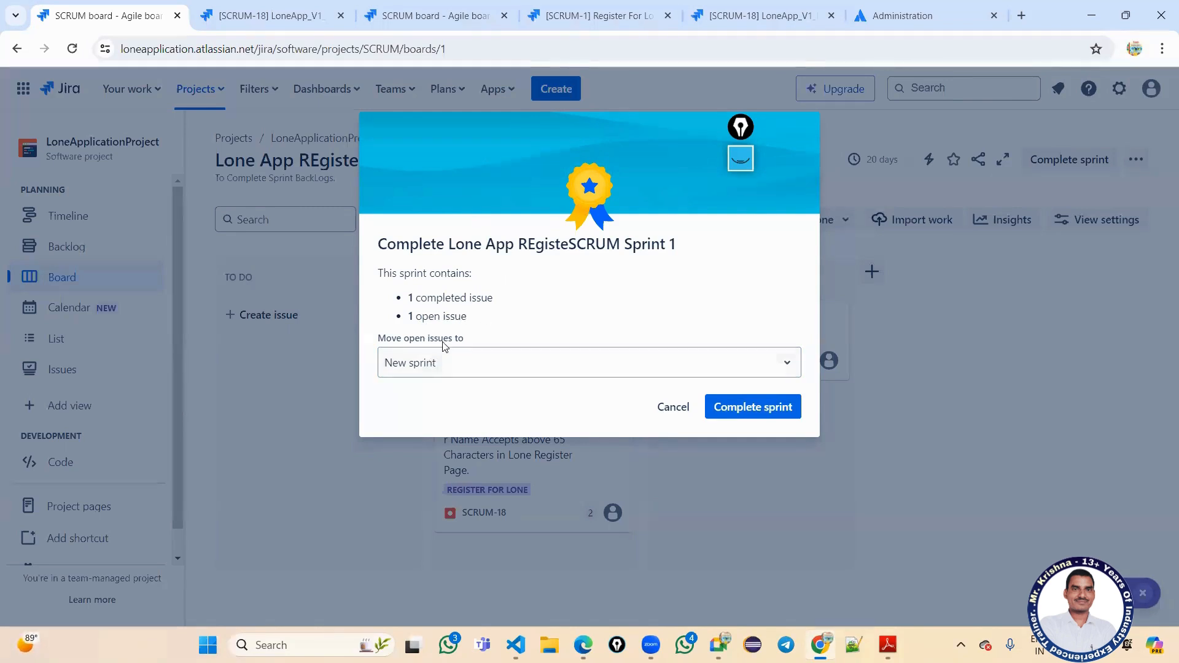
click(446, 363)
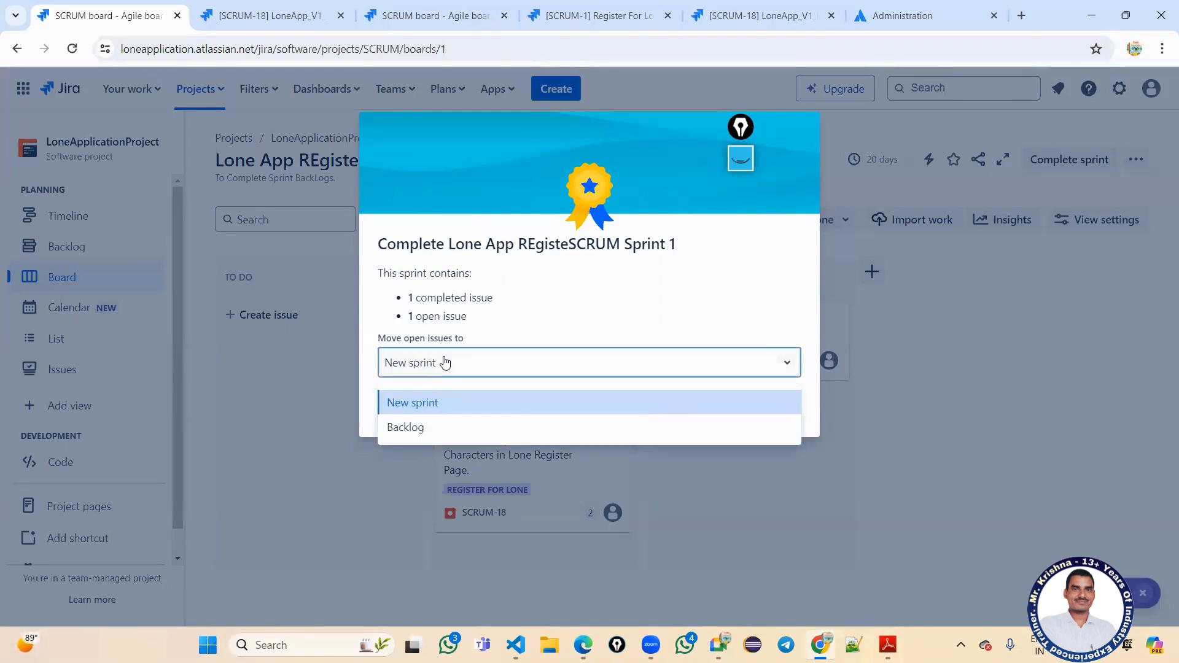
click(446, 362)
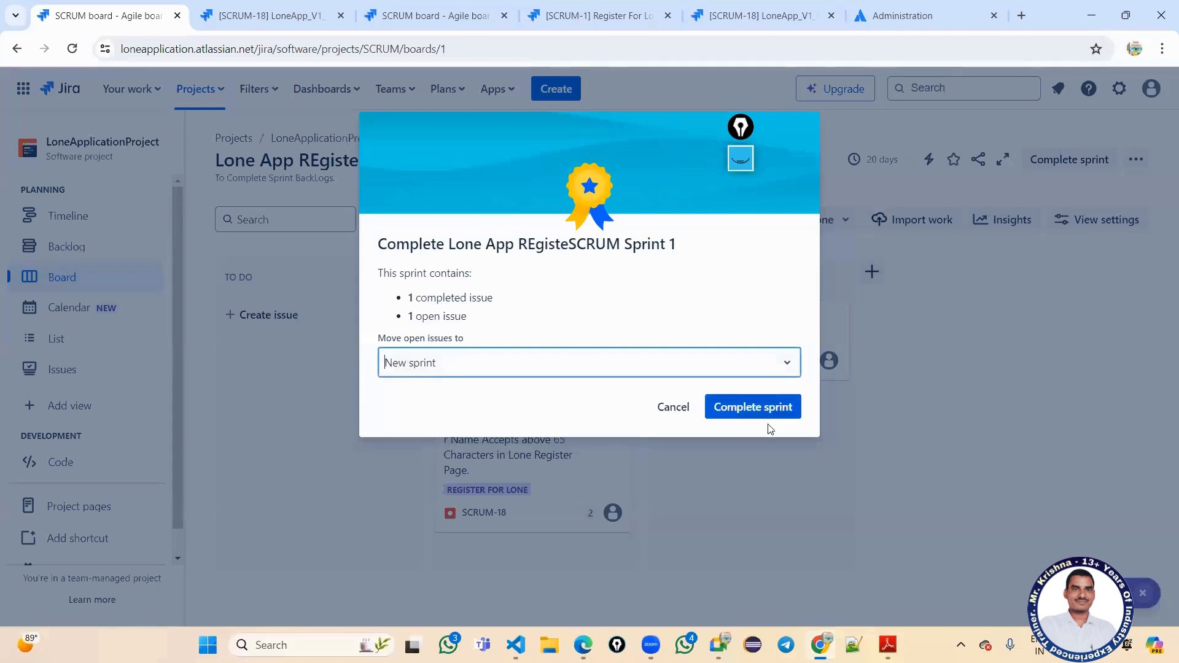
click(679, 414)
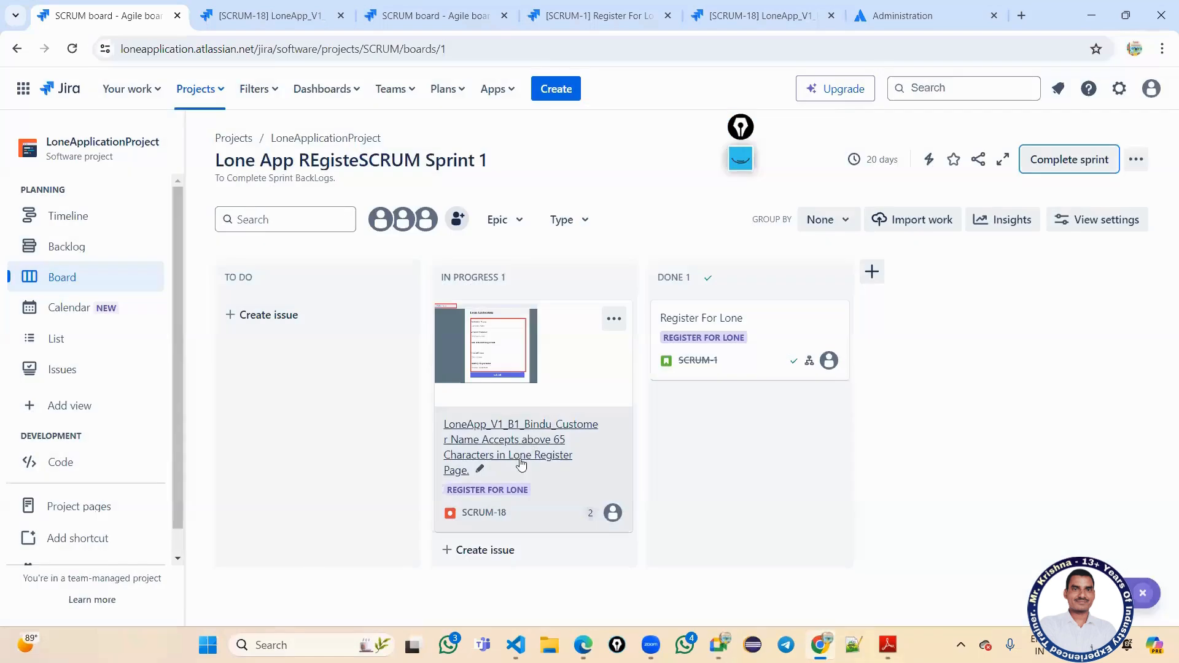
Change SCRUM-18 from In Progress to Done and reload the Sprint 1 board.
click(270, 15)
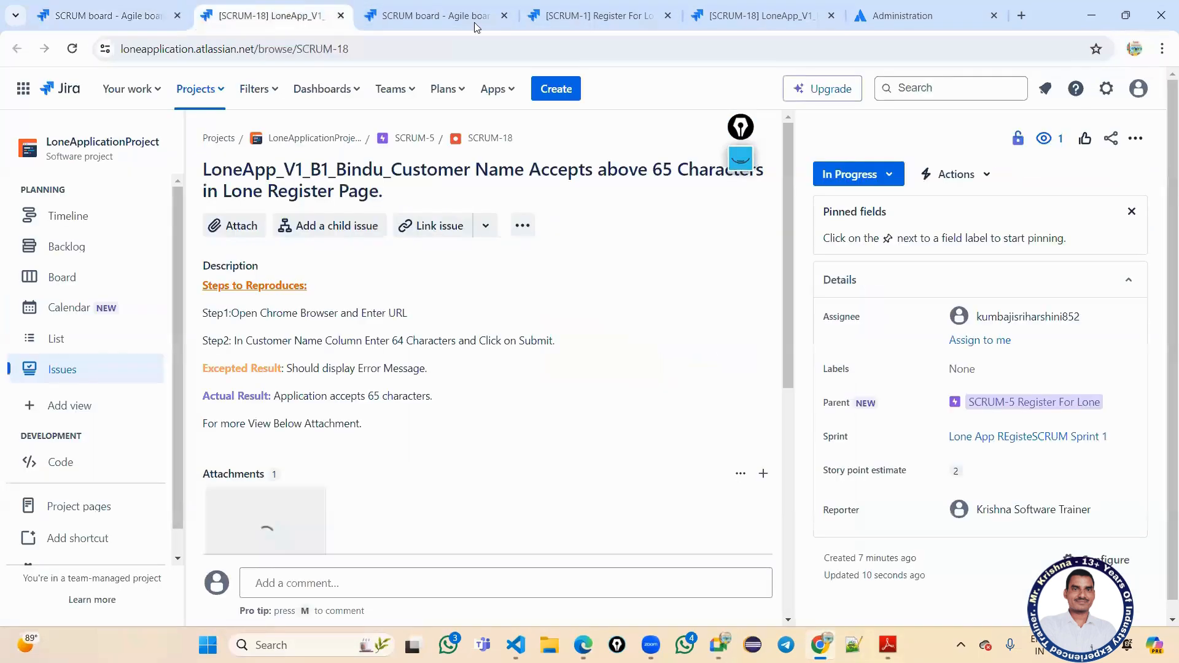
click(850, 174)
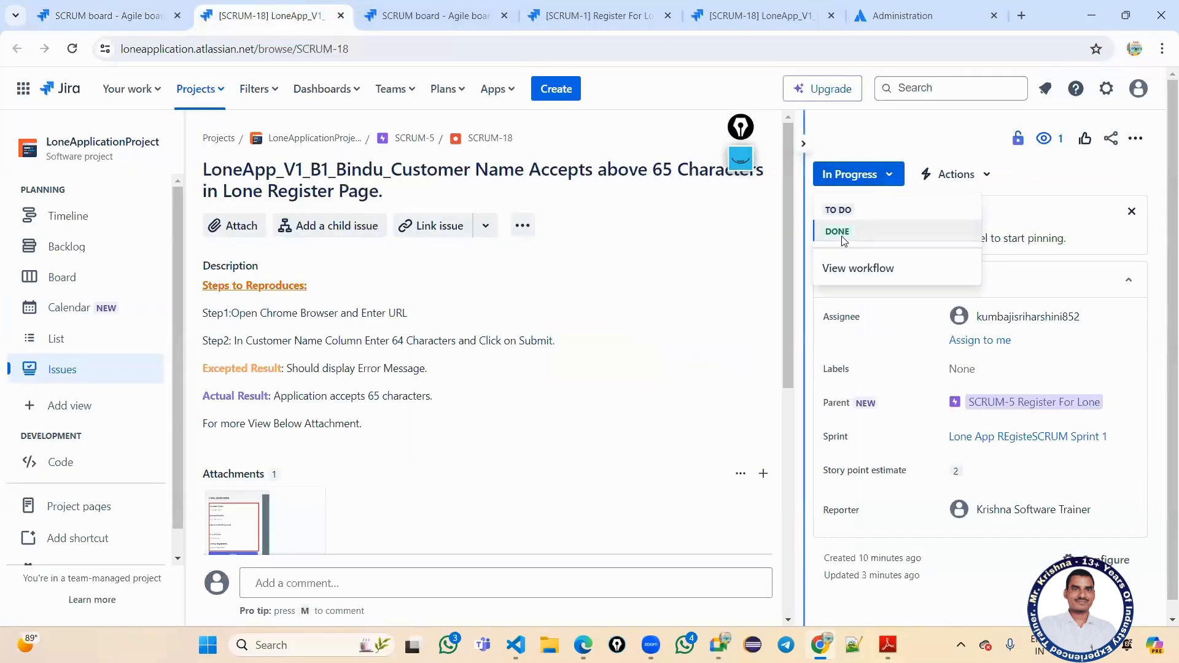
click(837, 231)
click(107, 7)
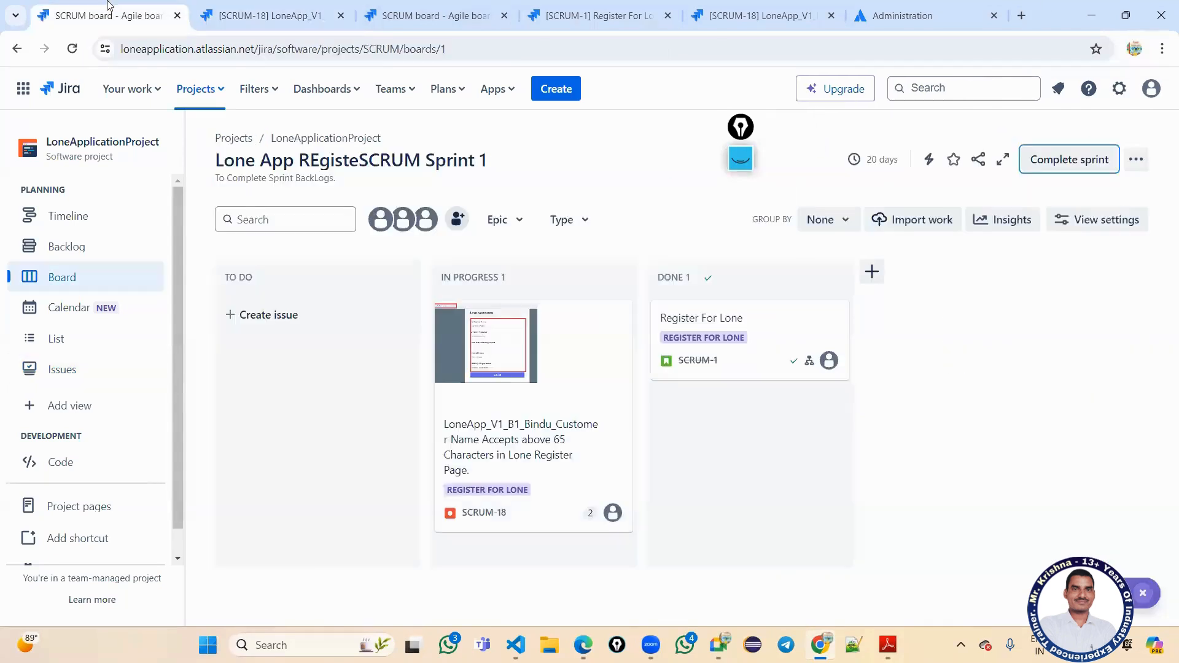
click(71, 51)
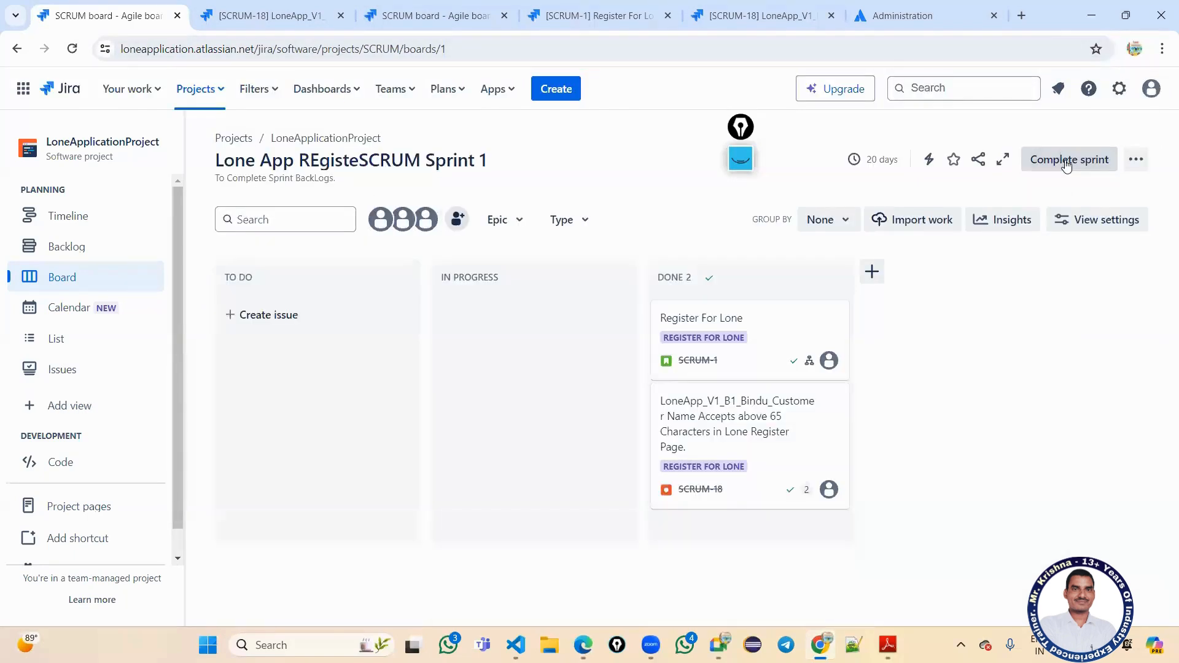
Complete Sprint 1 and review the backlog's empty Sprint 2 and three remaining stories.
click(1067, 161)
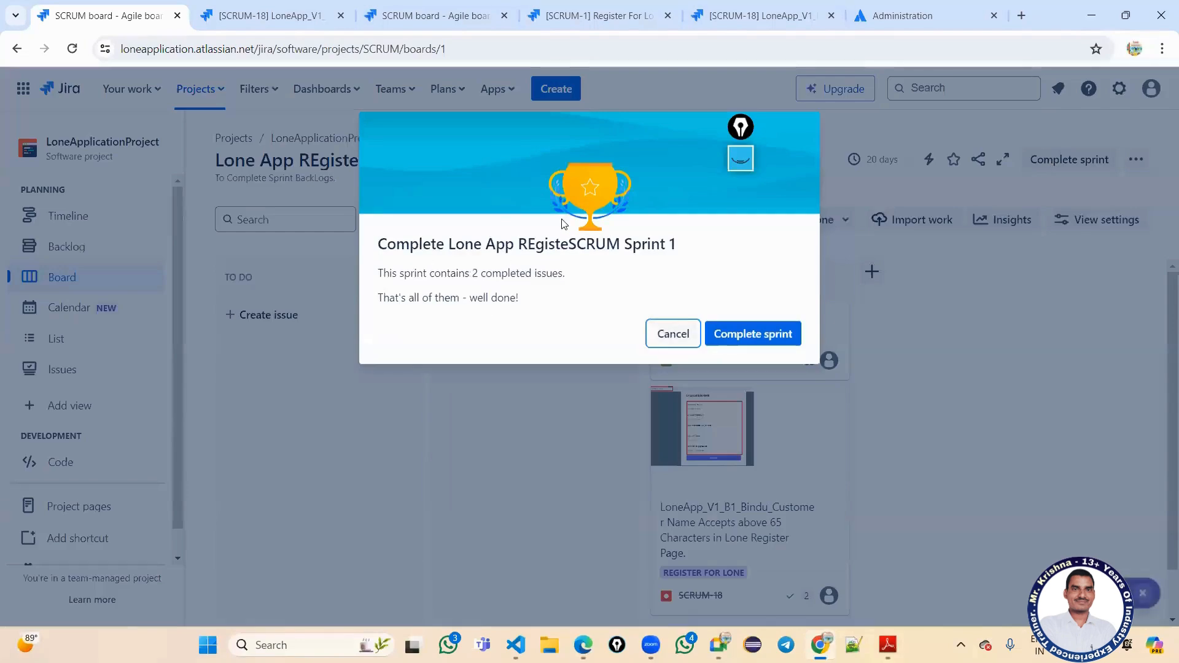
click(755, 333)
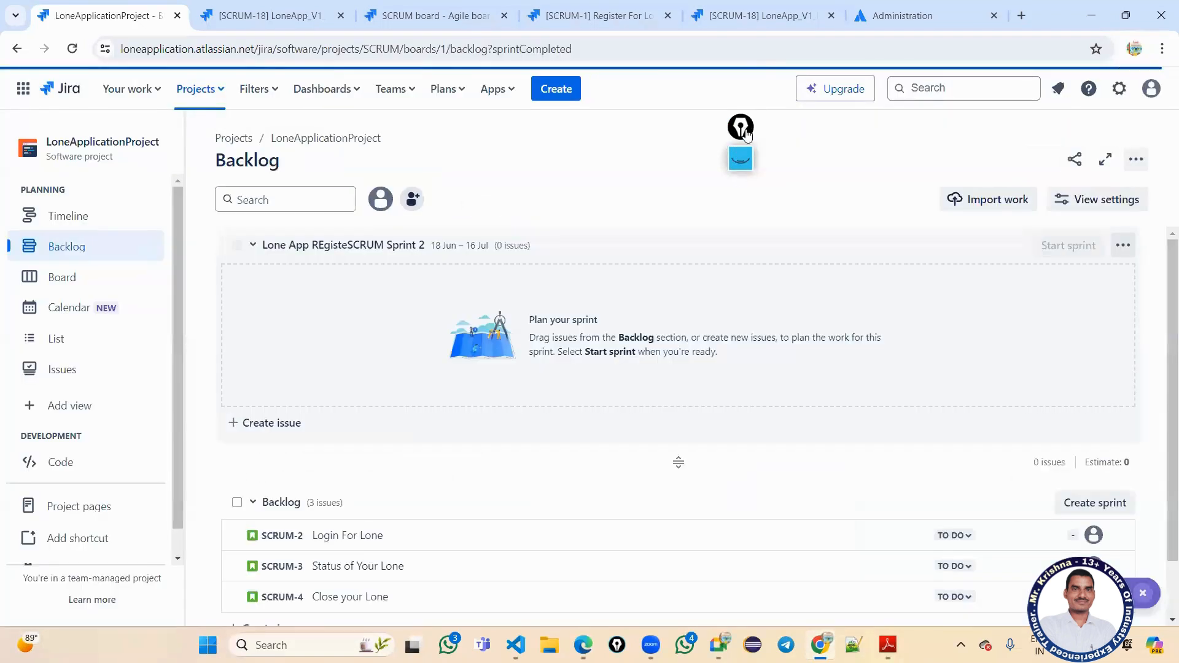
scroll(424, 527, down, 1)
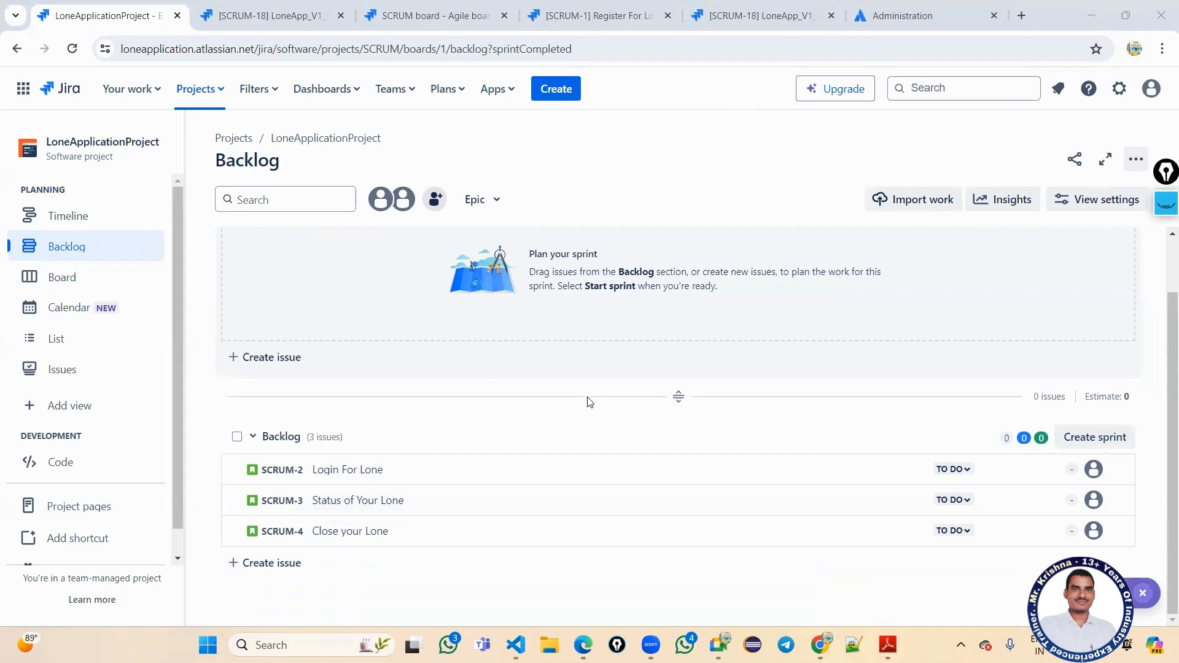
scroll(563, 392, up, 1)
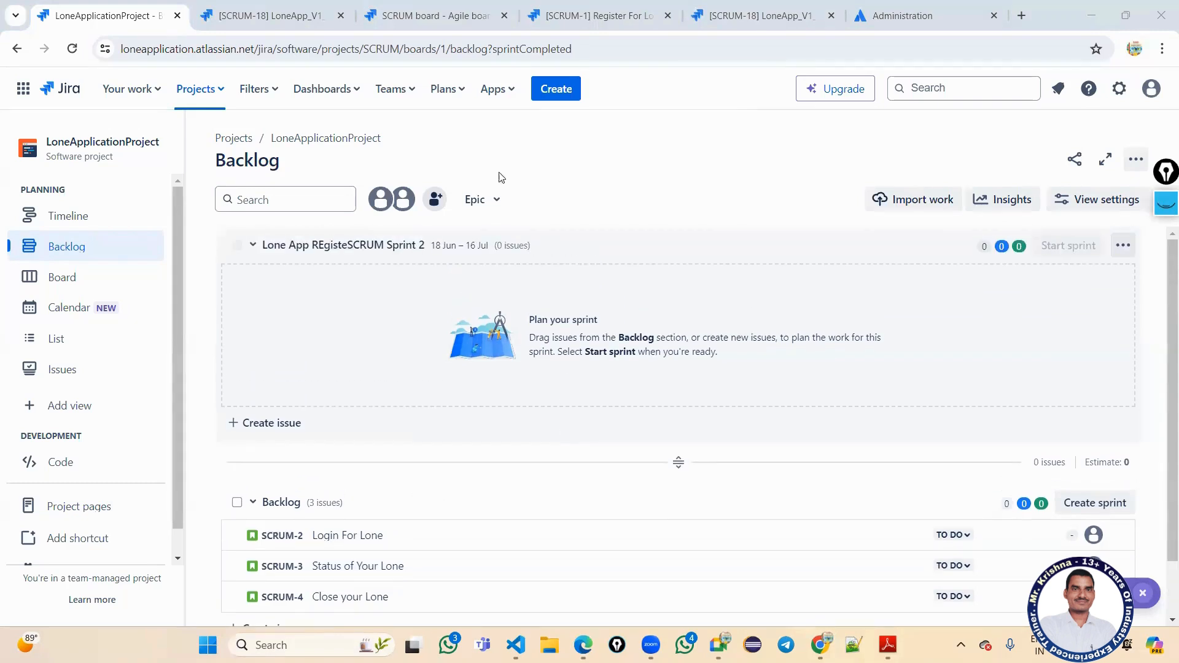
click(275, 10)
click(456, 12)
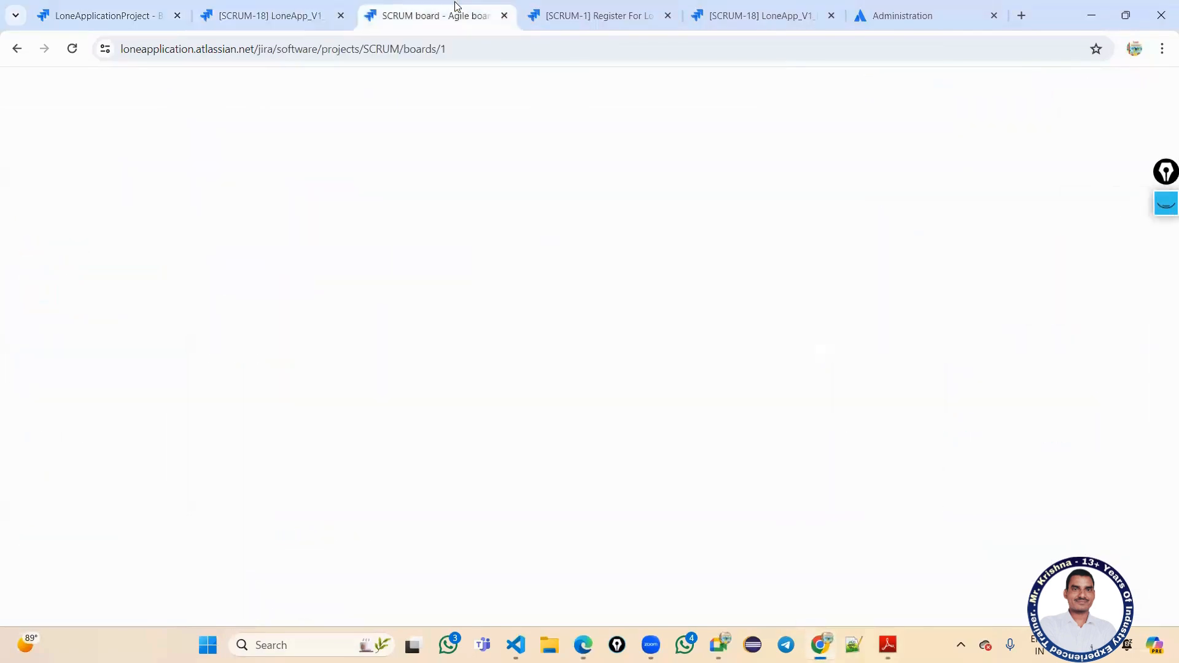
click(595, 8)
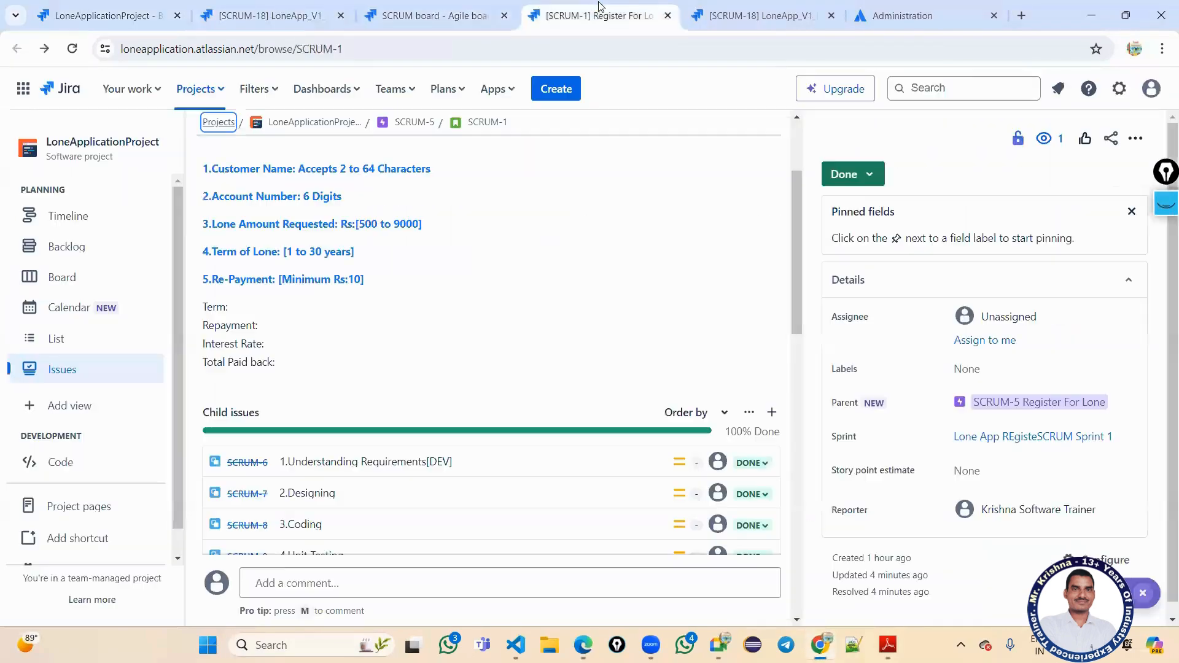
click(736, 10)
click(909, 9)
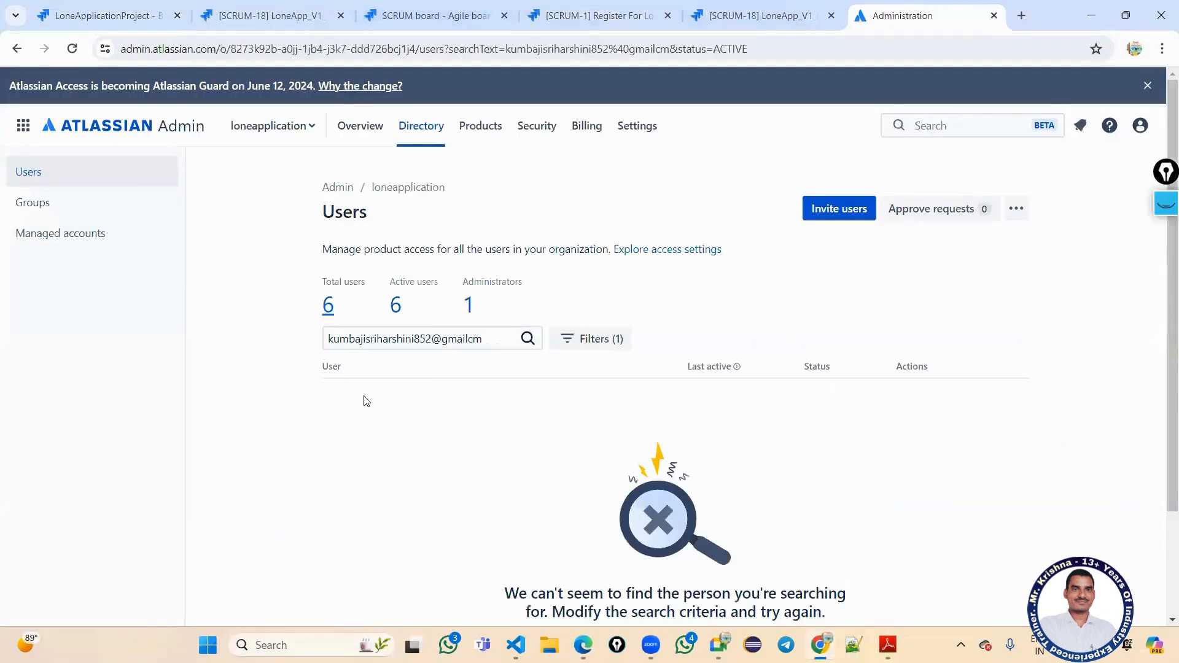
click(228, 8)
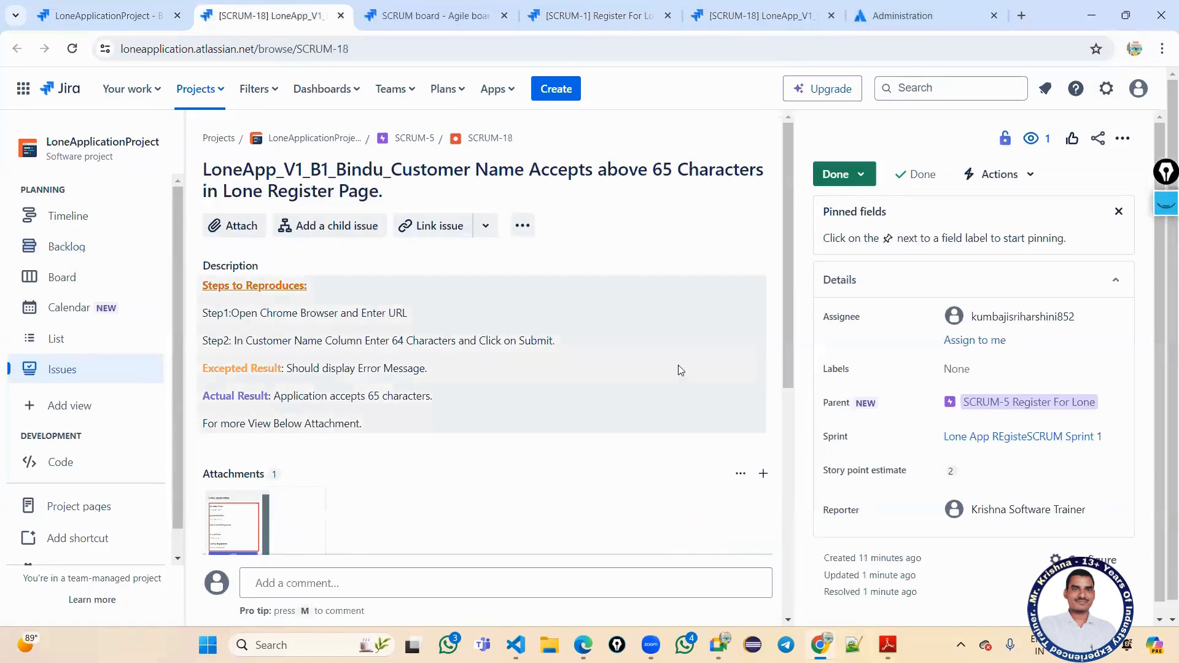
click(58, 13)
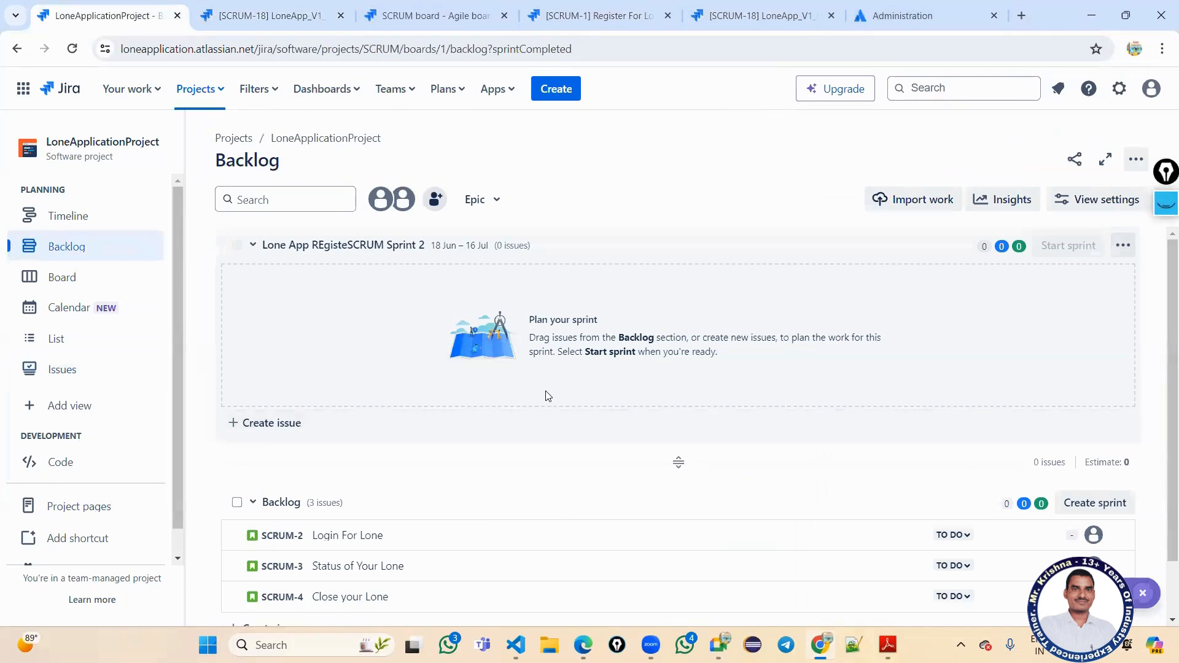
scroll(544, 398, down, 1)
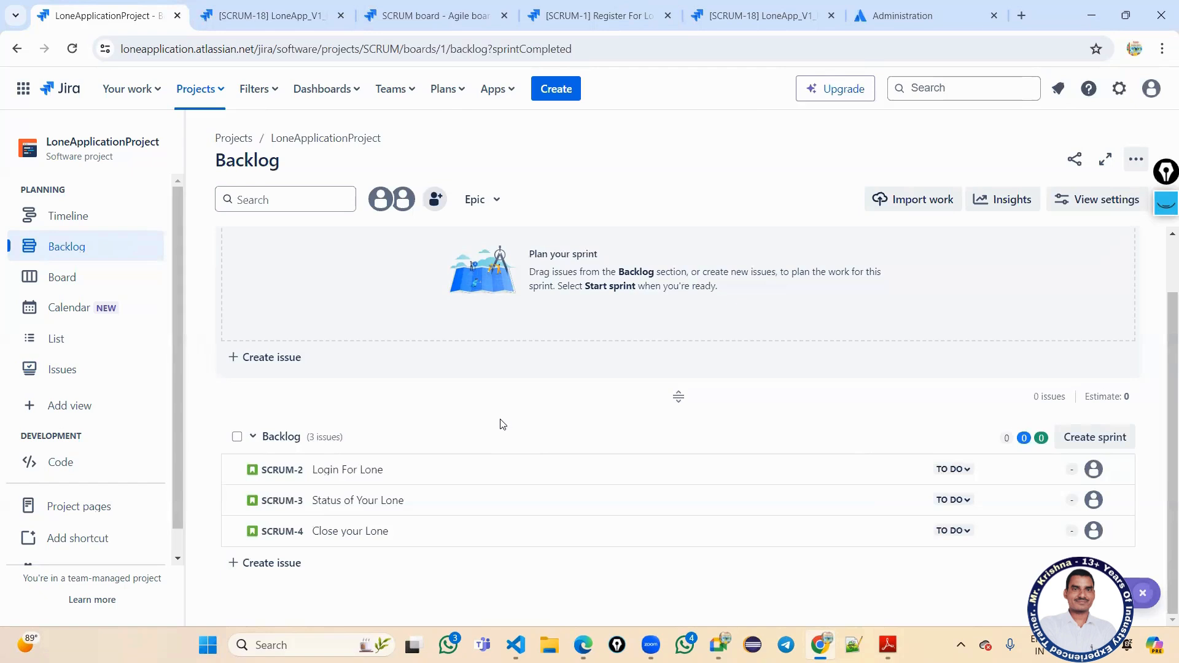
scroll(500, 417, up, 1)
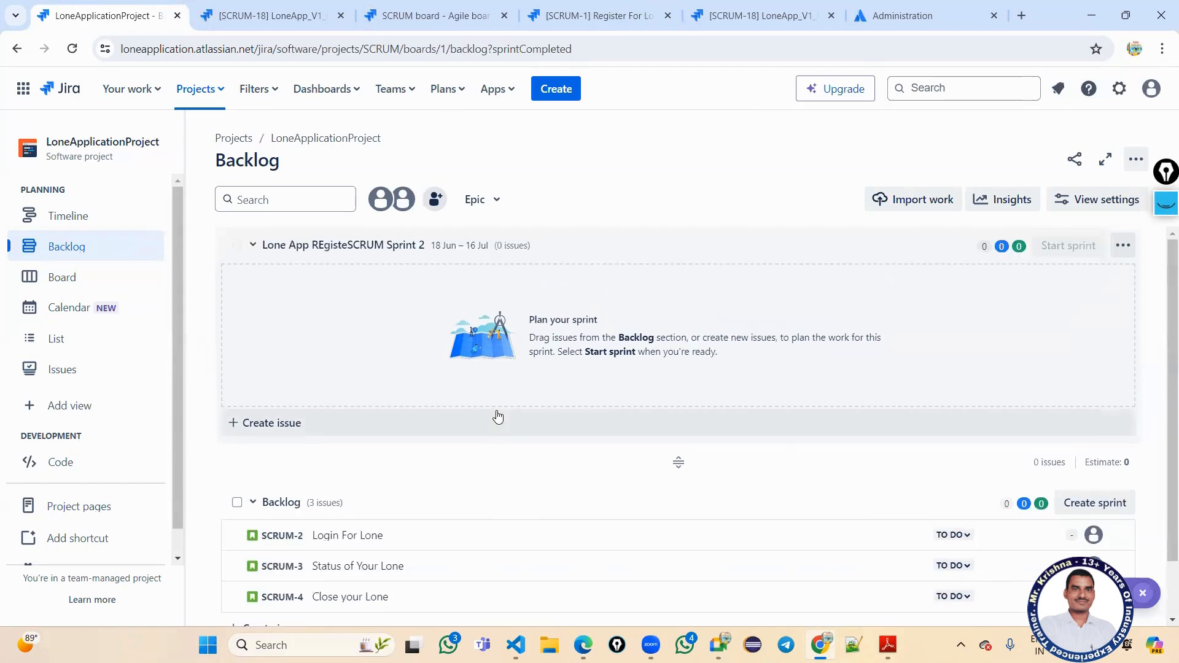